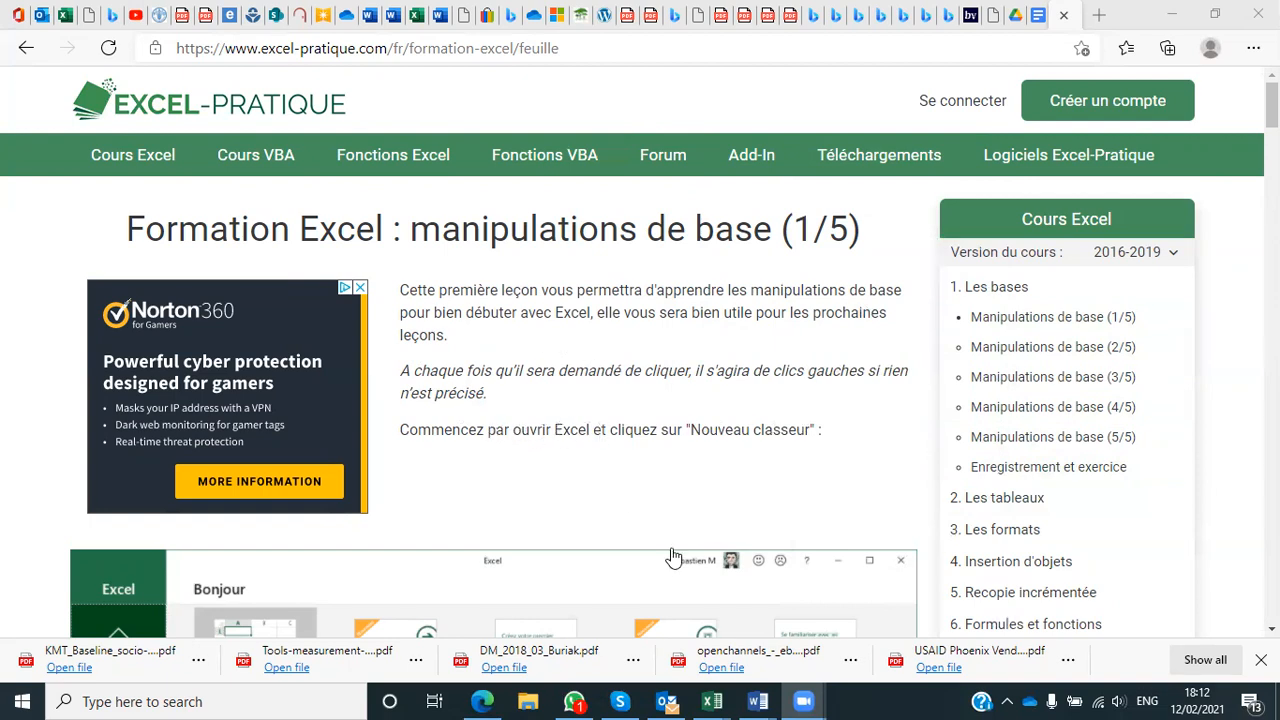
# Switch to the open USAID Deadlines Calendar workbook in Excel and create a new blank workbook from there.
pyautogui.moveTo(712, 700)
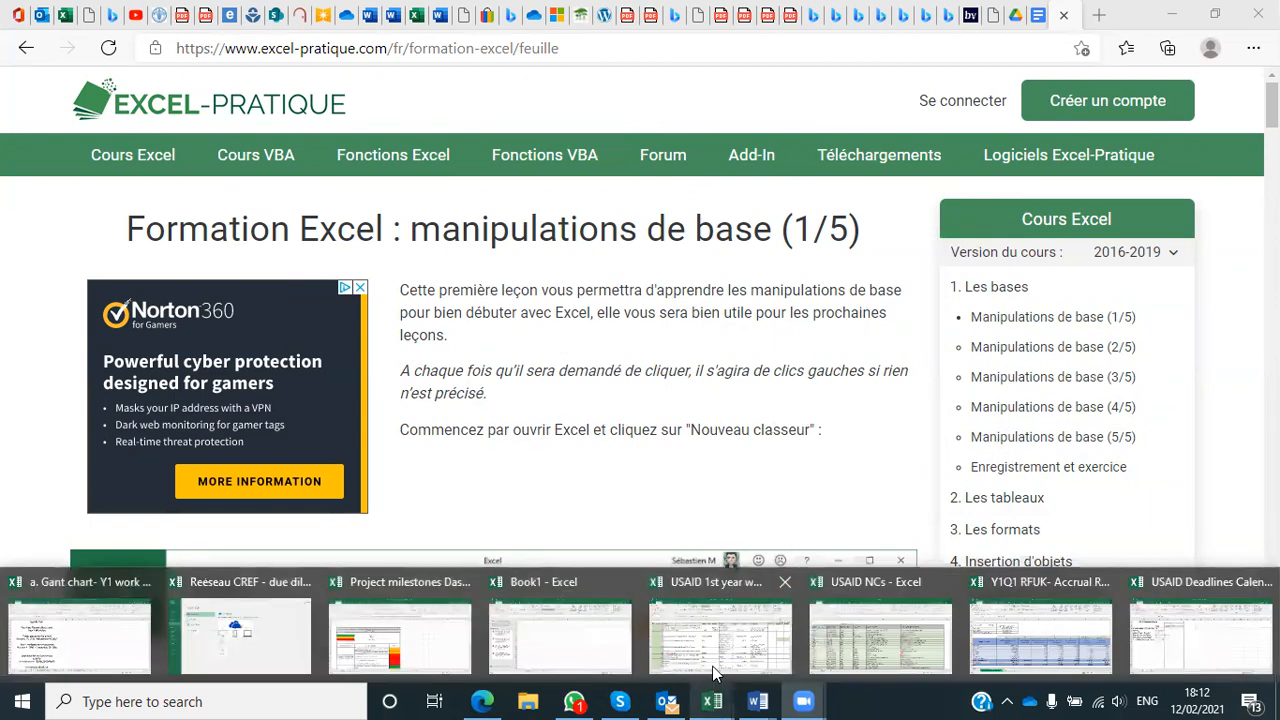
pyautogui.click(1203, 640)
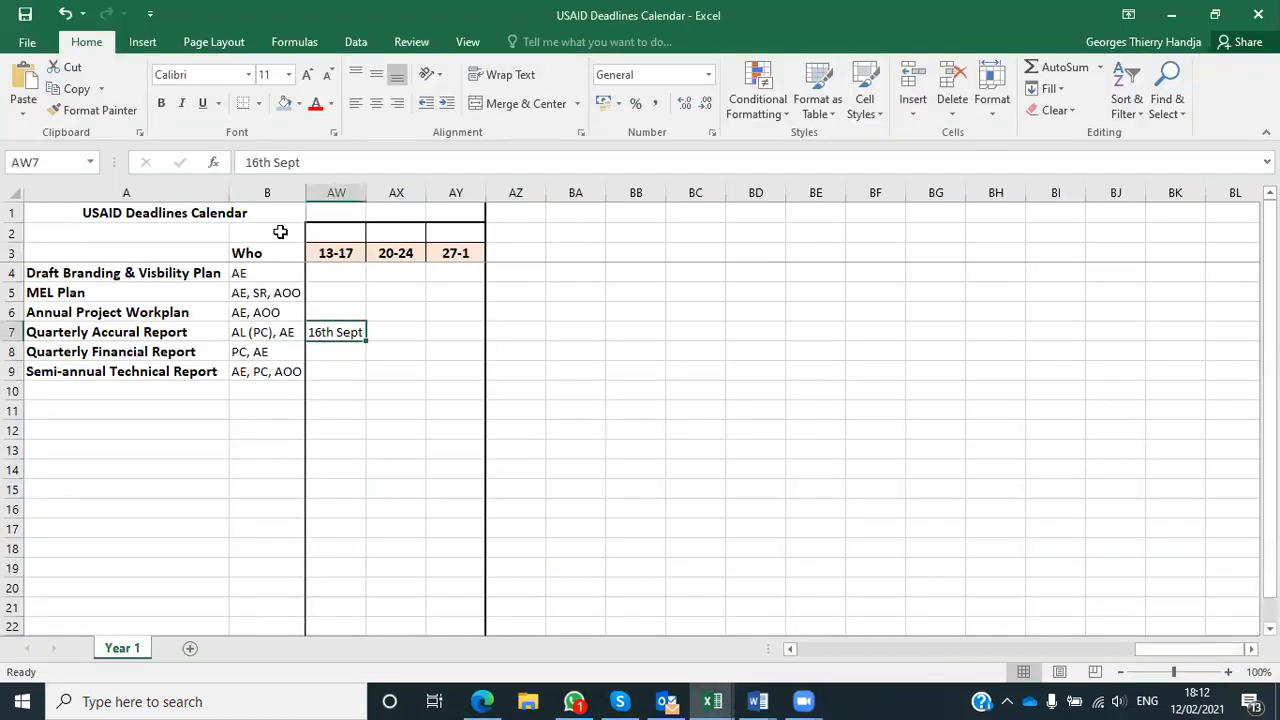
pyautogui.click(27, 42)
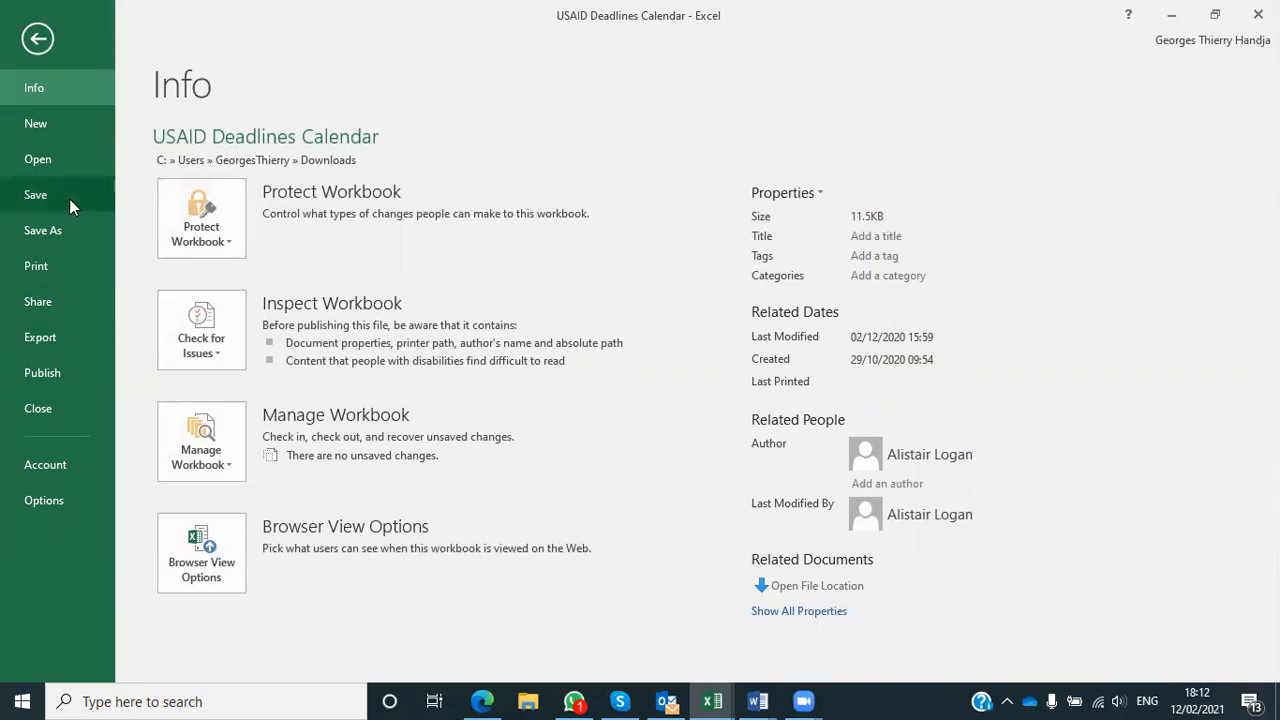
pyautogui.click(53, 128)
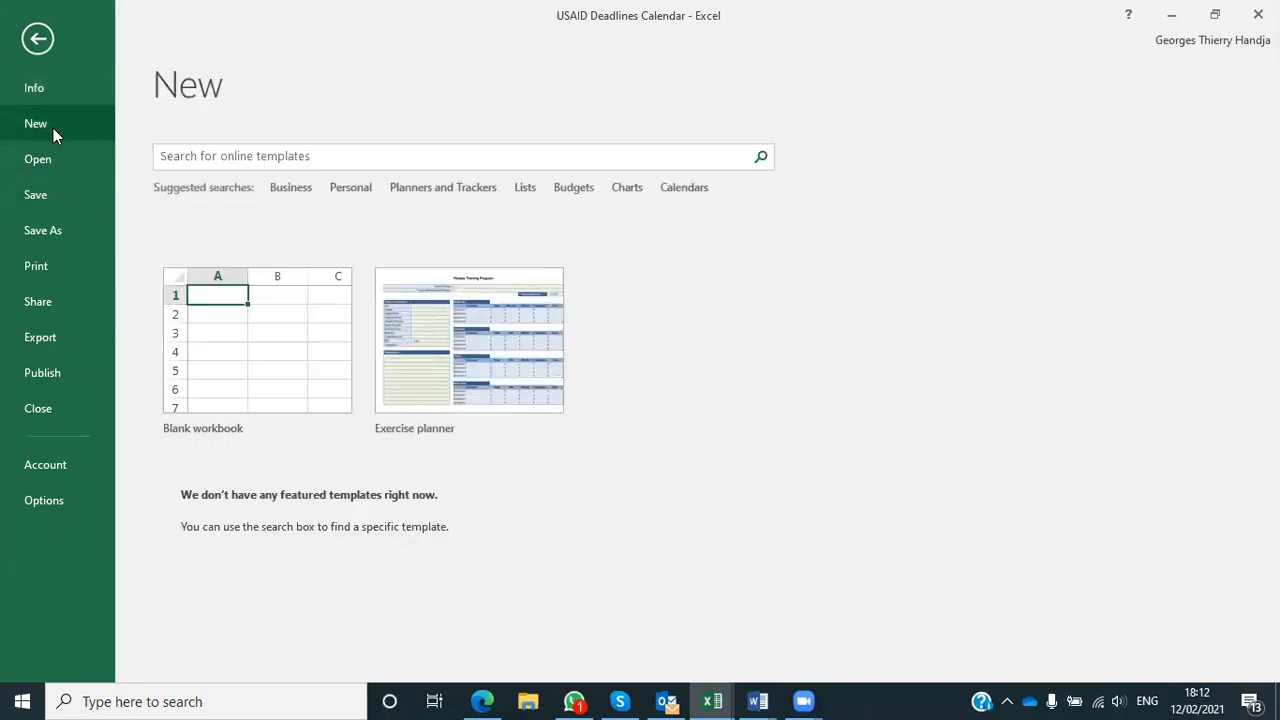
pyautogui.click(236, 370)
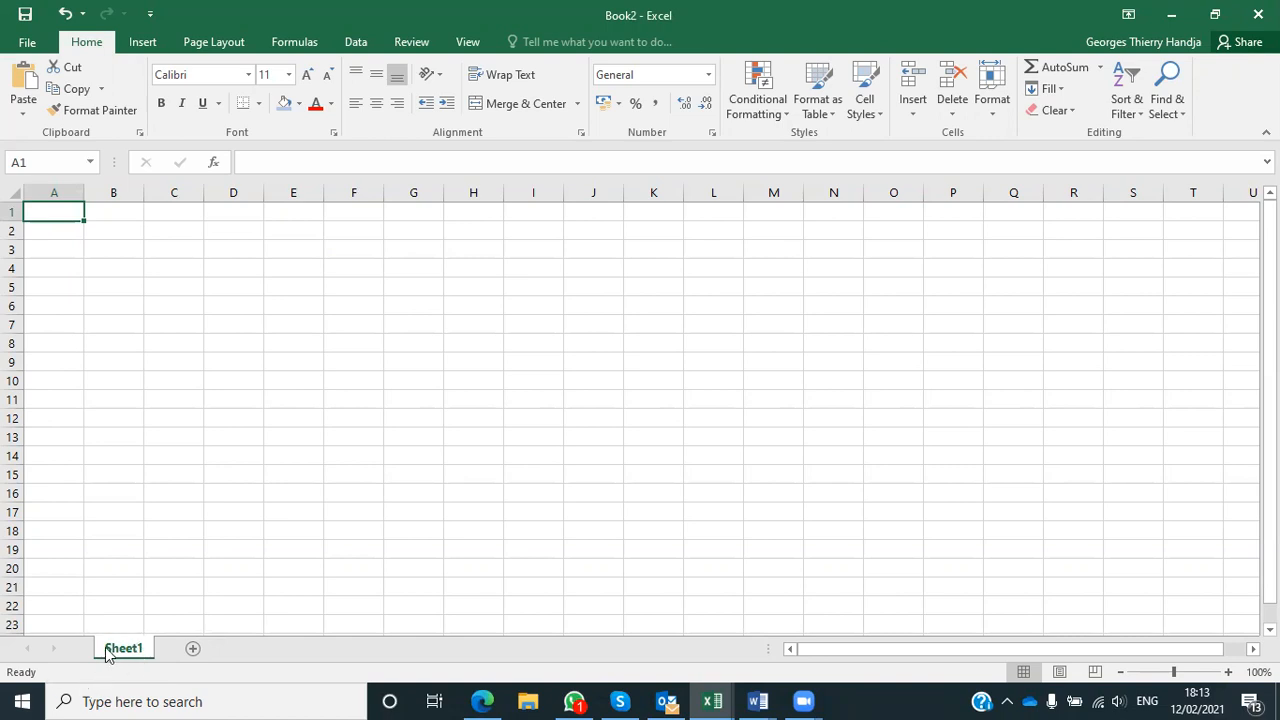
# Add three worksheets, Sheet2 to Sheet4, to the new workbook and return to Sheet1.
pyautogui.click(193, 651)
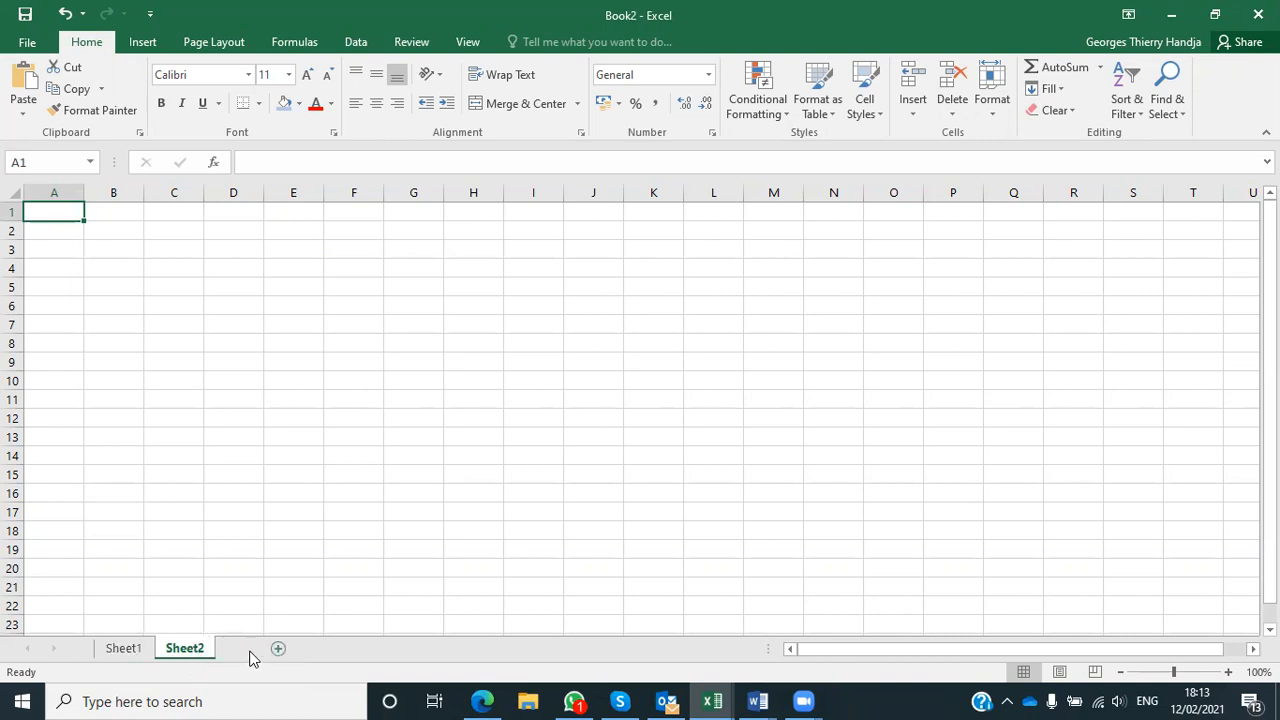
pyautogui.click(252, 650)
pyautogui.click(310, 651)
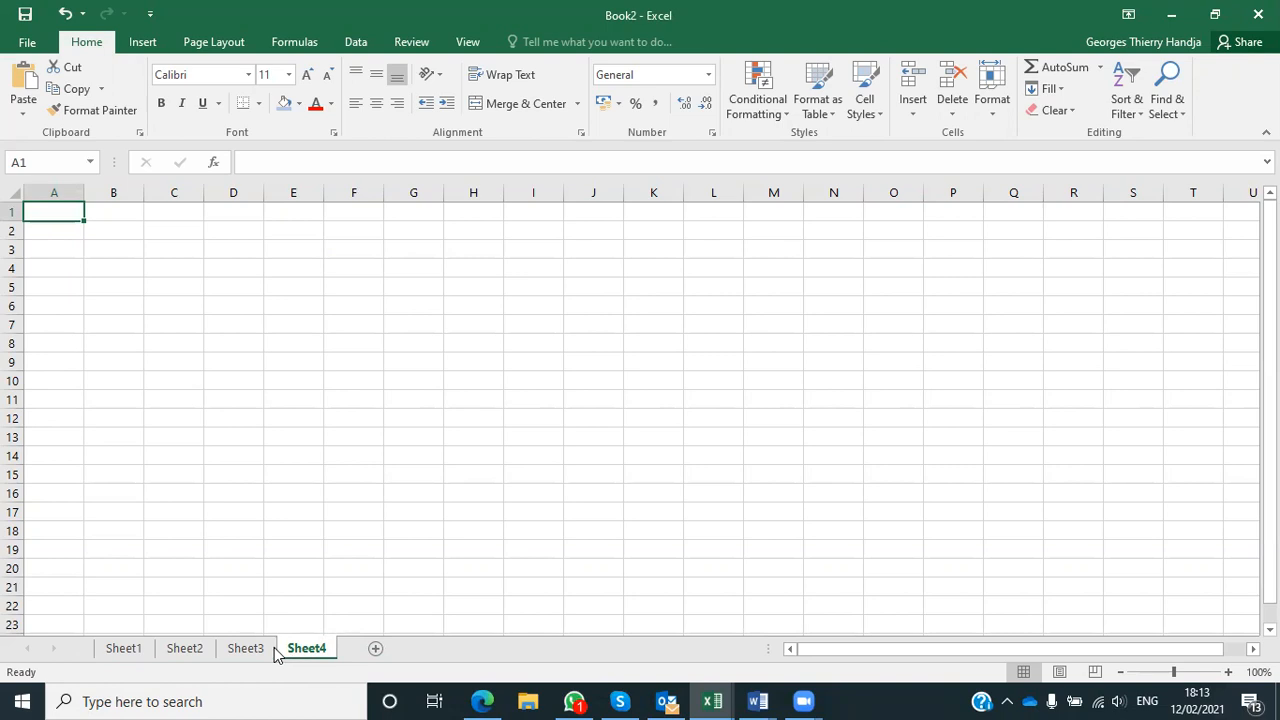
pyautogui.click(122, 649)
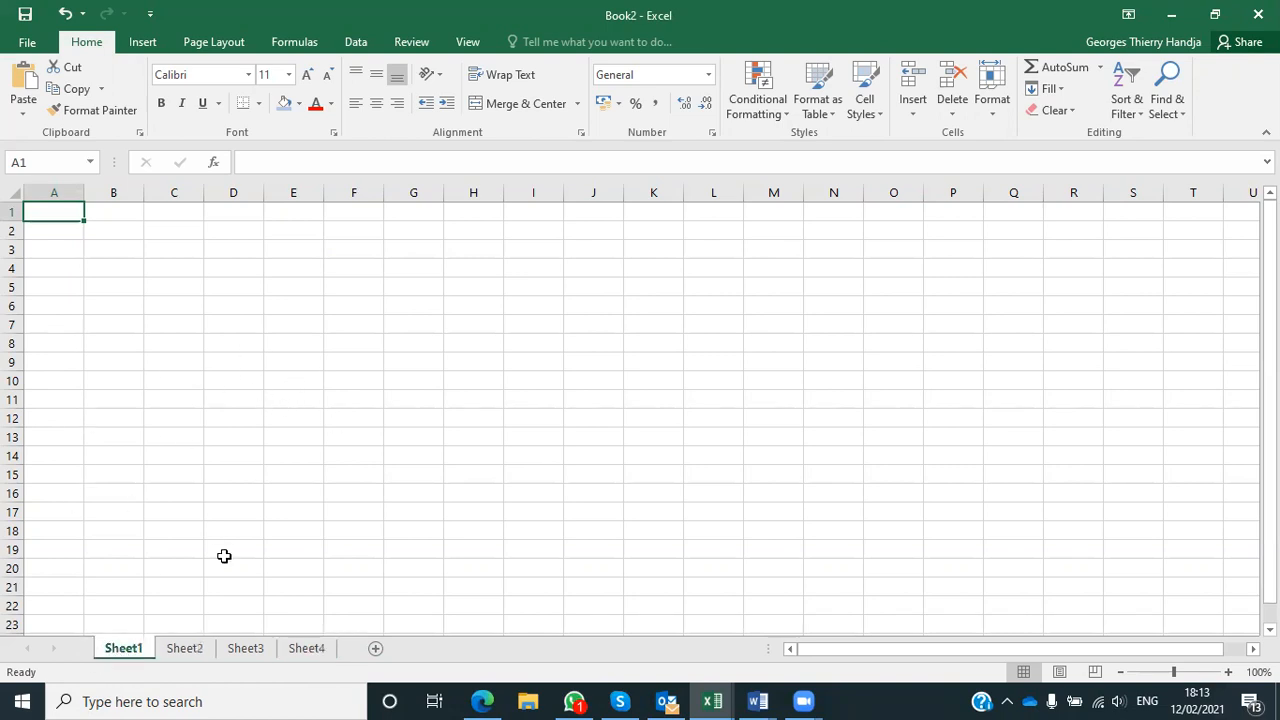
# Switch to the Excel-Pratique lesson in the browser and examine the section on the appearance of a workbook.
pyautogui.click(483, 701)
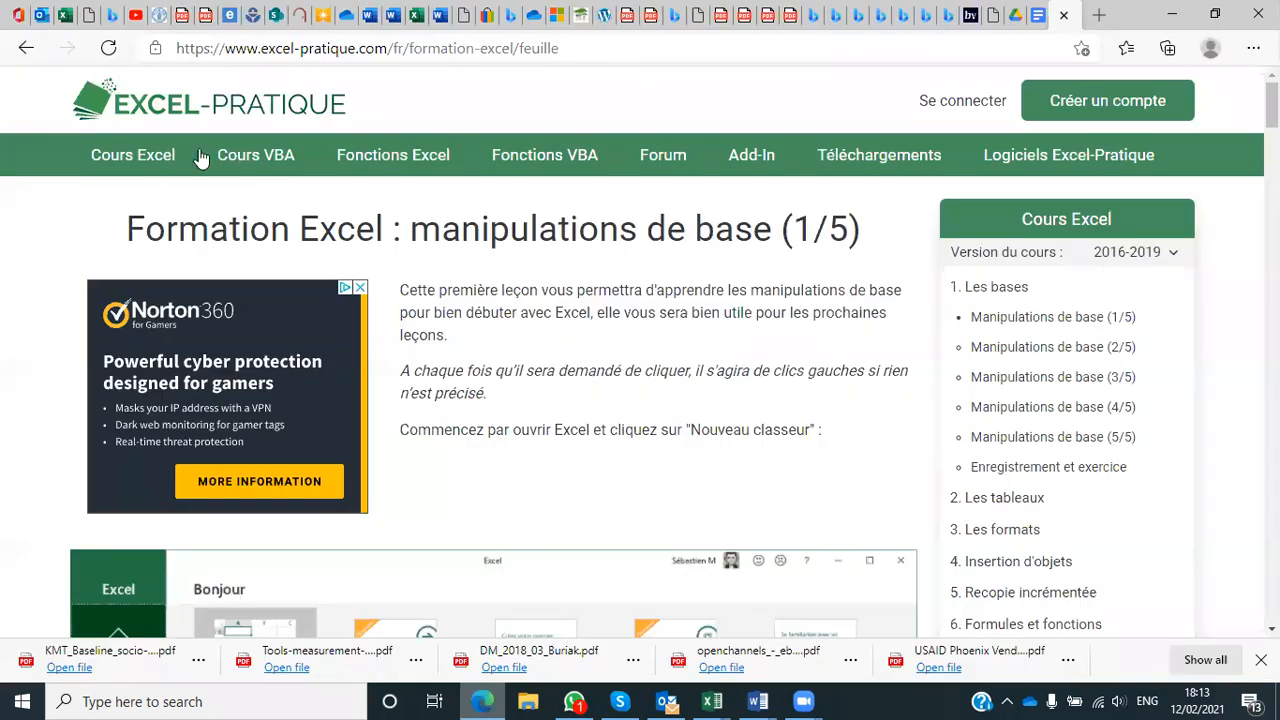
pyautogui.scroll(-4, 236, 272)
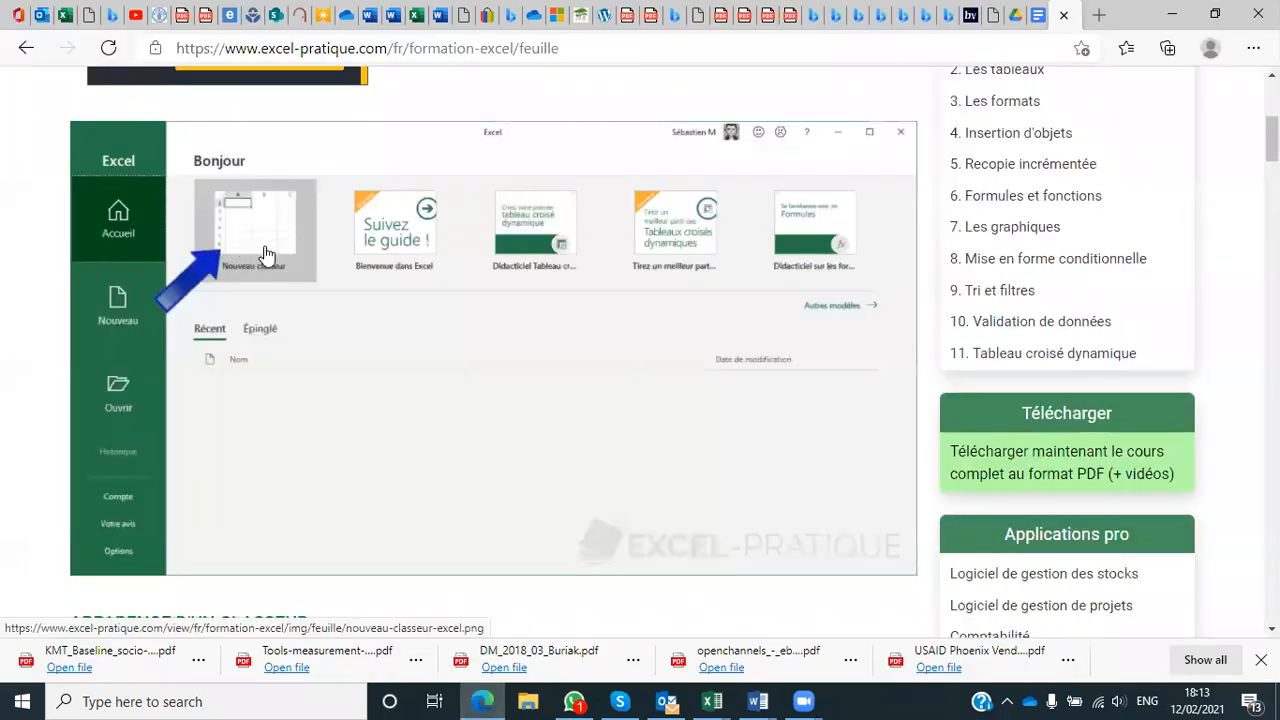
pyautogui.scroll(-2, 501, 526)
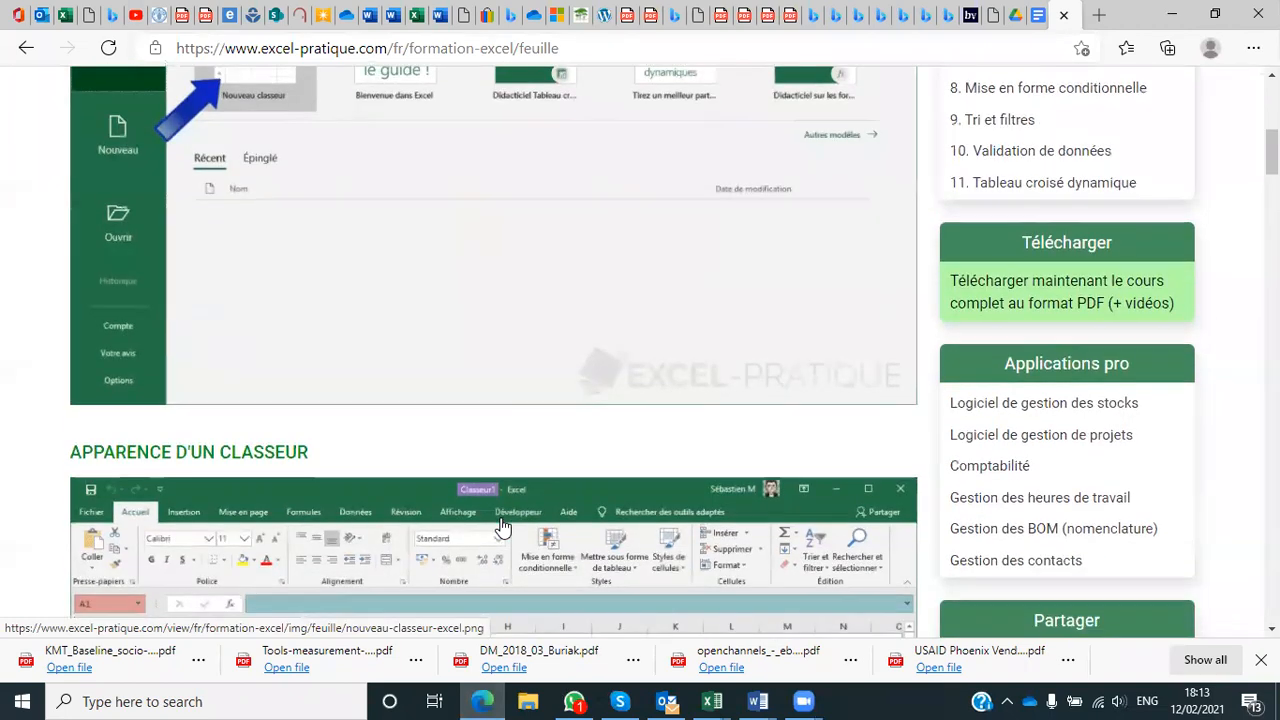
pyautogui.scroll(-4, 501, 530)
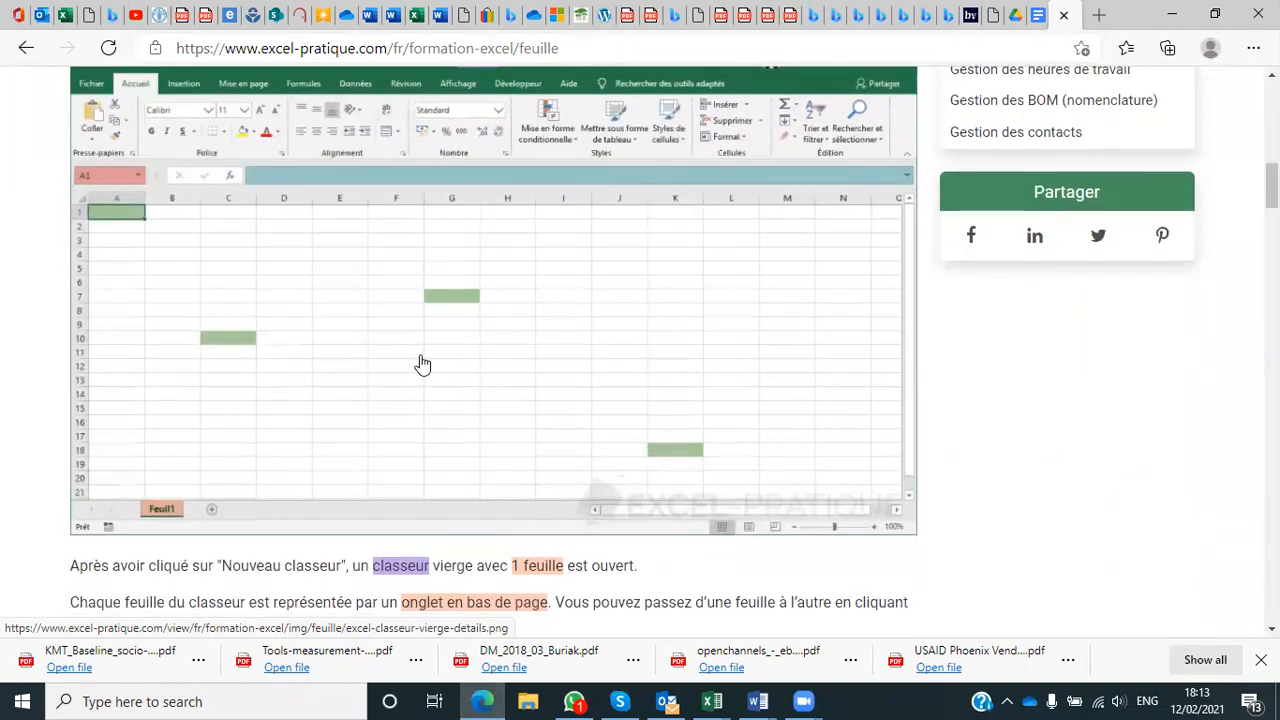
pyautogui.scroll(2, 420, 362)
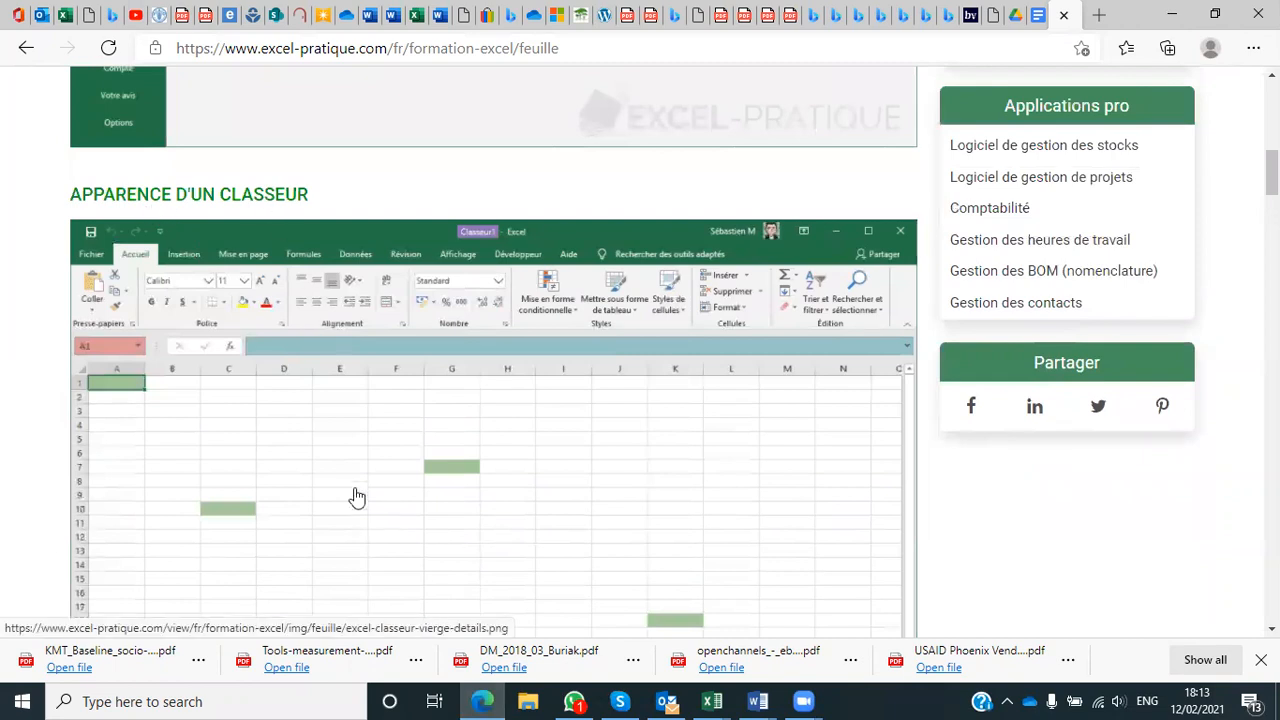
pyautogui.scroll(-1, 354, 506)
pyautogui.scroll(-1, 354, 512)
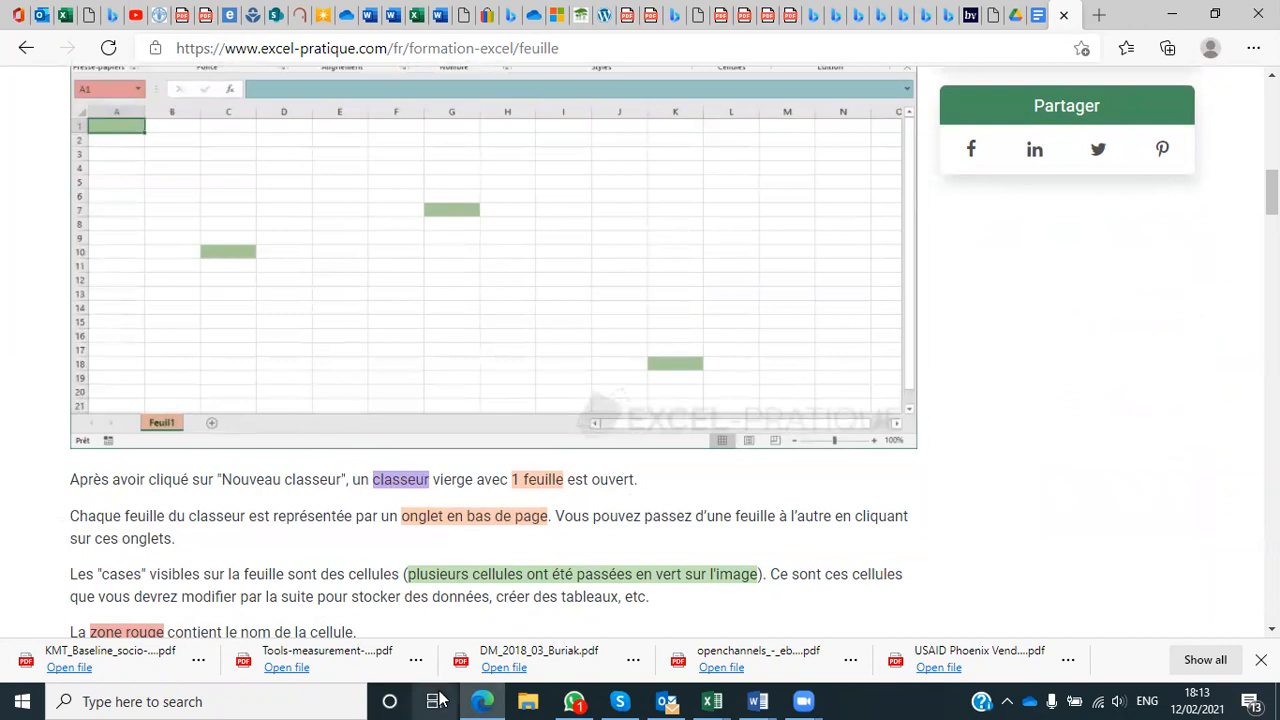
# Switch back to the Book2 workbook in Excel and move Sheet1 behind Sheet4, and back to between Sheet2 and Sheet3.
pyautogui.click(712, 701)
pyautogui.click(1220, 645)
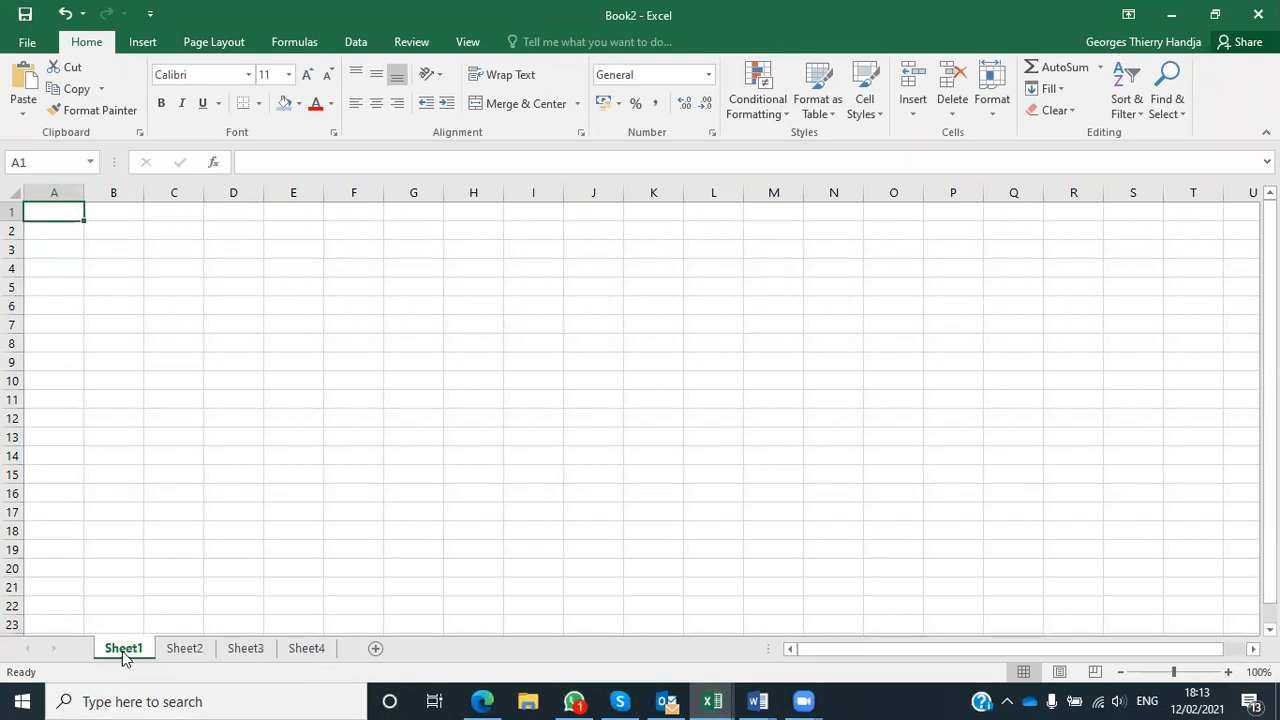
pyautogui.moveTo(125, 650); pyautogui.dragTo(337, 646)
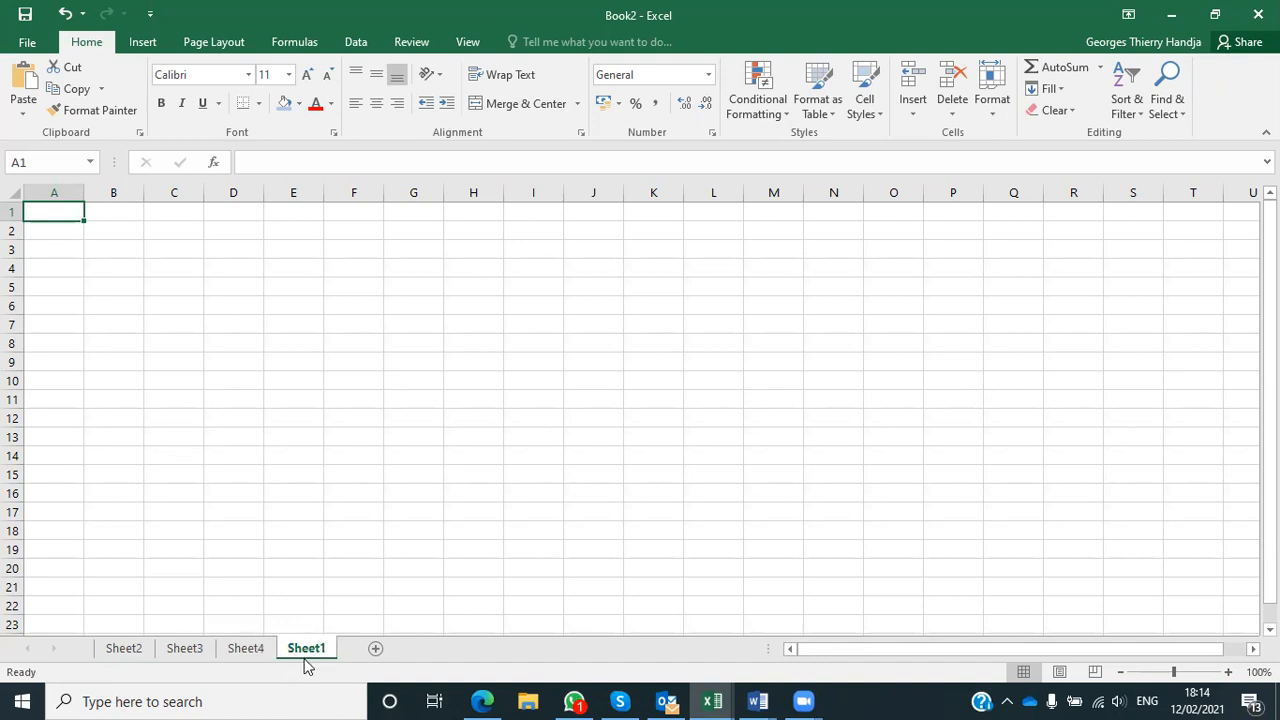
pyautogui.moveTo(306, 646); pyautogui.dragTo(155, 640)
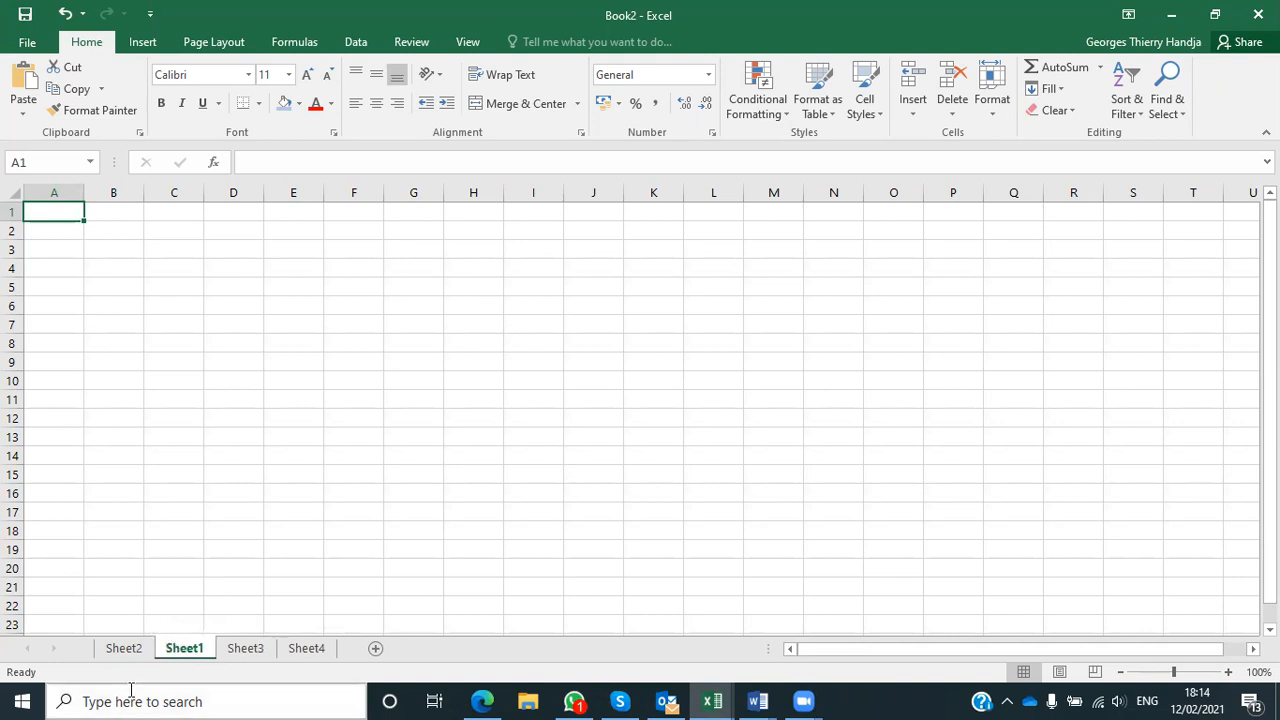
# Rename Sheet1 as "Mes comptes".
pyautogui.rightClick(186, 655)
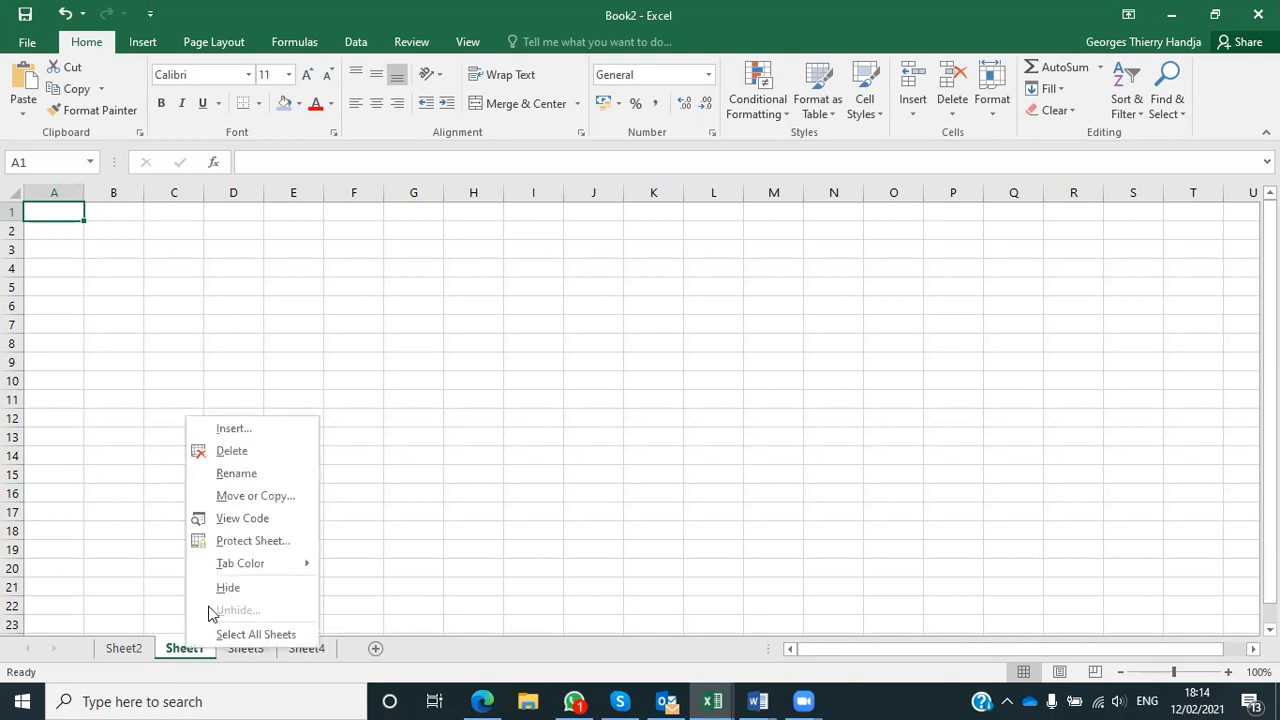
pyautogui.click(240, 474)
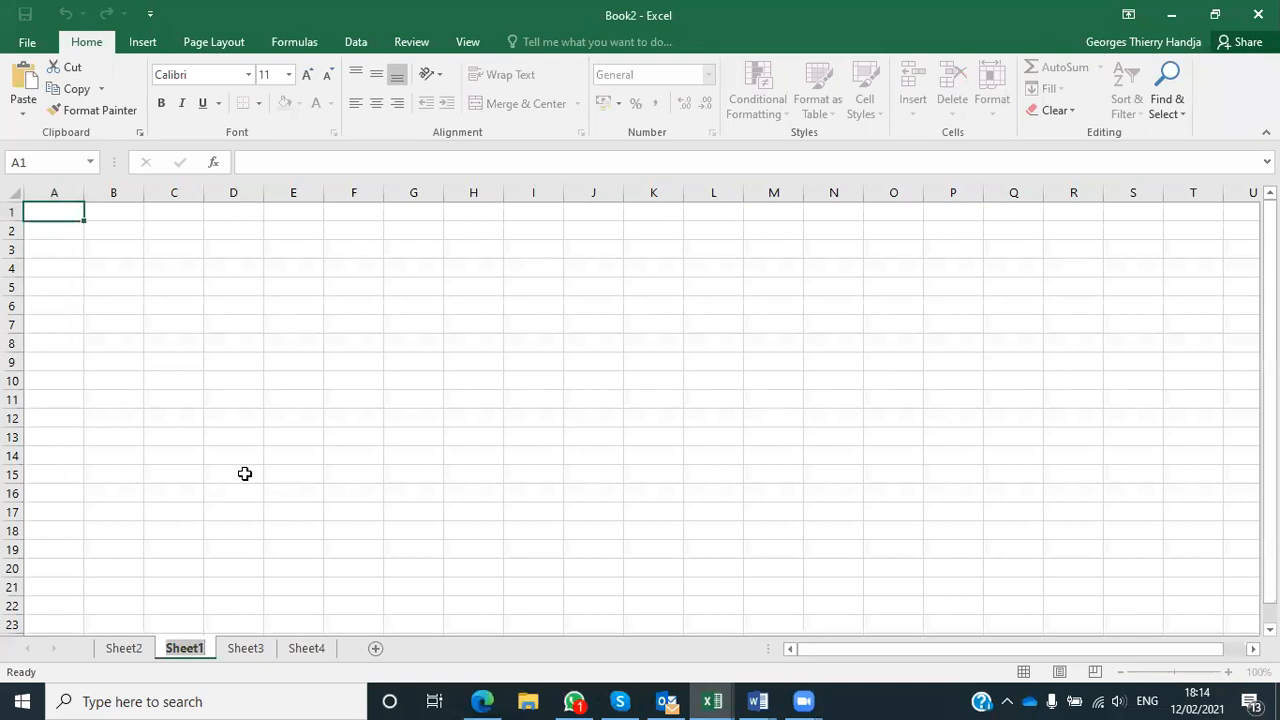
pyautogui.write('Feuille')
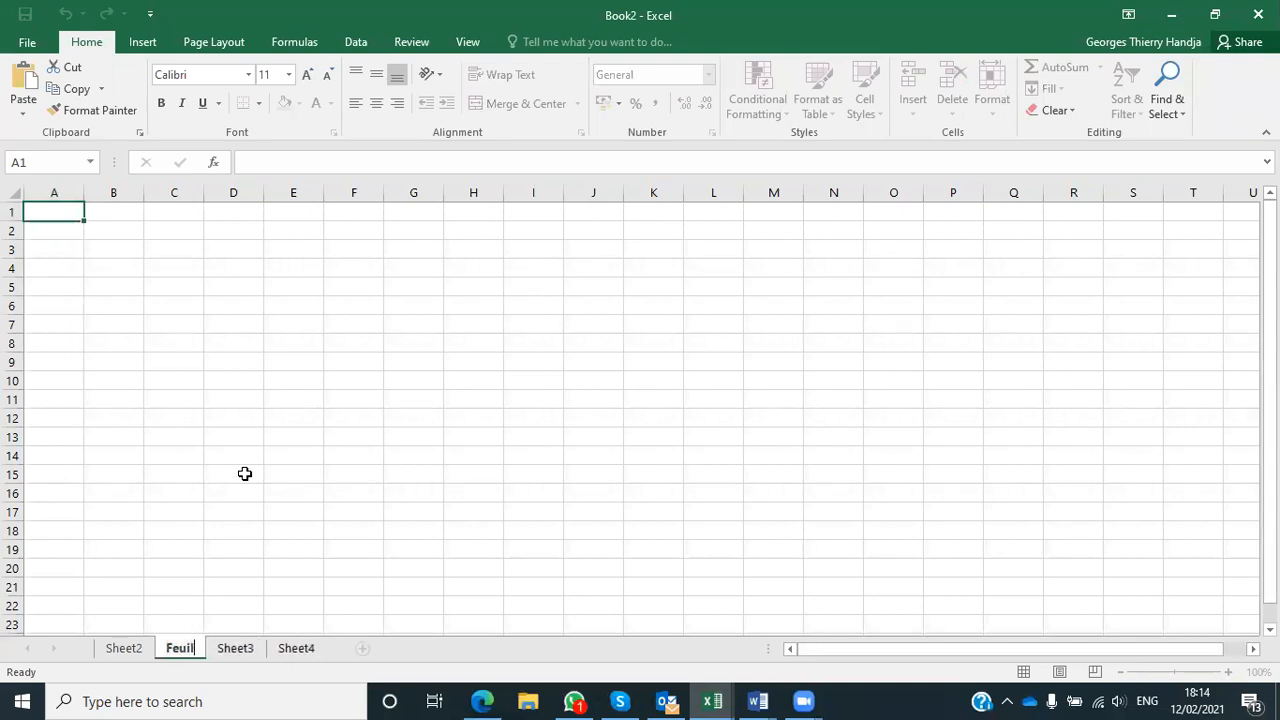
pyautogui.press('BackSpace')
pyautogui.press('BackSpace')
pyautogui.press('BackSpace')
pyautogui.press('BackSpace')
pyautogui.press('BackSpace')
pyautogui.press('BackSpace')
pyautogui.press('BackSpace')
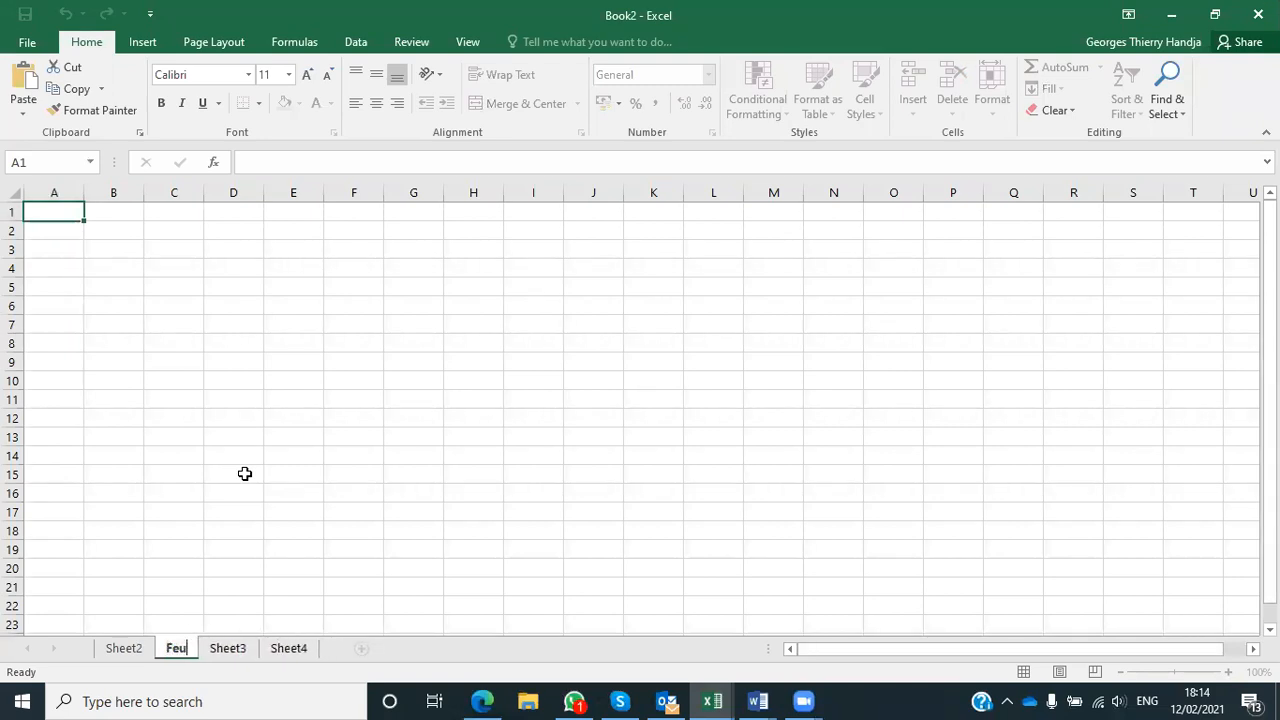
pyautogui.write('Mes comptes')
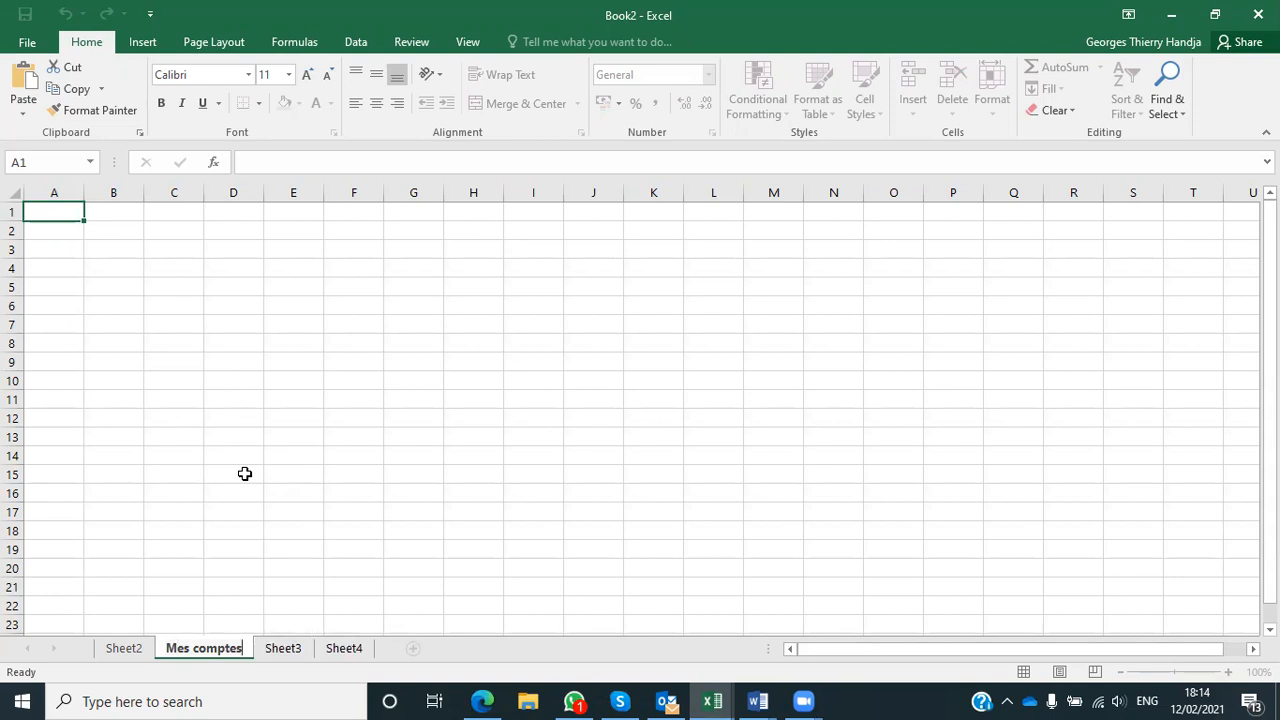
pyautogui.press('Return')
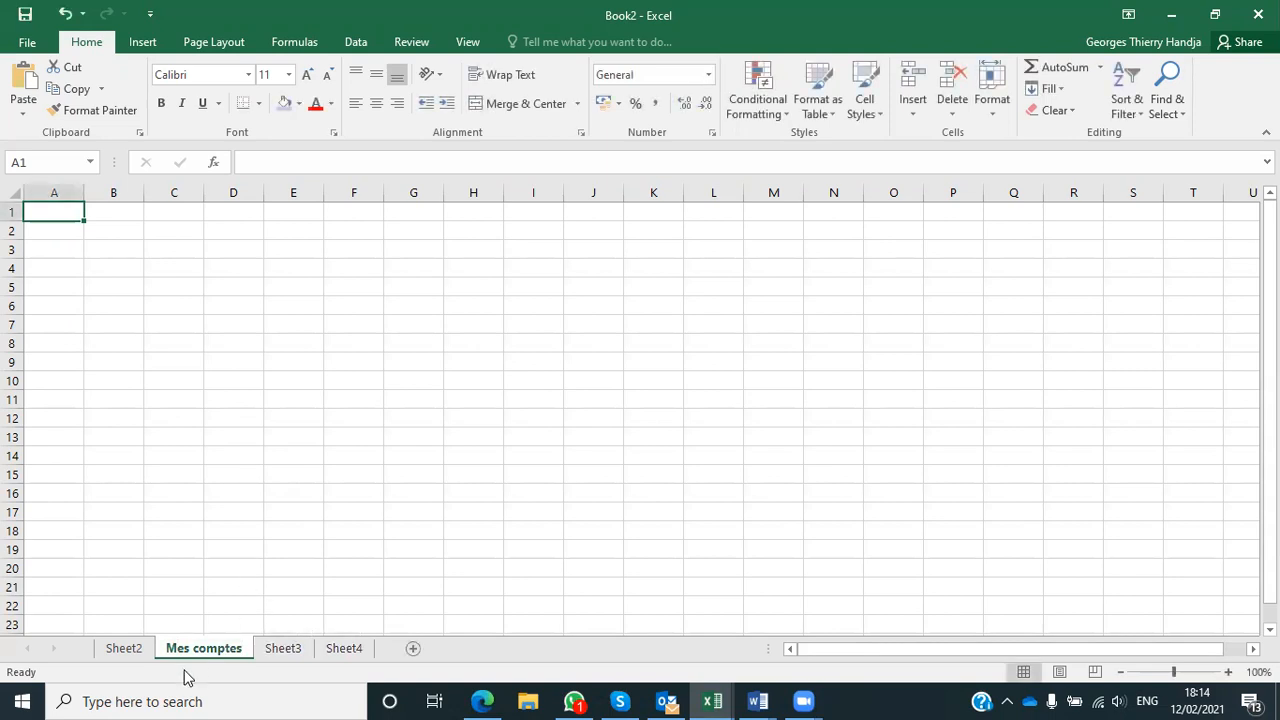
# Rename Sheet2 as "Ma famille".
pyautogui.rightClick(131, 650)
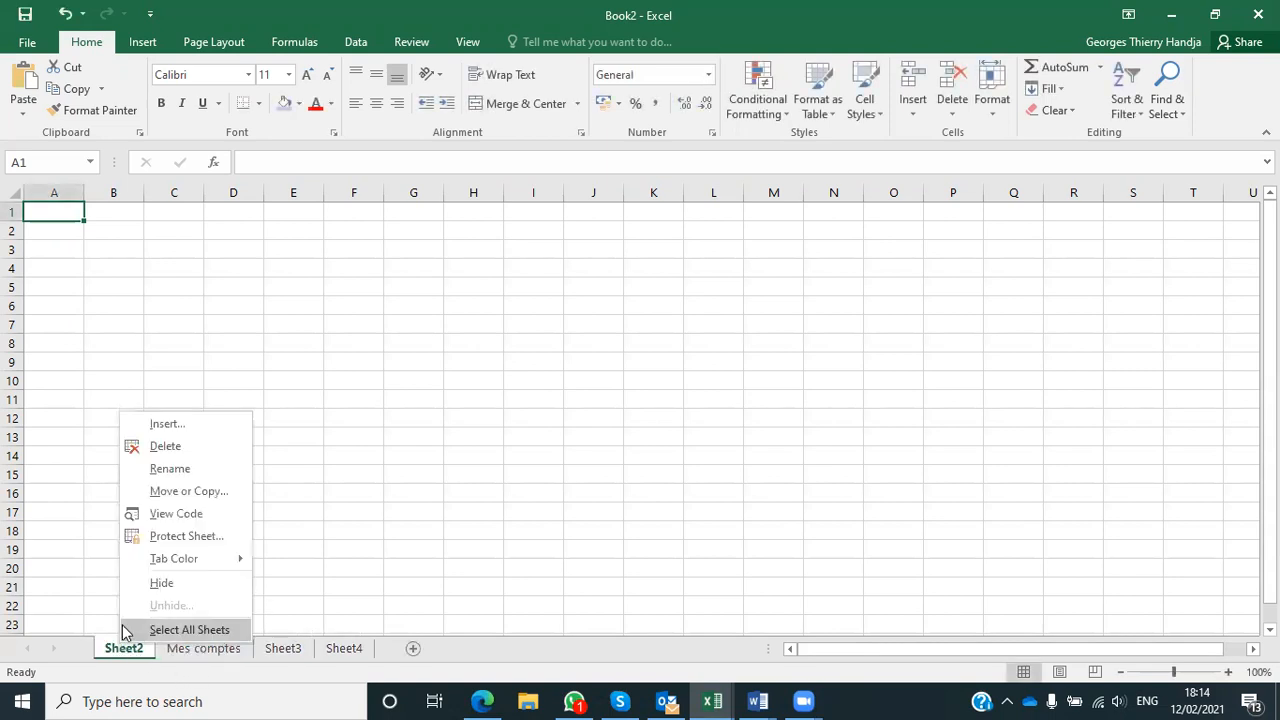
pyautogui.click(168, 474)
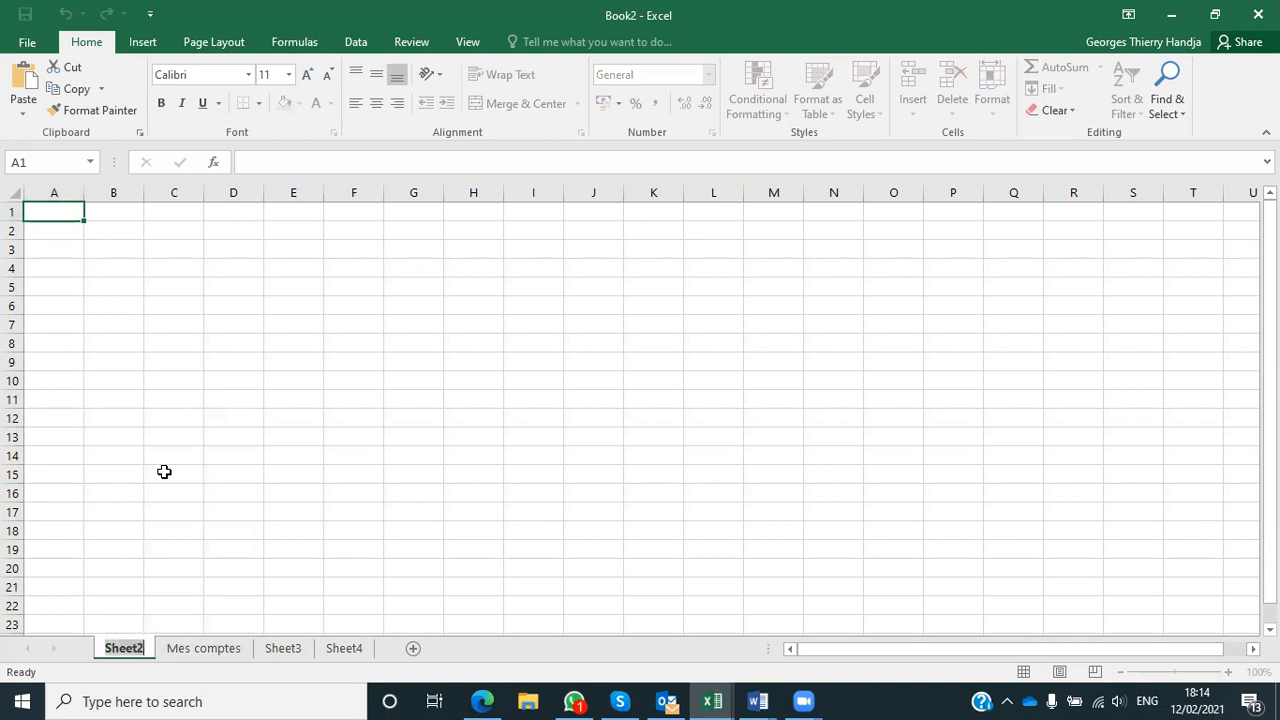
pyautogui.write('Ma')
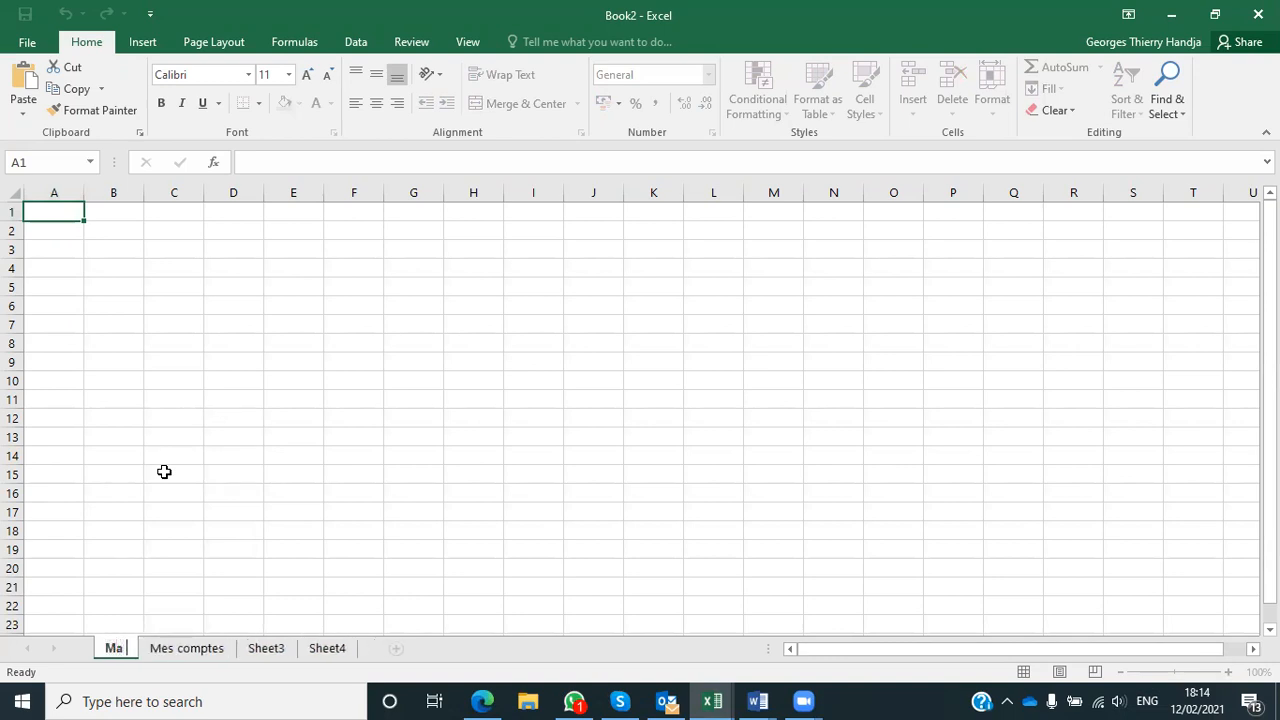
pyautogui.write(' famille')
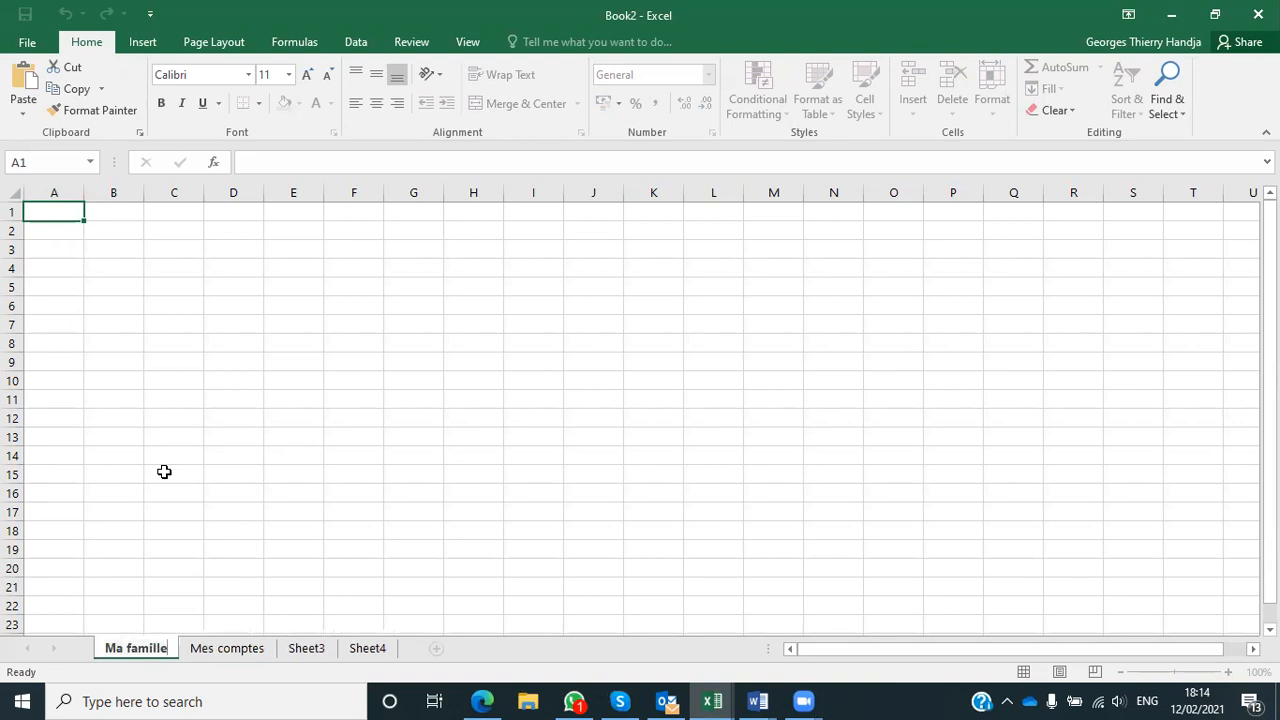
pyautogui.press('Return')
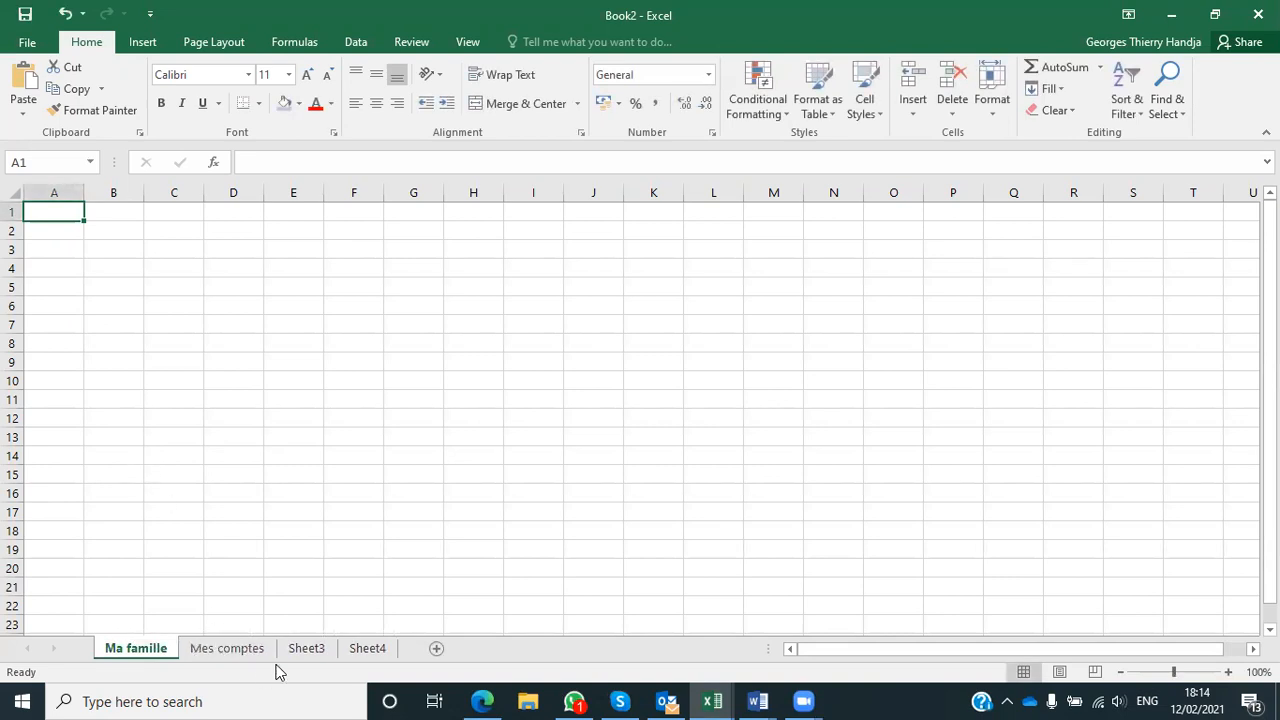
# Rename Sheet3 as "Emploi de temps".
pyautogui.rightClick(308, 650)
pyautogui.click(358, 472)
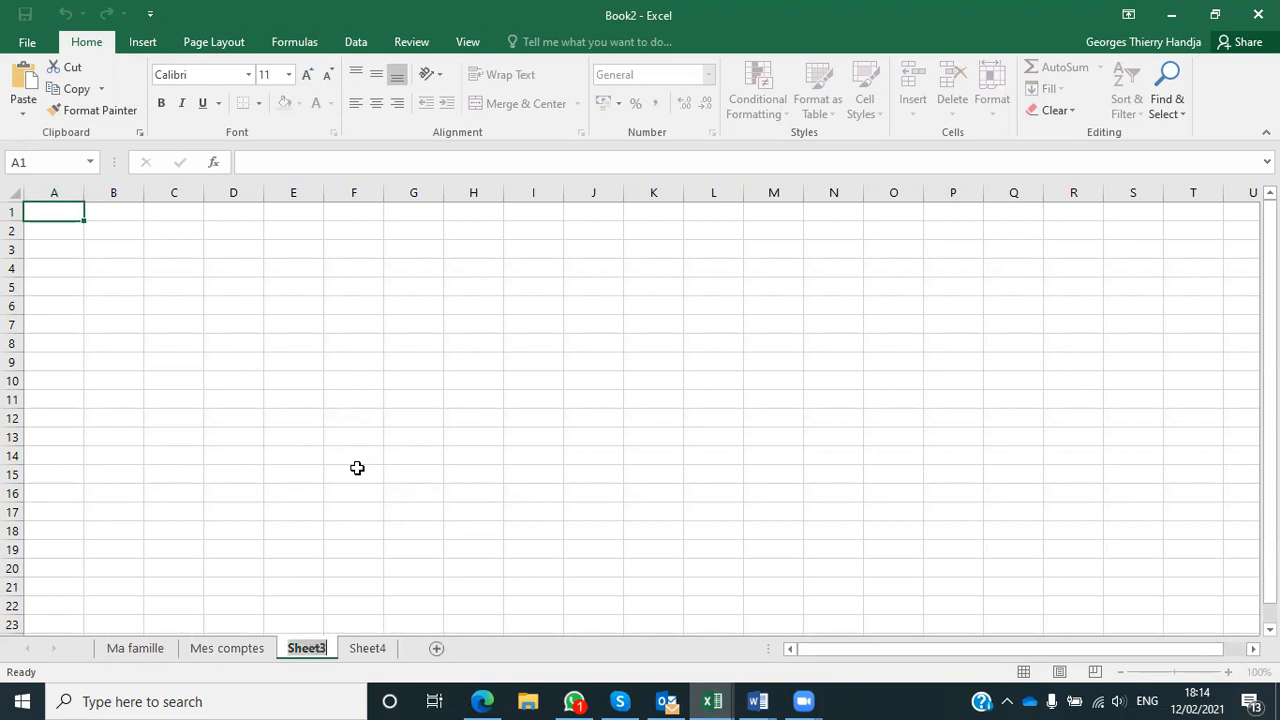
pyautogui.write('Mon boulot')
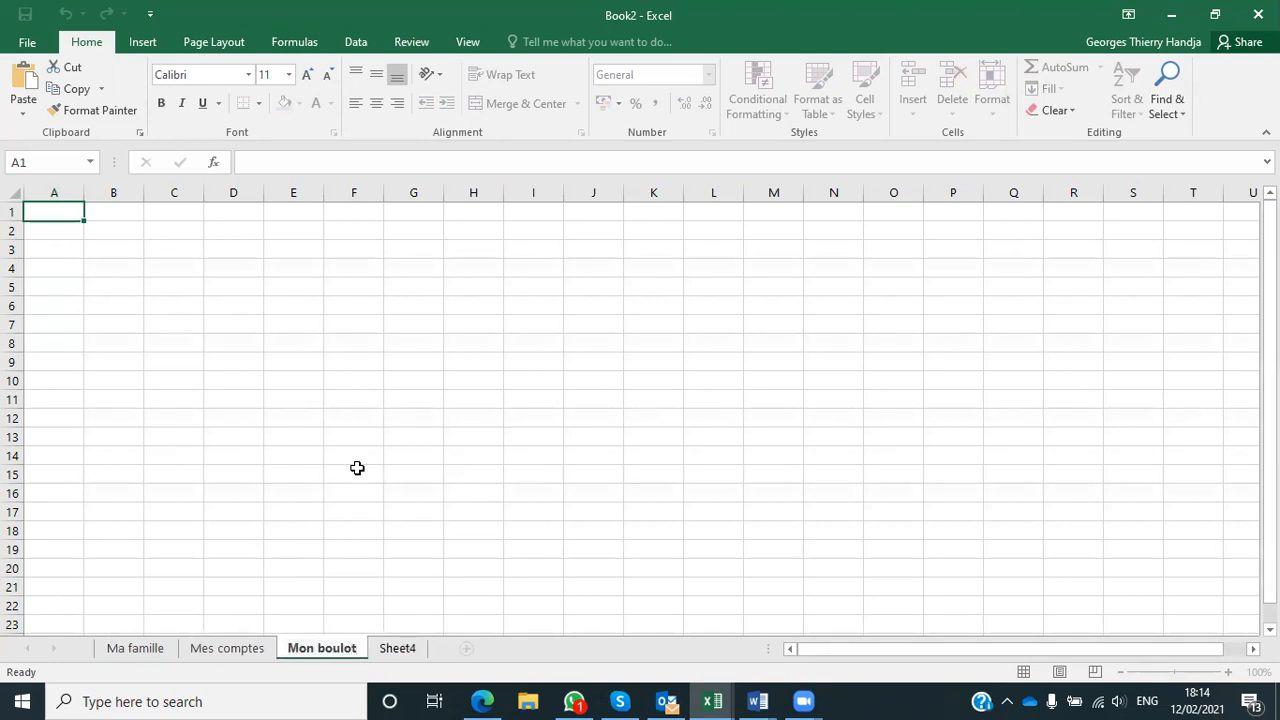
pyautogui.press('BackSpace')
pyautogui.press('BackSpace')
pyautogui.press('BackSpace')
pyautogui.press('BackSpace')
pyautogui.press('BackSpace')
pyautogui.press('BackSpace')
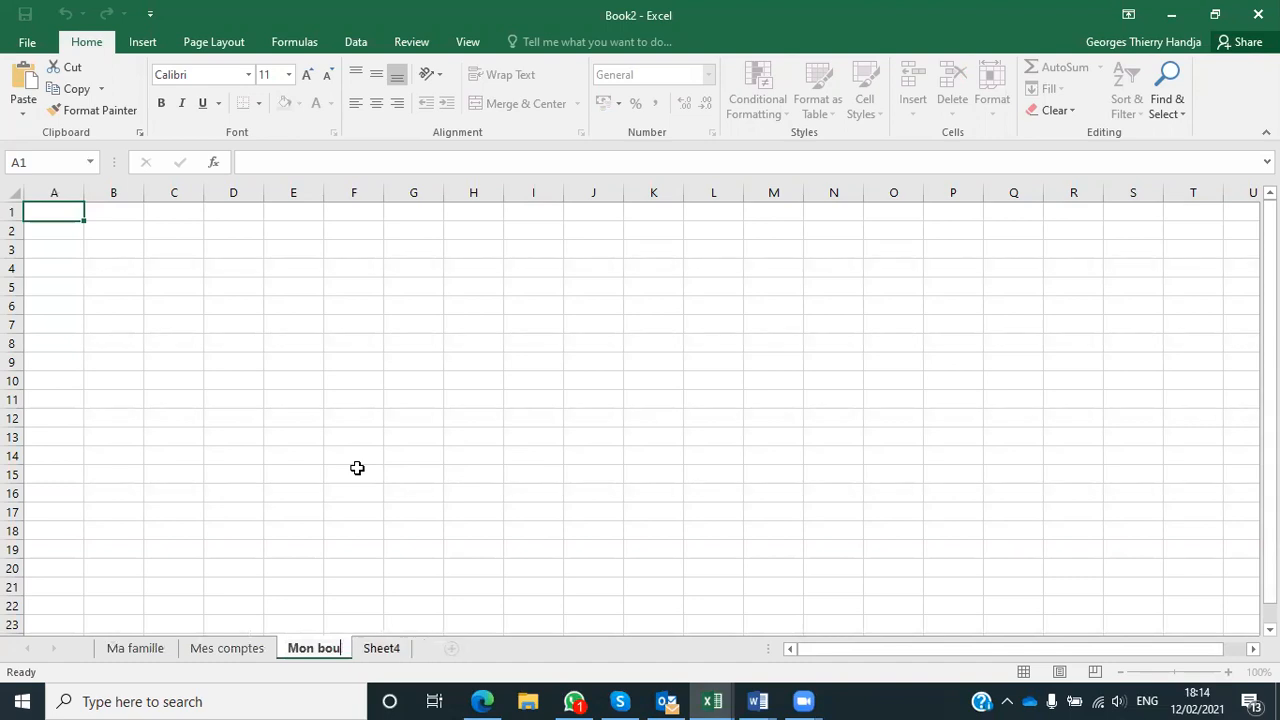
pyautogui.write('emploi de temps')
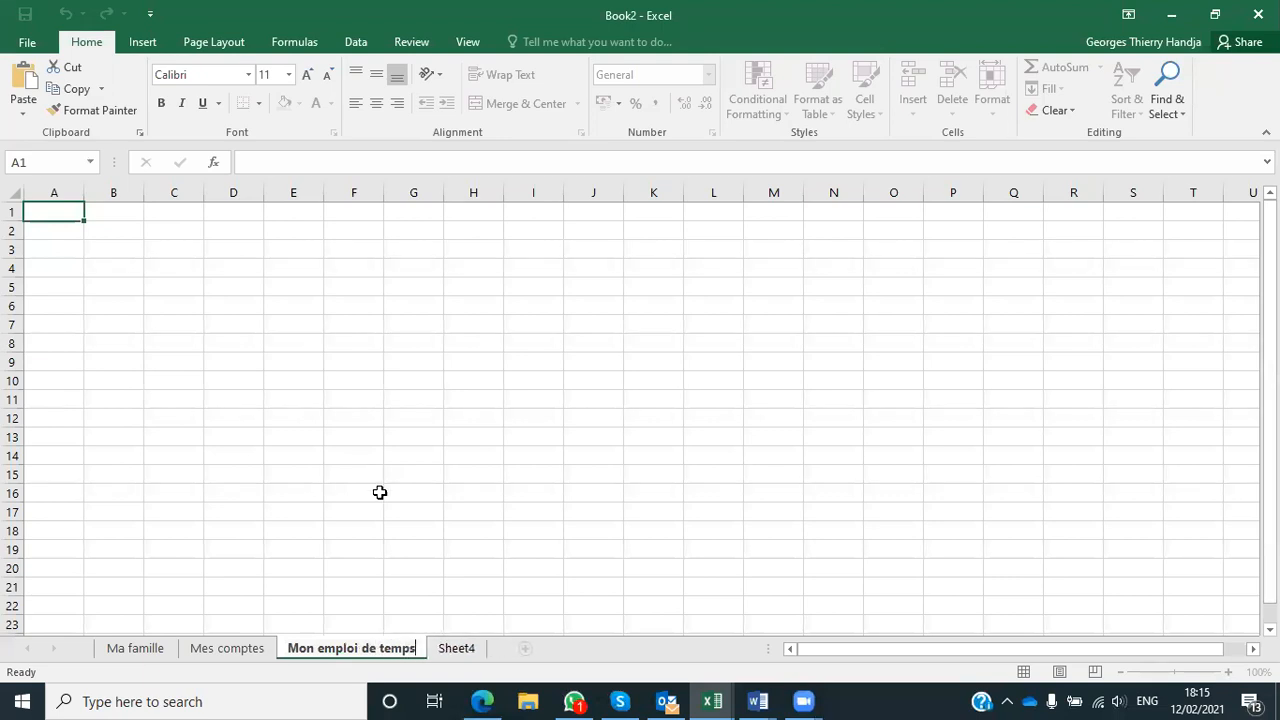
pyautogui.press('BackSpace')
pyautogui.press('BackSpace')
pyautogui.press('BackSpace')
pyautogui.press('BackSpace')
pyautogui.press('BackSpace')
pyautogui.write('E')
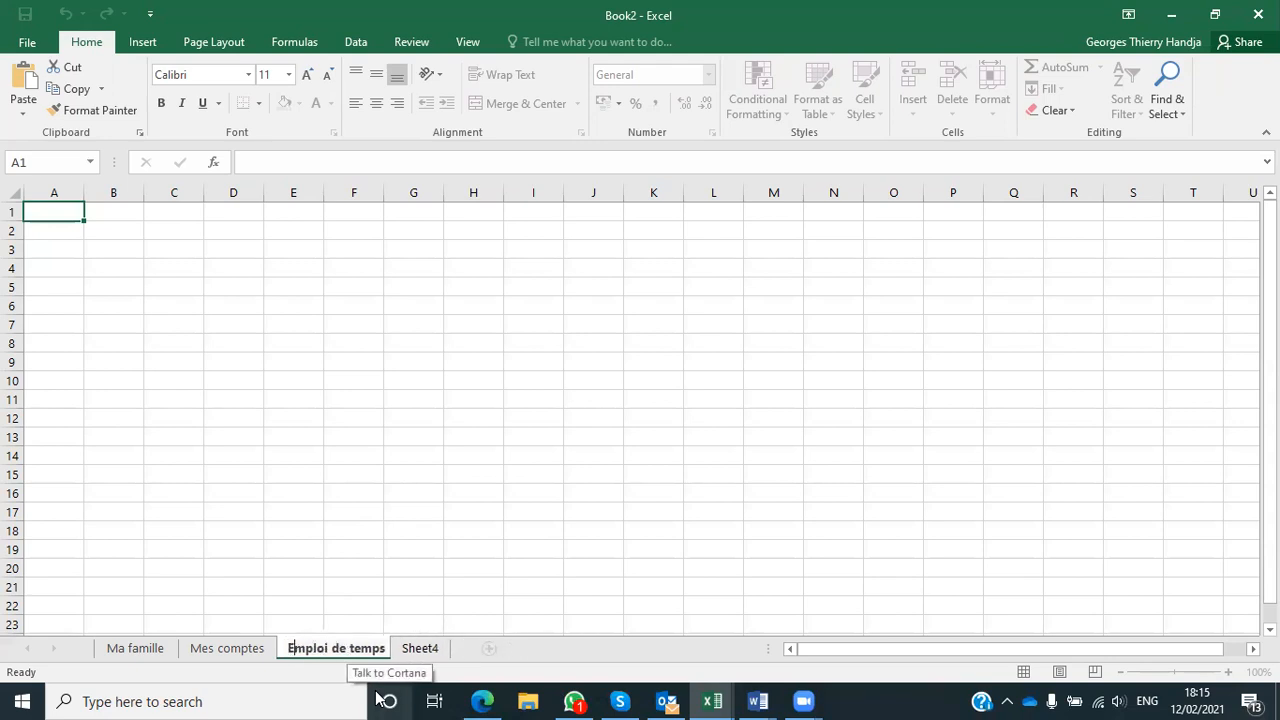
pyautogui.click(430, 652)
# Rename Sheet4 as "Suivi du sport".
pyautogui.rightClick(430, 652)
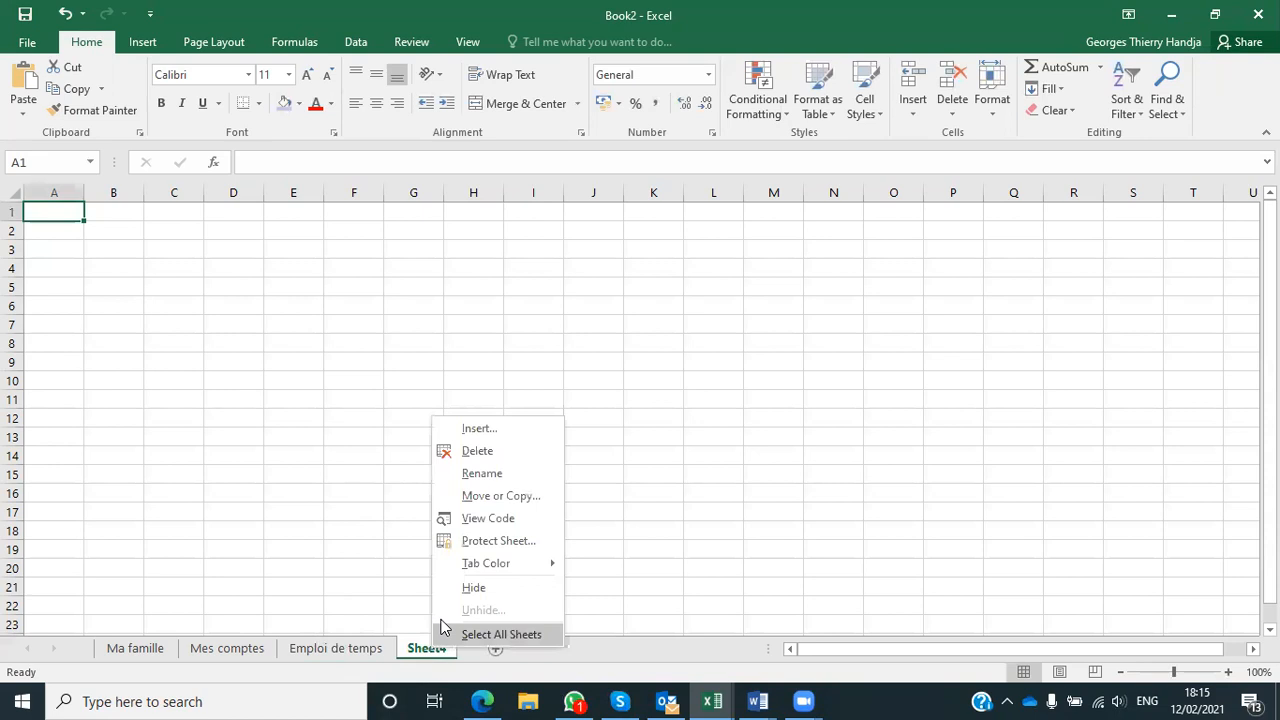
pyautogui.click(476, 474)
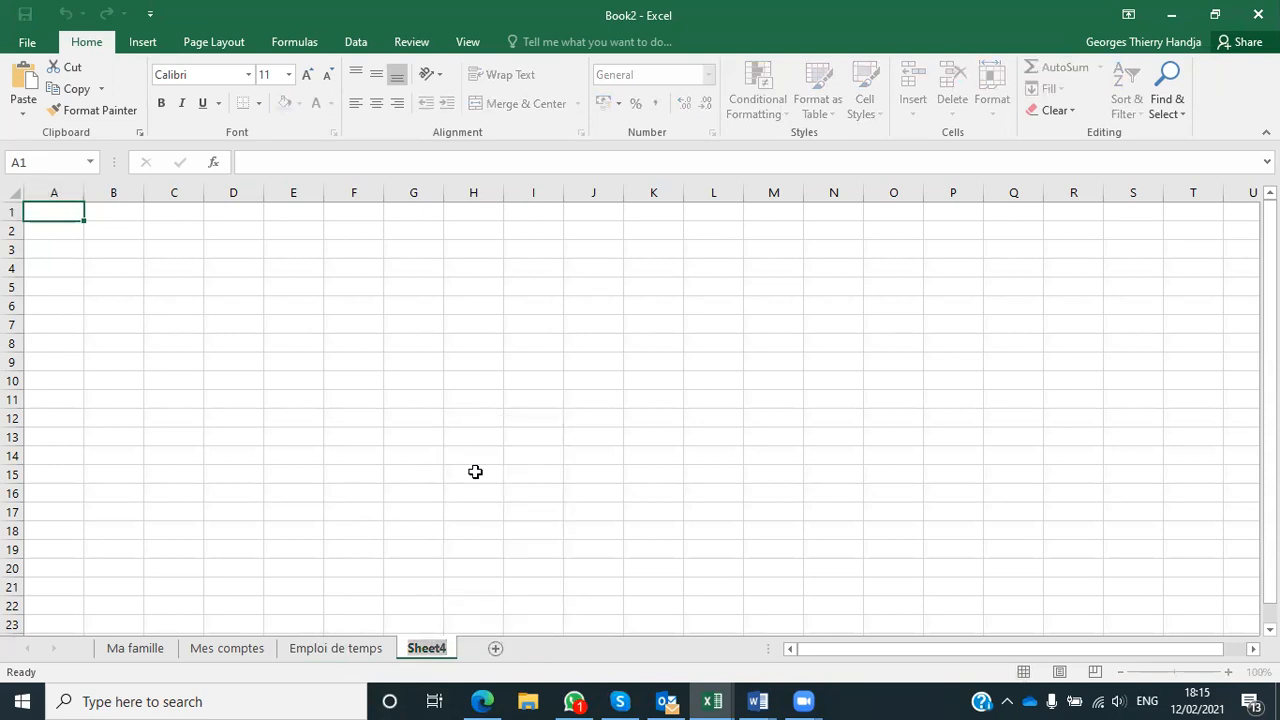
pyautogui.write('P')
pyautogui.press('BackSpace')
pyautogui.write('Suivi')
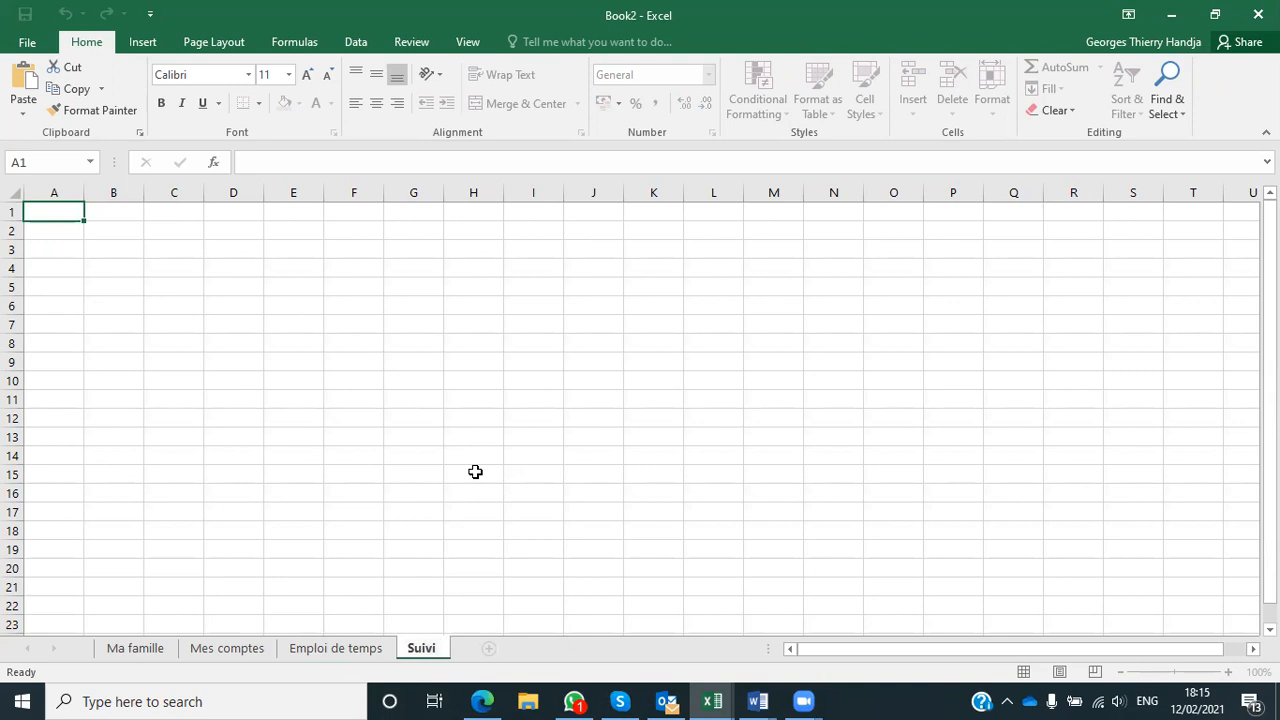
pyautogui.write(' du sport')
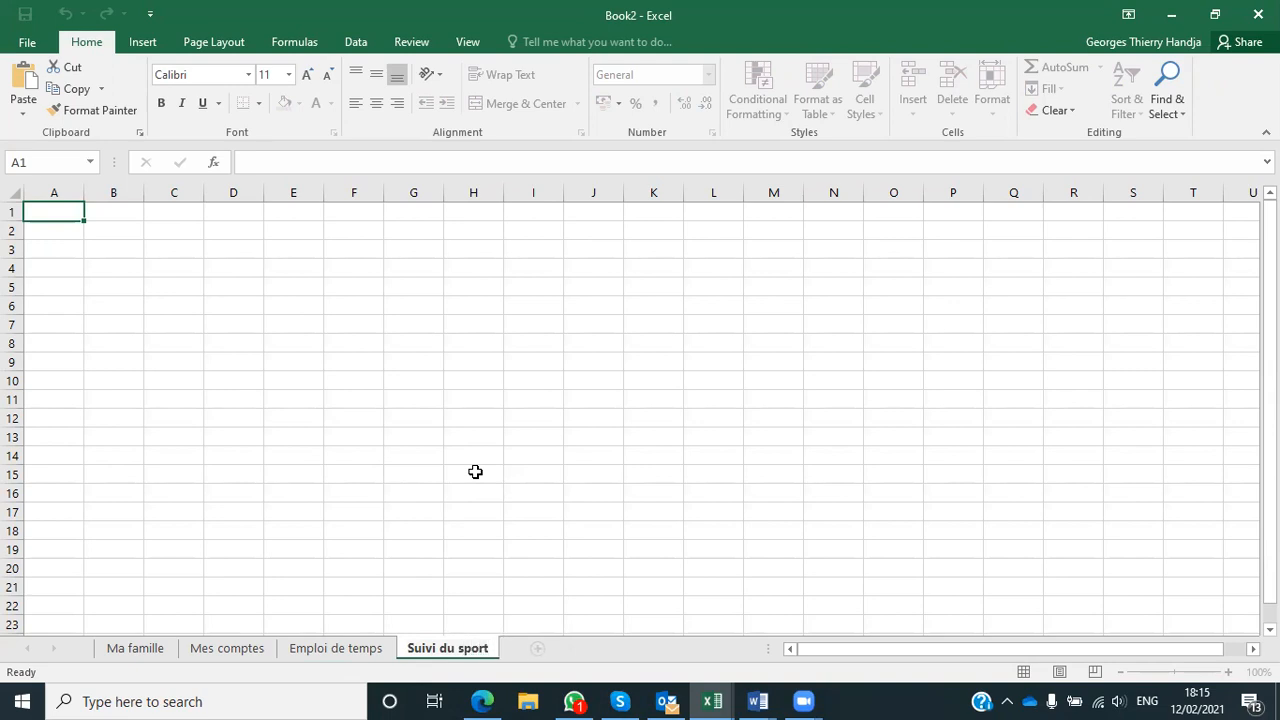
pyautogui.press('Return')
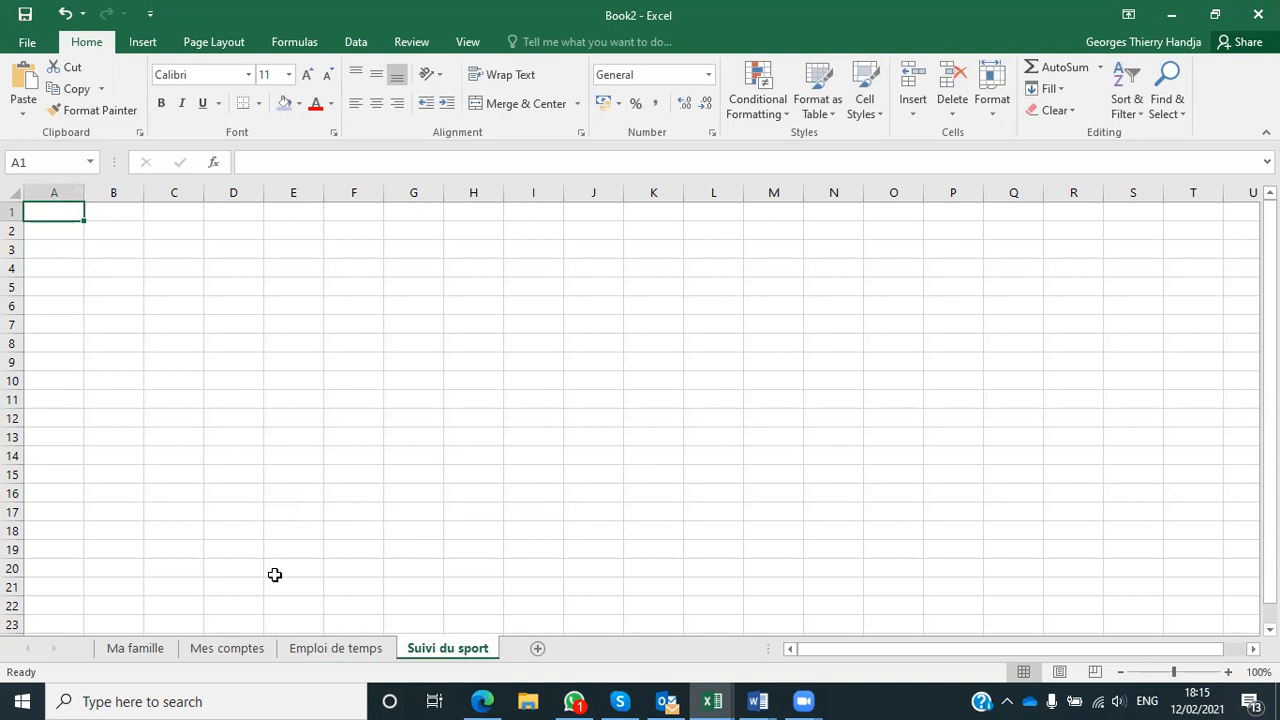
# Switch to the Excel-Pratique tutorial in the browser and read the explanation of cells through to the first exercises.
pyautogui.click(482, 701)
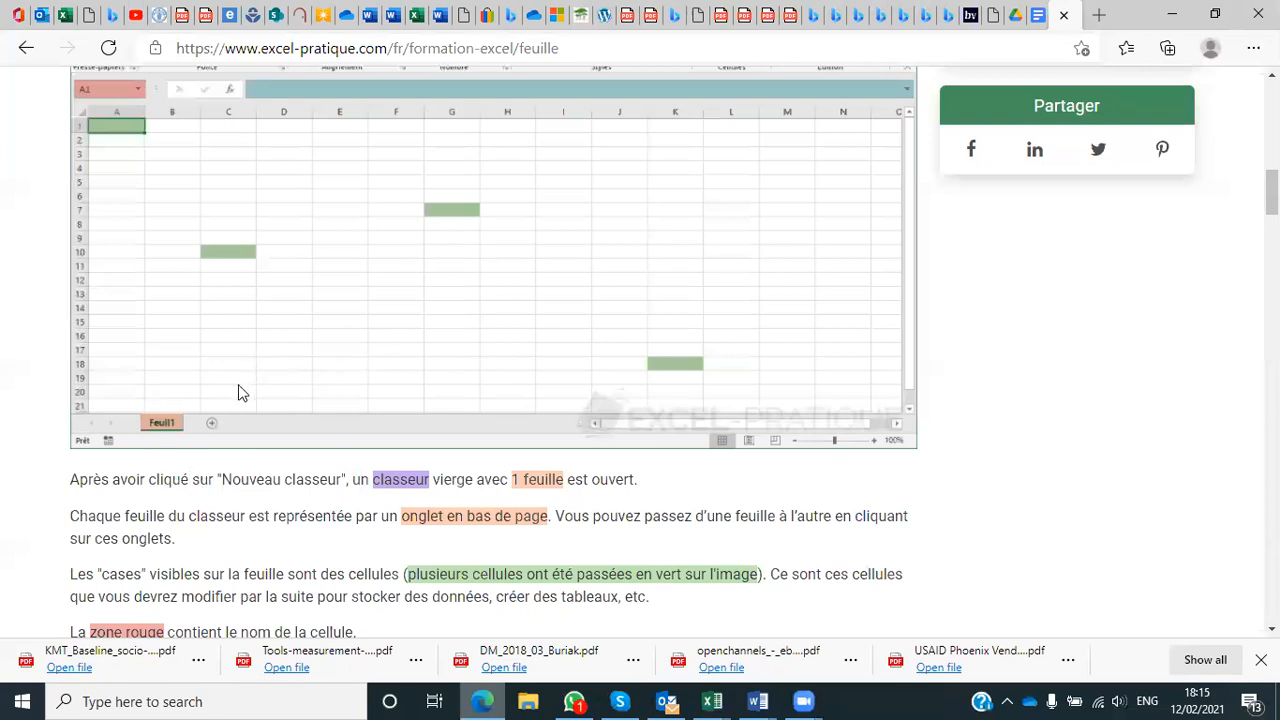
pyautogui.scroll(-3, 240, 392)
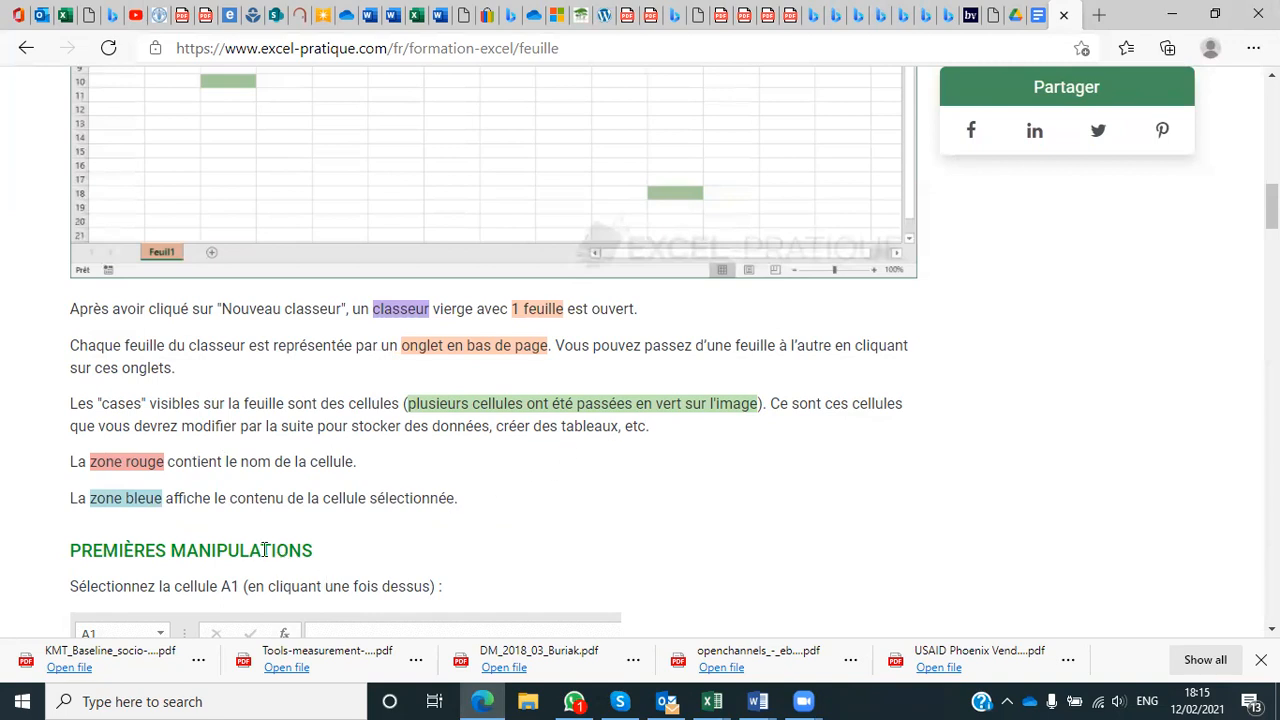
pyautogui.scroll(-4, 241, 525)
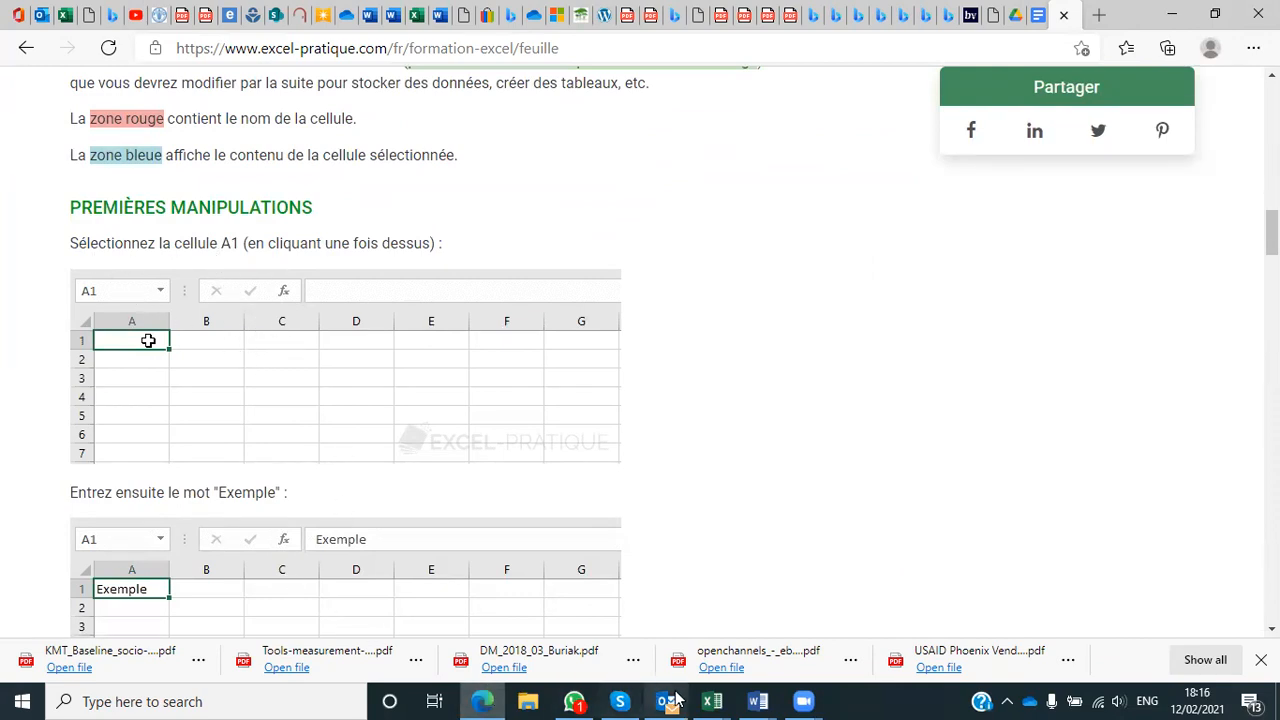
# Return to the Book2 workbook in Excel, open the "Ma famille" sheet and select cells C15, A1 and B3 in turn.
pyautogui.moveTo(712, 700)
pyautogui.click(1210, 638)
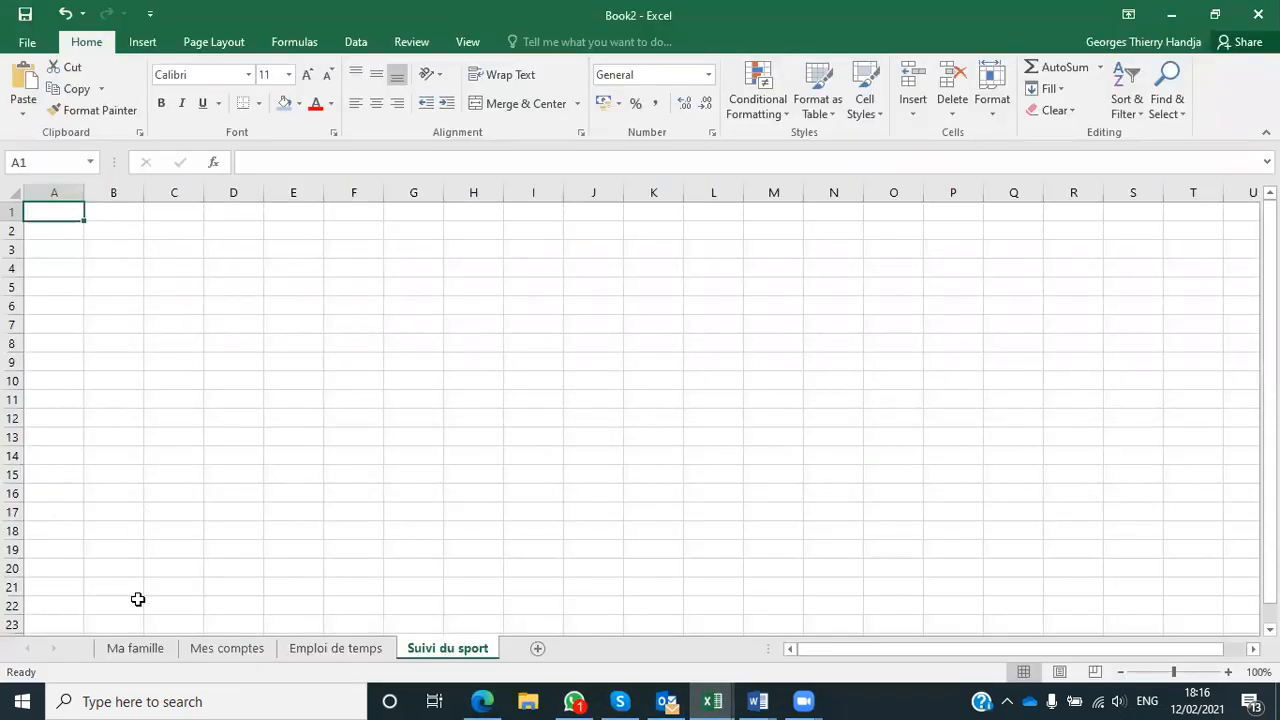
pyautogui.click(148, 650)
pyautogui.click(199, 478)
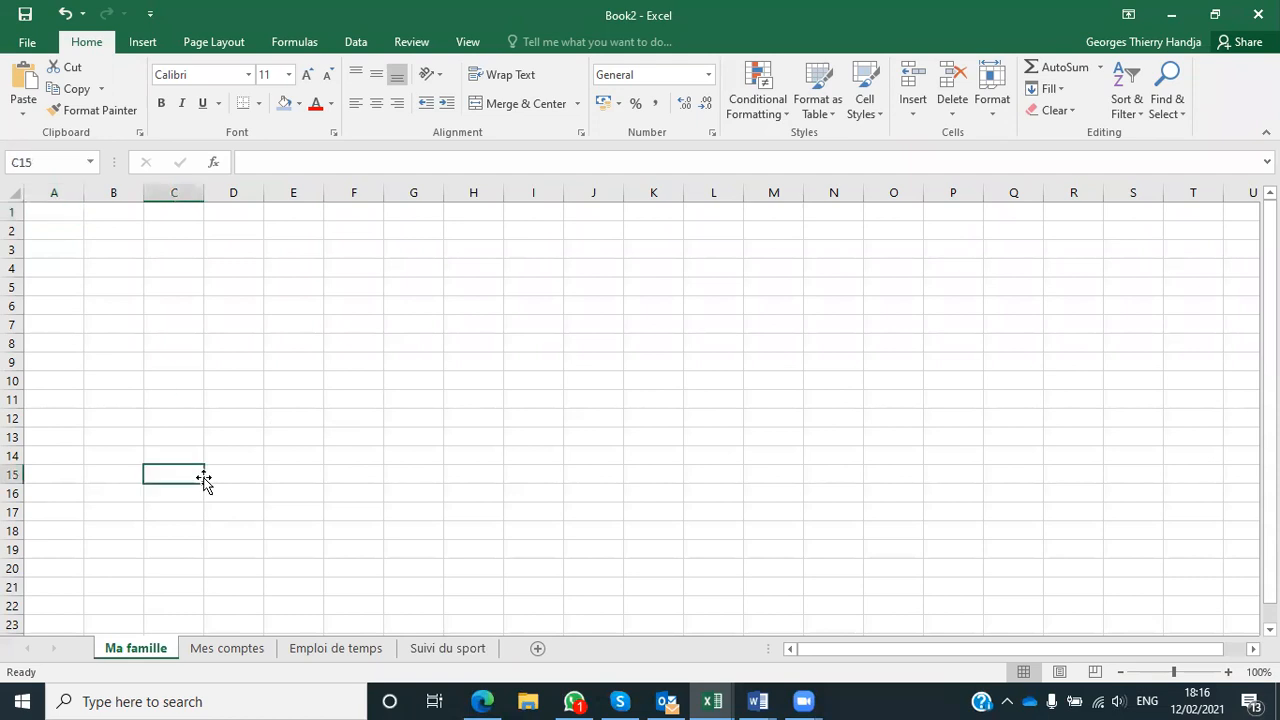
pyautogui.click(57, 211)
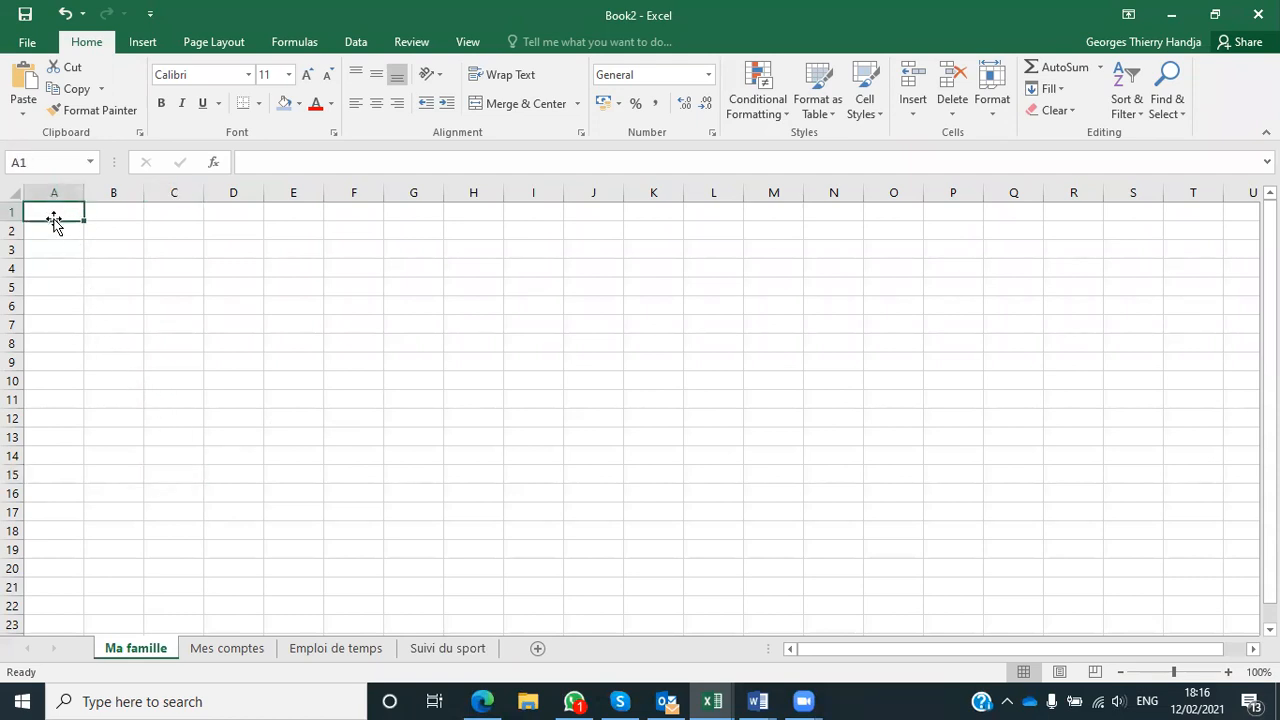
pyautogui.click(134, 252)
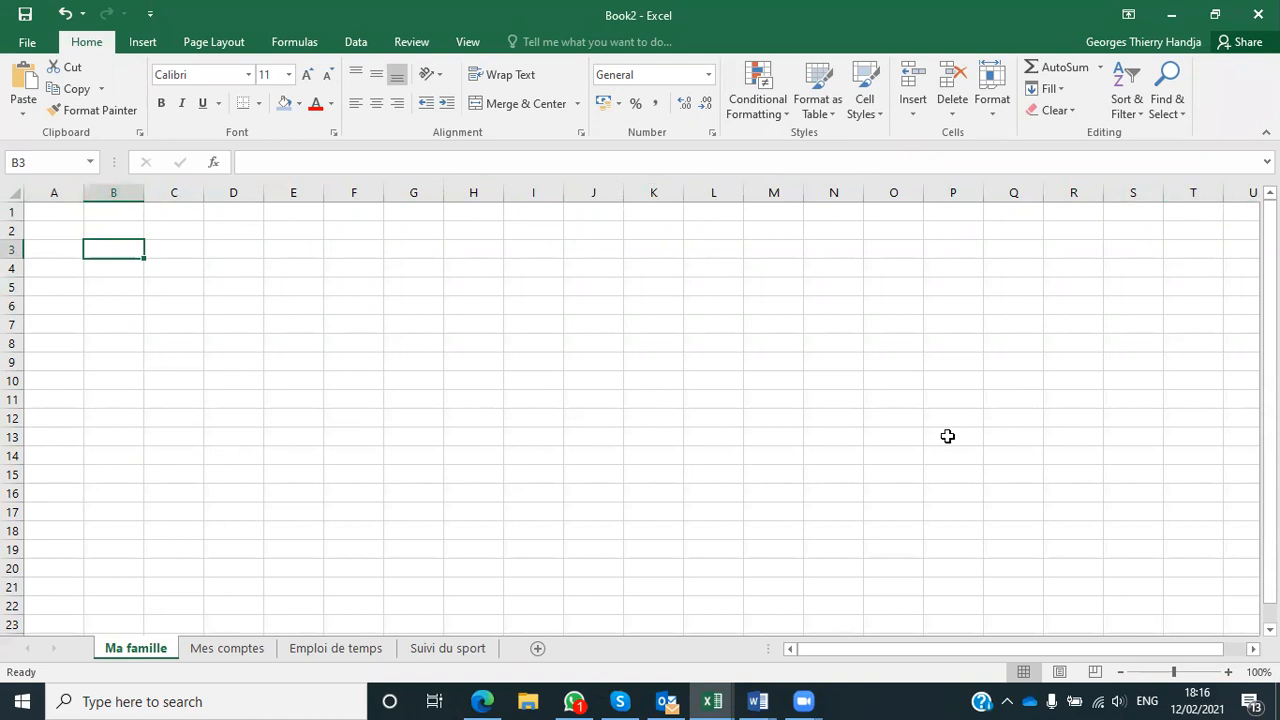
# Select cell U23 and move across row 23 to AC23 to examine how the columns are lettered beyond Z.
pyautogui.moveTo(831, 652); pyautogui.dragTo(1056, 641)
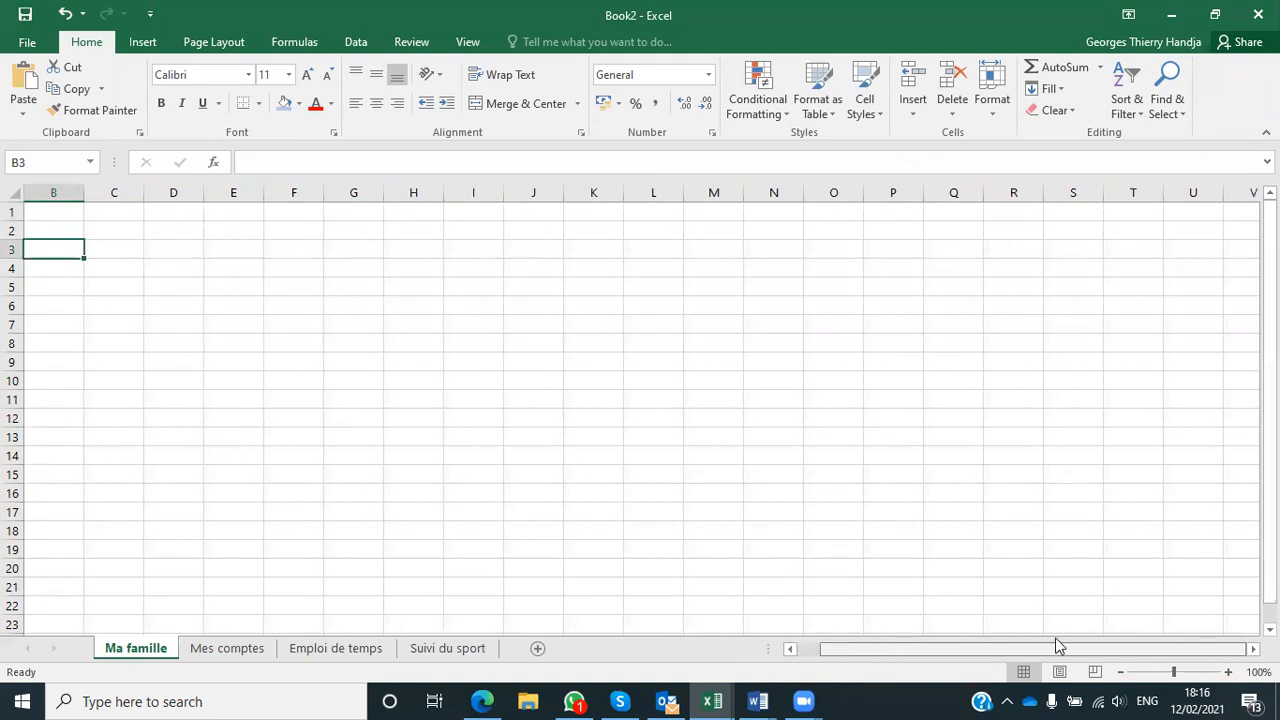
pyautogui.click(1198, 622)
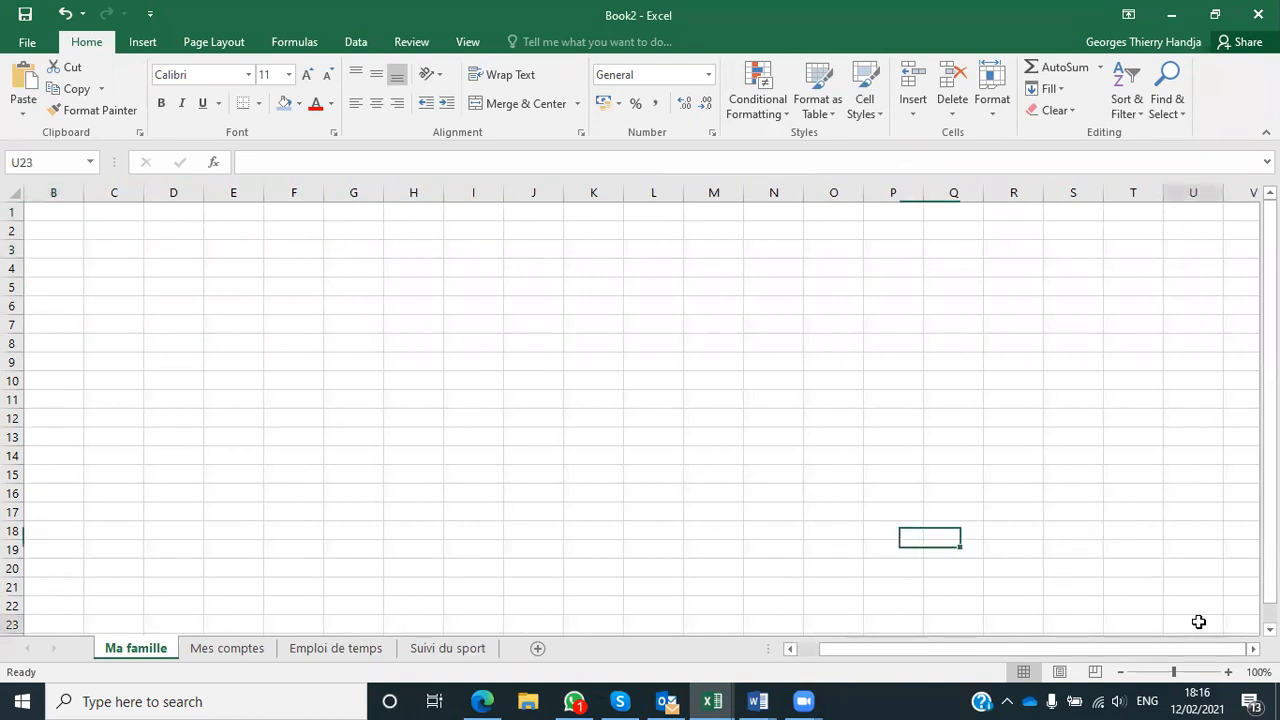
pyautogui.press('Right')
pyautogui.press('Right')
pyautogui.press('Right')
pyautogui.press('Right')
pyautogui.press('Right')
pyautogui.press('Right')
pyautogui.press('Right')
pyautogui.press('Right')
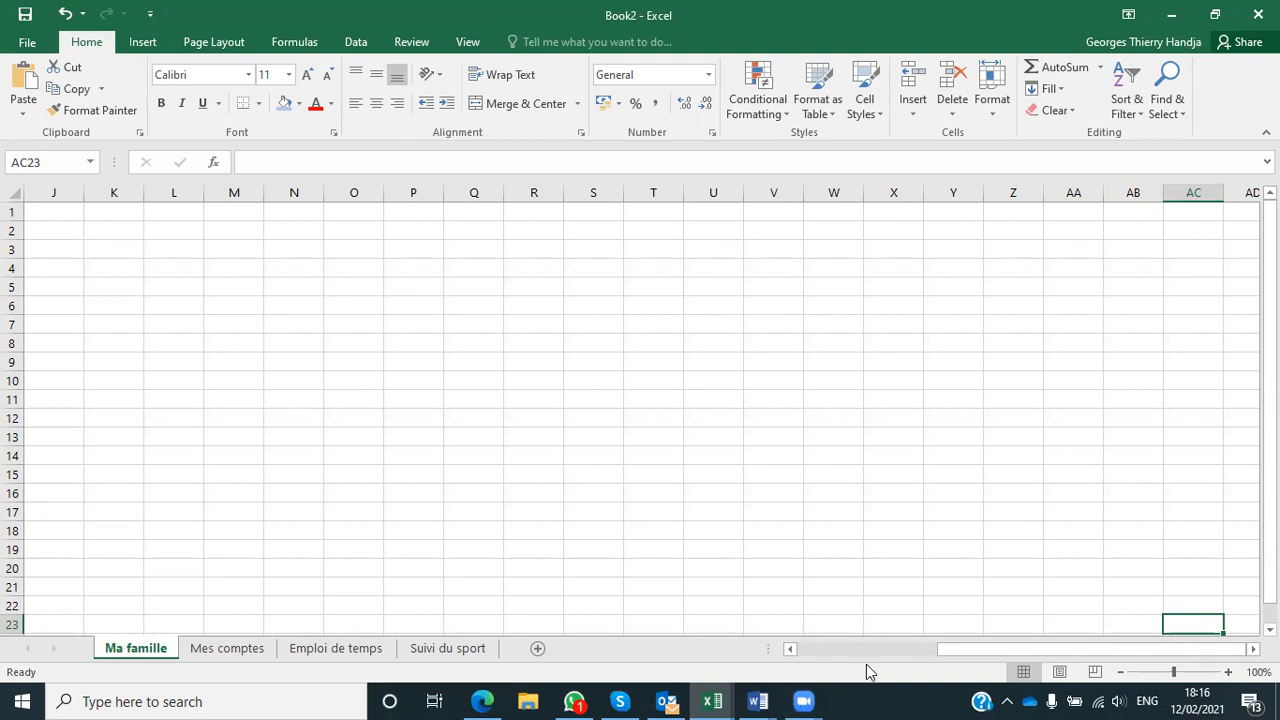
# Move back along row 23 to cell A23 in the first column.
pyautogui.press('Left')
pyautogui.press('Left')
pyautogui.press('Left')
pyautogui.press('Left')
pyautogui.press('Left')
pyautogui.press('Left')
pyautogui.press('Left')
pyautogui.press('Left')
pyautogui.press('Left')
pyautogui.press('Left')
pyautogui.press('Left')
pyautogui.press('Left')
pyautogui.press('Left')
pyautogui.press('Left')
pyautogui.press('Left')
pyautogui.press('Left')
pyautogui.press('Left')
pyautogui.press('Left')
pyautogui.press('Left')
pyautogui.press('Left')
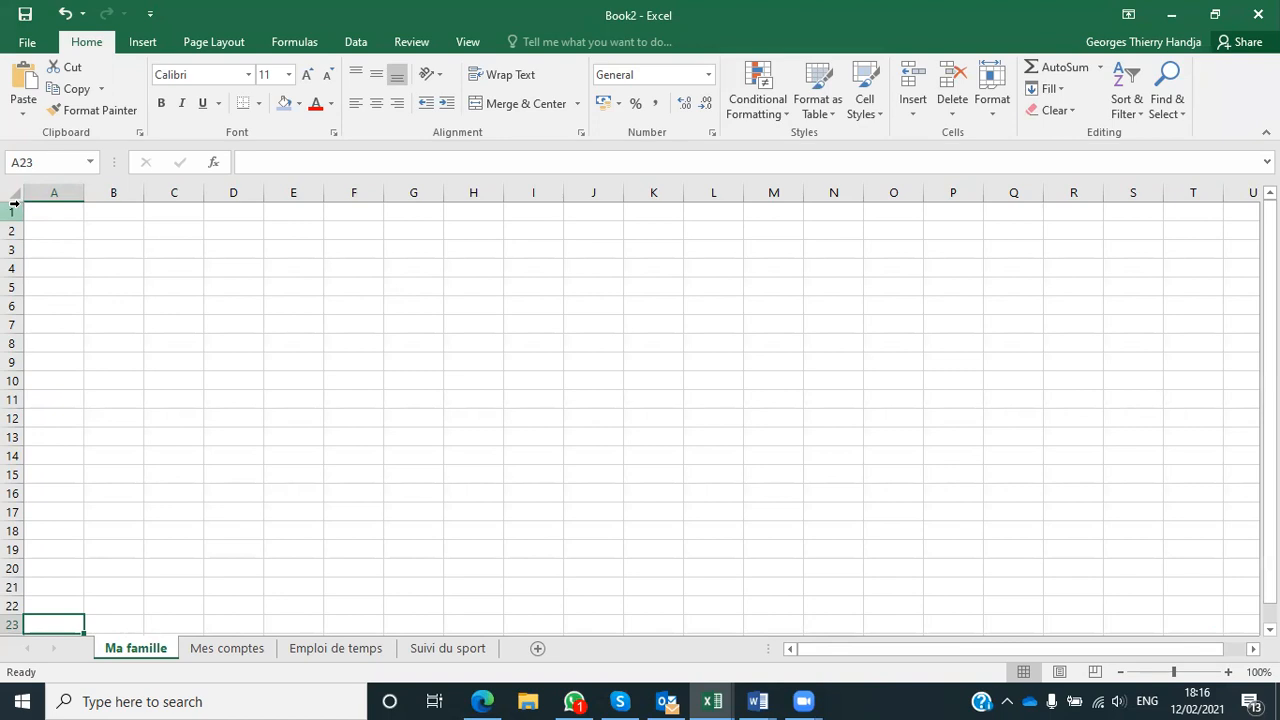
# Move down column A to cell A32 to examine the row numbering, and return the view to row 1.
pyautogui.press('Down')
pyautogui.press('Down')
pyautogui.press('Down')
pyautogui.press('Down')
pyautogui.press('Down')
pyautogui.press('Down')
pyautogui.press('Down')
pyautogui.press('Down')
pyautogui.press('Down')
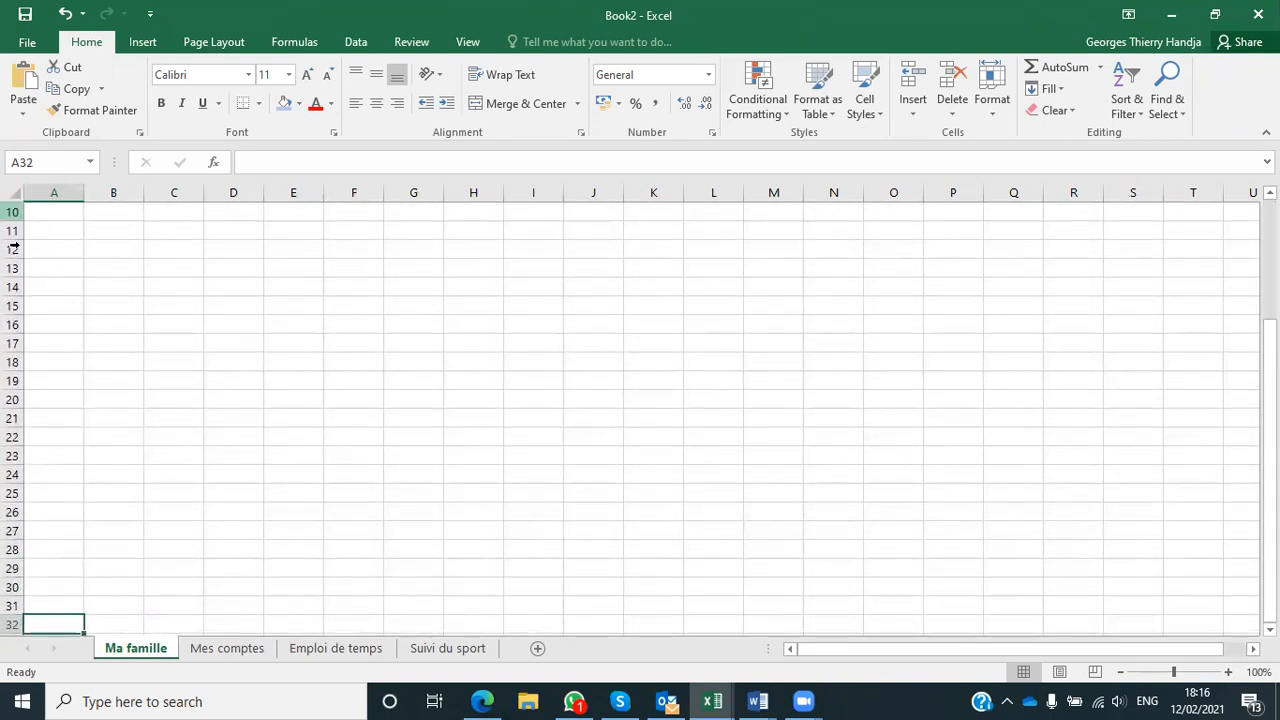
pyautogui.scroll(3, 54, 292)
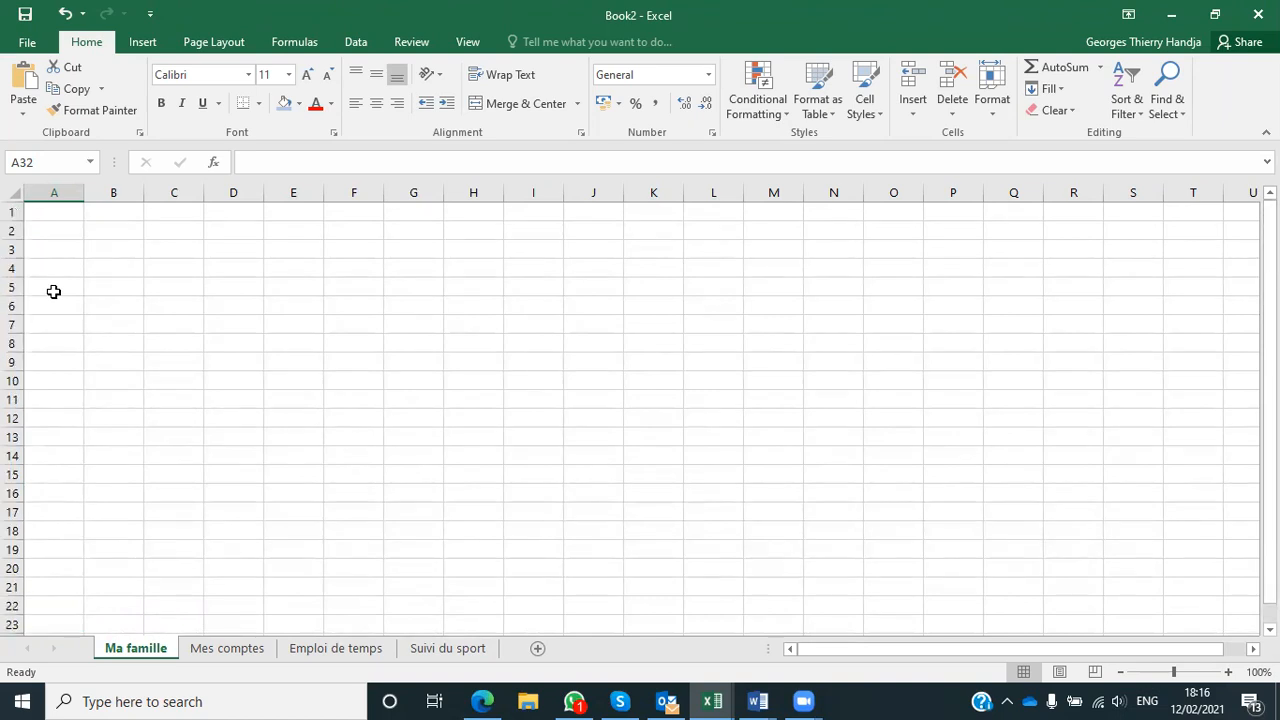
# Select cell D4, and fill cell C5 with light blue.
pyautogui.click(239, 269)
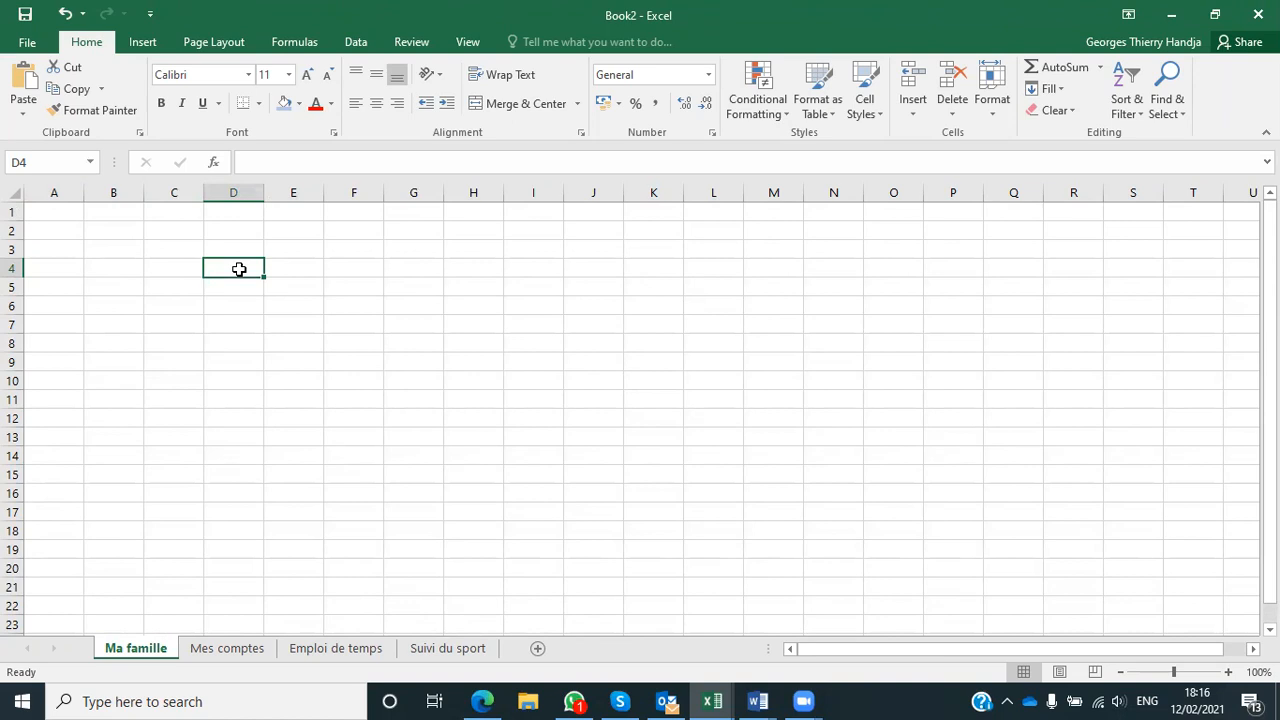
pyautogui.click(162, 282)
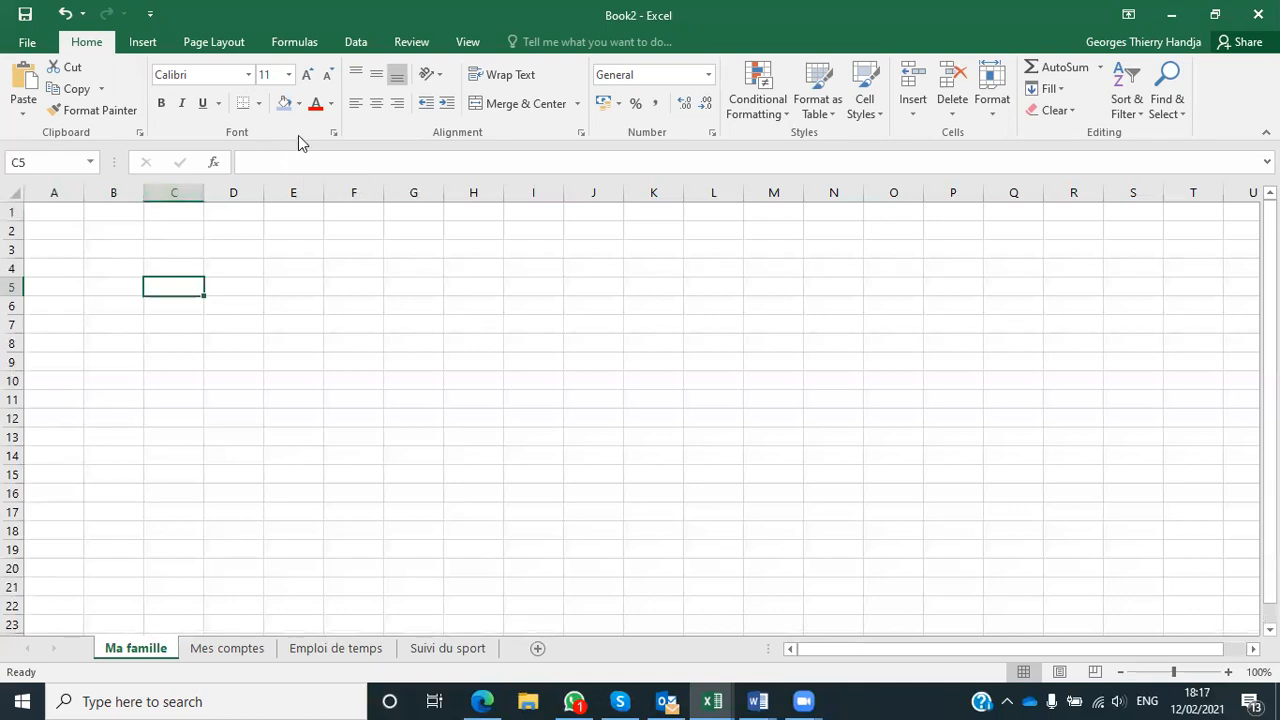
pyautogui.click(283, 106)
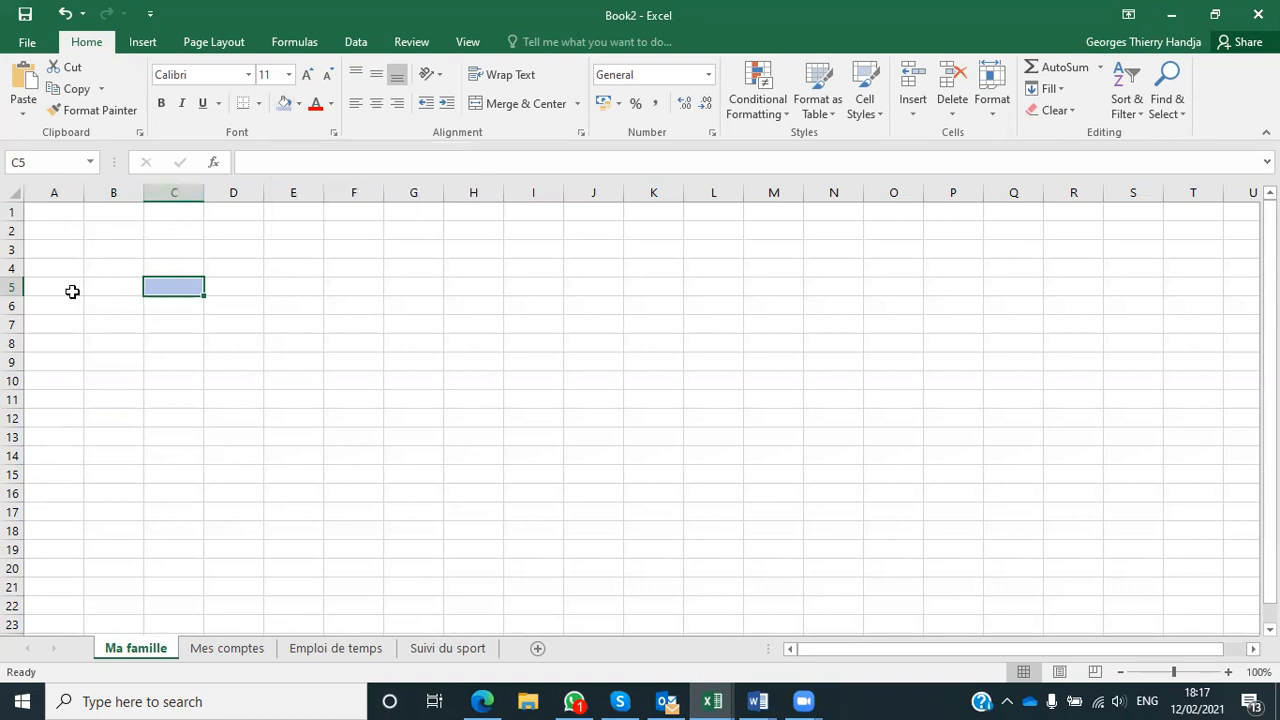
# Select column C and row 5 in turn to examine how they locate the coloured cell, and reselect C5.
pyautogui.click(177, 191)
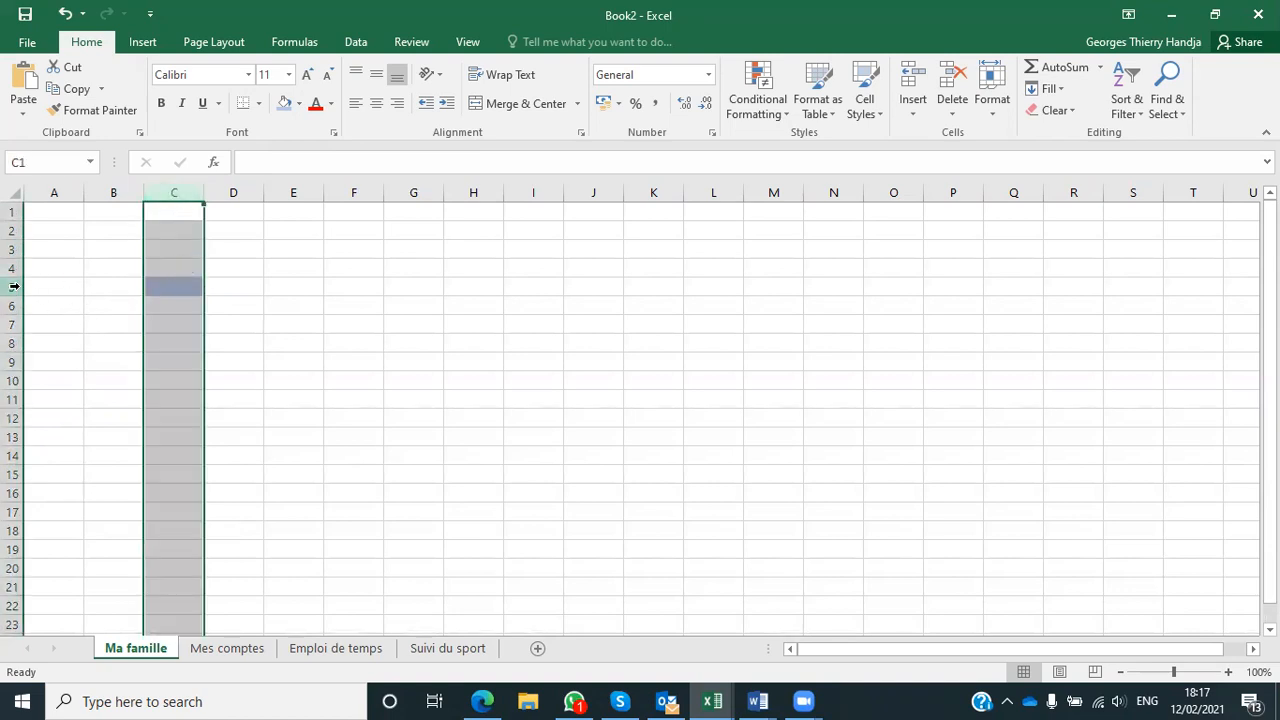
pyautogui.click(14, 287)
pyautogui.click(188, 266)
pyautogui.click(175, 287)
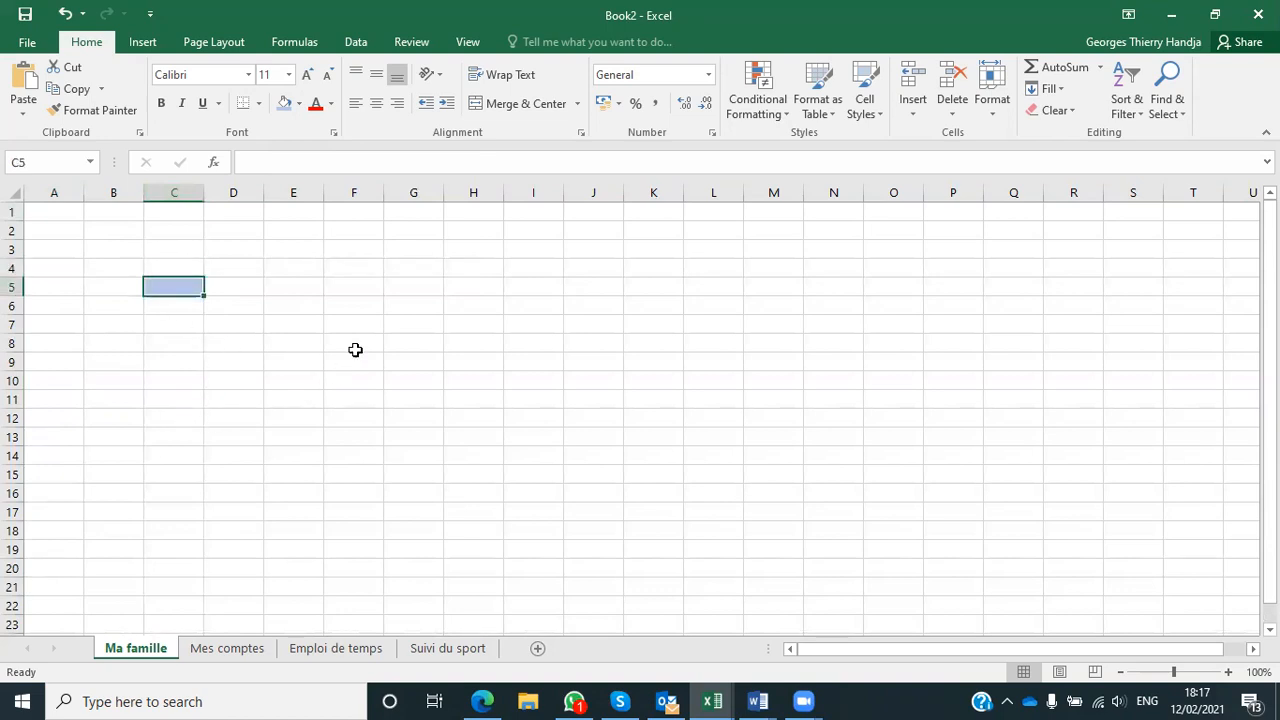
# Fill cells G7, D12 and L10 with the same light blue.
pyautogui.click(420, 323)
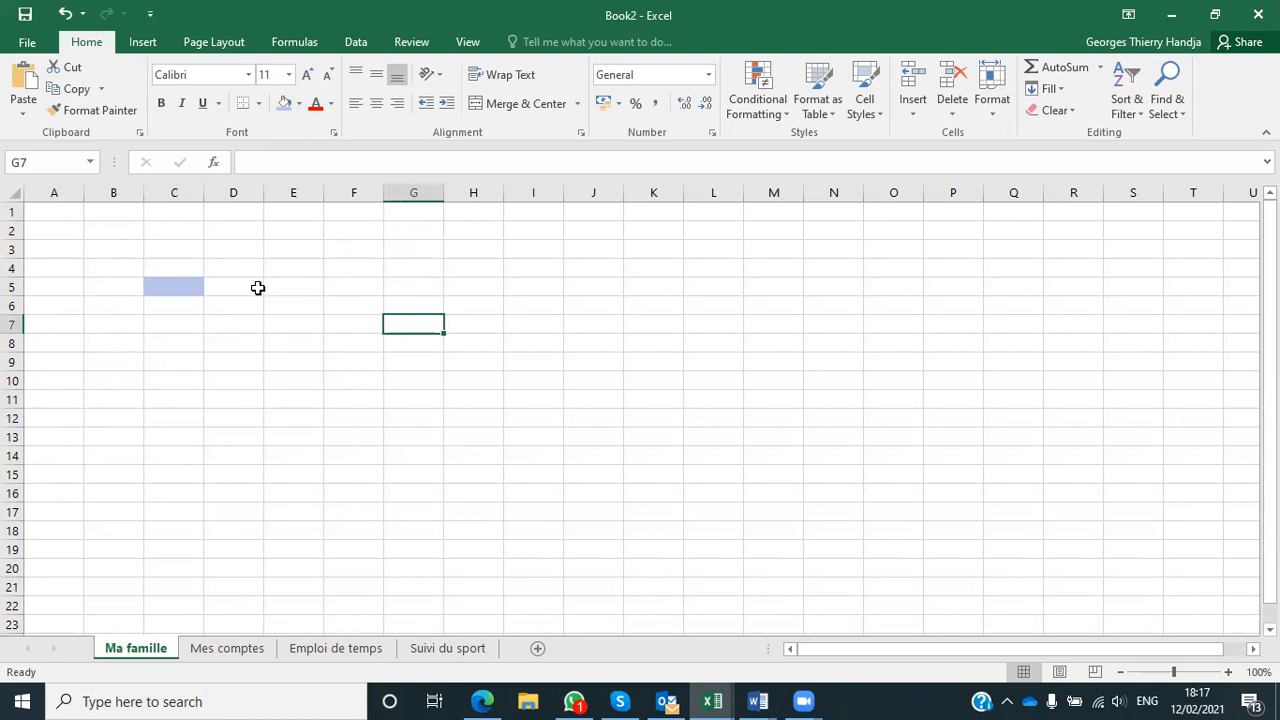
pyautogui.click(285, 103)
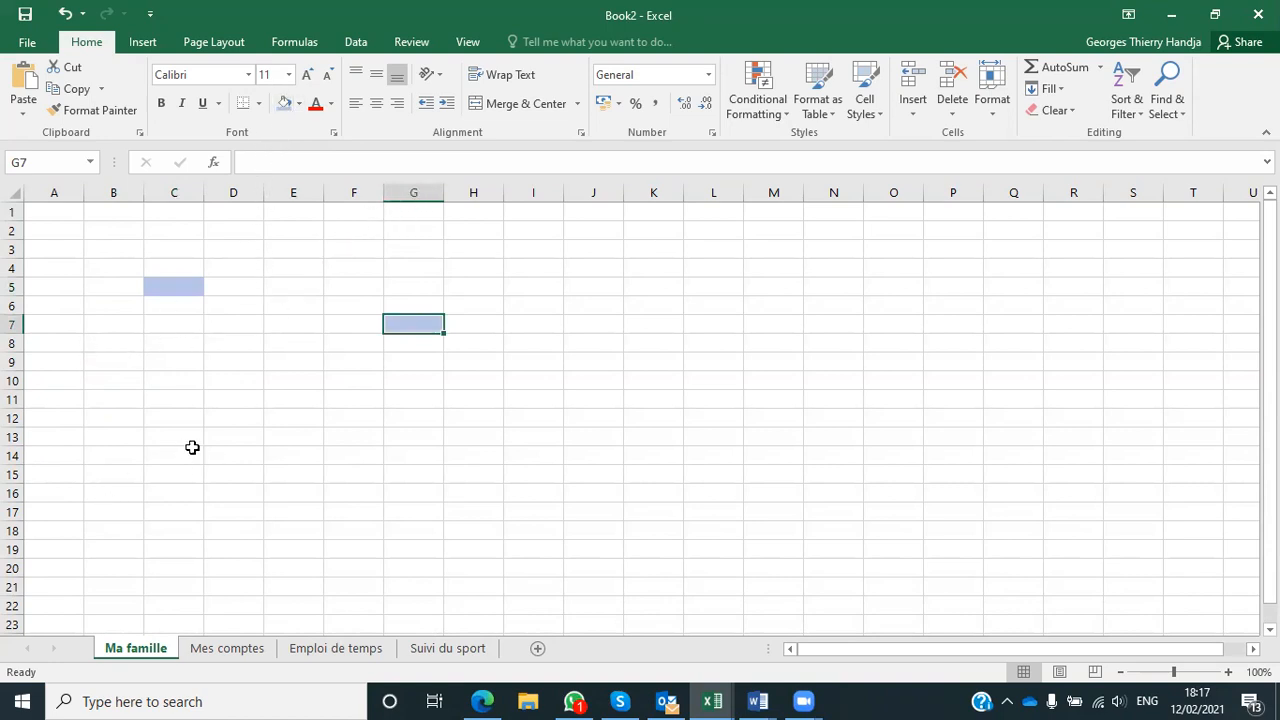
pyautogui.click(240, 420)
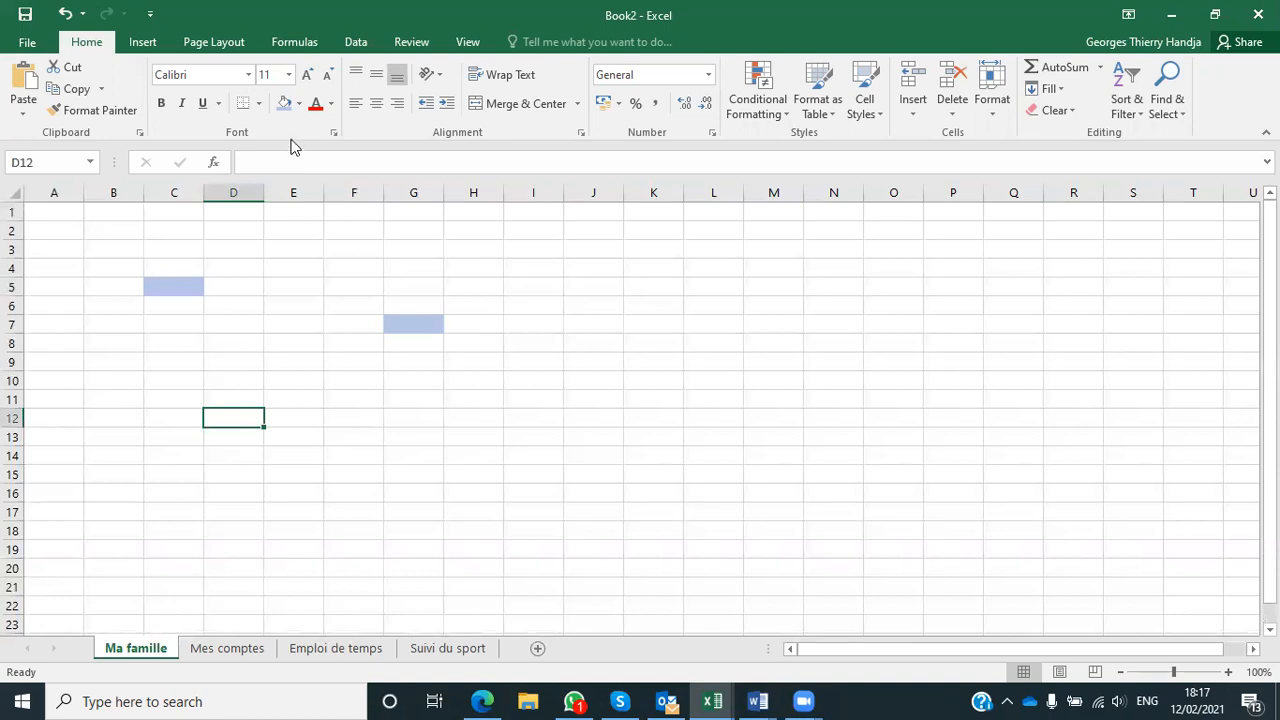
pyautogui.click(284, 104)
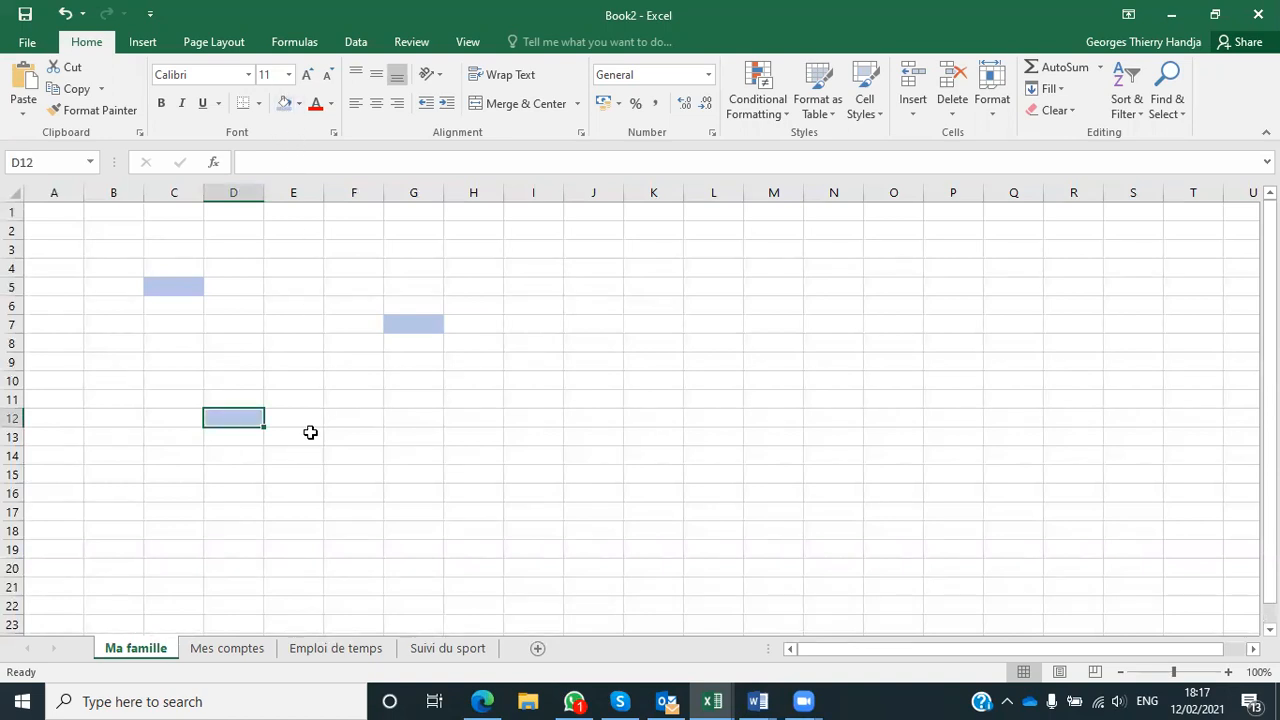
pyautogui.click(732, 380)
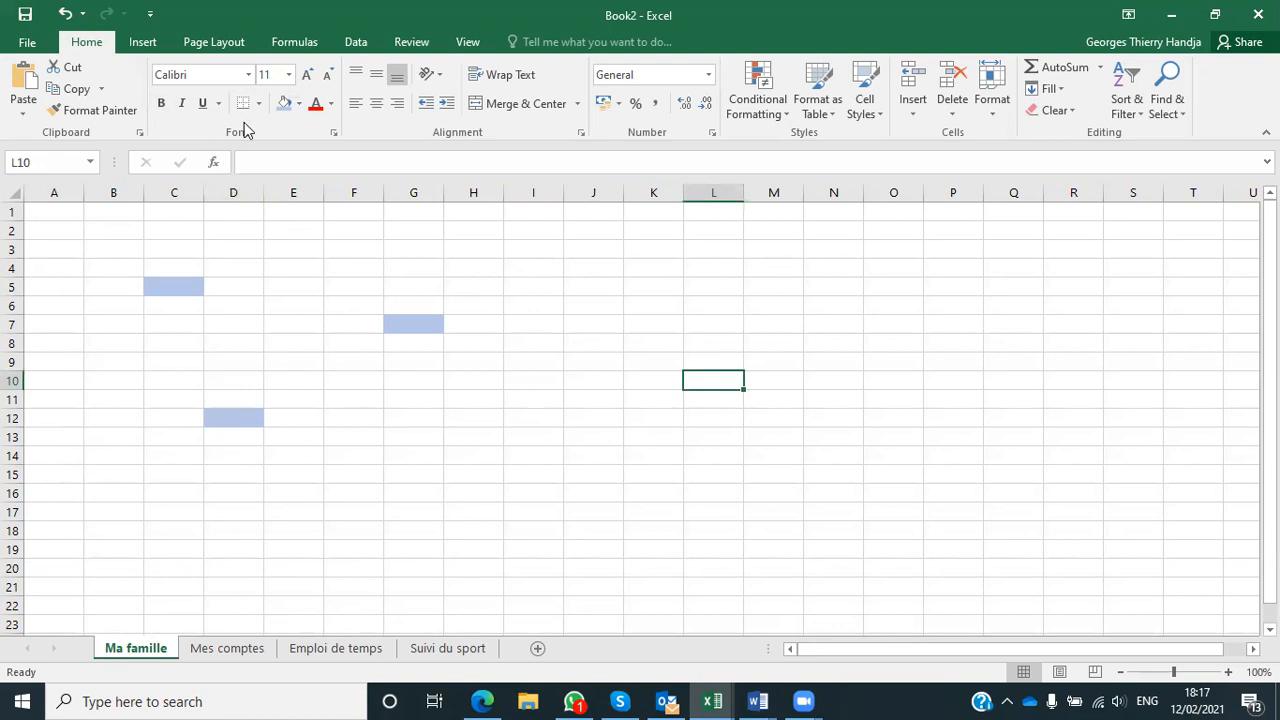
pyautogui.click(284, 103)
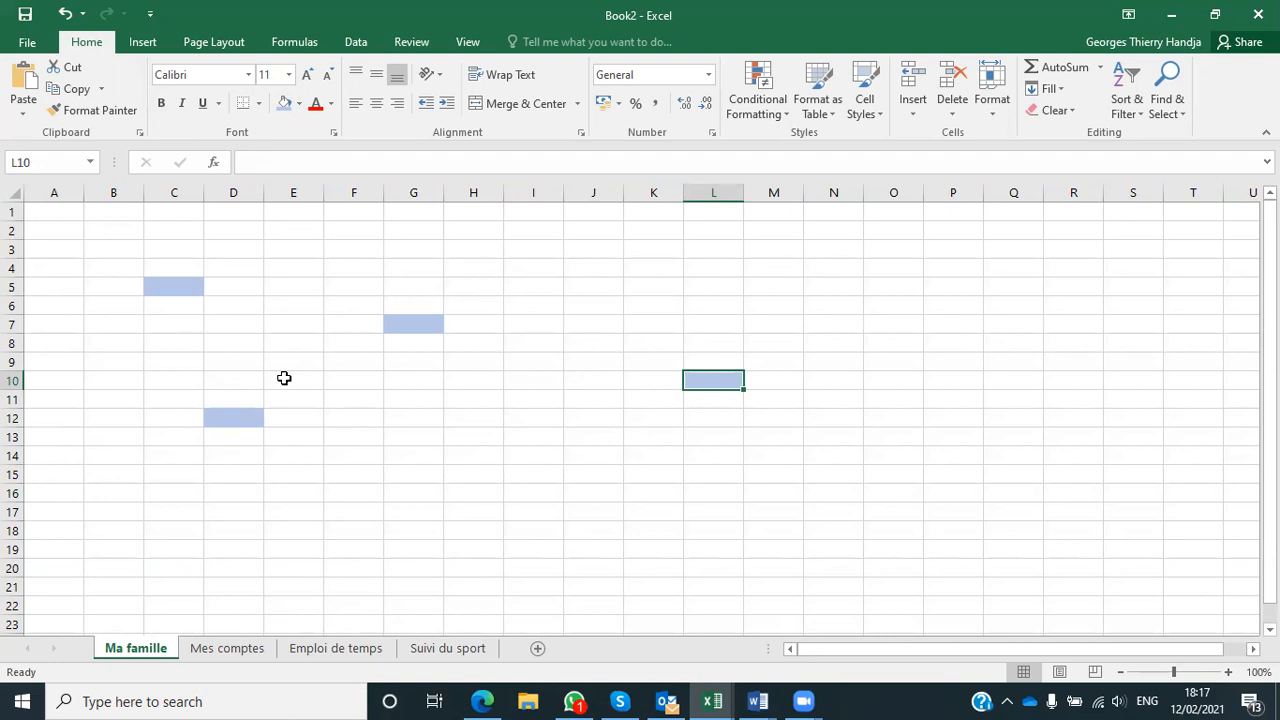
# Switch to the browser tutorial and read the exercise on entering "Exemple" in A1 and using the cell's corner handle.
pyautogui.click(482, 700)
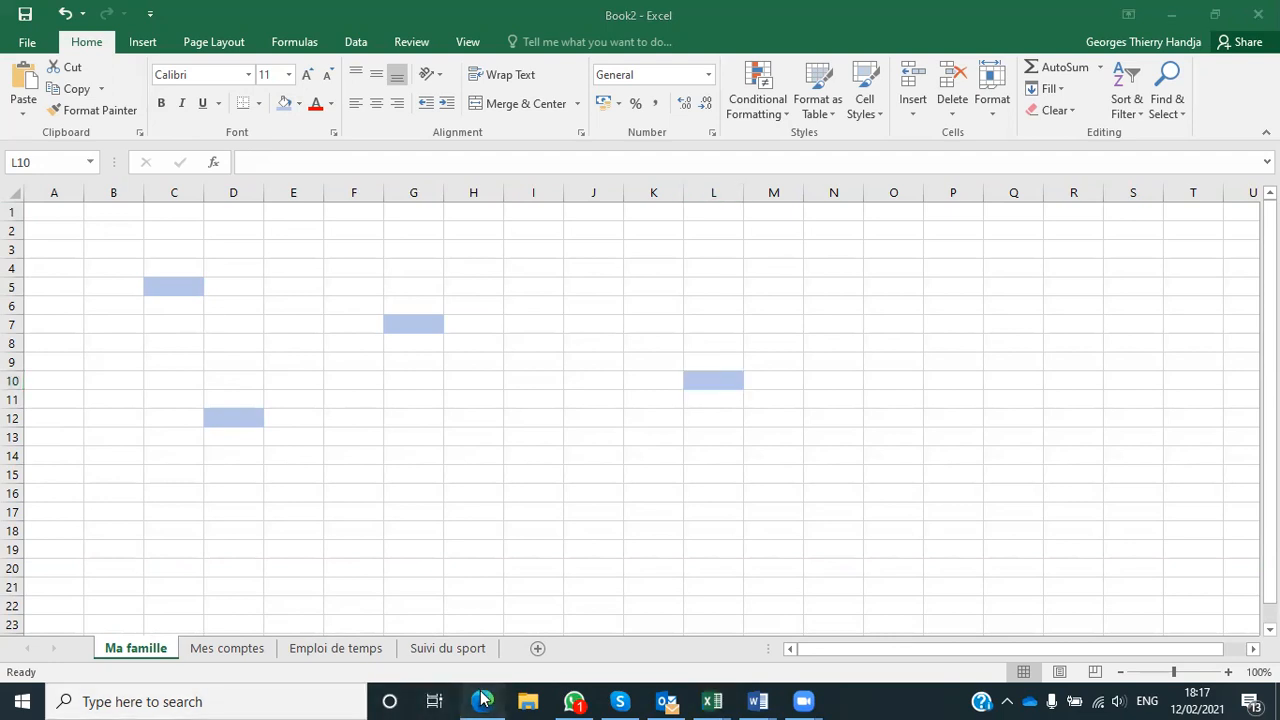
pyautogui.scroll(-1, 418, 441)
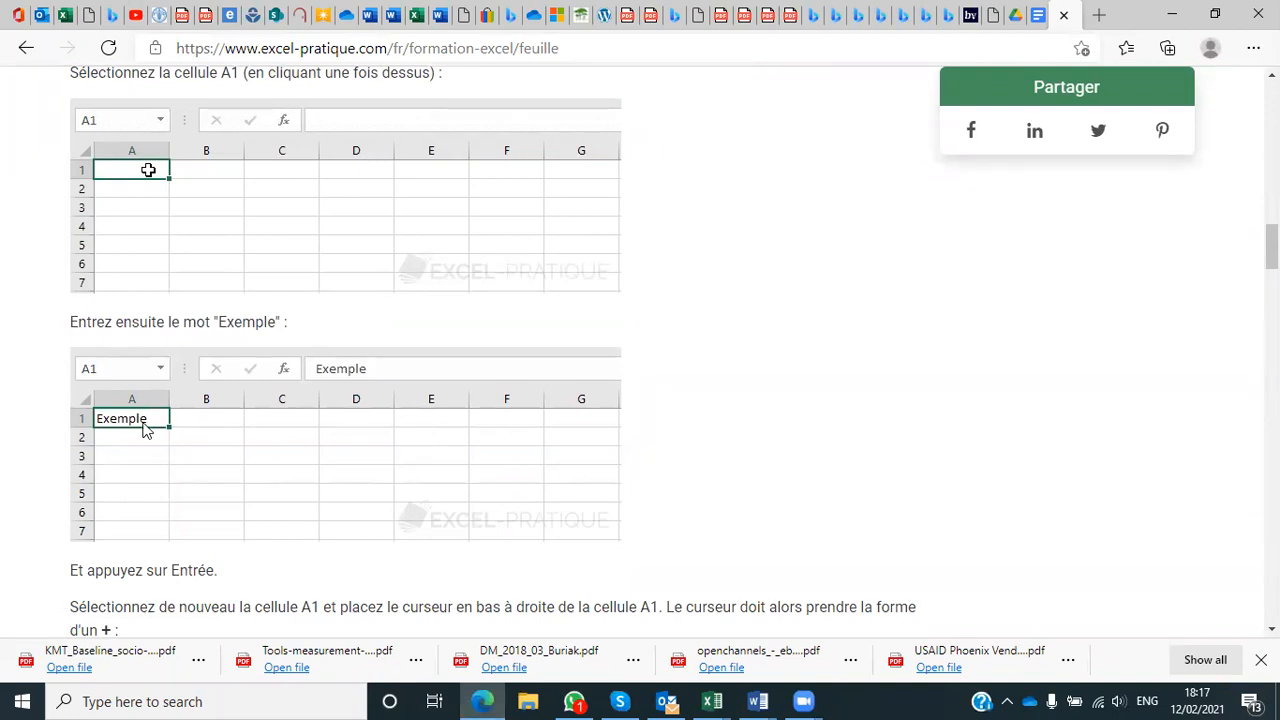
pyautogui.scroll(-1, 148, 460)
pyautogui.scroll(-2, 152, 460)
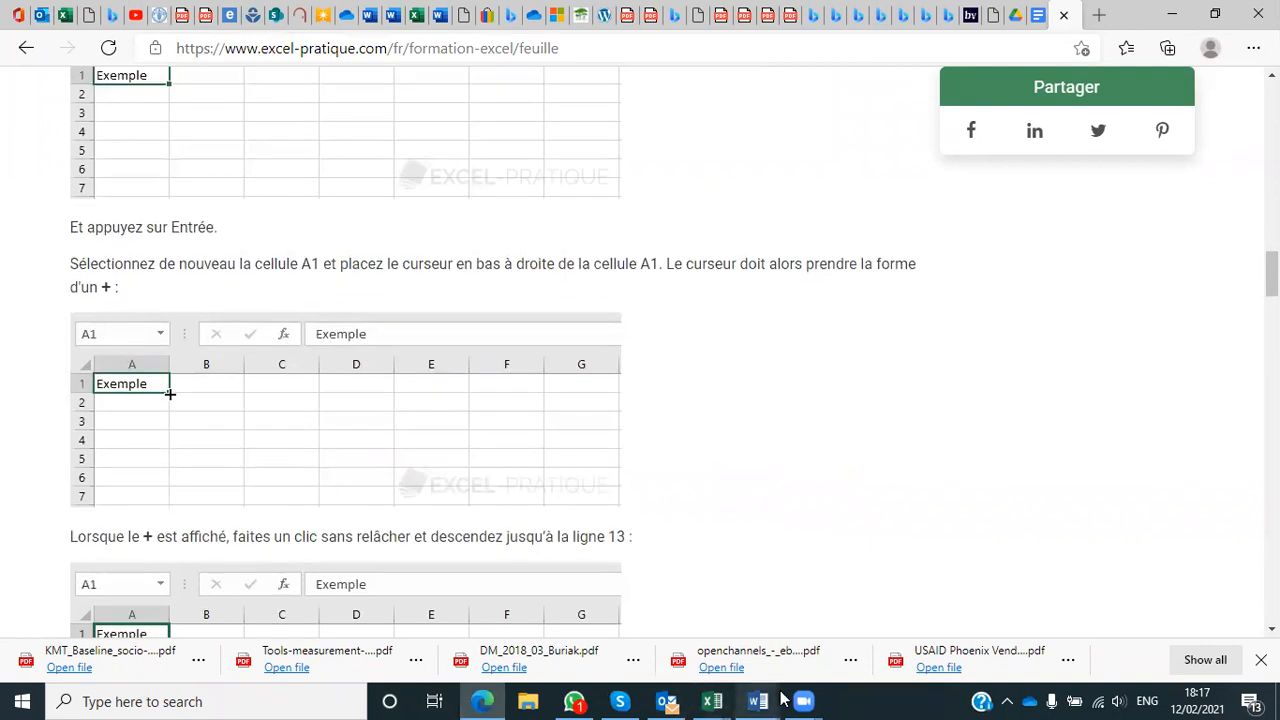
# Switch to the Book2 workbook in Excel and enter "Exemple" in cell A1 of the Ma famille sheet.
pyautogui.click(712, 701)
pyautogui.click(1220, 668)
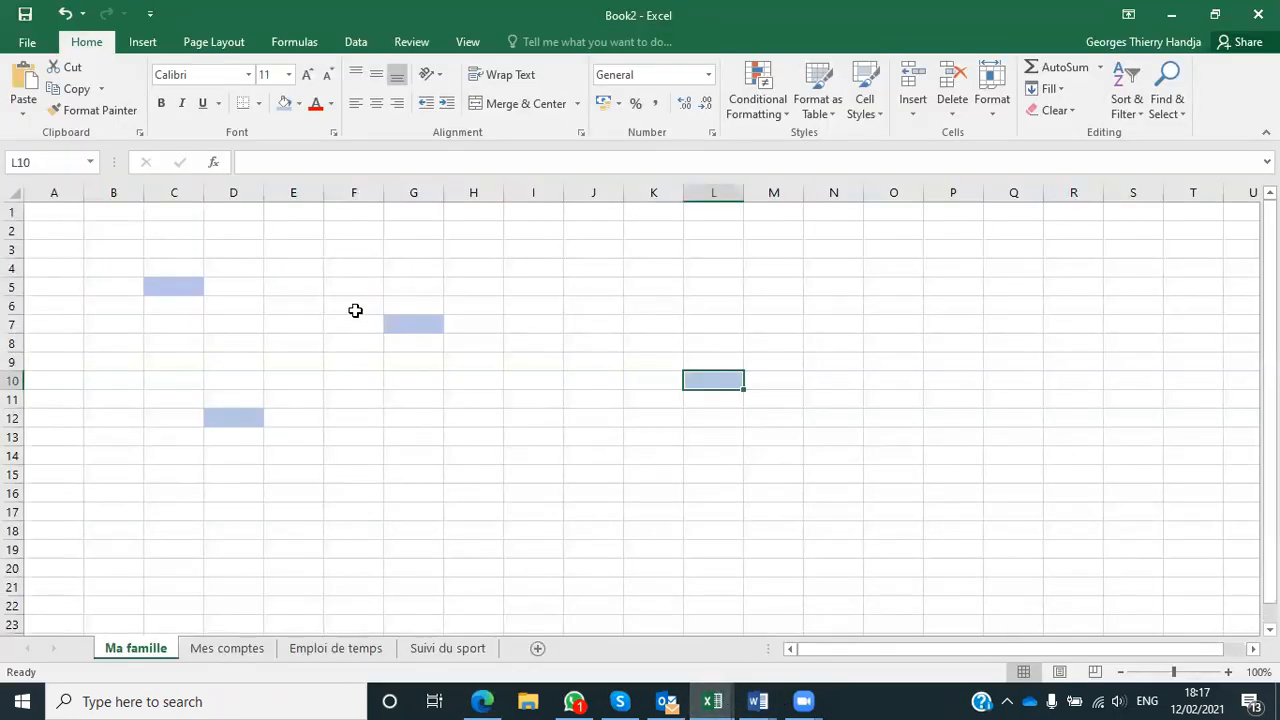
pyautogui.click(55, 214)
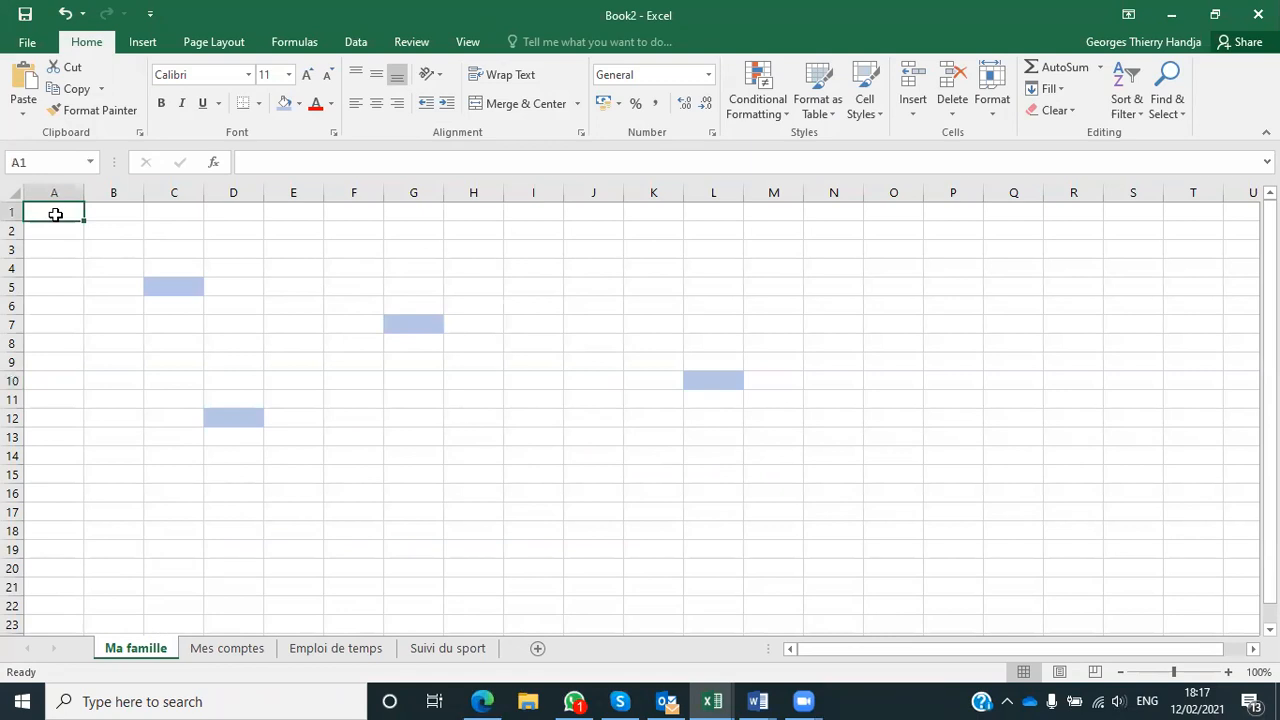
pyautogui.write('Exe')
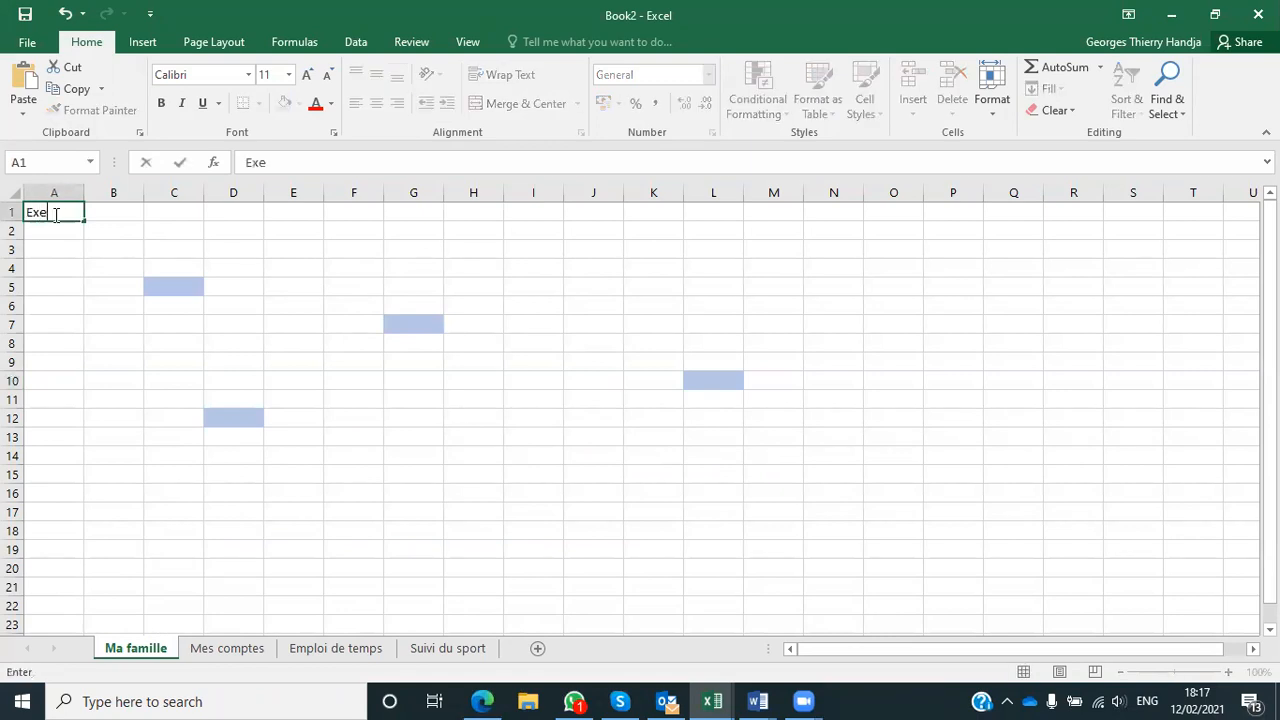
pyautogui.write('mple')
pyautogui.press('Return')
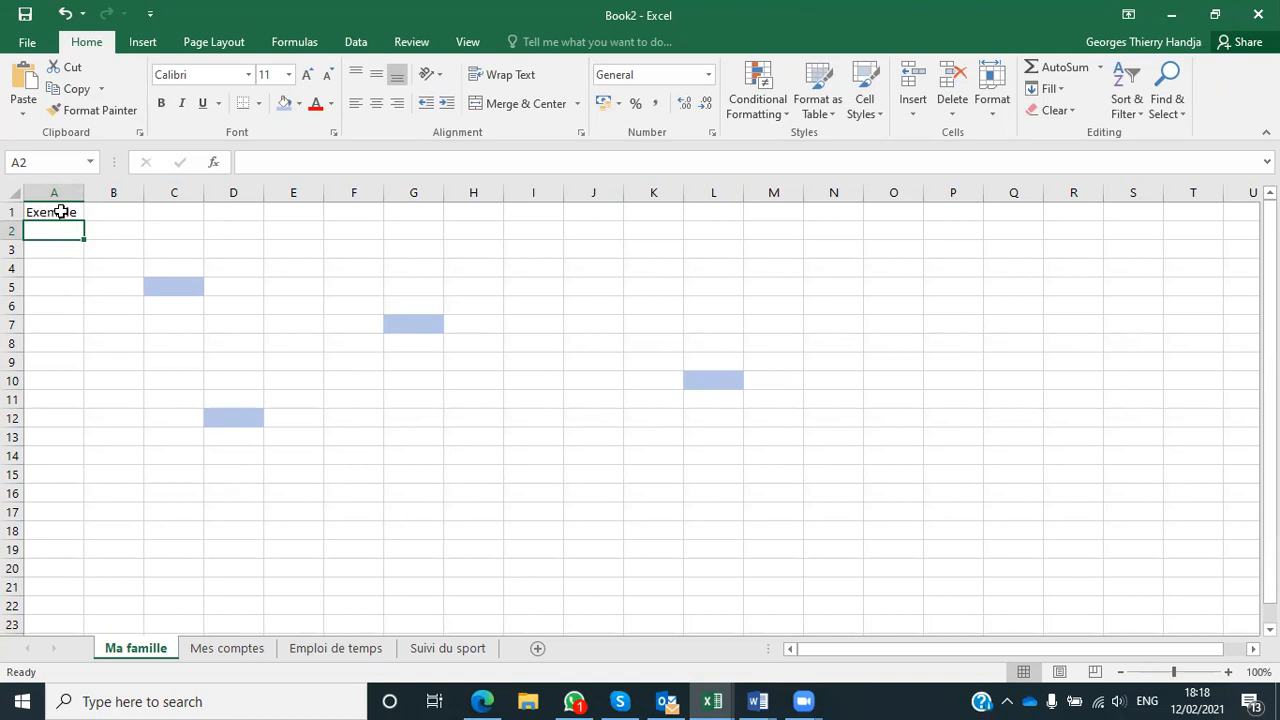
# Fill "Exemple" from A1 down to row 10, and extend the filled block across to column I.
pyautogui.click(62, 211)
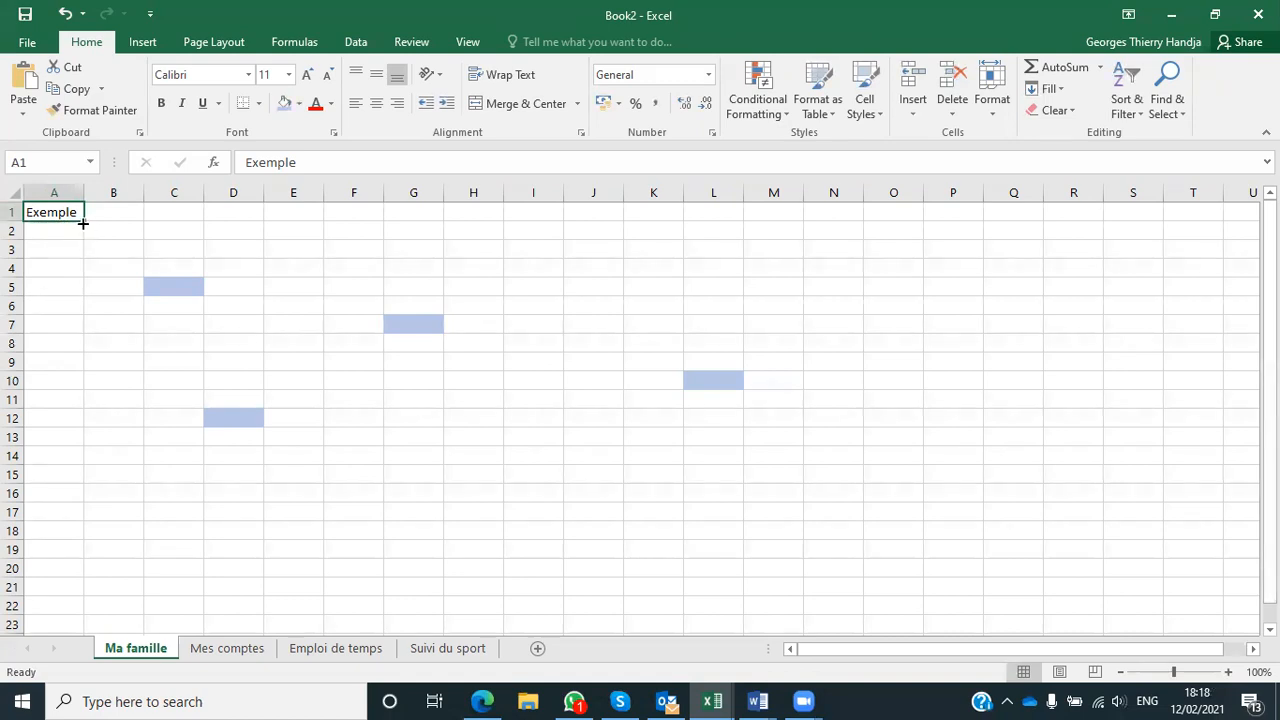
pyautogui.moveTo(83, 224); pyautogui.dragTo(94, 387)
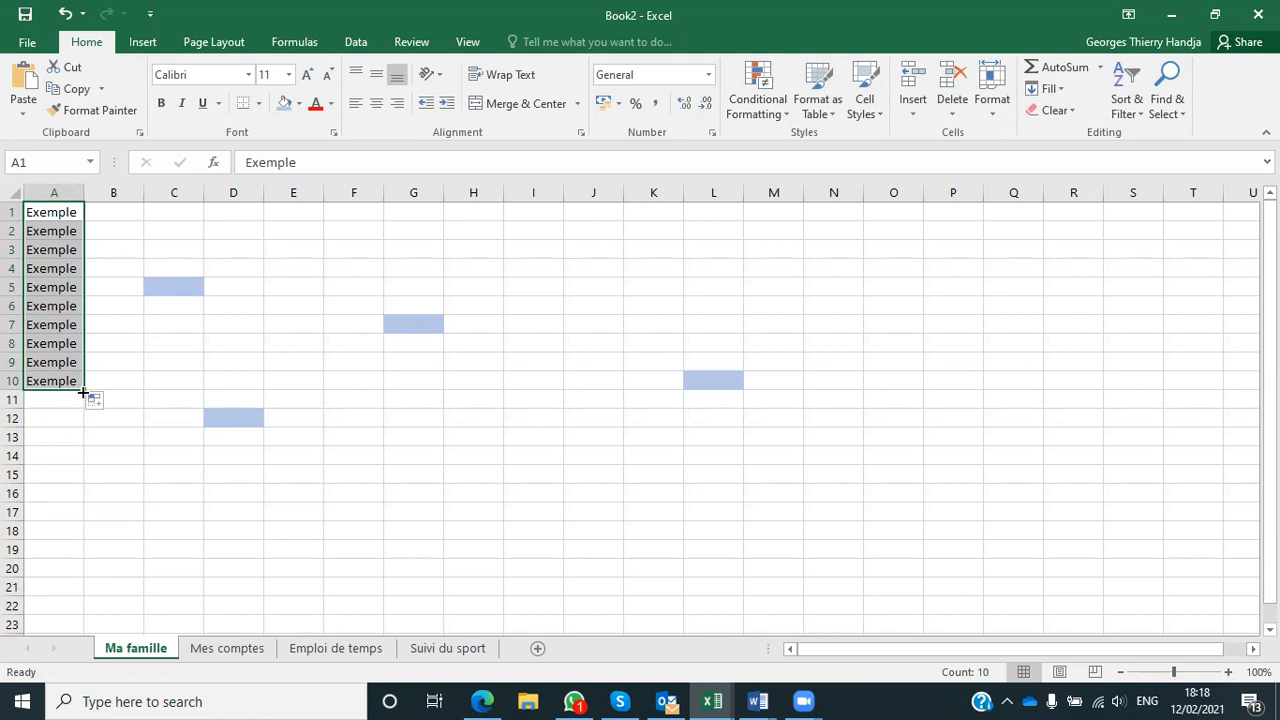
pyautogui.moveTo(83, 388); pyautogui.dragTo(546, 404)
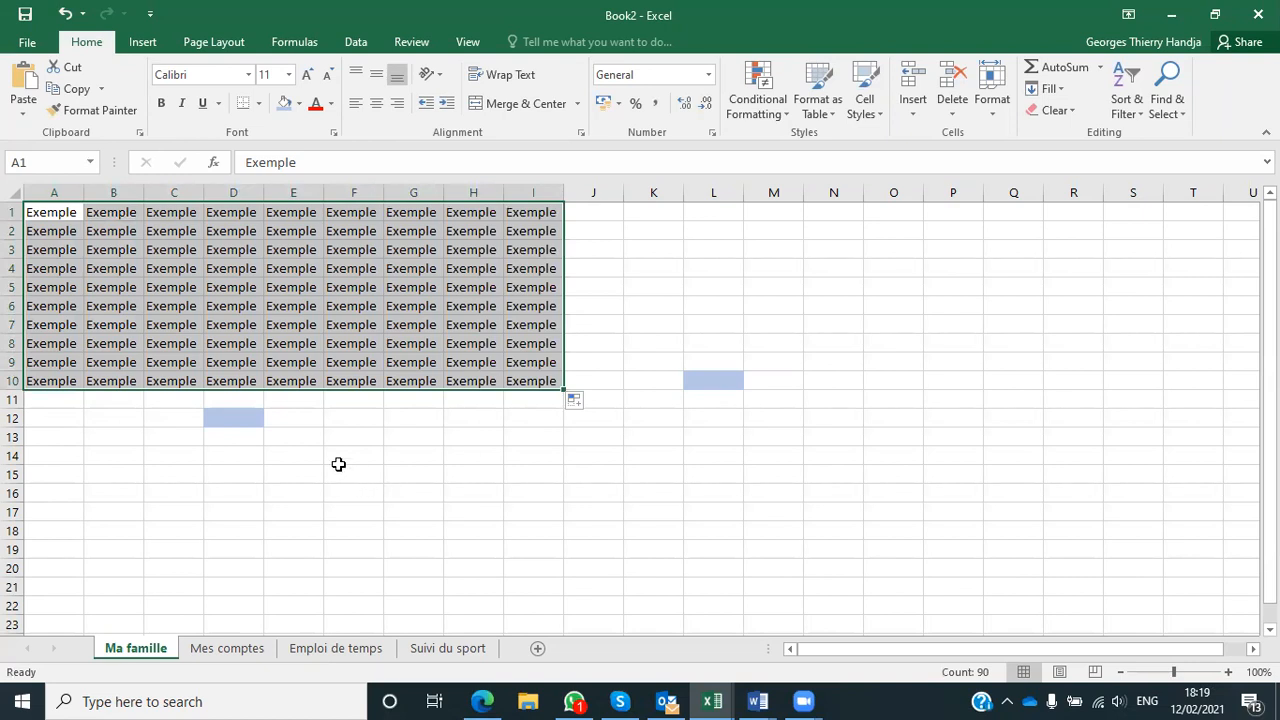
# Enter "Liste" in cell E13 and fill it across to column I and down to row 19.
pyautogui.click(310, 440)
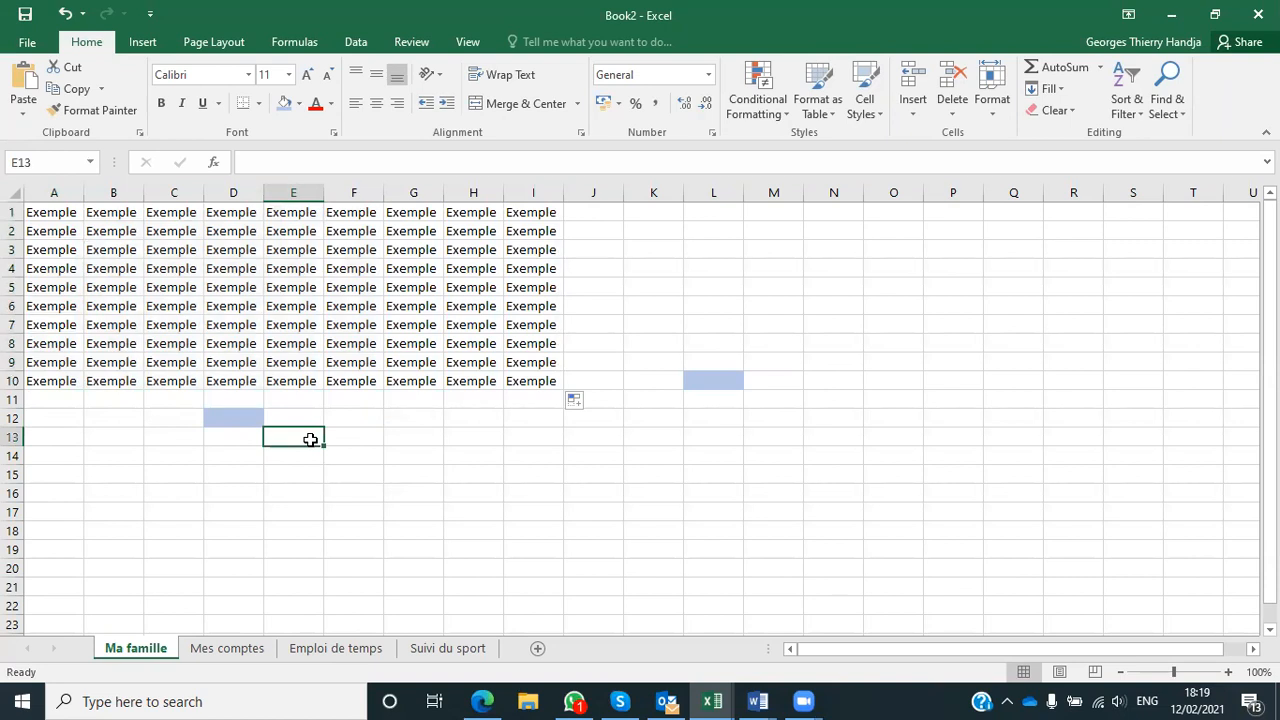
pyautogui.write('Liste')
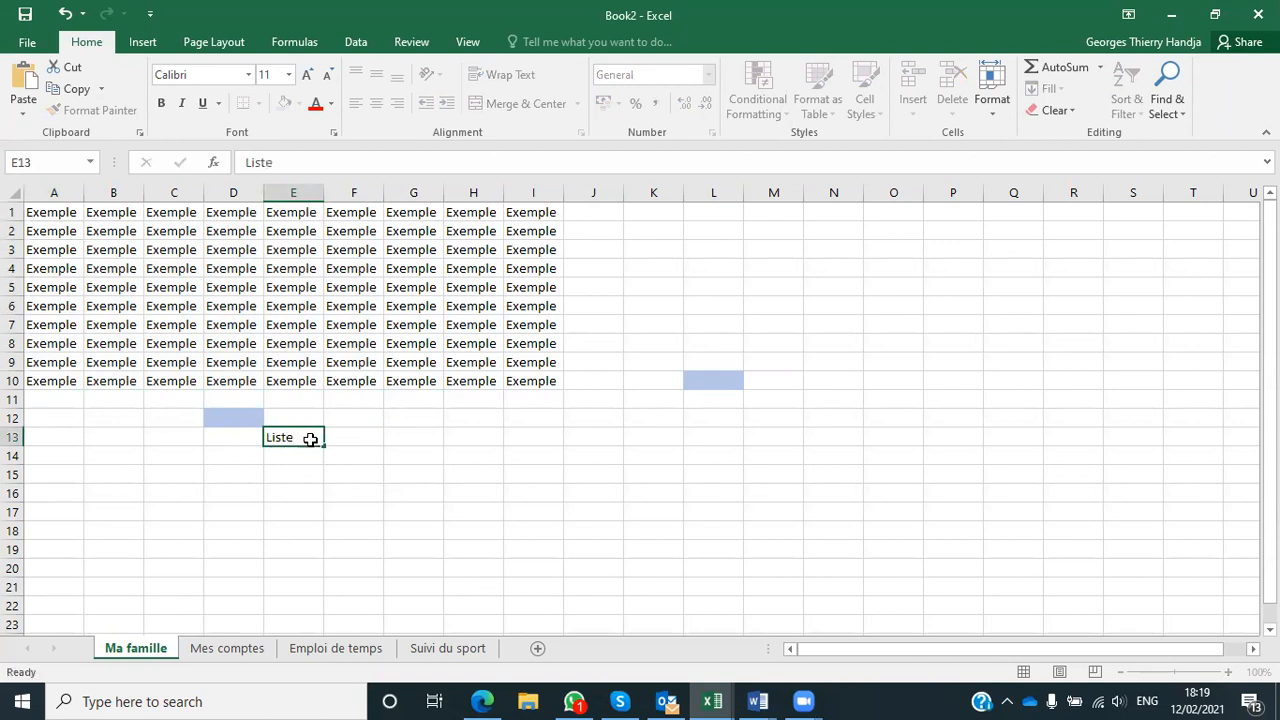
pyautogui.press('Return')
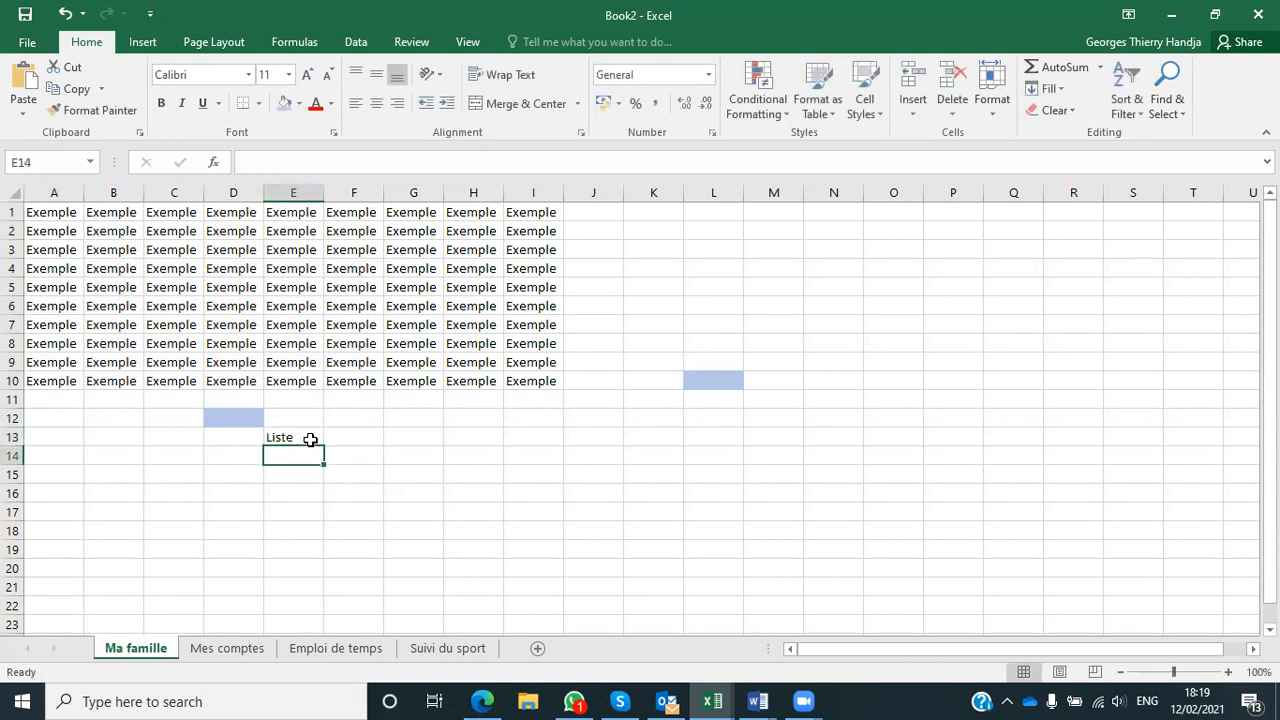
pyautogui.click(310, 440)
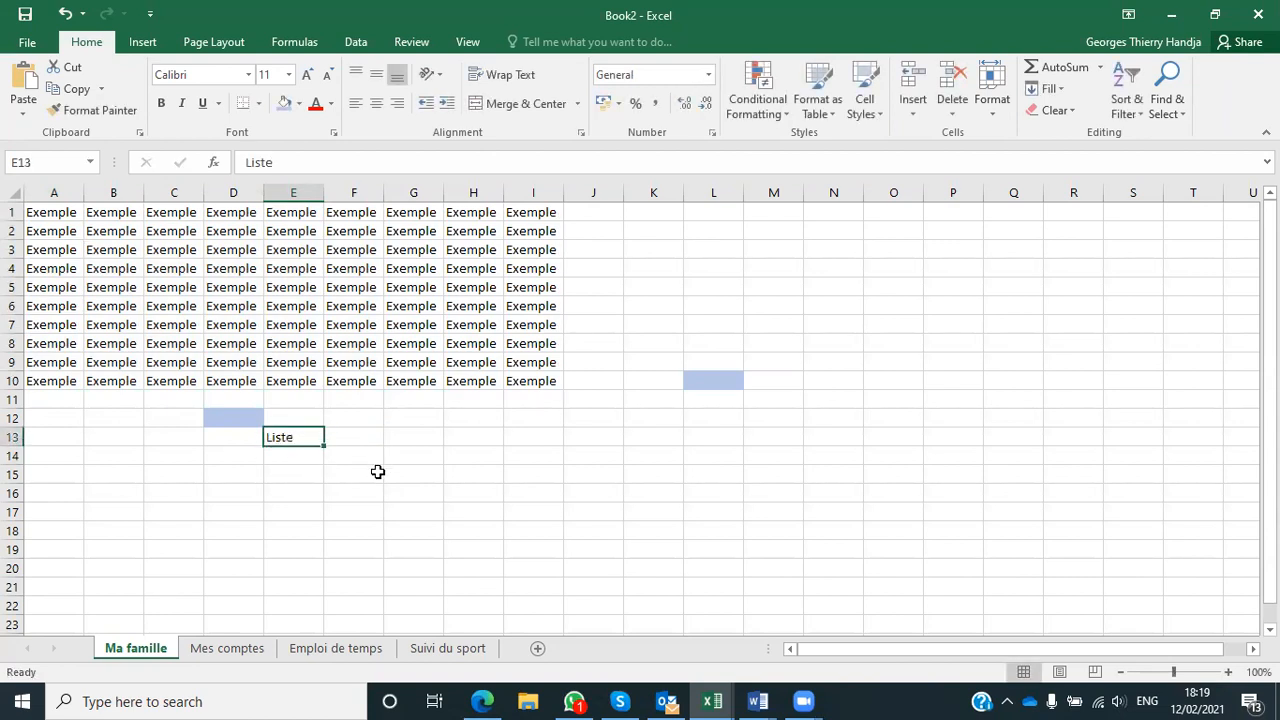
pyautogui.moveTo(320, 444); pyautogui.dragTo(547, 446)
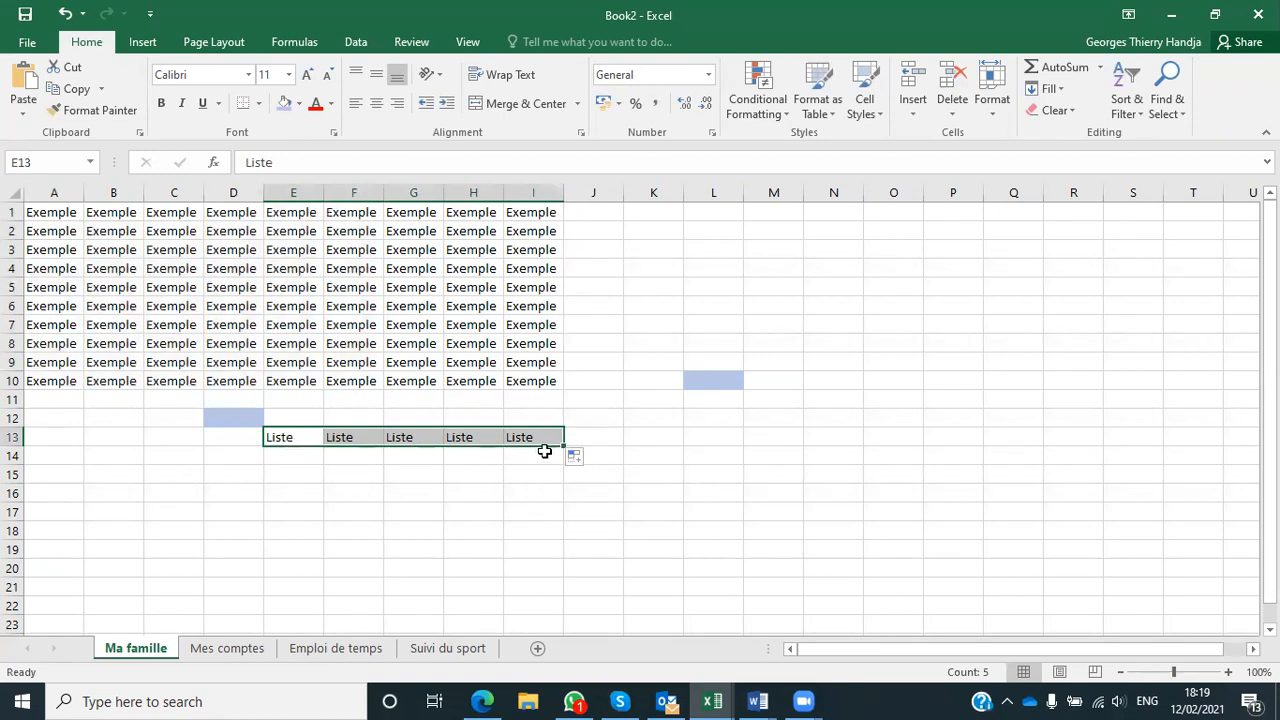
pyautogui.moveTo(564, 445); pyautogui.dragTo(583, 567)
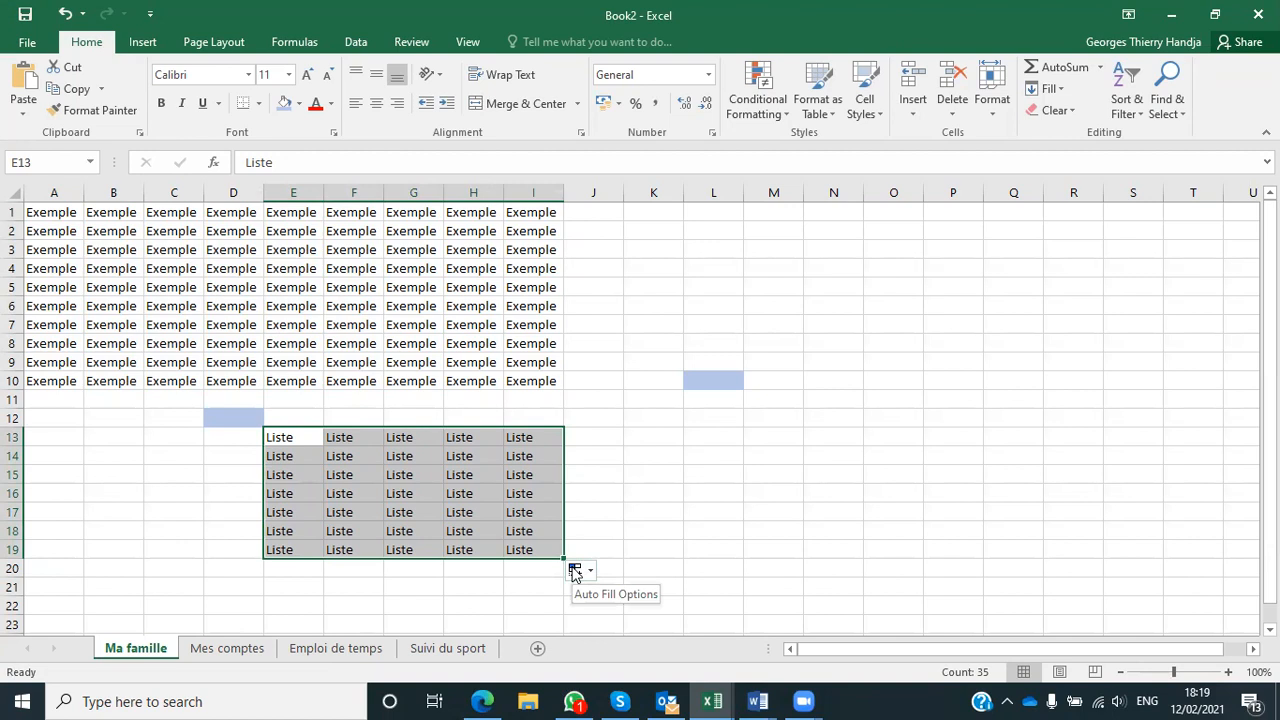
# Switch to the browser tutorial and read the sections on copying cells down and across and undoing several operations at once.
pyautogui.click(498, 700)
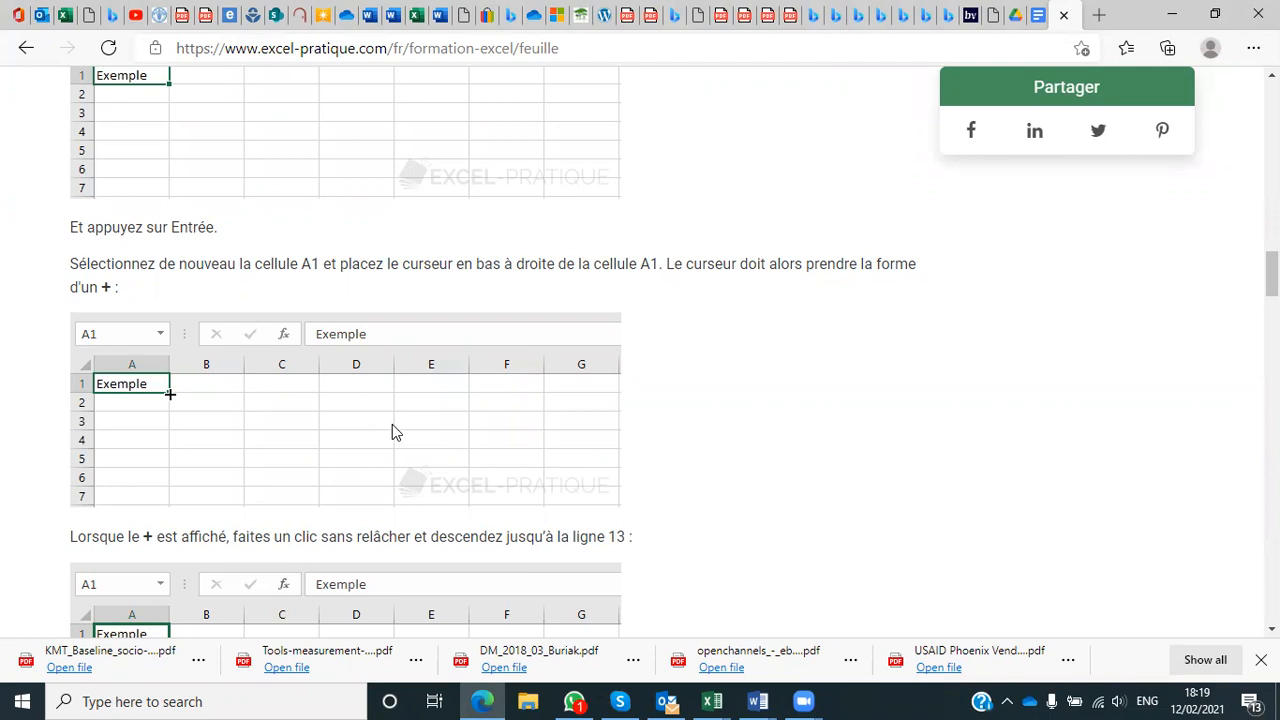
pyautogui.scroll(-4, 433, 416)
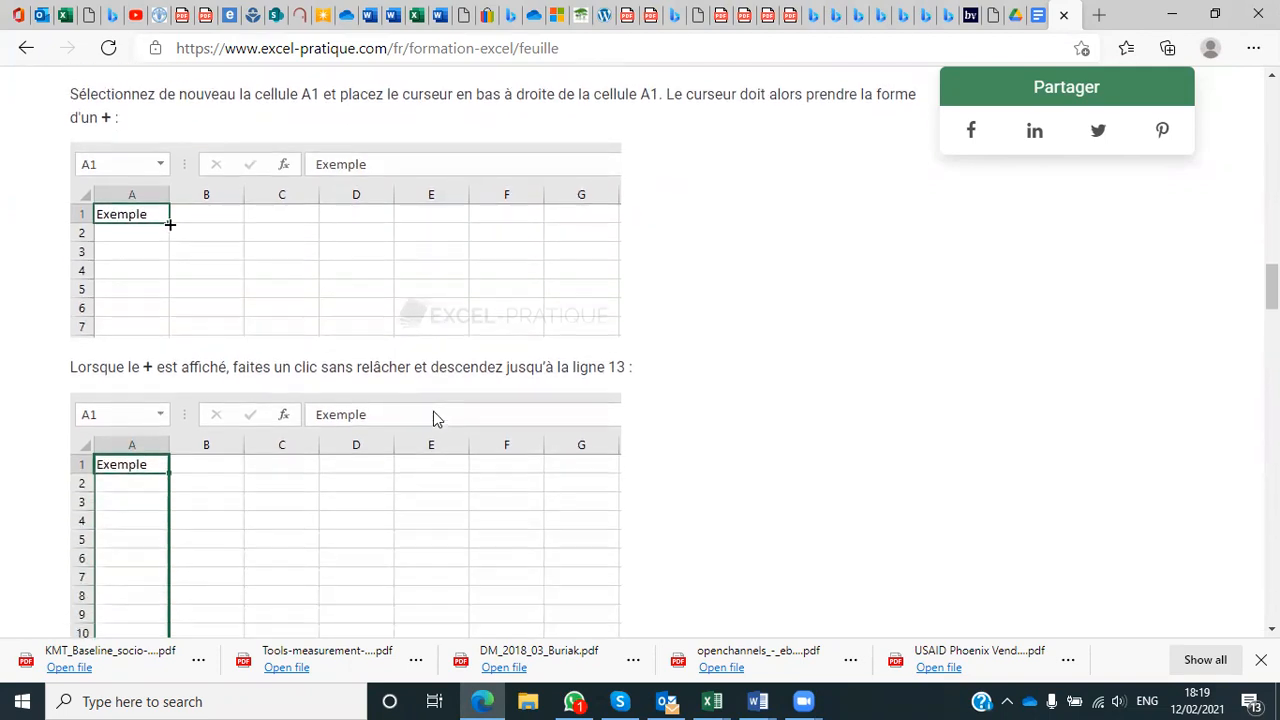
pyautogui.scroll(-1, 433, 414)
pyautogui.scroll(-6, 430, 410)
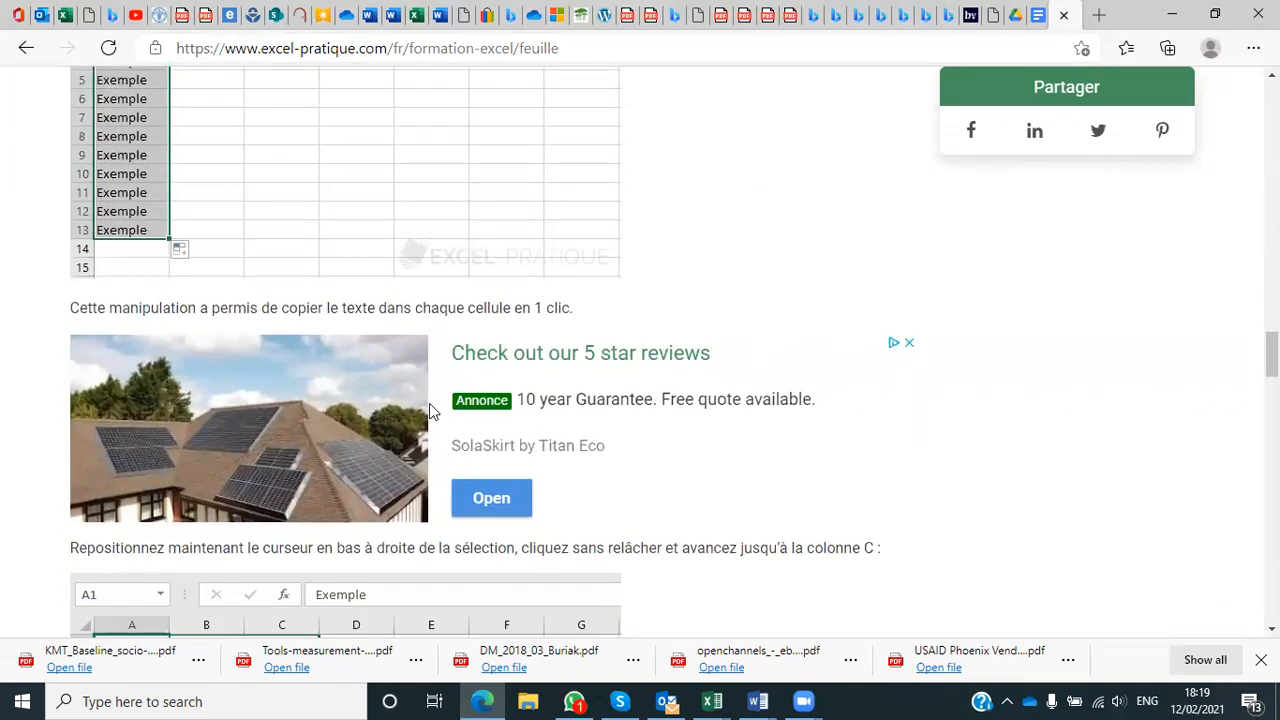
pyautogui.scroll(-4, 429, 403)
pyautogui.scroll(-1, 425, 412)
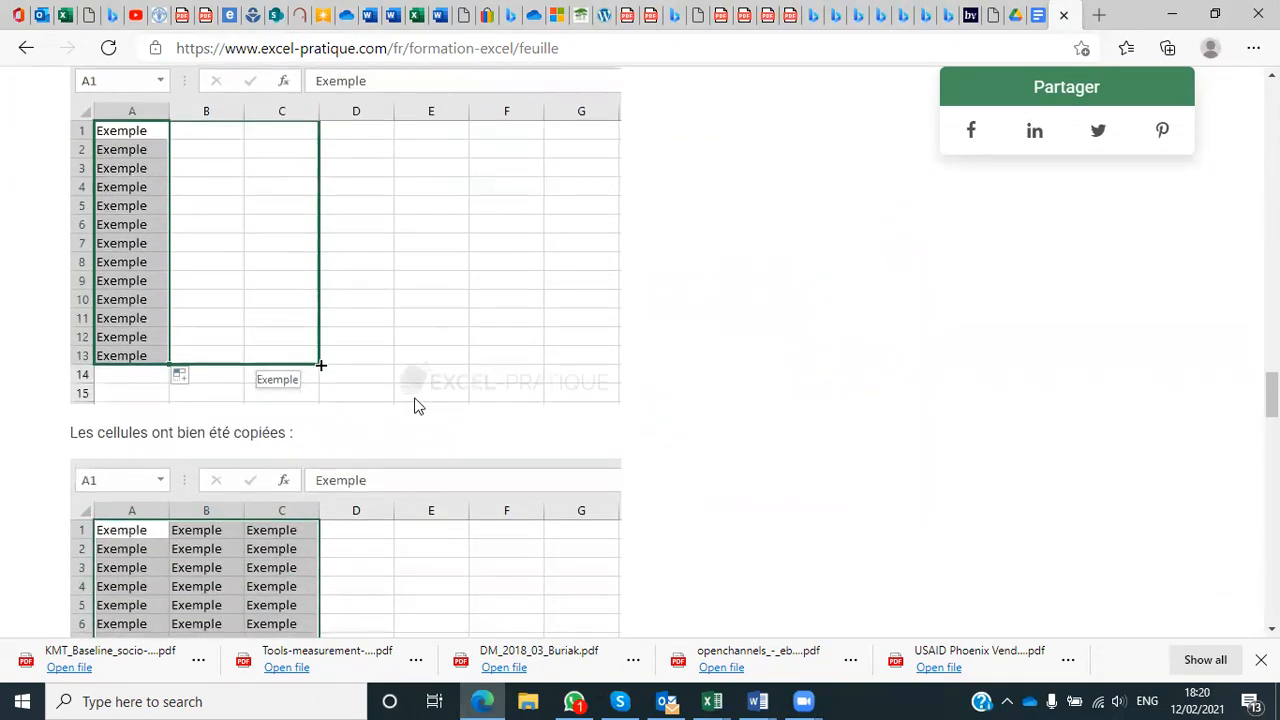
pyautogui.moveTo(714, 700)
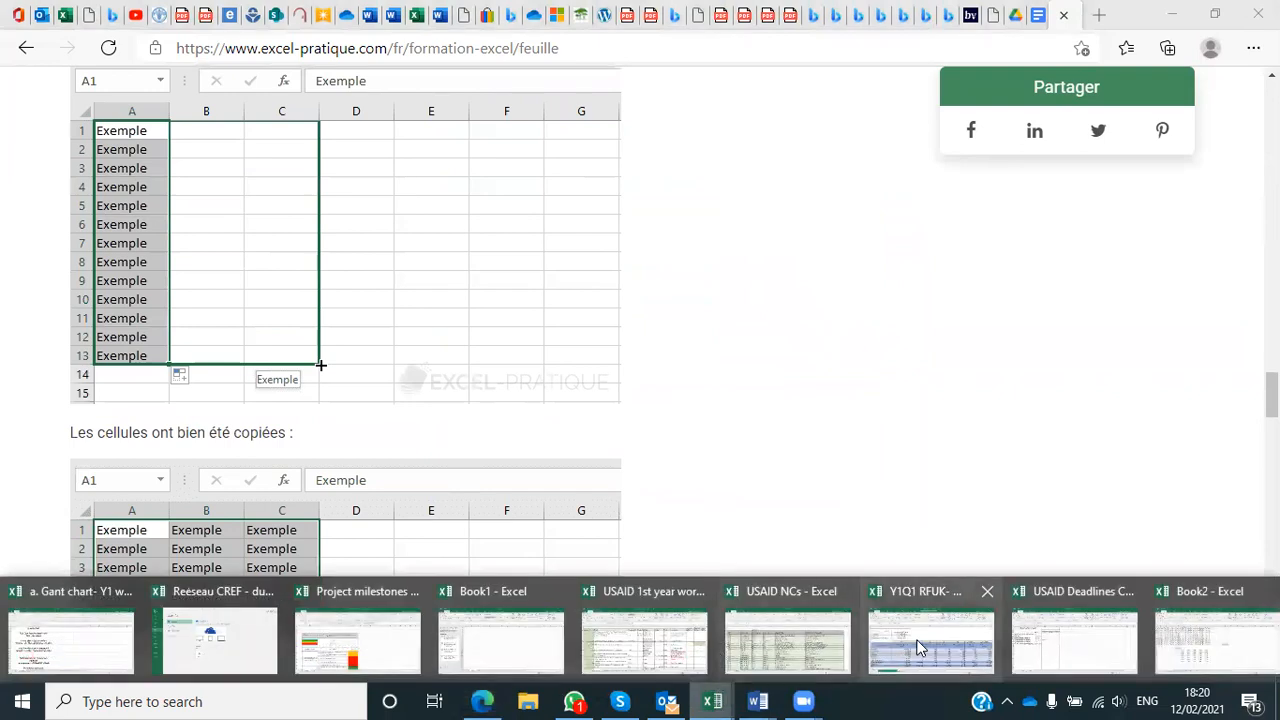
pyautogui.click(1196, 643)
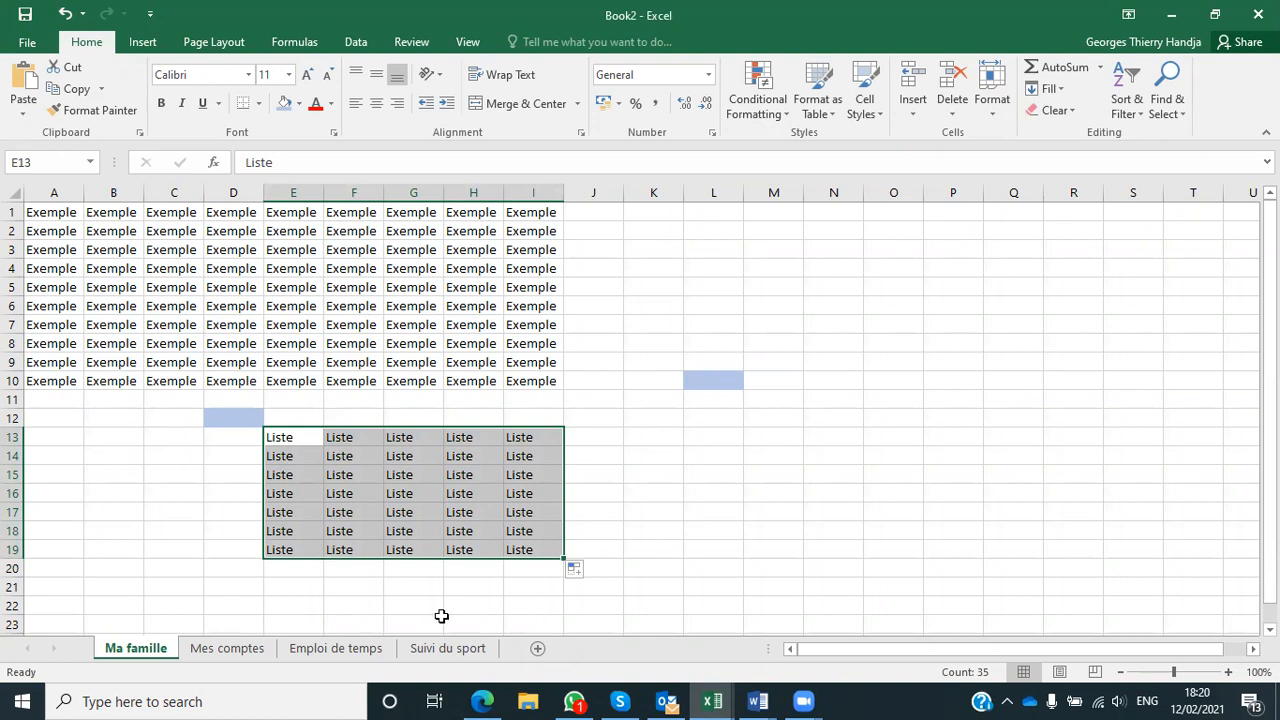
pyautogui.click(482, 701)
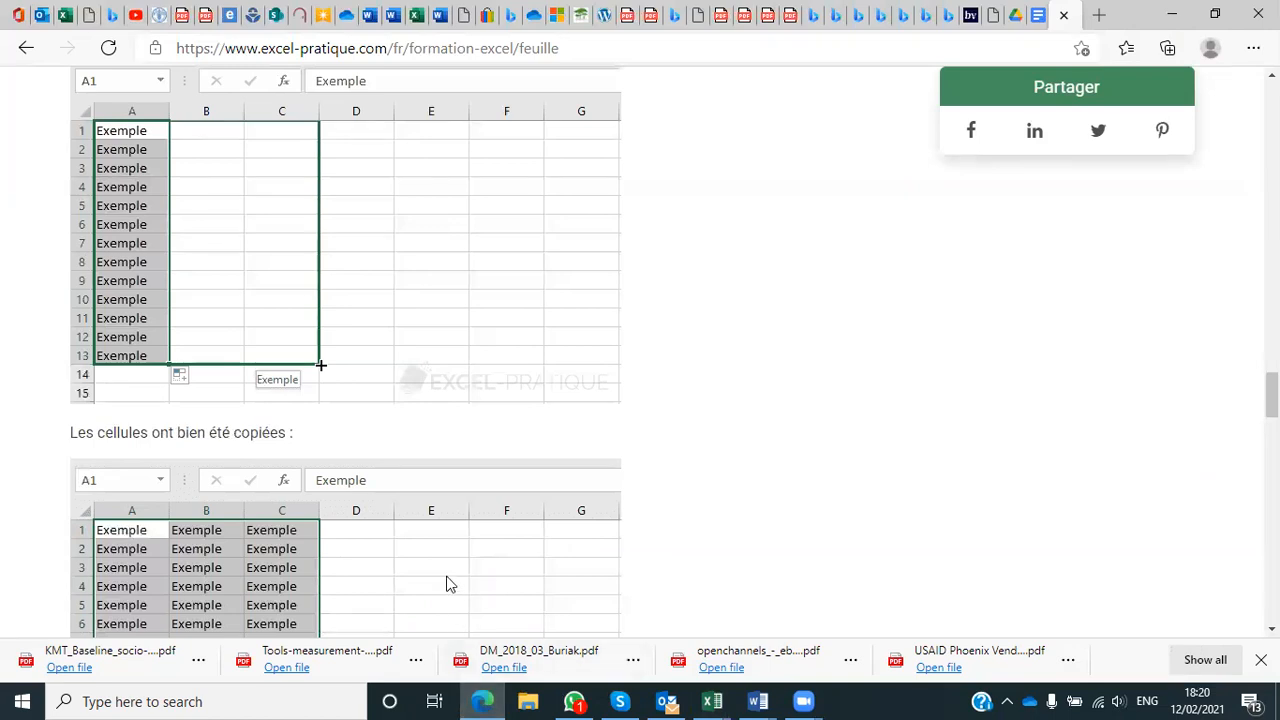
pyautogui.scroll(-5, 446, 570)
pyautogui.scroll(-1, 446, 570)
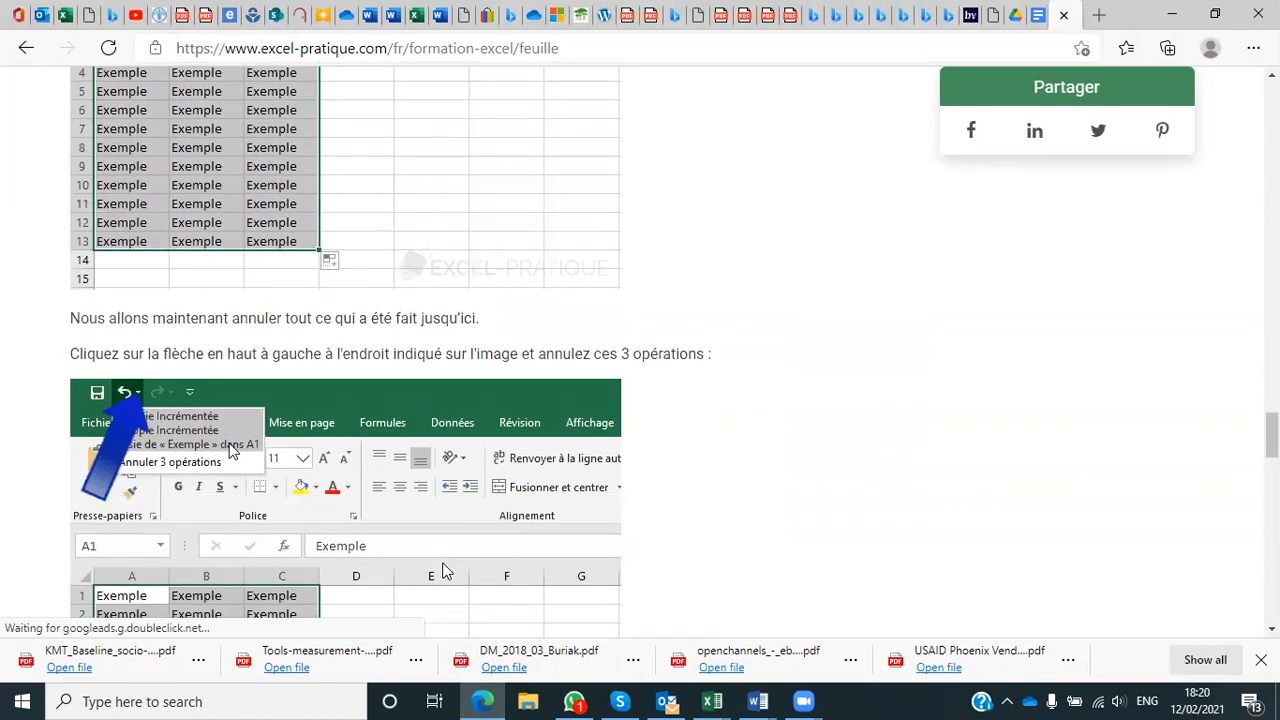
pyautogui.scroll(-3, 446, 570)
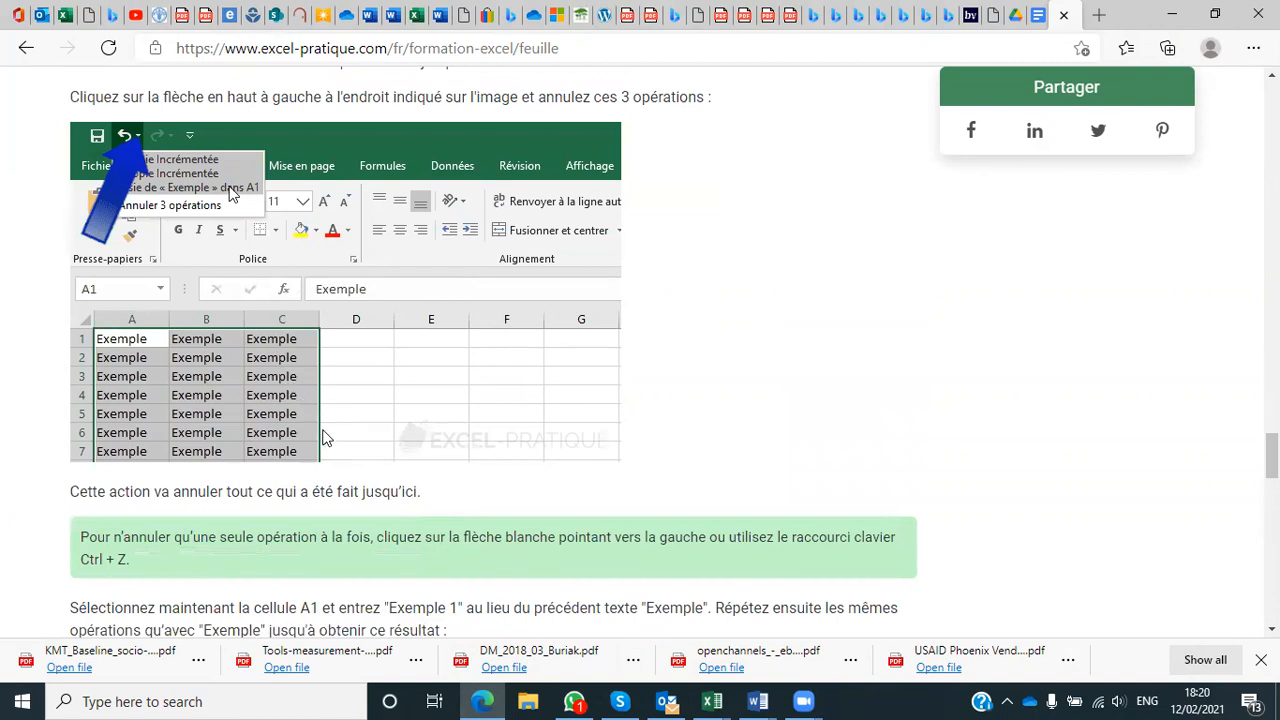
pyautogui.scroll(-1, 323, 437)
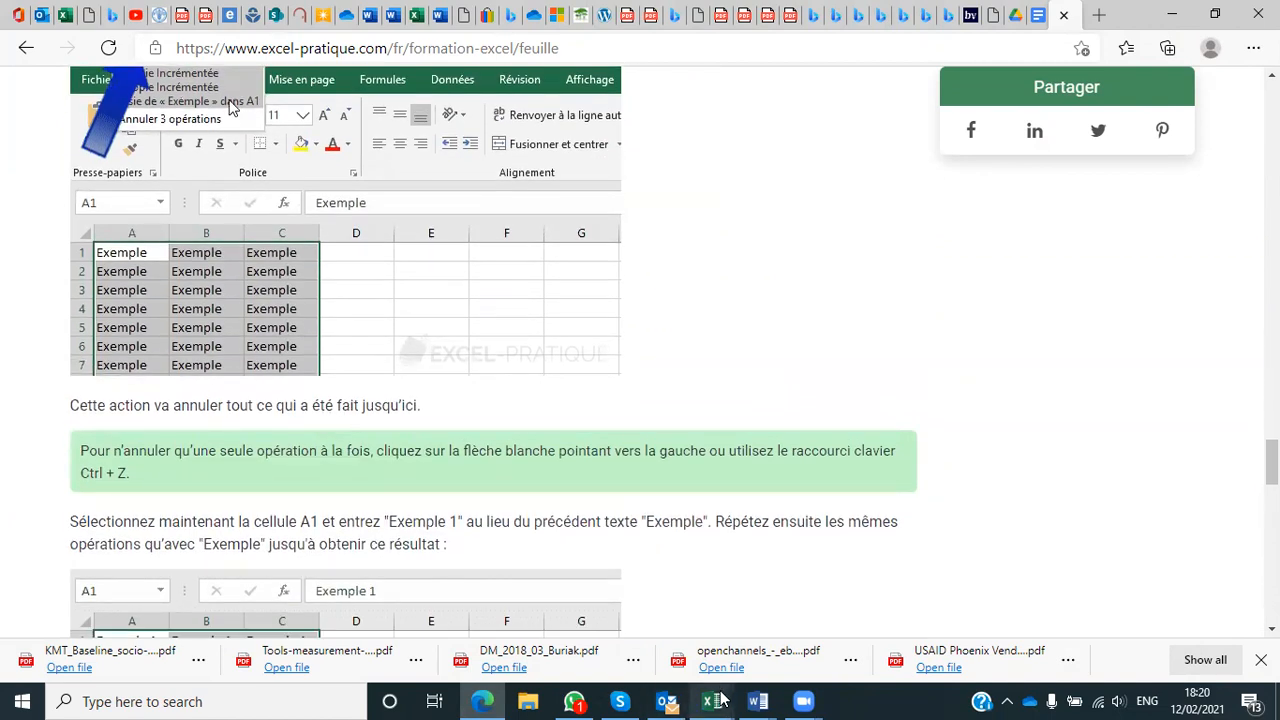
# Switch back to Book2, undo the downward fill of "Liste", and undo the earlier operations from the undo history.
pyautogui.moveTo(724, 700)
pyautogui.click(1220, 643)
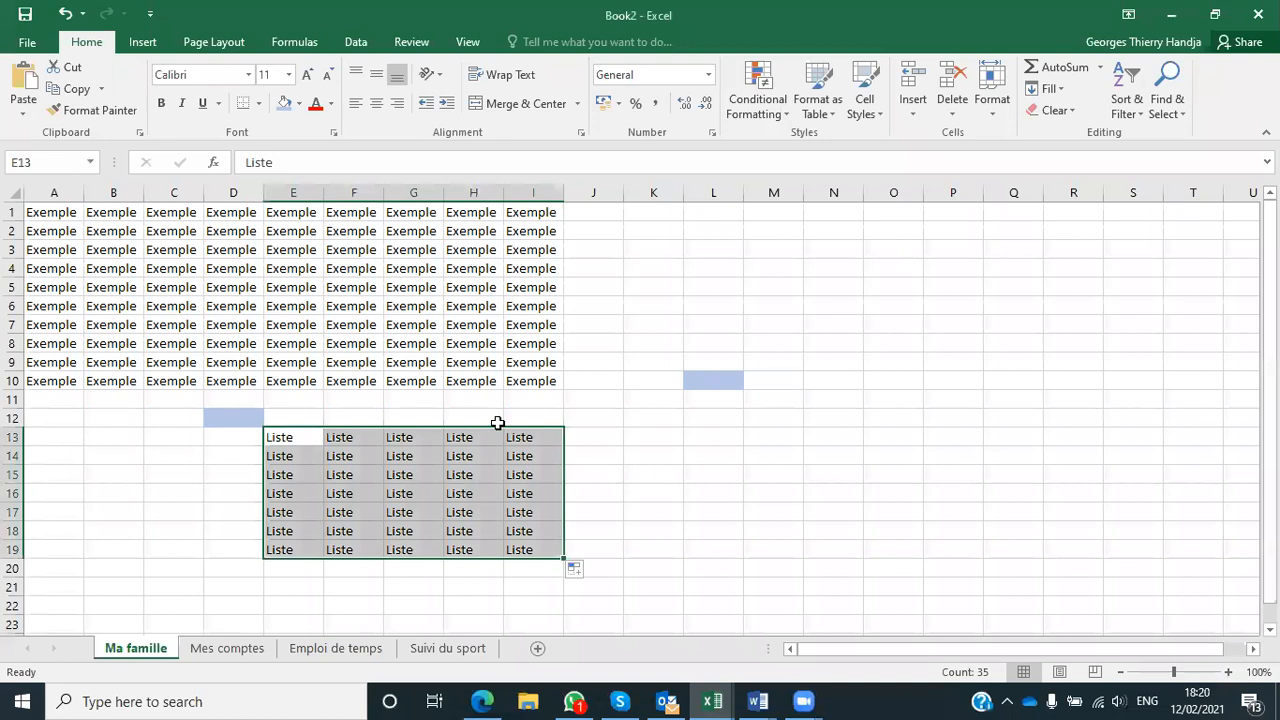
pyautogui.click(65, 16)
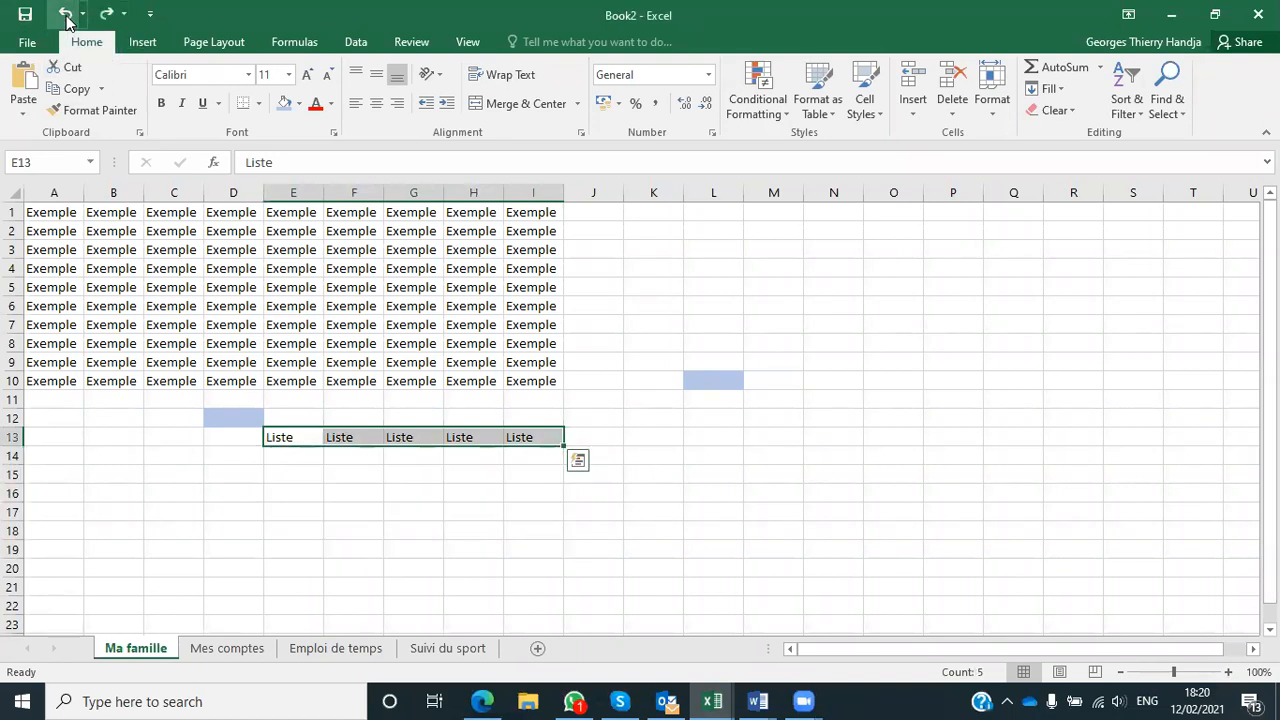
pyautogui.click(81, 14)
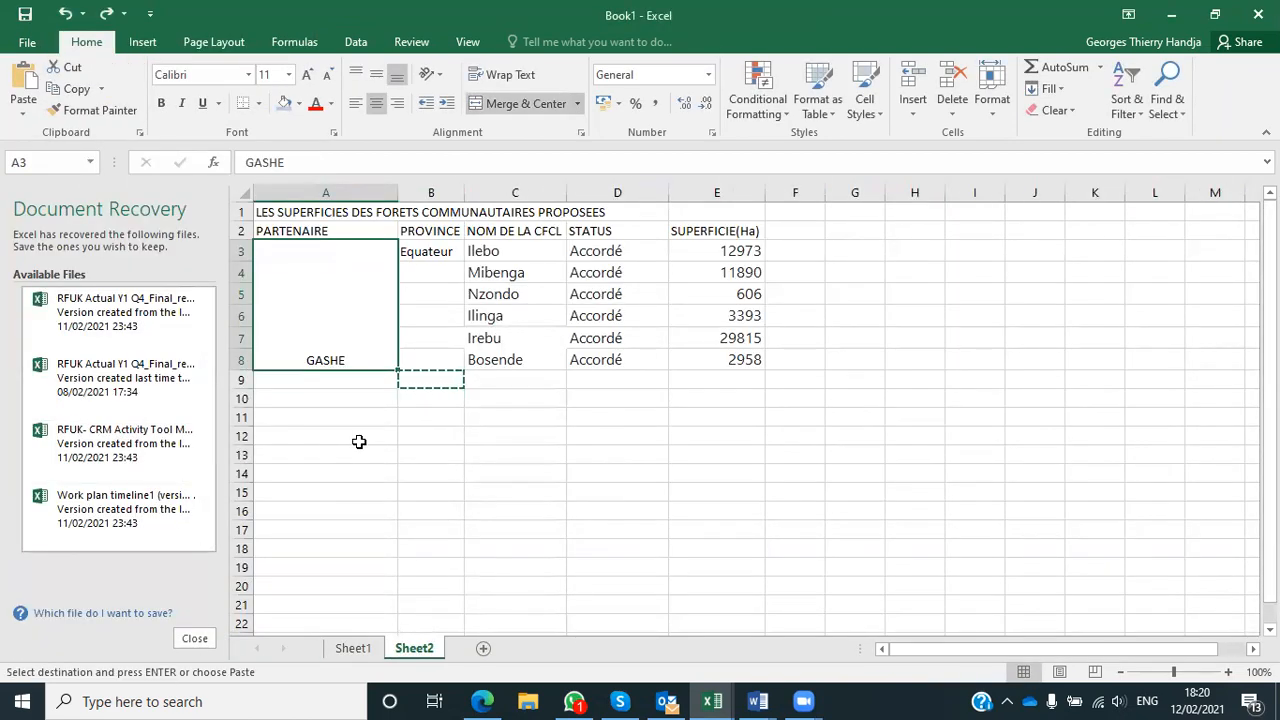
# Return to the Book2 workbook and redo the undone operations one after another.
pyautogui.click(713, 699)
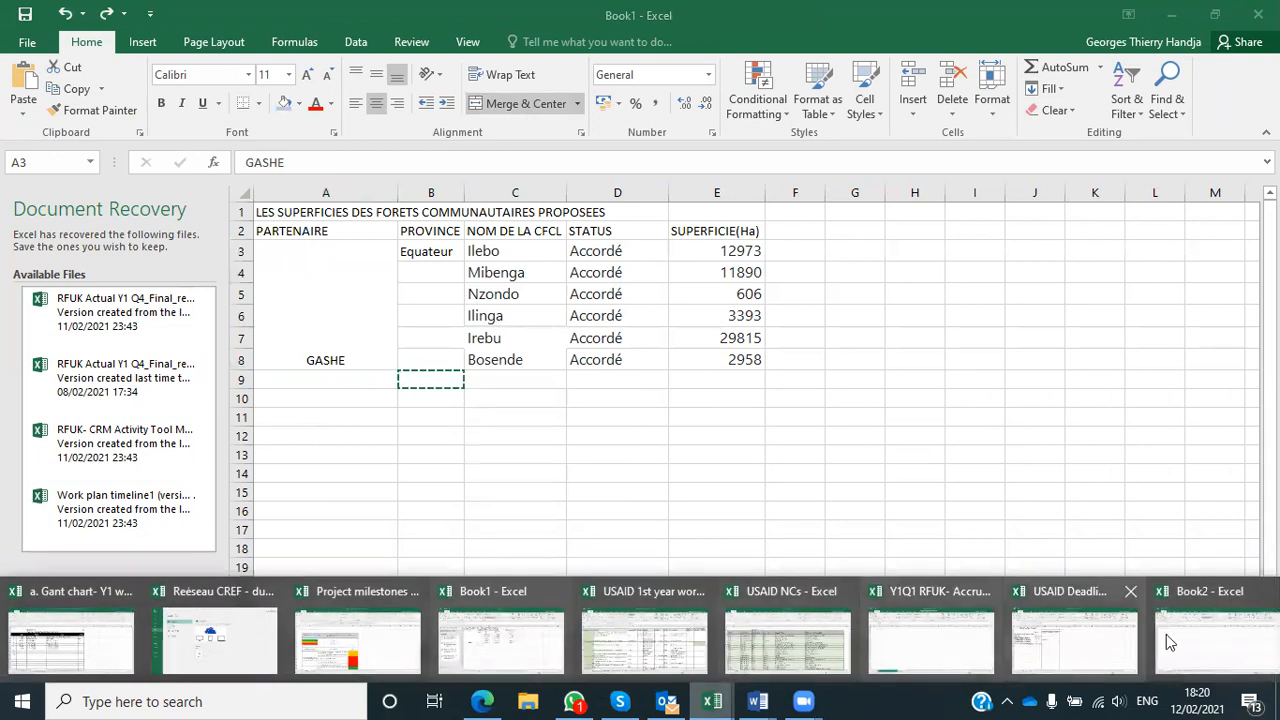
pyautogui.click(1215, 640)
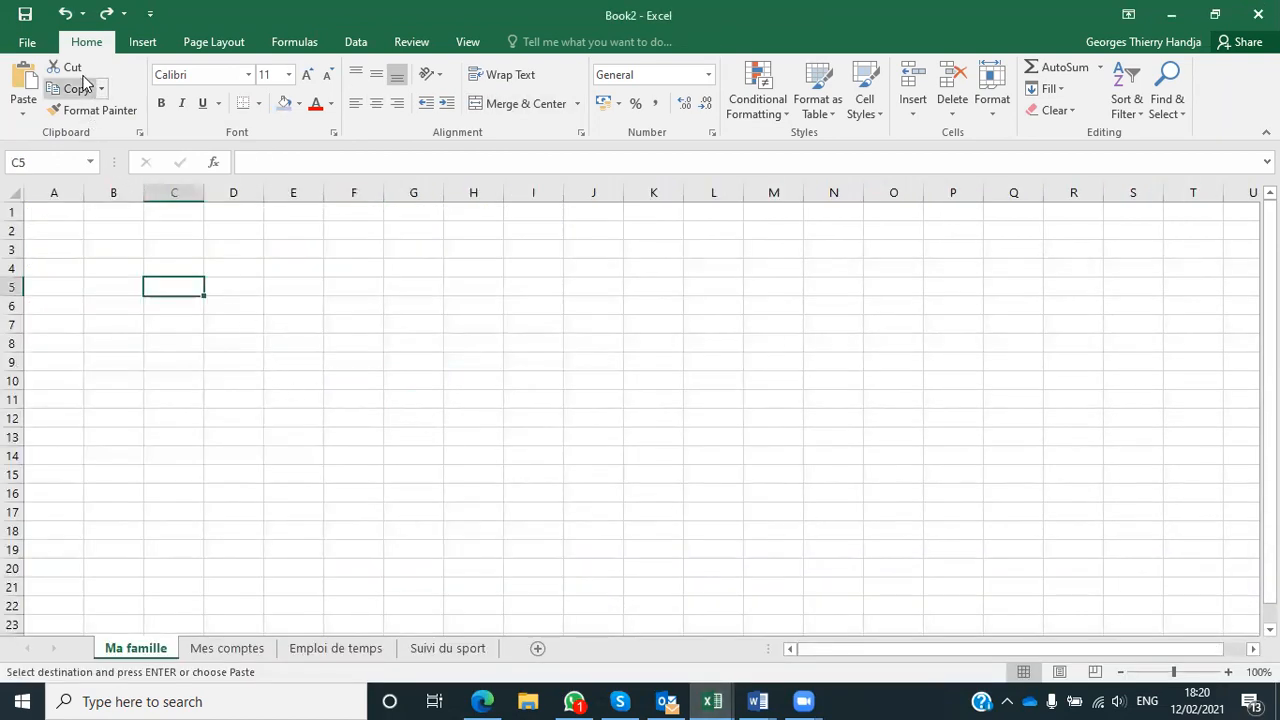
pyautogui.click(111, 17)
pyautogui.click(111, 17)
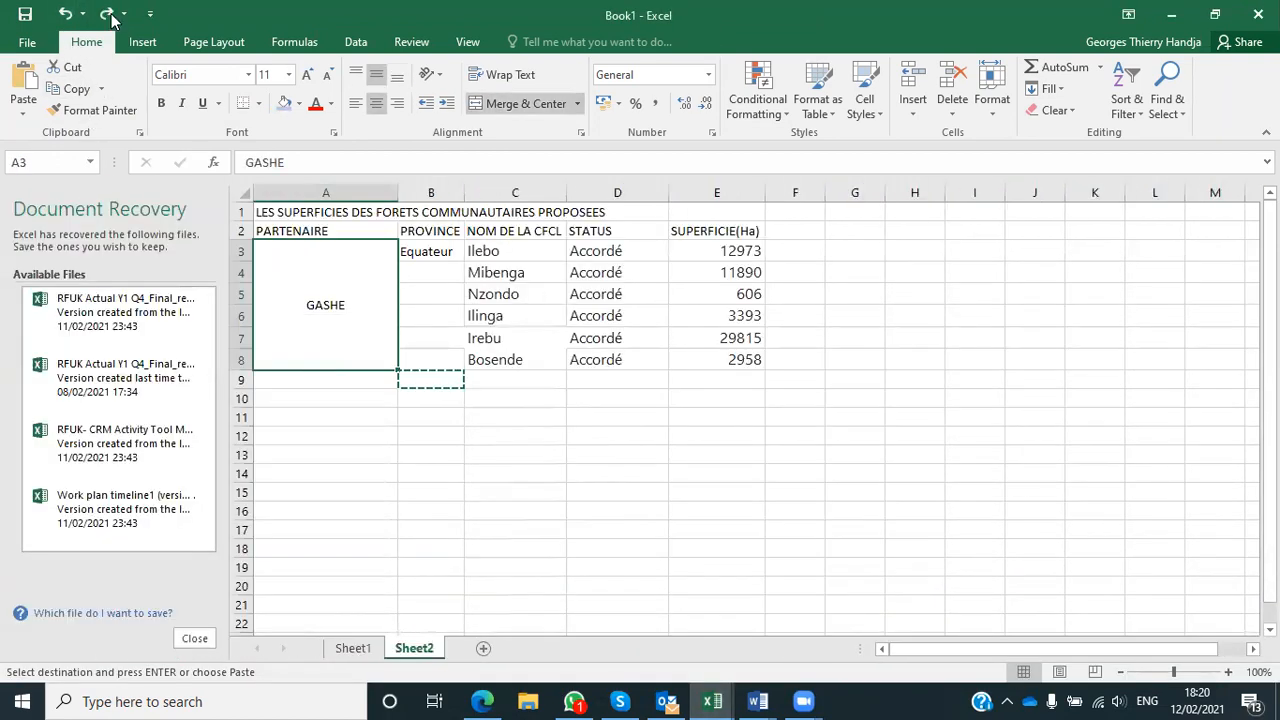
pyautogui.click(111, 17)
pyautogui.click(113, 16)
pyautogui.click(113, 16)
pyautogui.click(113, 16)
pyautogui.click(113, 16)
pyautogui.click(113, 16)
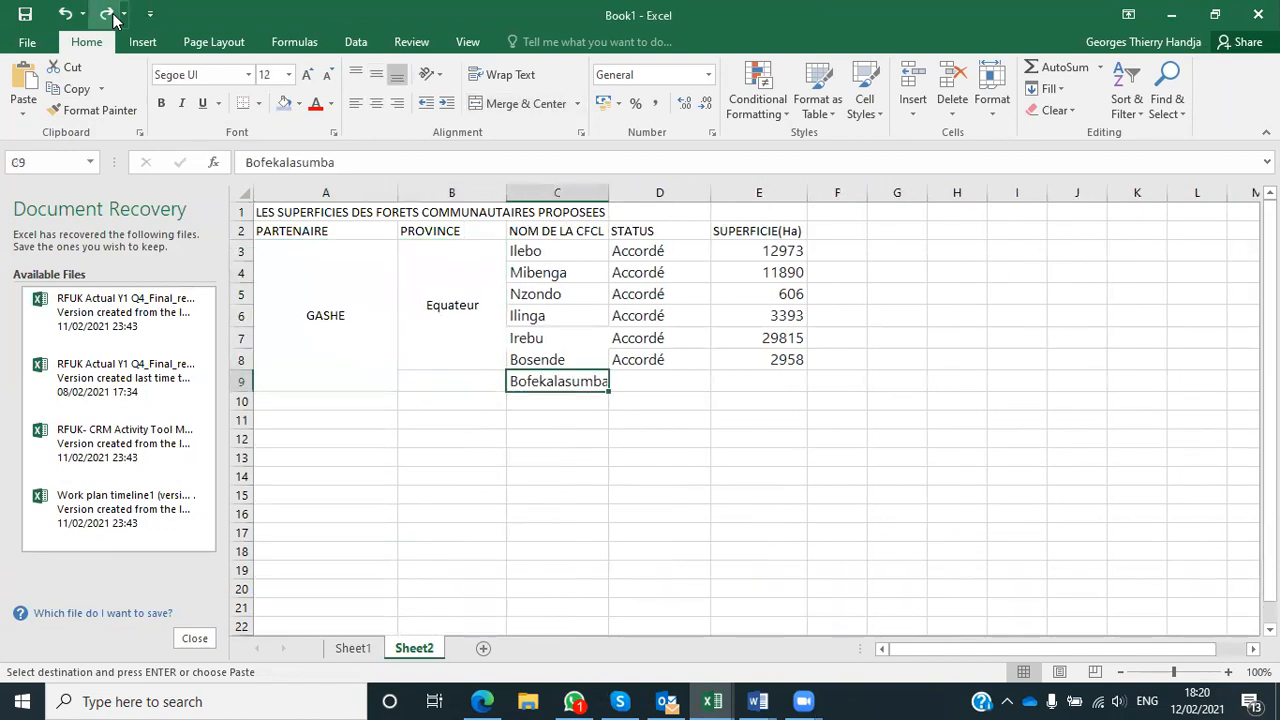
pyautogui.click(113, 16)
pyautogui.click(113, 16)
pyautogui.click(113, 16)
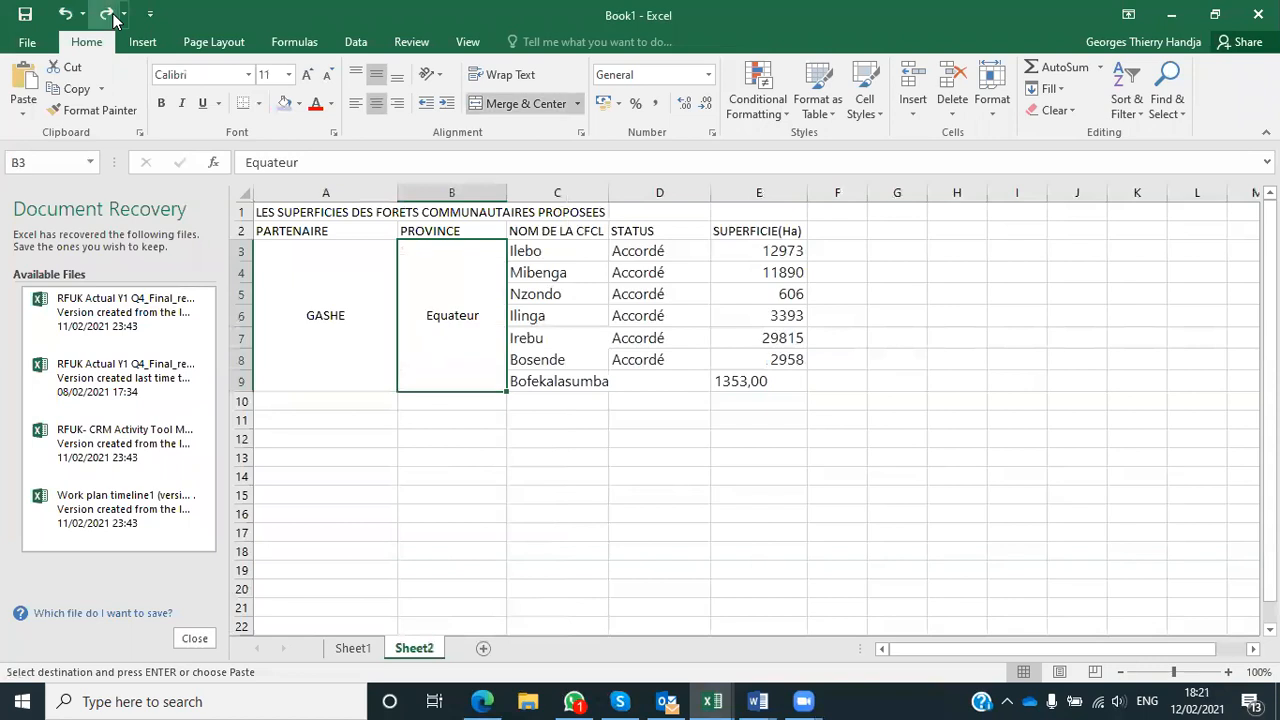
pyautogui.click(113, 16)
pyautogui.click(113, 16)
pyautogui.click(113, 16)
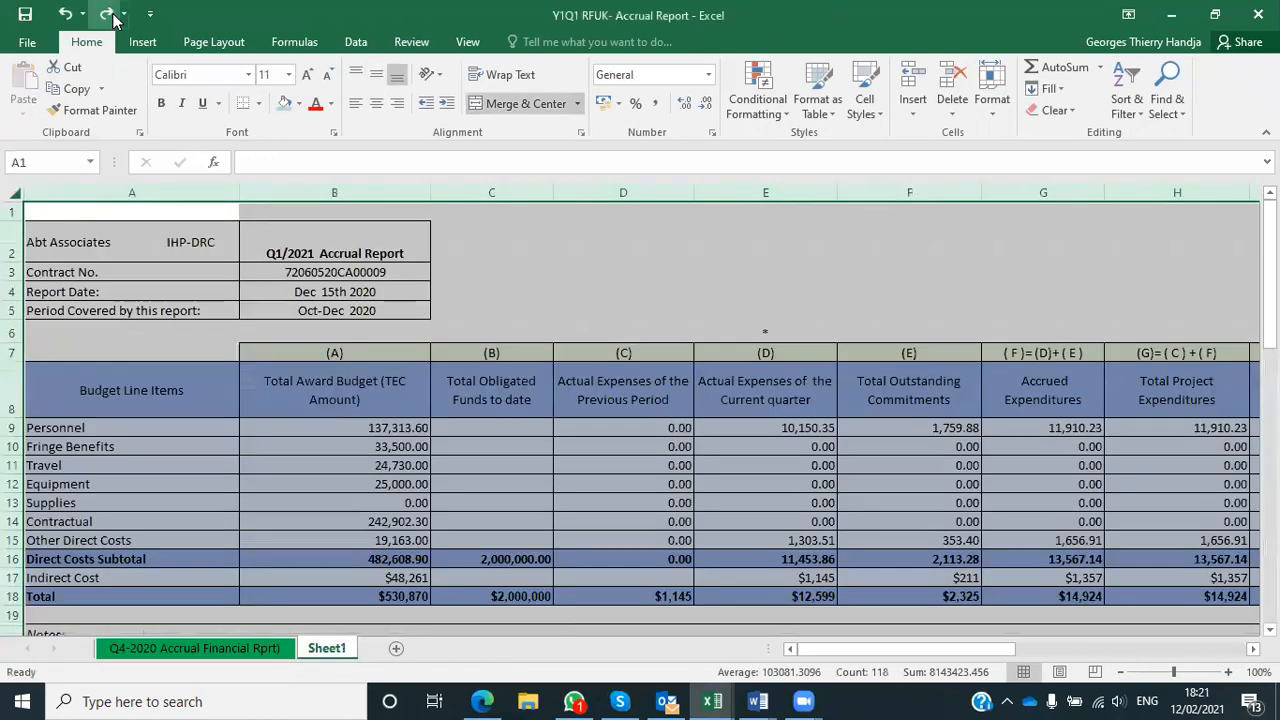
# Return to the Ma famille sheet of the Book2 workbook.
pyautogui.click(721, 699)
pyautogui.click(1191, 640)
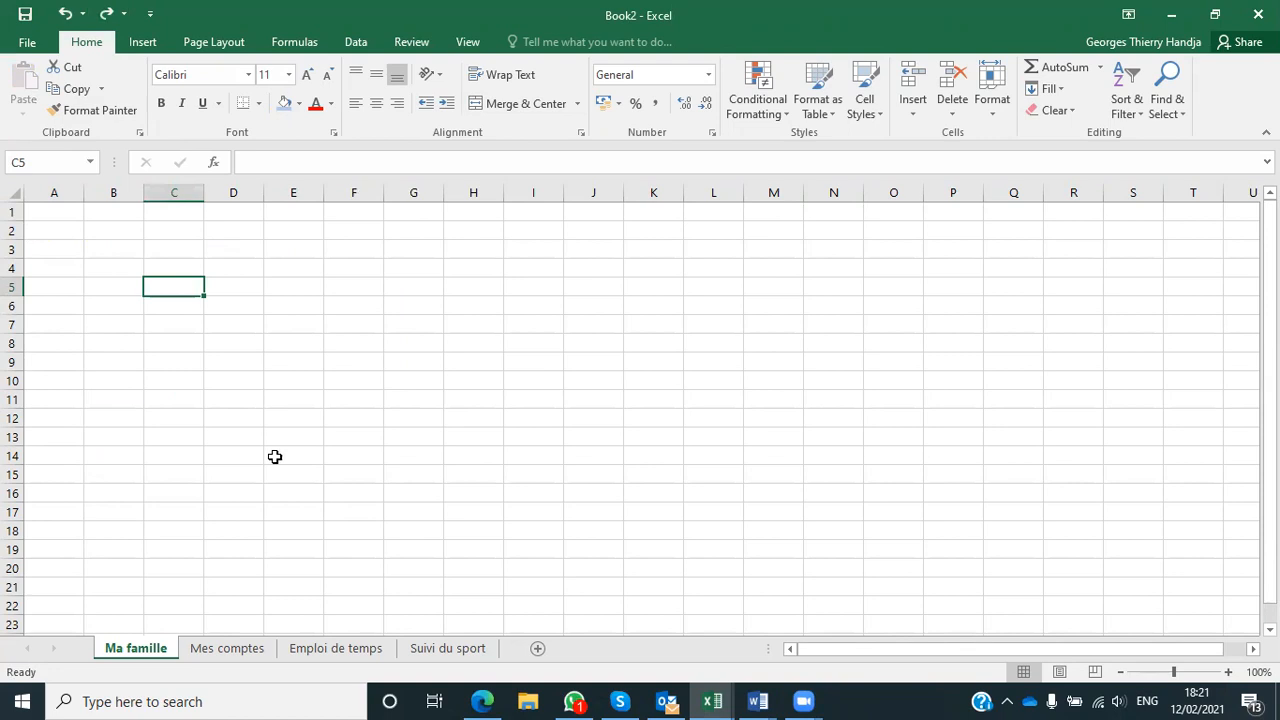
pyautogui.click(156, 631)
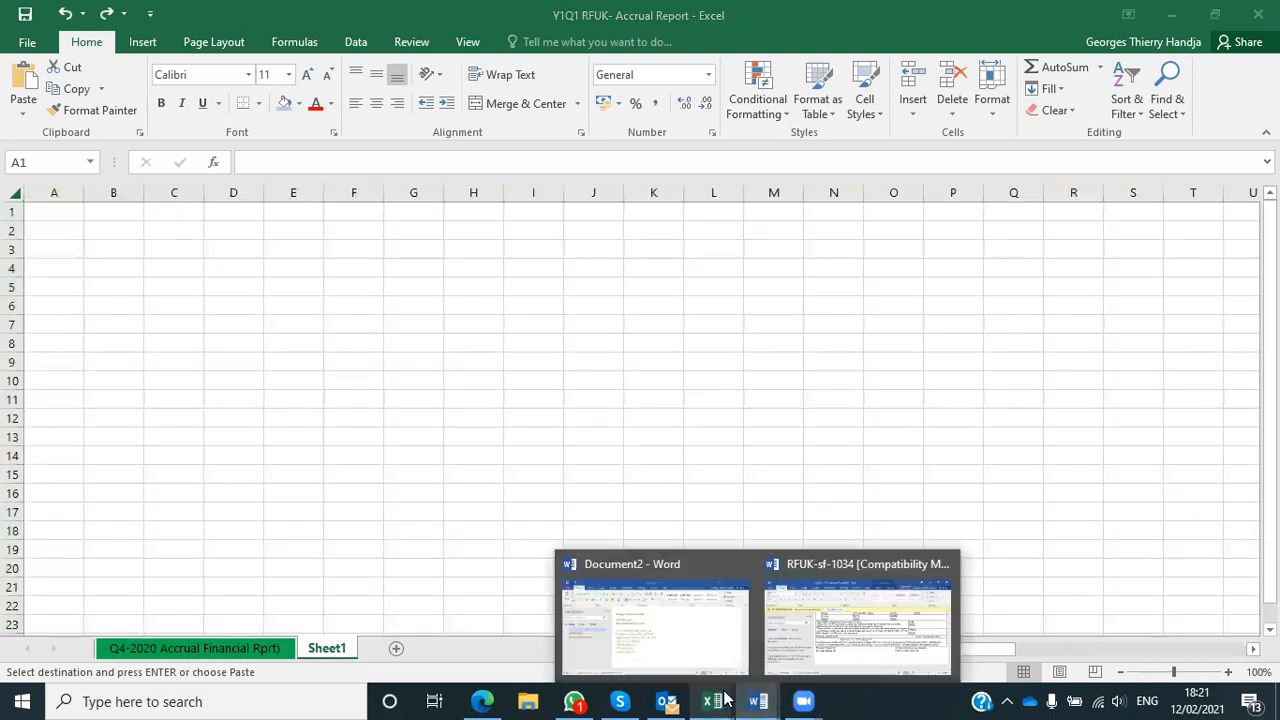
pyautogui.moveTo(712, 700)
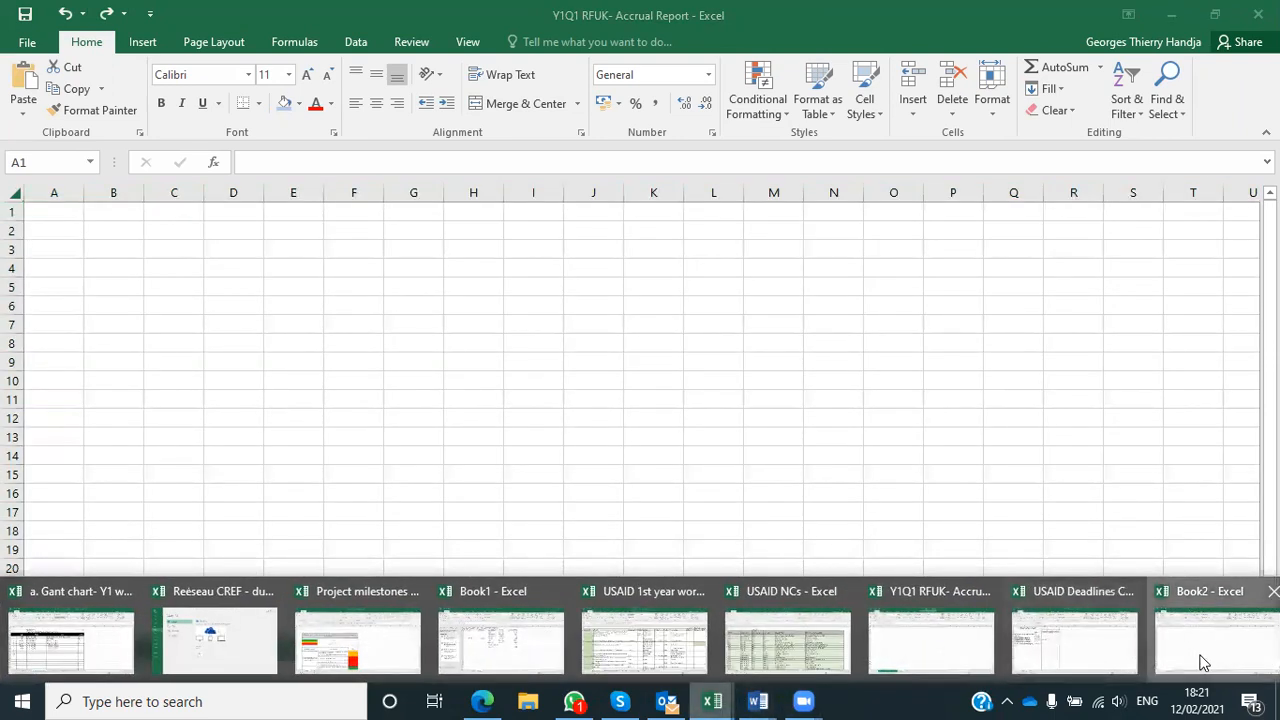
pyautogui.click(1203, 663)
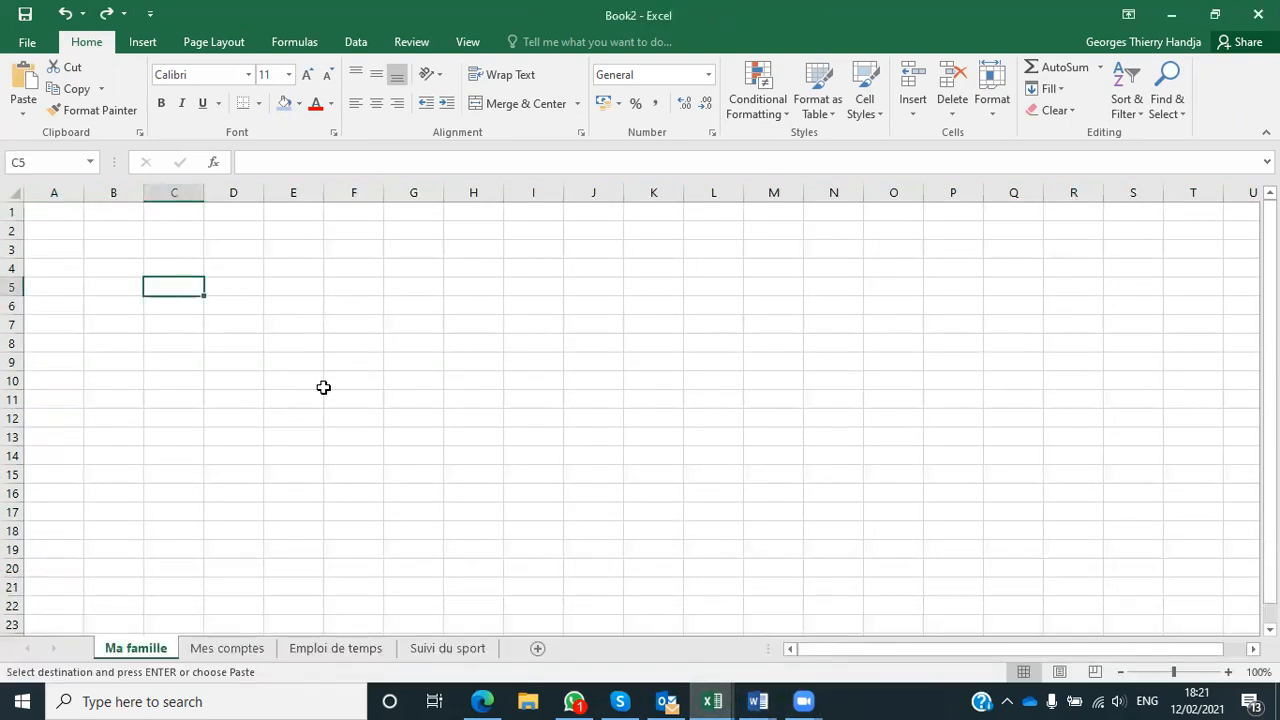
# Enter "Exemple" in cell A1 of the Ma famille sheet.
pyautogui.click(66, 214)
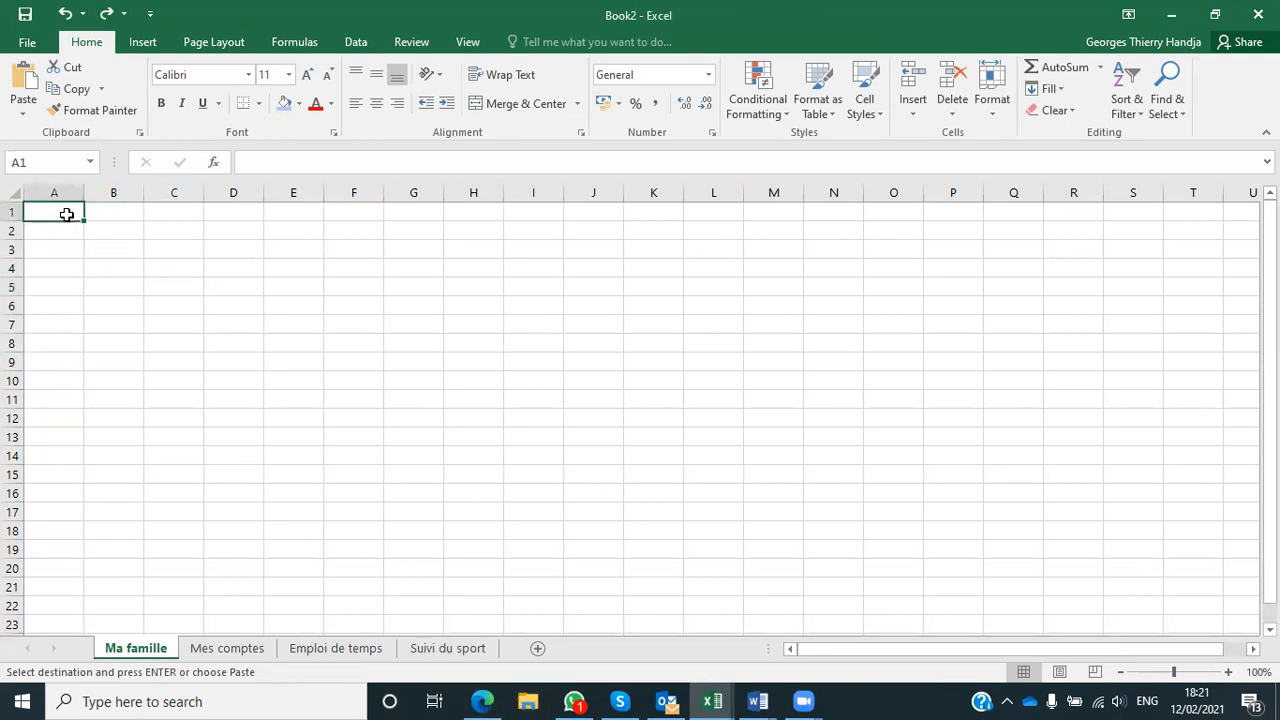
pyautogui.write('Exemple')
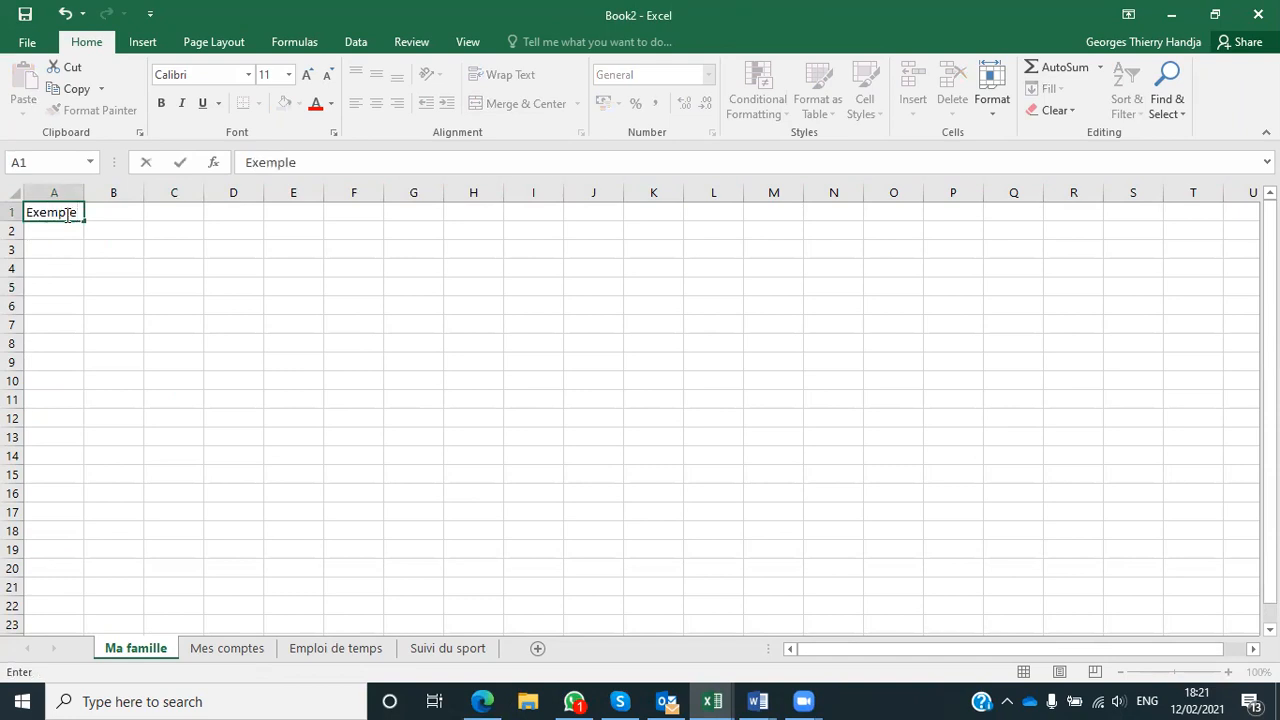
pyautogui.press('Return')
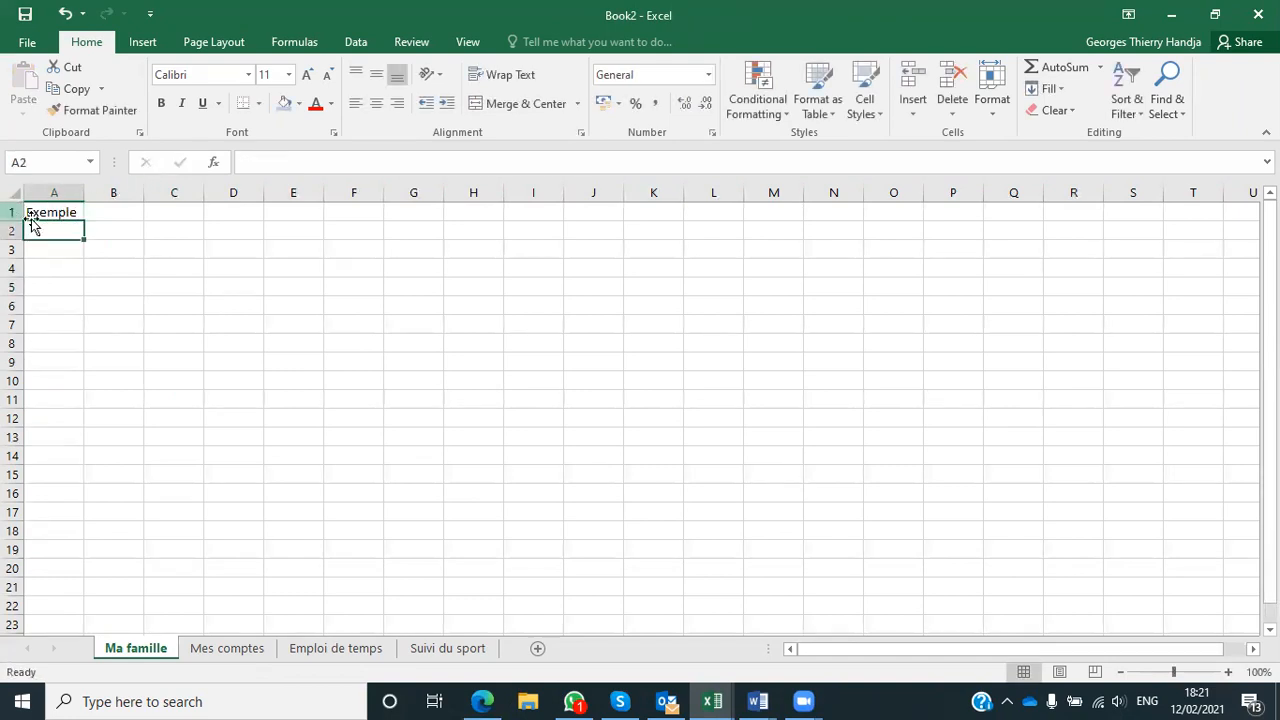
# Clear cell A1, re-enter "Exemple" keeping the cell selected, and fill it across to column I and down to row 10.
pyautogui.click(62, 212)
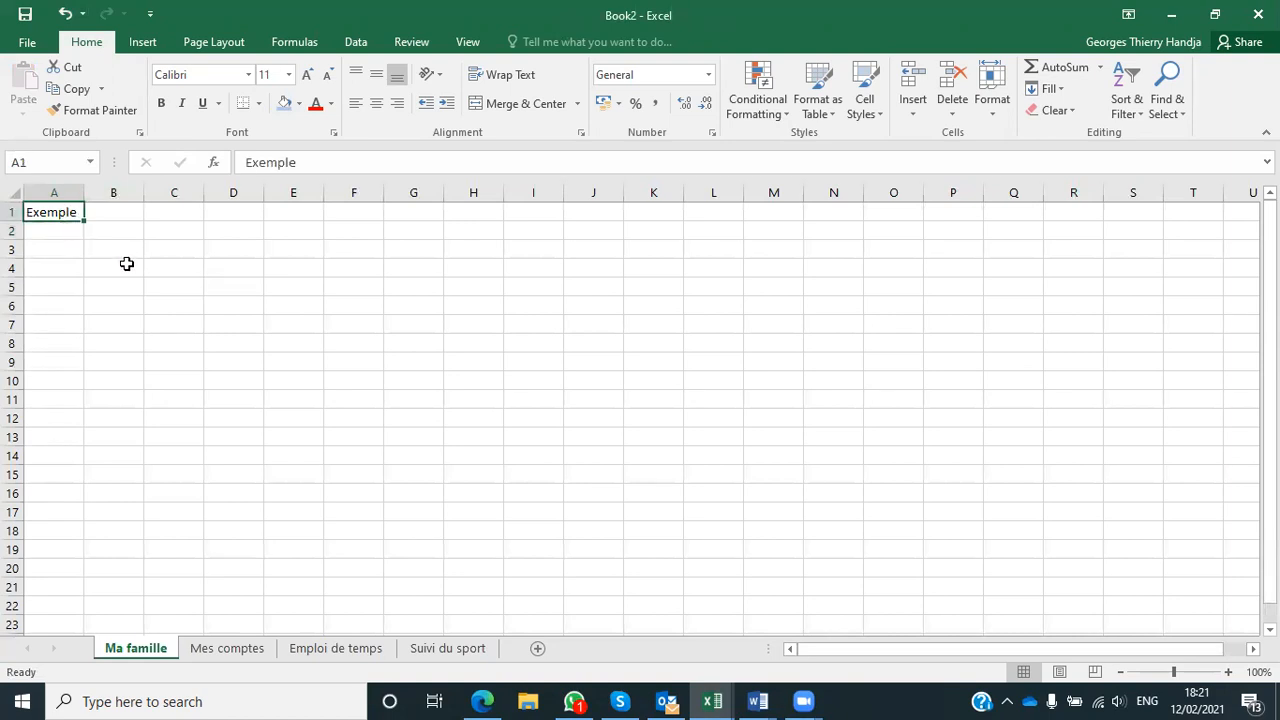
pyautogui.press('BackSpace')
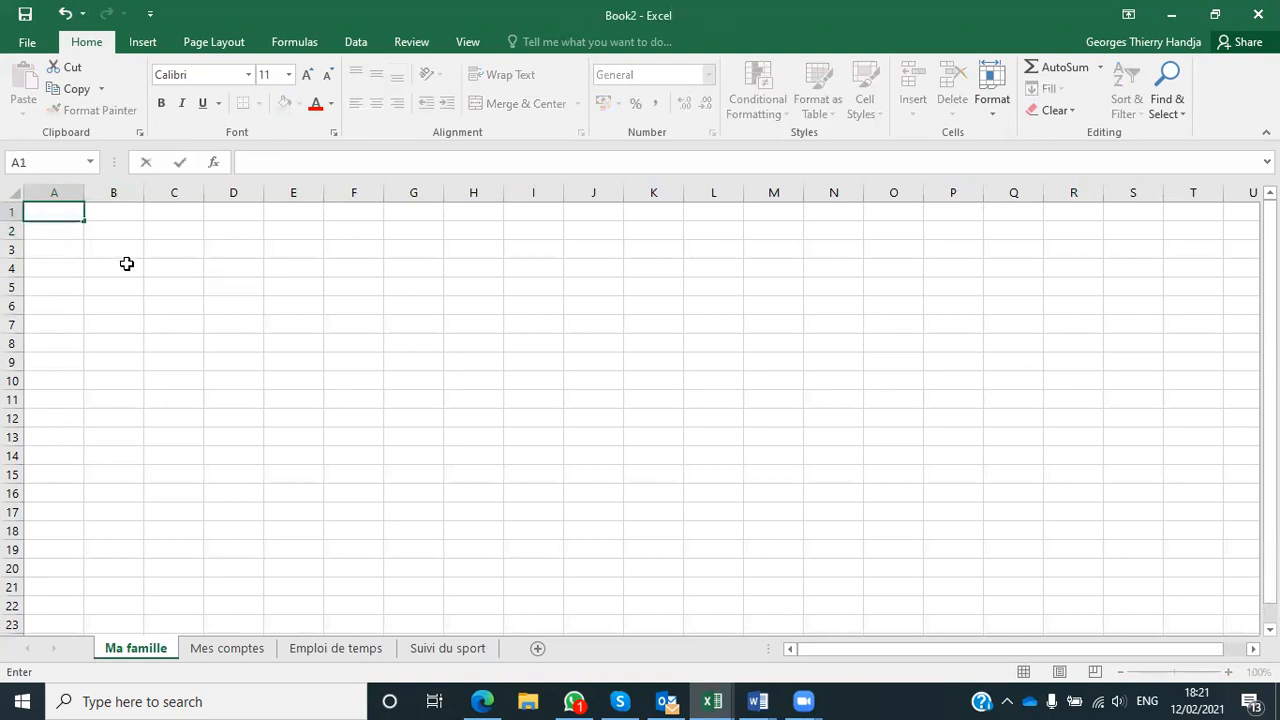
pyautogui.write('Exemple')
pyautogui.hotkey('ctrl', 'Return')
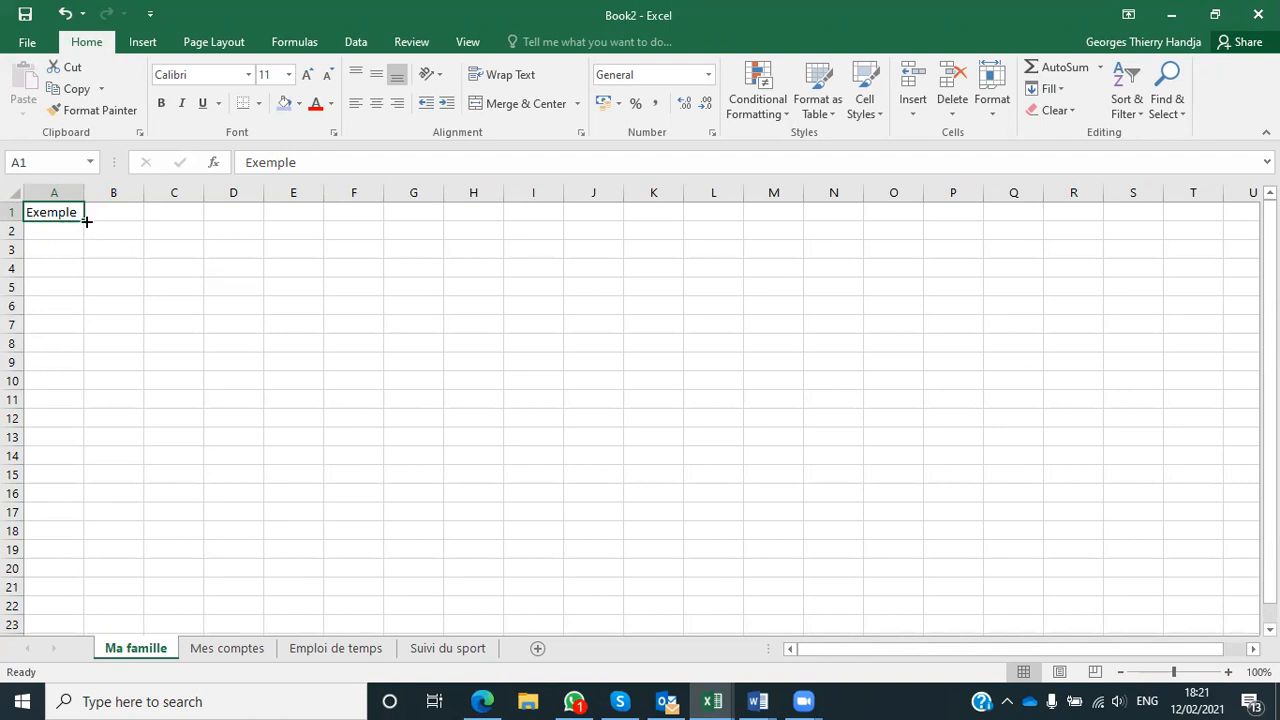
pyautogui.moveTo(83, 221); pyautogui.dragTo(558, 455)
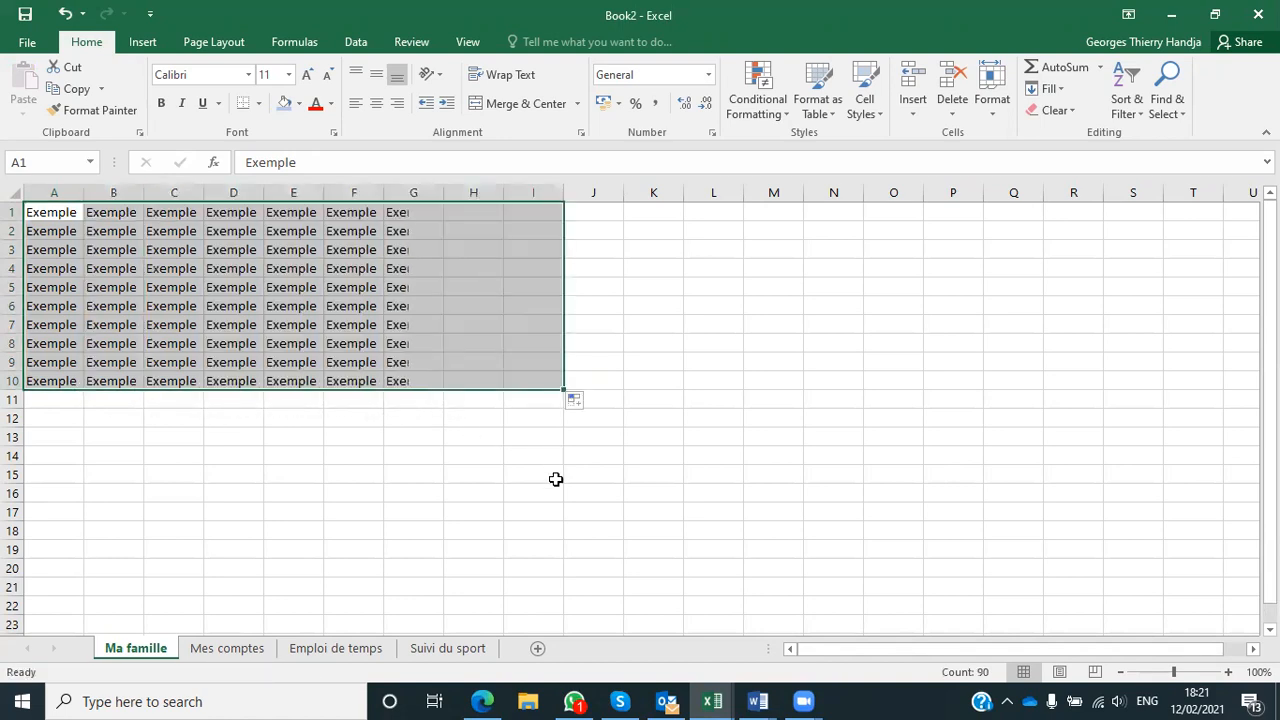
# Enter "Liste" in cell E13 and fill it over the range E13:I19.
pyautogui.click(293, 435)
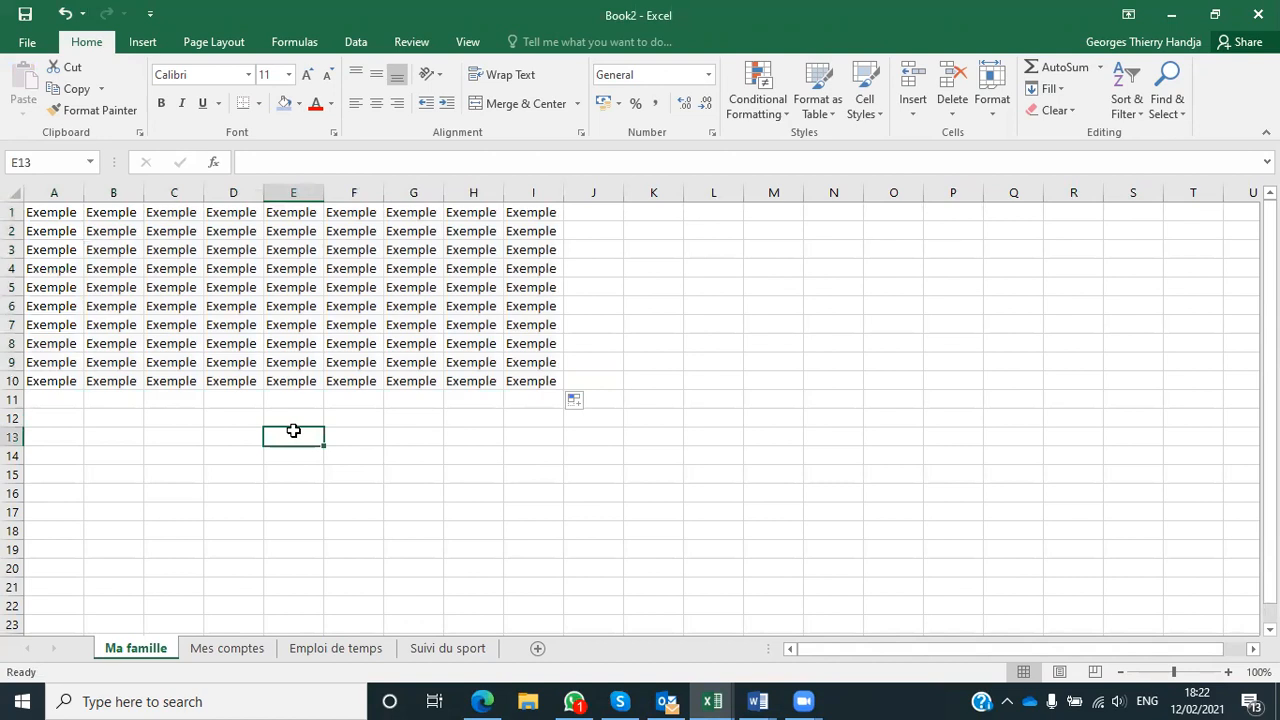
pyautogui.write('Liste')
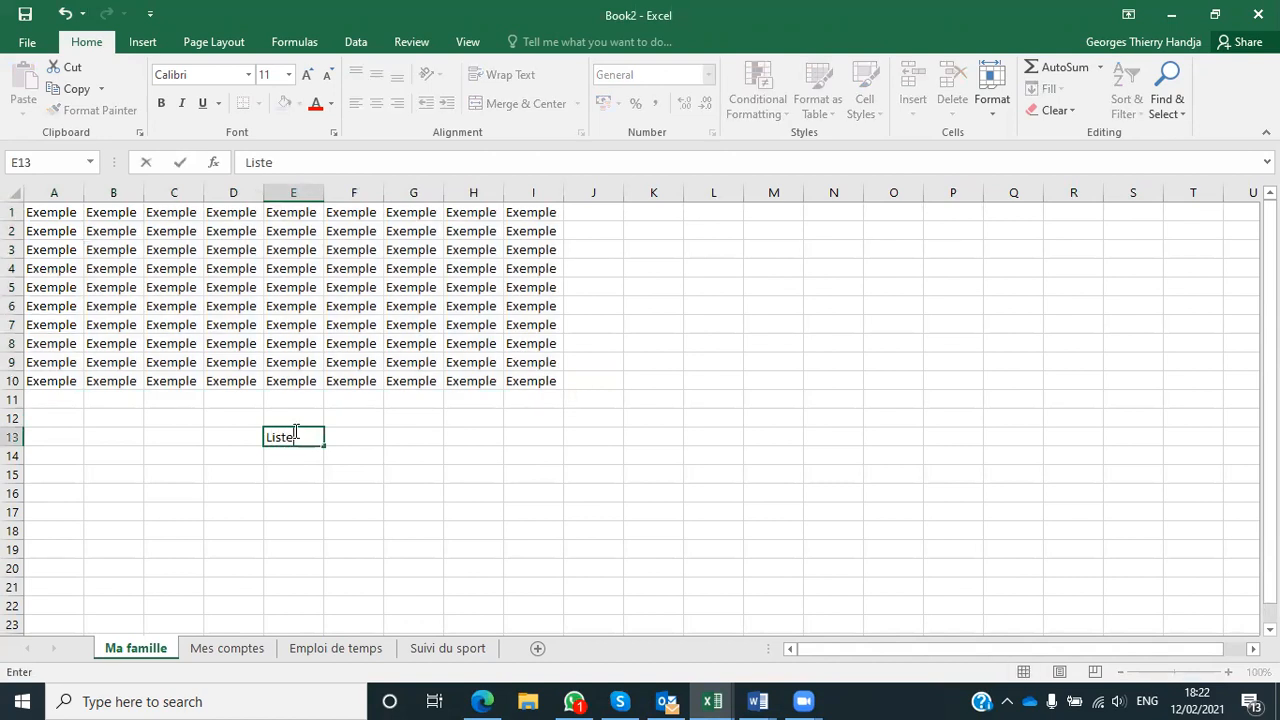
pyautogui.hotkey('ctrl', 'Return')
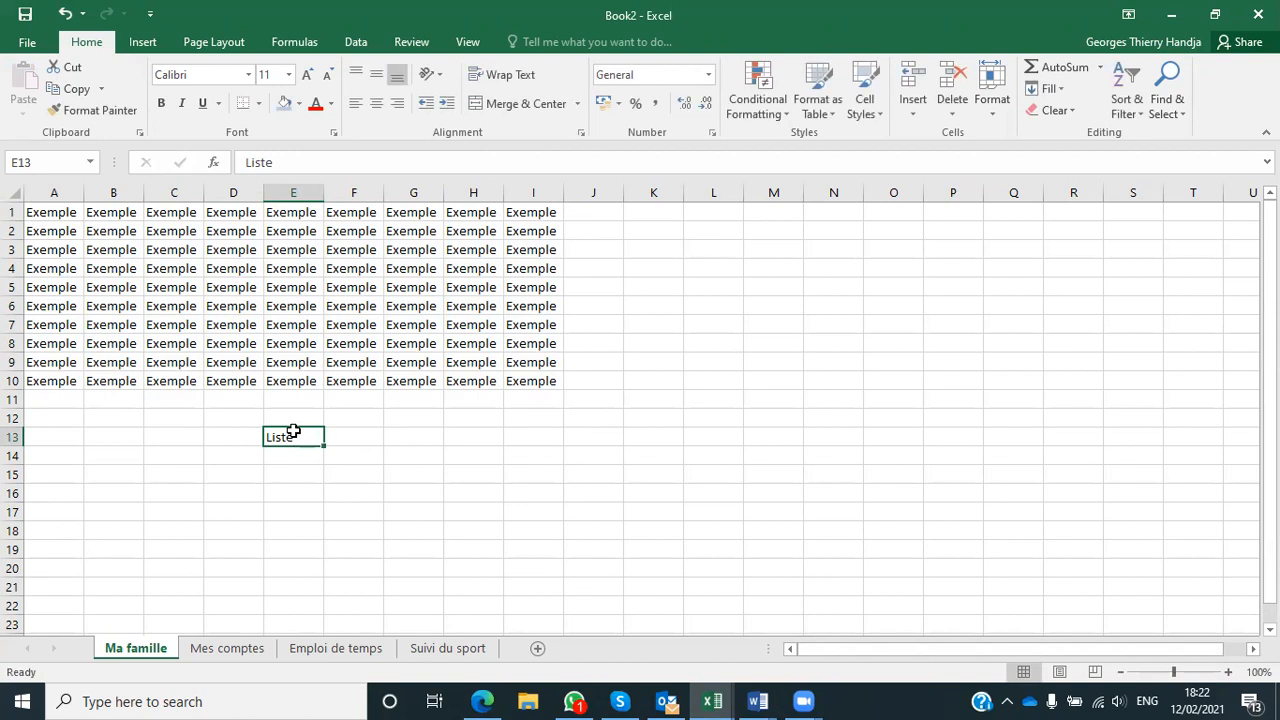
pyautogui.moveTo(324, 444); pyautogui.dragTo(549, 554)
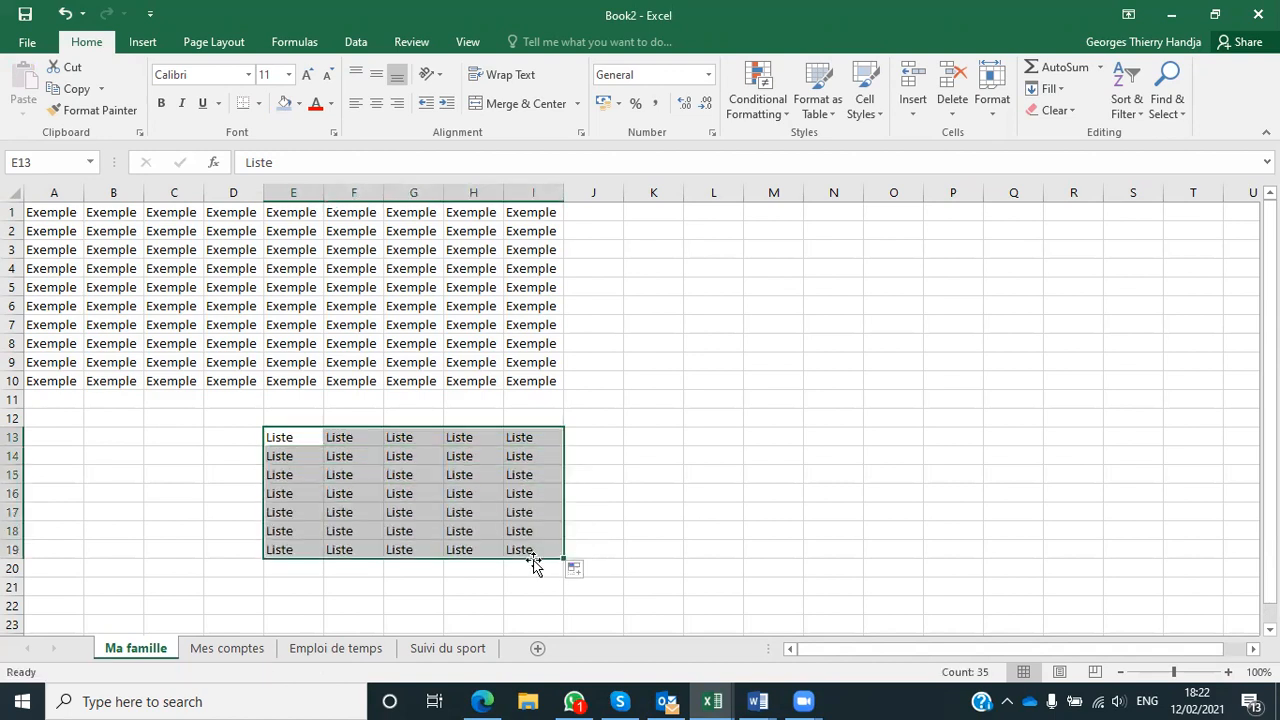
# Switch to the browser tutorial and read the sections on filling "Exemple 1" as a numbered series and on changing the font.
pyautogui.click(482, 701)
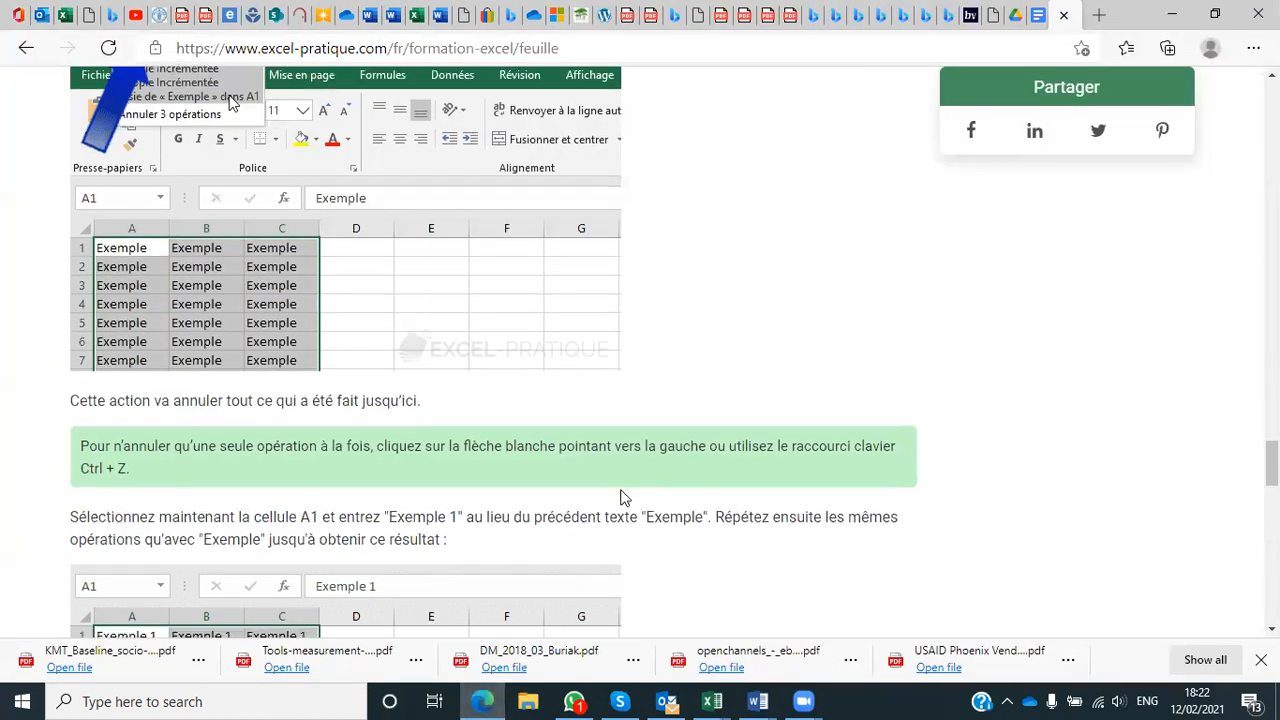
pyautogui.scroll(-2, 622, 497)
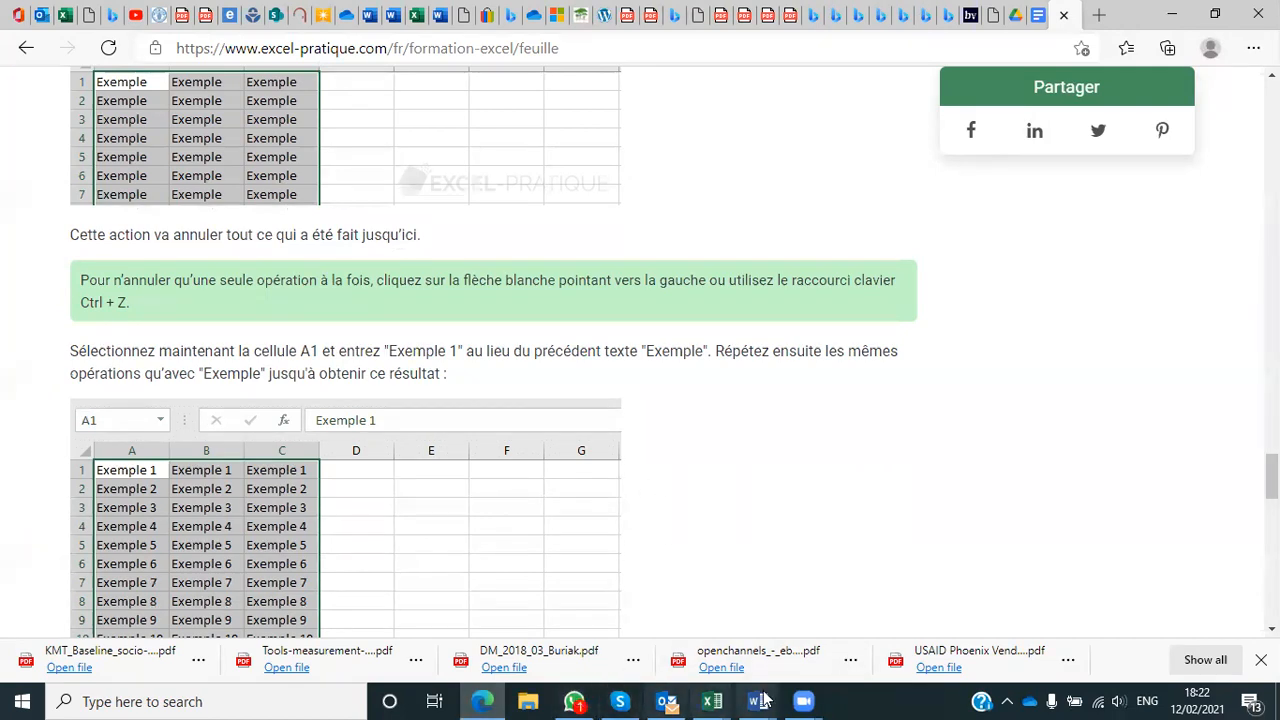
pyautogui.moveTo(803, 700)
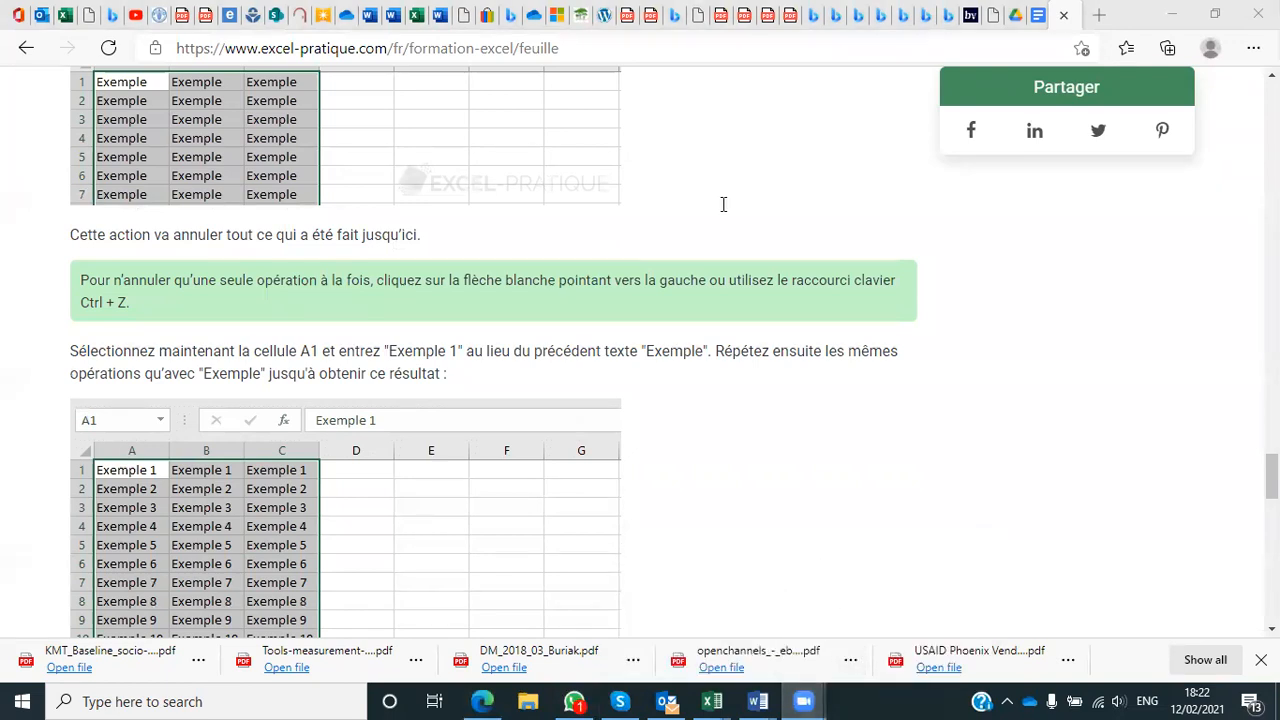
pyautogui.scroll(-2, 337, 490)
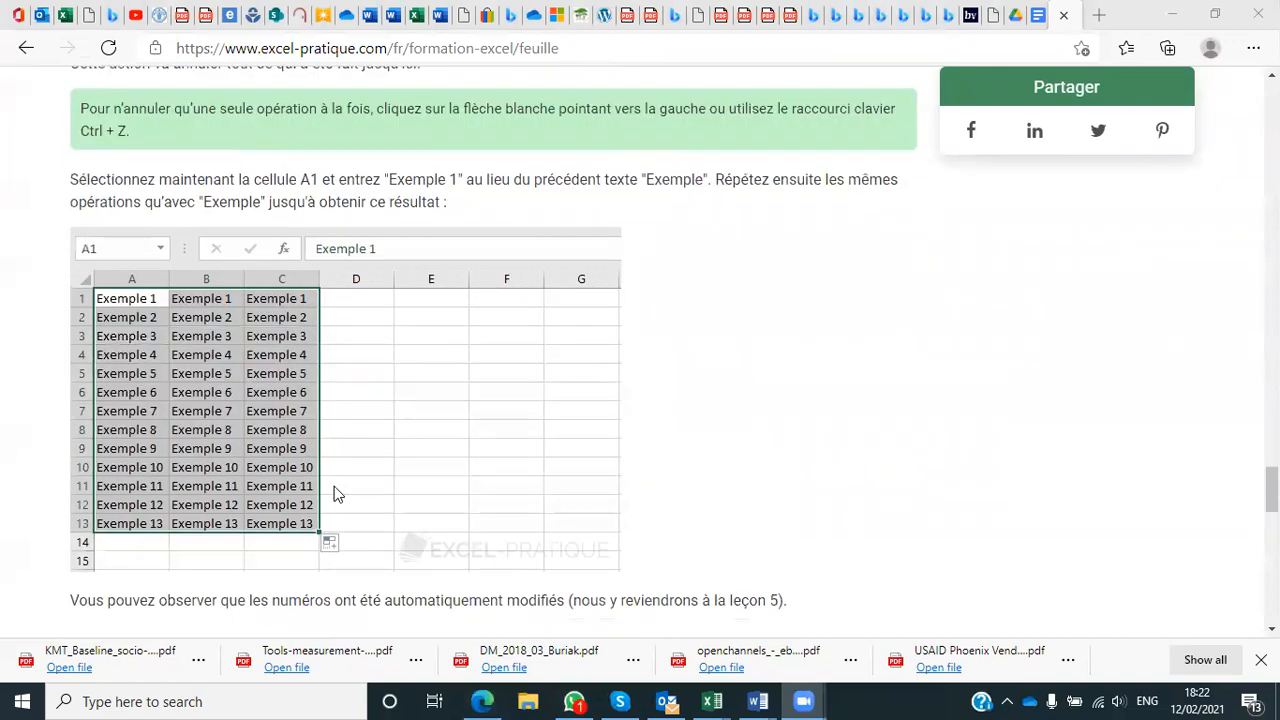
pyautogui.scroll(-4, 337, 493)
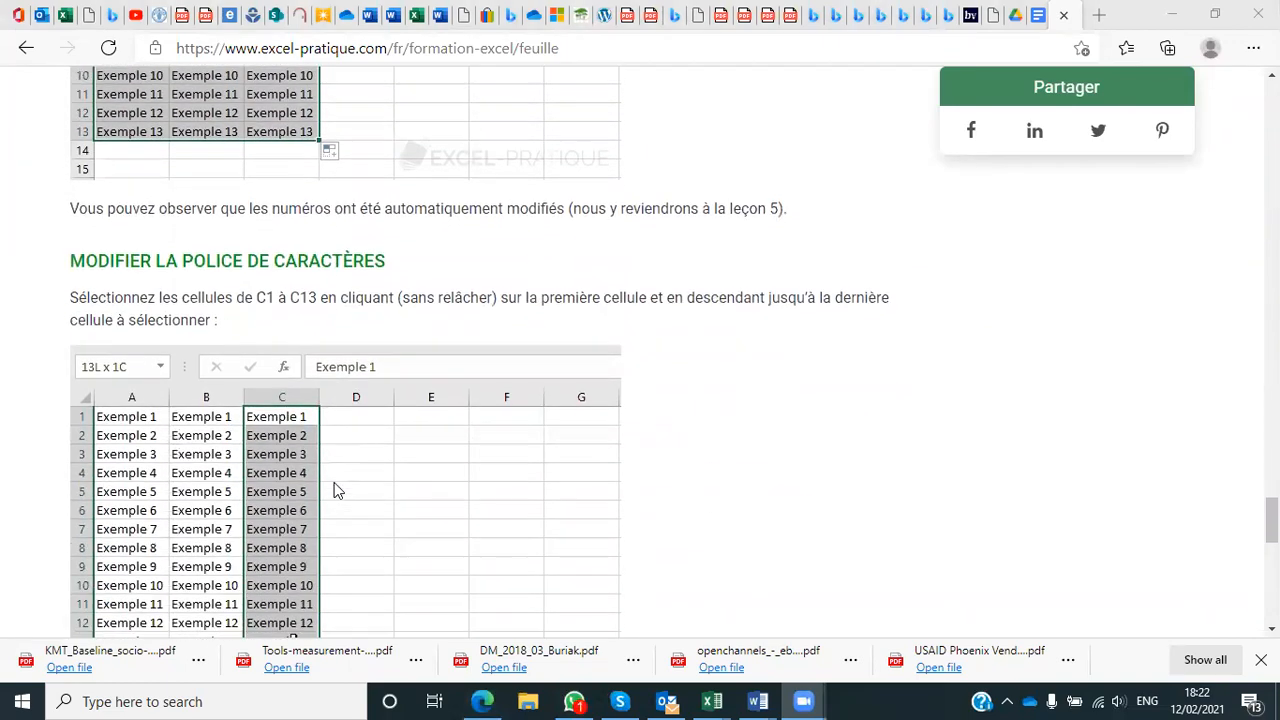
pyautogui.scroll(-1, 337, 490)
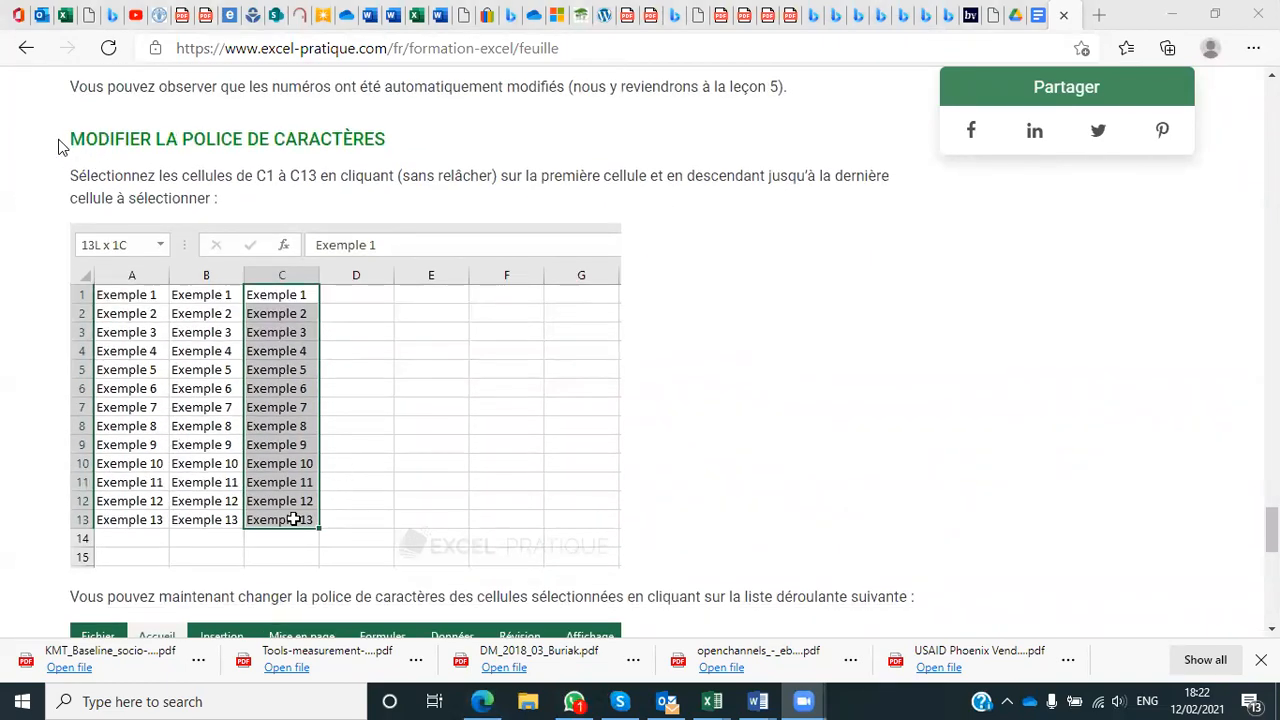
pyautogui.moveTo(68, 140); pyautogui.dragTo(377, 135)
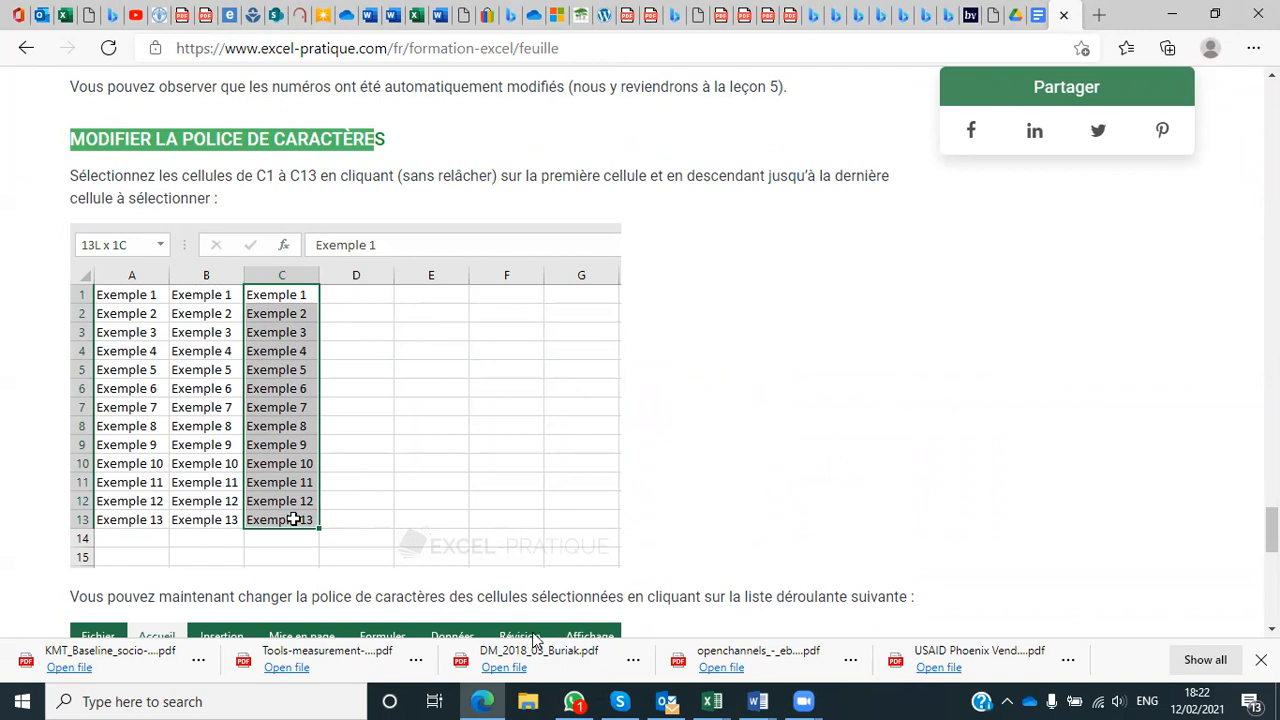
pyautogui.scroll(-3, 381, 397)
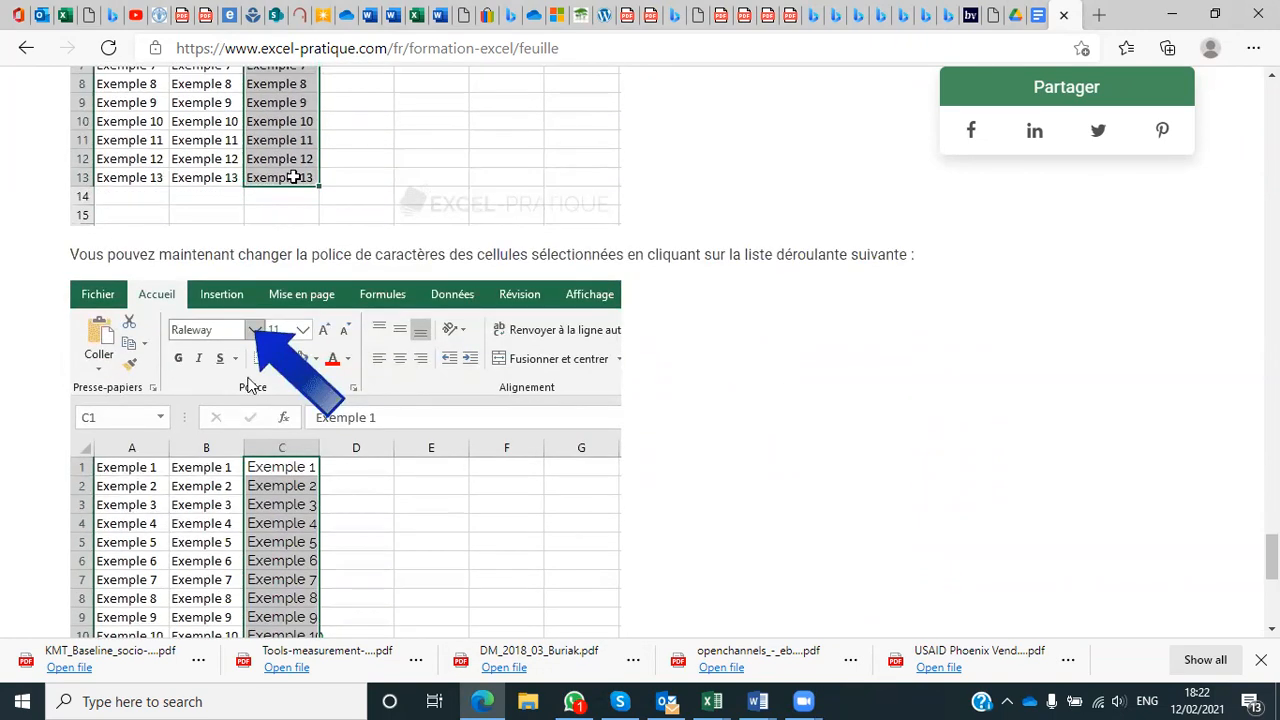
pyautogui.scroll(-2, 255, 420)
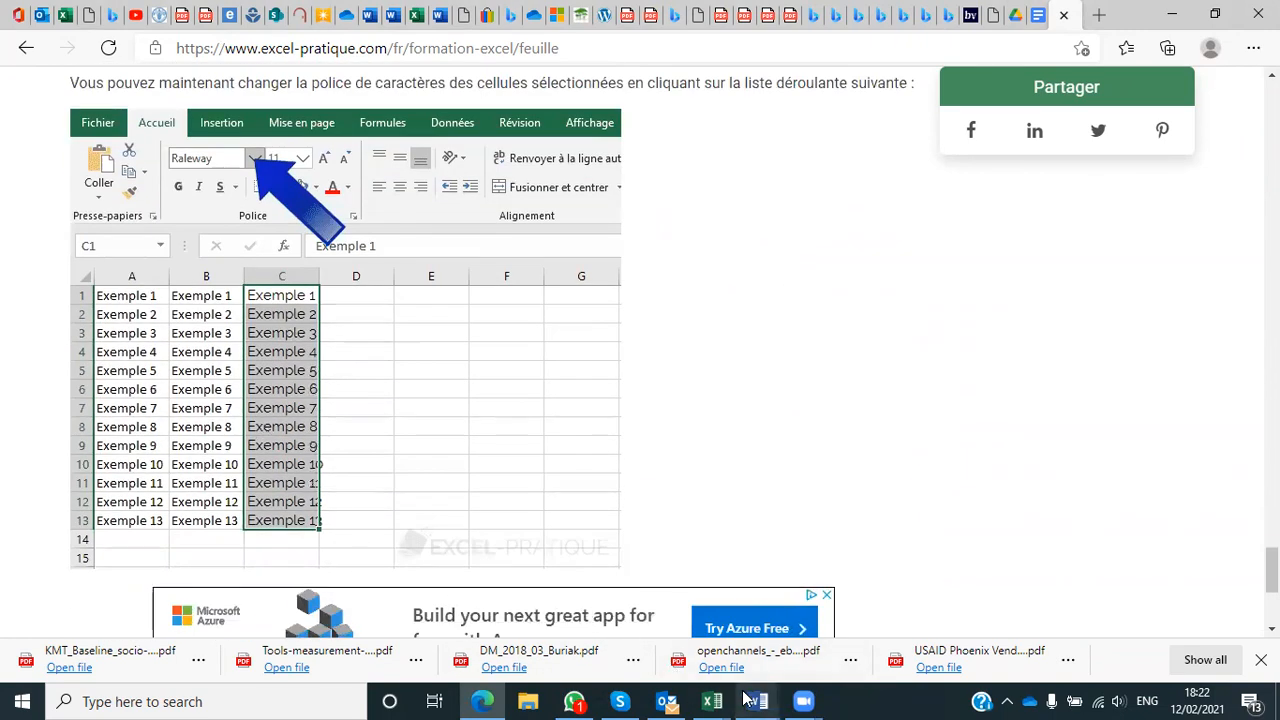
# Switch back to the Book2 workbook and set the font of cells C1 to C10 to Agency FB.
pyautogui.moveTo(718, 700)
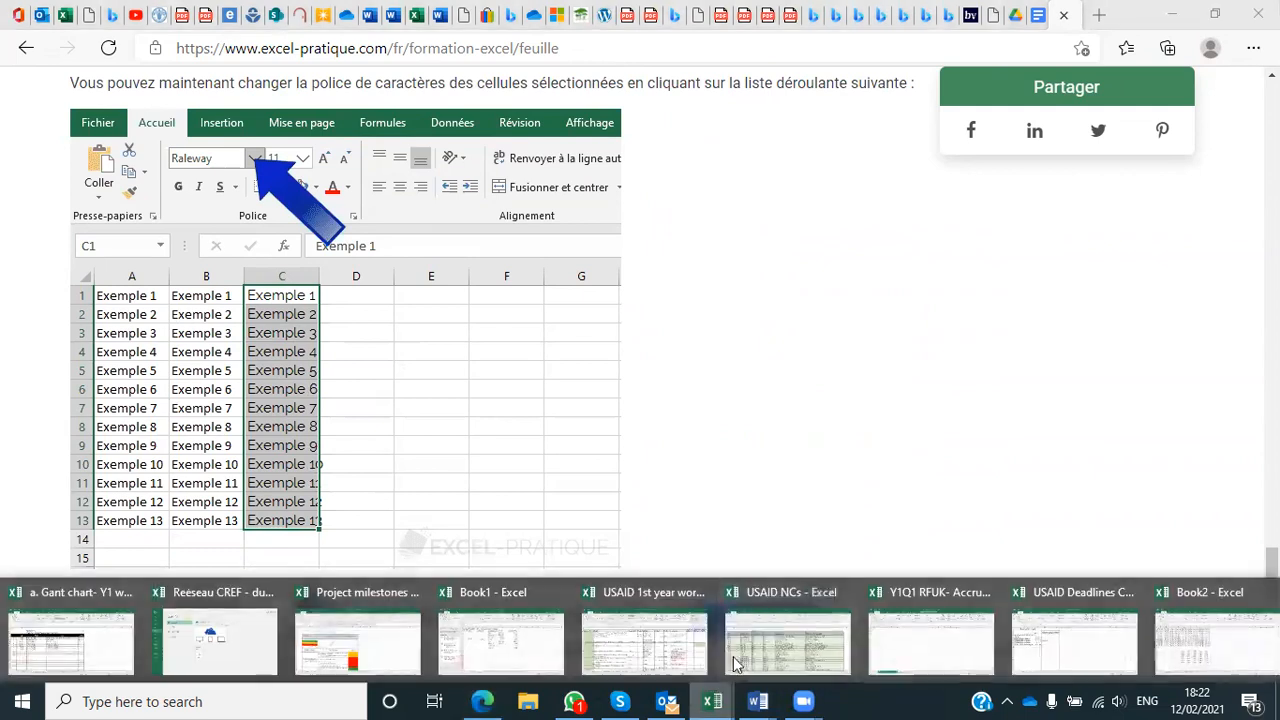
pyautogui.click(1207, 656)
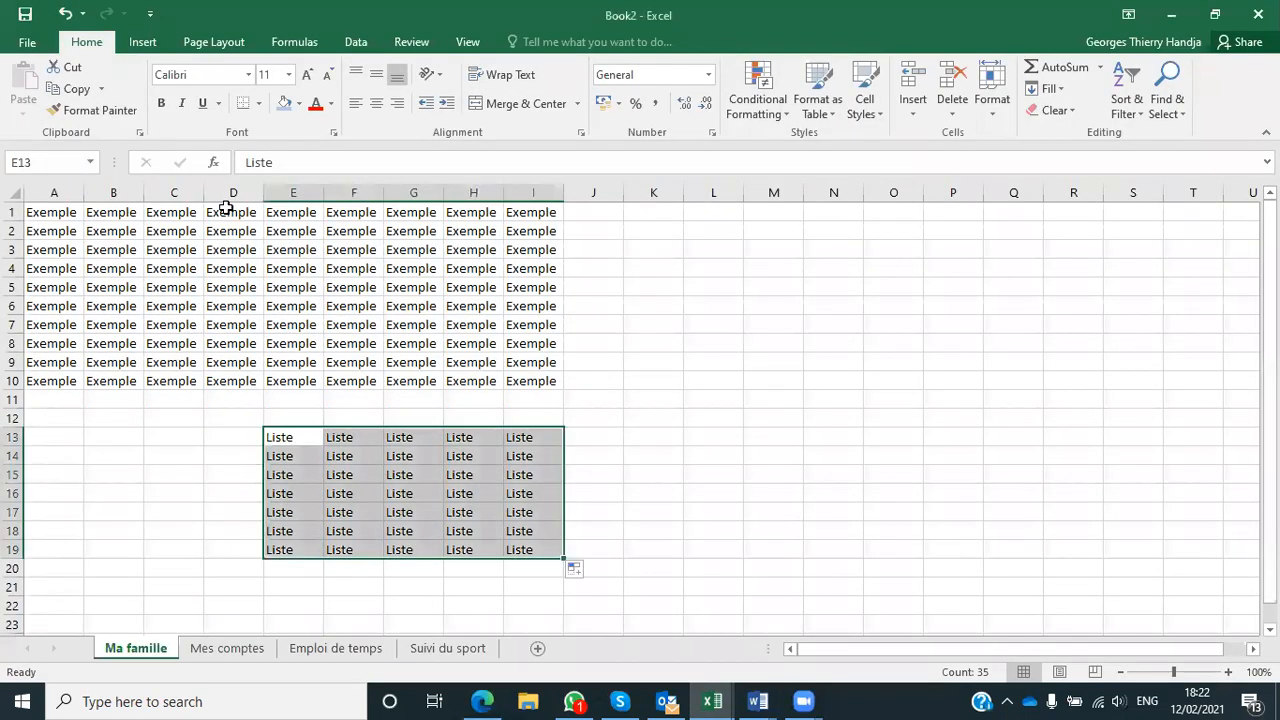
pyautogui.click(172, 212)
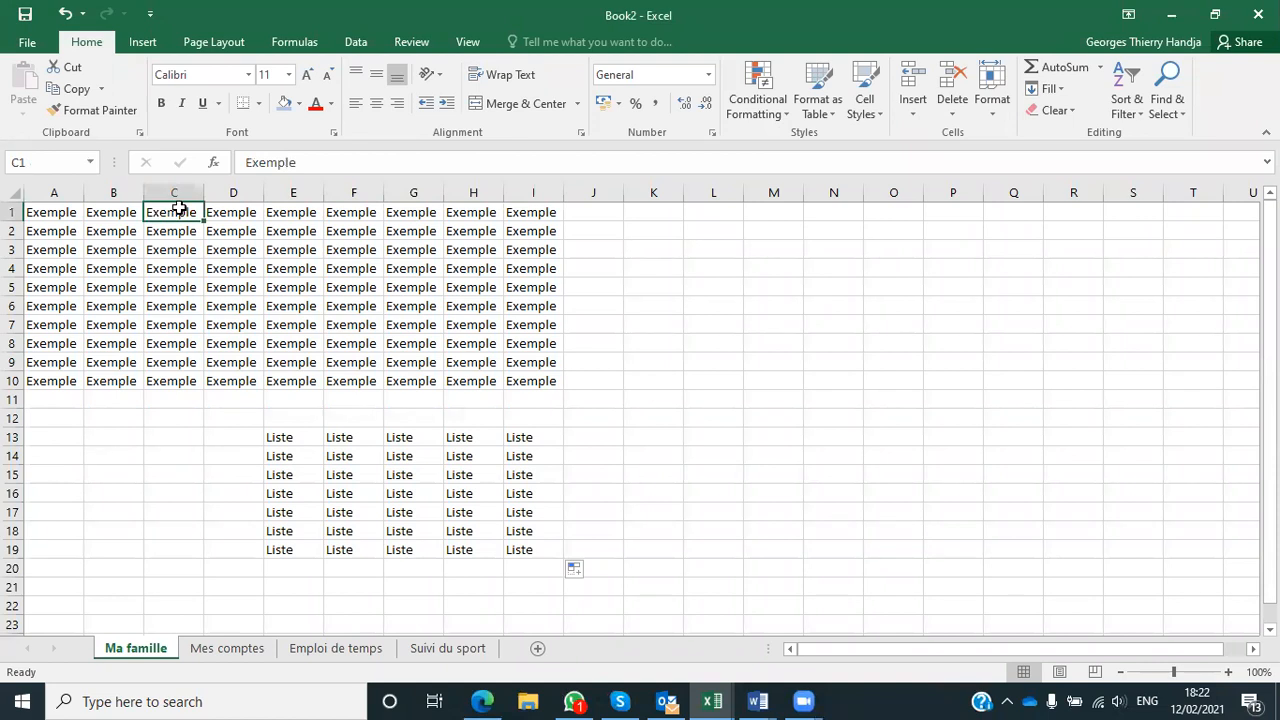
pyautogui.moveTo(178, 208); pyautogui.dragTo(186, 374)
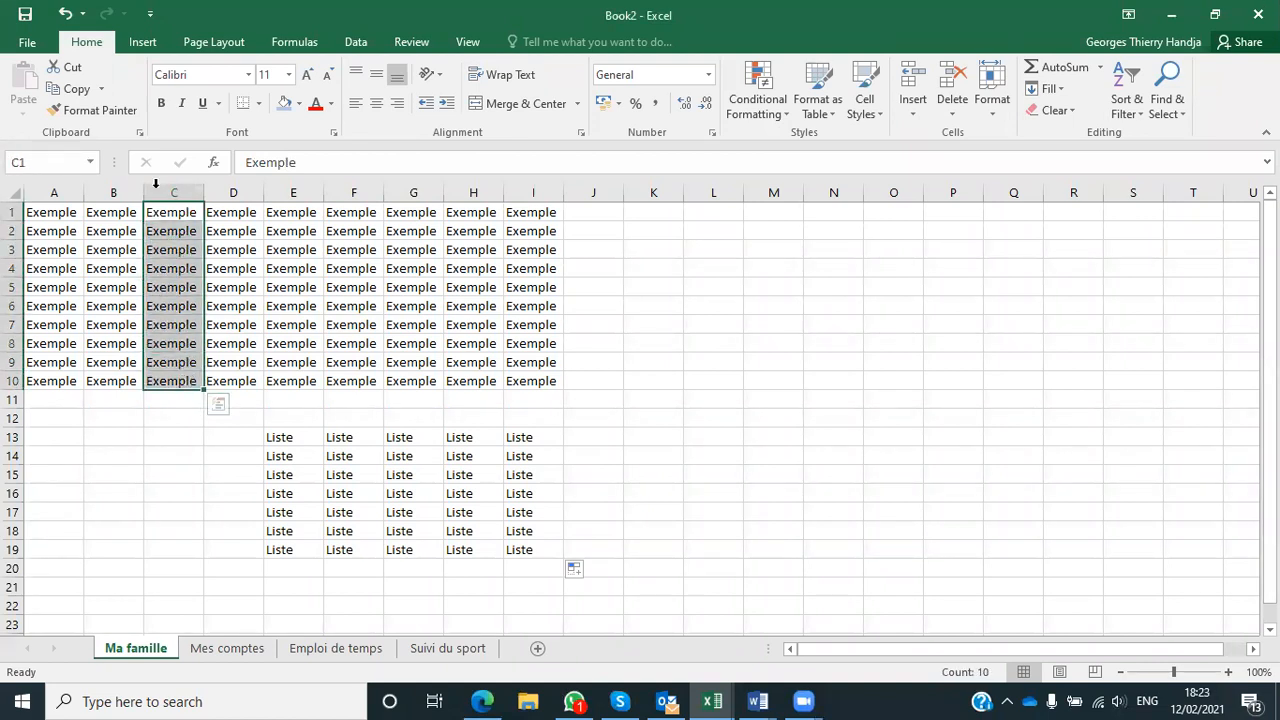
pyautogui.click(249, 74)
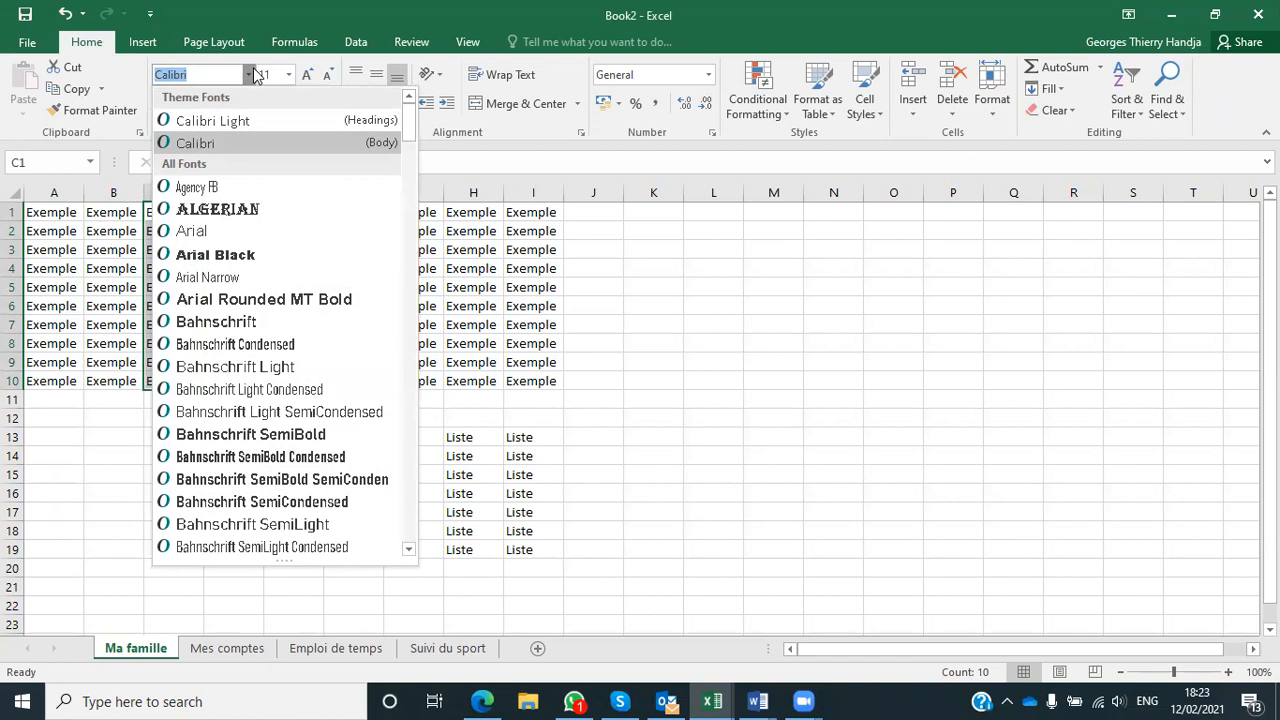
pyautogui.click(250, 189)
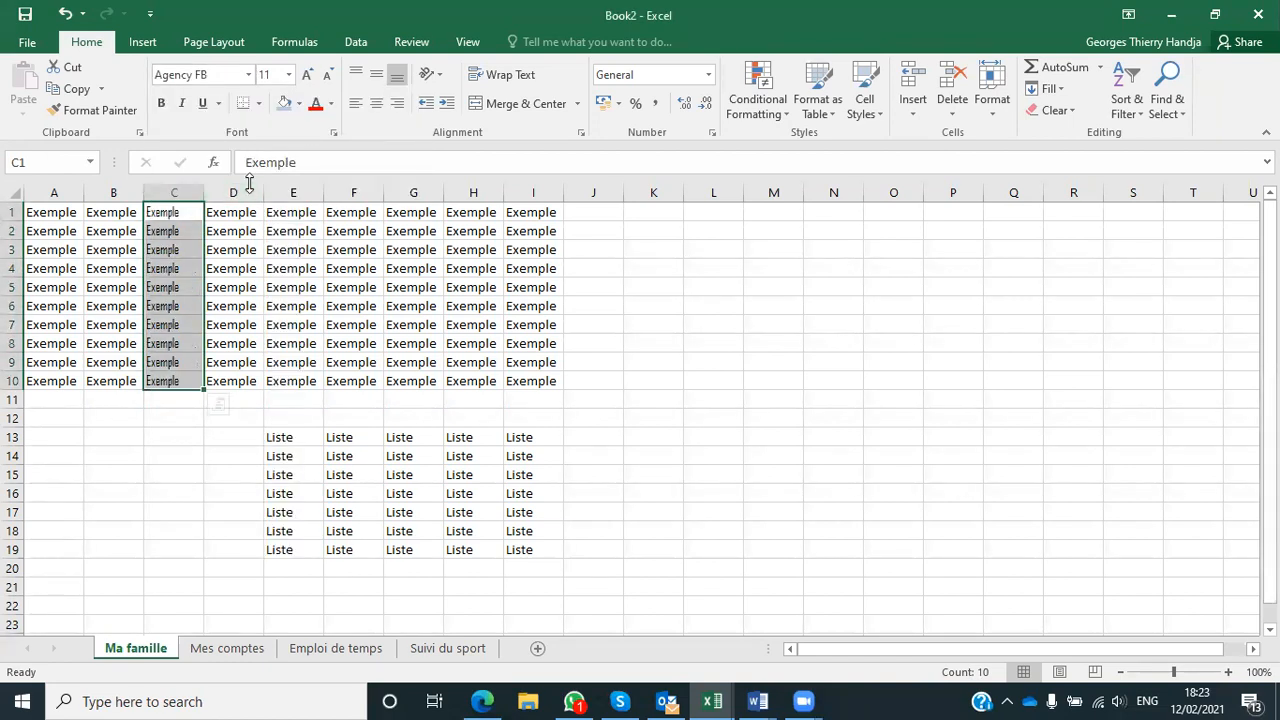
# Set the font size of cells C1 to C10 to 14 and compare them with the neighbouring columns.
pyautogui.click(288, 76)
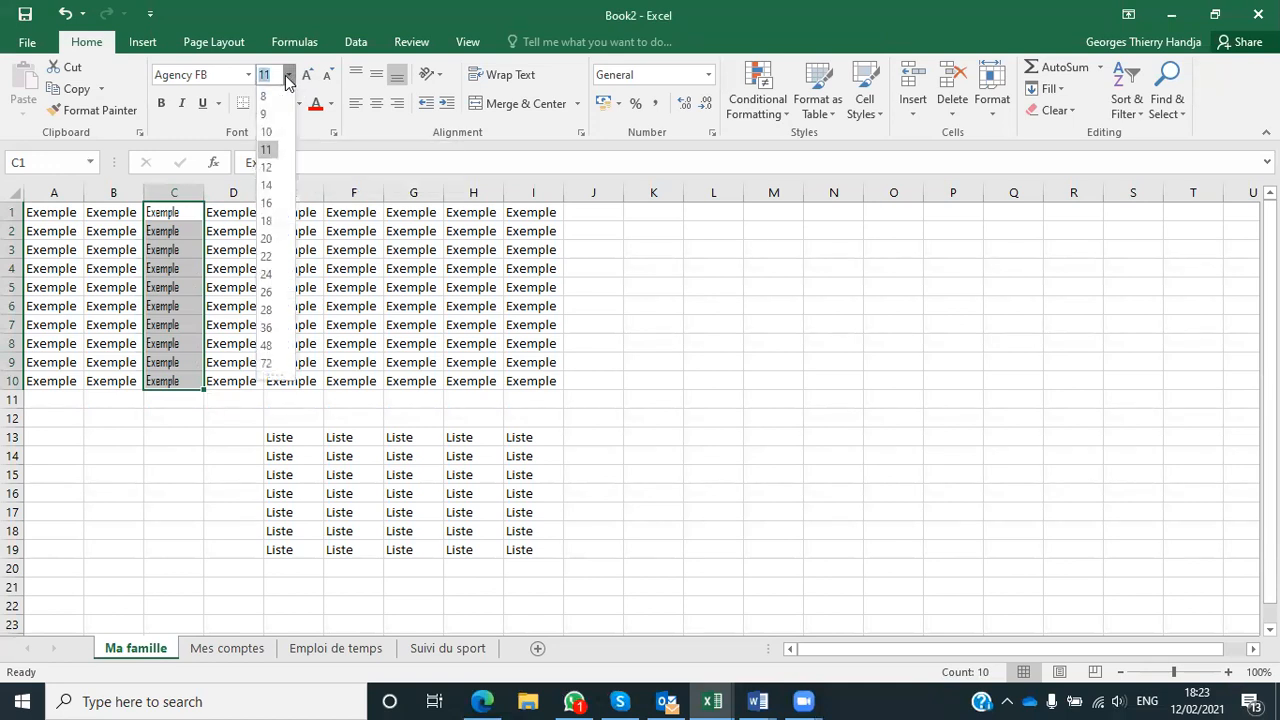
pyautogui.click(270, 184)
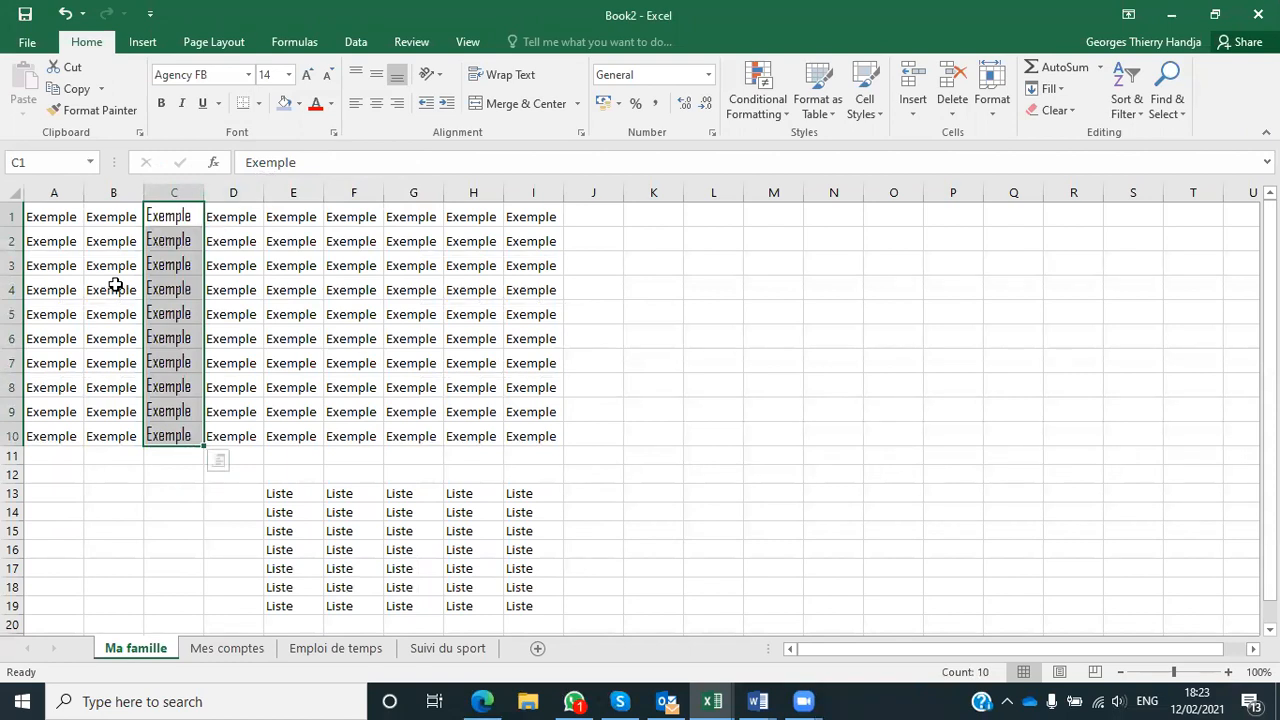
pyautogui.click(238, 295)
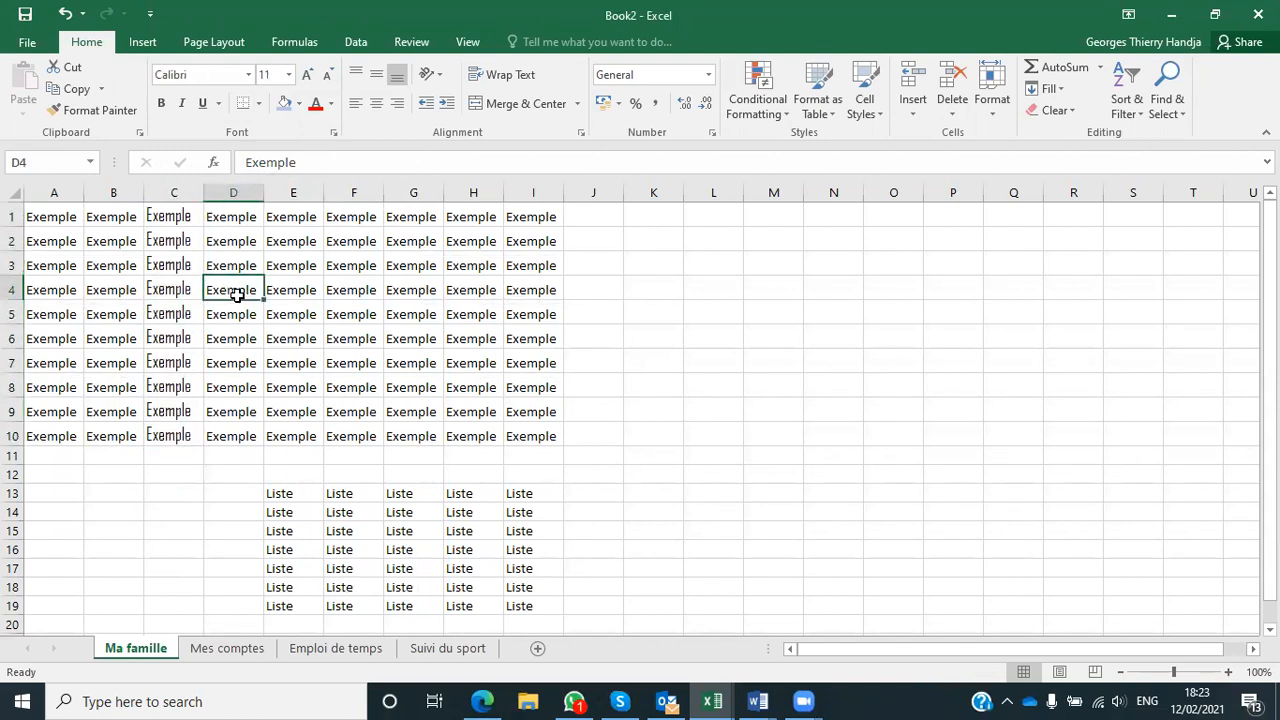
pyautogui.click(336, 318)
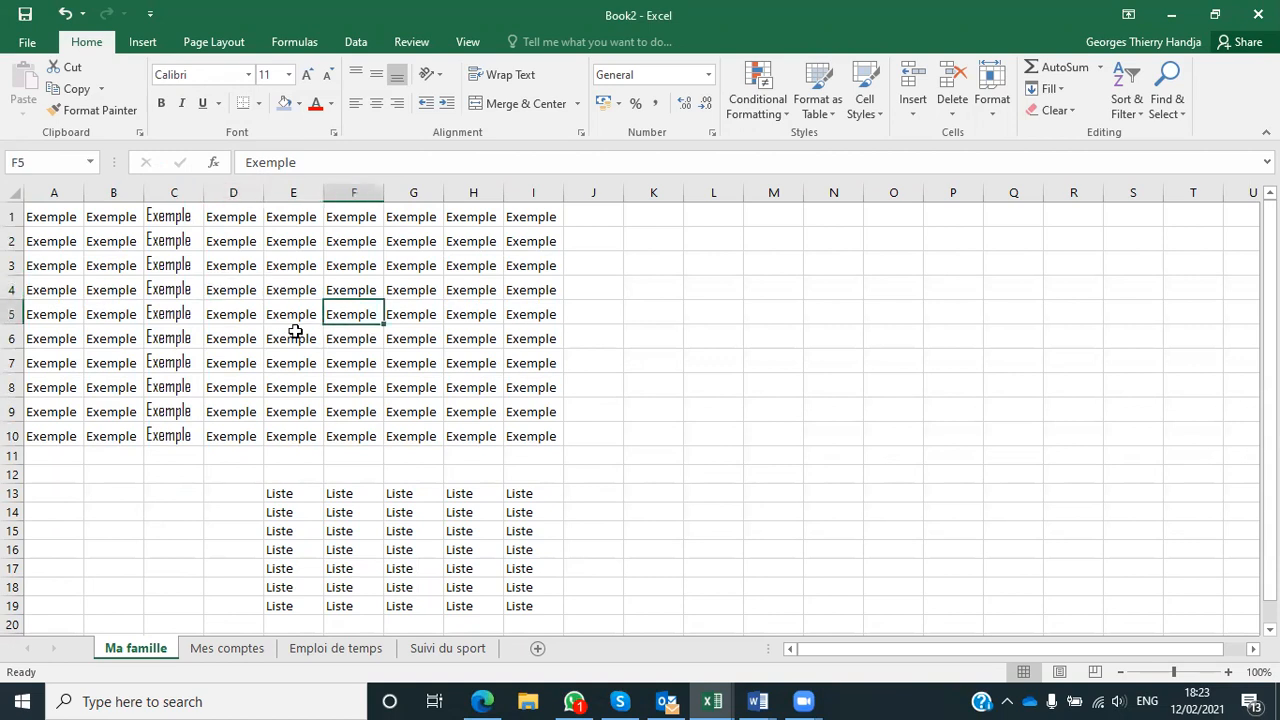
pyautogui.click(164, 216)
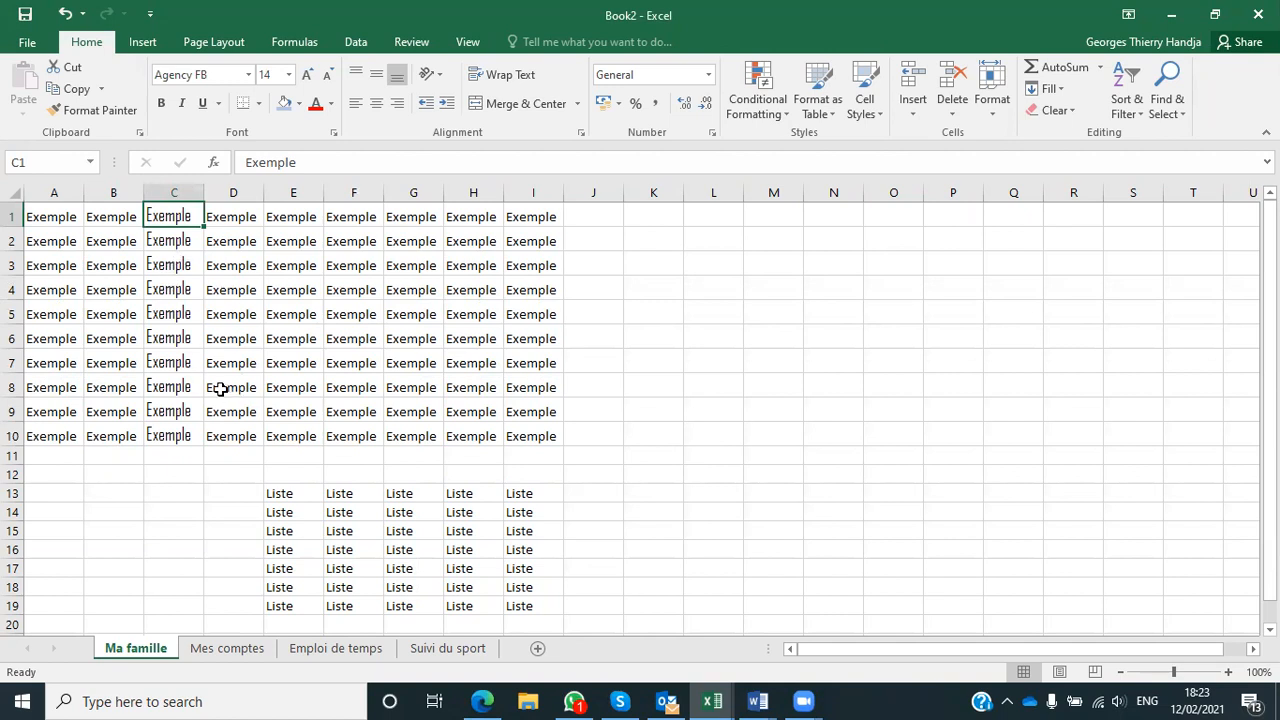
# Switch to the browser tutorial, go to the "manipulations de base (2/5)" page and read the section on changing the character size.
pyautogui.click(482, 701)
pyautogui.scroll(-3, 540, 467)
pyautogui.scroll(-2, 538, 467)
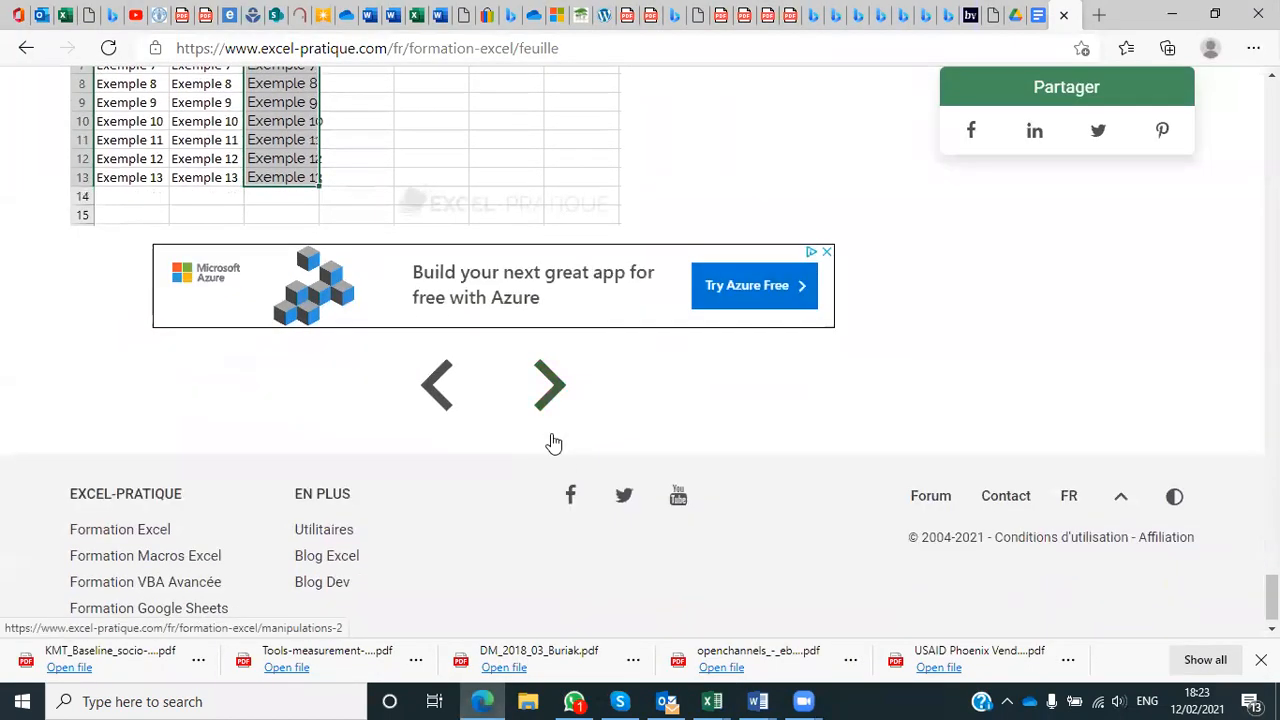
pyautogui.click(562, 394)
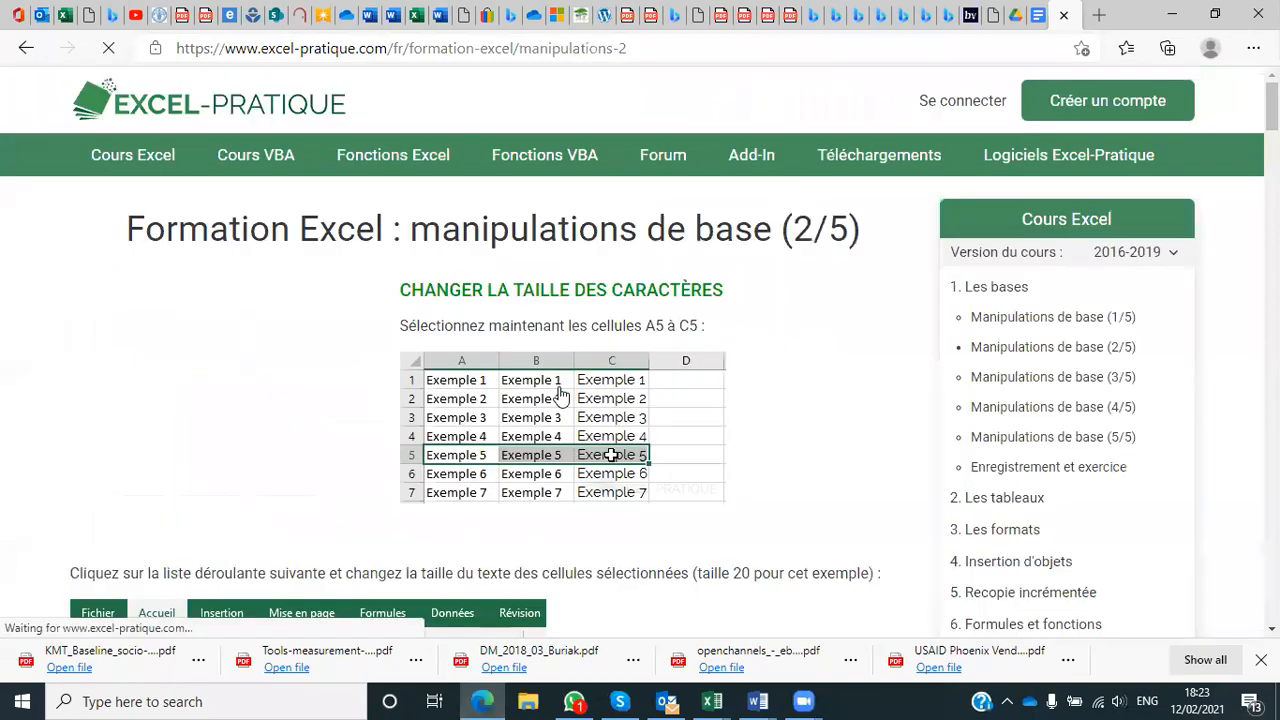
pyautogui.scroll(-3, 706, 466)
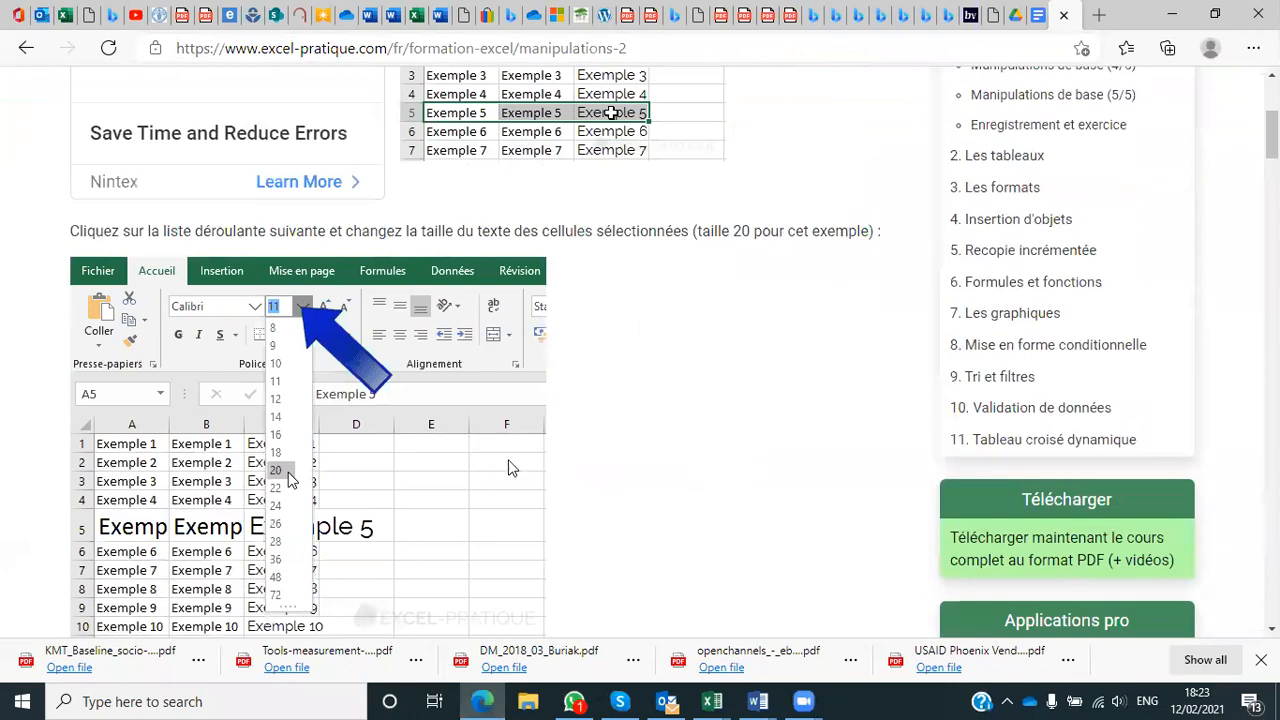
pyautogui.scroll(-3, 372, 507)
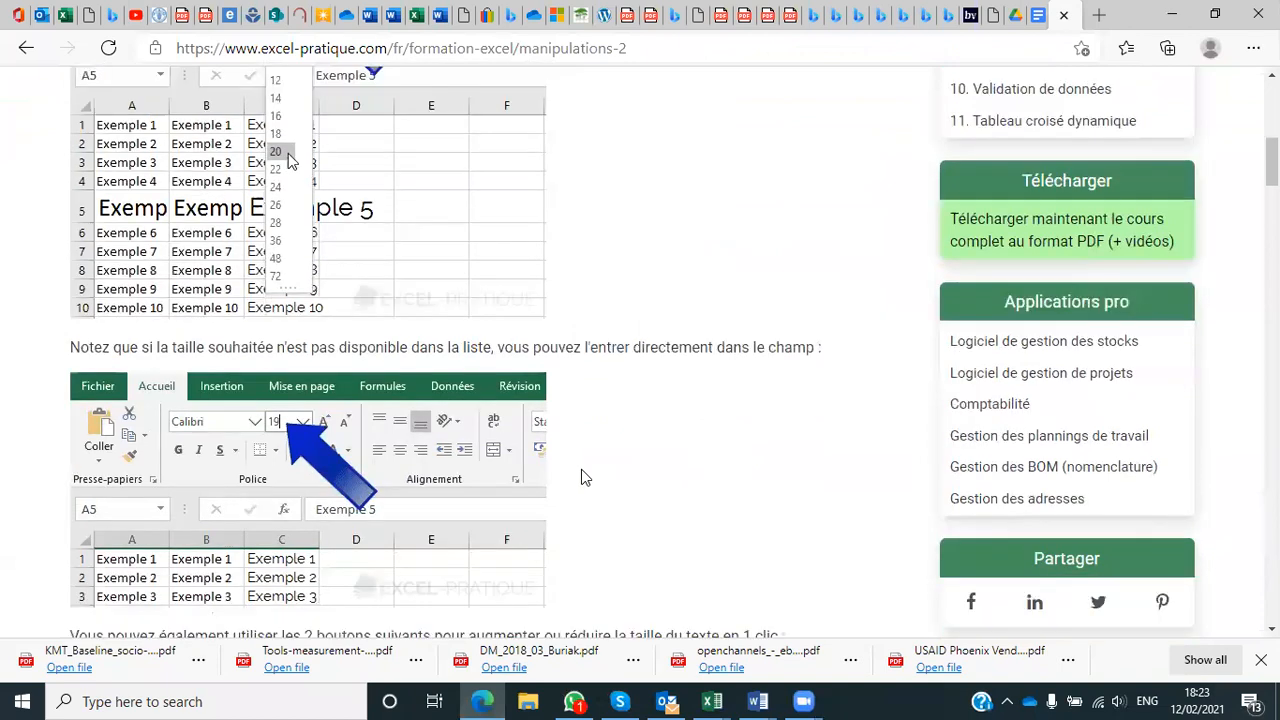
pyautogui.scroll(-3, 581, 469)
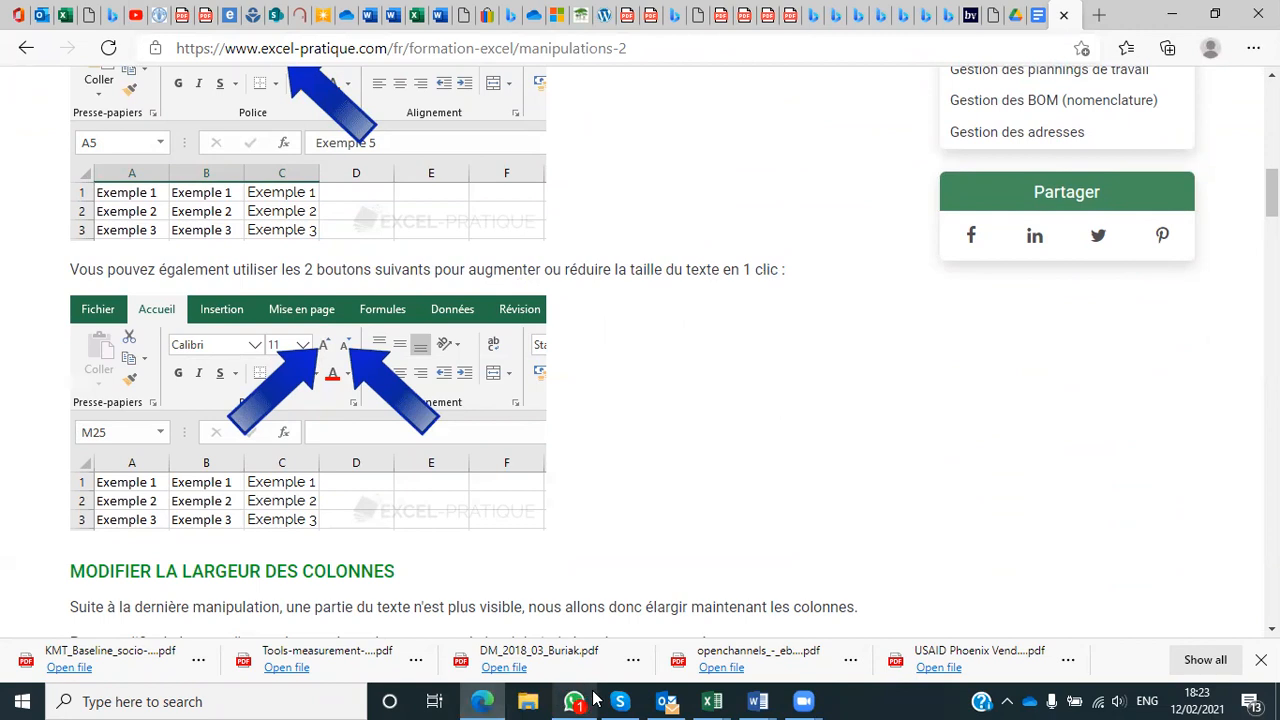
# Switch back to the Book2 workbook and increase the font size of cells E13 to E19 to 16.
pyautogui.click(706, 698)
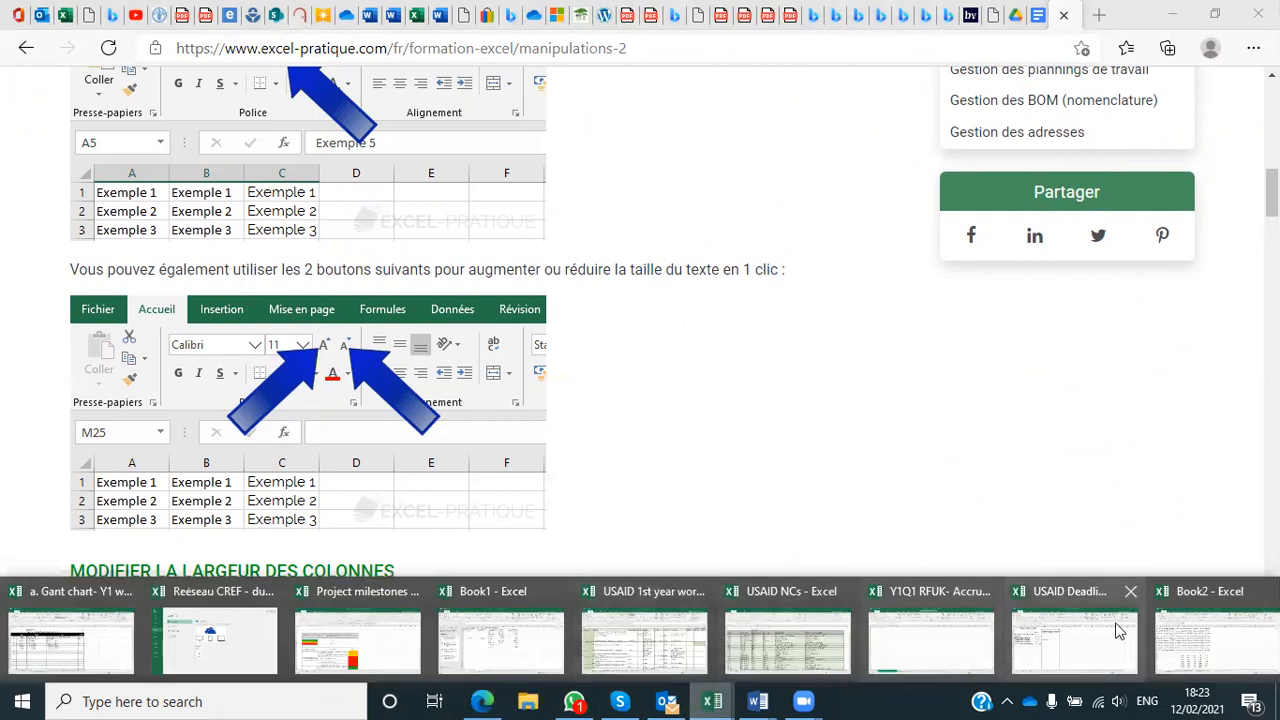
pyautogui.click(1232, 648)
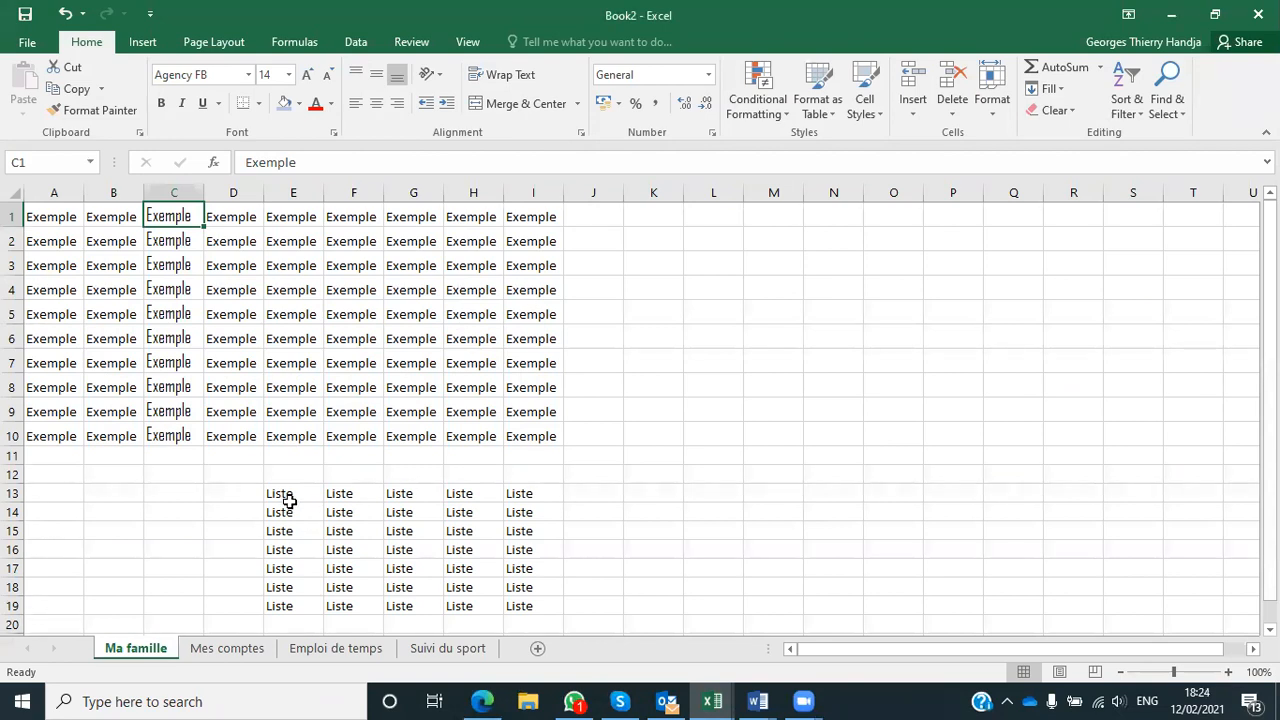
pyautogui.moveTo(289, 491); pyautogui.dragTo(310, 606)
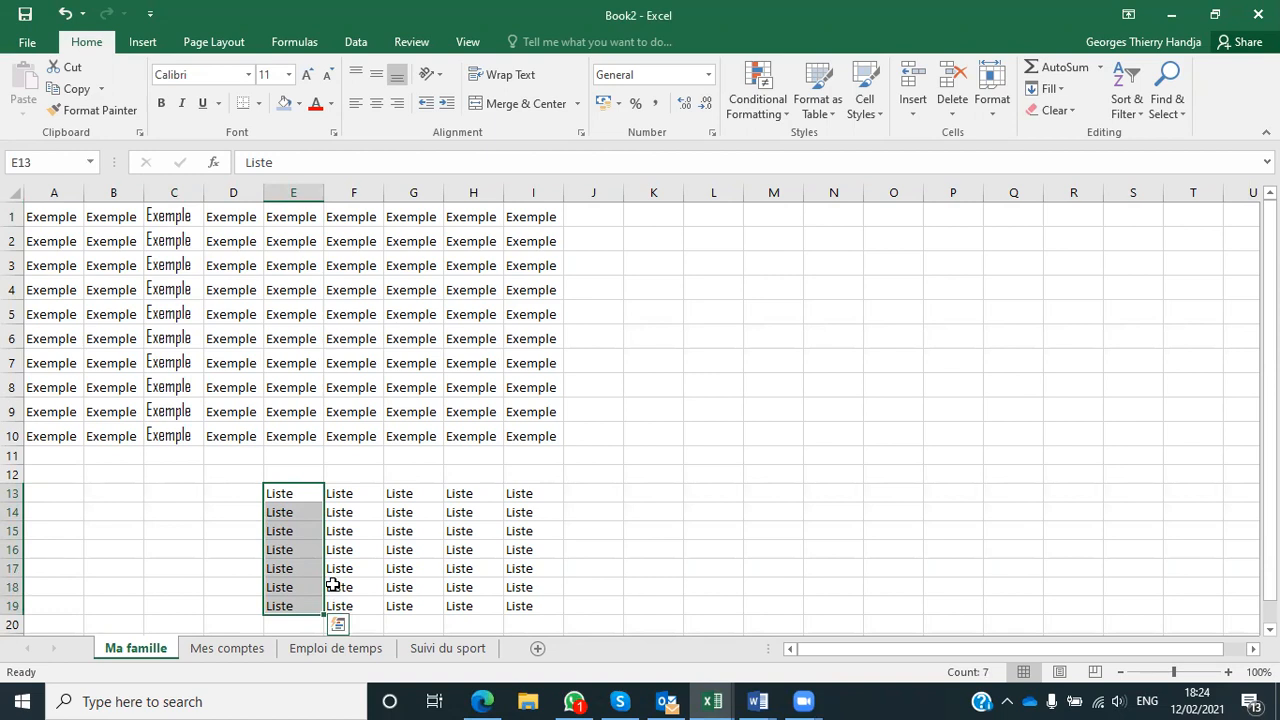
pyautogui.click(308, 76)
pyautogui.click(308, 76)
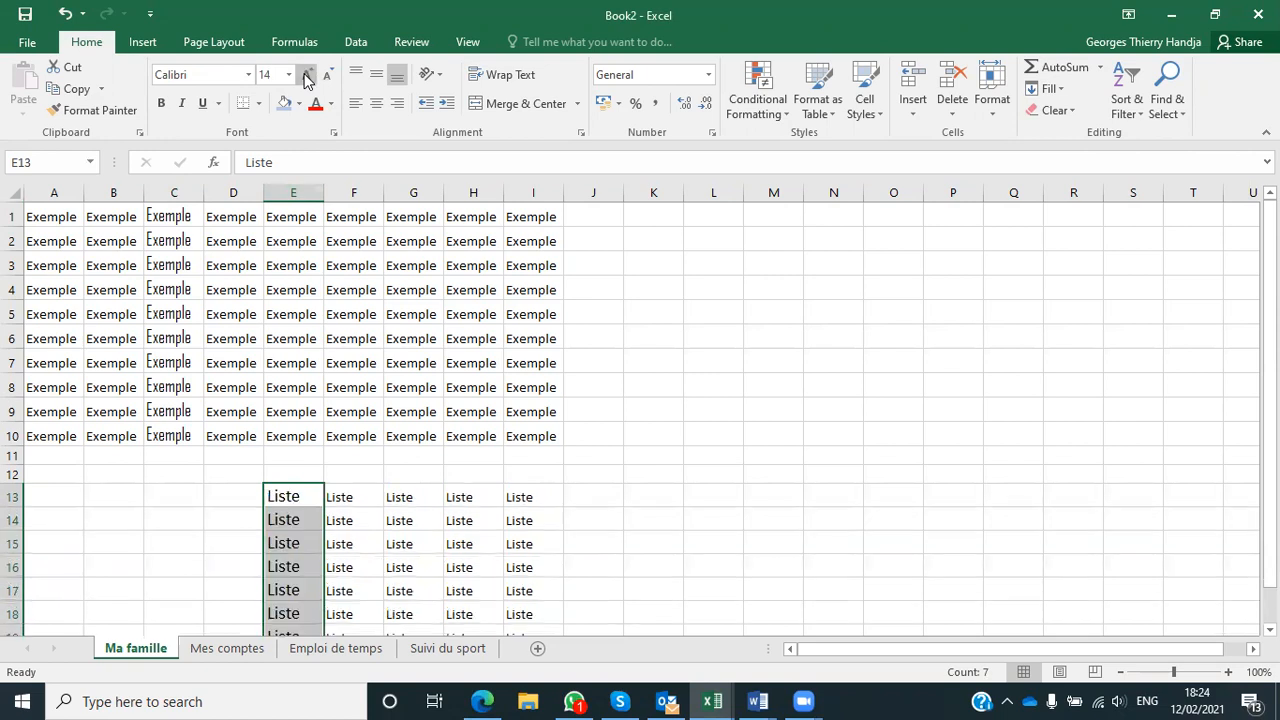
pyautogui.click(308, 76)
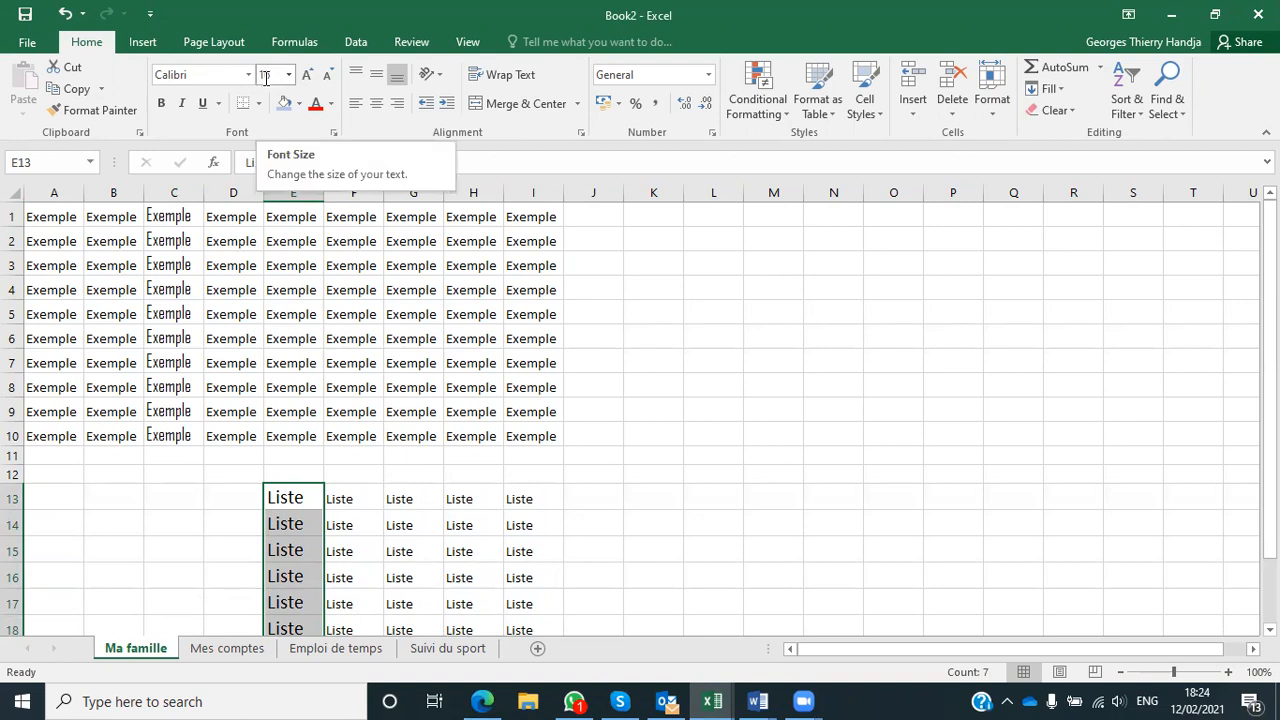
# Decrease the font size of the "Liste" text in cell F14 to 8.
pyautogui.click(360, 522)
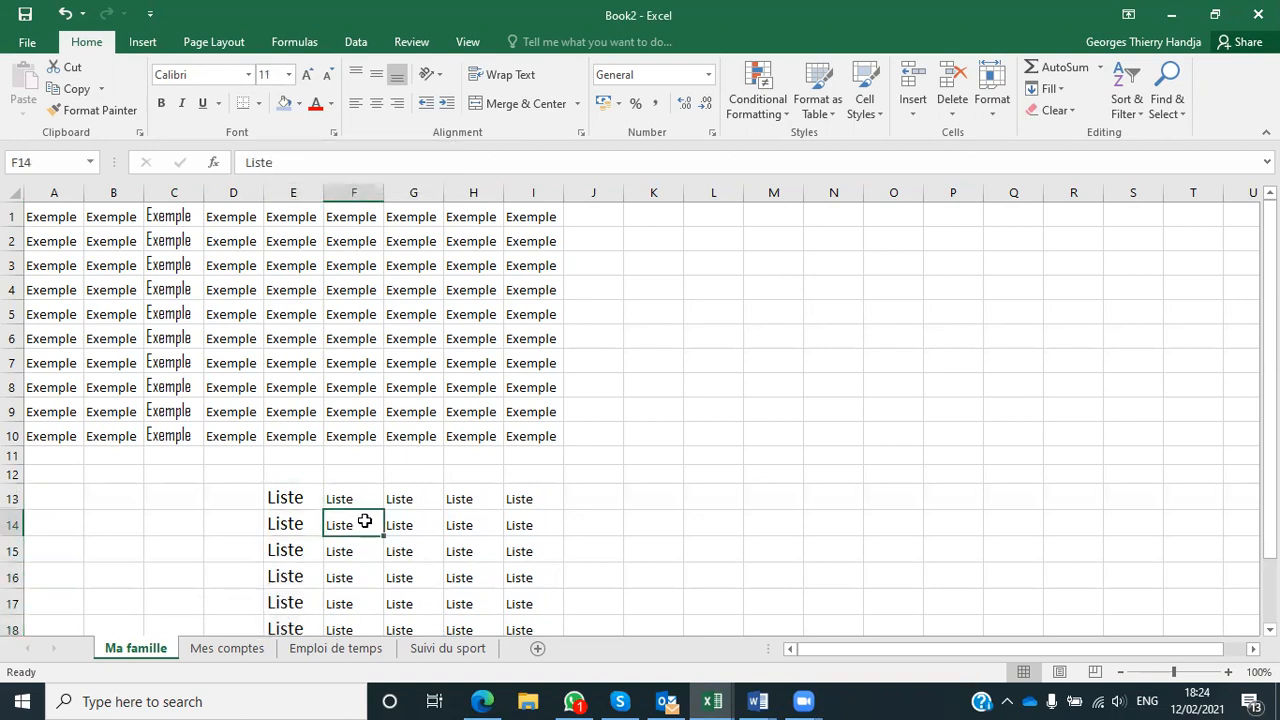
pyautogui.click(326, 79)
pyautogui.click(326, 79)
pyautogui.click(326, 79)
pyautogui.scroll(-1, 460, 484)
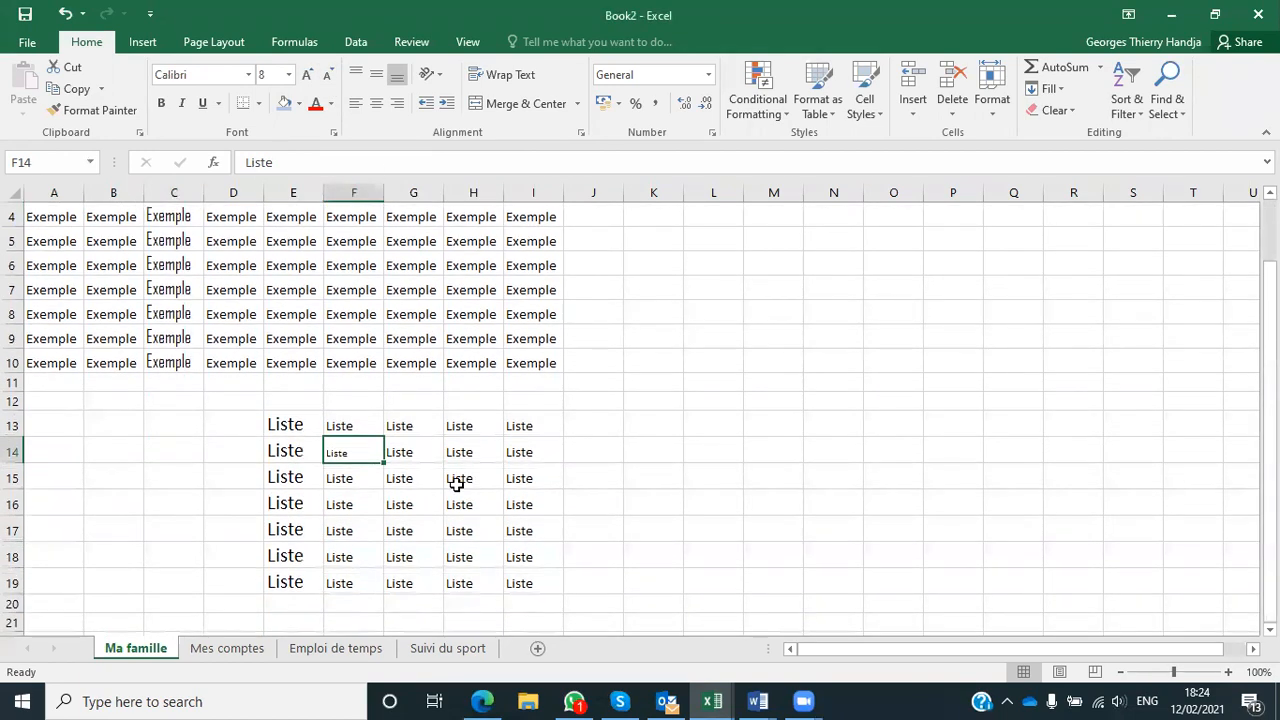
# Decrease the font size of cells F13 to I13 to 8.
pyautogui.click(365, 426)
pyautogui.moveTo(385, 426); pyautogui.dragTo(517, 426)
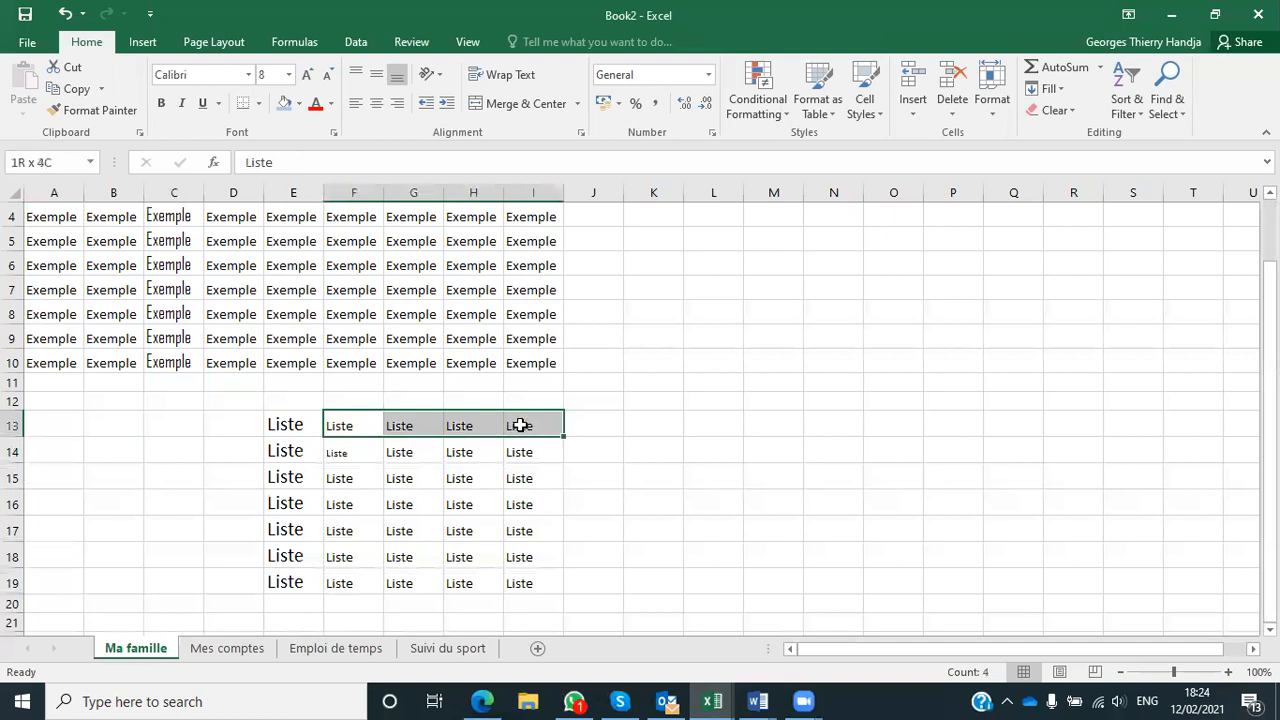
pyautogui.click(327, 76)
pyautogui.click(327, 76)
pyautogui.click(327, 76)
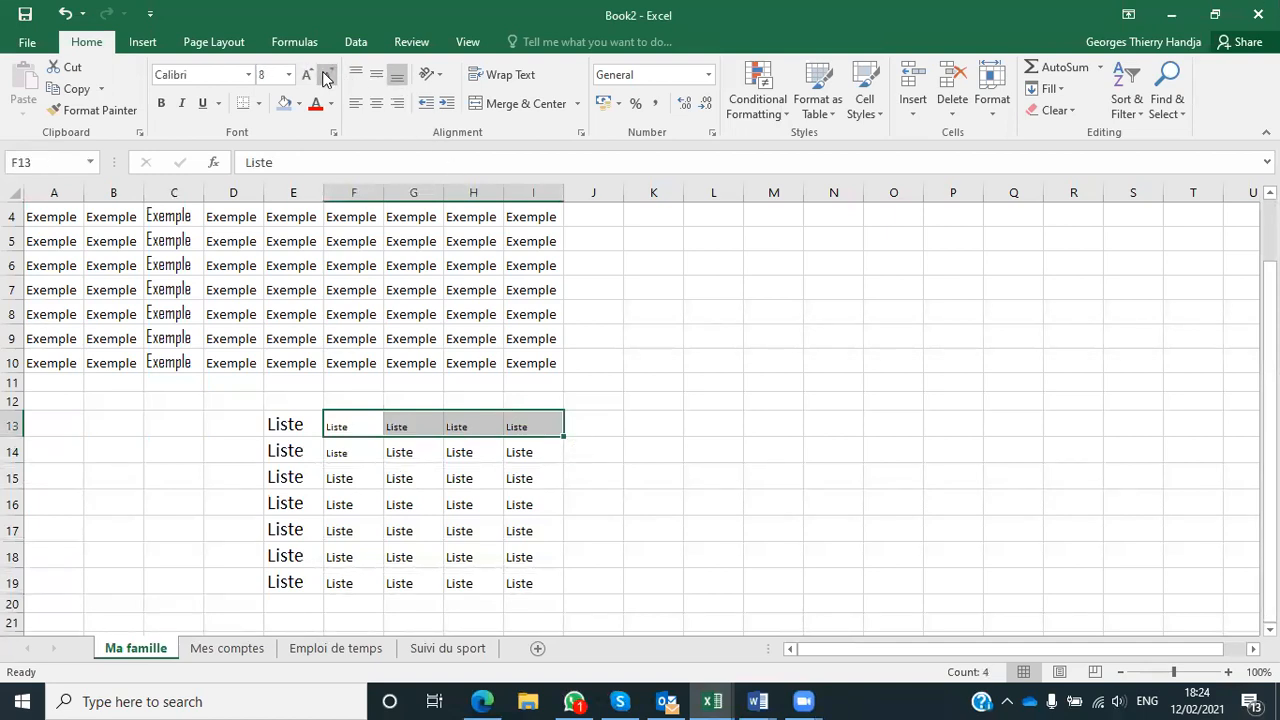
# Try one-step increases and decreases of the font size on the range G14:I19, ending at size 16.
pyautogui.click(390, 477)
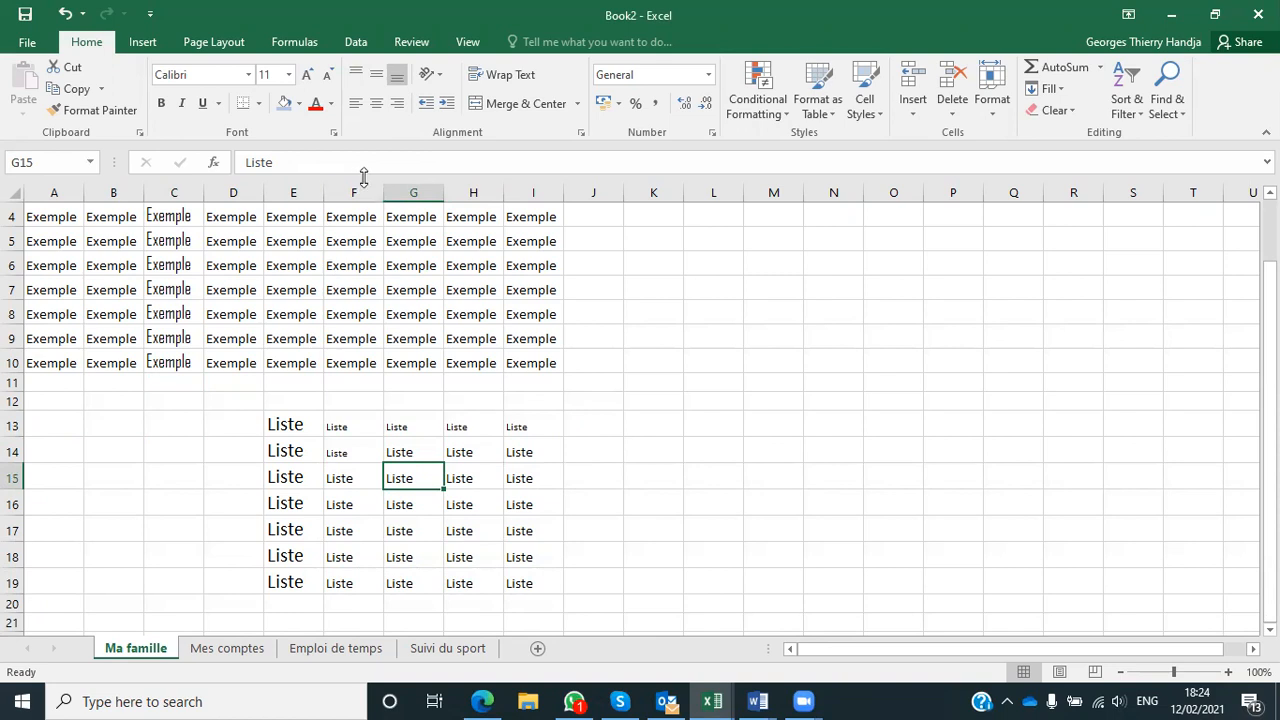
pyautogui.moveTo(387, 453); pyautogui.dragTo(531, 586)
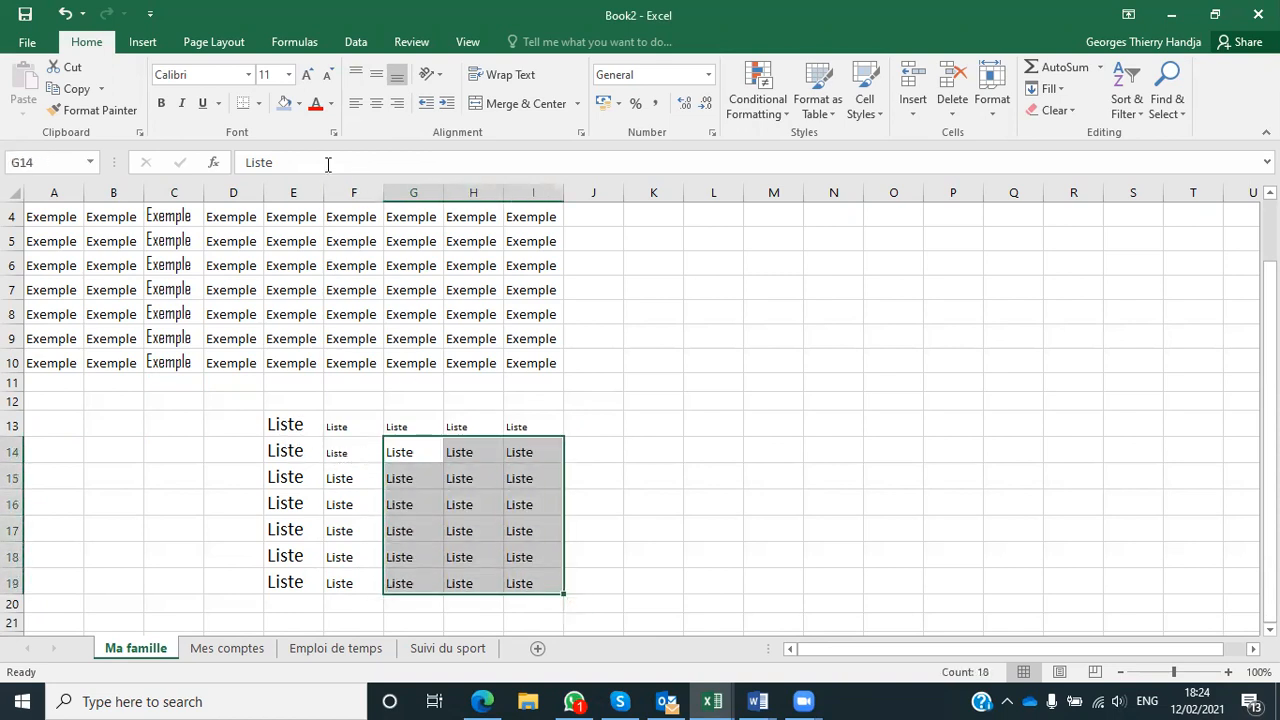
pyautogui.click(311, 75)
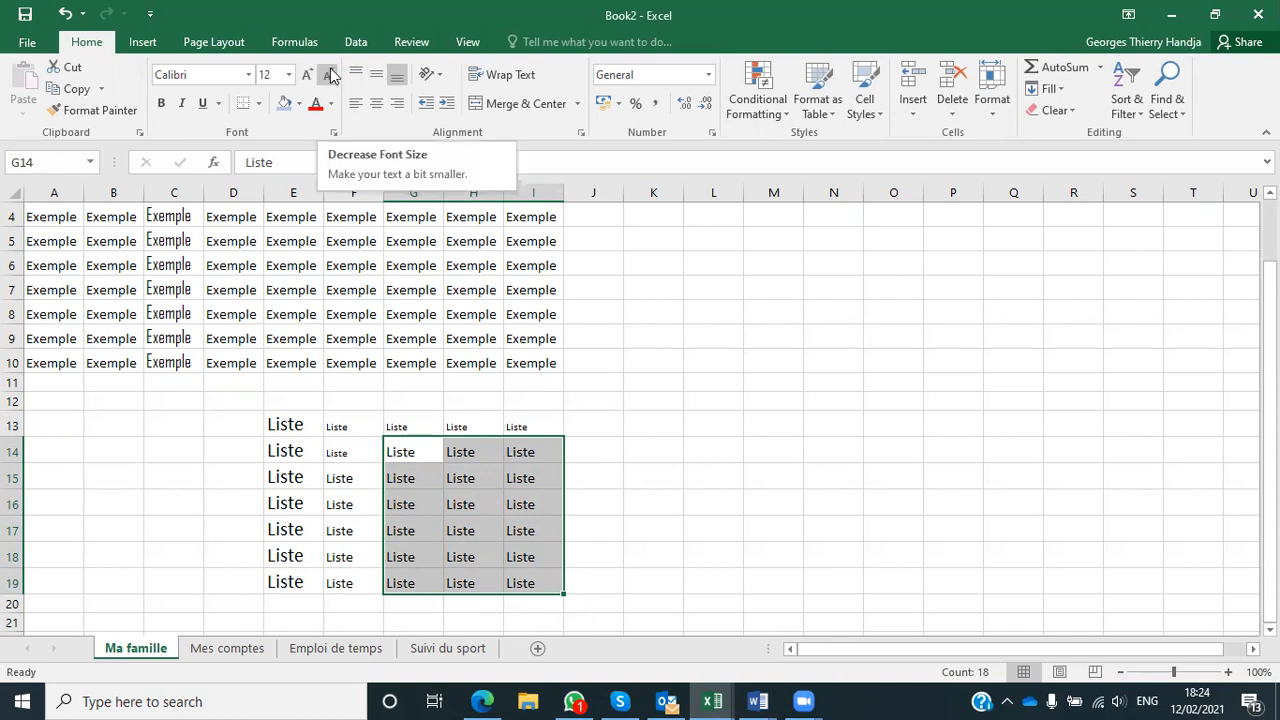
pyautogui.click(330, 75)
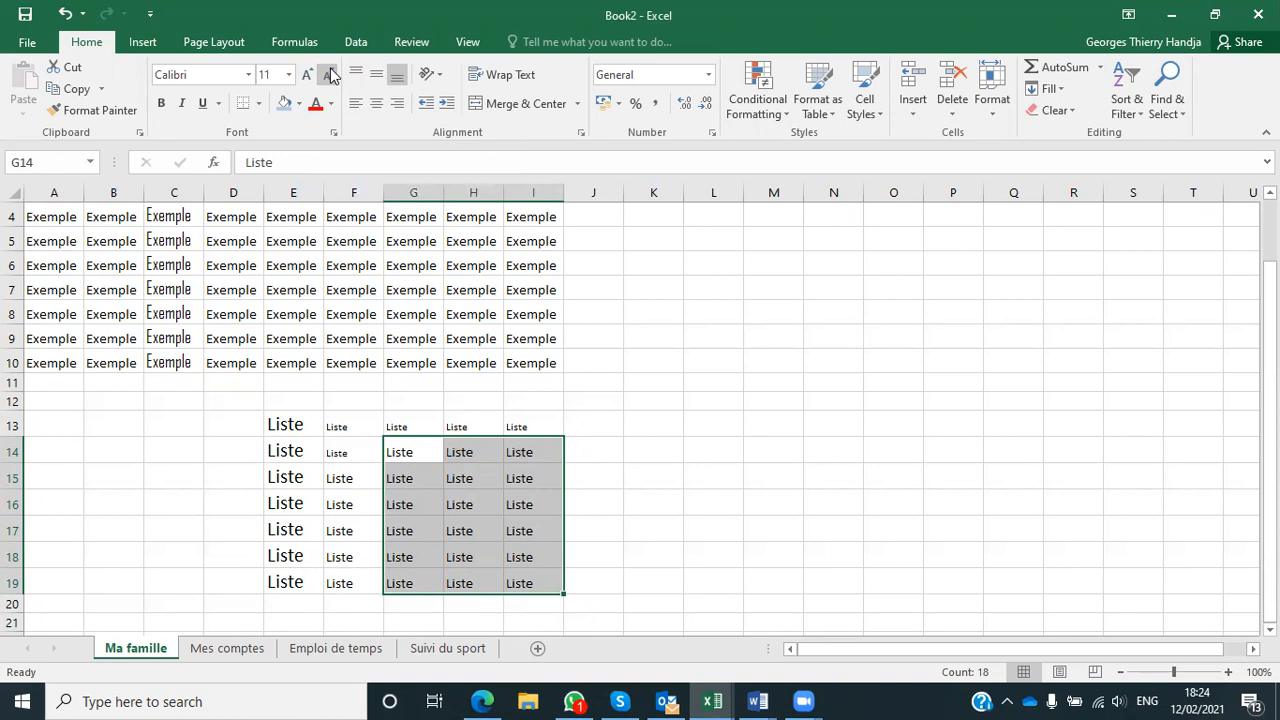
pyautogui.click(328, 77)
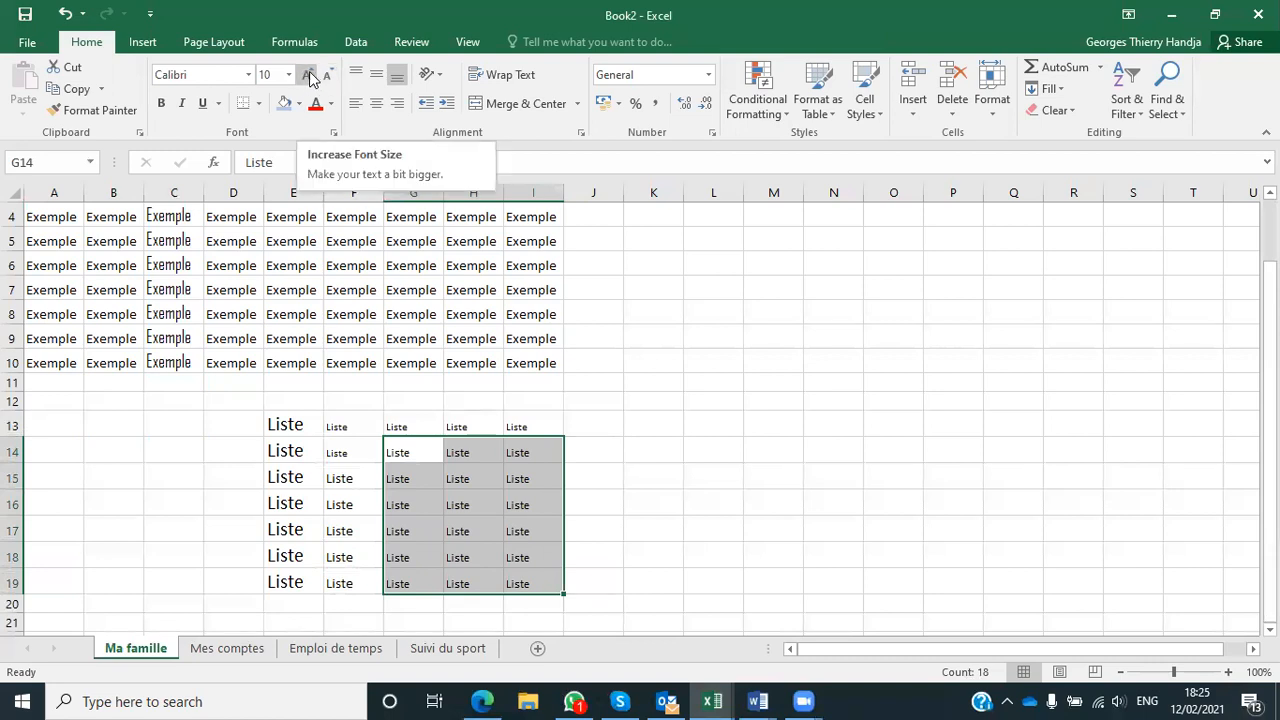
pyautogui.click(308, 78)
pyautogui.click(307, 80)
pyautogui.click(307, 80)
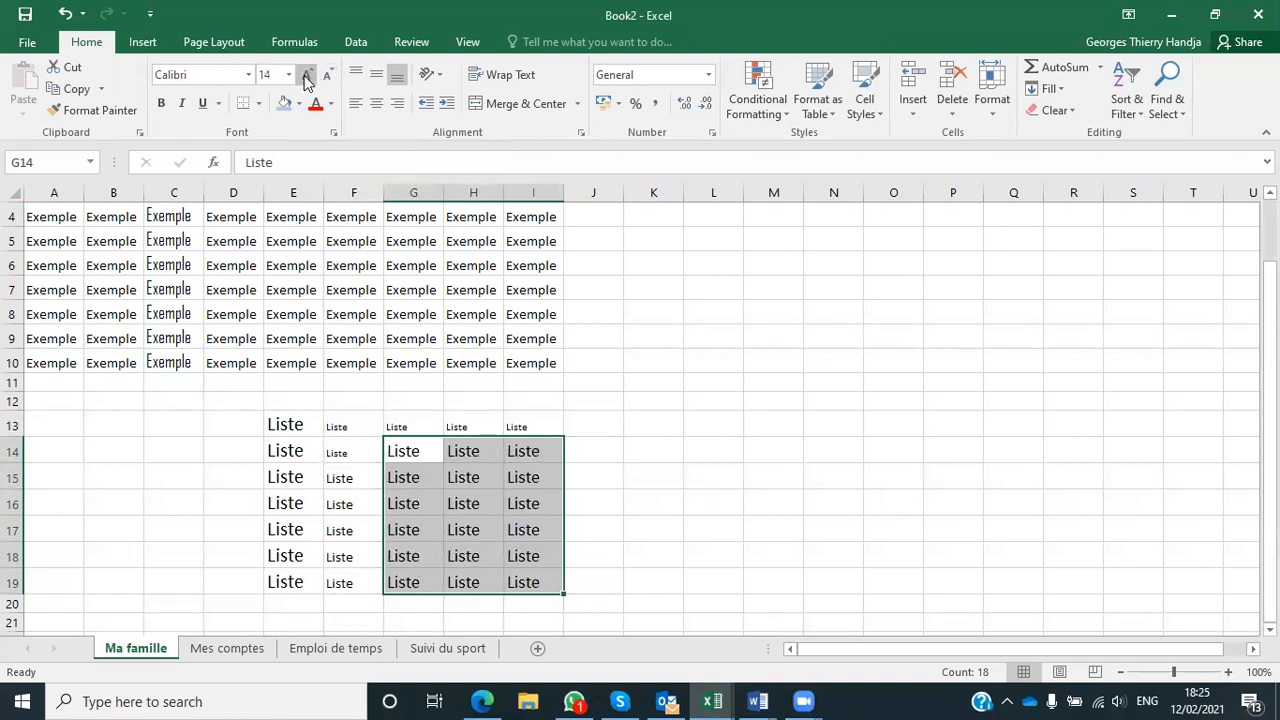
pyautogui.click(307, 80)
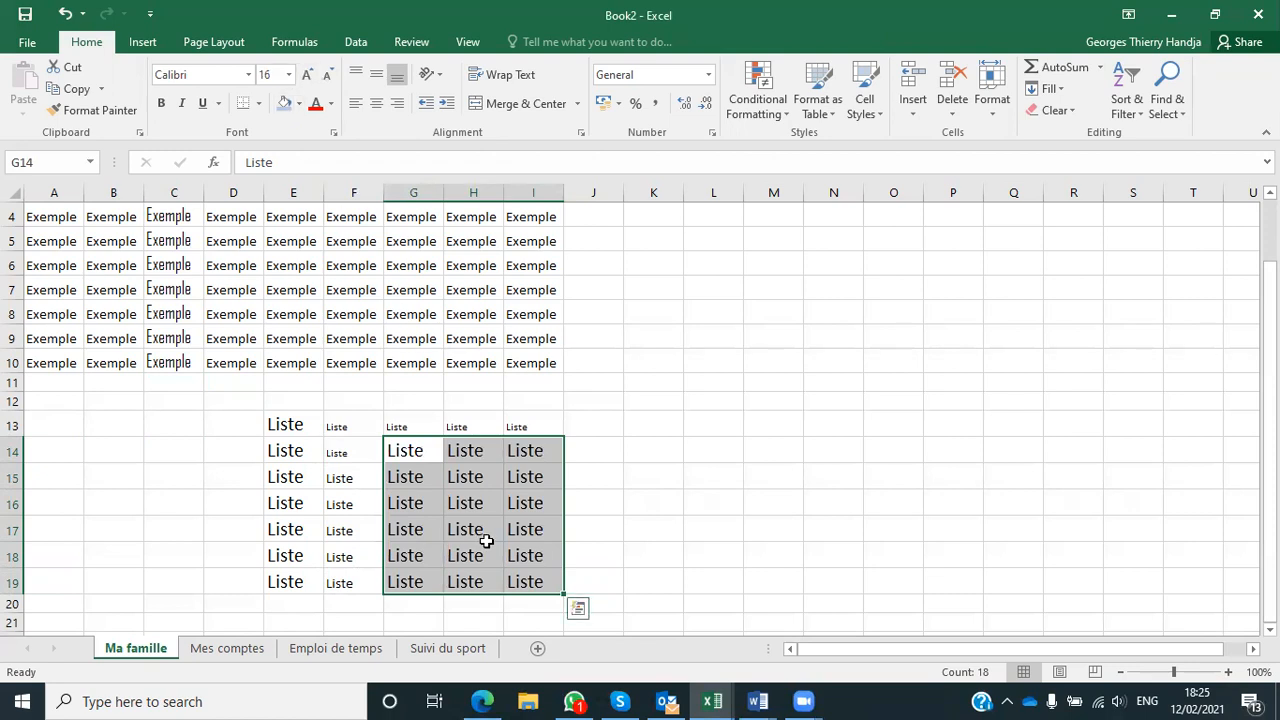
# Step the font size of cell F15 up and down, view the list of sizes, and finish at size 16.
pyautogui.click(355, 483)
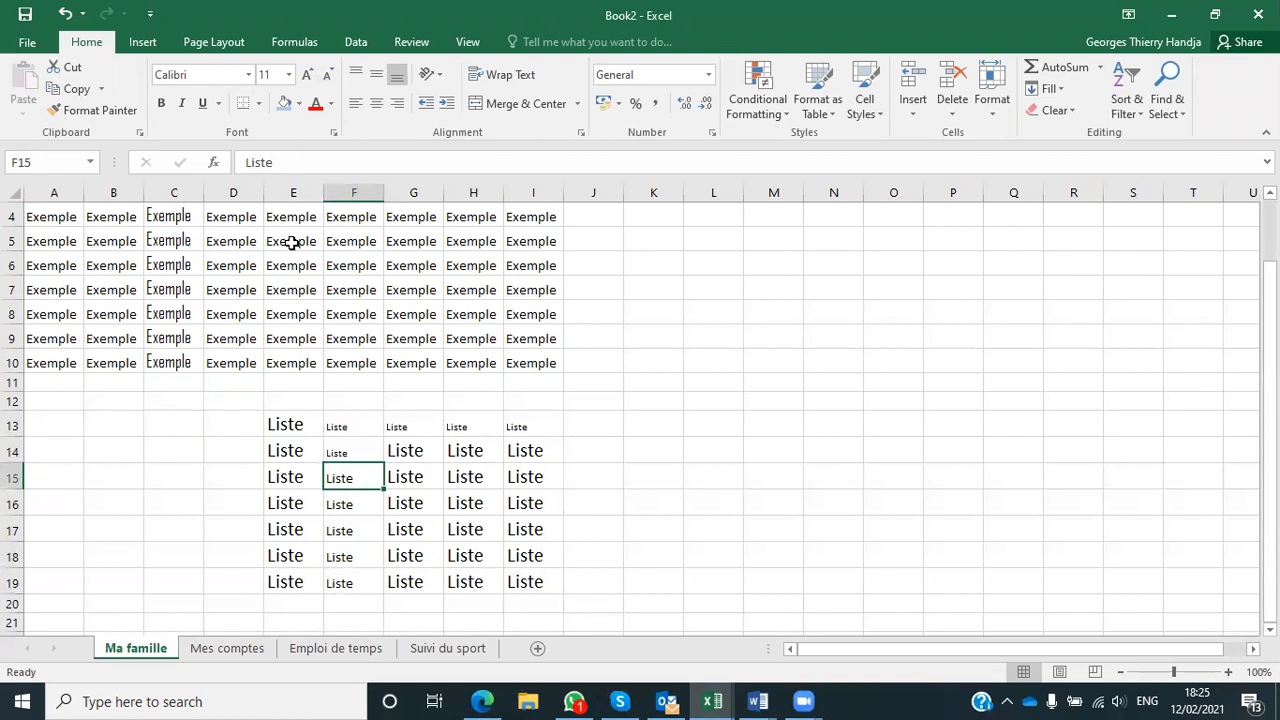
pyautogui.click(308, 76)
pyautogui.click(326, 77)
pyautogui.click(307, 76)
pyautogui.click(327, 77)
pyautogui.click(290, 76)
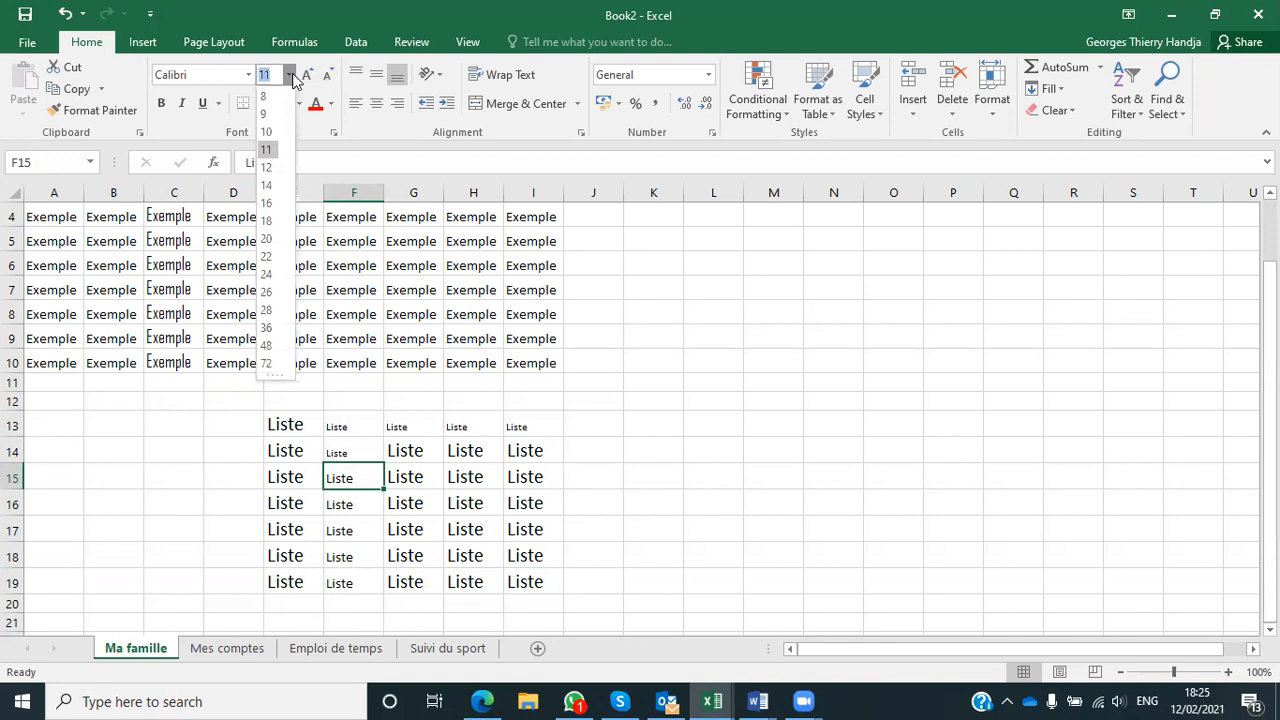
pyautogui.click(308, 76)
pyautogui.click(308, 76)
pyautogui.click(308, 76)
# Switch to the browser tutorial and read the section "Modifier la largeur des colonnes" on changing column width.
pyautogui.click(480, 701)
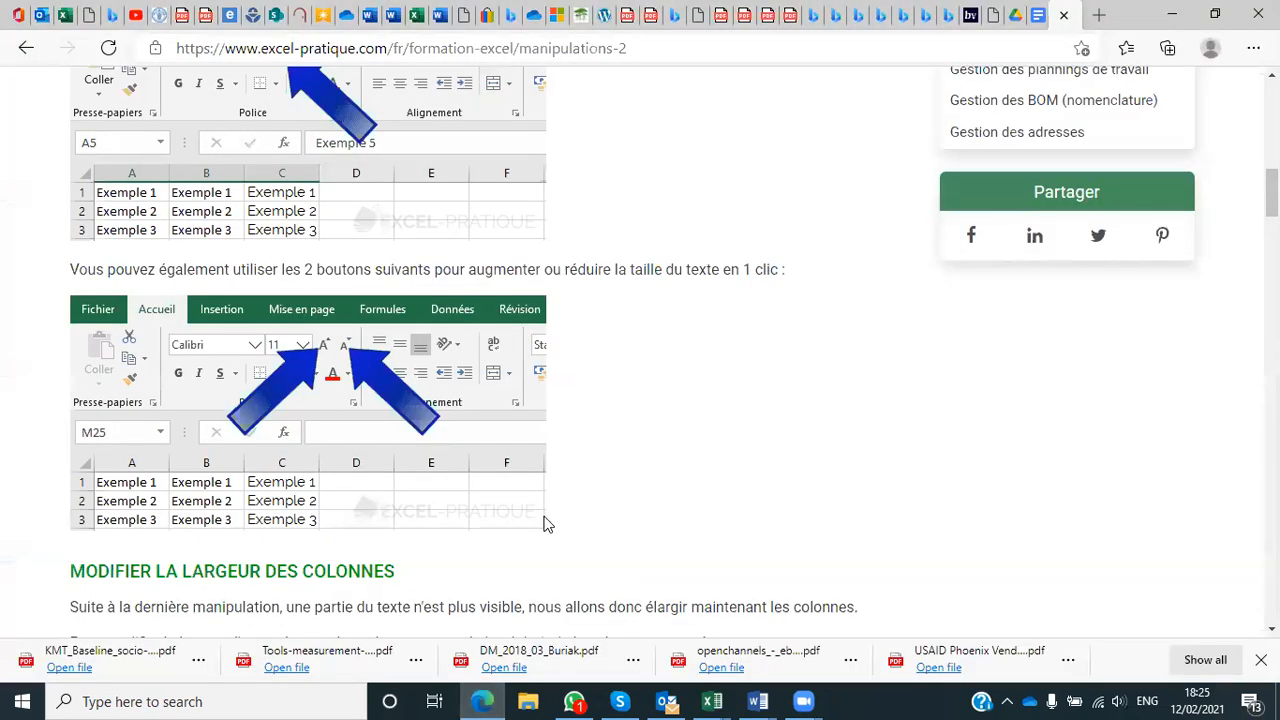
pyautogui.scroll(-3, 543, 515)
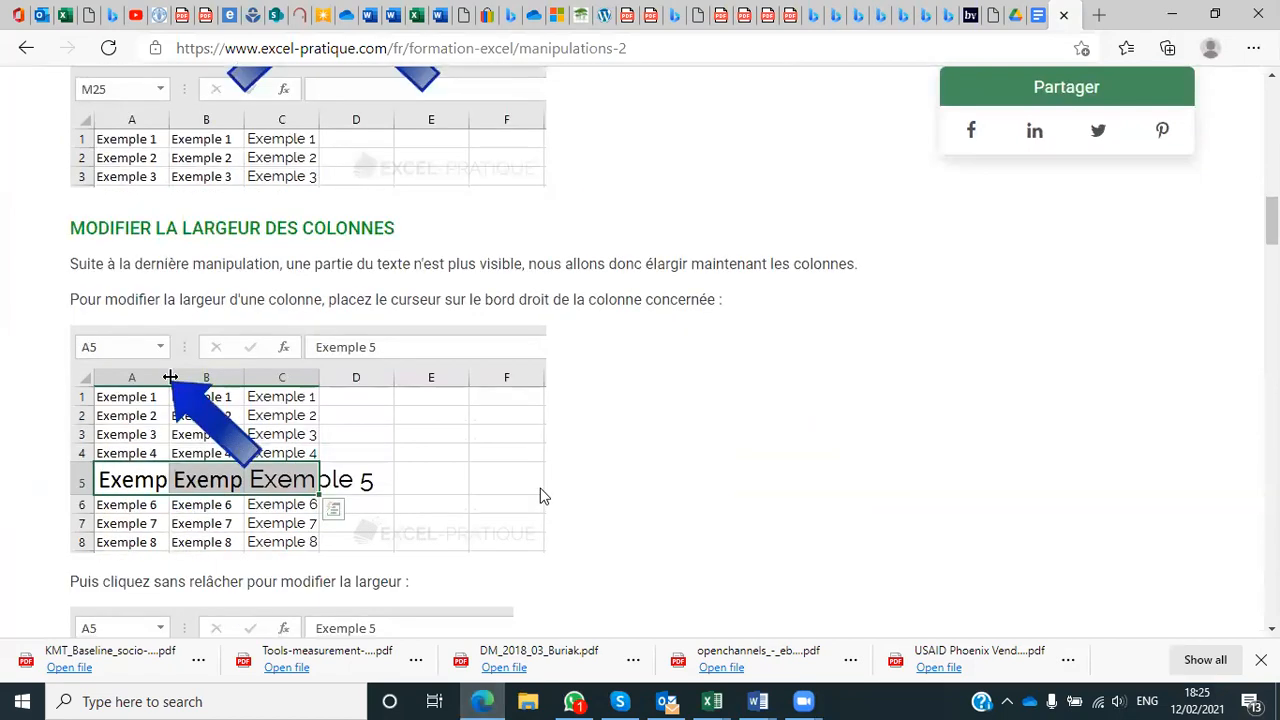
pyautogui.scroll(-2, 540, 490)
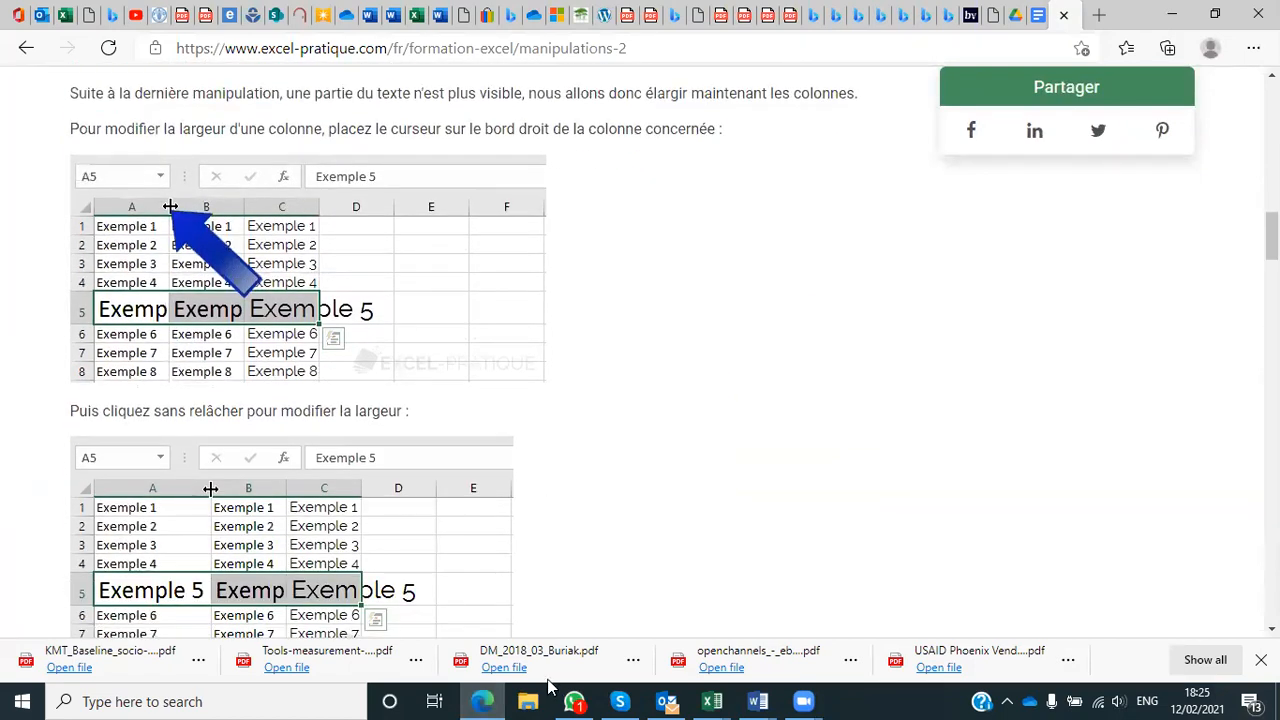
# Switch back to the Book2 workbook and enter "LISTE DES ETUDIANTS DE NOTRE ETABLISSEMENT" in cell K4.
pyautogui.click(712, 701)
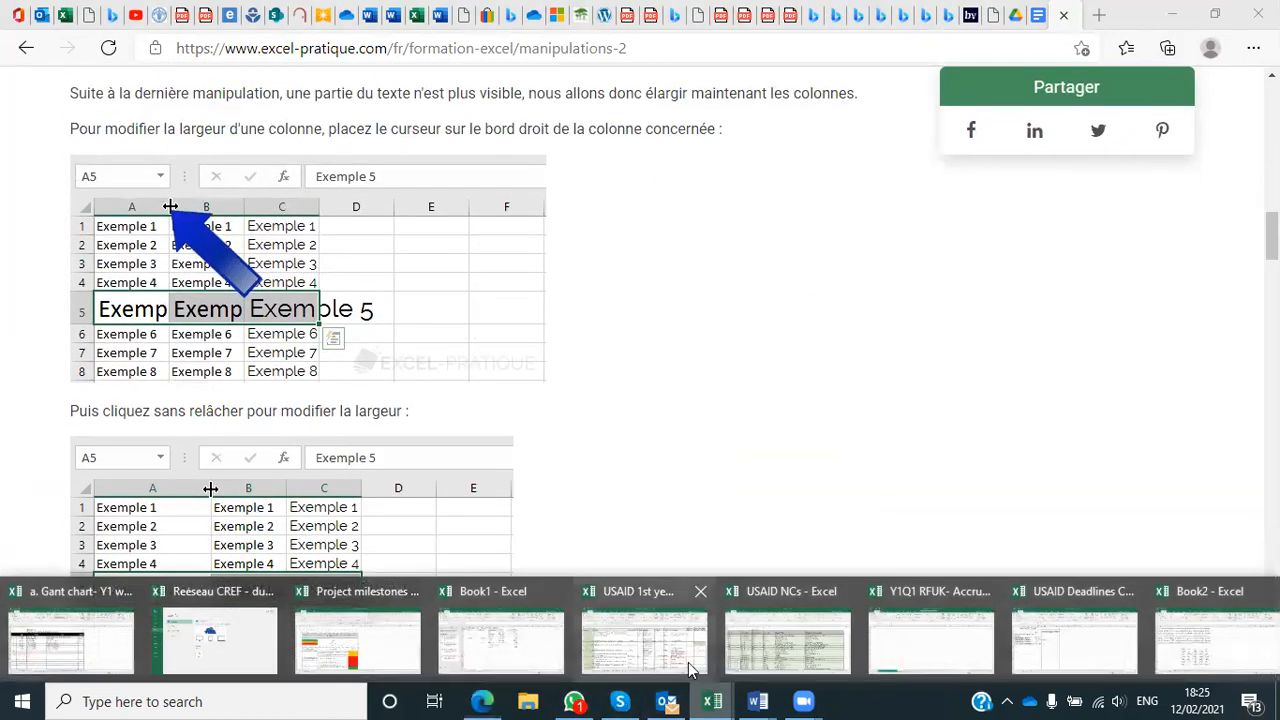
pyautogui.click(1210, 645)
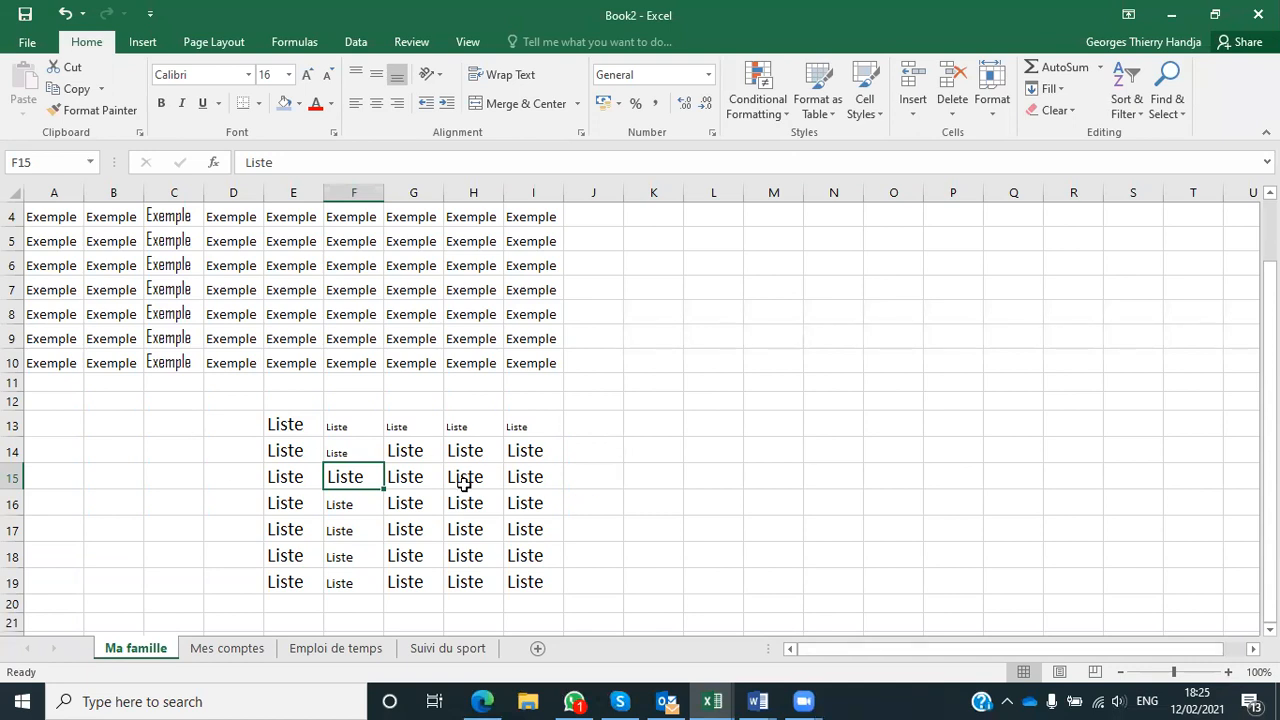
pyautogui.click(646, 217)
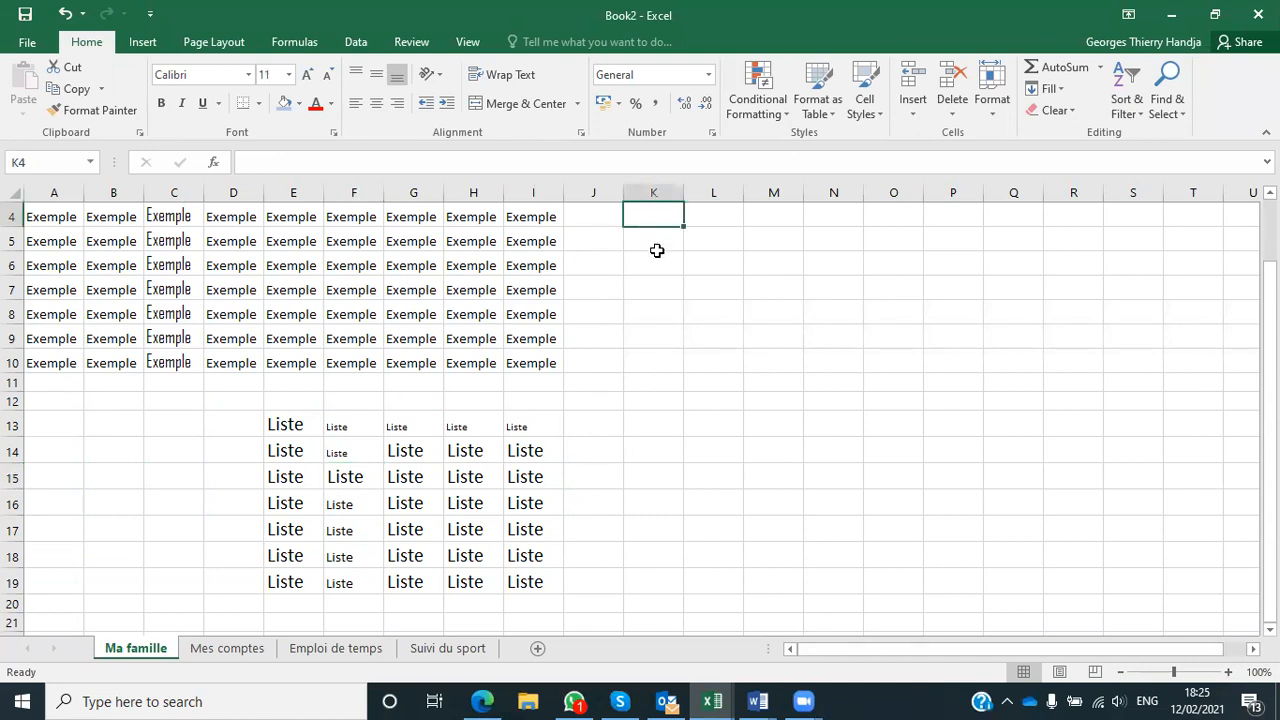
pyautogui.write('LA')
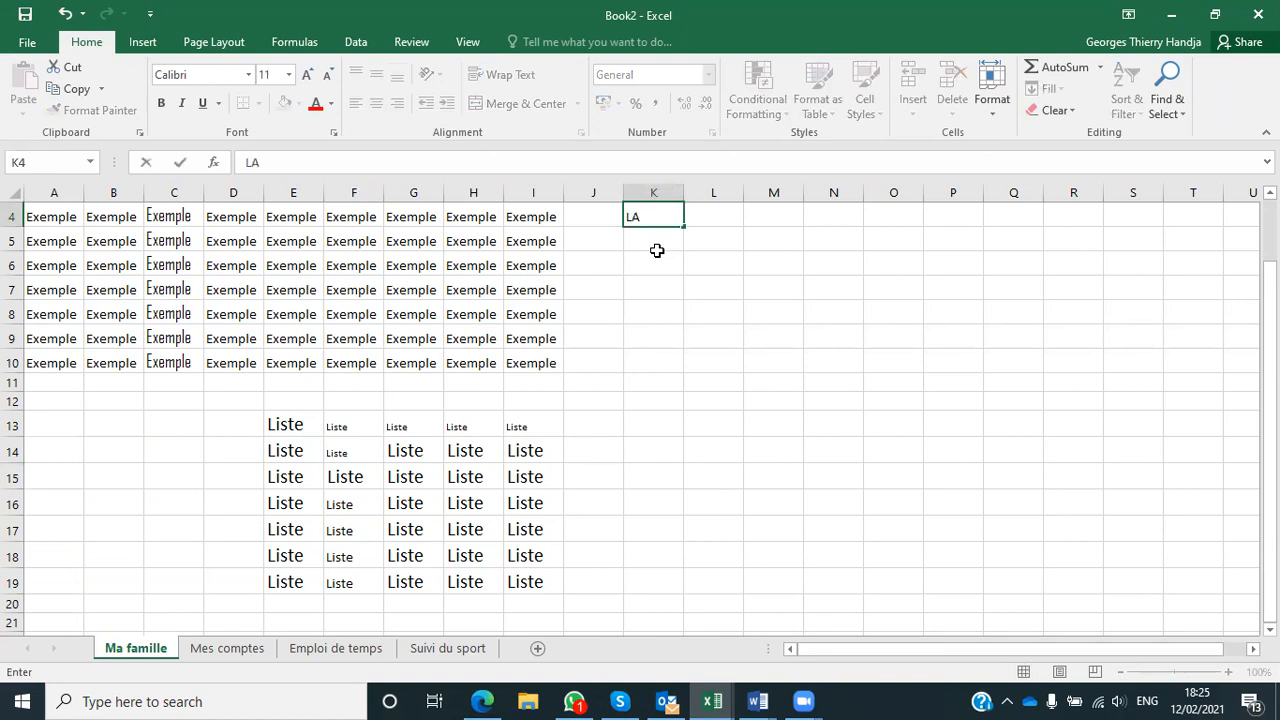
pyautogui.press('BackSpace')
pyautogui.press('BackSpace')
pyautogui.write('LISTE DES ET')
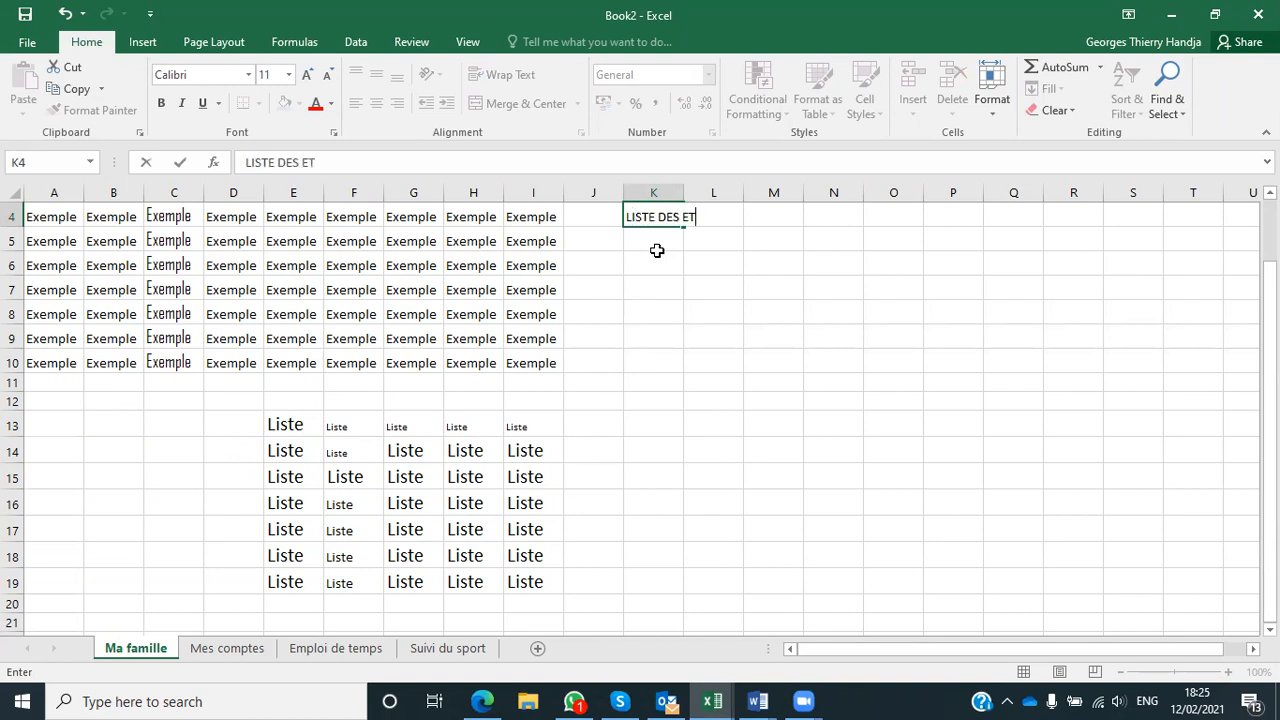
pyautogui.write('UDIANTS DE ')
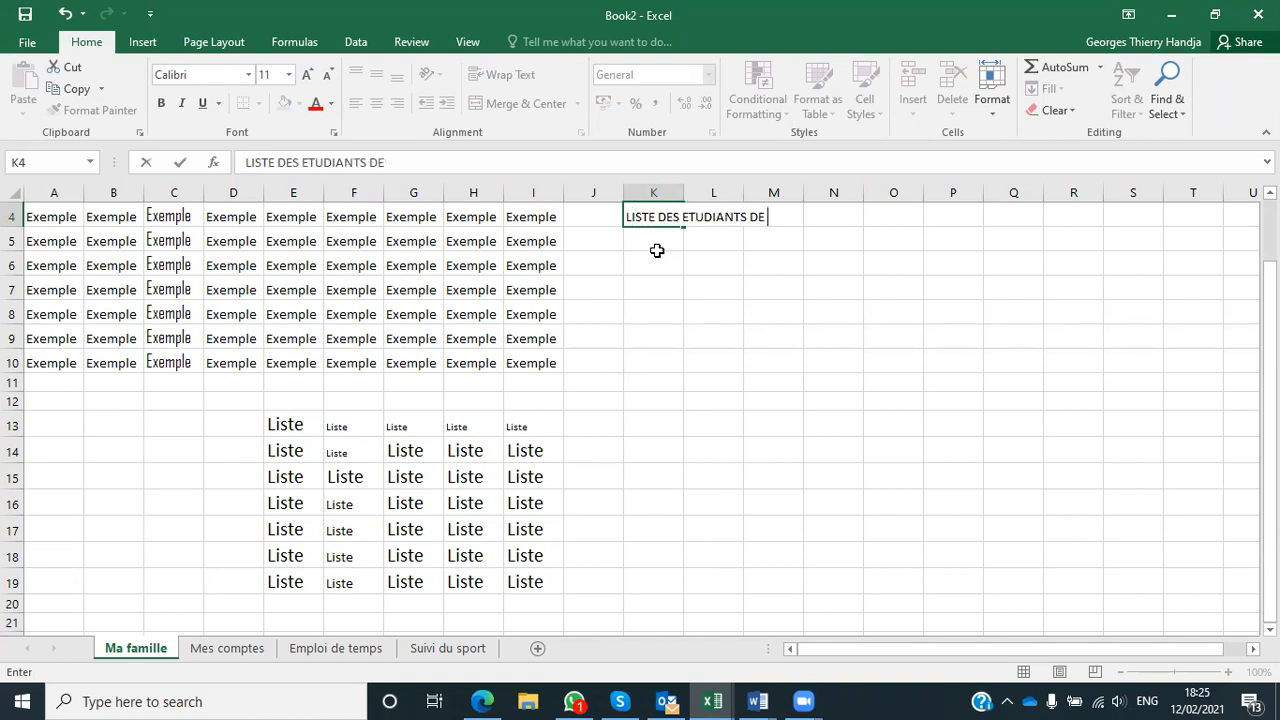
pyautogui.write('NOTRE ETABLE')
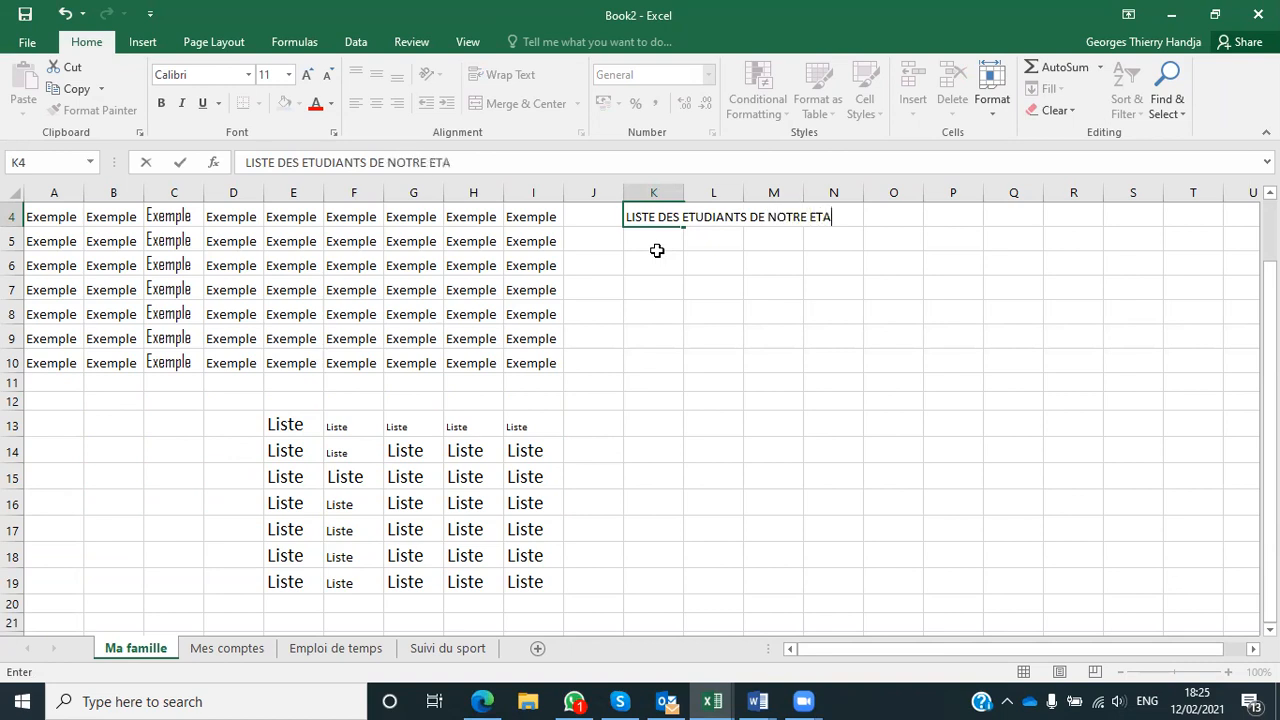
pyautogui.press('BackSpace')
pyautogui.write('ISSEMENT')
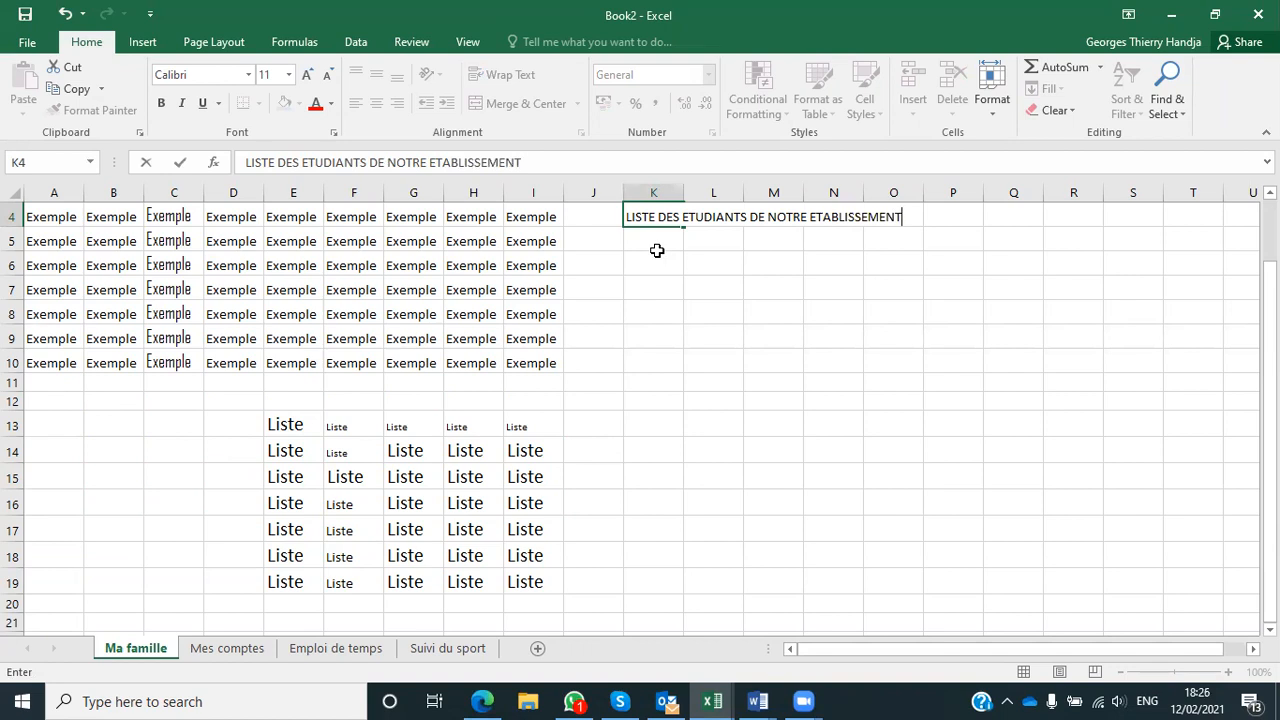
pyautogui.press('Return')
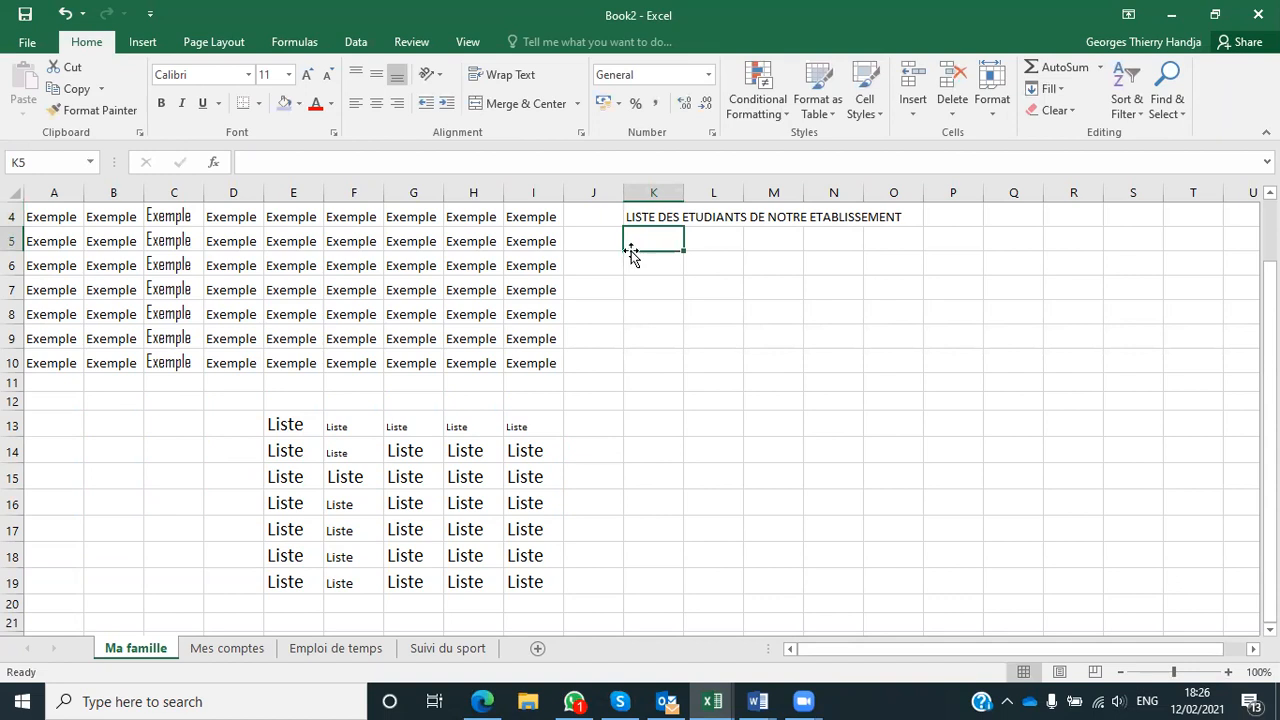
# Enter "NOM" in cell L4, correcting the capitalization.
pyautogui.click(713, 217)
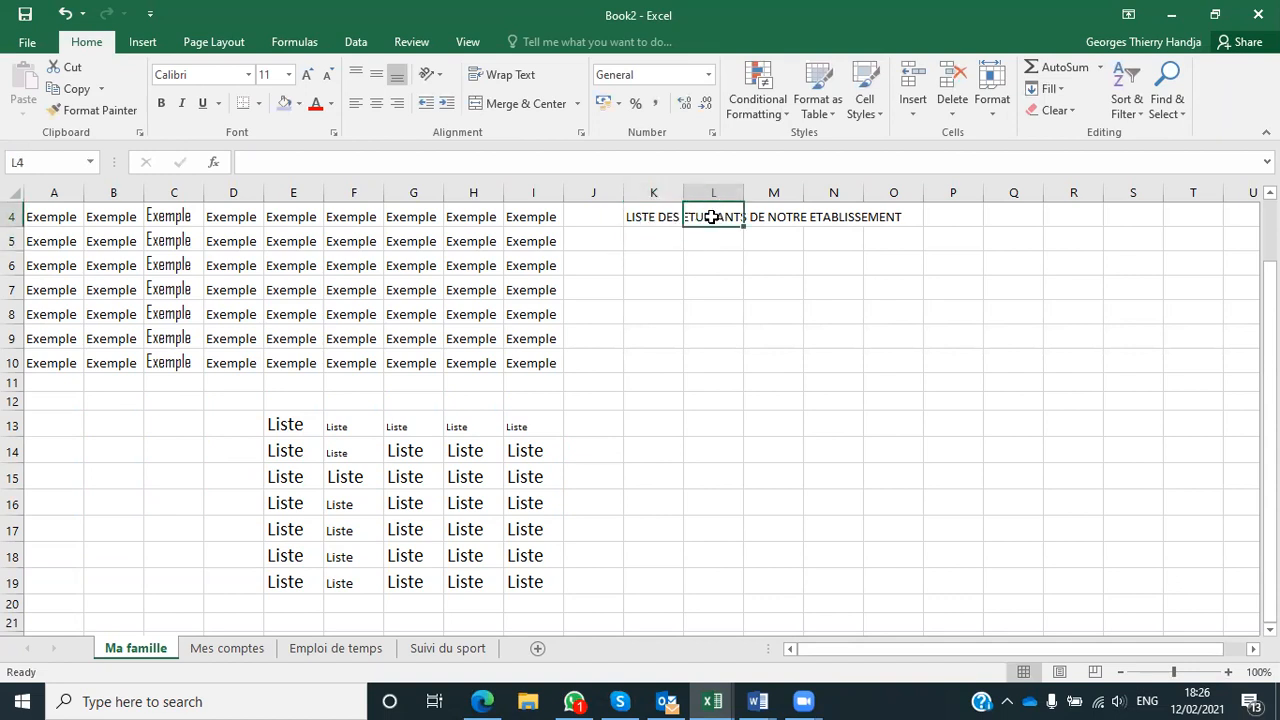
pyautogui.write('nO')
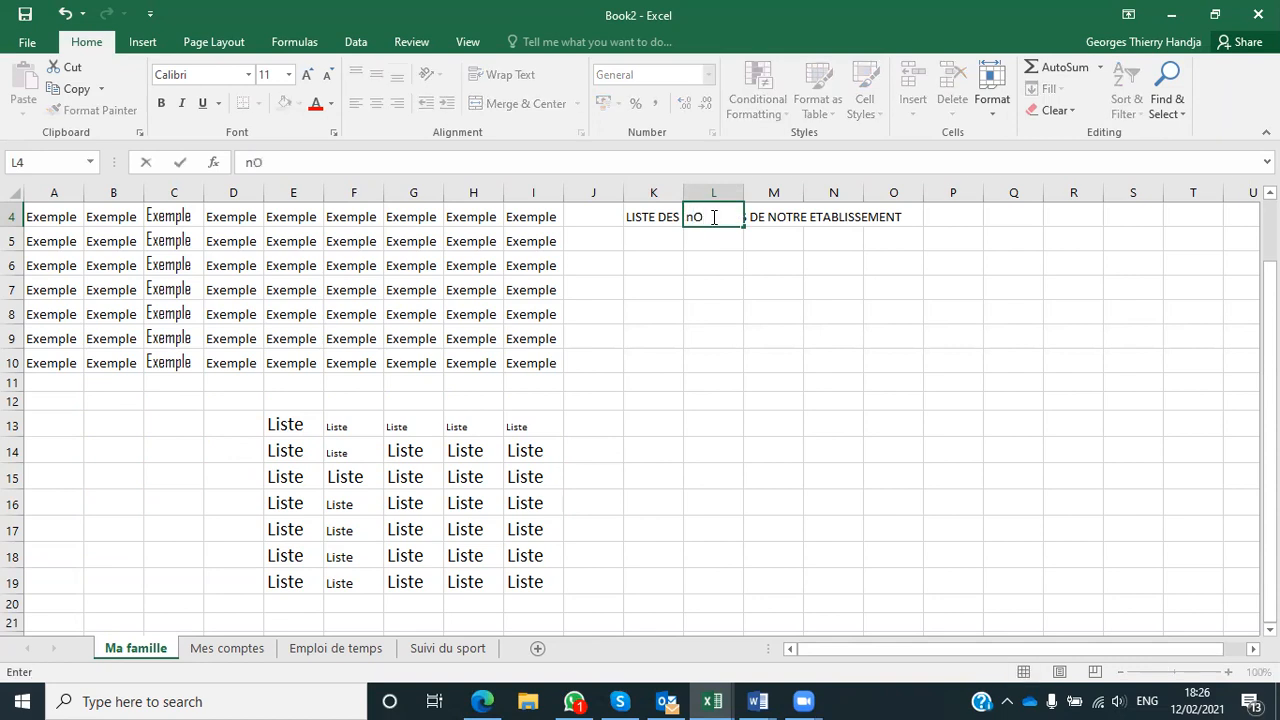
pyautogui.press('BackSpace')
pyautogui.press('BackSpace')
pyautogui.write('nom')
pyautogui.press('BackSpace')
pyautogui.press('BackSpace')
pyautogui.press('BackSpace')
pyautogui.write('NOM')
pyautogui.press('Return')
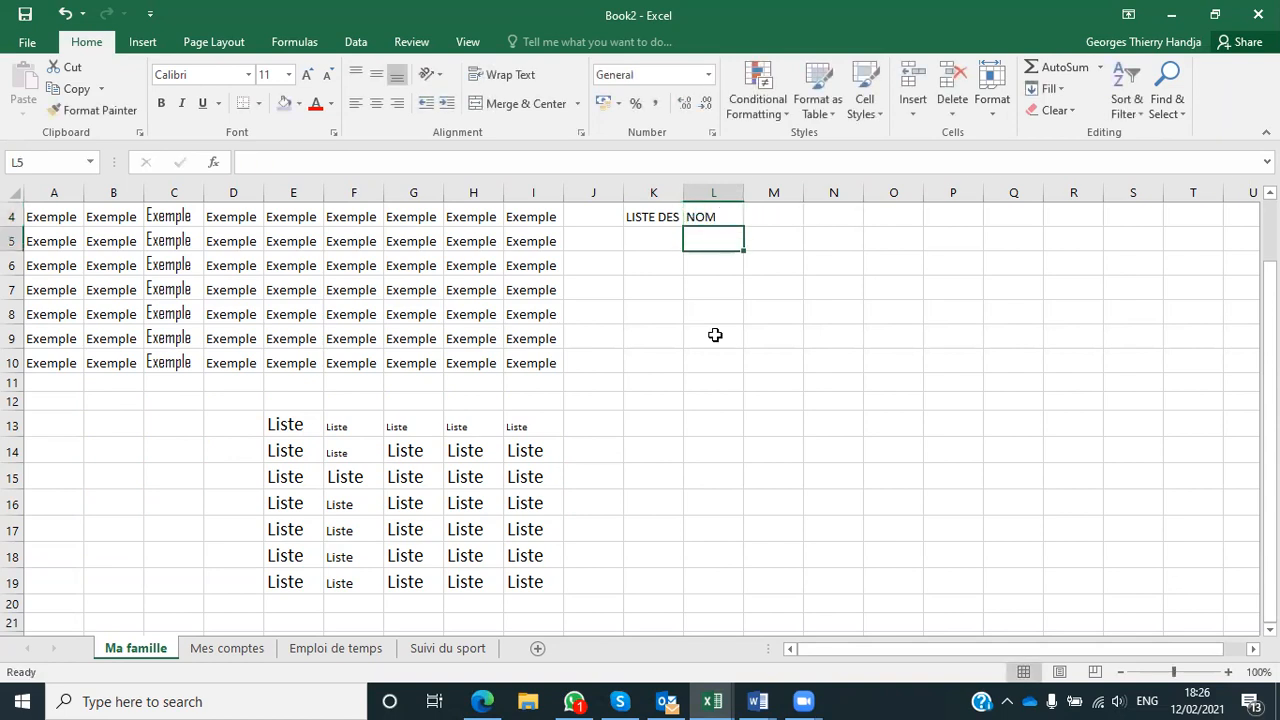
# Resize column K manually and with auto-fit, ending somewhat narrower than the title in K4.
pyautogui.click(662, 217)
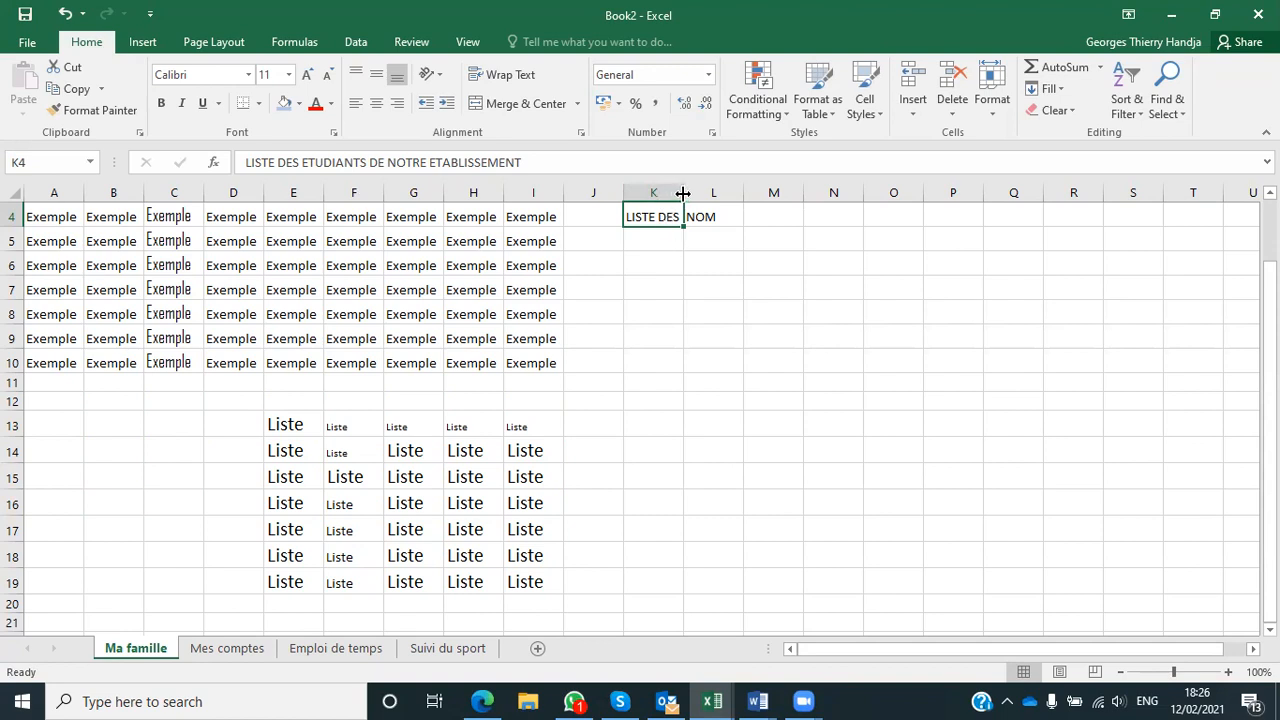
pyautogui.moveTo(683, 193); pyautogui.dragTo(869, 196)
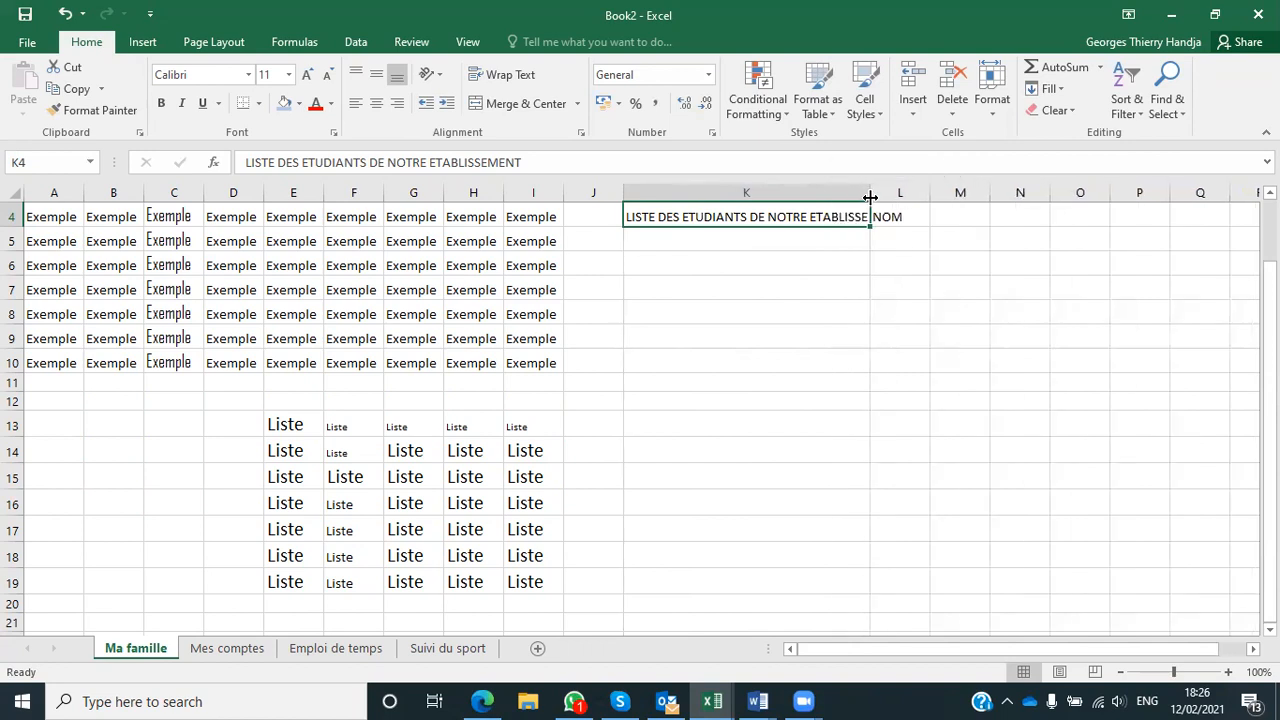
pyautogui.moveTo(866, 193); pyautogui.dragTo(907, 193)
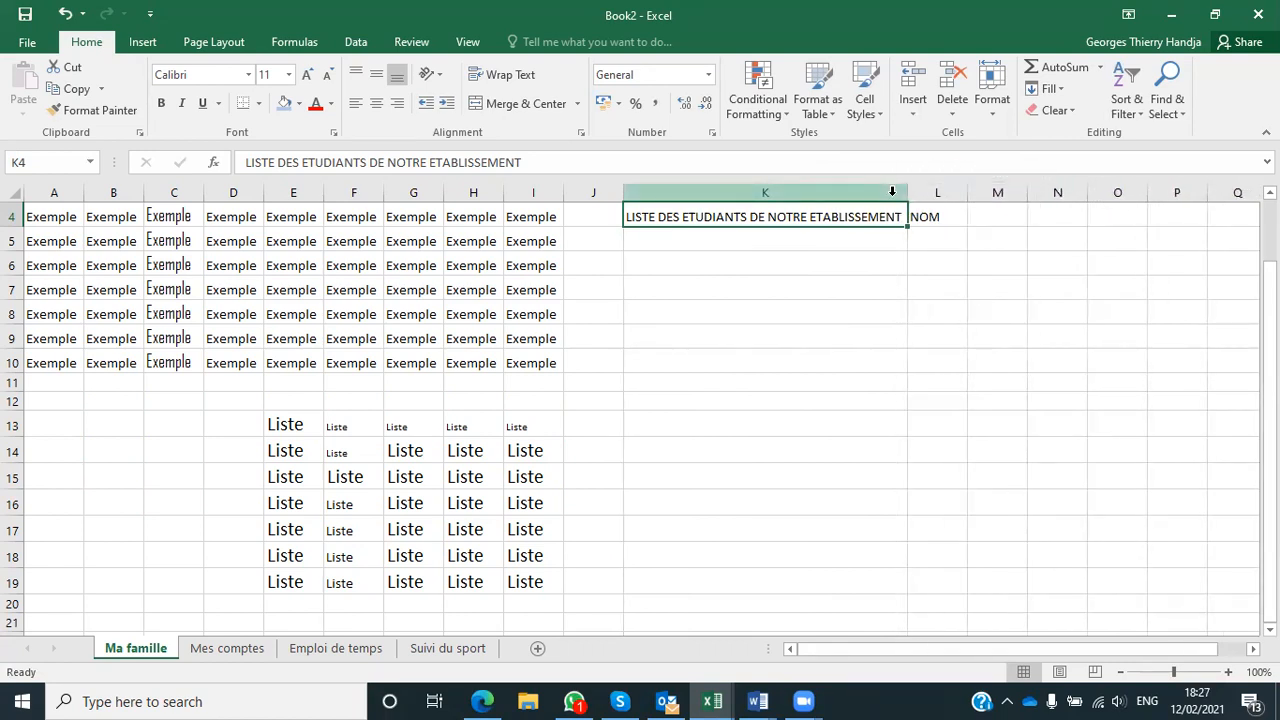
pyautogui.moveTo(907, 193); pyautogui.dragTo(733, 194)
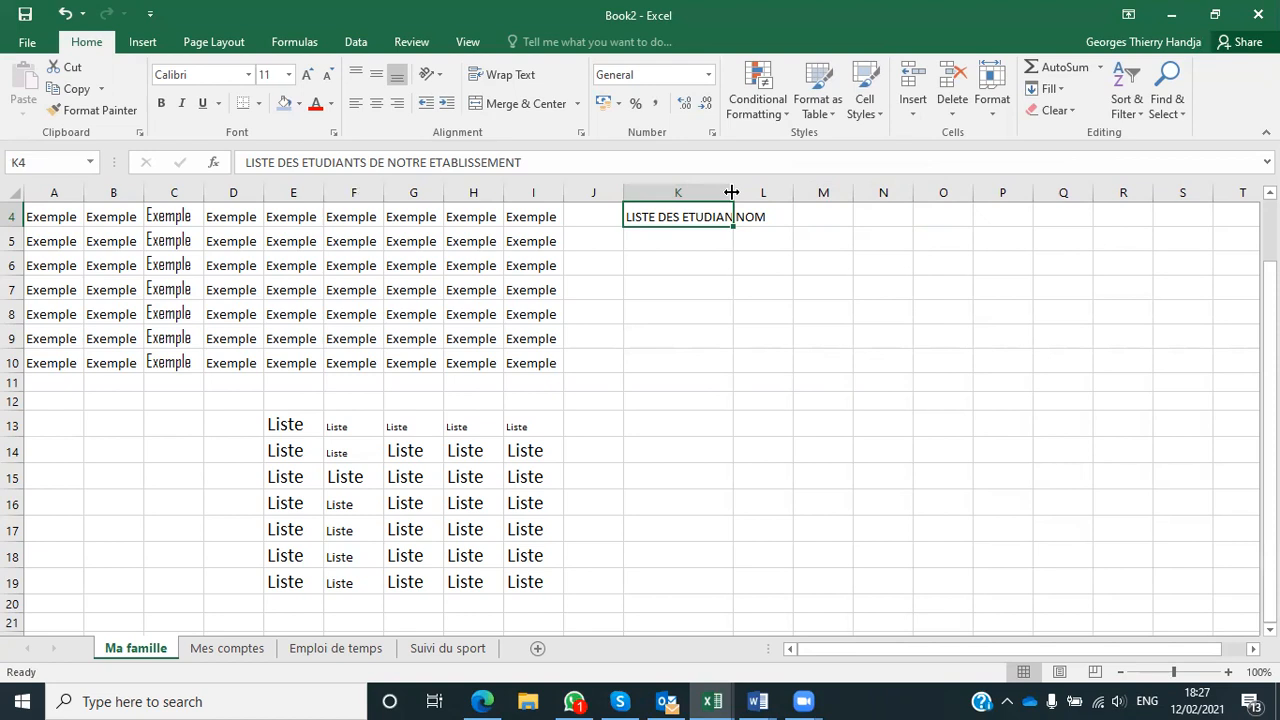
pyautogui.doubleClick(733, 191)
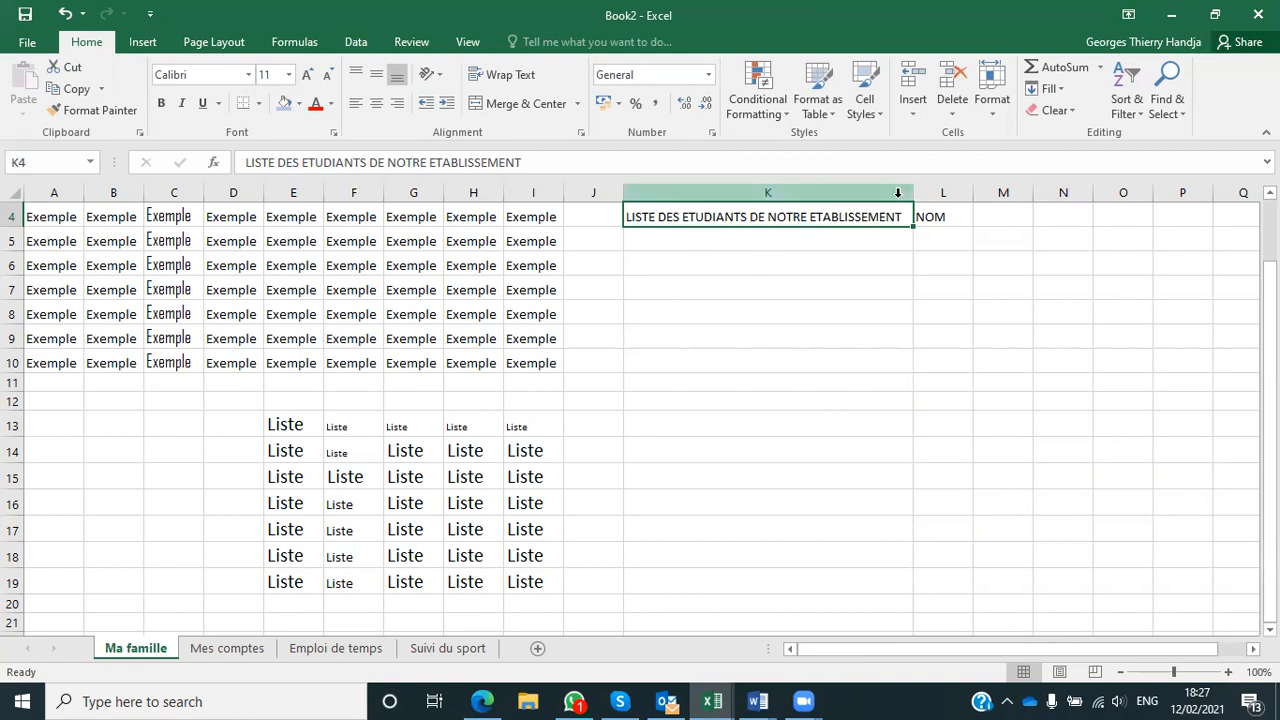
pyautogui.moveTo(910, 193); pyautogui.dragTo(818, 193)
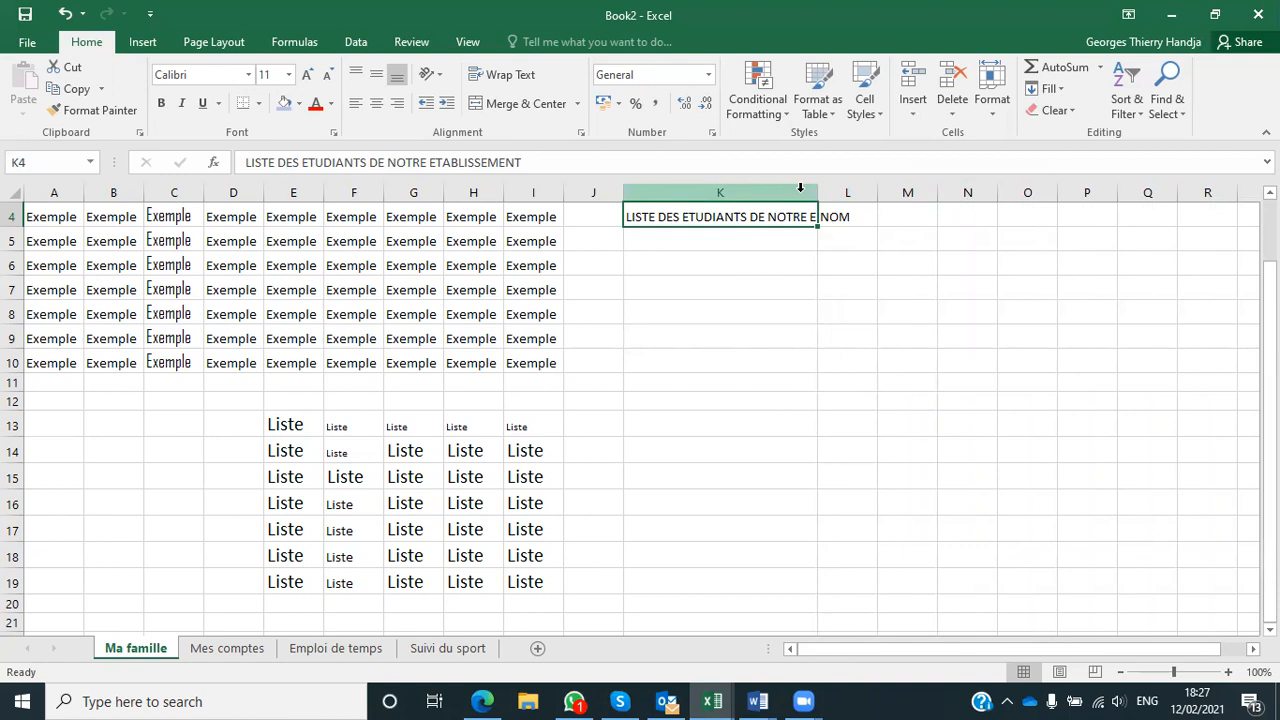
# Wrap the title text in K4, try left and right alignment, and center it horizontally.
pyautogui.click(519, 73)
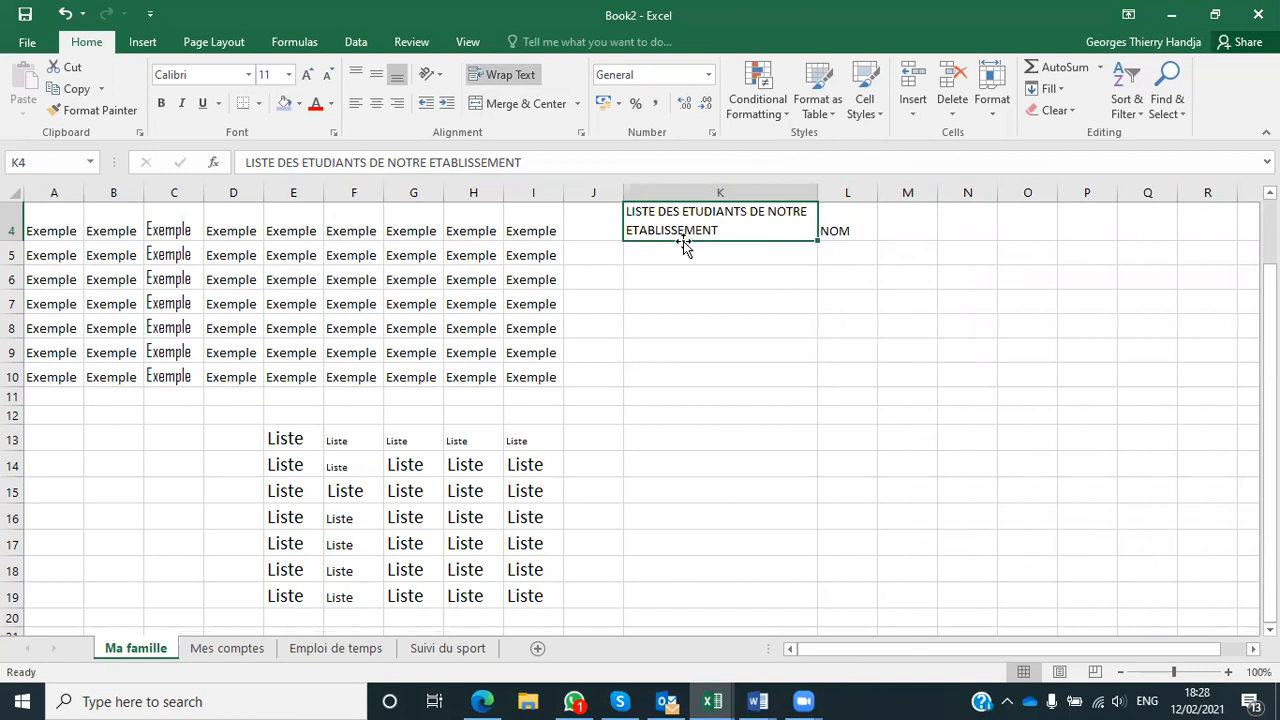
pyautogui.click(358, 108)
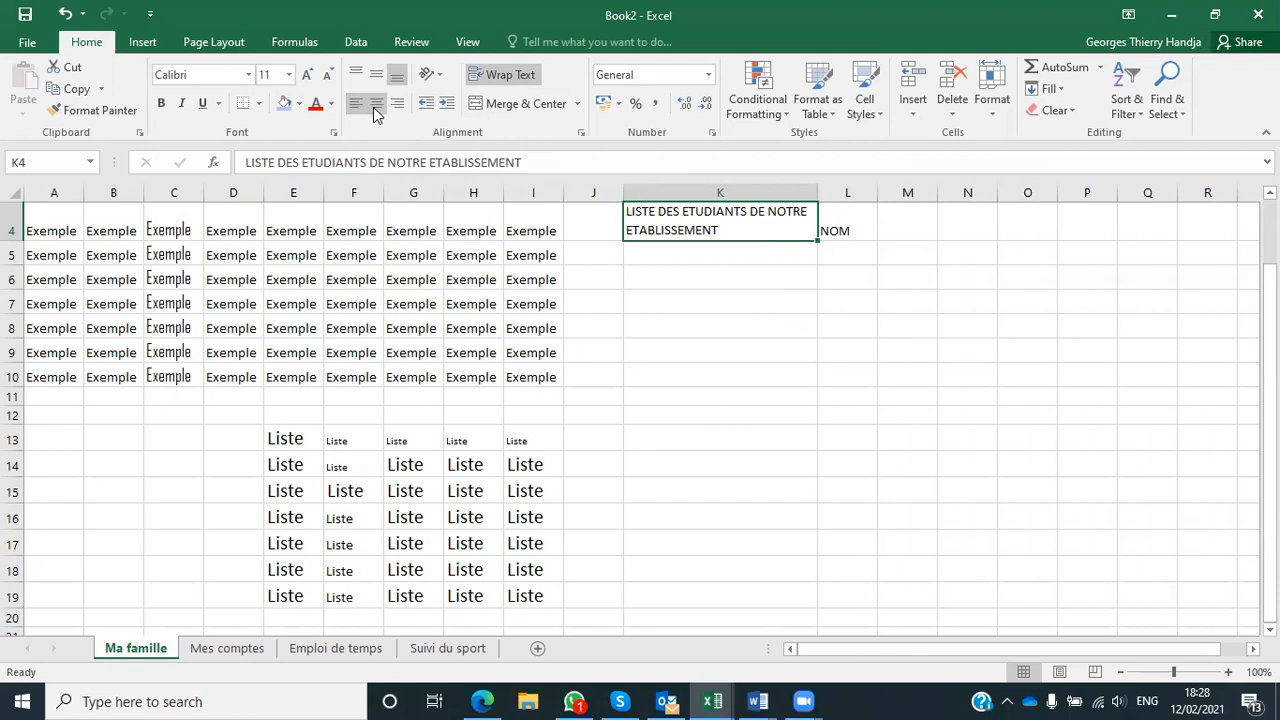
pyautogui.click(376, 106)
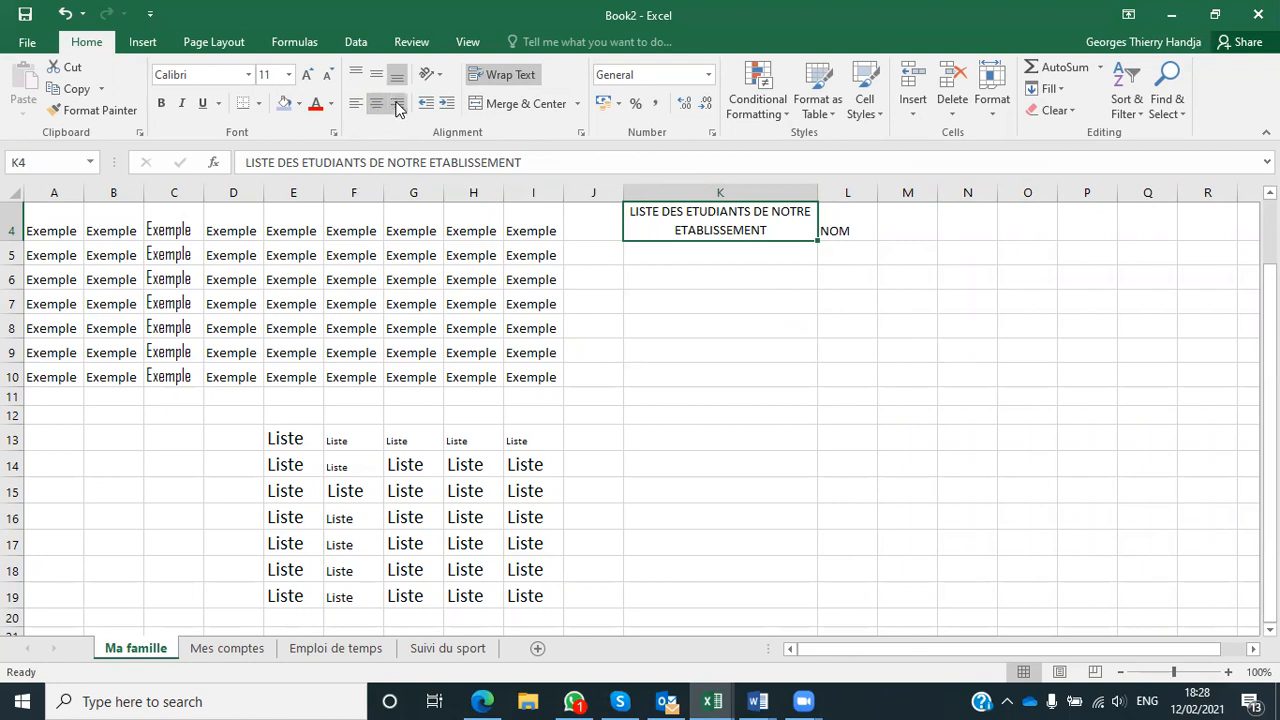
pyautogui.click(396, 106)
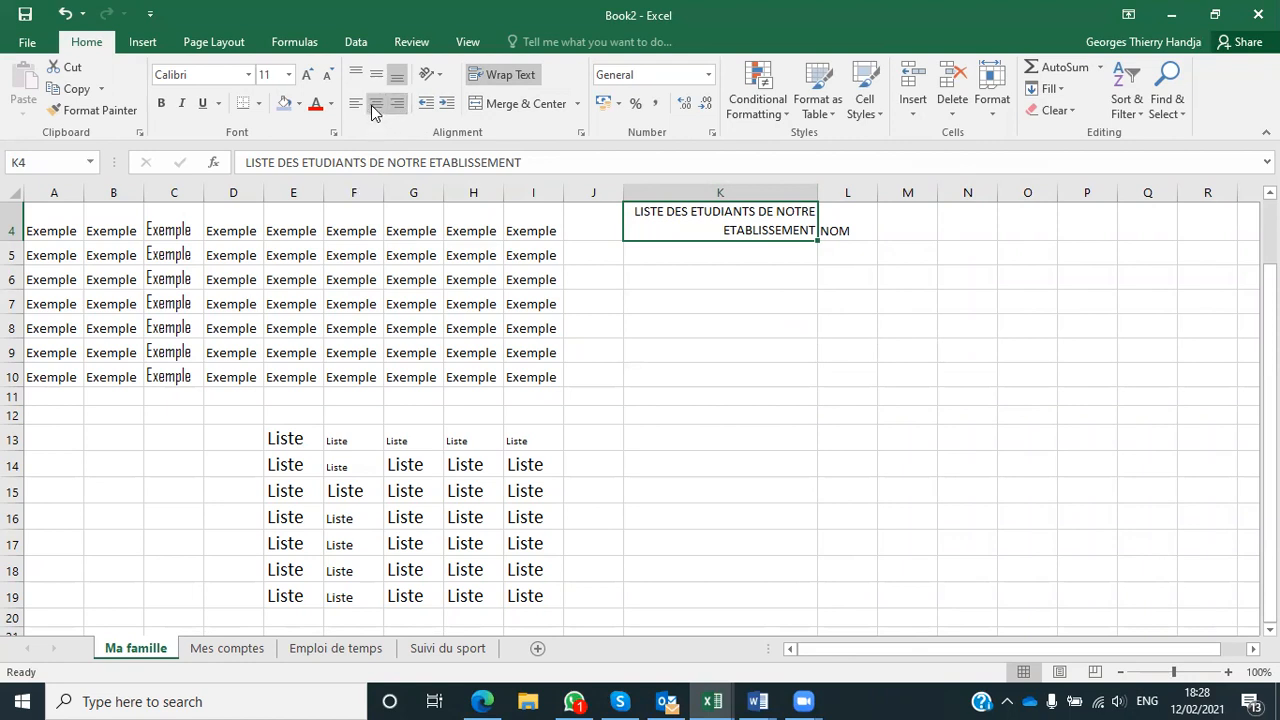
pyautogui.click(375, 105)
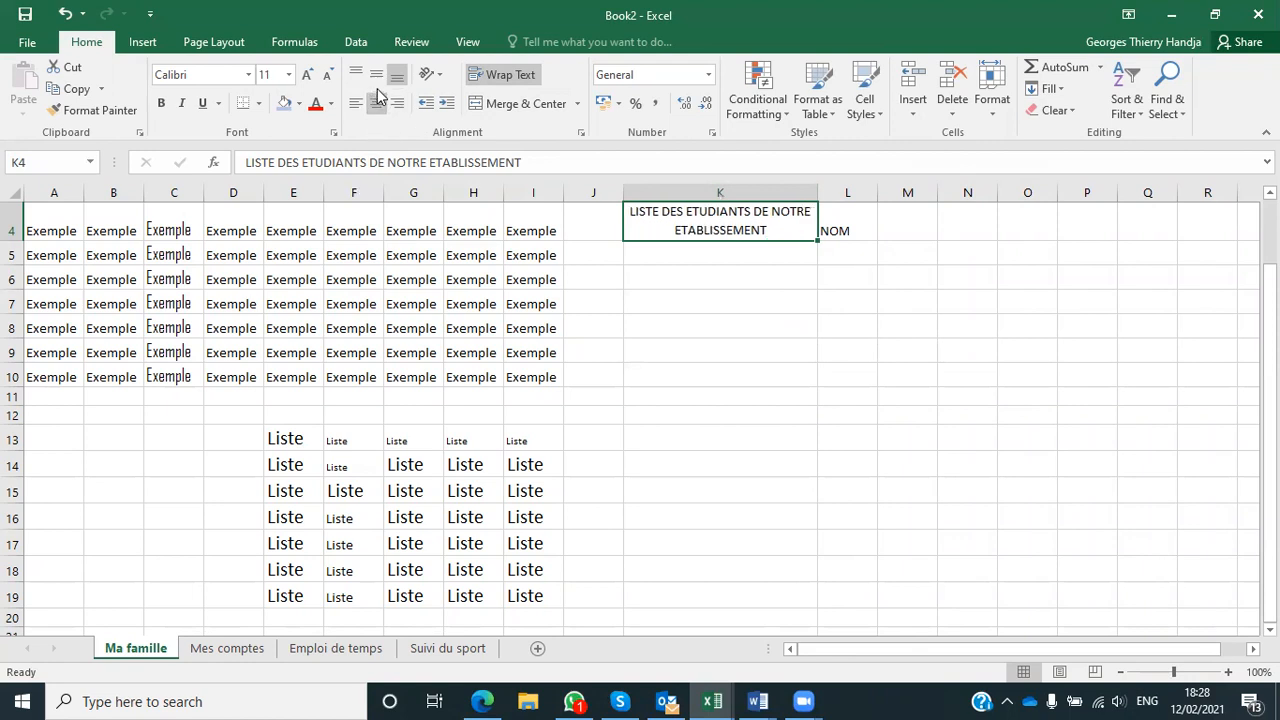
# Increase row 4's height to about three text lines and align the title in K4 vertically to the middle.
pyautogui.moveTo(12, 242); pyautogui.dragTo(12, 326)
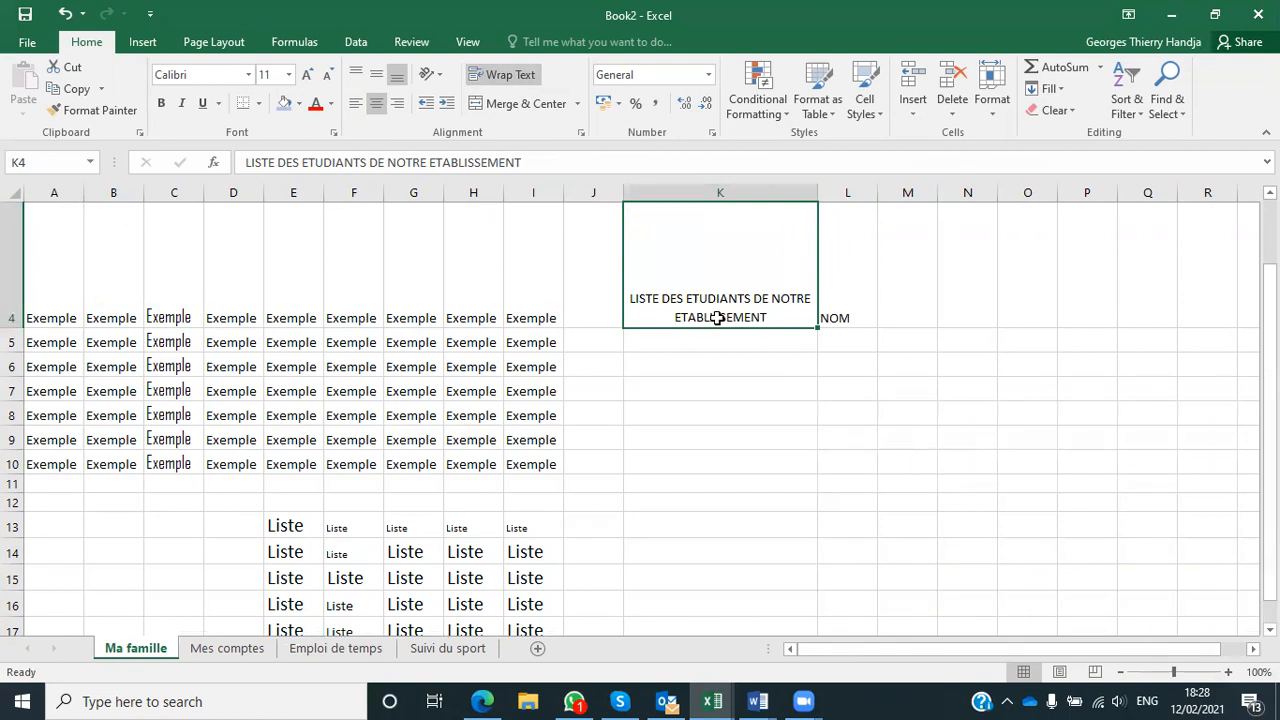
pyautogui.click(378, 80)
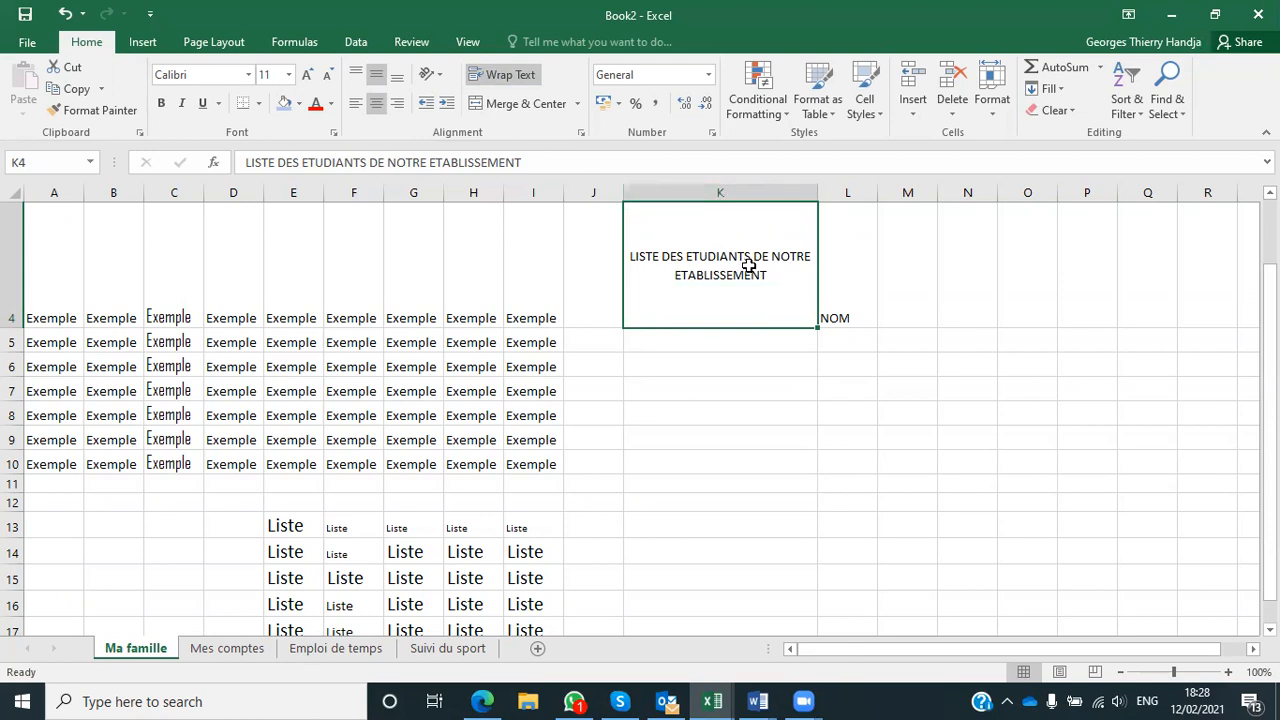
pyautogui.click(355, 78)
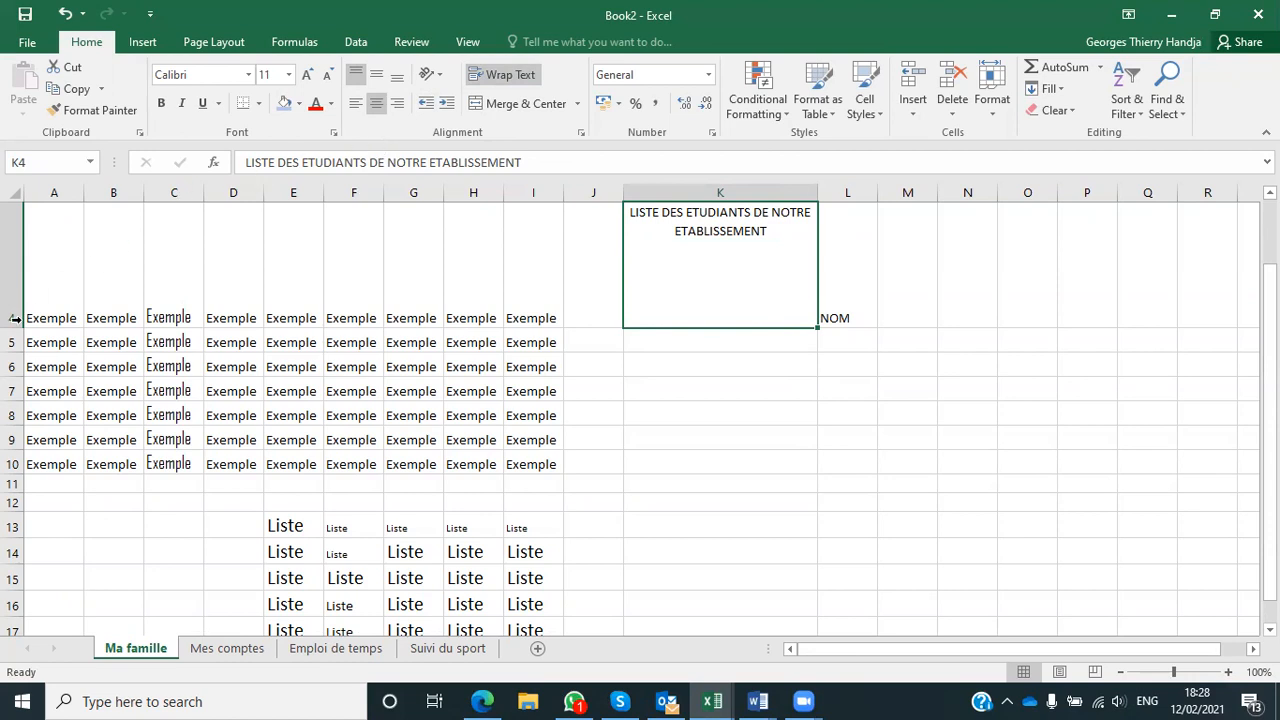
pyautogui.moveTo(14, 327); pyautogui.dragTo(46, 267)
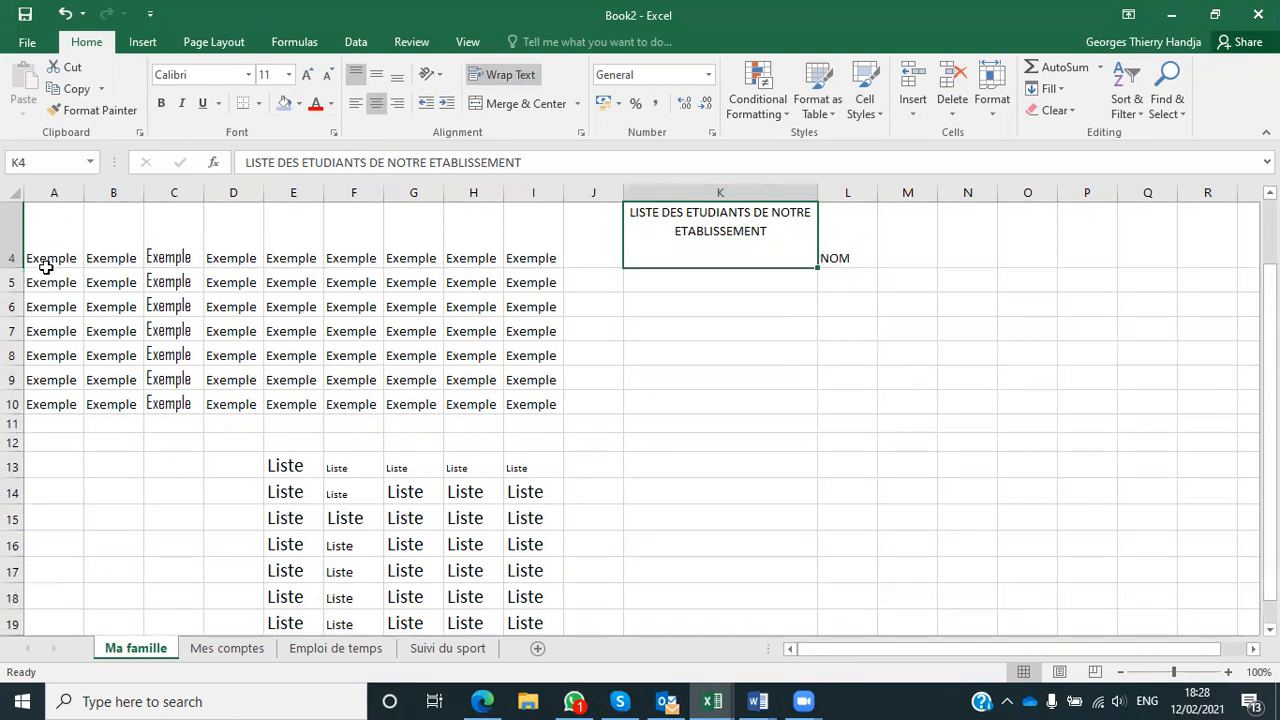
pyautogui.click(376, 74)
pyautogui.moveTo(12, 267)
pyautogui.mouseDown()
pyautogui.moveTo(16, 231)
pyautogui.moveTo(11, 262)
pyautogui.mouseUp()
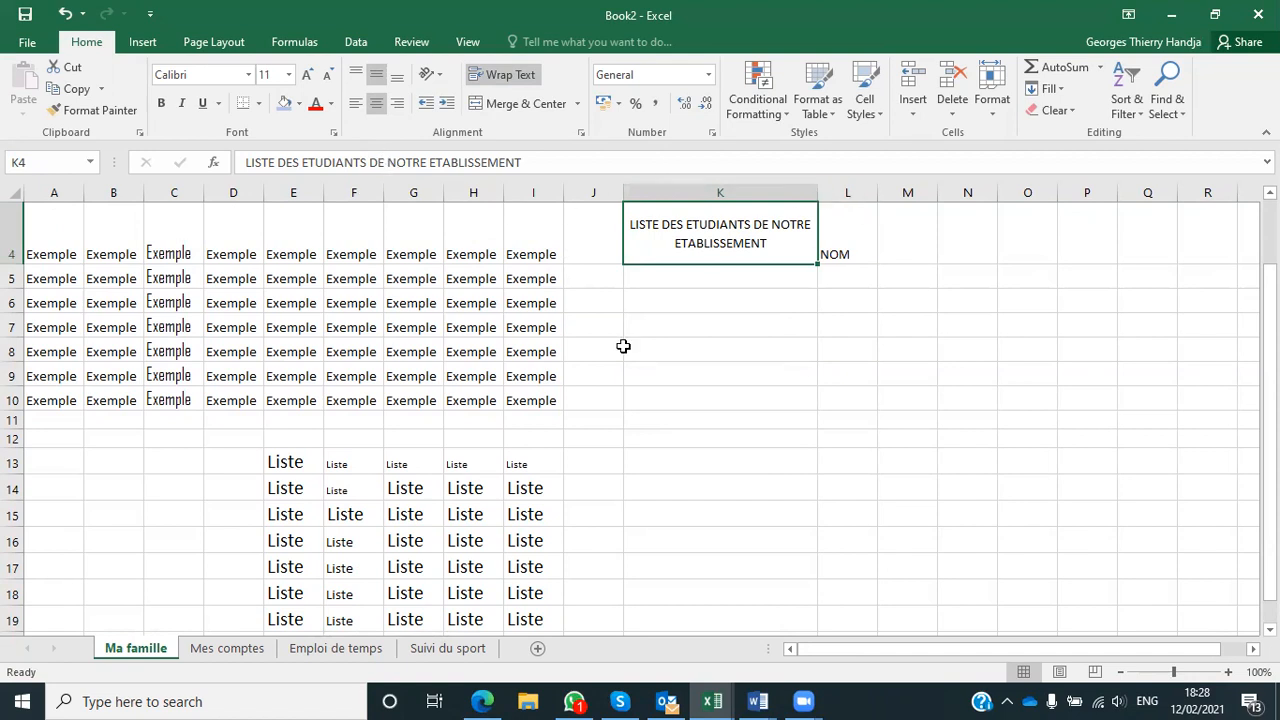
# Switch to the browser tutorial and read the rest of the column width section, "Texte en gras" and the start of "Texte en italique".
pyautogui.click(483, 701)
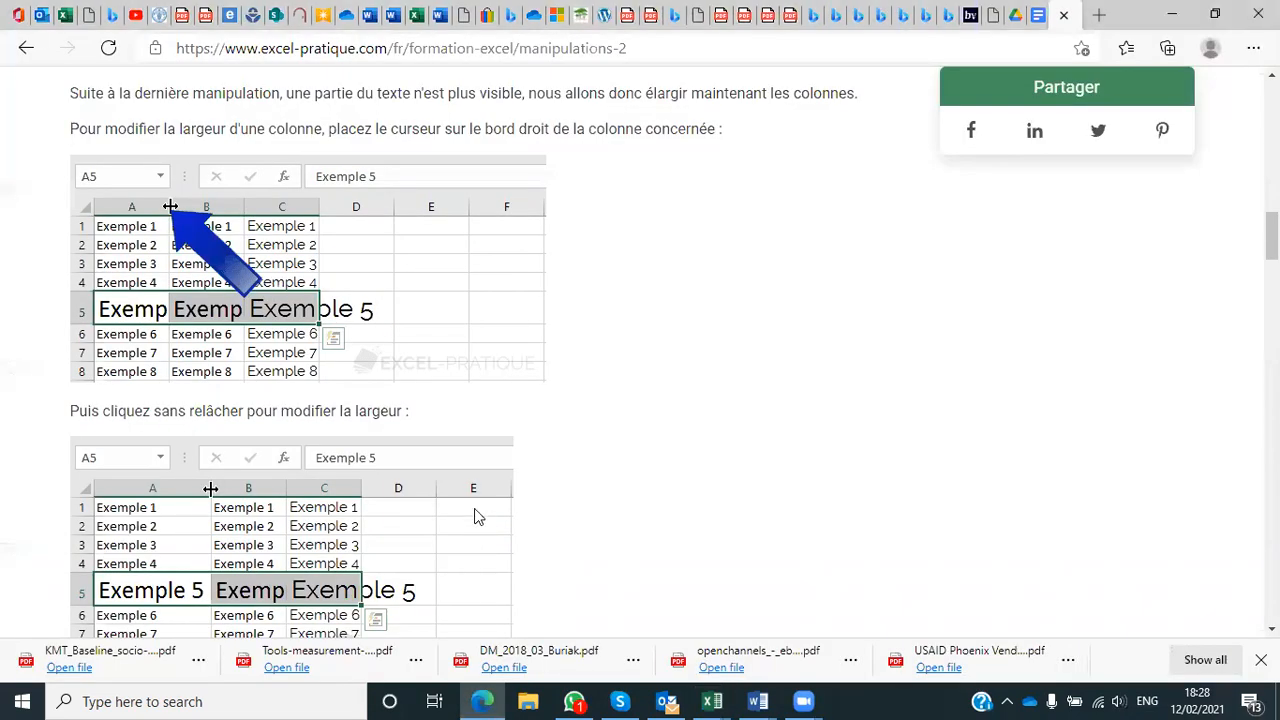
pyautogui.scroll(-4, 477, 513)
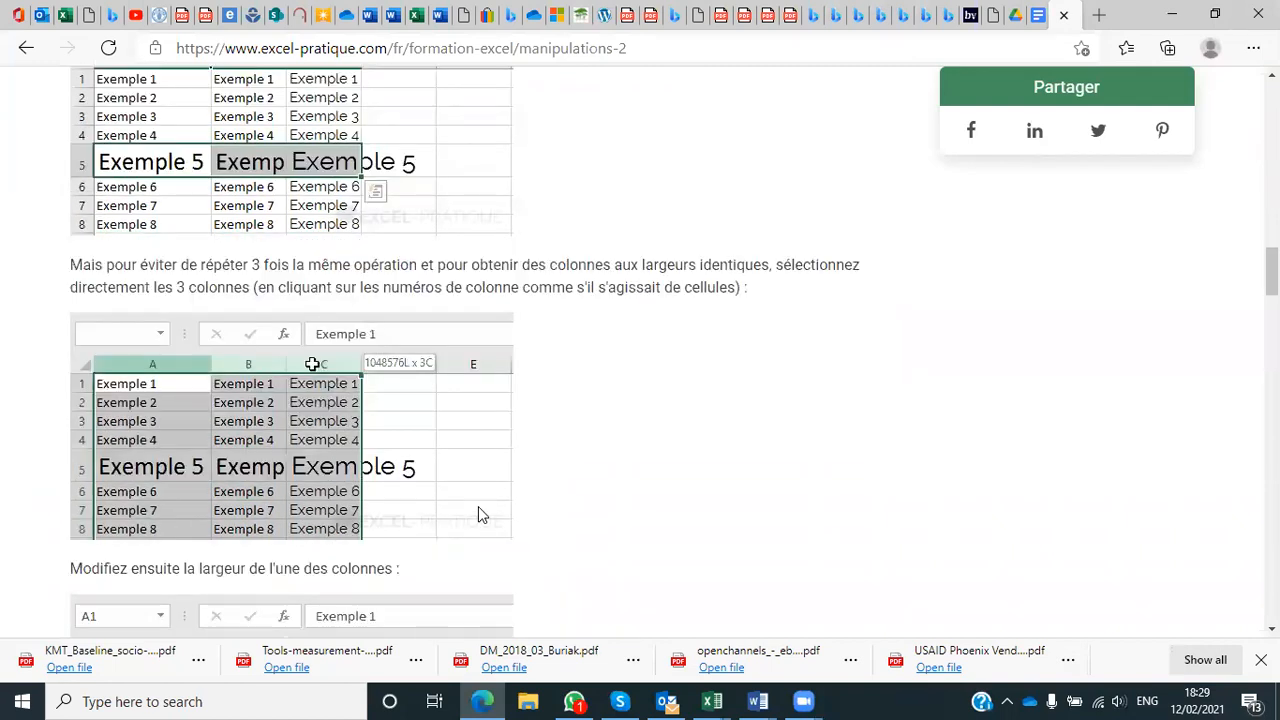
pyautogui.scroll(-5, 478, 513)
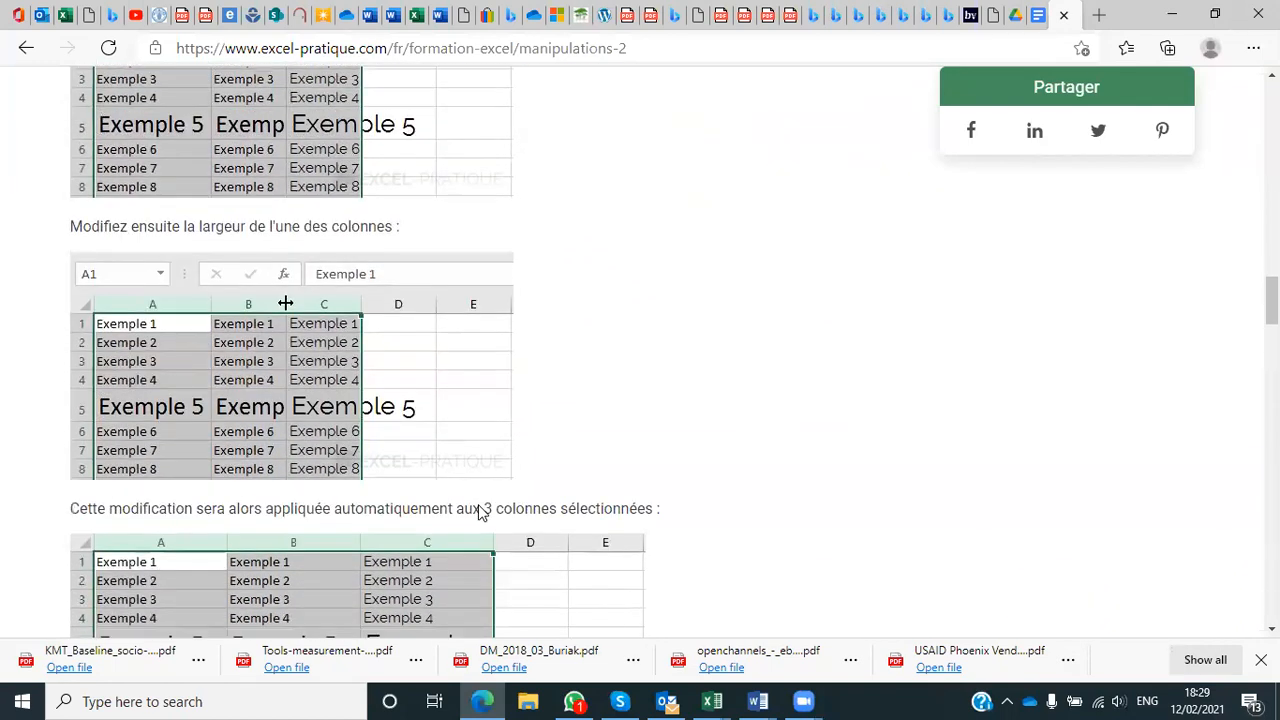
pyautogui.scroll(-6, 478, 513)
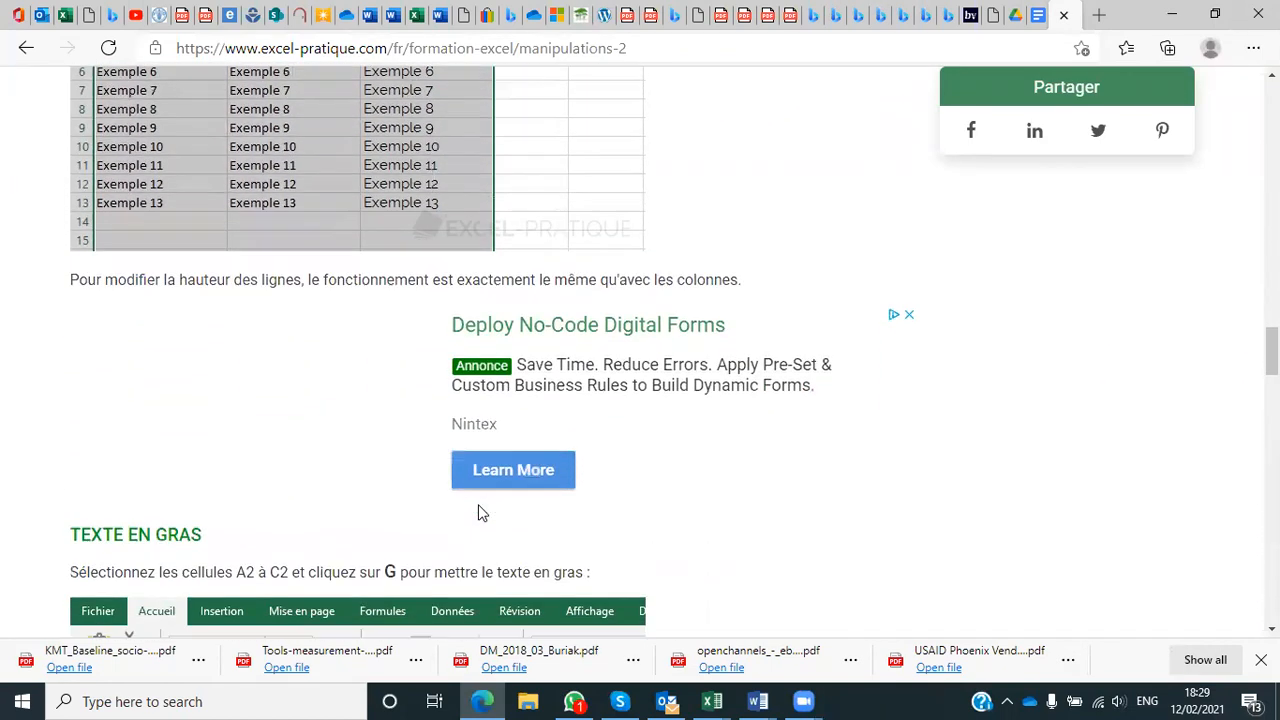
pyautogui.scroll(-2, 478, 510)
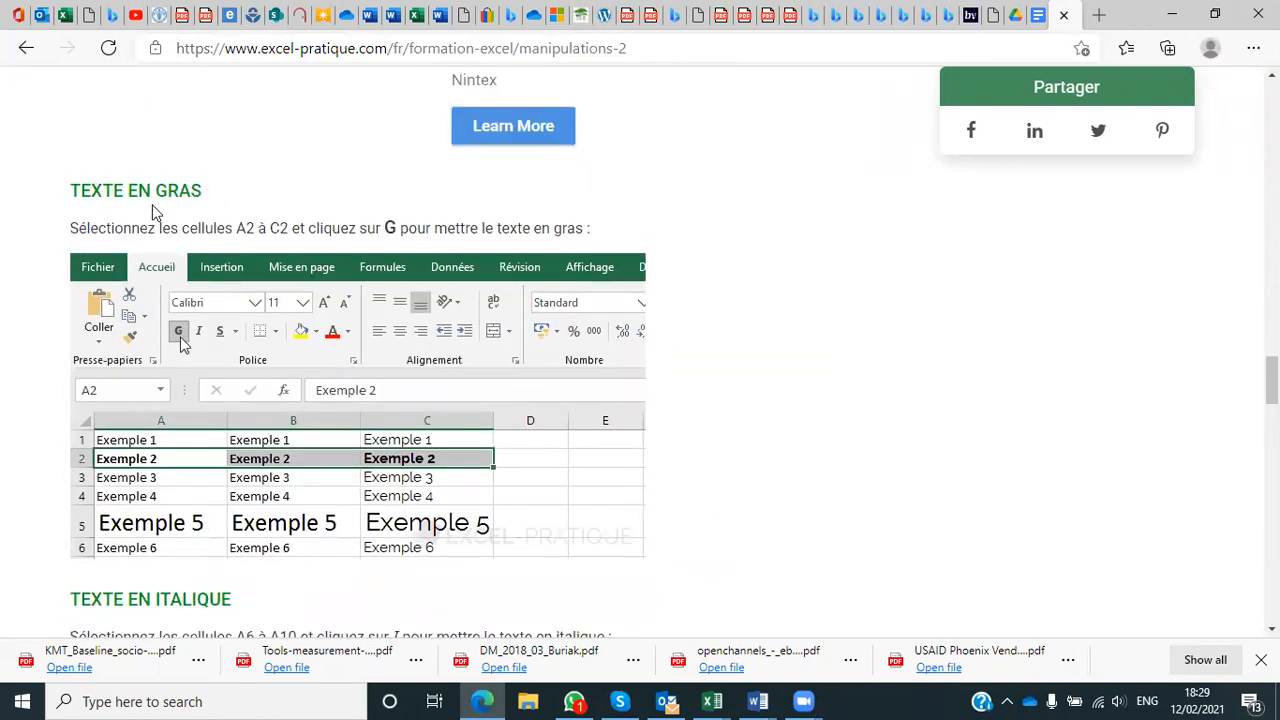
pyautogui.scroll(-2, 66, 240)
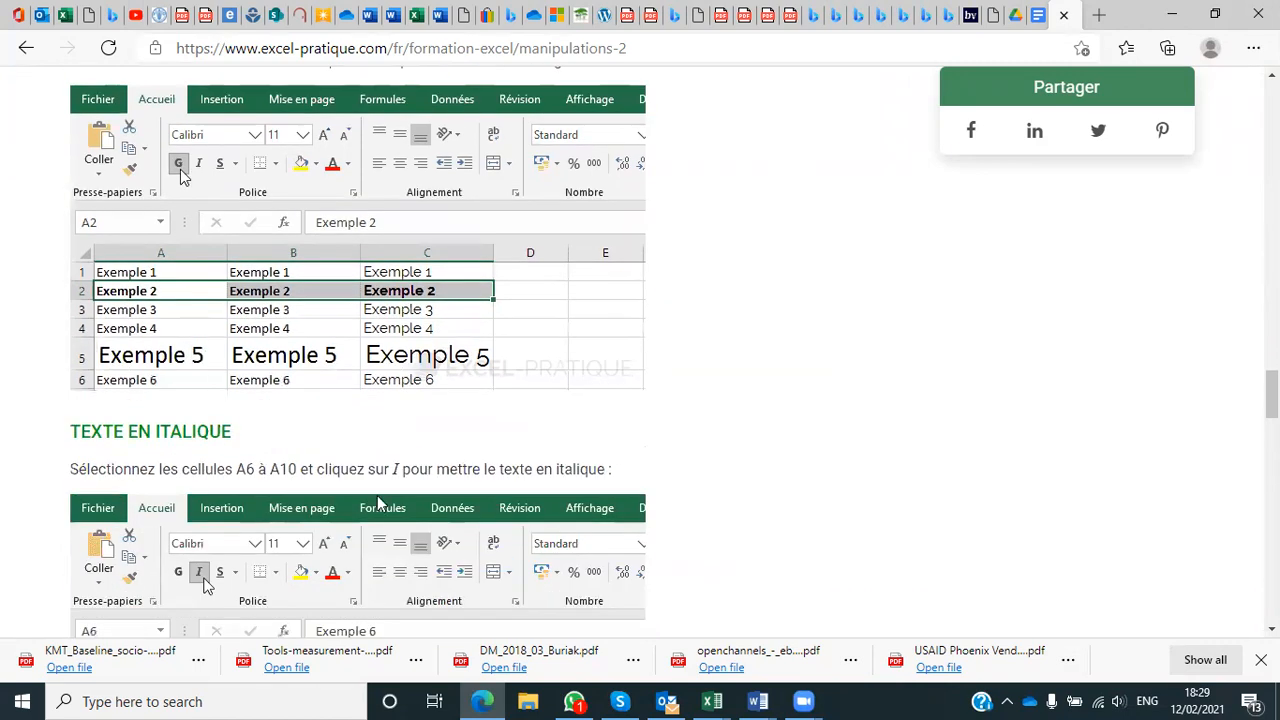
# Switch back to the Book2 workbook and make the title in K4 bold, toggling the formatting off and on once.
pyautogui.click(712, 701)
pyautogui.click(1195, 630)
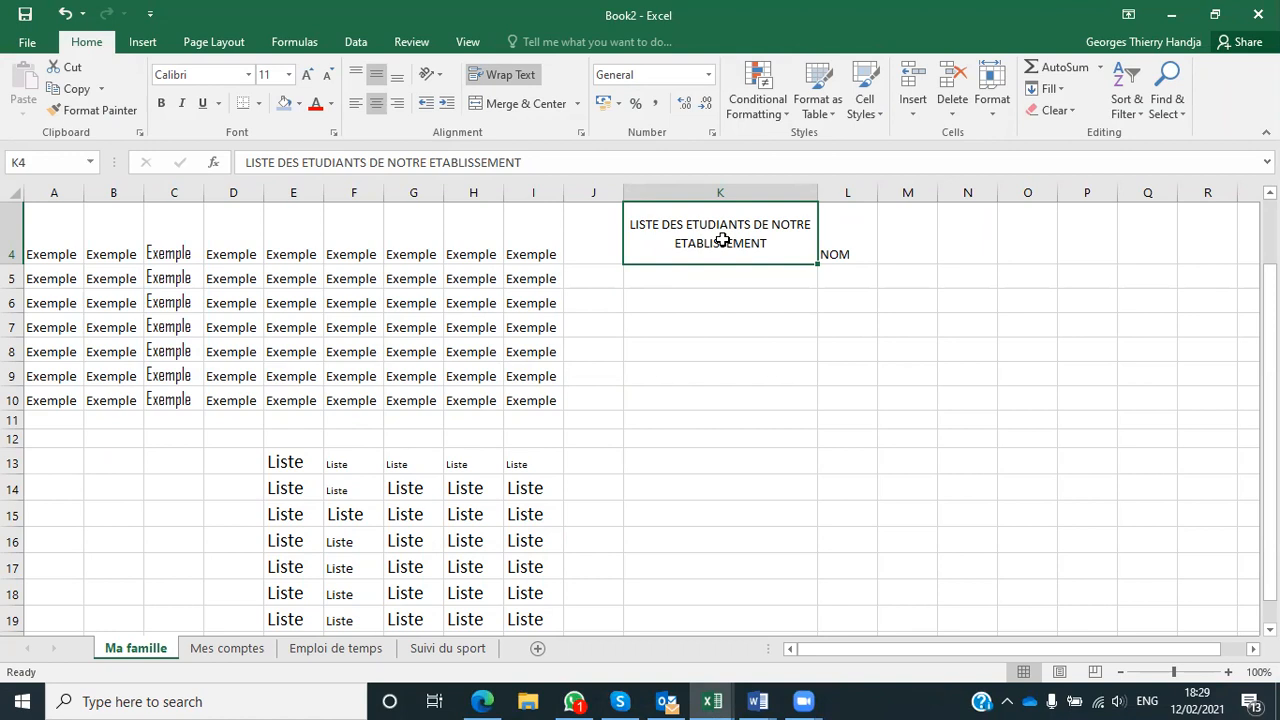
pyautogui.click(163, 106)
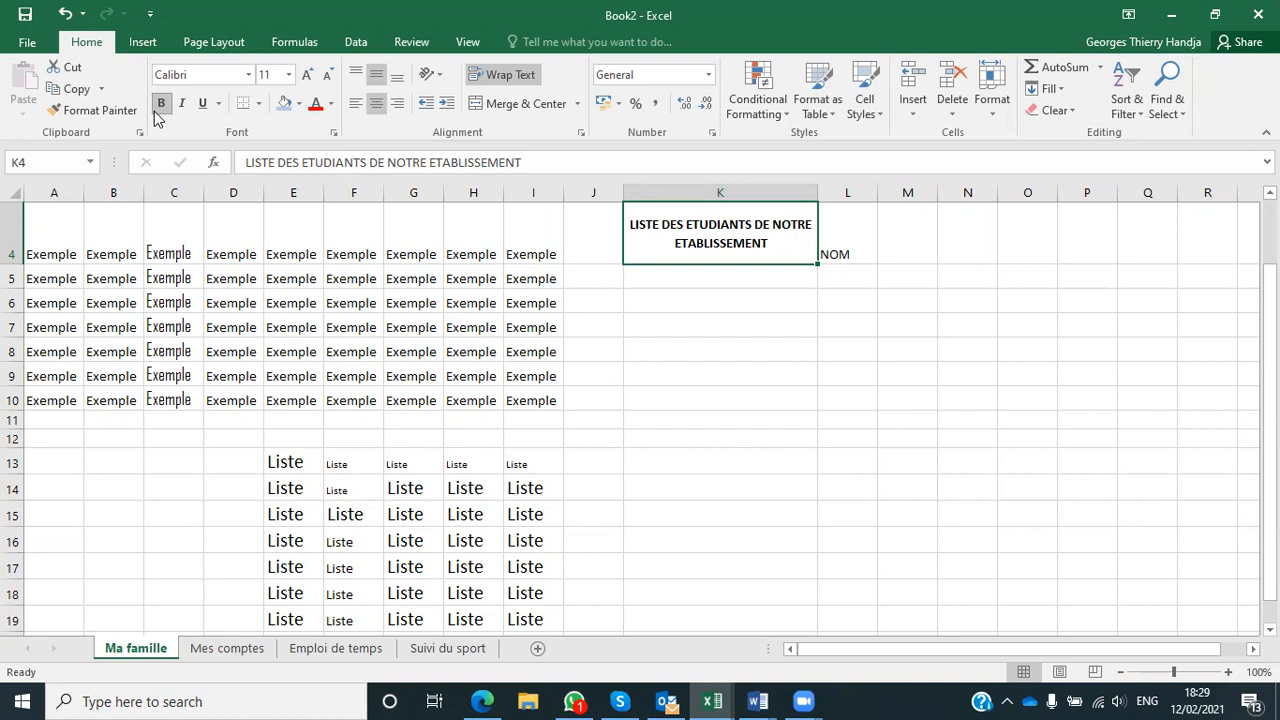
pyautogui.click(154, 111)
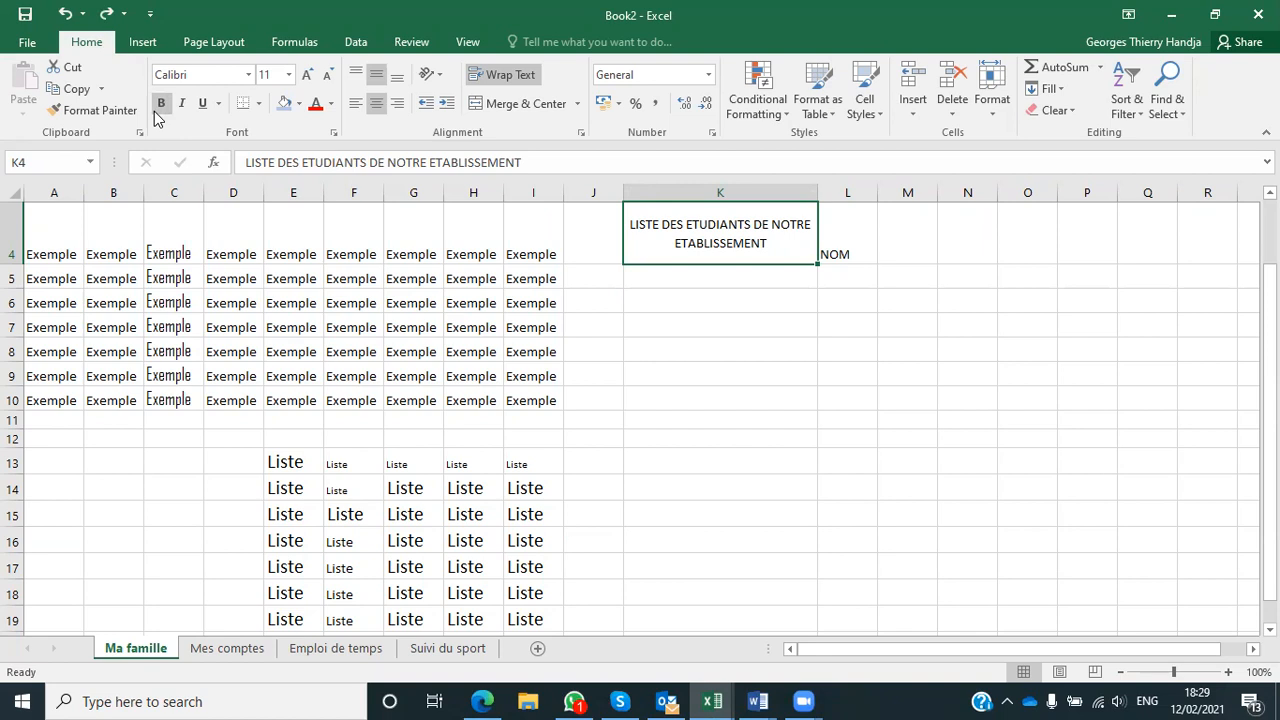
pyautogui.click(154, 111)
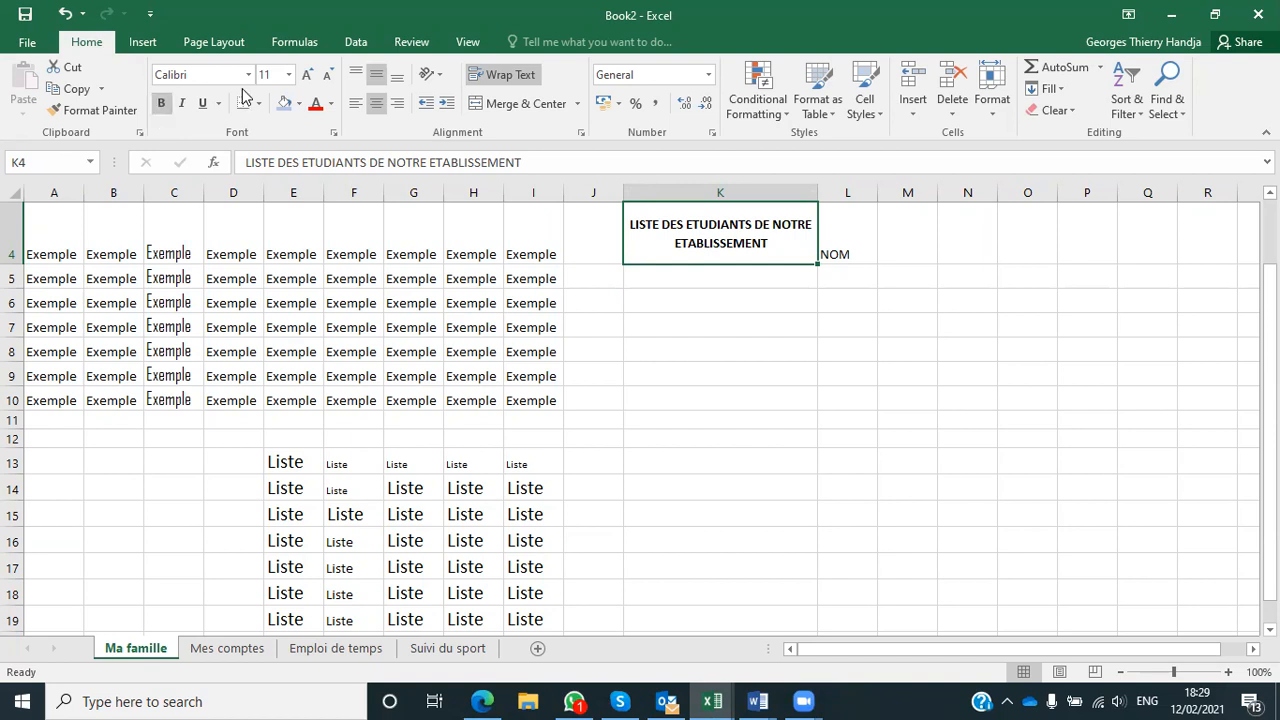
# Toggle underline and italic on the title in K4, leaving both applied.
pyautogui.click(201, 104)
pyautogui.click(201, 104)
pyautogui.click(201, 104)
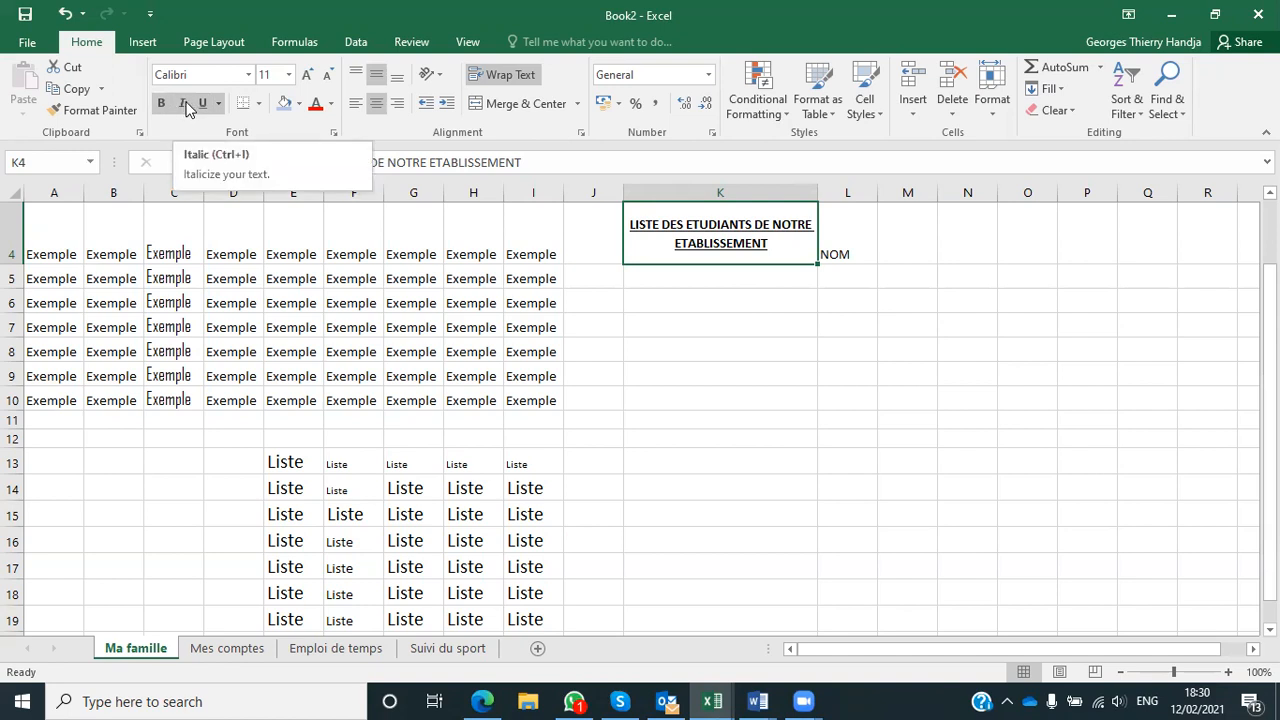
pyautogui.click(186, 104)
pyautogui.click(186, 103)
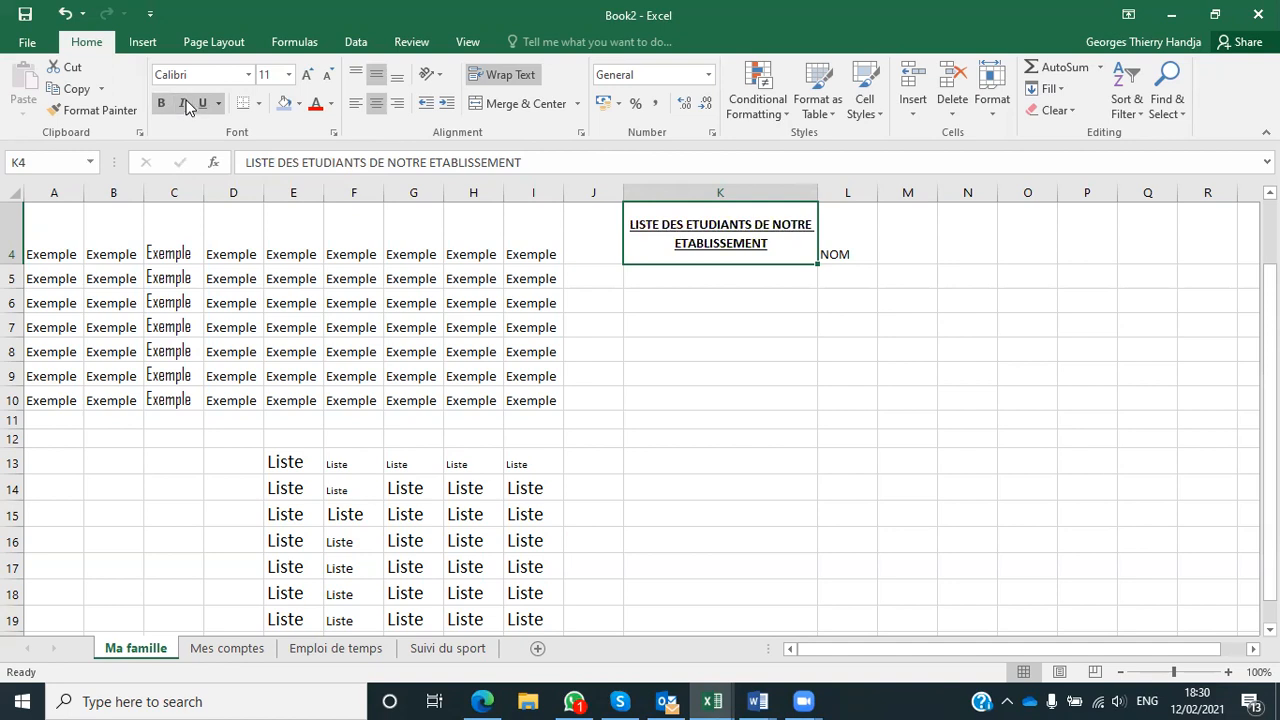
pyautogui.click(184, 101)
pyautogui.click(184, 105)
pyautogui.click(186, 104)
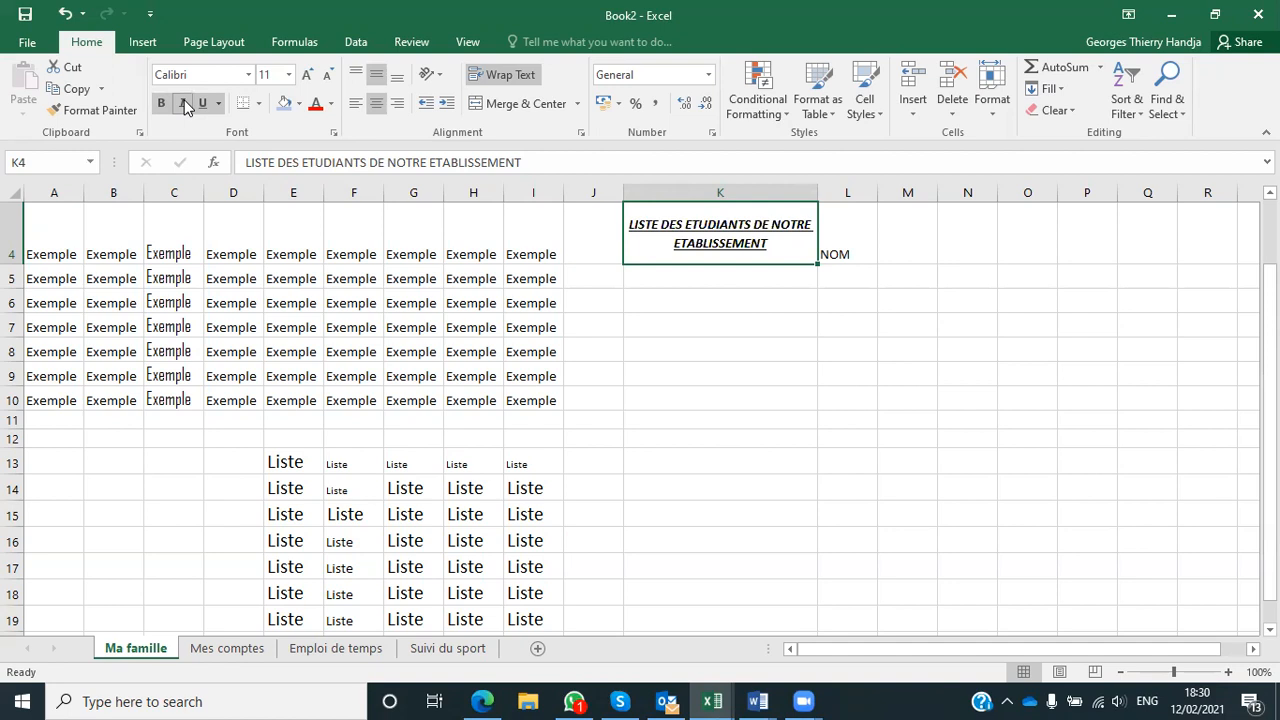
# Try italic formatting on the "Exemple" cells in A4:I10 and undo it.
pyautogui.moveTo(54, 257); pyautogui.dragTo(551, 399)
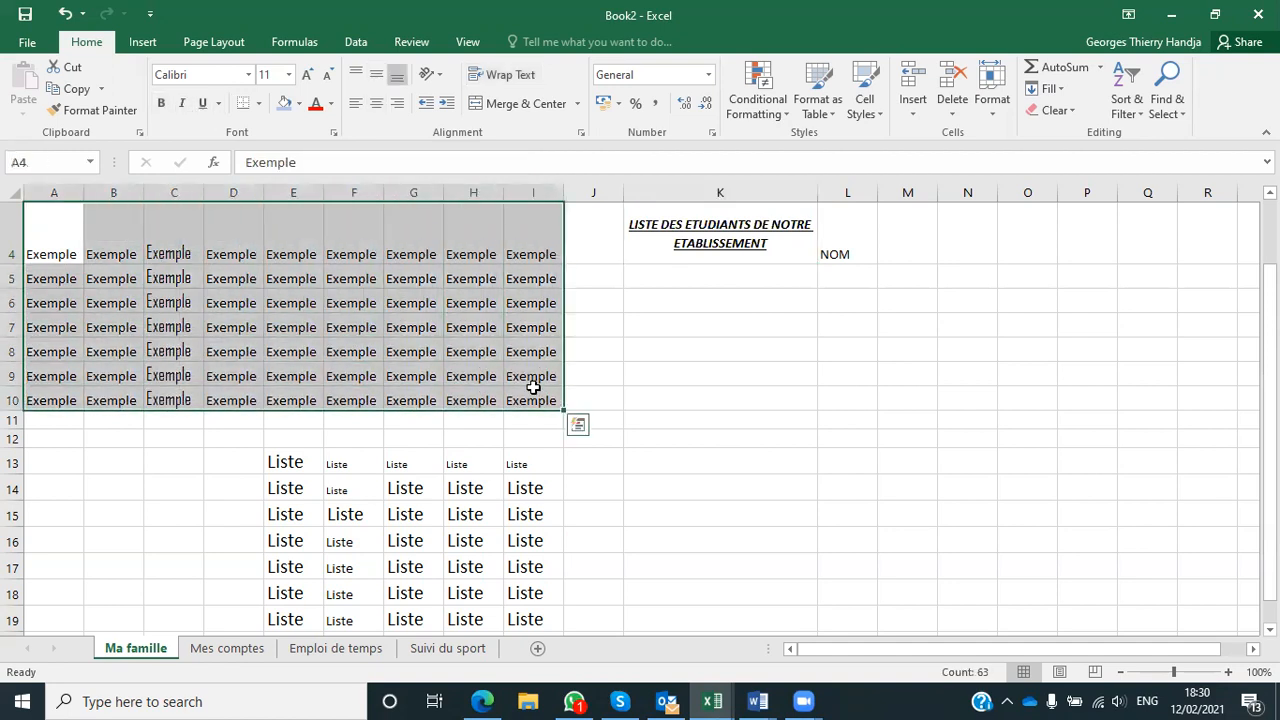
pyautogui.hotkey('ctrl', 'i')
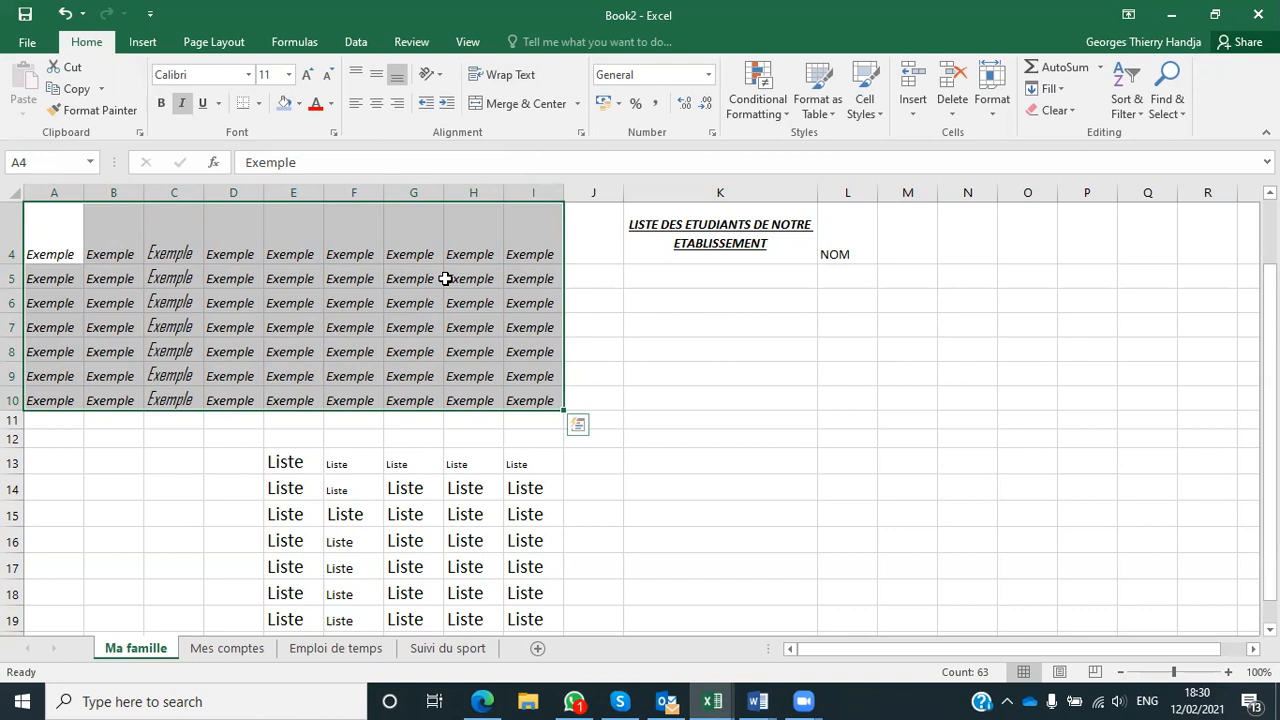
pyautogui.hotkey('ctrl', 'i')
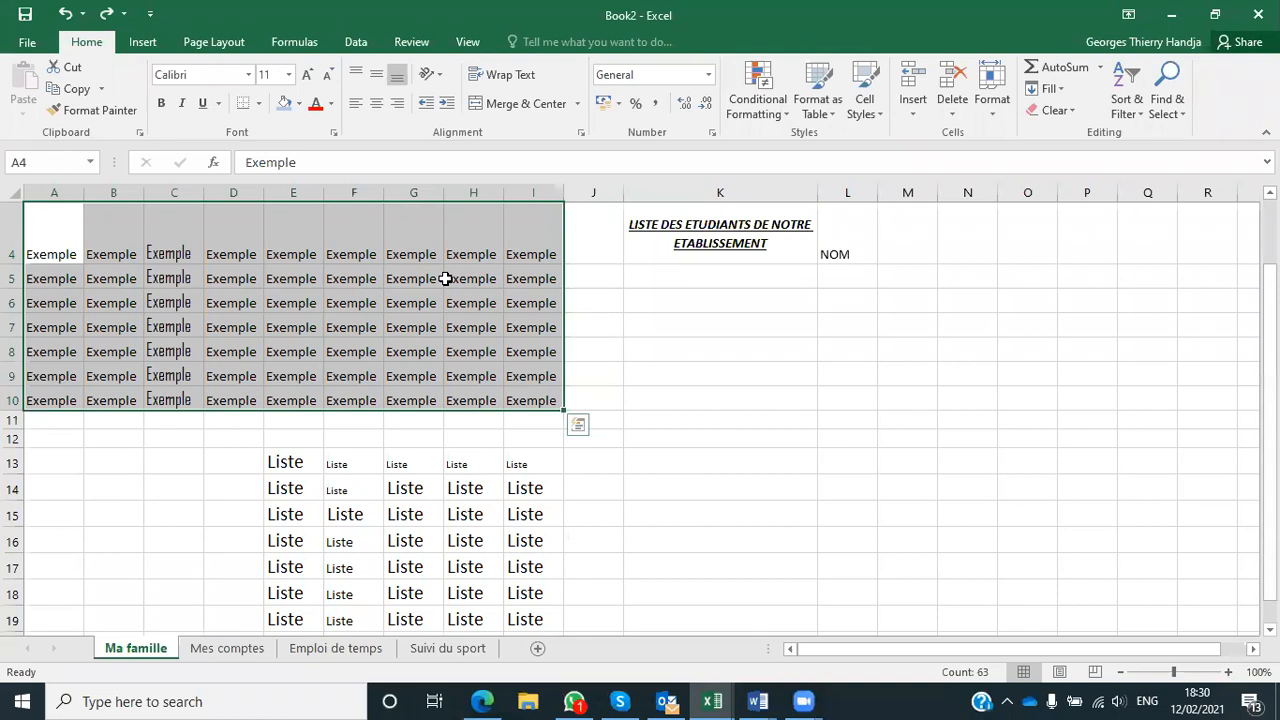
# Try bold and then underline formatting on the "Exemple" cells in A4:I10, removing each one again.
pyautogui.hotkey('ctrl', 'b')
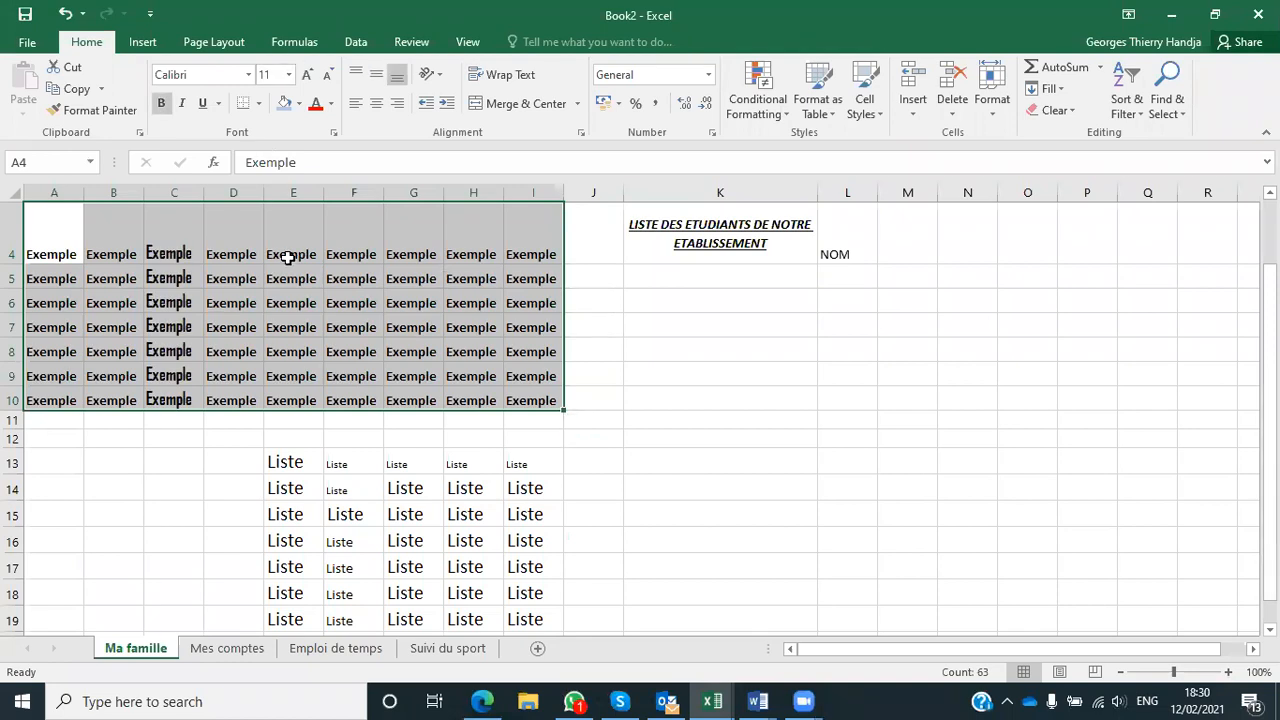
pyautogui.hotkey('ctrl', 'b')
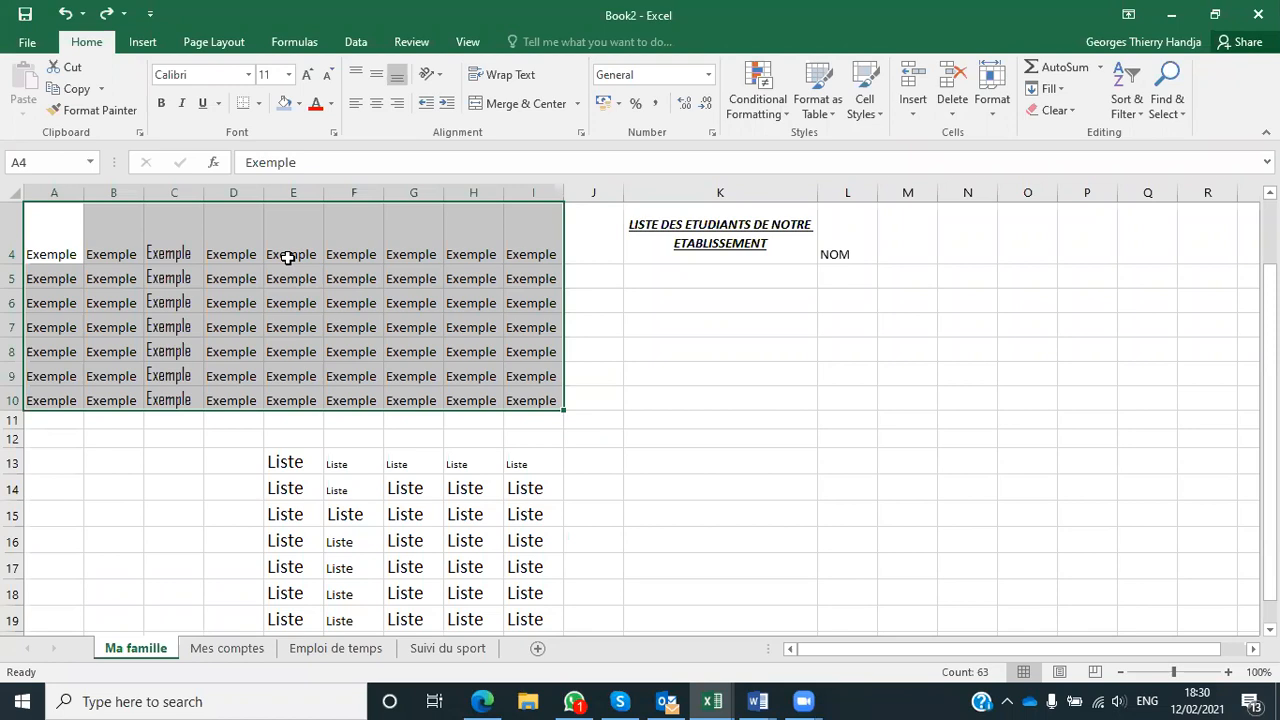
pyautogui.hotkey('ctrl', 'u')
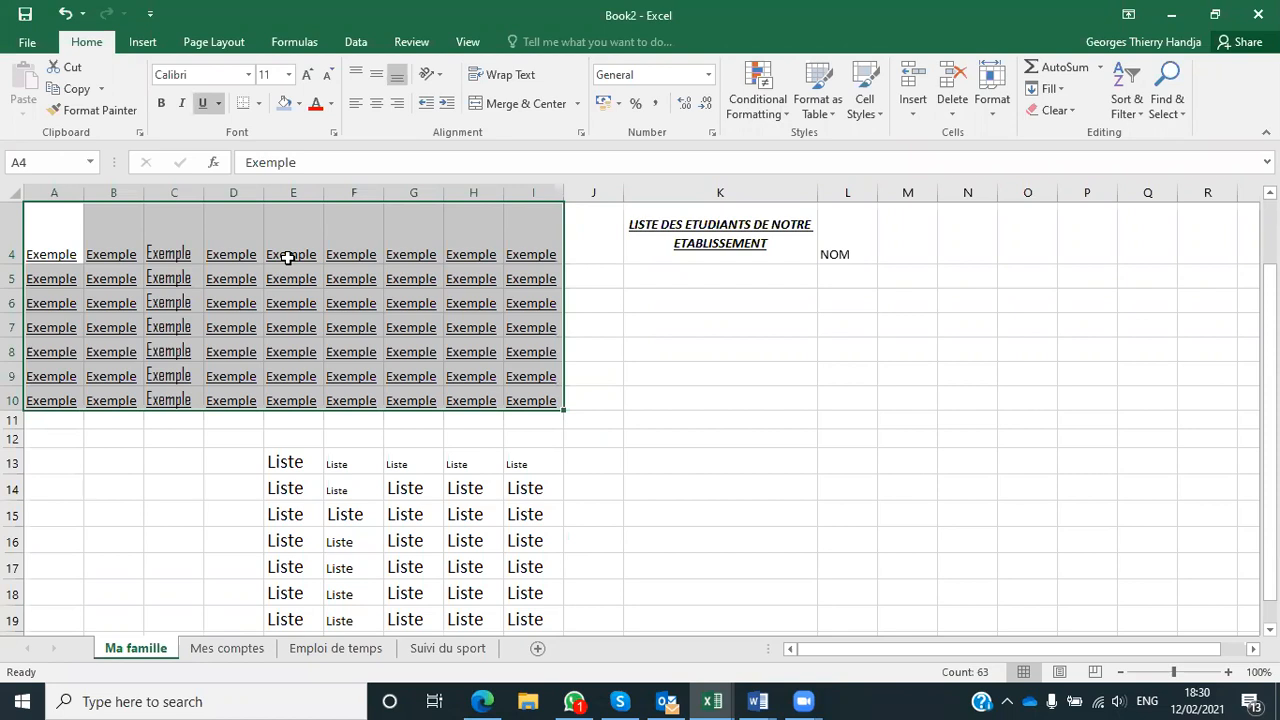
pyautogui.hotkey('ctrl', 'u')
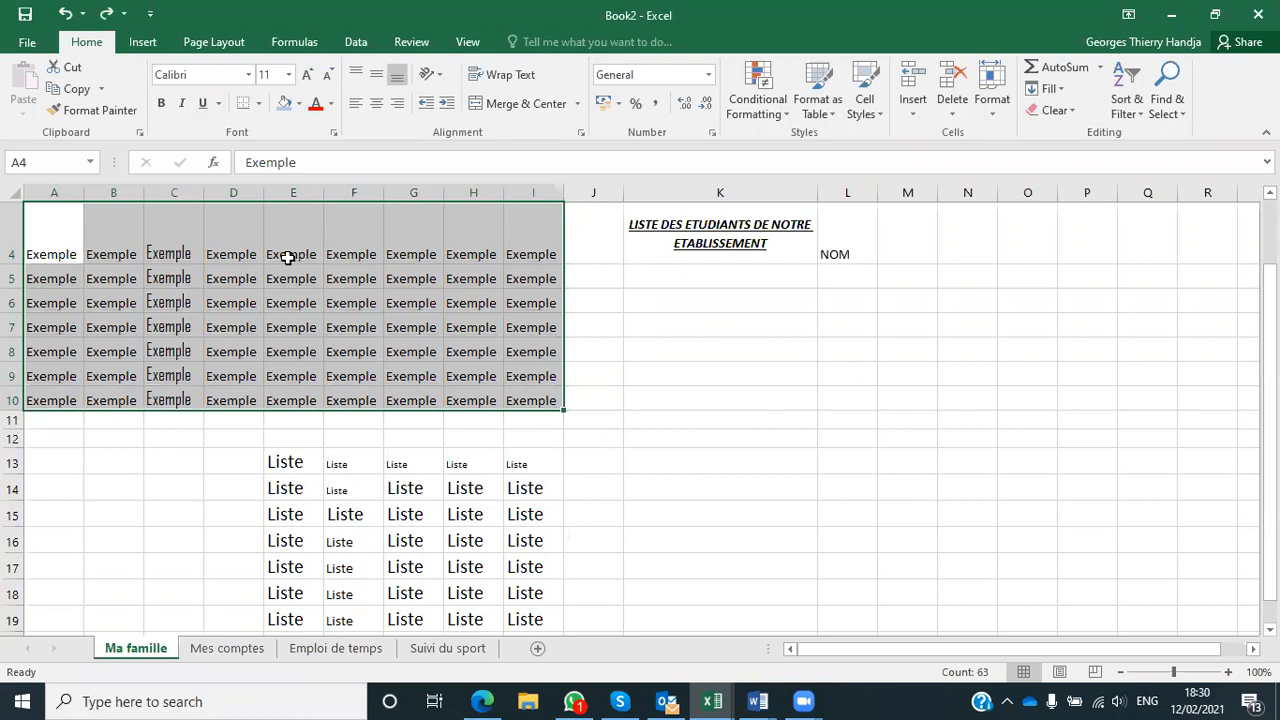
# Switch to the browser tutorial and read the sections on italic text, underlined text and "Mise en forme partielle du texte" through the page's end.
pyautogui.click(482, 701)
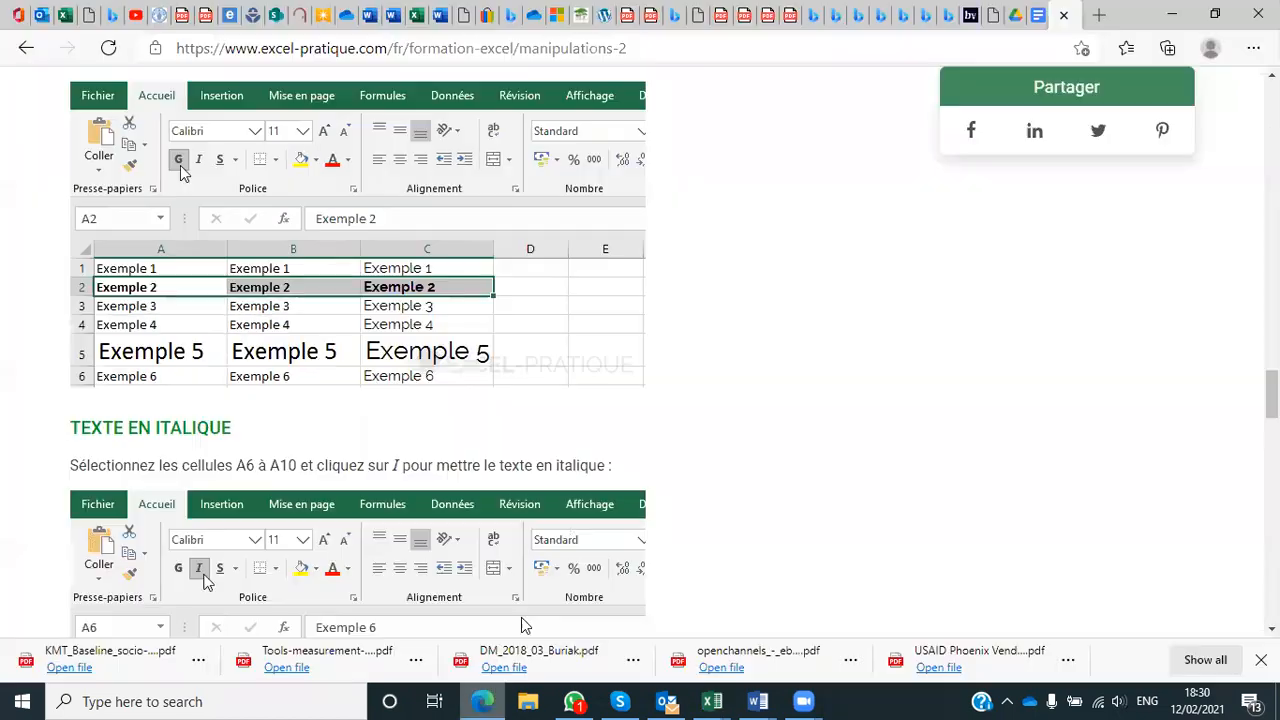
pyautogui.scroll(-3, 574, 510)
pyautogui.scroll(-6, 577, 510)
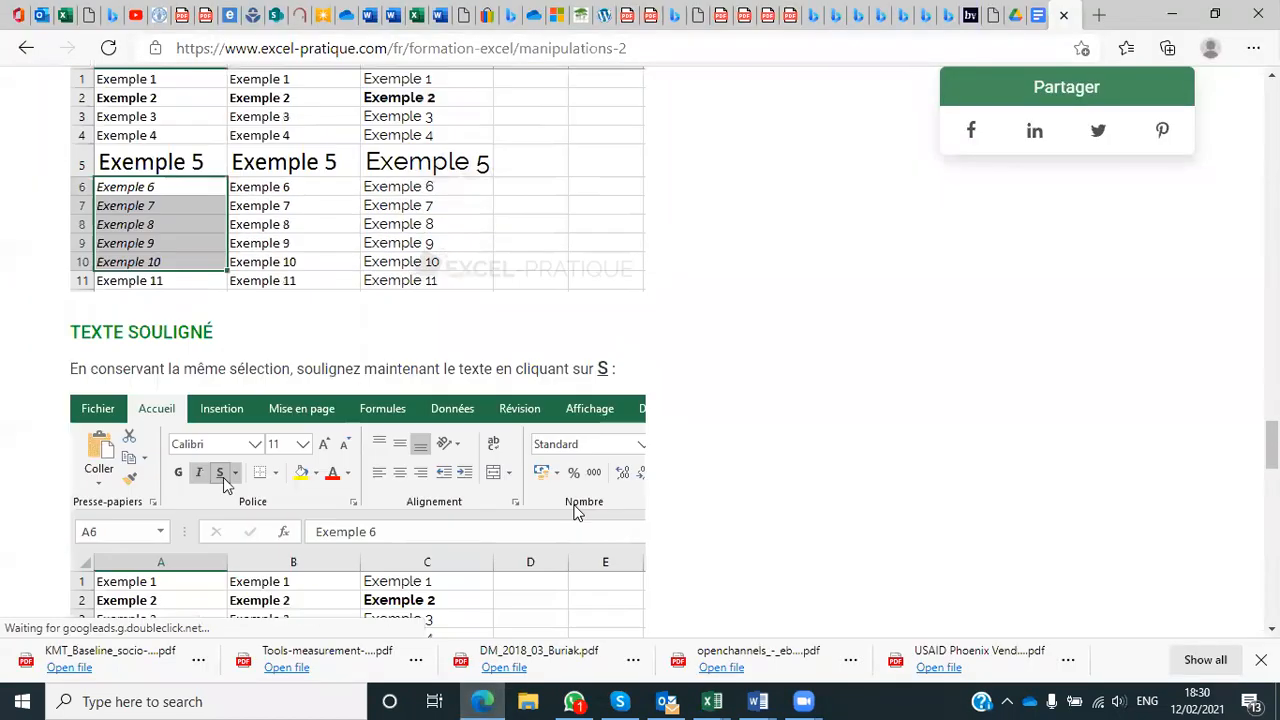
pyautogui.scroll(-5, 580, 505)
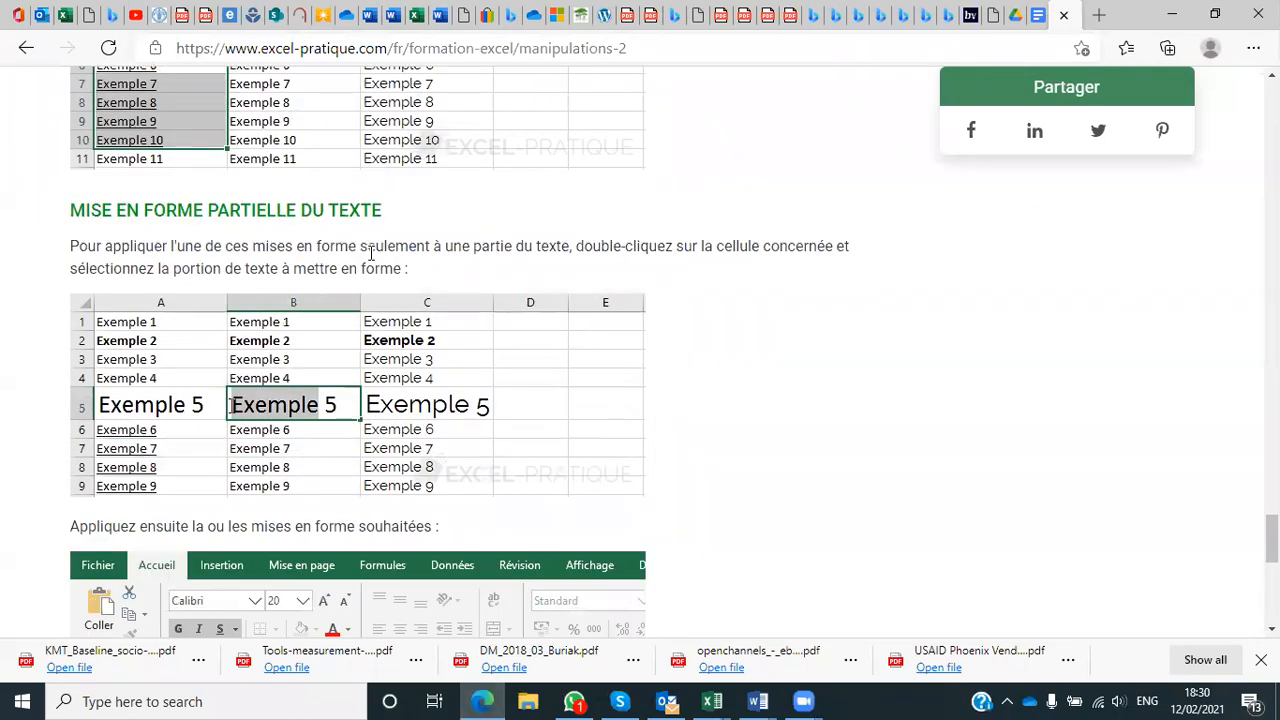
pyautogui.scroll(-2, 371, 253)
pyautogui.scroll(2, 378, 272)
pyautogui.scroll(-2, 240, 290)
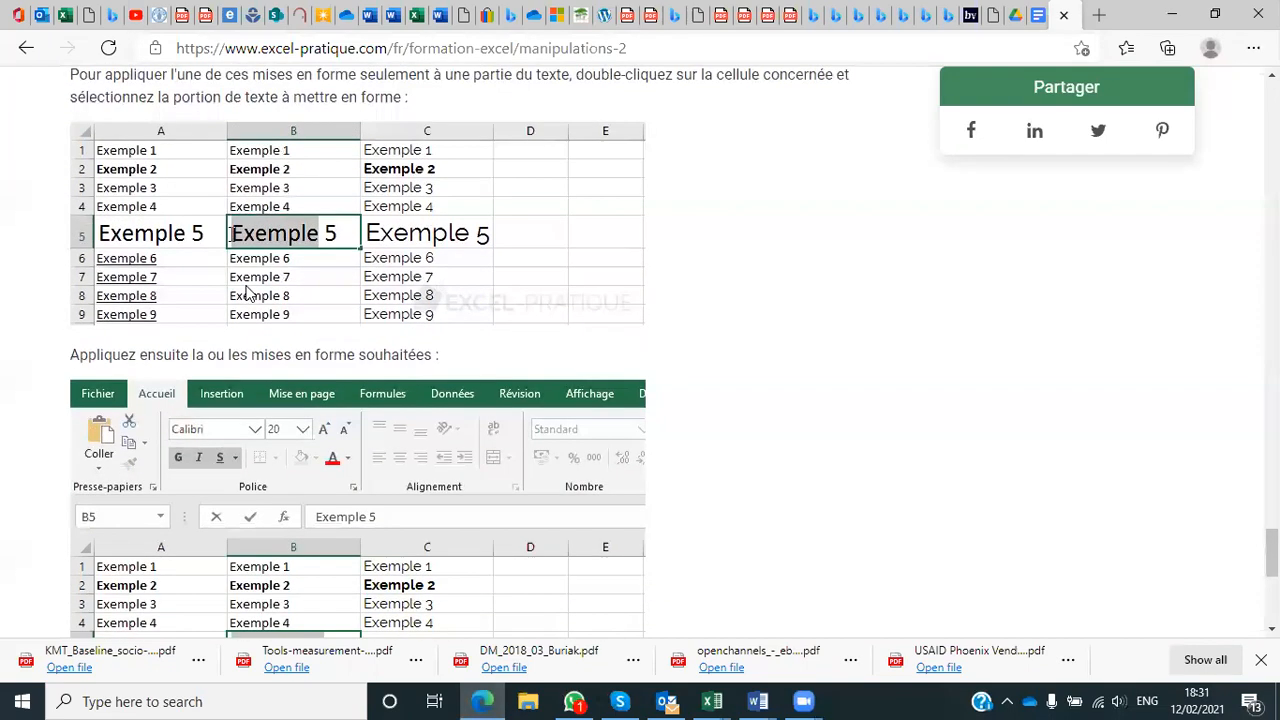
pyautogui.scroll(-1, 250, 288)
pyautogui.scroll(-1, 257, 285)
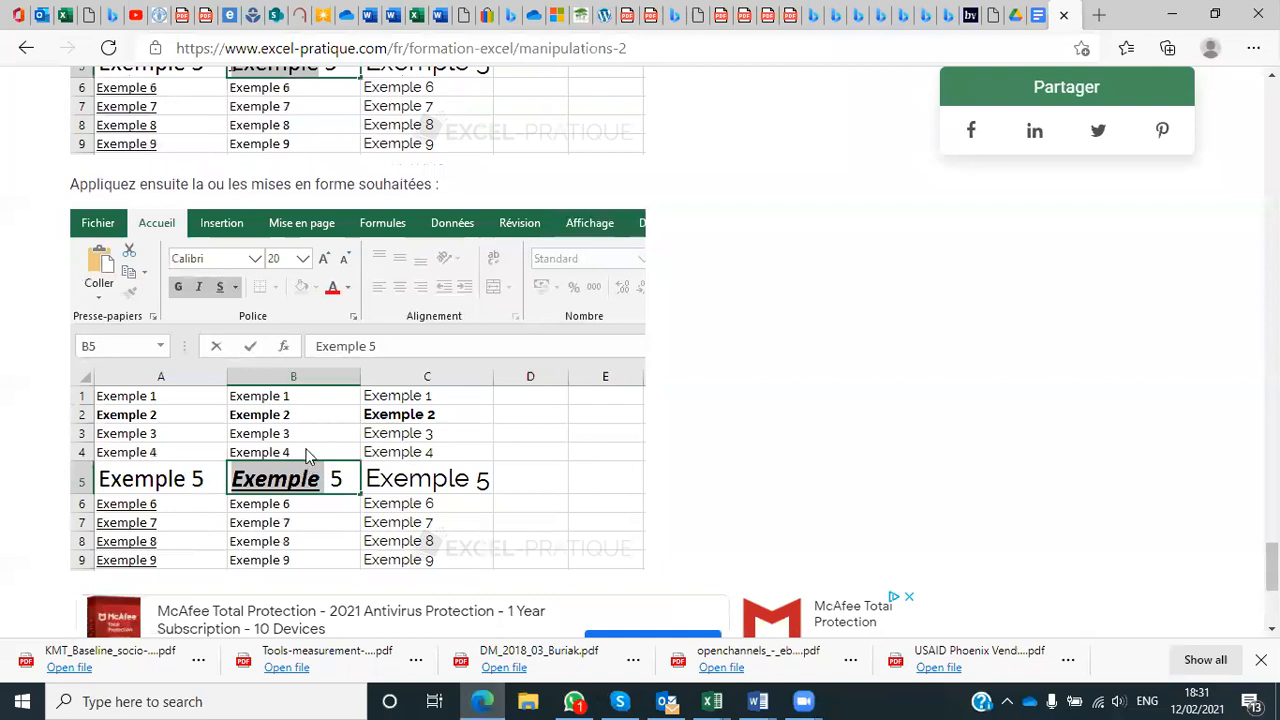
pyautogui.scroll(-2, 330, 482)
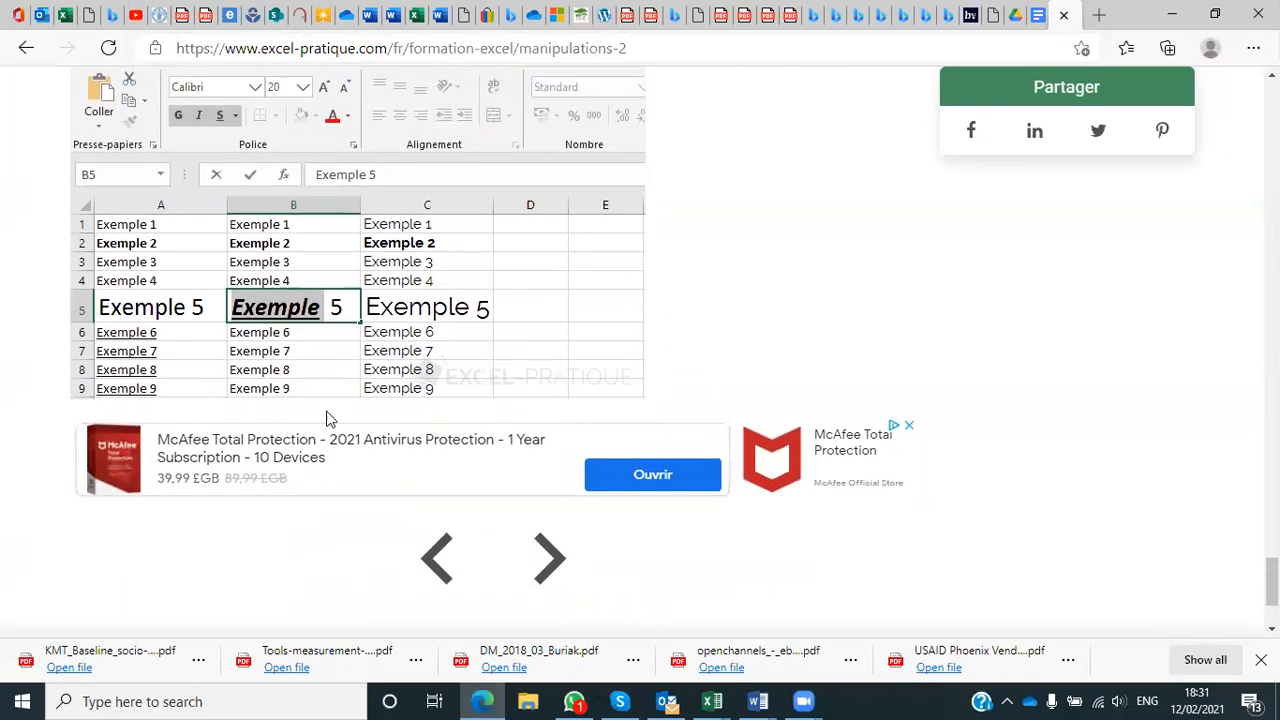
# Switch back to the Book2 workbook and make the "Exemple" cells in D6:F6 italic, bold and underlined.
pyautogui.click(710, 700)
pyautogui.click(1203, 647)
pyautogui.click(408, 376)
pyautogui.moveTo(237, 303); pyautogui.dragTo(337, 306)
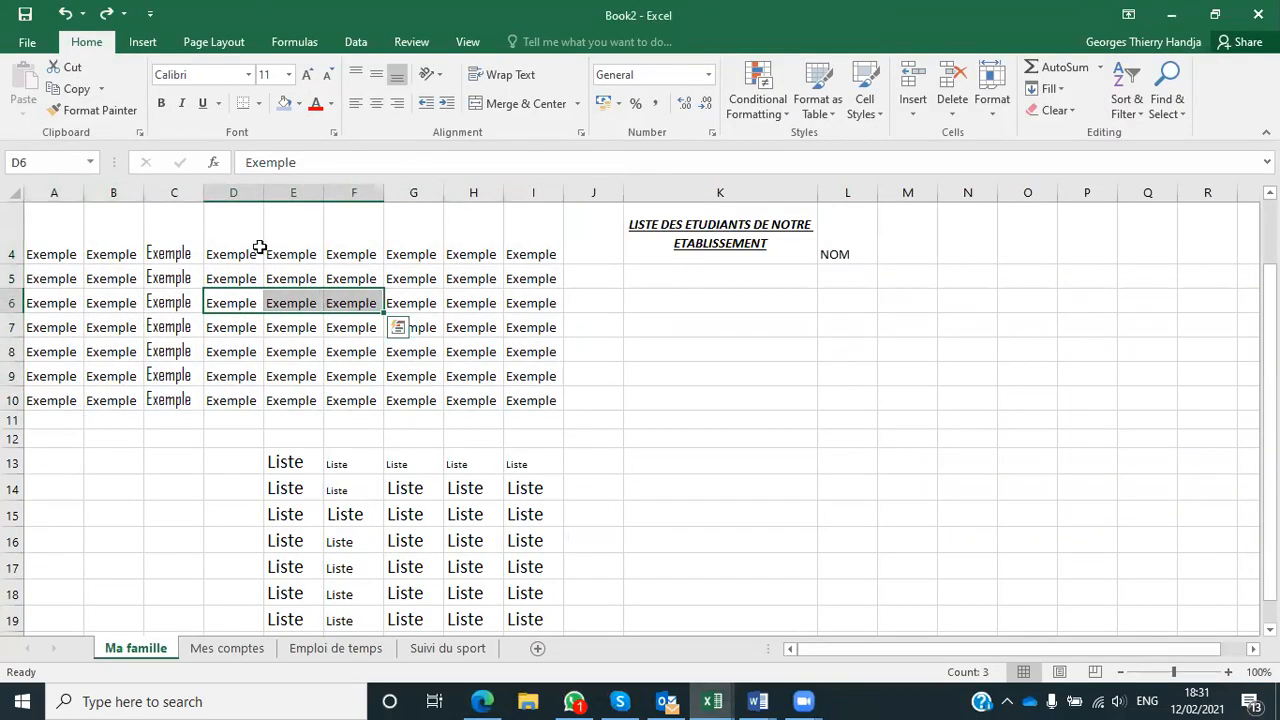
pyautogui.click(181, 108)
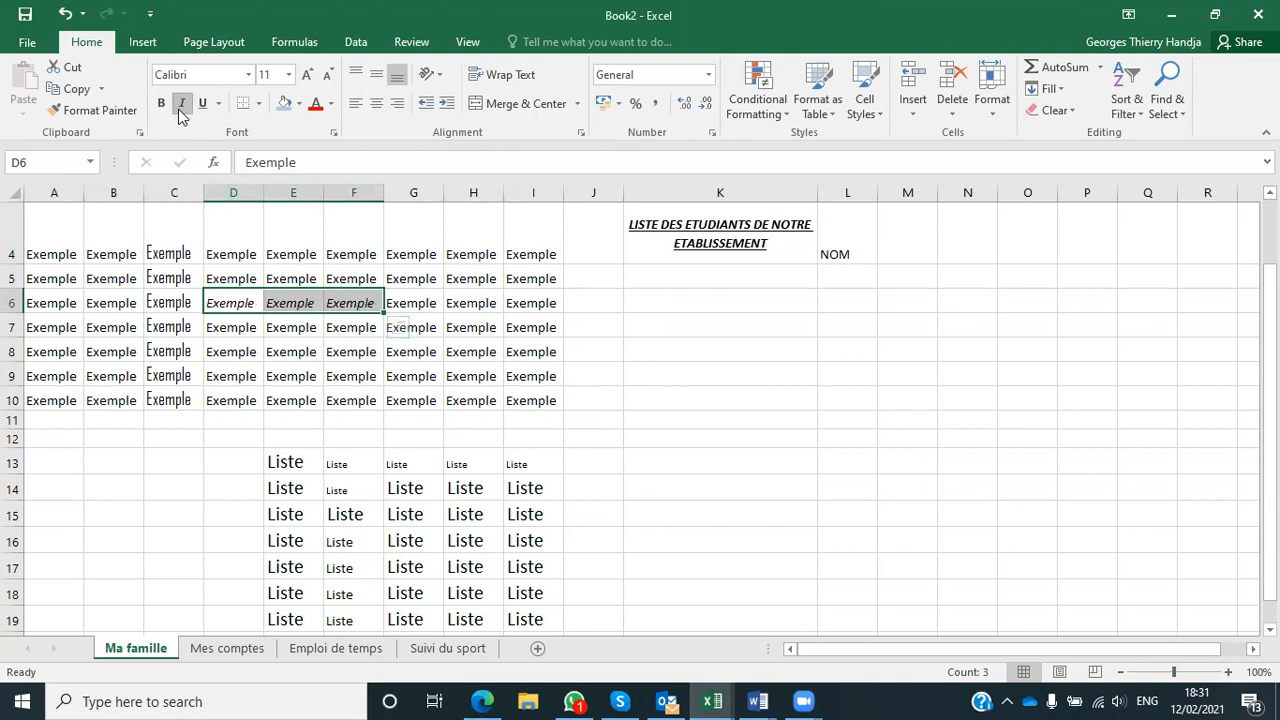
pyautogui.click(160, 104)
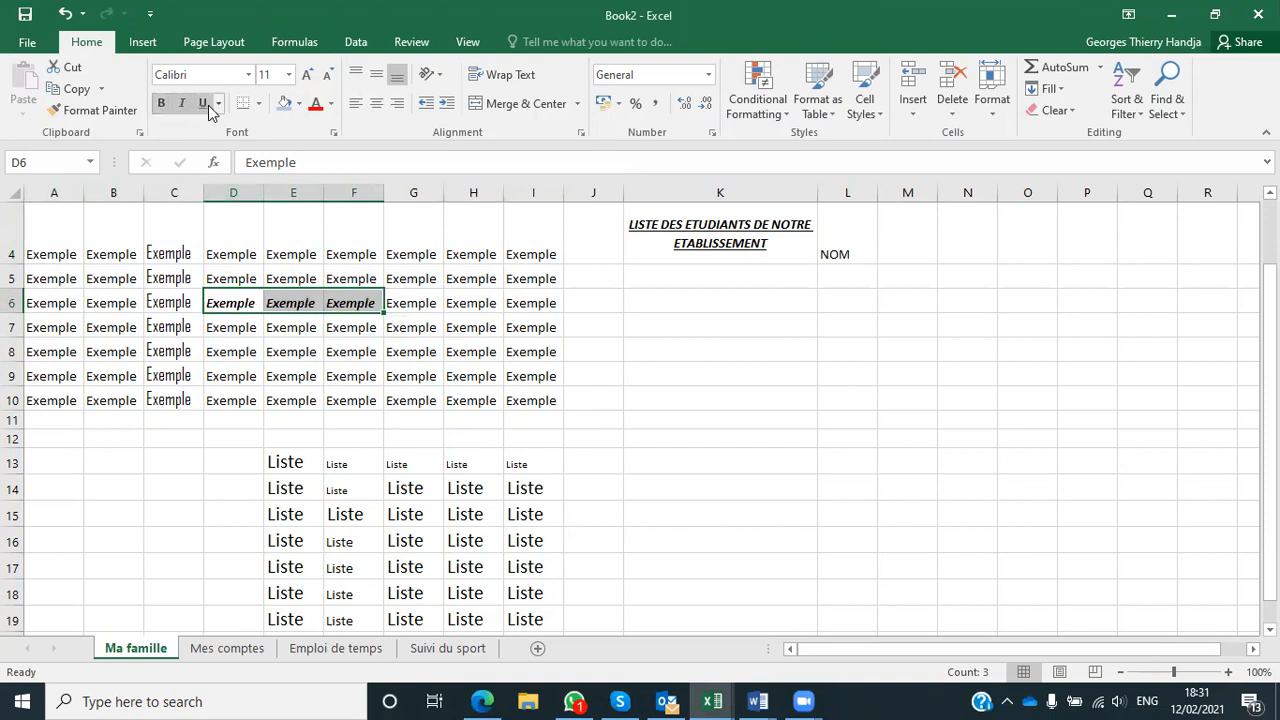
pyautogui.click(203, 106)
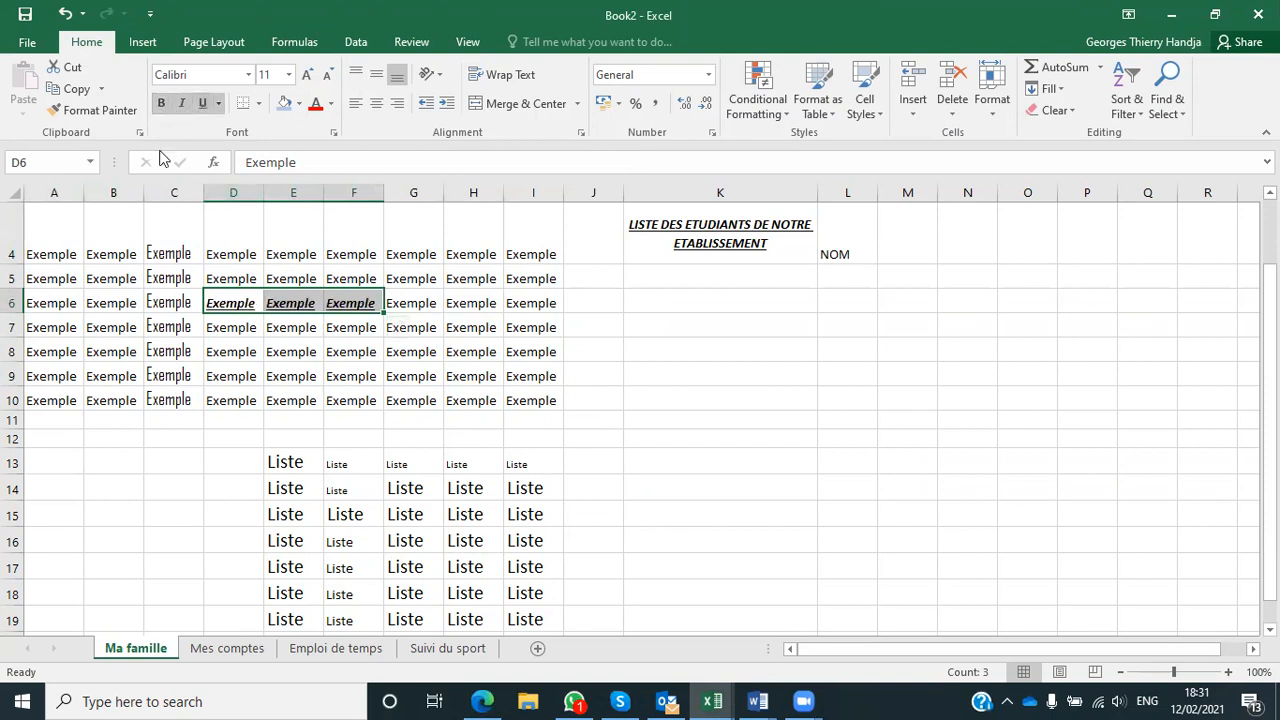
# Apply a light blue fill to cells D6:F6 and set their font size to 18.
pyautogui.click(286, 108)
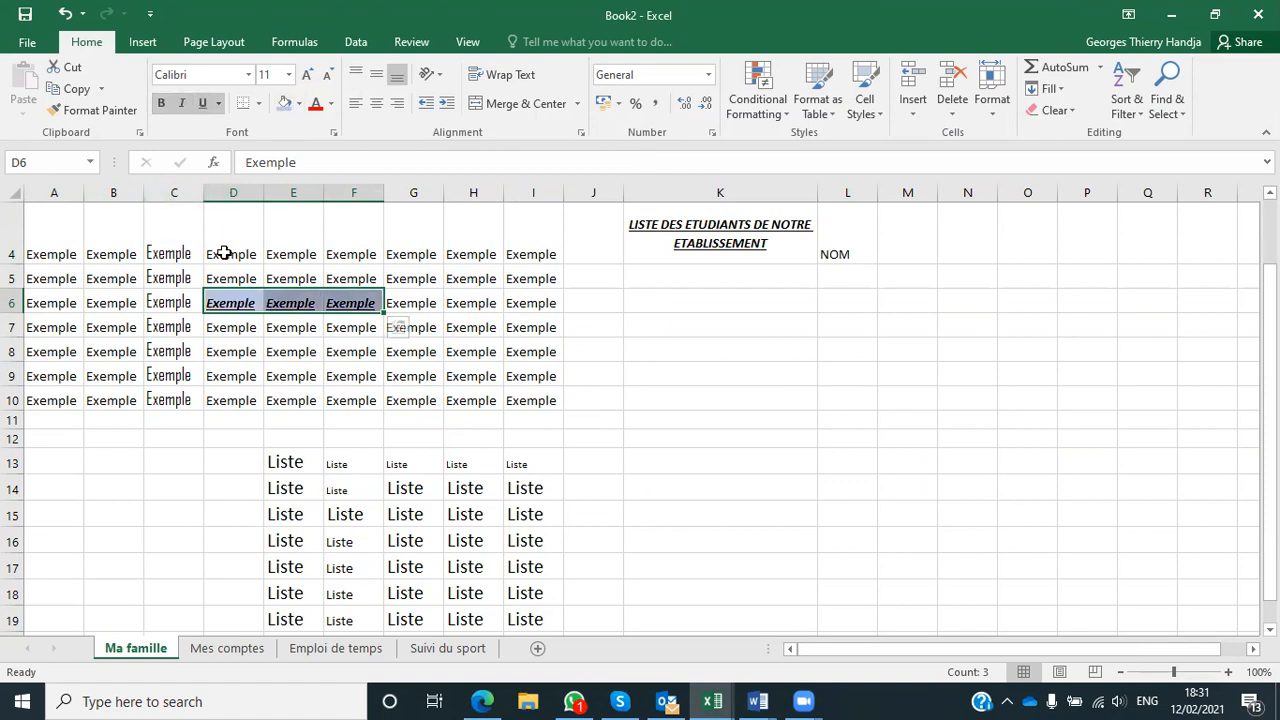
pyautogui.click(287, 76)
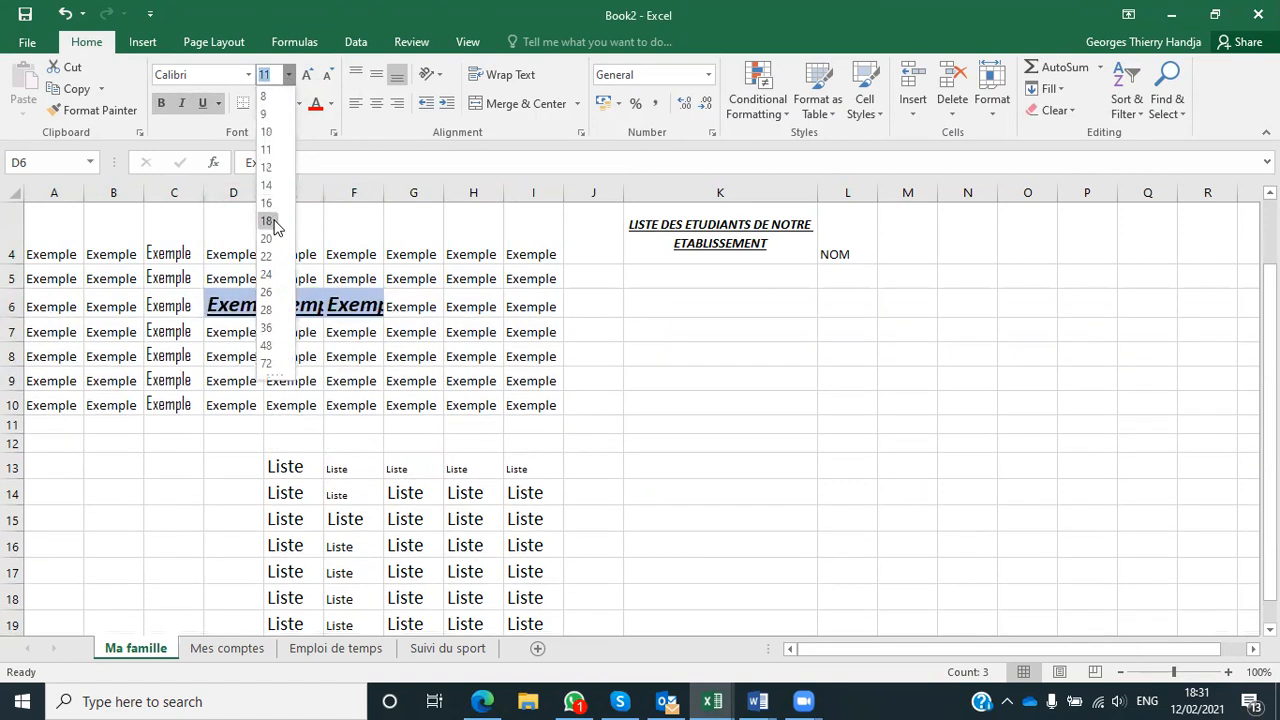
pyautogui.click(272, 221)
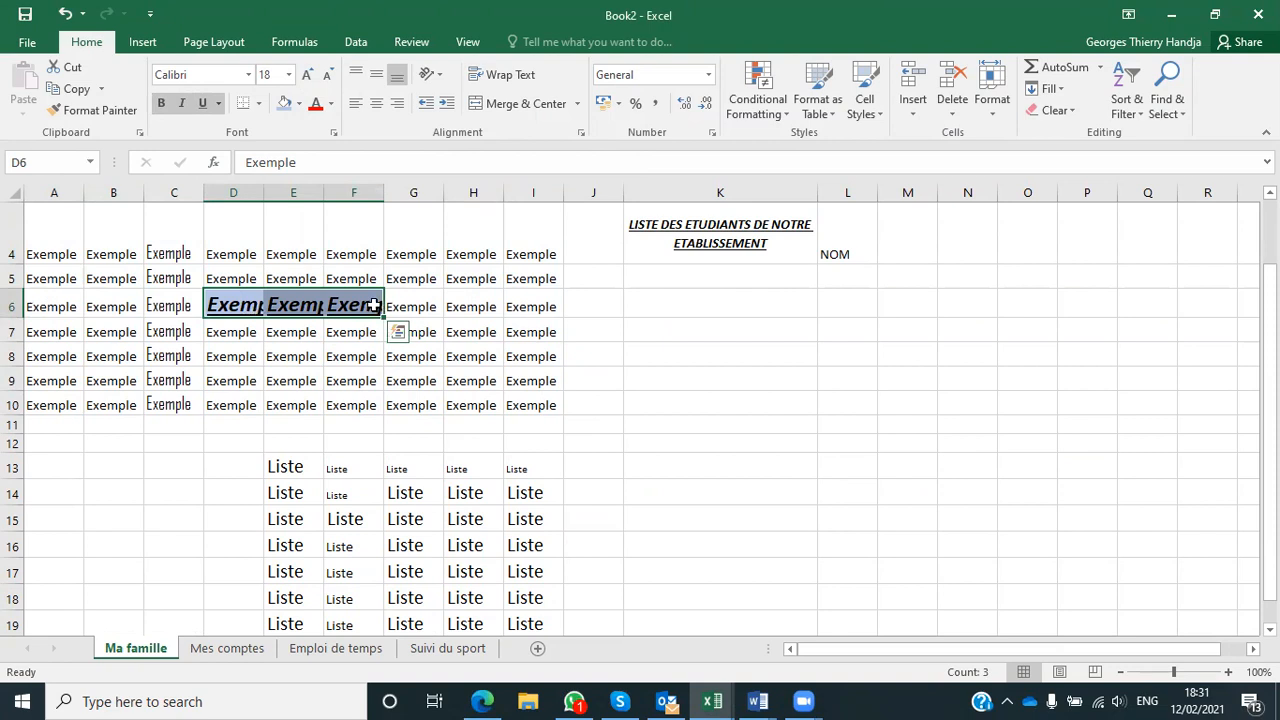
# Autofit the widths of columns D, E and F to their contents.
pyautogui.doubleClick(263, 193)
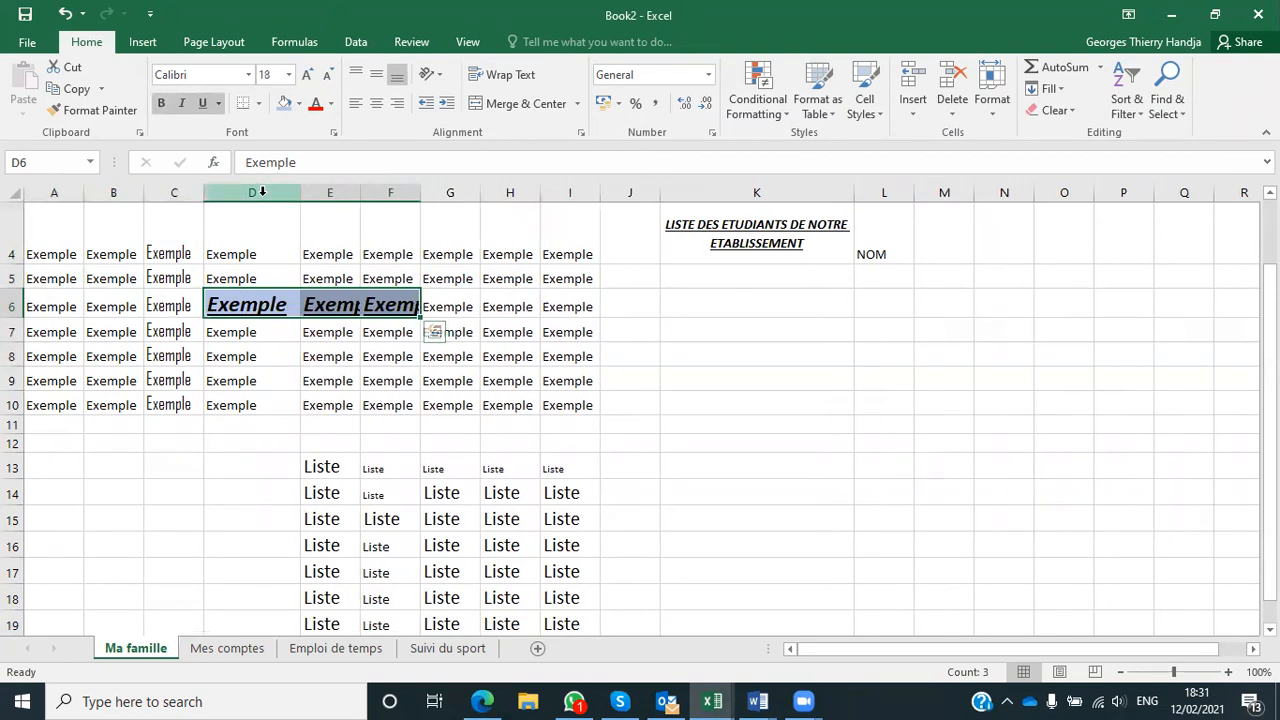
pyautogui.doubleClick(356, 193)
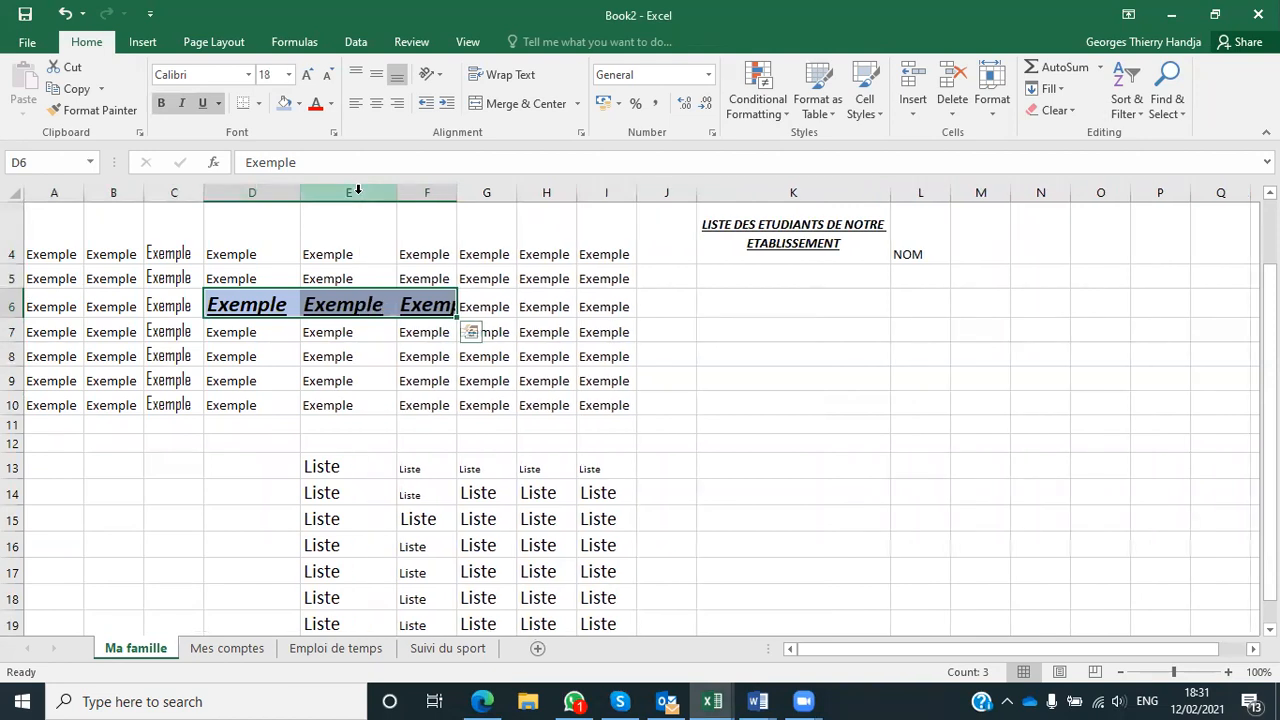
pyautogui.doubleClick(458, 192)
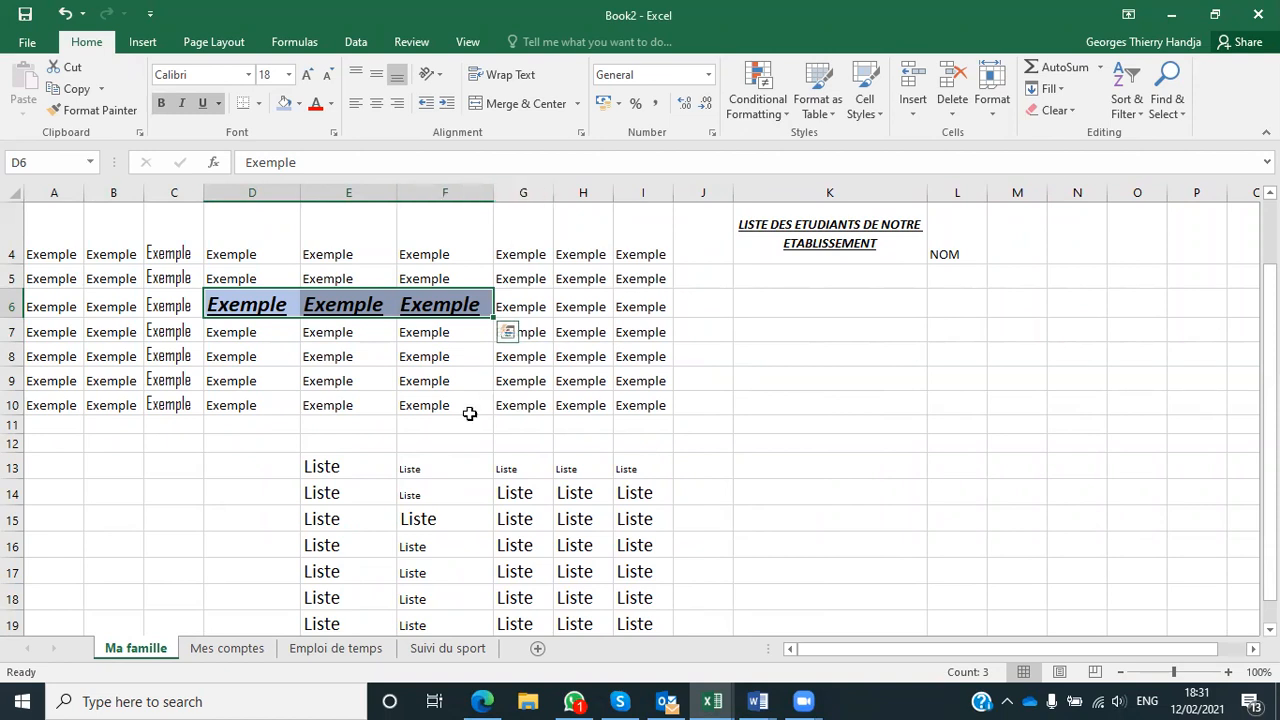
# Switch to the browser tutorial, open the next lesson "manipulations de base (3/5)" and read its "Alignement horizontal" section.
pyautogui.click(487, 698)
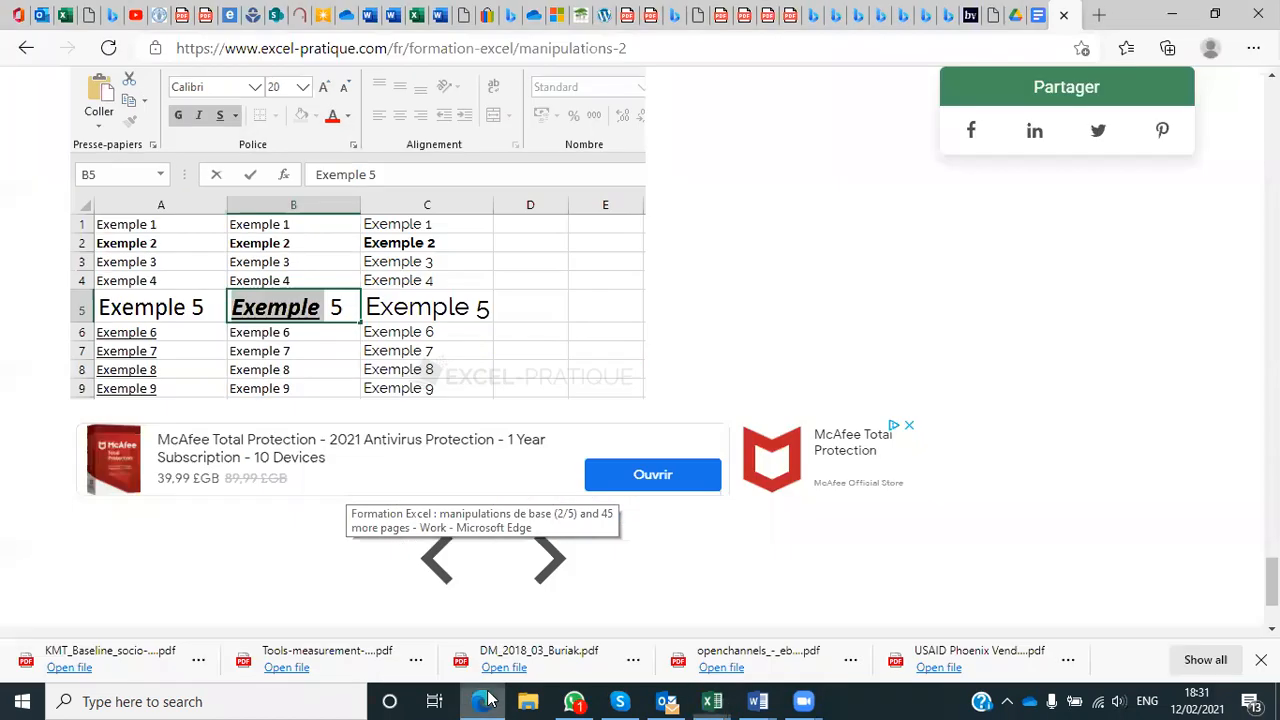
pyautogui.click(564, 565)
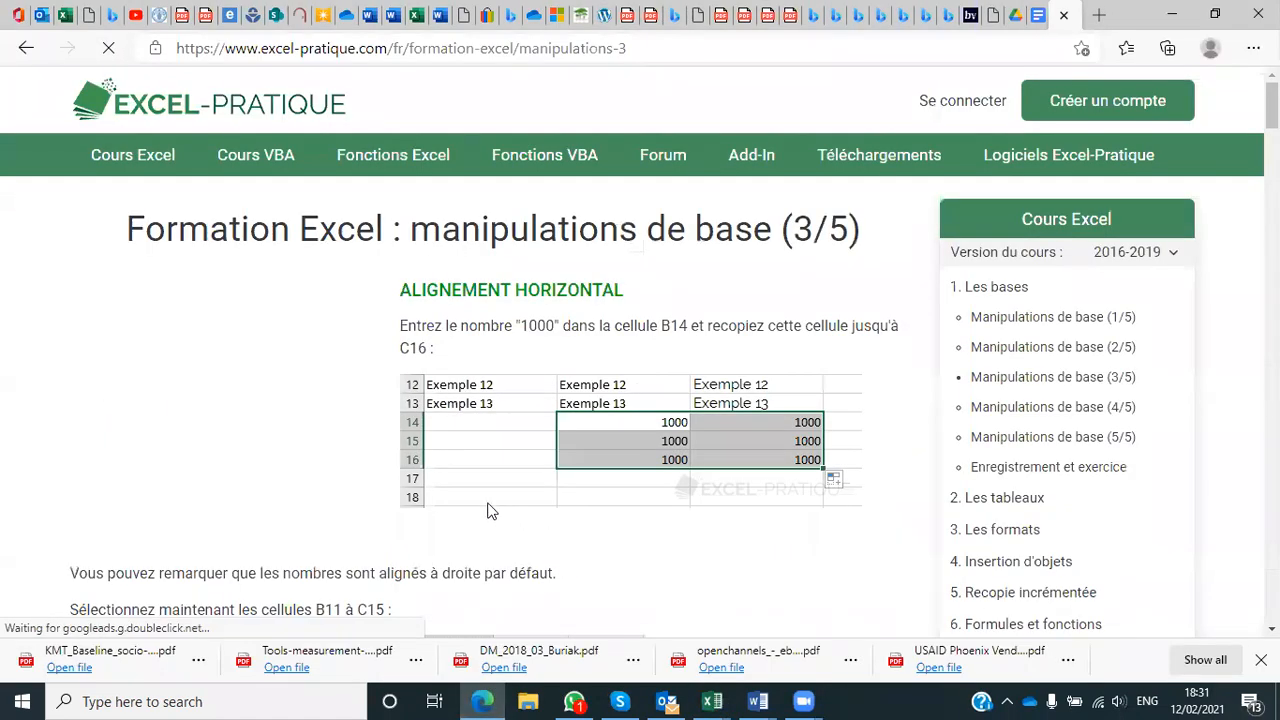
pyautogui.scroll(-2, 483, 515)
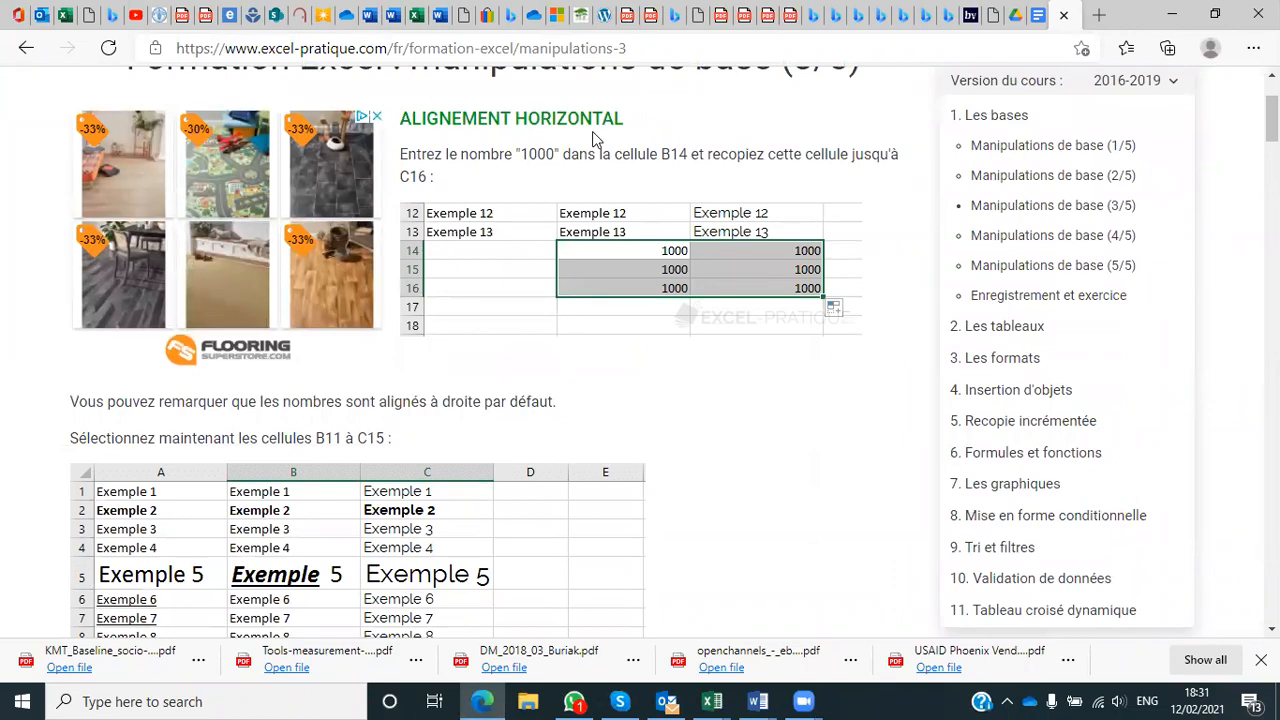
pyautogui.scroll(-5, 474, 476)
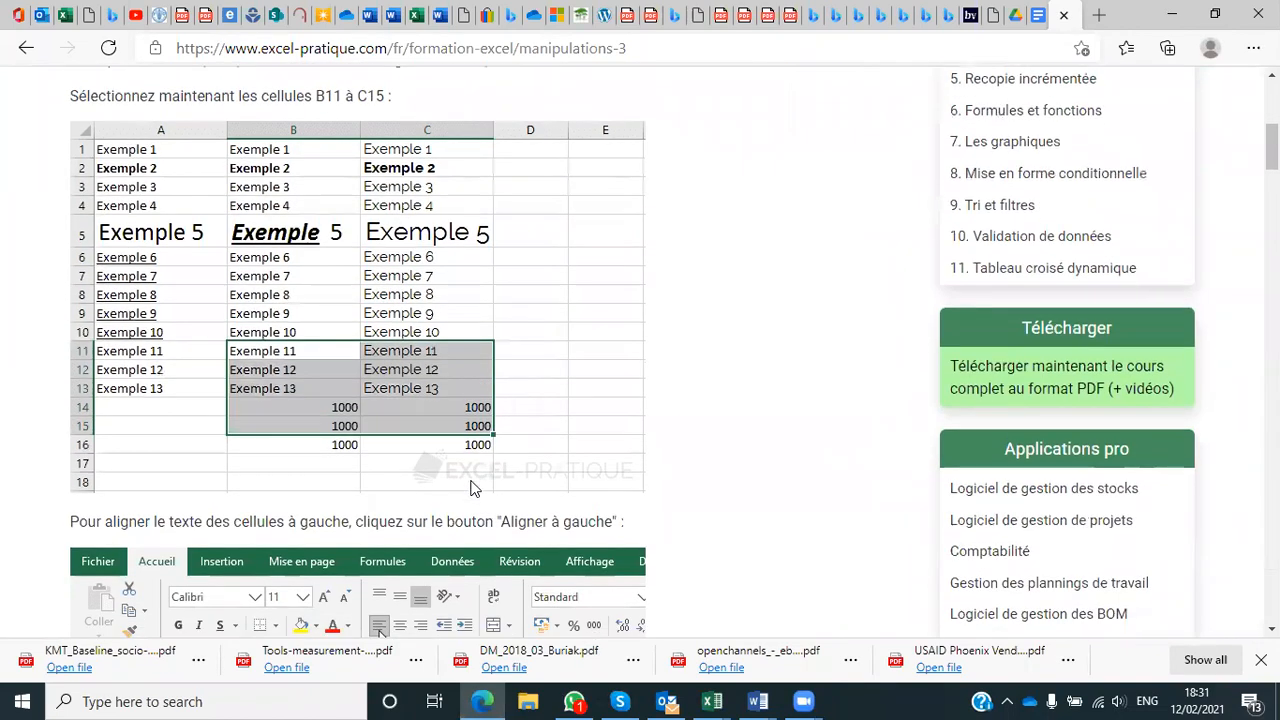
pyautogui.scroll(-5, 474, 490)
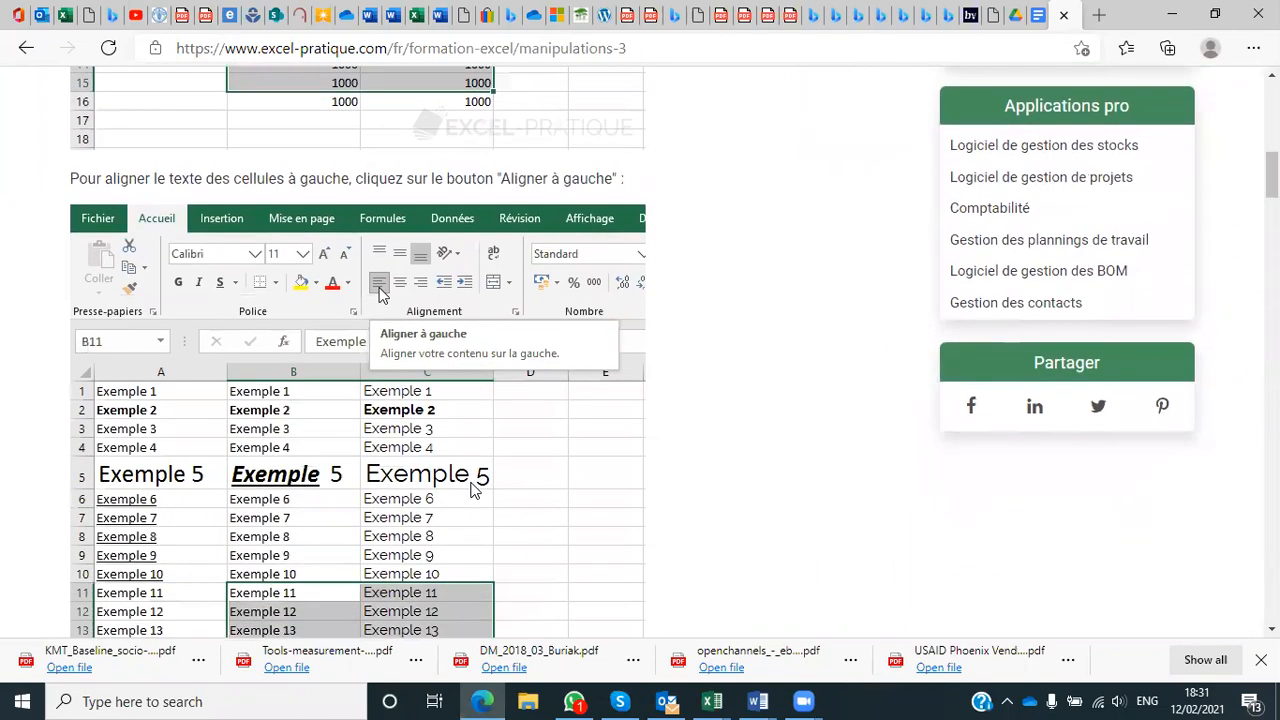
pyautogui.scroll(-3, 474, 490)
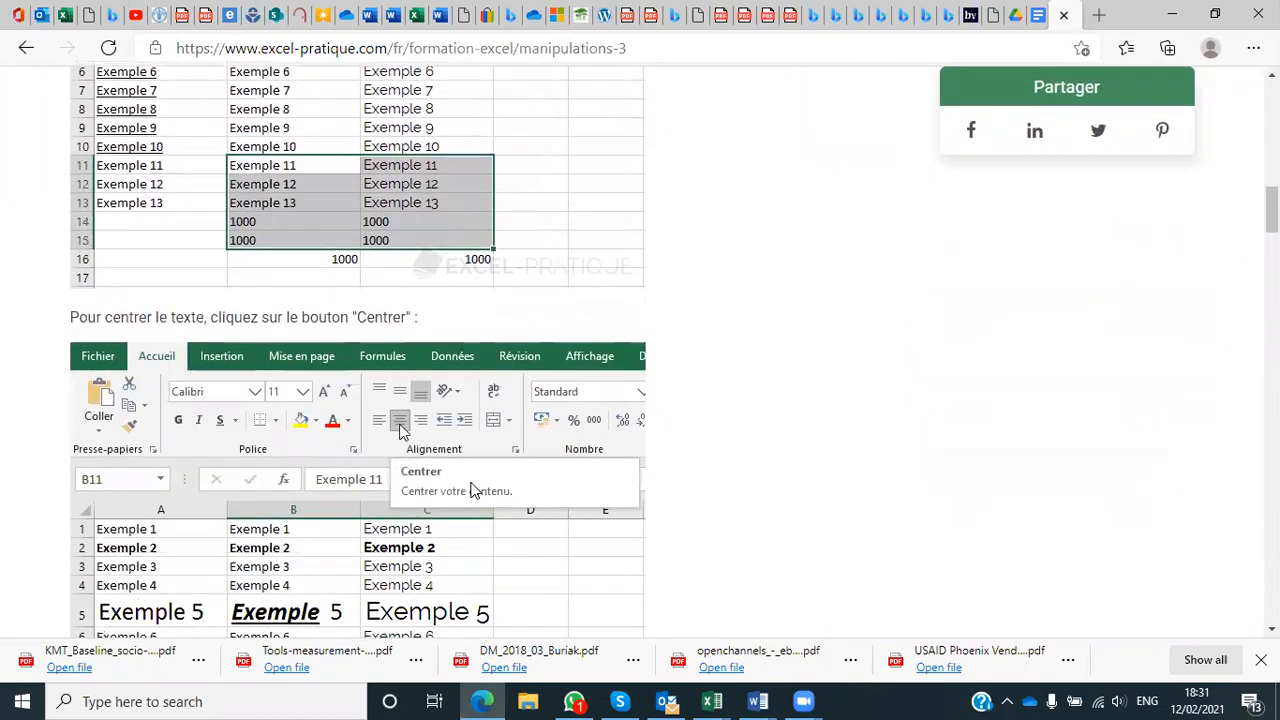
pyautogui.scroll(-5, 474, 490)
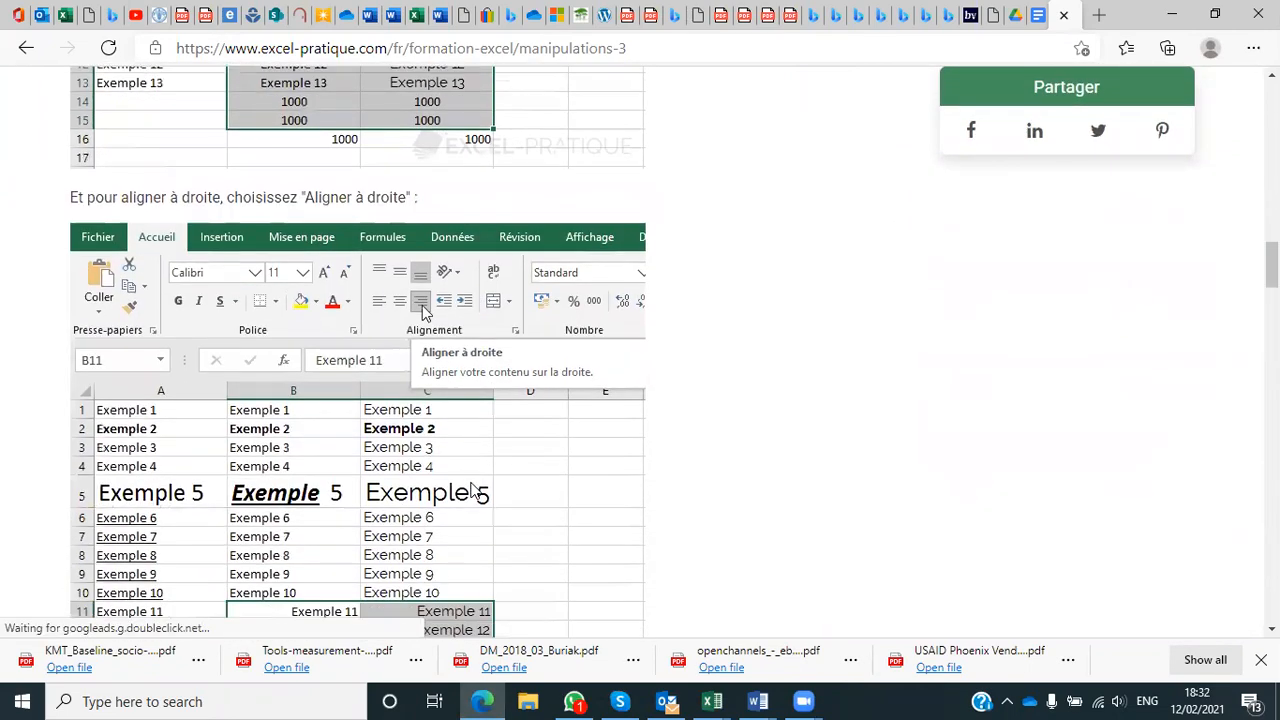
pyautogui.scroll(-1, 474, 490)
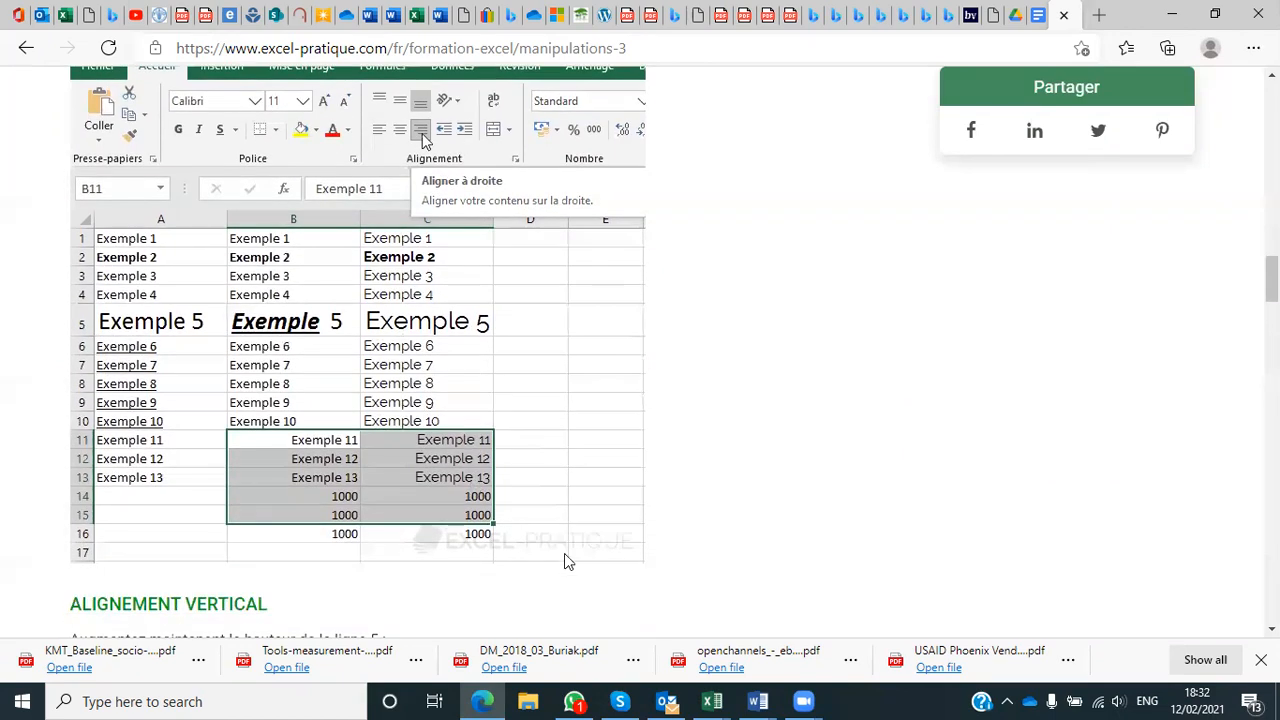
# Switch back to the Book2 workbook and align the title in K4 left, then right, and vertically to the bottom of the cell.
pyautogui.moveTo(718, 700)
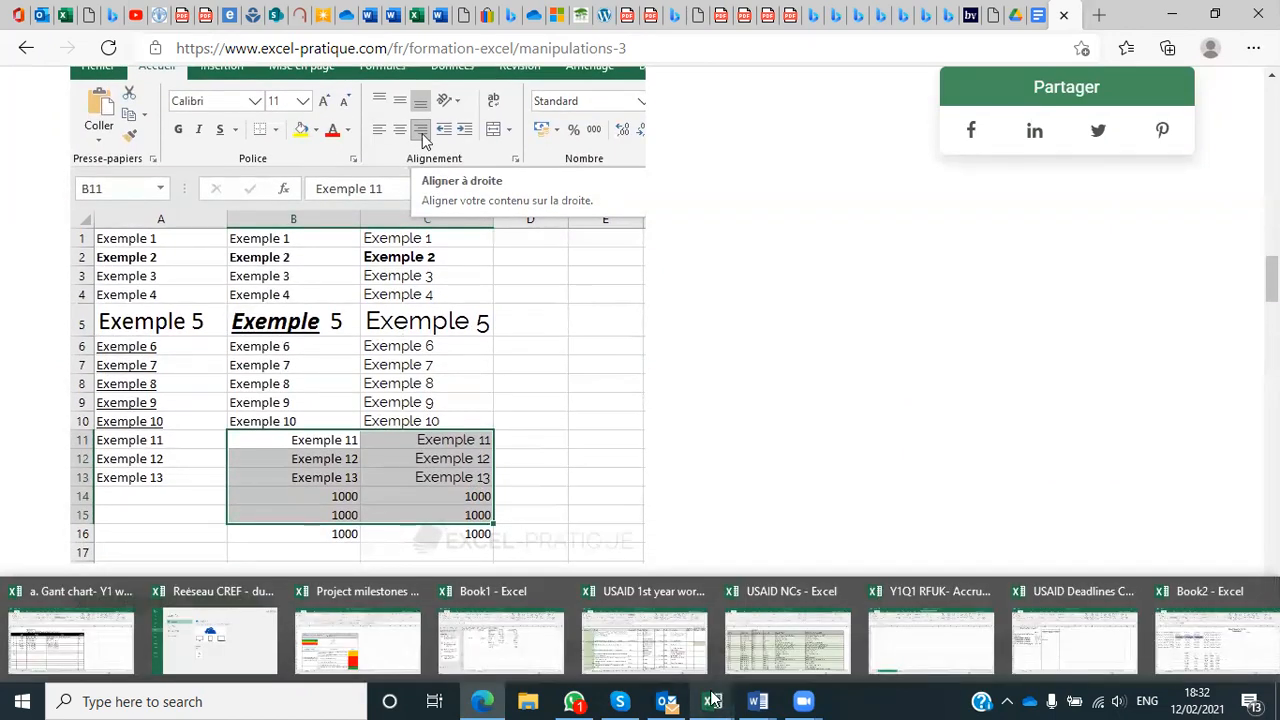
pyautogui.click(1215, 640)
pyautogui.scroll(-2, 542, 482)
pyautogui.scroll(4, 540, 480)
pyautogui.scroll(-1, 537, 476)
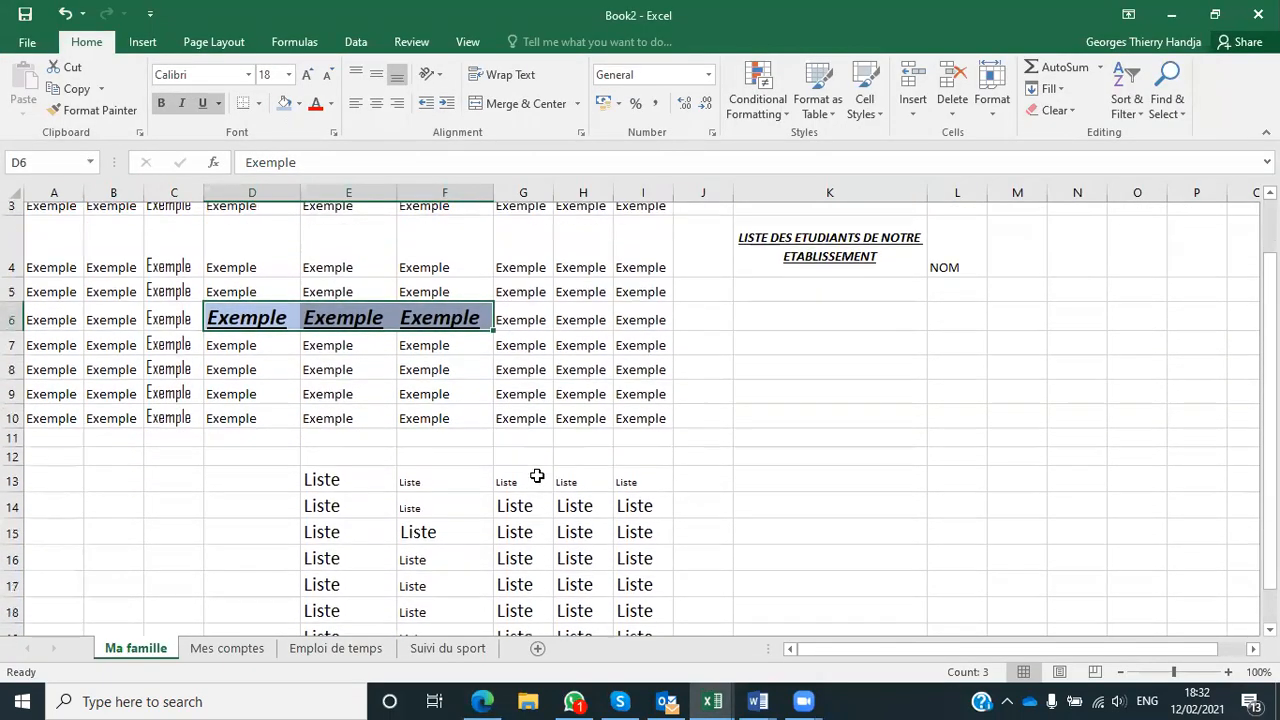
pyautogui.scroll(-1, 537, 476)
pyautogui.scroll(1, 537, 476)
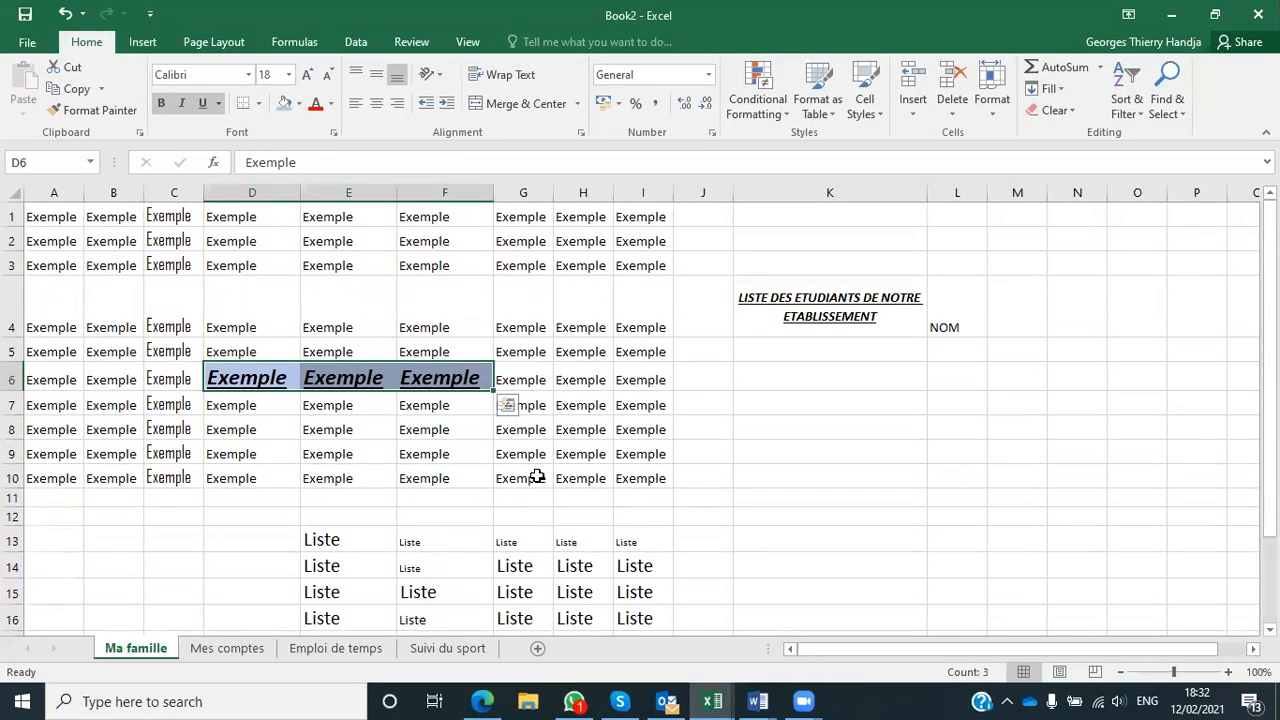
pyautogui.click(846, 312)
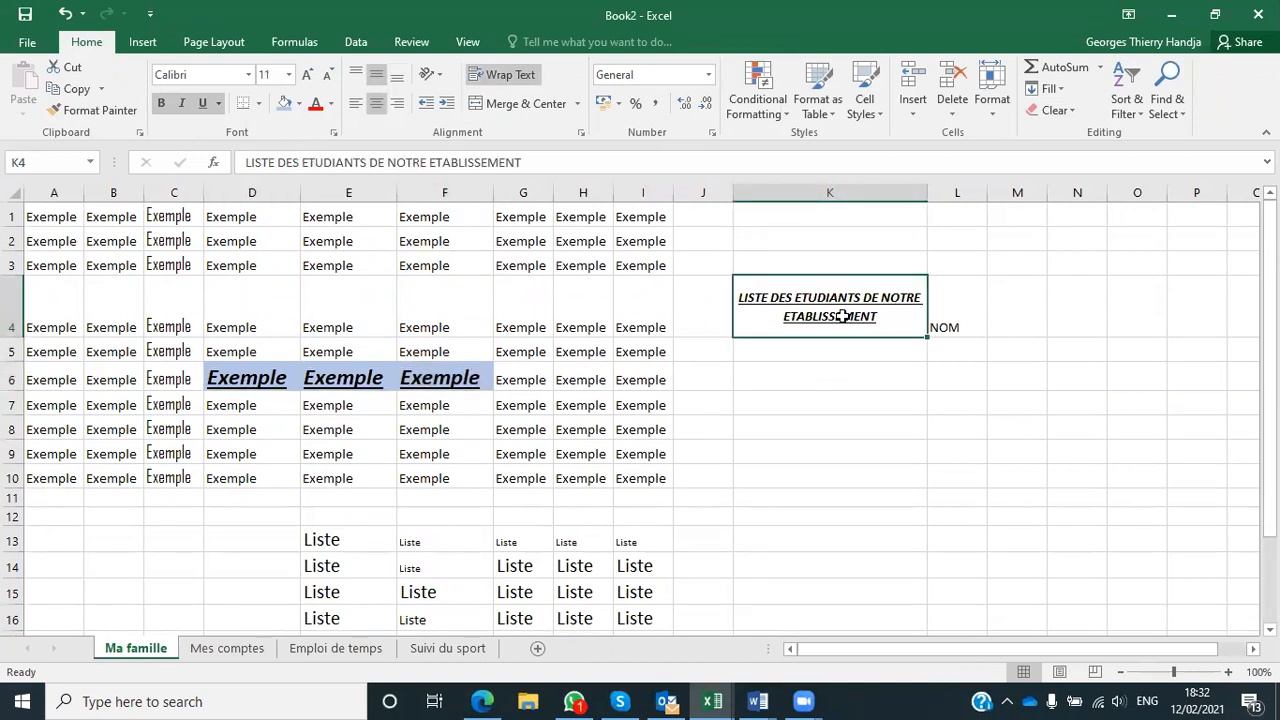
pyautogui.click(355, 105)
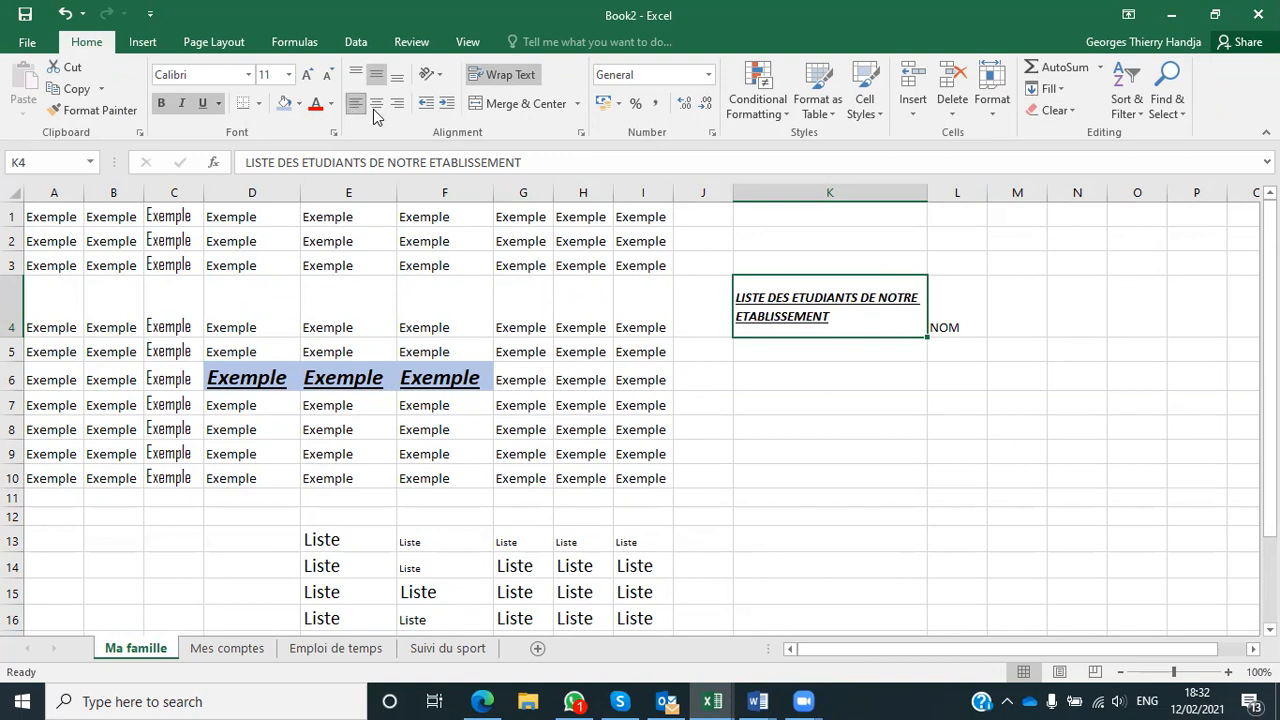
pyautogui.click(398, 108)
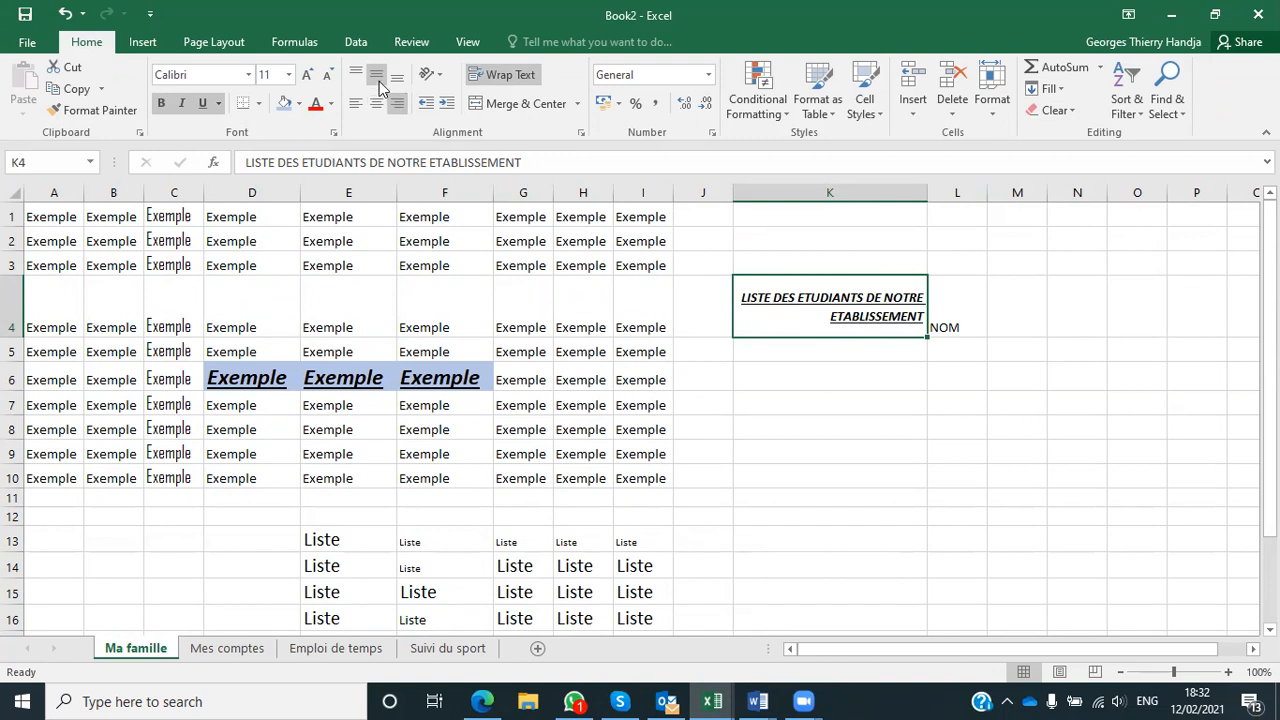
pyautogui.click(397, 76)
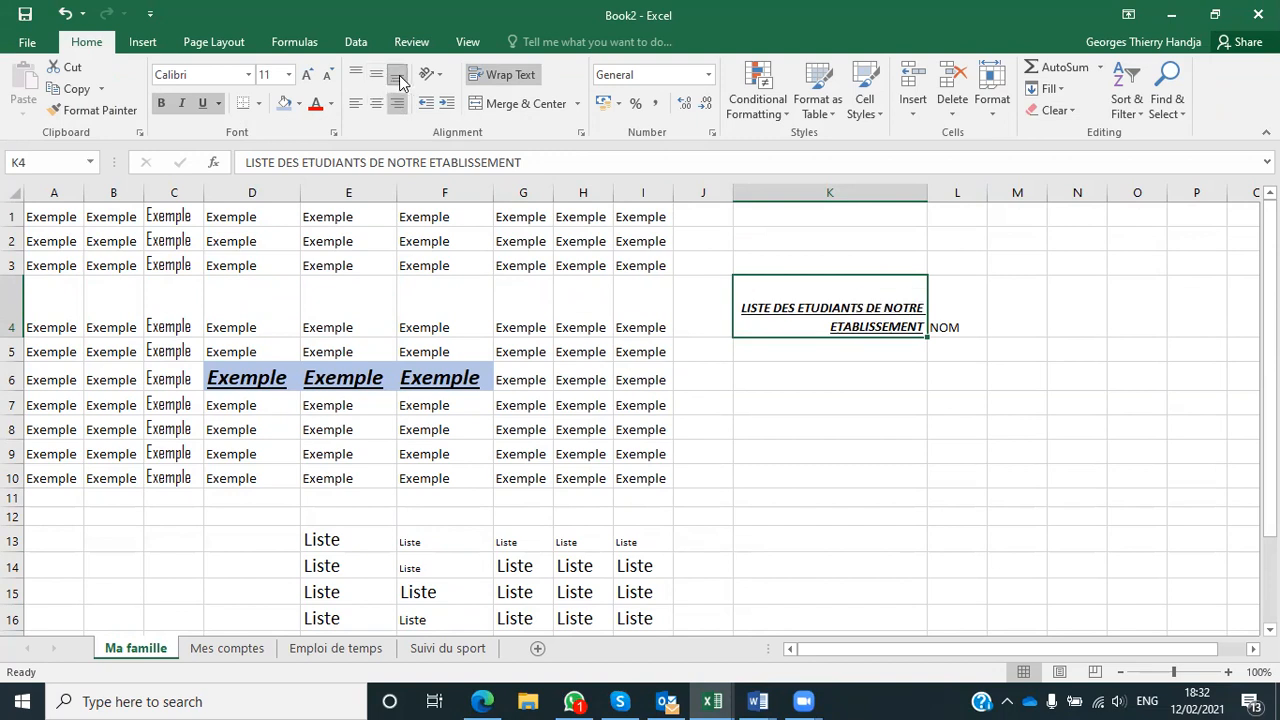
# Align the title in K4 to the top, then set it to middle vertically and centre it horizontally.
pyautogui.click(355, 76)
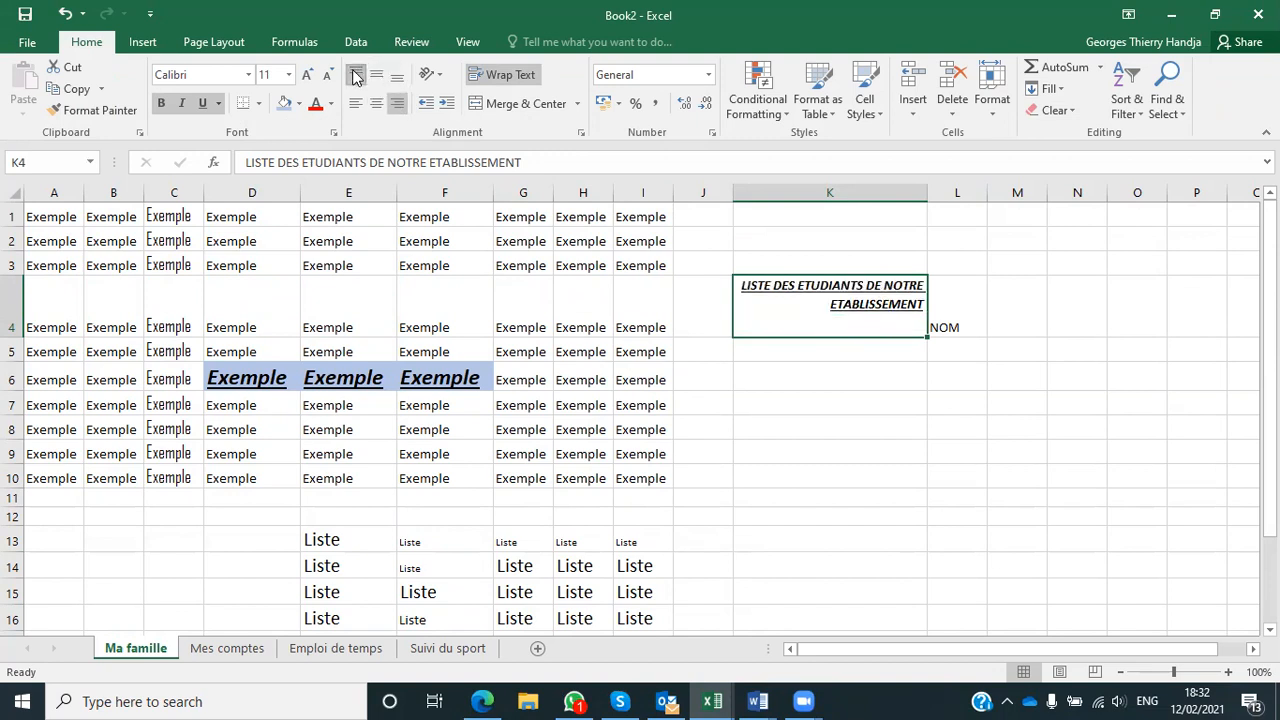
pyautogui.click(375, 76)
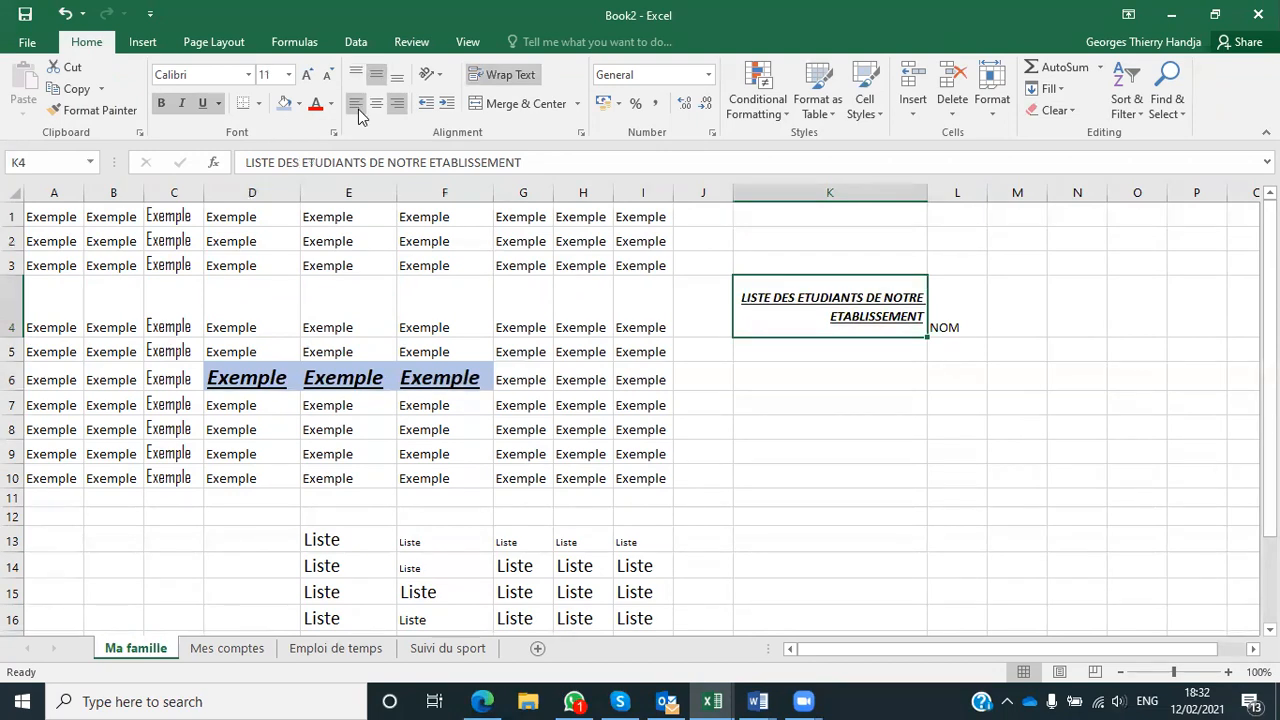
pyautogui.click(375, 104)
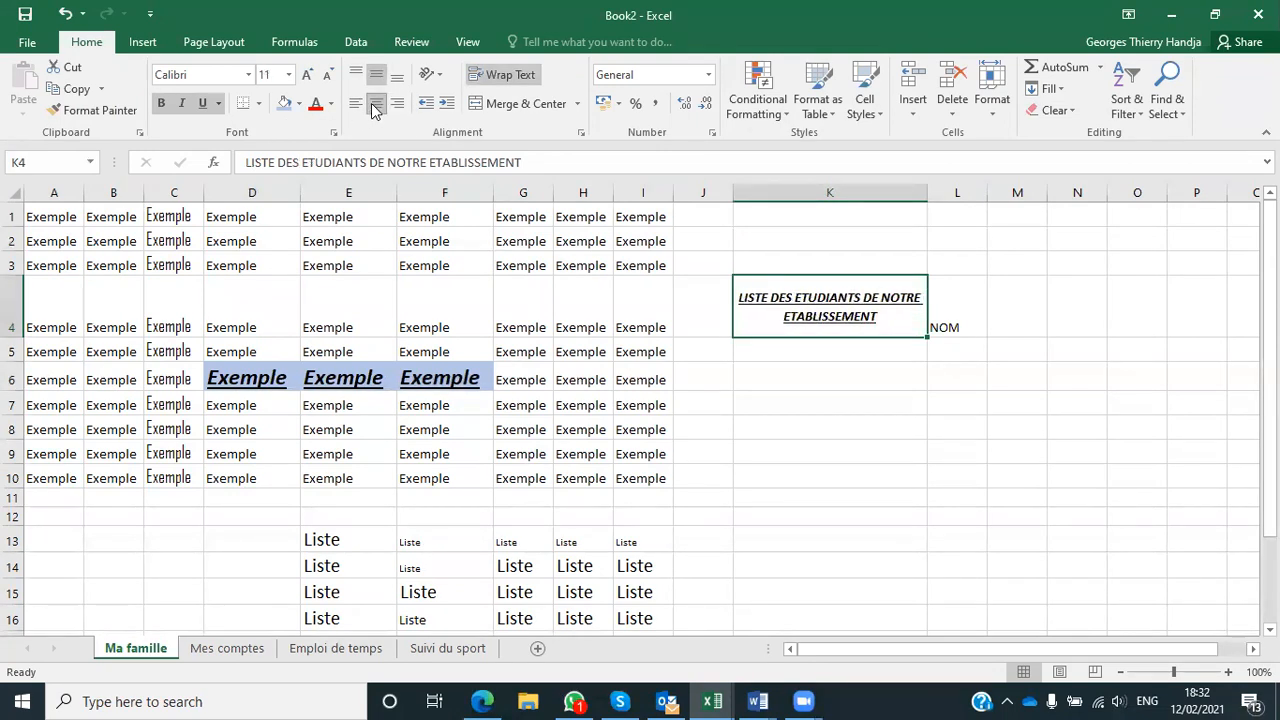
# Try left and right alignment on NOM in L4 and leave it centred horizontally and vertically.
pyautogui.click(941, 310)
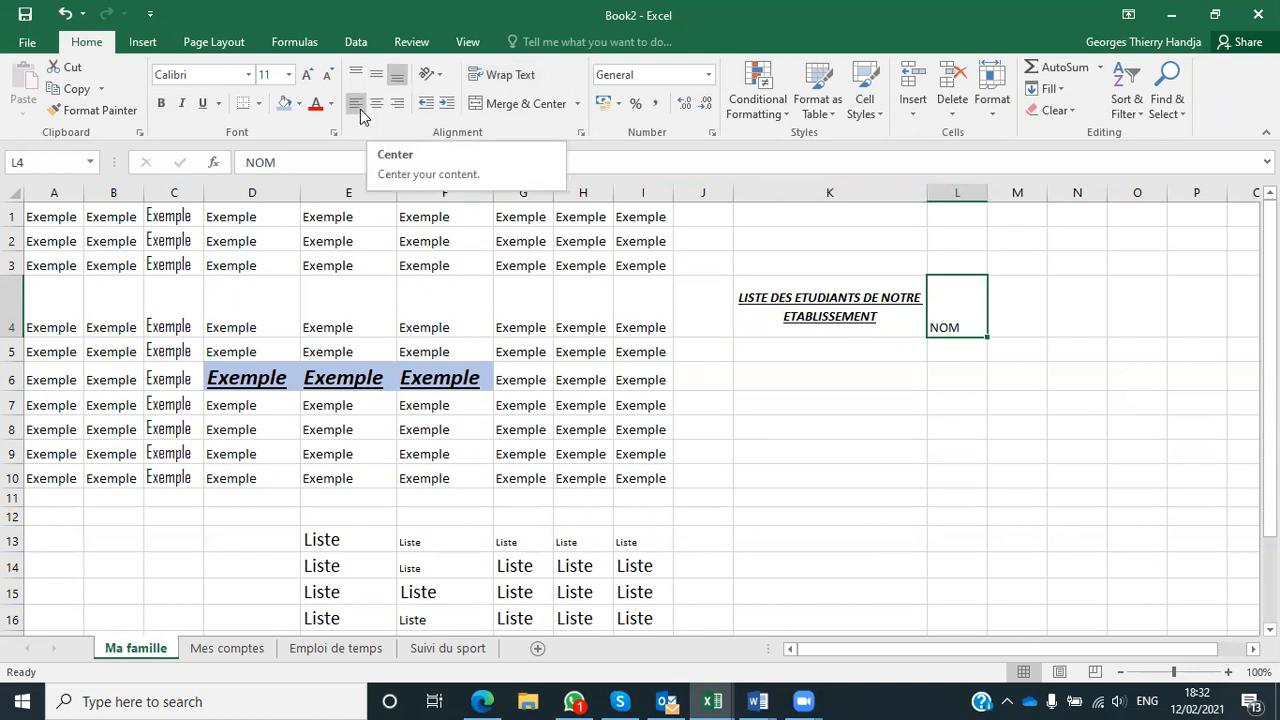
pyautogui.click(356, 112)
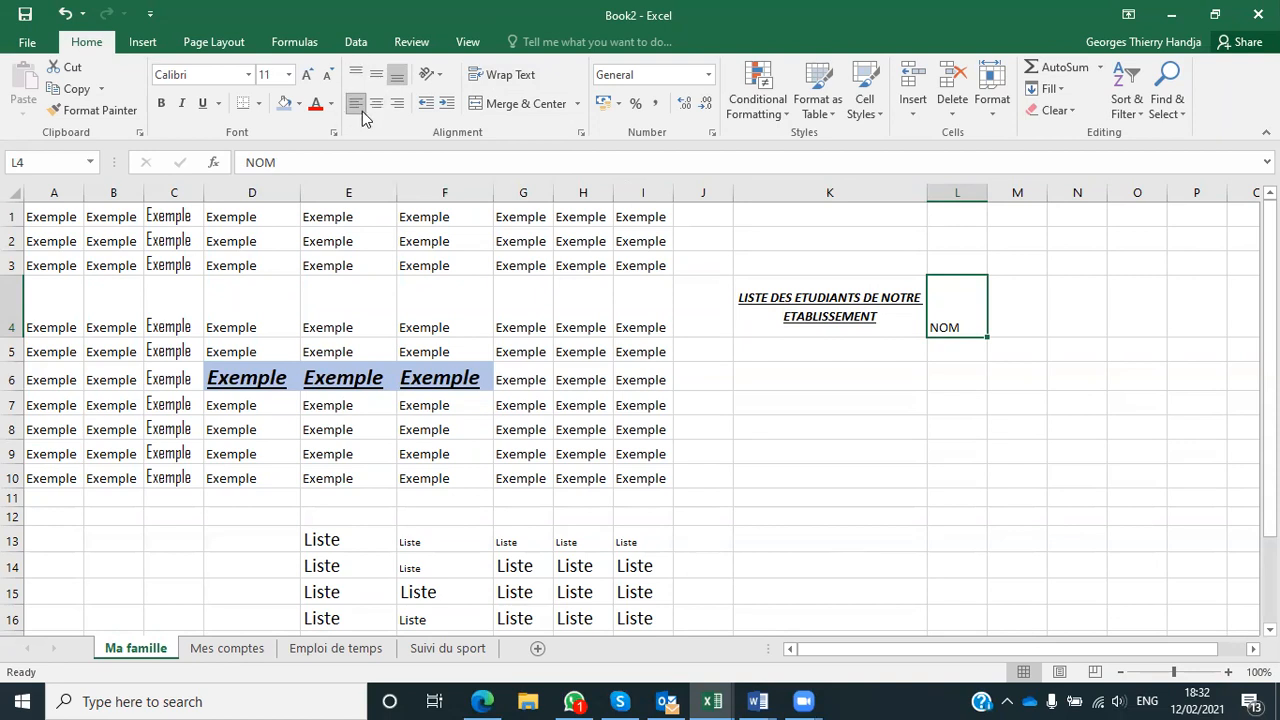
pyautogui.click(378, 106)
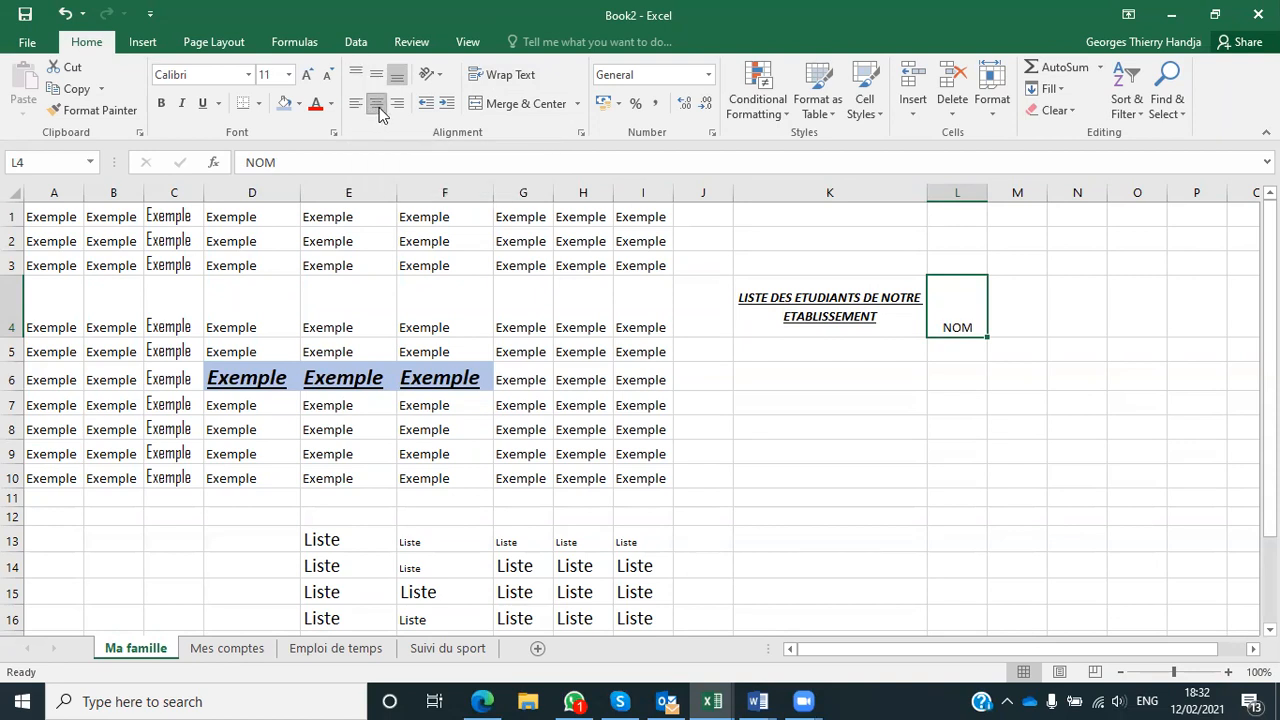
pyautogui.click(376, 75)
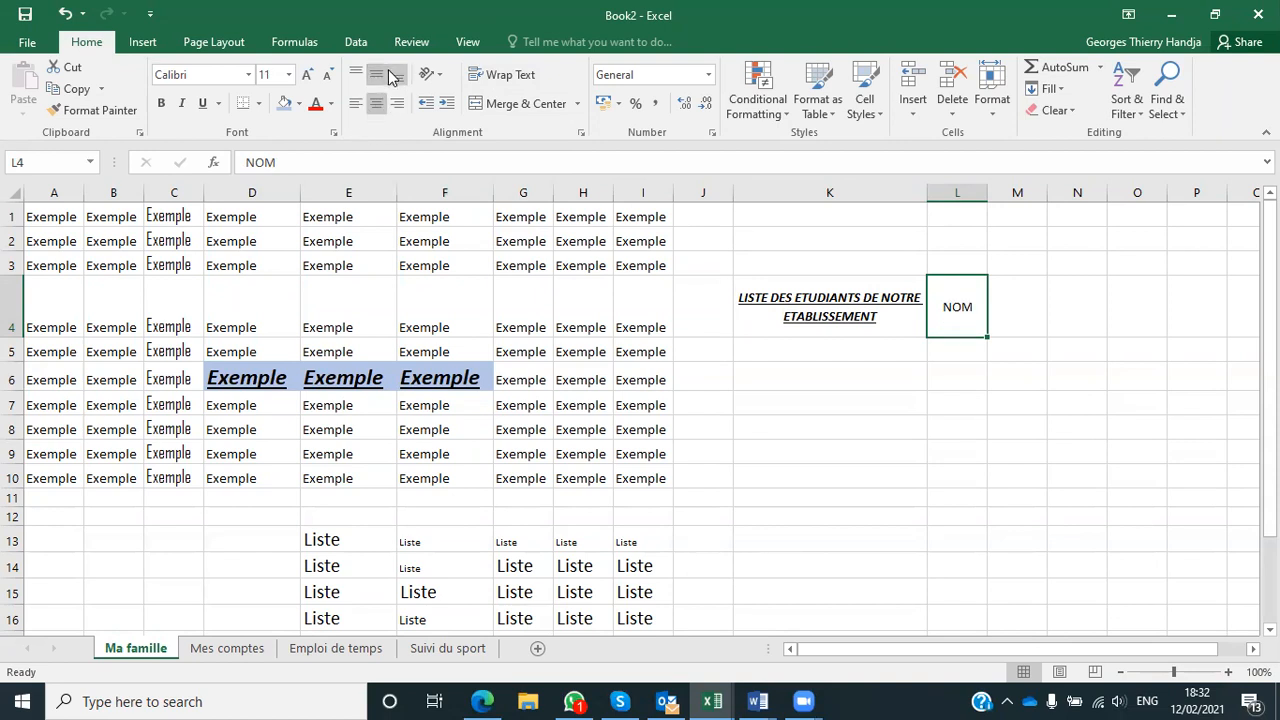
pyautogui.click(398, 104)
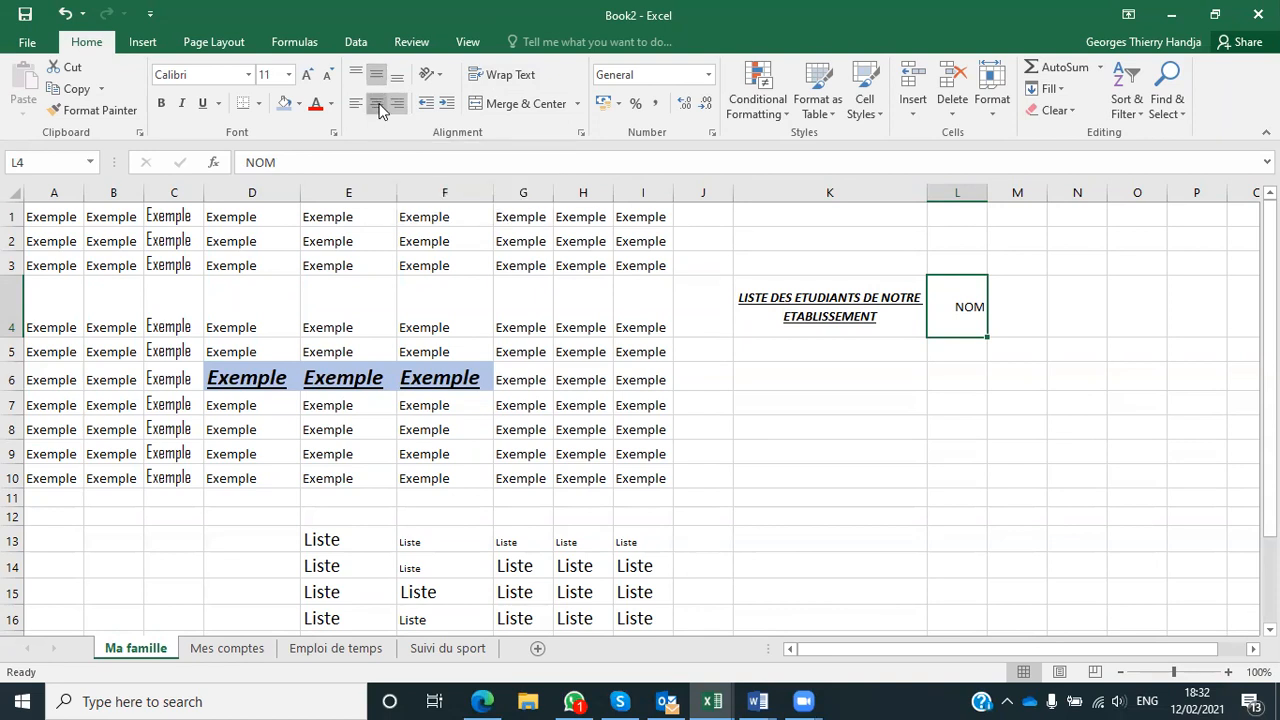
pyautogui.click(377, 104)
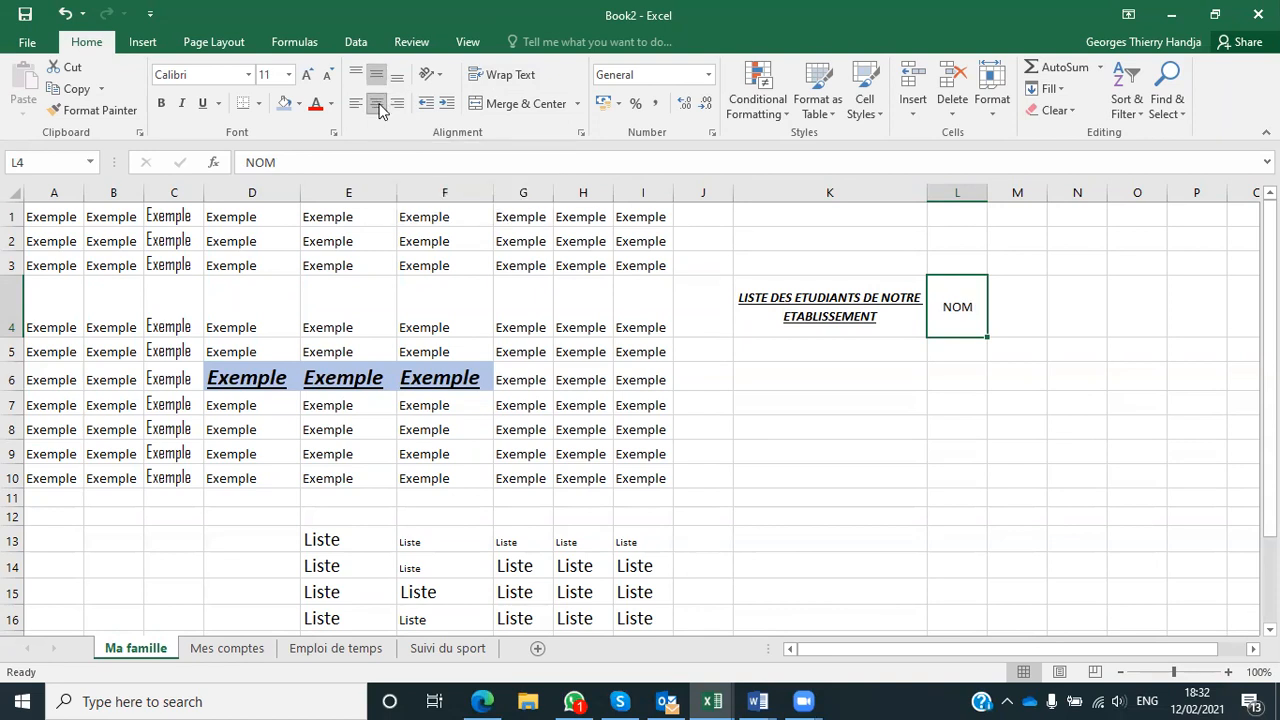
# Check the alignment example in the browser tutorial, return to the Book2 workbook and enter 1000 in G20.
pyautogui.click(482, 701)
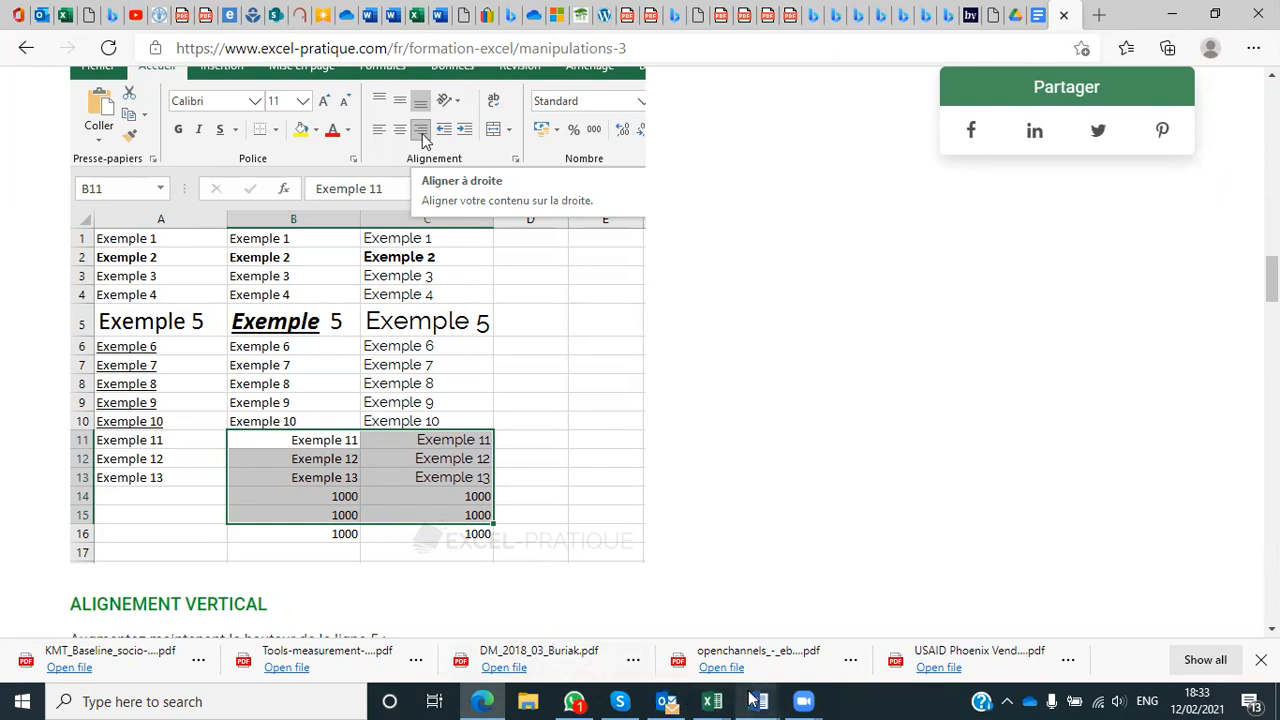
pyautogui.click(712, 701)
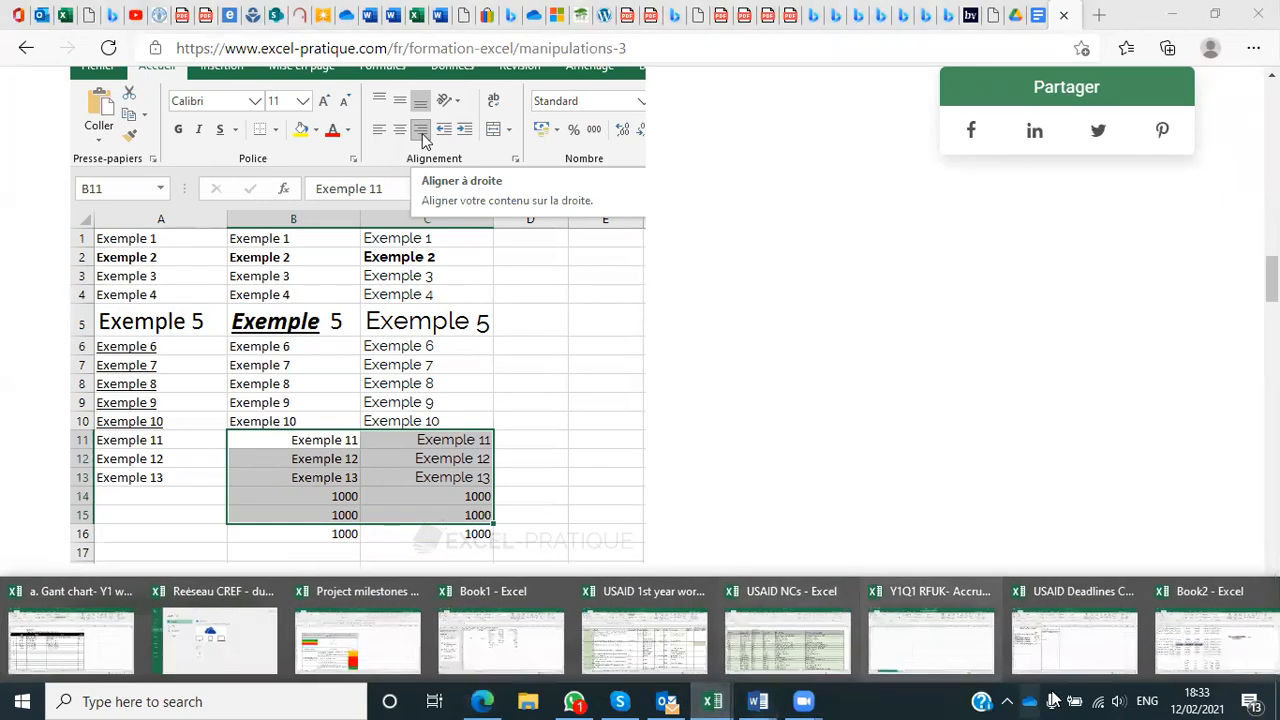
pyautogui.click(1192, 660)
pyautogui.scroll(-2, 623, 537)
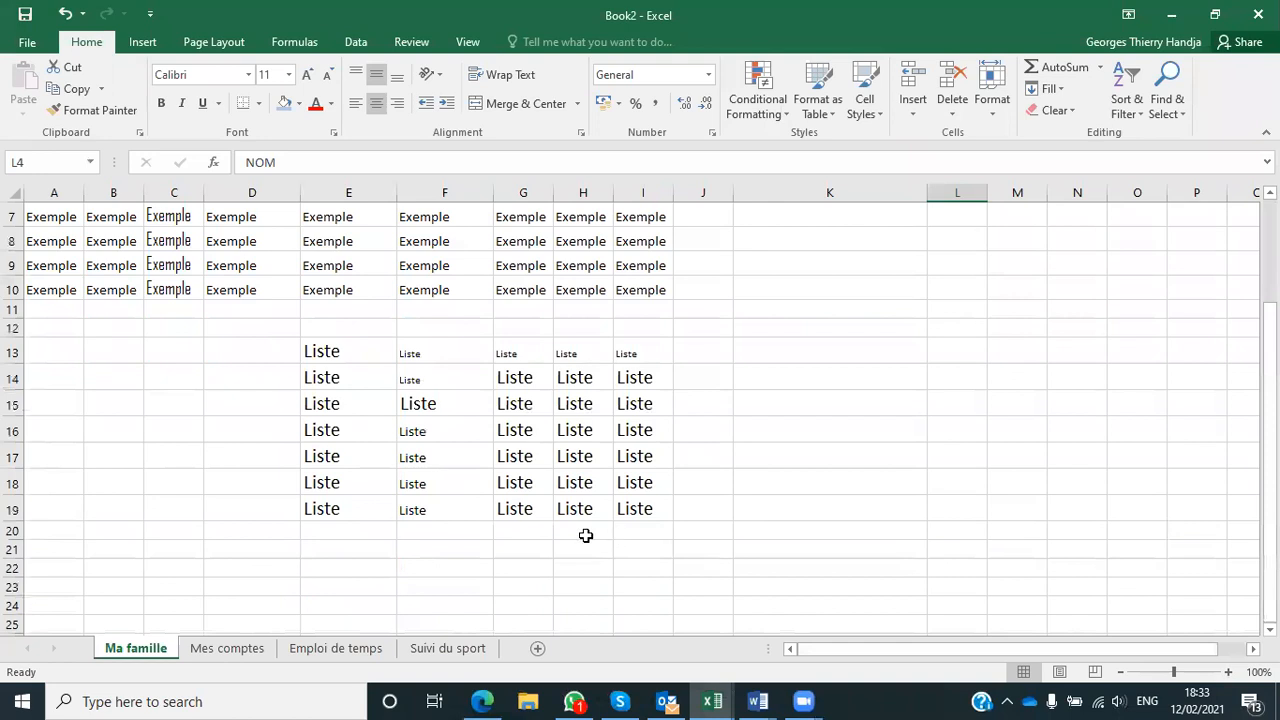
pyautogui.click(503, 532)
pyautogui.write('1000')
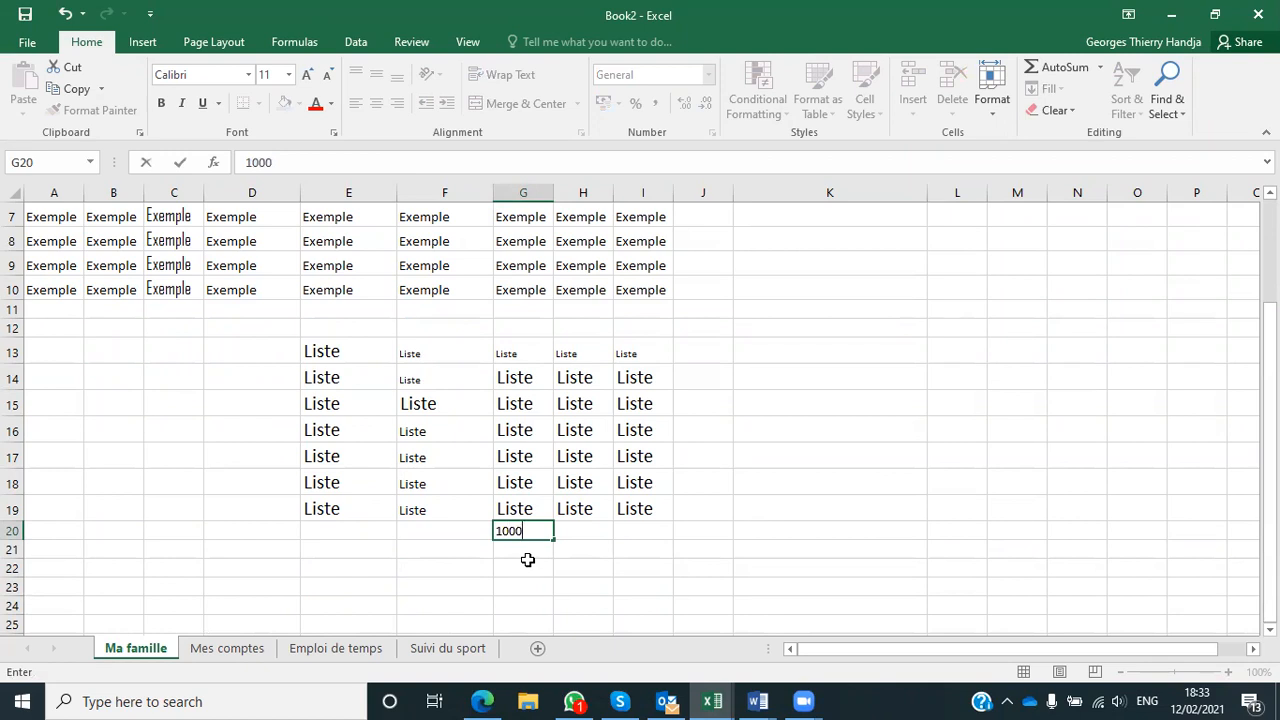
pyautogui.hotkey('ctrl', 'Return')
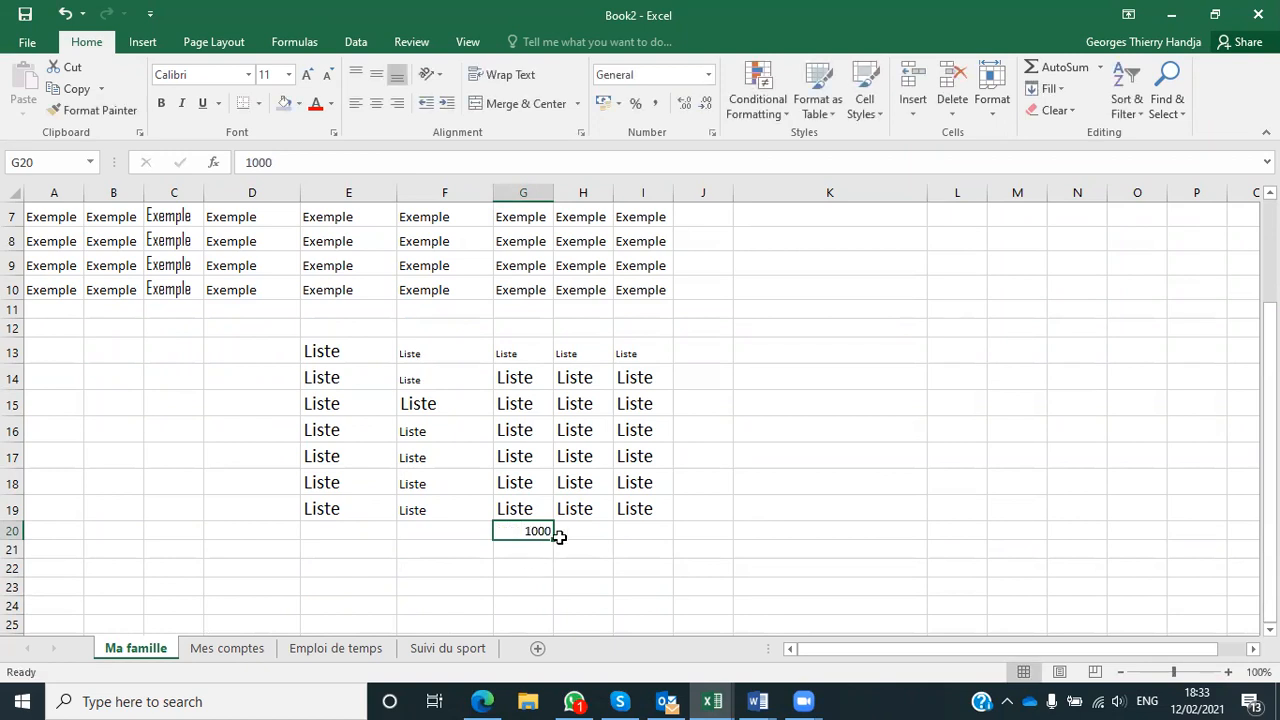
# Try filling G20 as a series across to I20 and down to row 23, and undo the fills.
pyautogui.moveTo(553, 537); pyautogui.dragTo(666, 634)
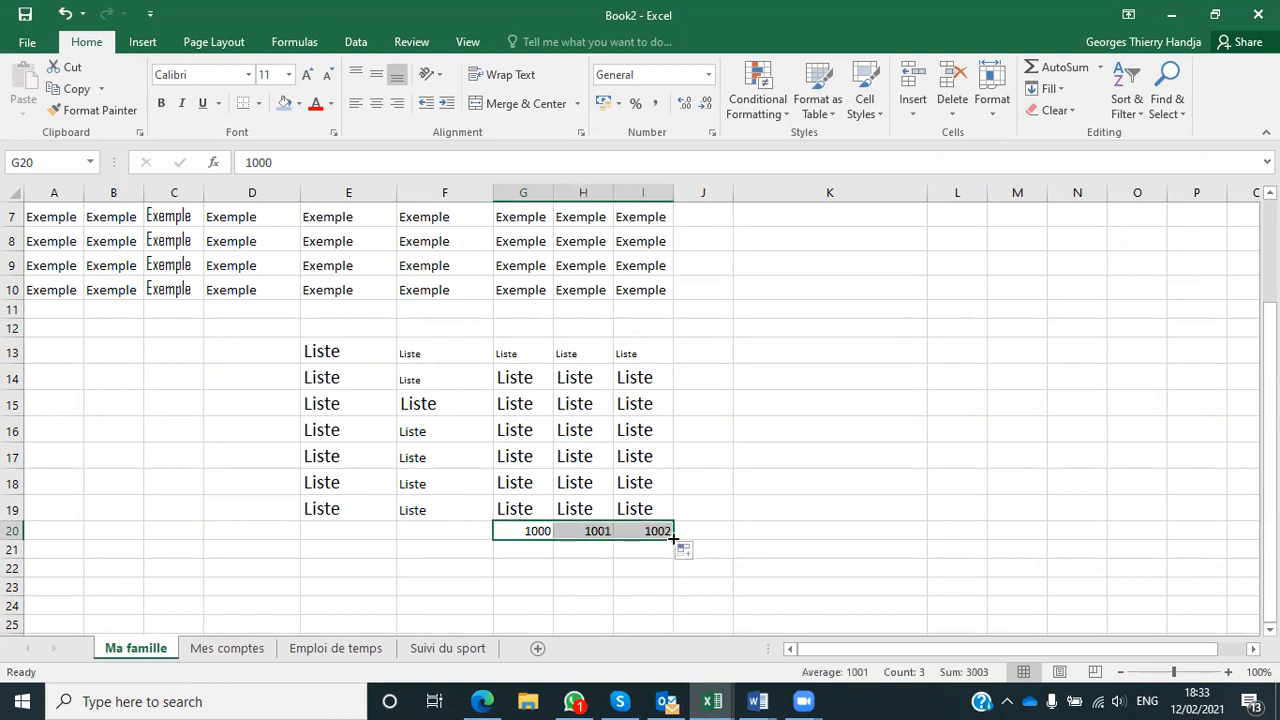
pyautogui.moveTo(673, 538); pyautogui.dragTo(677, 594)
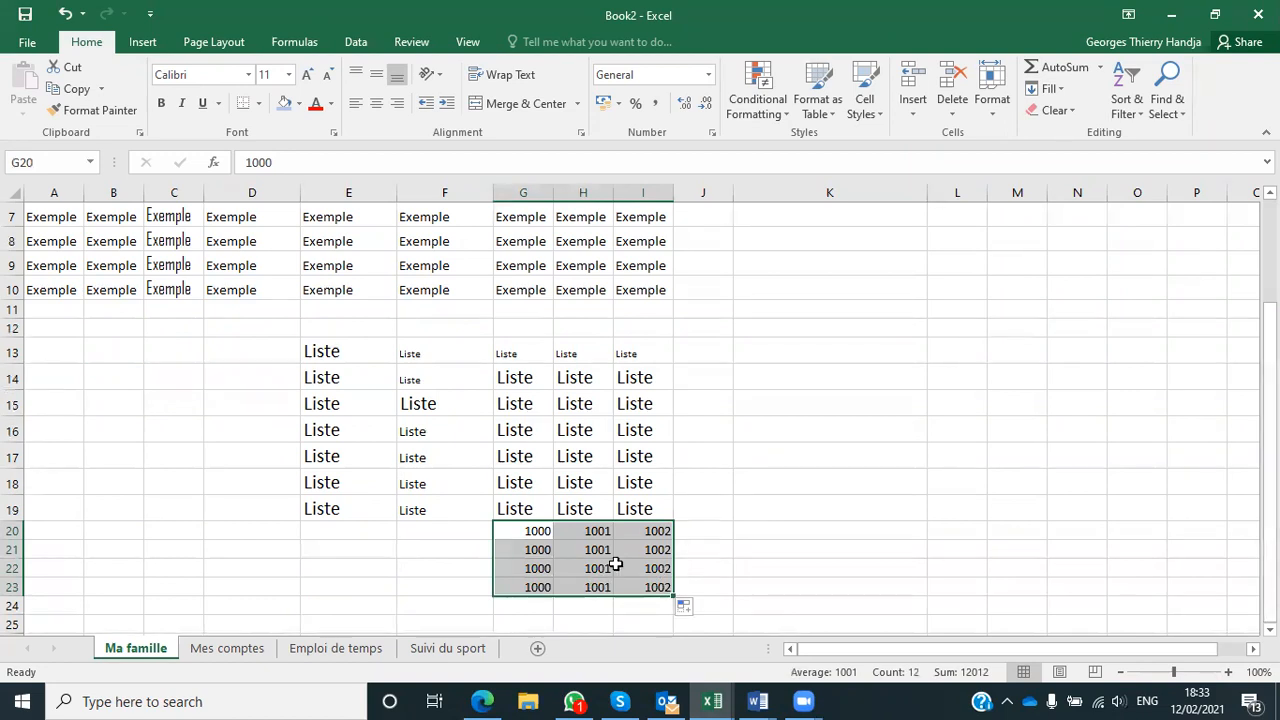
pyautogui.hotkey('ctrl', 'z')
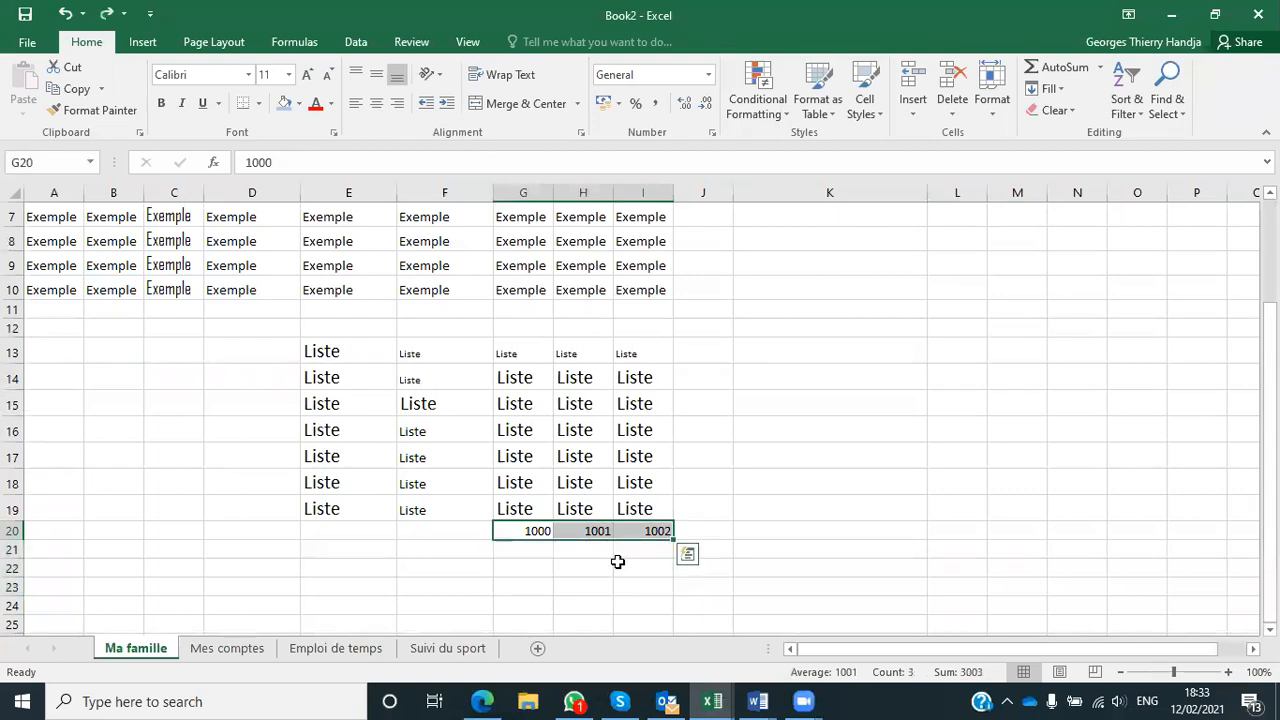
pyautogui.hotkey('ctrl', 'c')
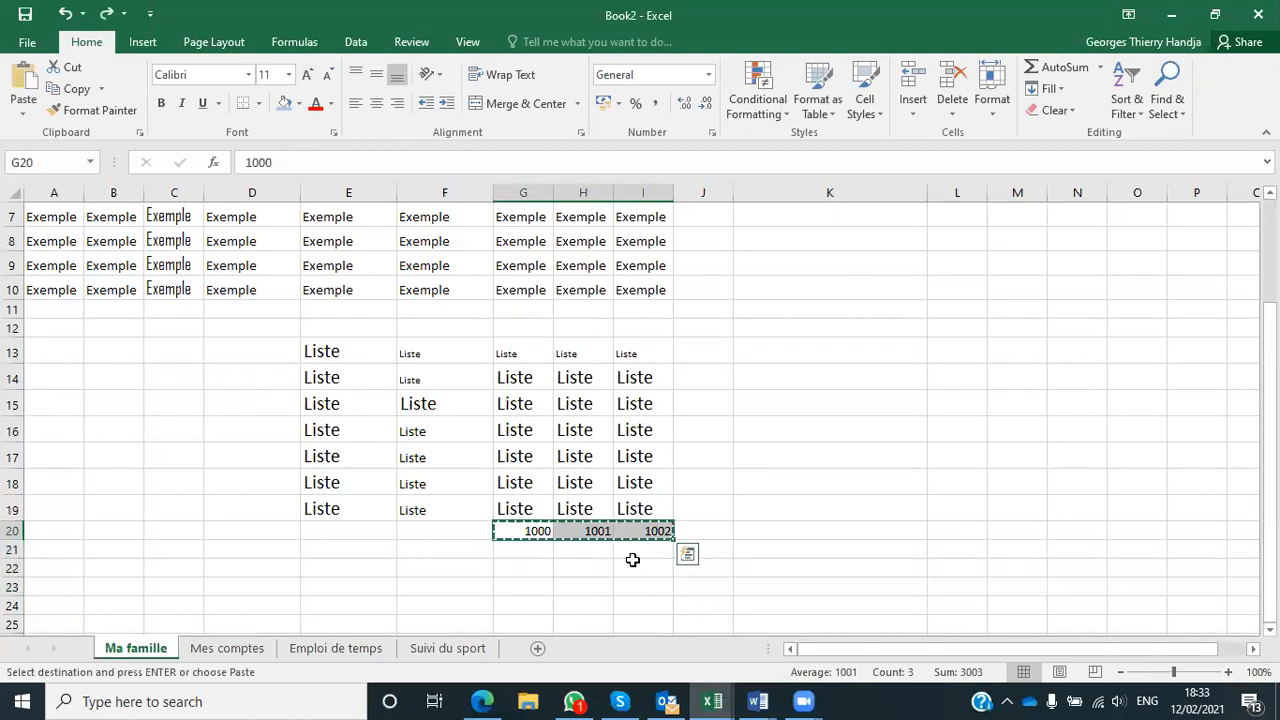
pyautogui.hotkey('ctrl', 'z')
pyautogui.hotkey('ctrl', 'z')
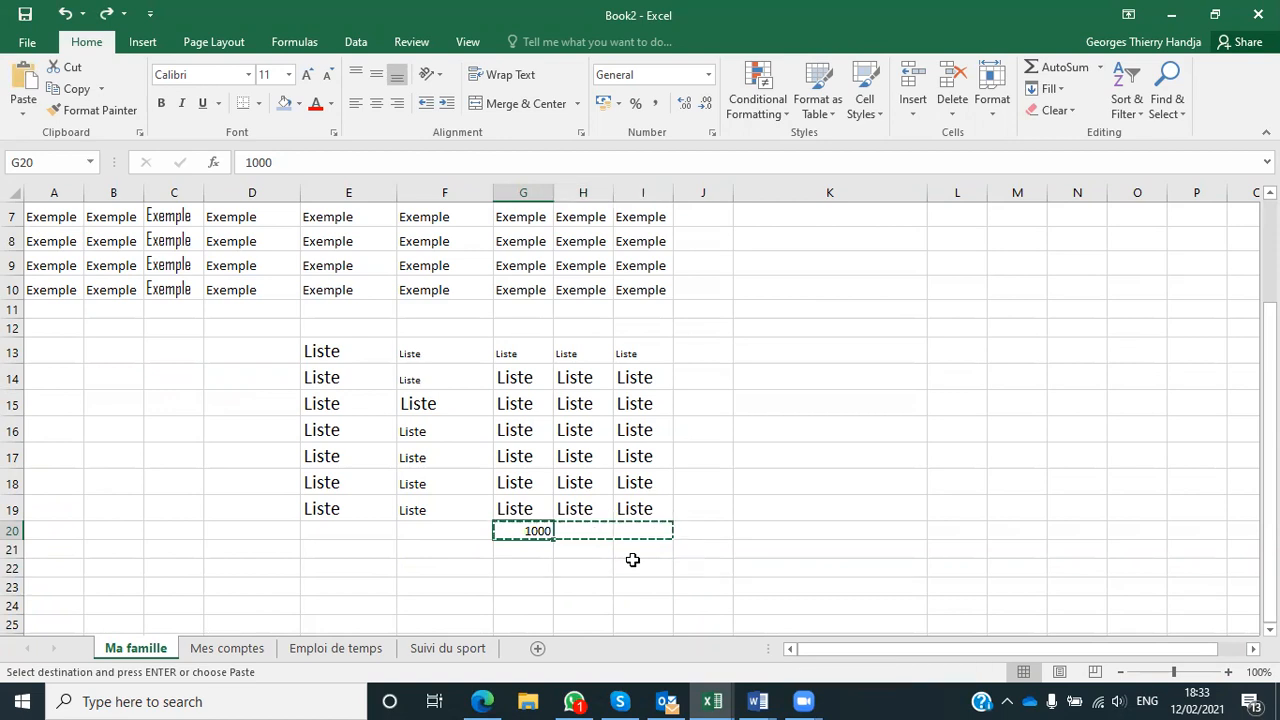
pyautogui.press('Escape')
# Re-enter 1000 in G20, fill it across to I20 and down to row 22, and undo both fills.
pyautogui.write('10')
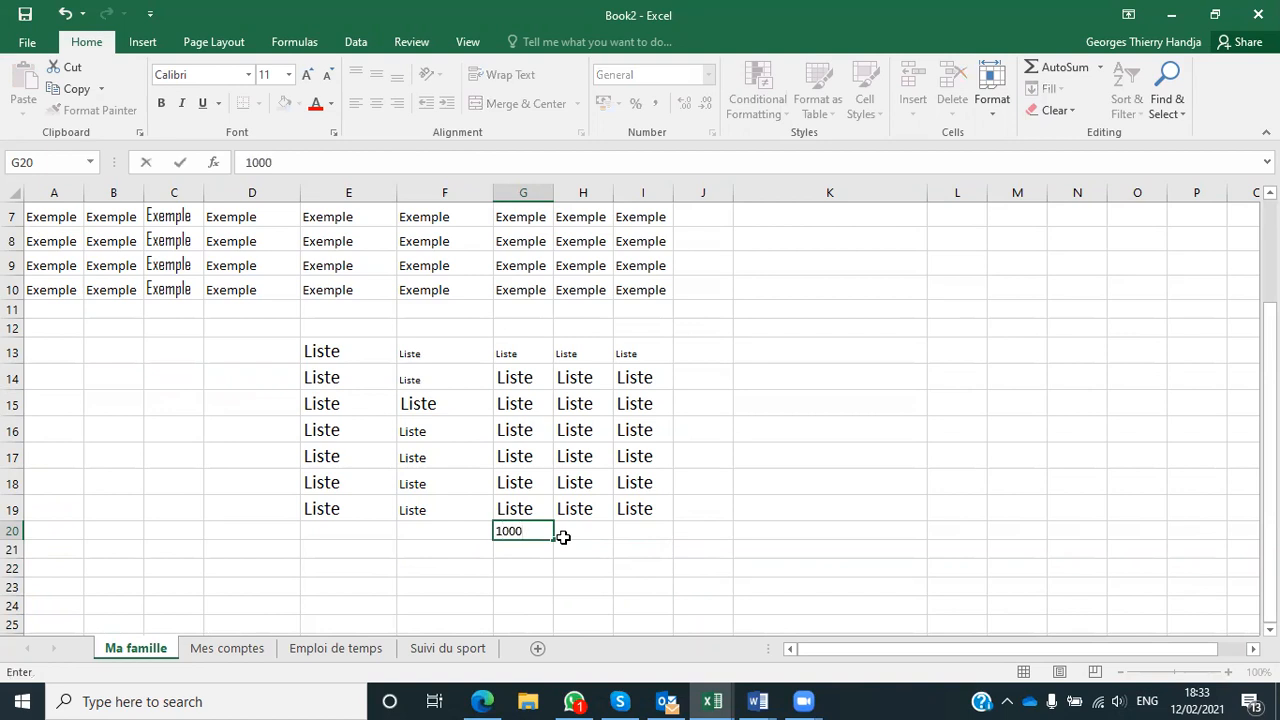
pyautogui.hotkey('ctrl', 'Return')
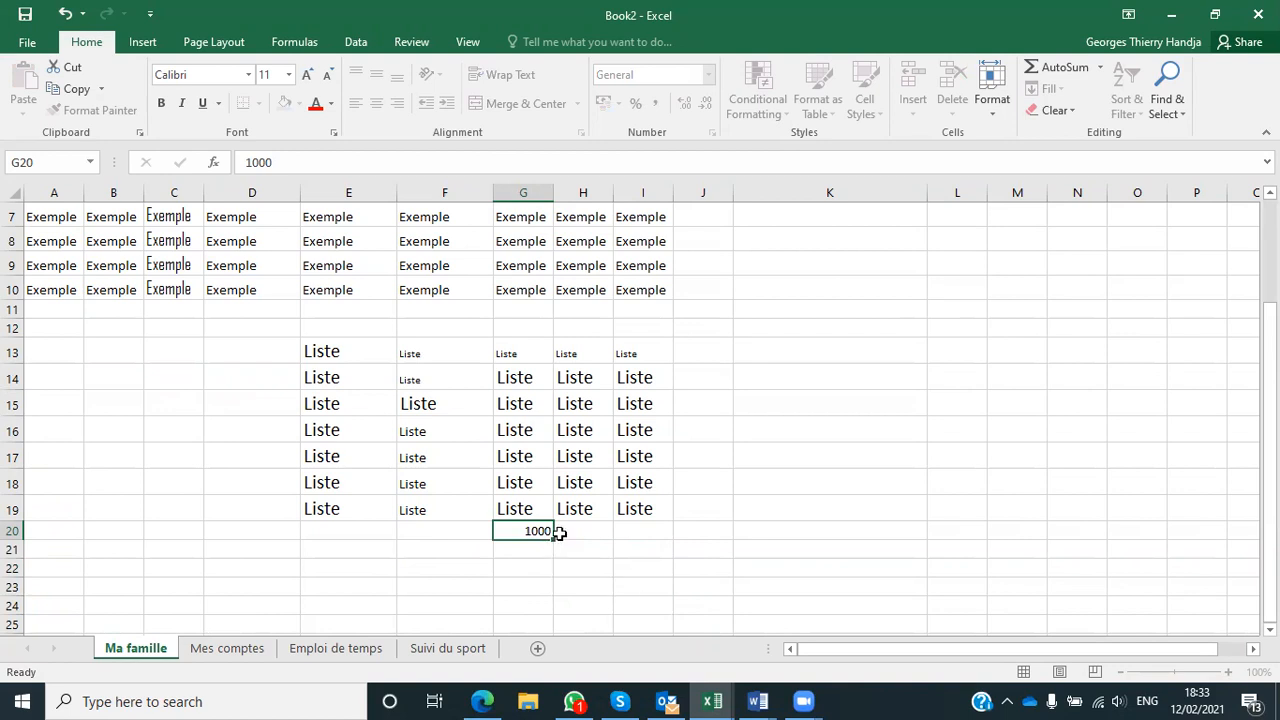
pyautogui.moveTo(551, 542); pyautogui.dragTo(606, 542)
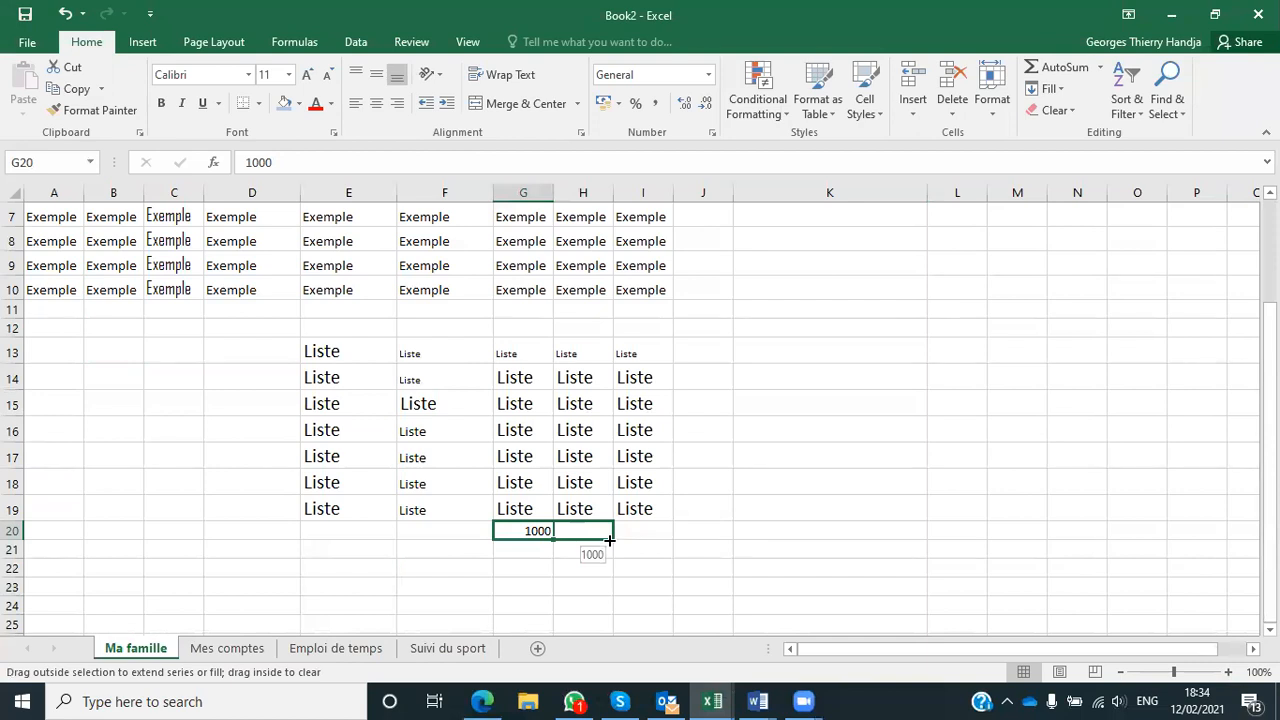
pyautogui.moveTo(626, 539); pyautogui.dragTo(650, 534)
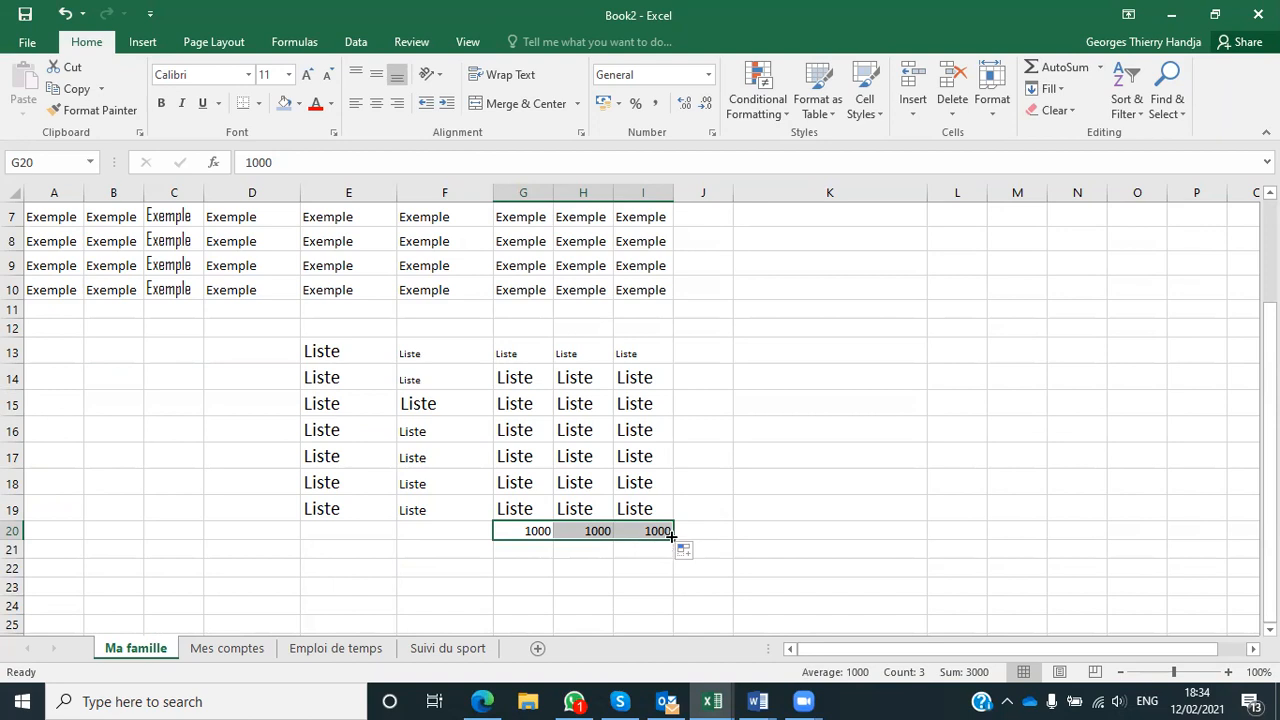
pyautogui.moveTo(671, 536); pyautogui.dragTo(666, 578)
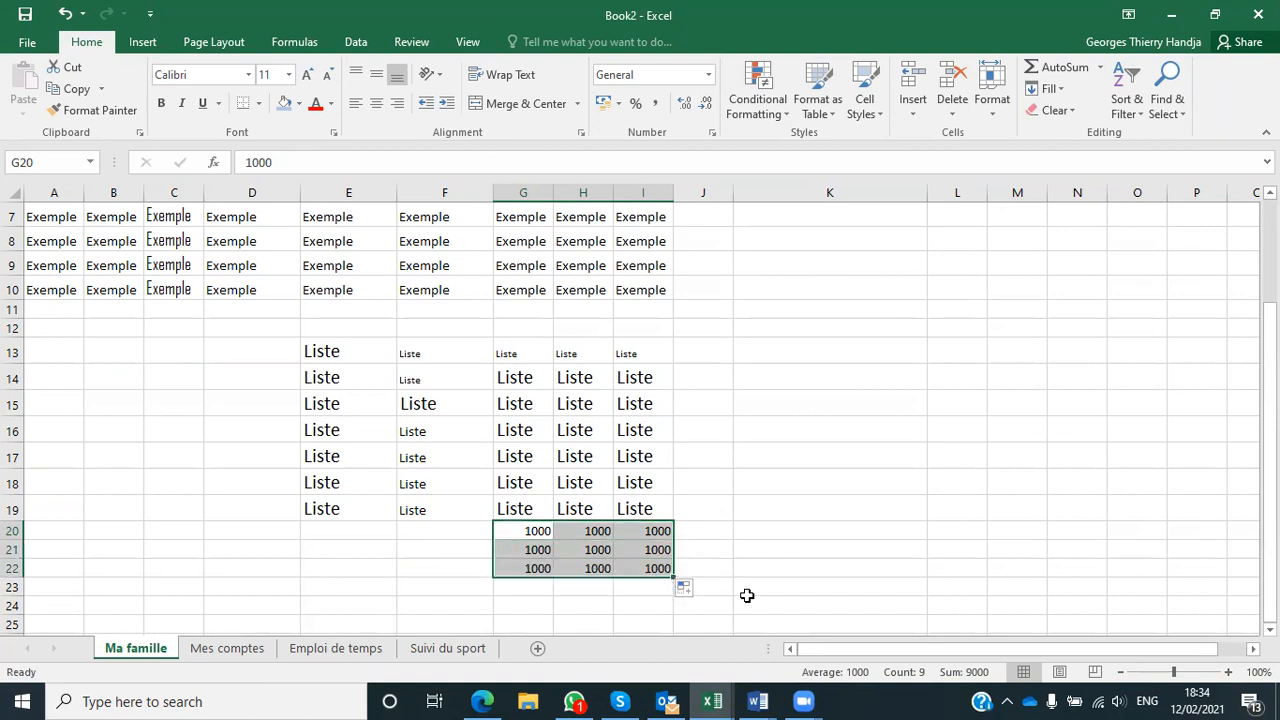
pyautogui.hotkey('ctrl', 'z')
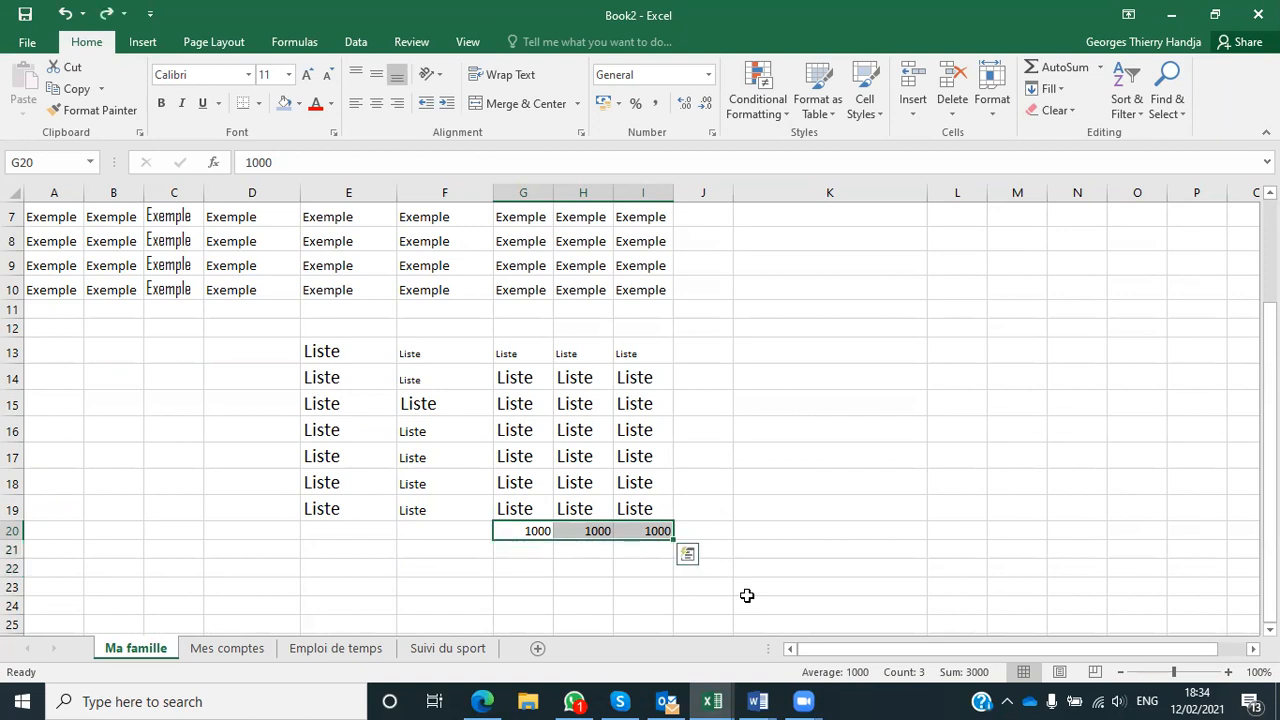
pyautogui.hotkey('ctrl', 'z')
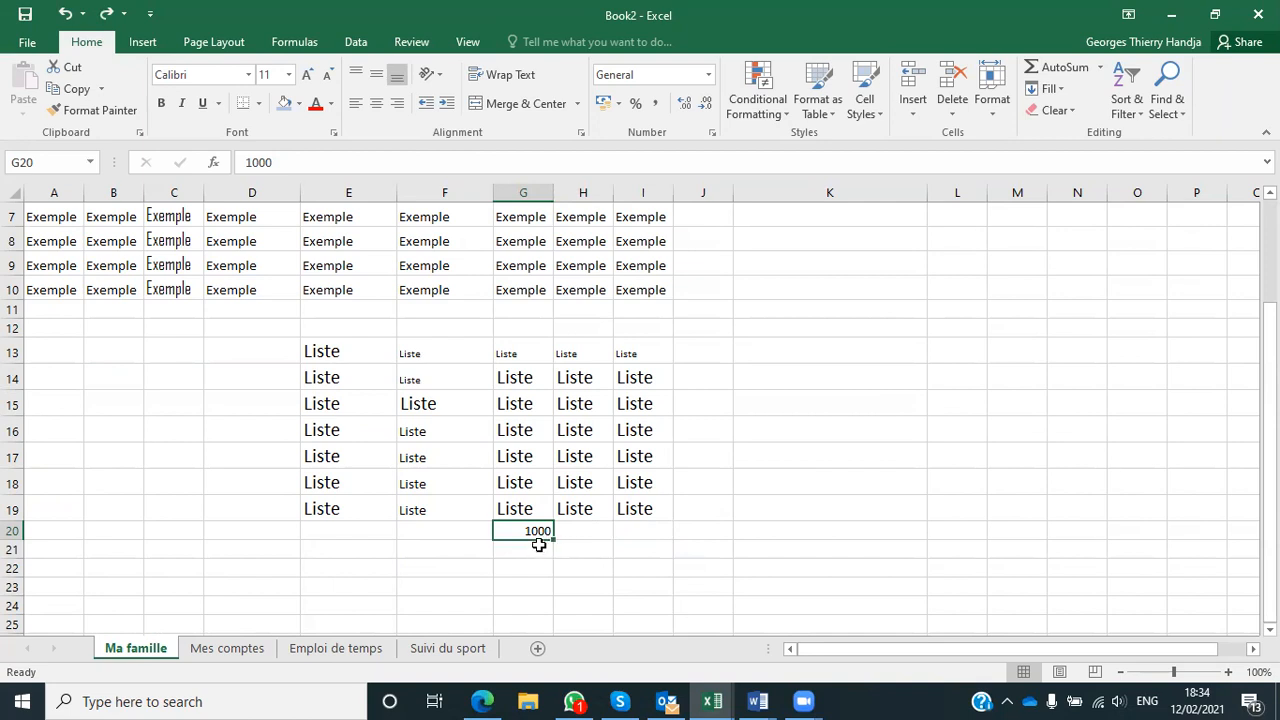
# Try moving the value from G20 to I20 and undo the move.
pyautogui.moveTo(531, 531); pyautogui.dragTo(647, 543)
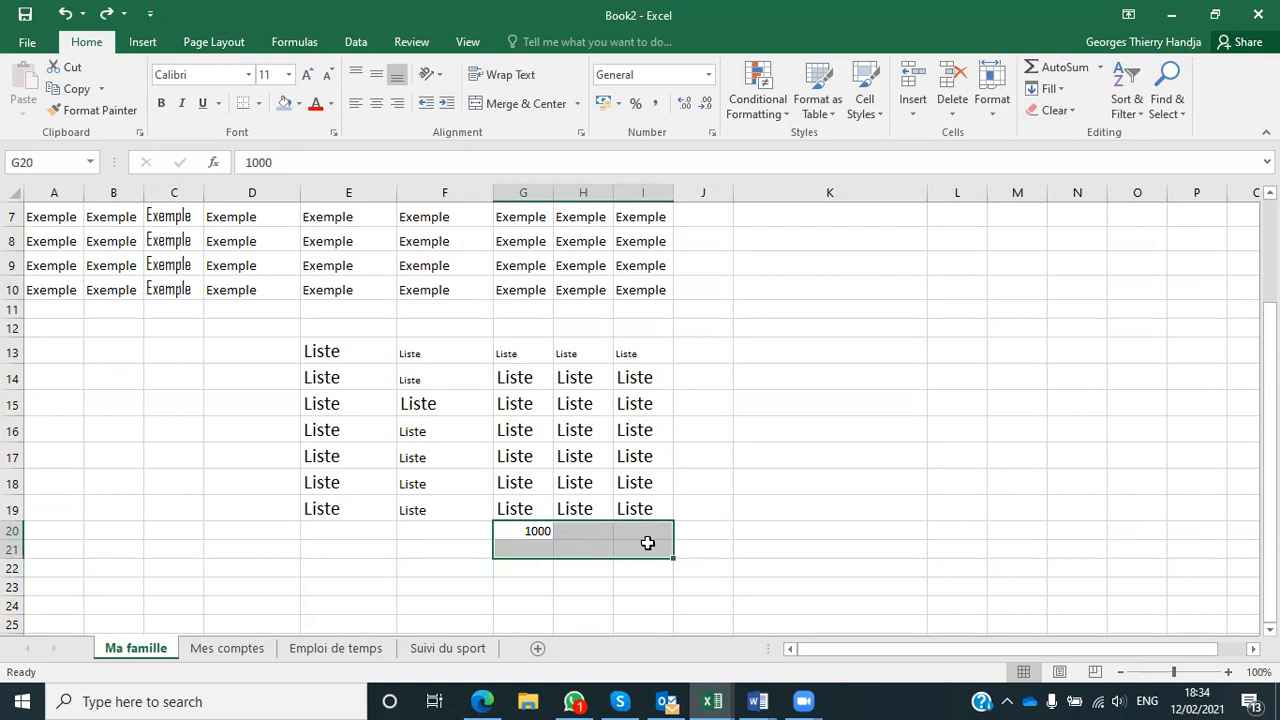
pyautogui.click(592, 535)
pyautogui.click(541, 533)
pyautogui.moveTo(541, 533); pyautogui.dragTo(650, 543)
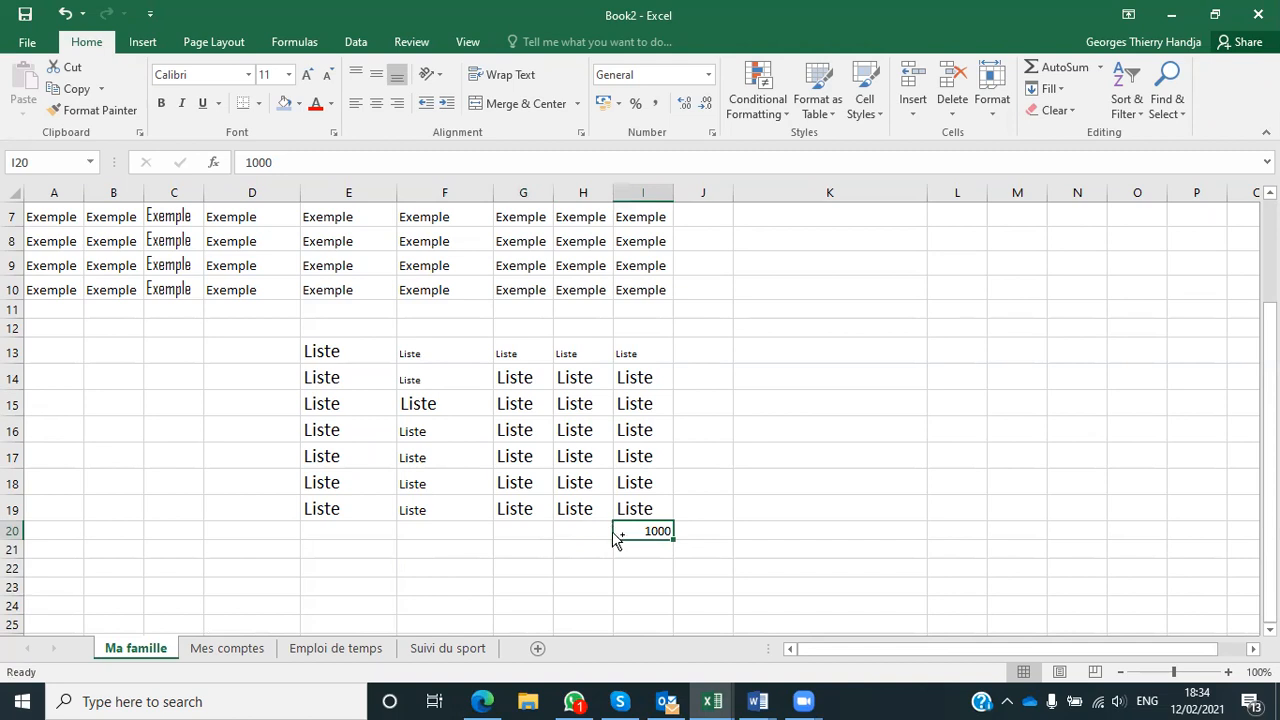
pyautogui.hotkey('ctrl', 'z')
# Copy G20 with the fill handle across to column I and down to row 24, and undo both fills.
pyautogui.moveTo(557, 537); pyautogui.dragTo(654, 603)
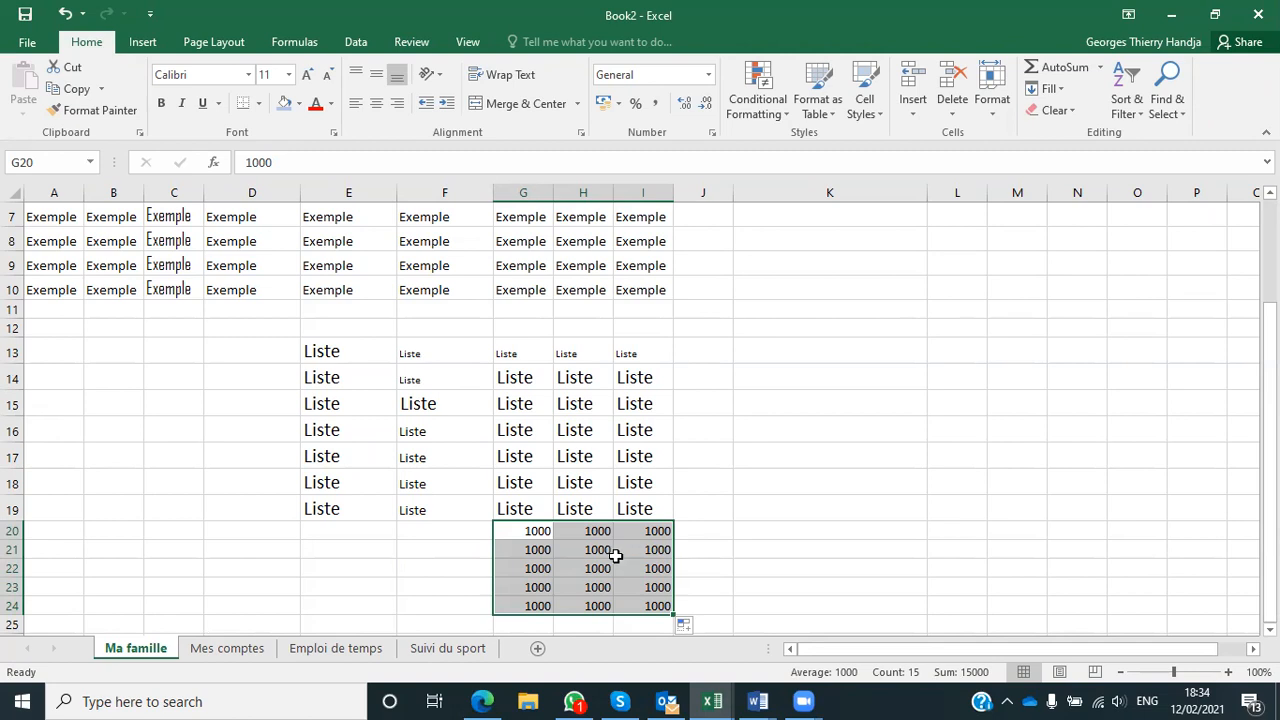
pyautogui.hotkey('ctrl', 'z')
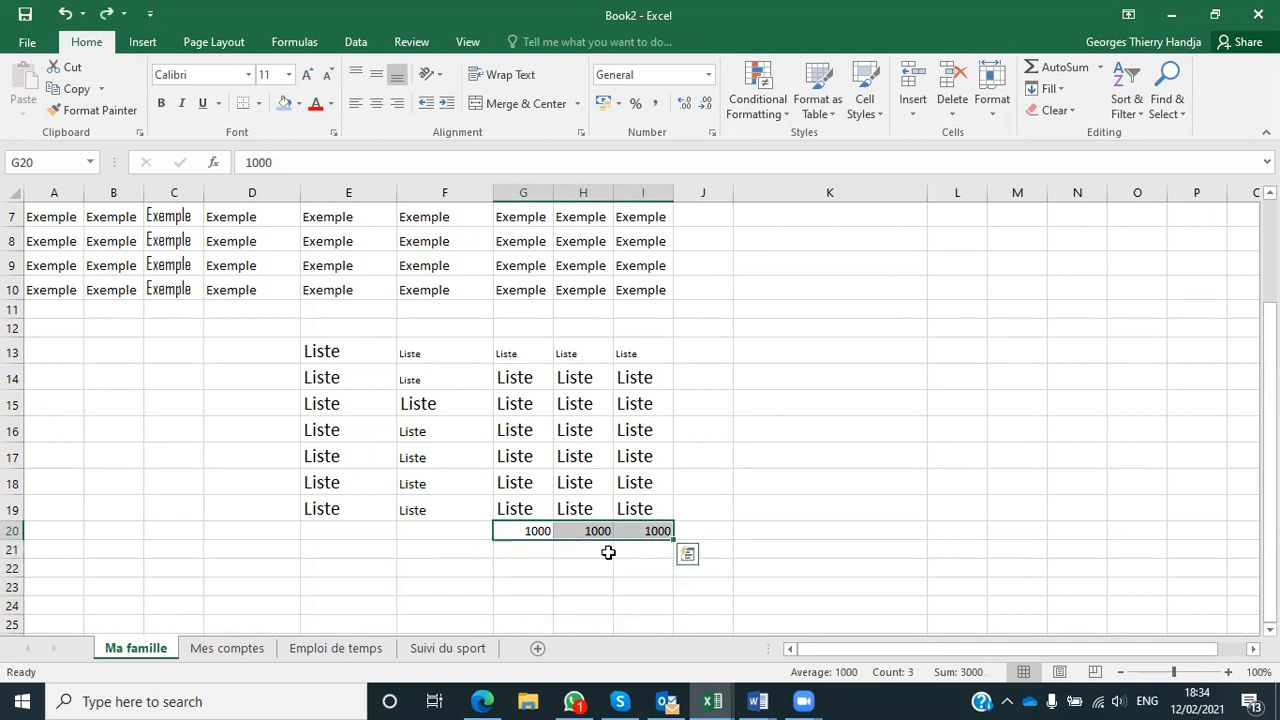
pyautogui.hotkey('ctrl', 'z')
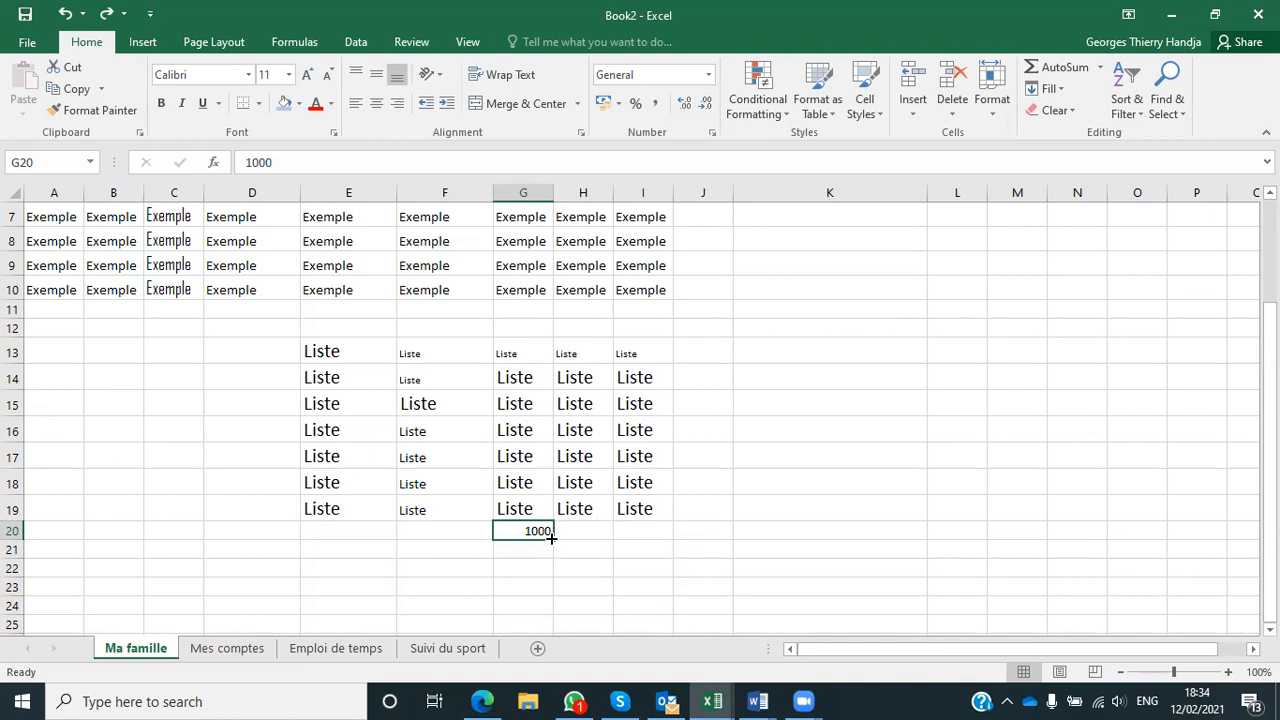
# Fill the value 1000 from G20 across to I20 and down through row 24, covering G20:I24.
pyautogui.moveTo(551, 538); pyautogui.dragTo(586, 533)
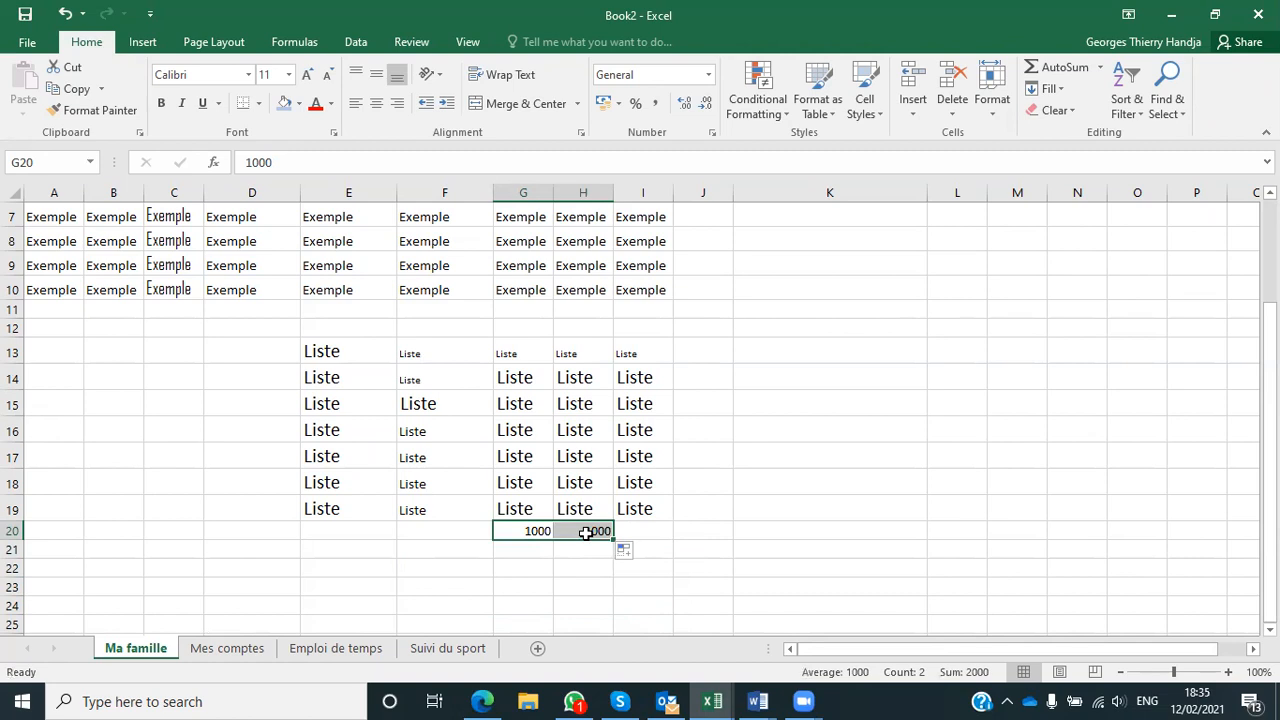
pyautogui.hotkey('ctrl', 'z')
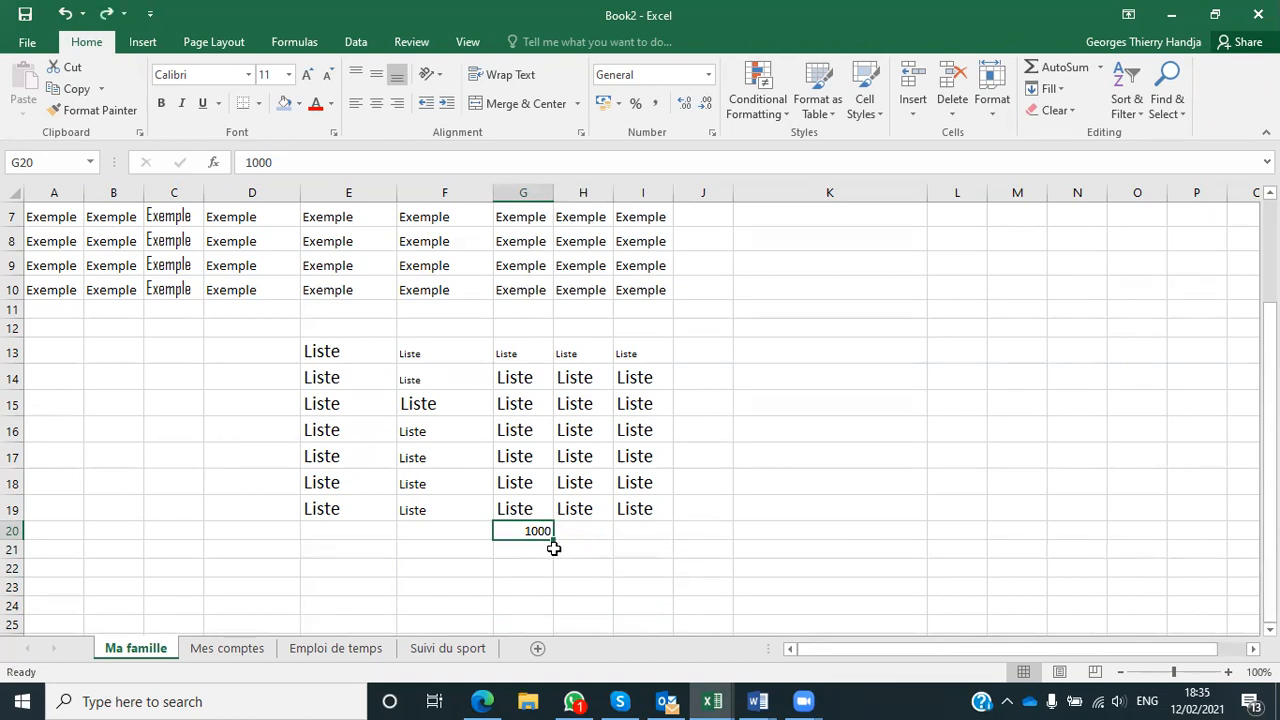
pyautogui.moveTo(554, 538); pyautogui.dragTo(651, 533)
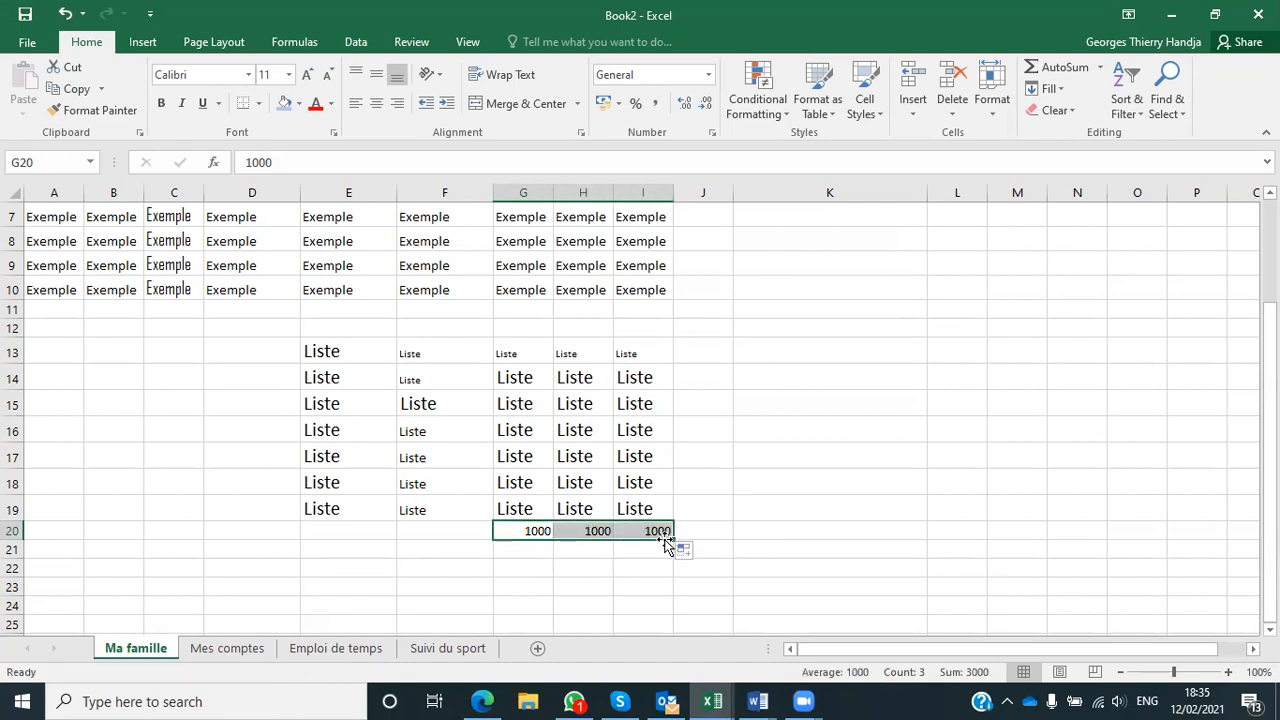
pyautogui.moveTo(672, 538); pyautogui.dragTo(660, 617)
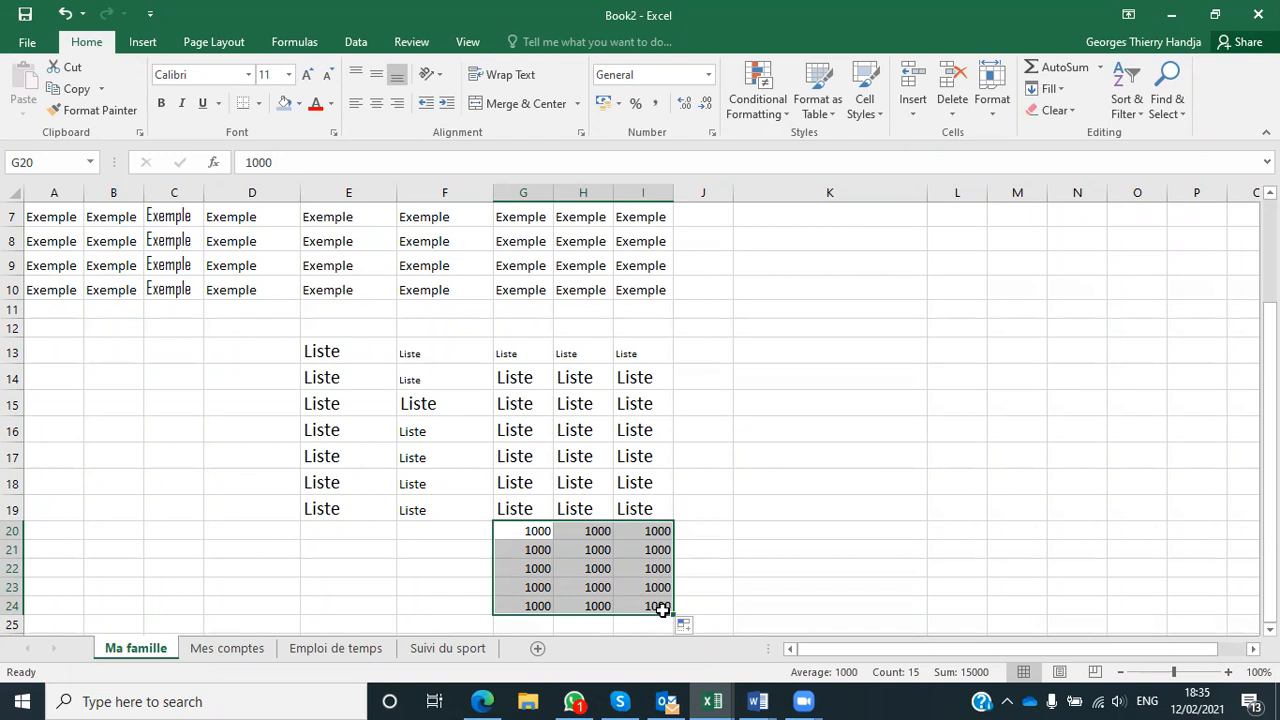
# Try left and right alignment on cells G19:G20, and settle on centring them horizontally.
pyautogui.click(522, 507)
pyautogui.click(540, 533)
pyautogui.click(518, 503)
pyautogui.moveTo(518, 503); pyautogui.dragTo(537, 531)
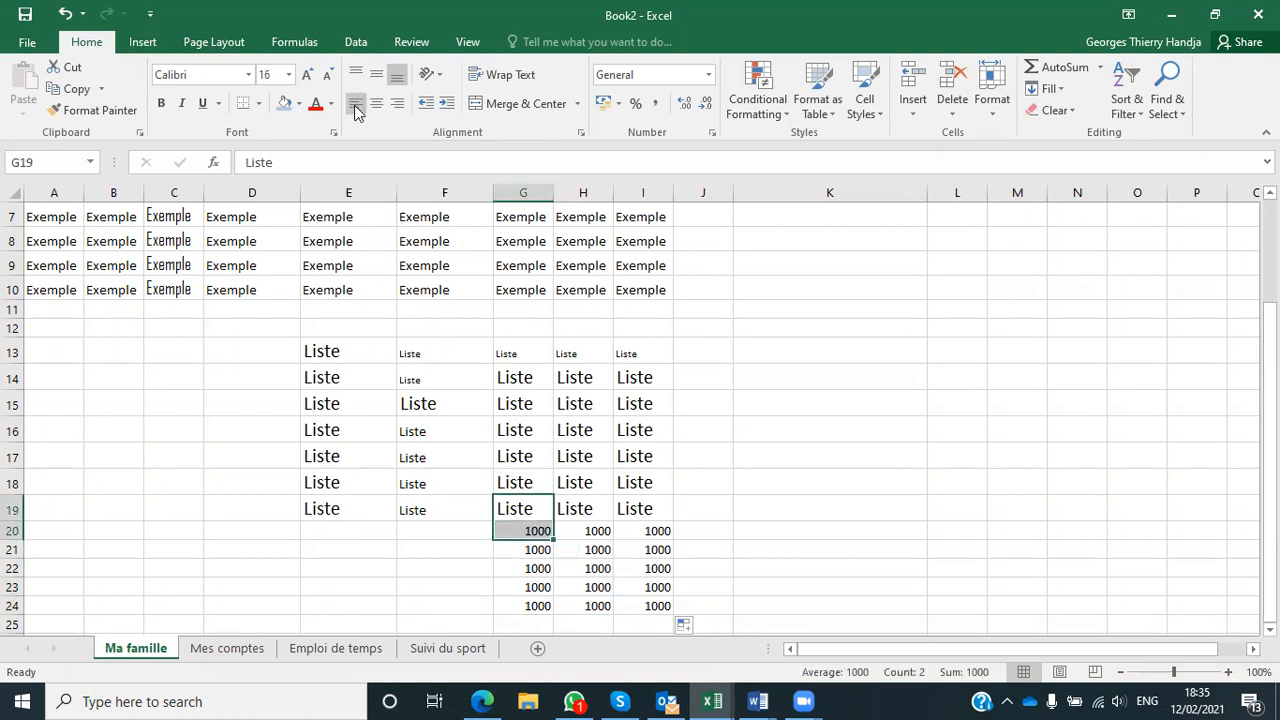
pyautogui.click(356, 105)
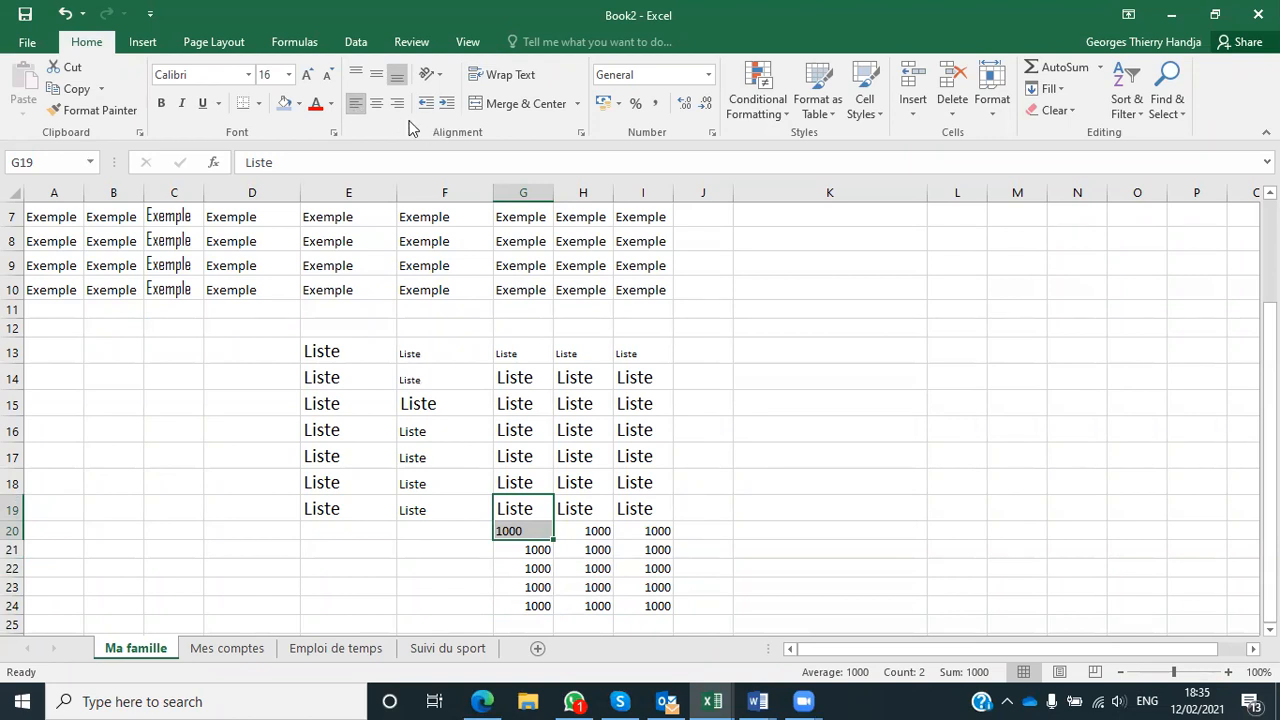
pyautogui.click(397, 104)
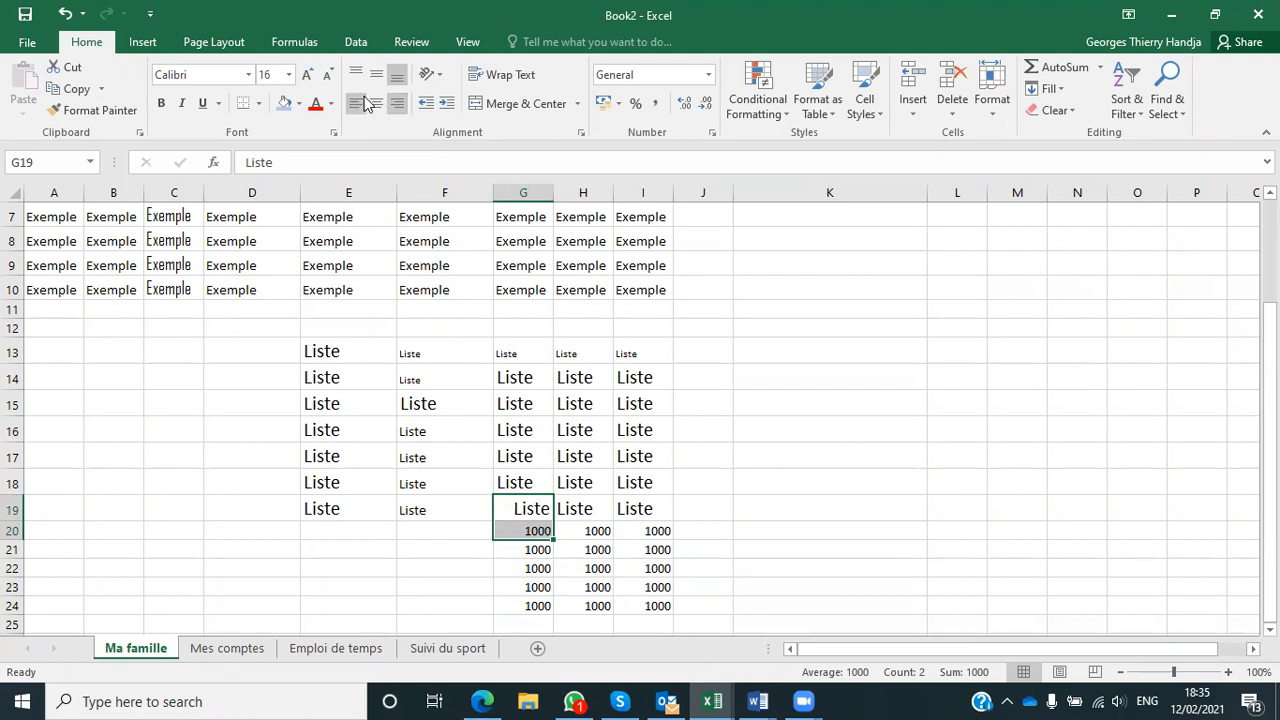
pyautogui.click(374, 105)
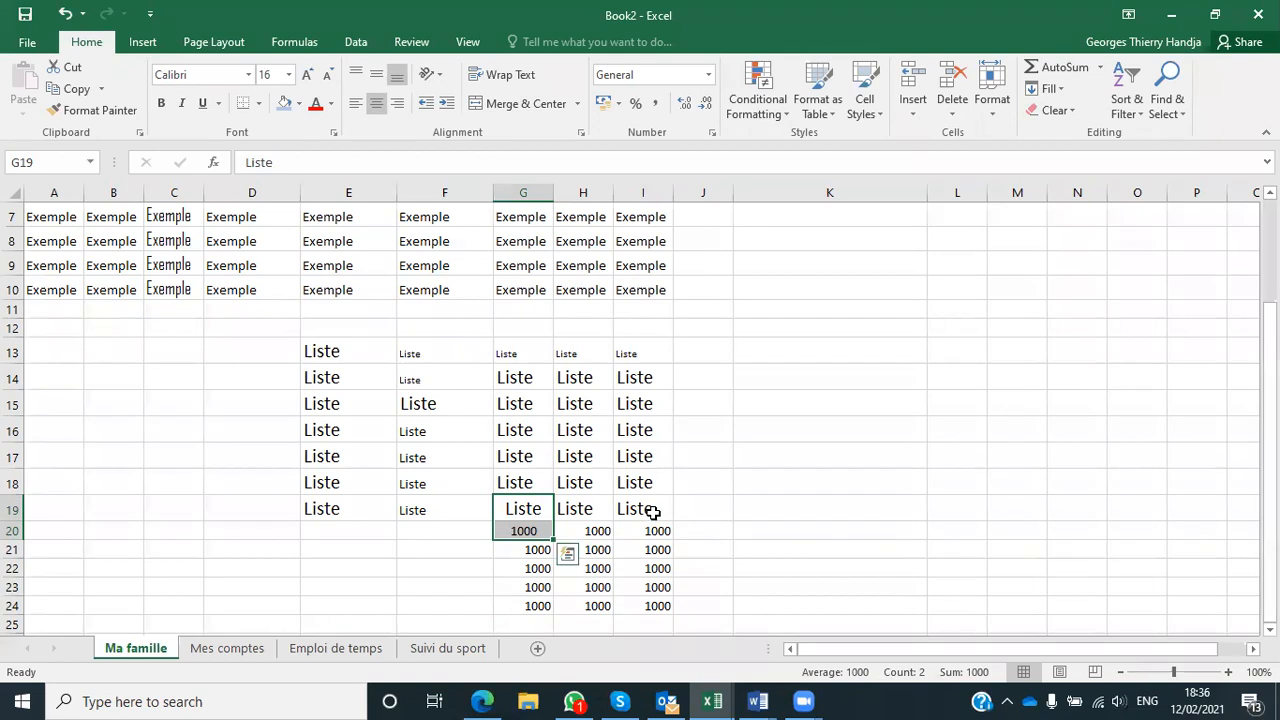
pyautogui.moveTo(652, 512); pyautogui.dragTo(659, 531)
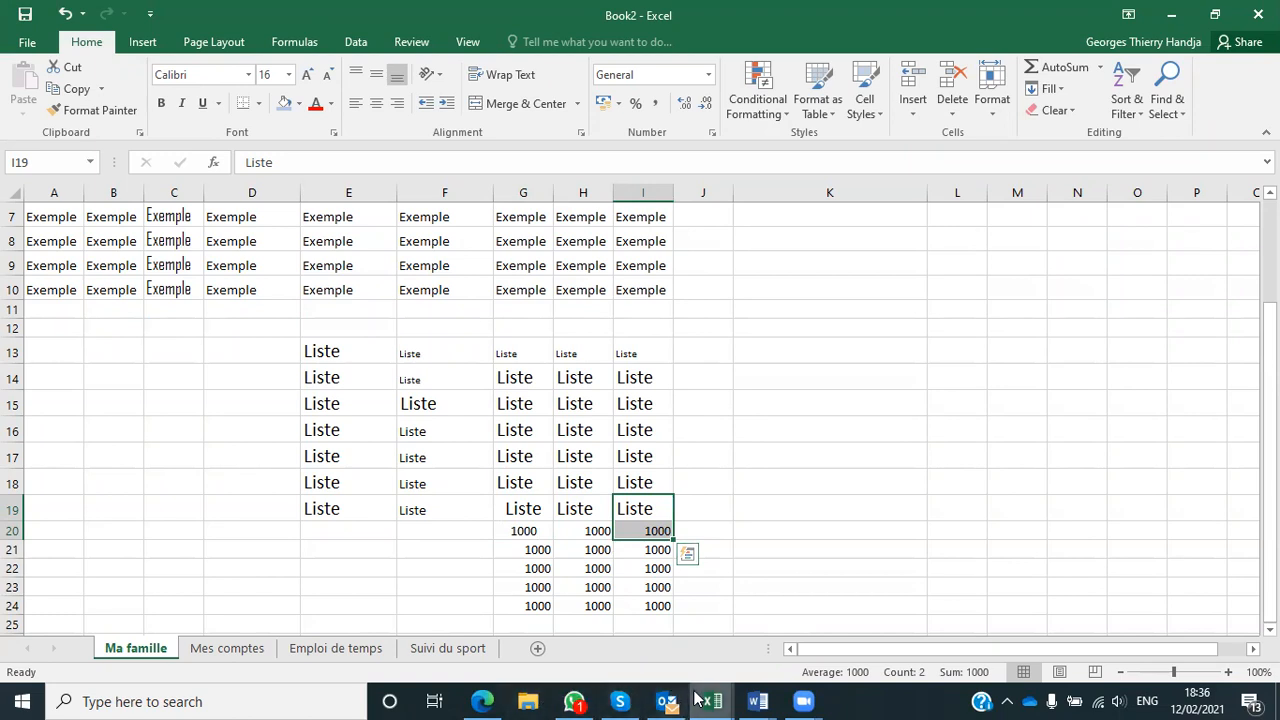
# Switch to the Edge browser and review the excel-pratique.com lesson sections on vertical alignment and merging cells.
pyautogui.click(482, 701)
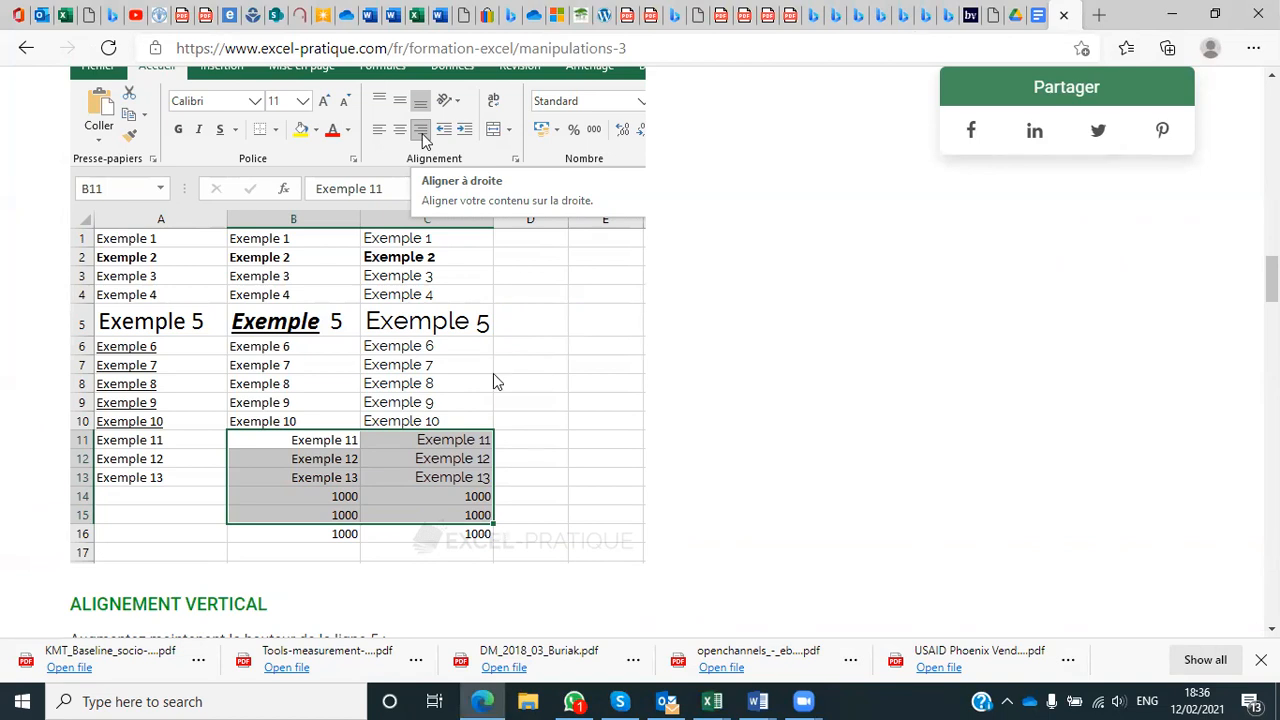
pyautogui.scroll(-3, 468, 515)
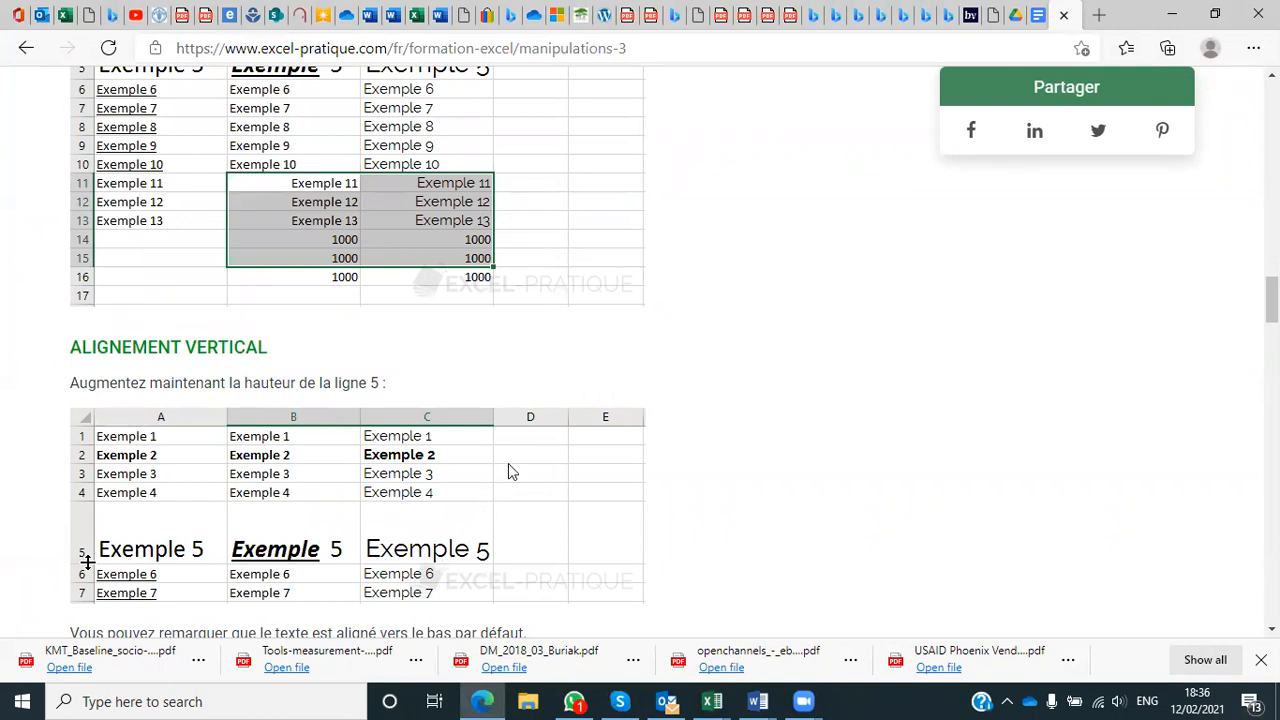
pyautogui.scroll(-4, 508, 465)
pyautogui.scroll(-6, 508, 470)
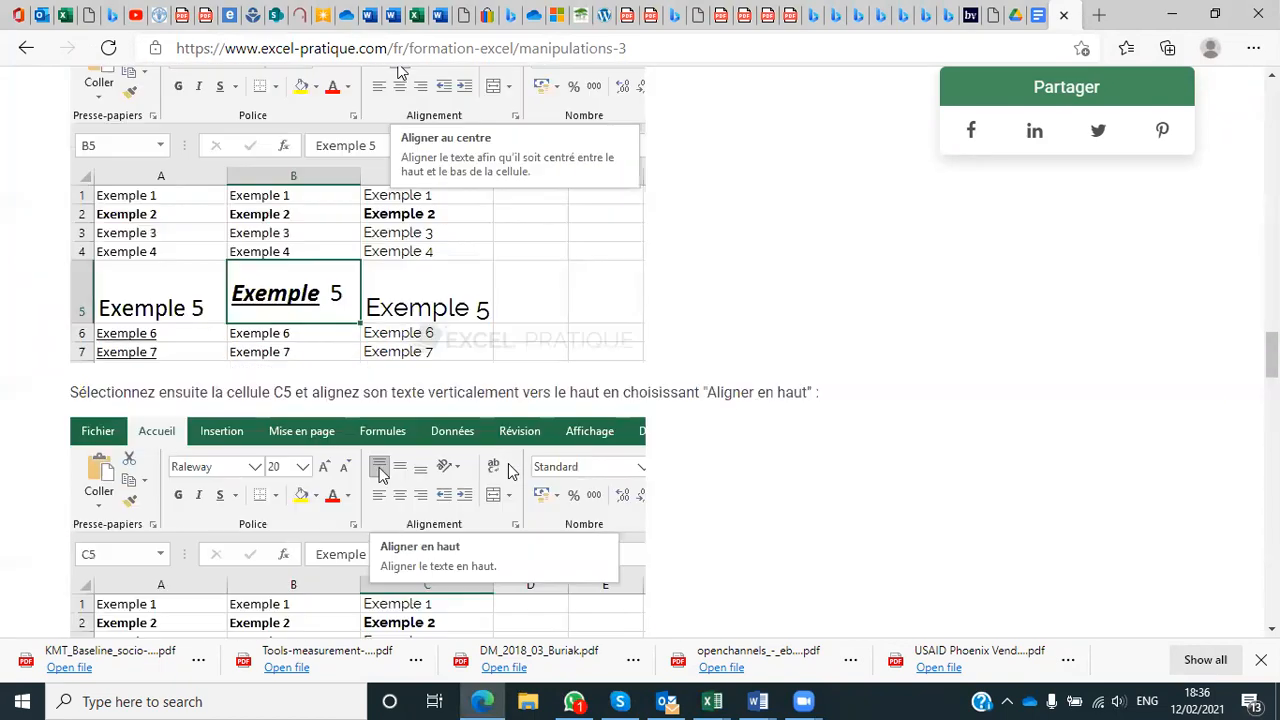
pyautogui.scroll(-5, 508, 466)
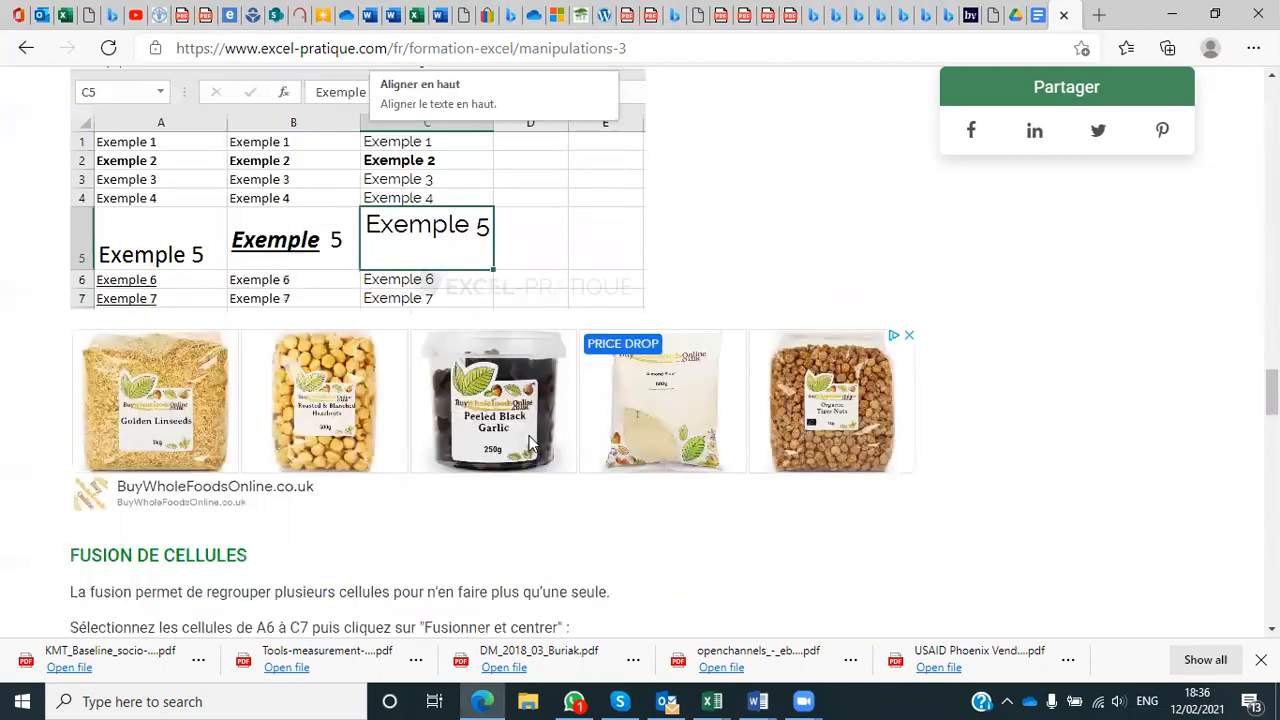
pyautogui.scroll(-3, 533, 443)
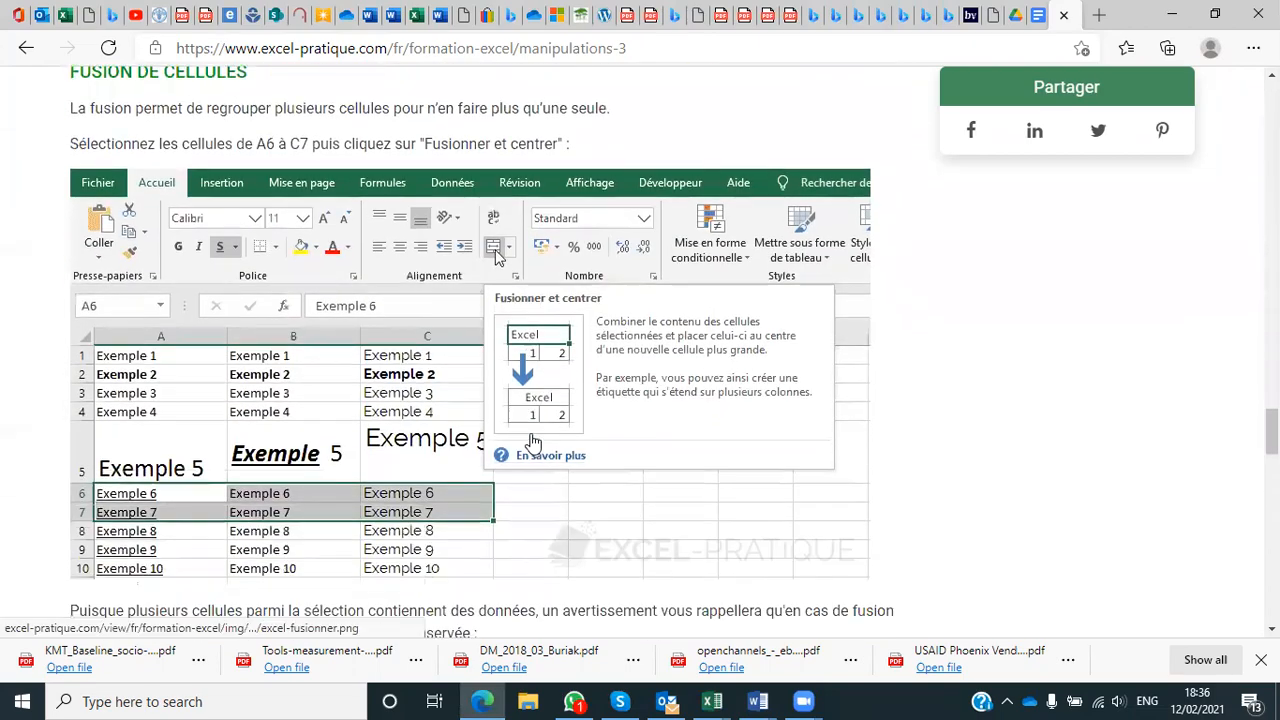
pyautogui.scroll(1, 533, 441)
pyautogui.scroll(1, 533, 443)
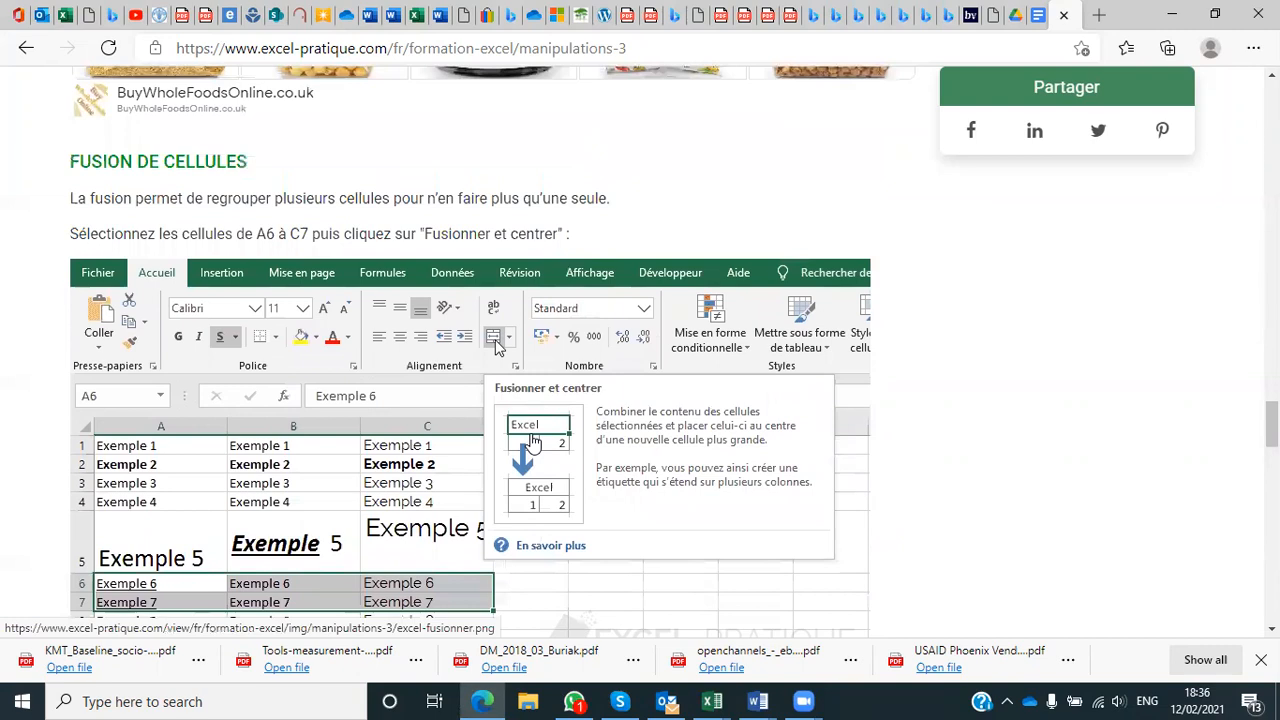
pyautogui.scroll(-2, 242, 308)
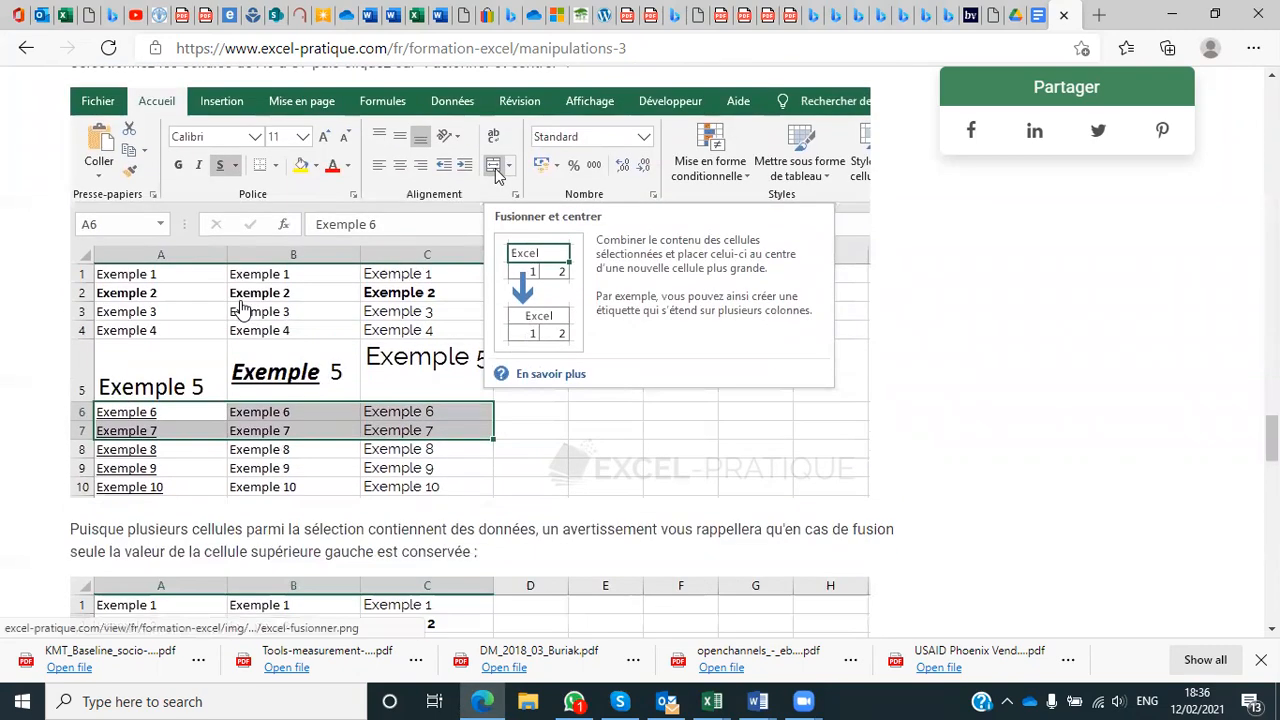
pyautogui.scroll(-1, 242, 308)
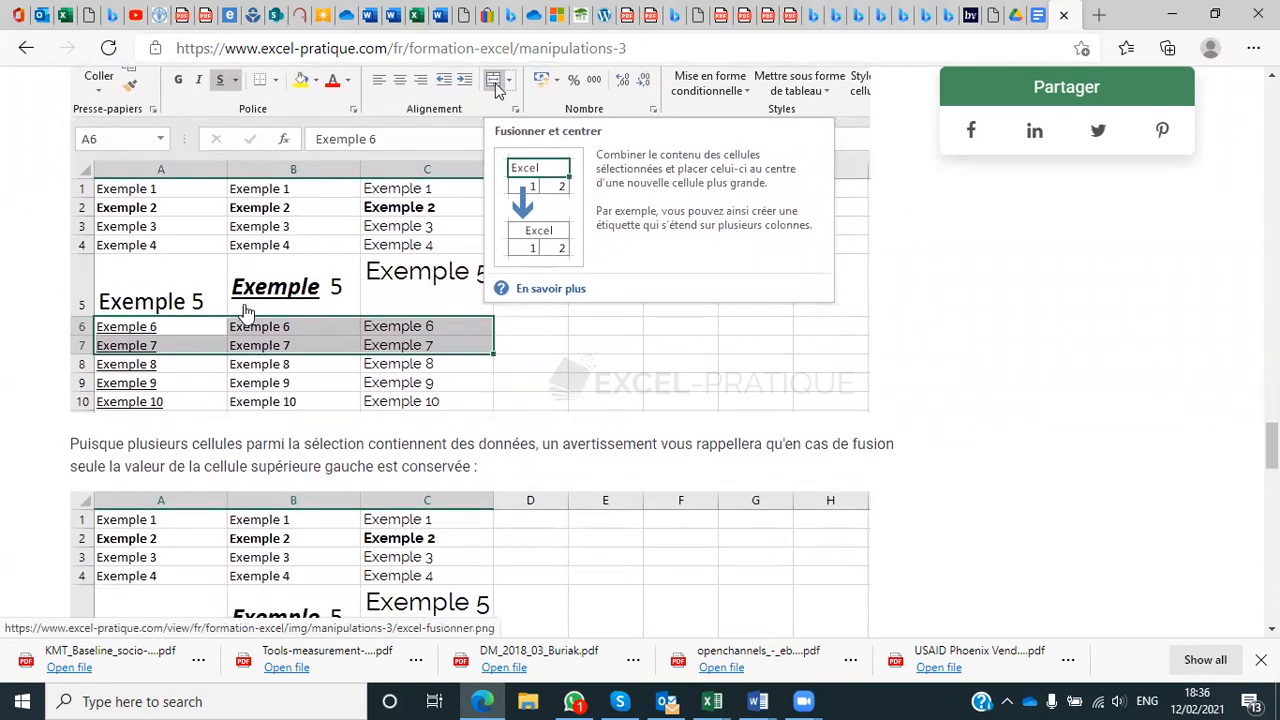
pyautogui.scroll(-1, 297, 409)
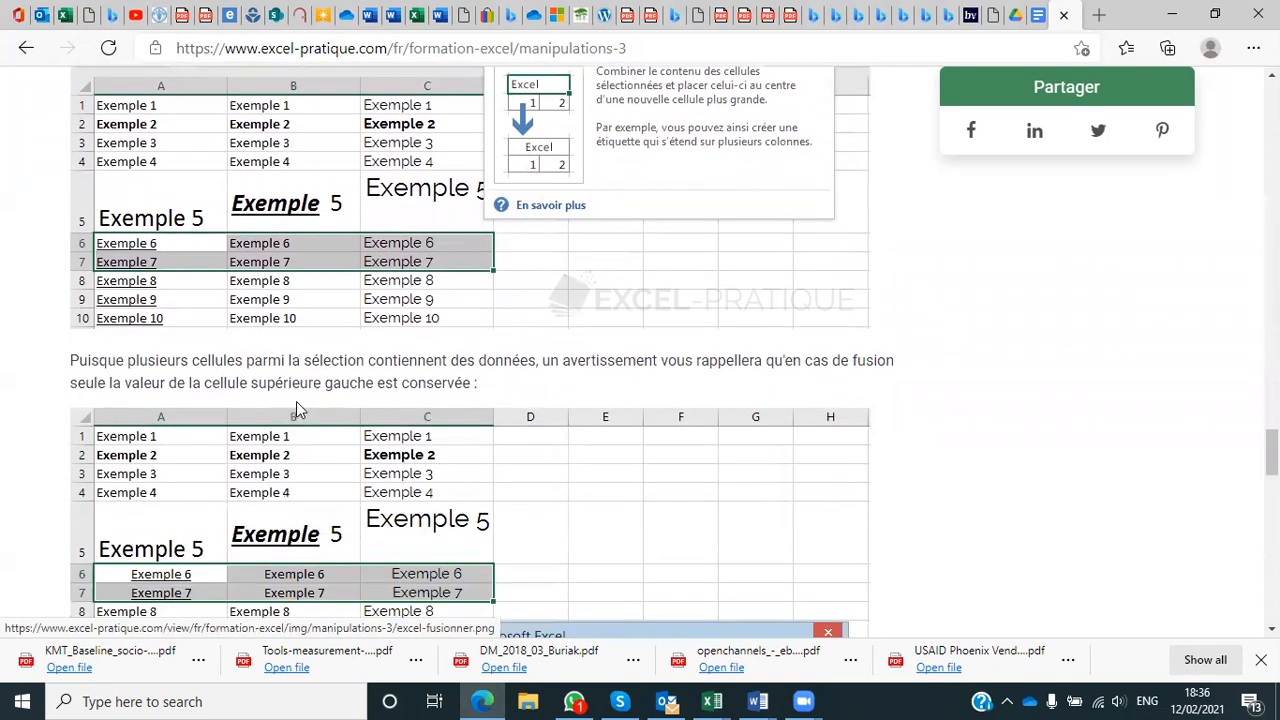
pyautogui.scroll(-1, 297, 409)
pyautogui.scroll(-1, 297, 409)
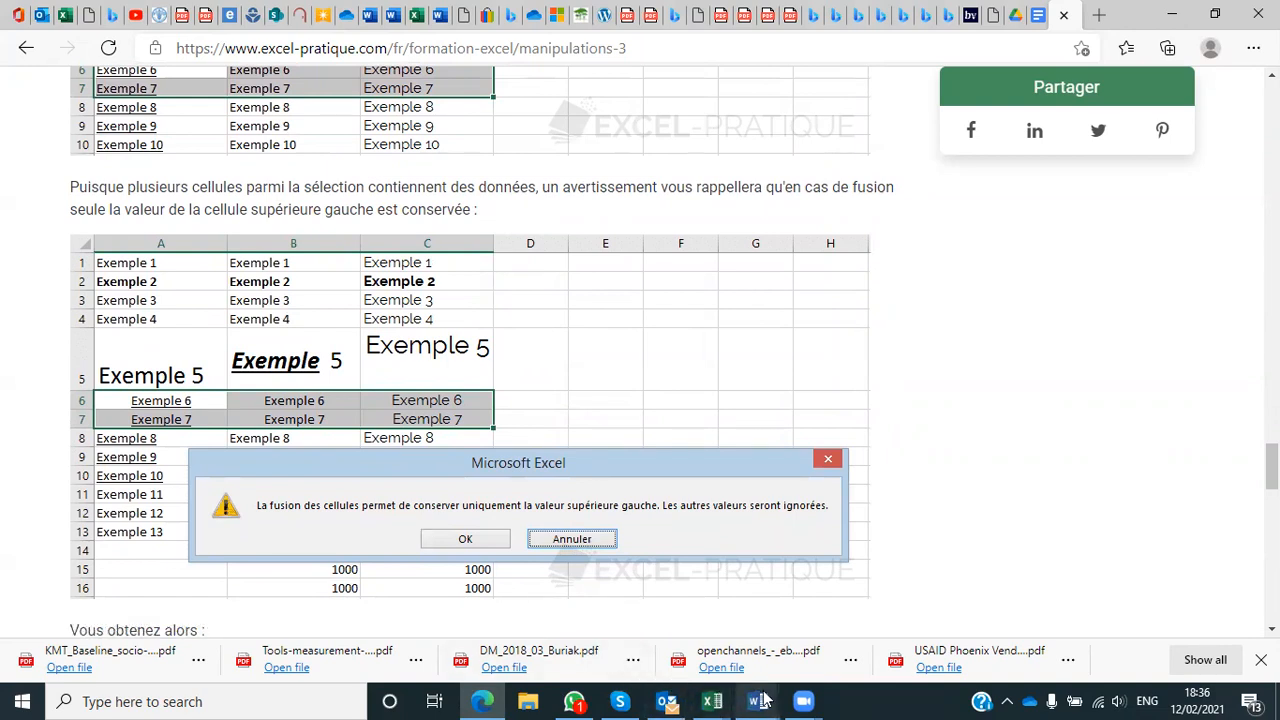
# Switch back to the Book2 workbook in Excel and merge and centre the empty cells B14:C14.
pyautogui.click(712, 701)
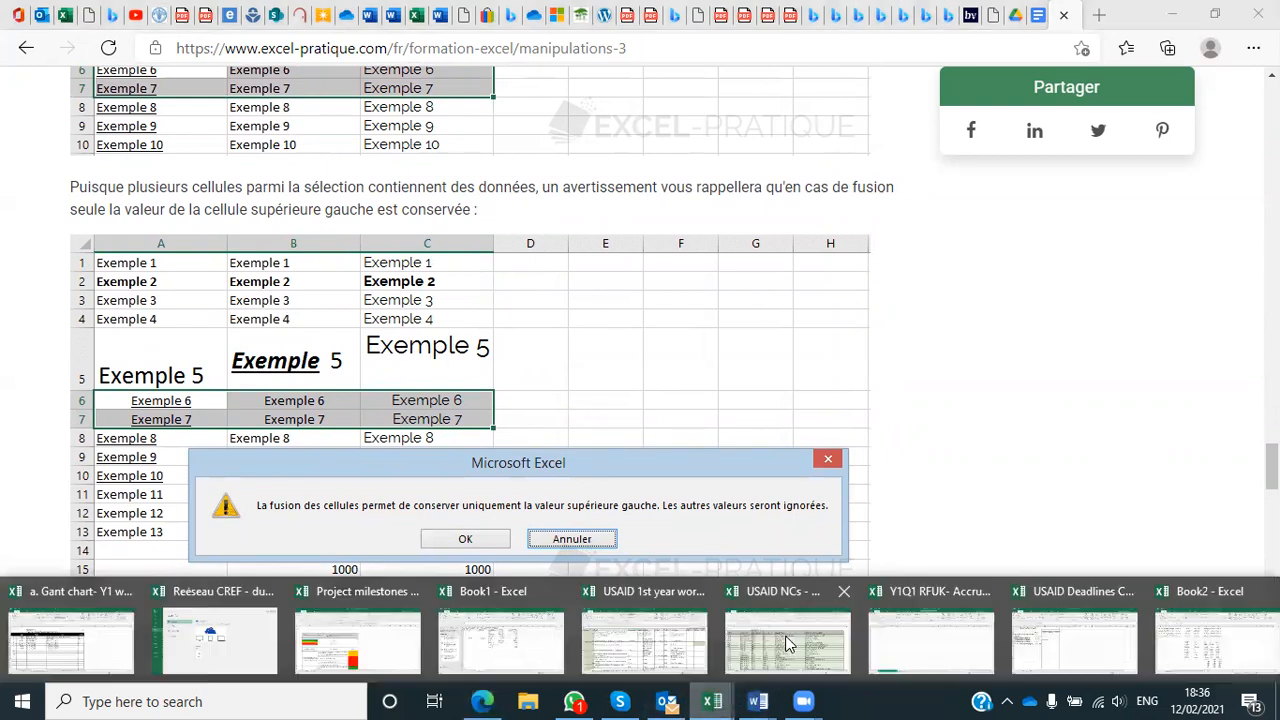
pyautogui.click(1215, 645)
pyautogui.scroll(2, 374, 440)
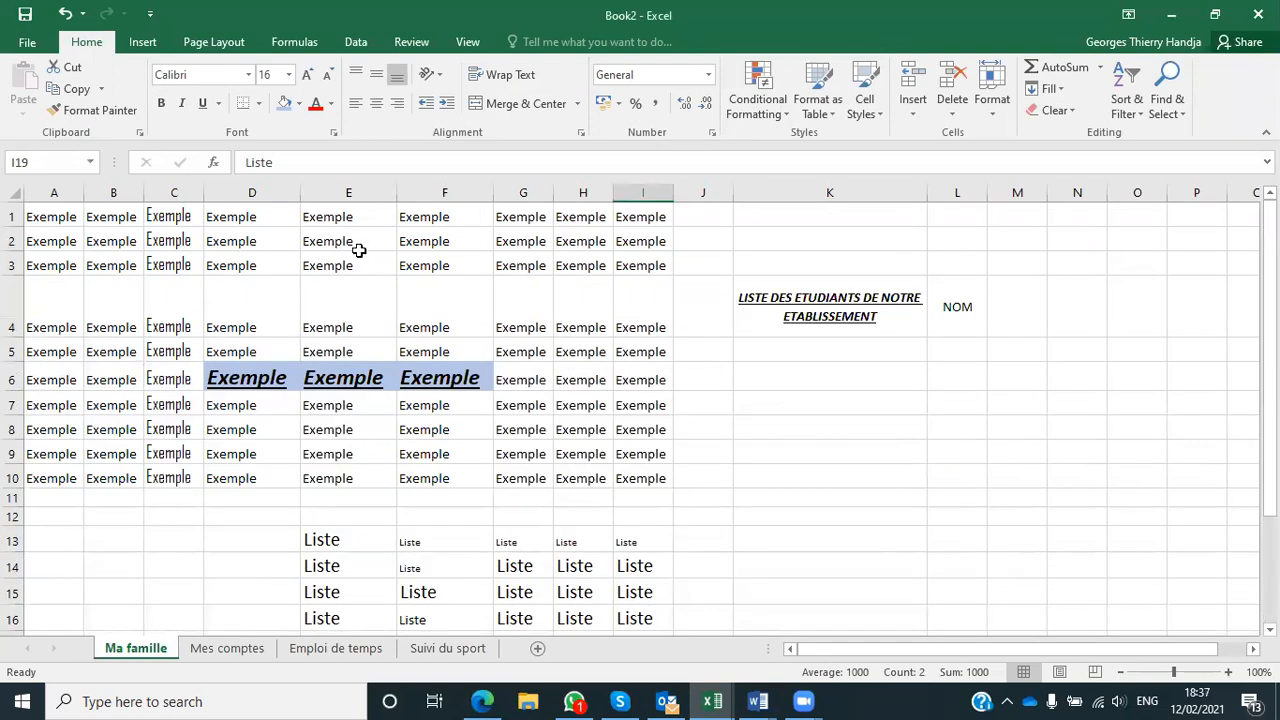
pyautogui.moveTo(331, 242); pyautogui.dragTo(633, 244)
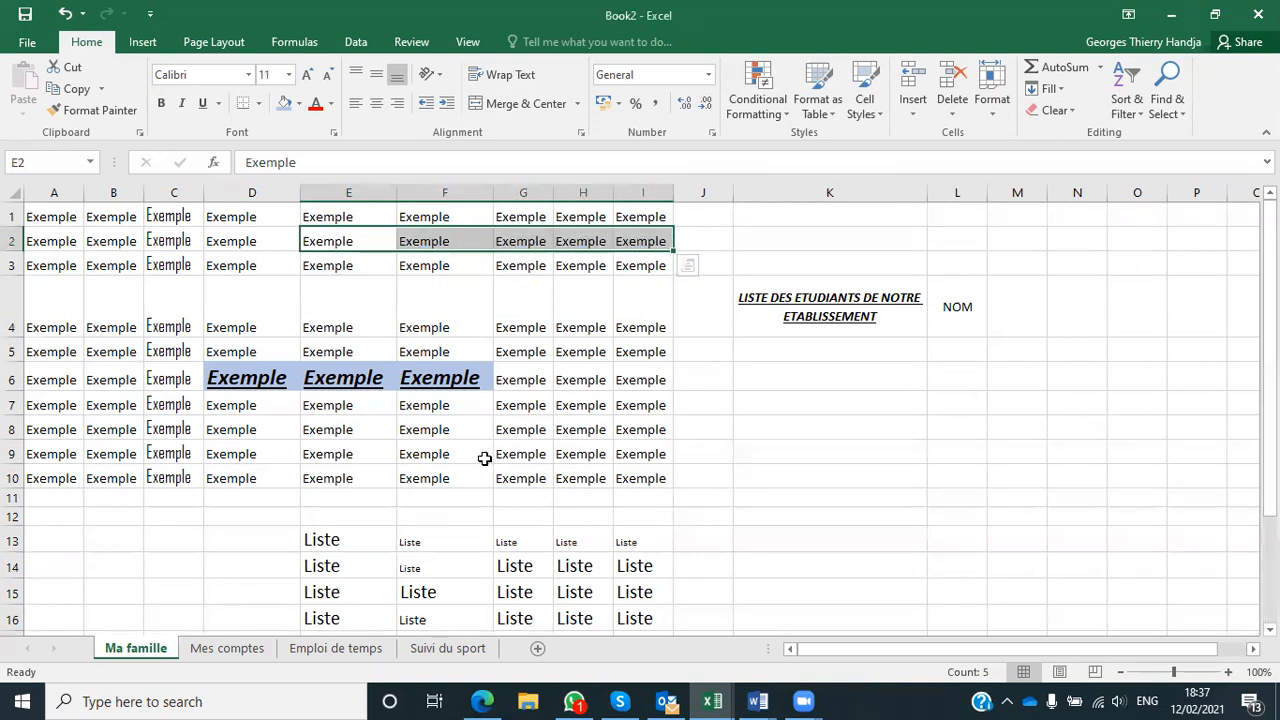
pyautogui.scroll(-2, 484, 459)
pyautogui.scroll(-1, 484, 459)
pyautogui.click(103, 376)
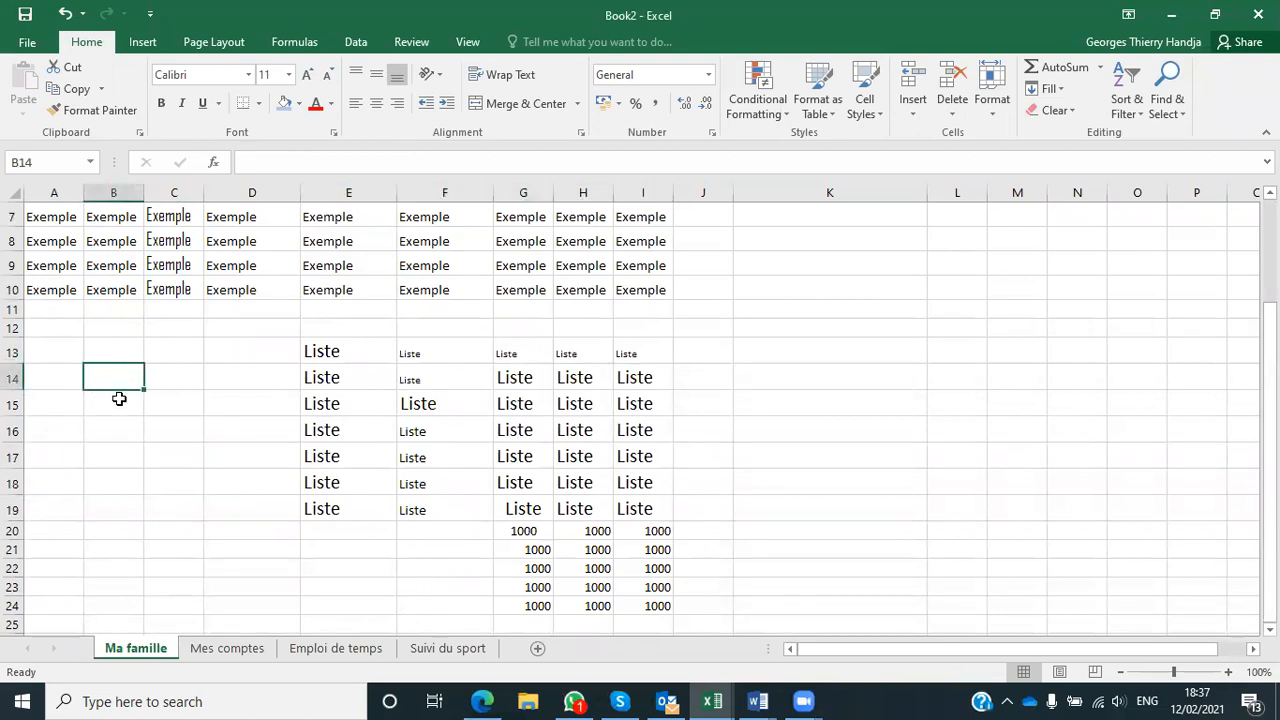
pyautogui.moveTo(114, 381); pyautogui.dragTo(174, 371)
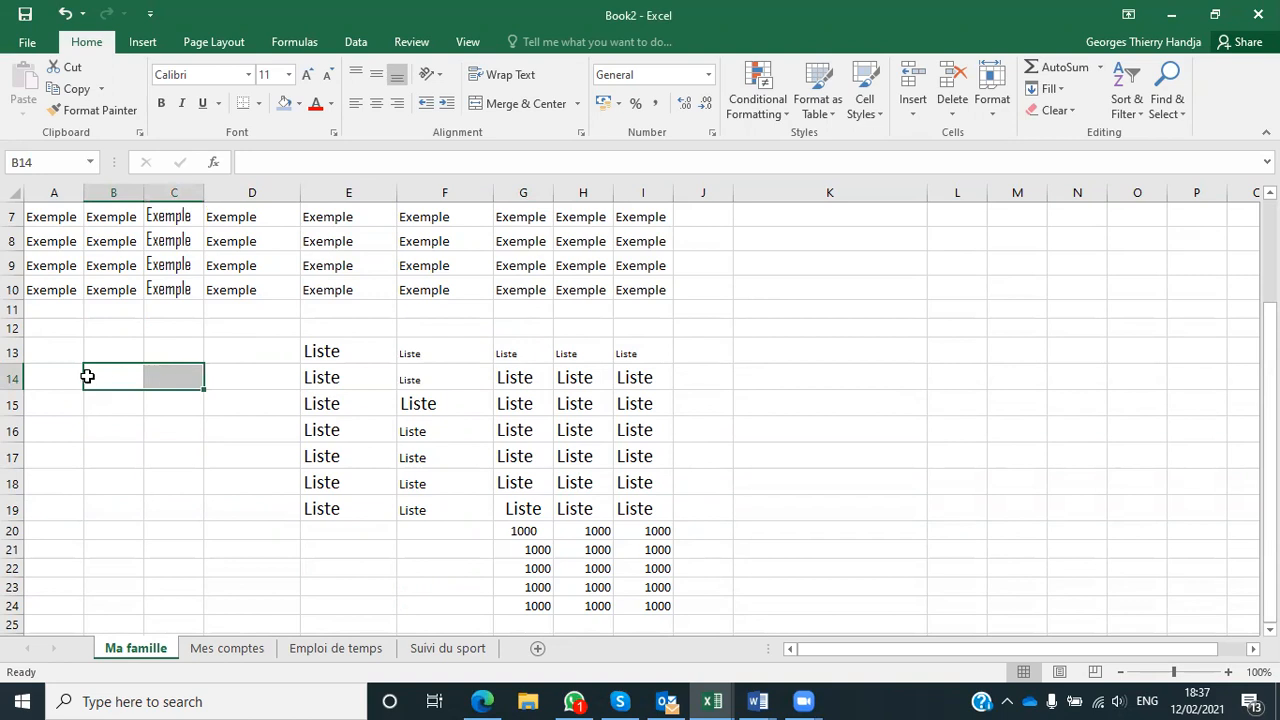
pyautogui.click(483, 105)
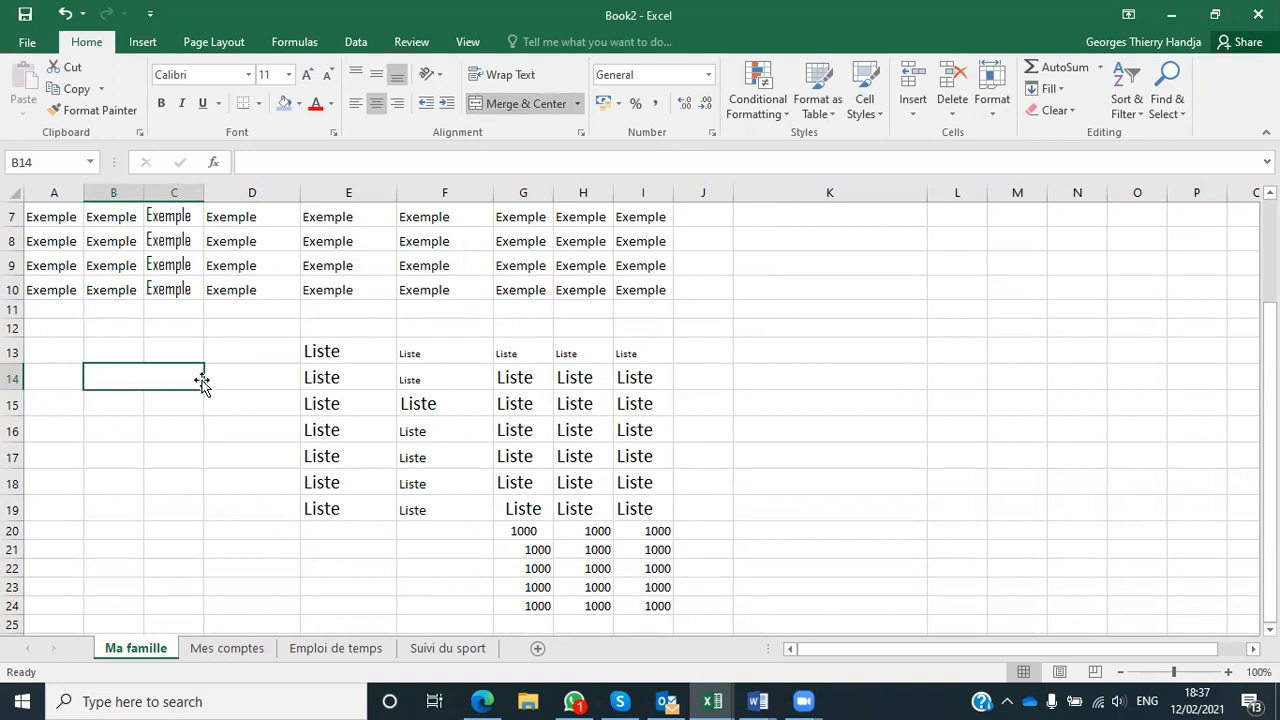
# Merge and centre the filled cells E14:F14, accepting that only the upper-left value is kept.
pyautogui.moveTo(331, 380); pyautogui.dragTo(414, 374)
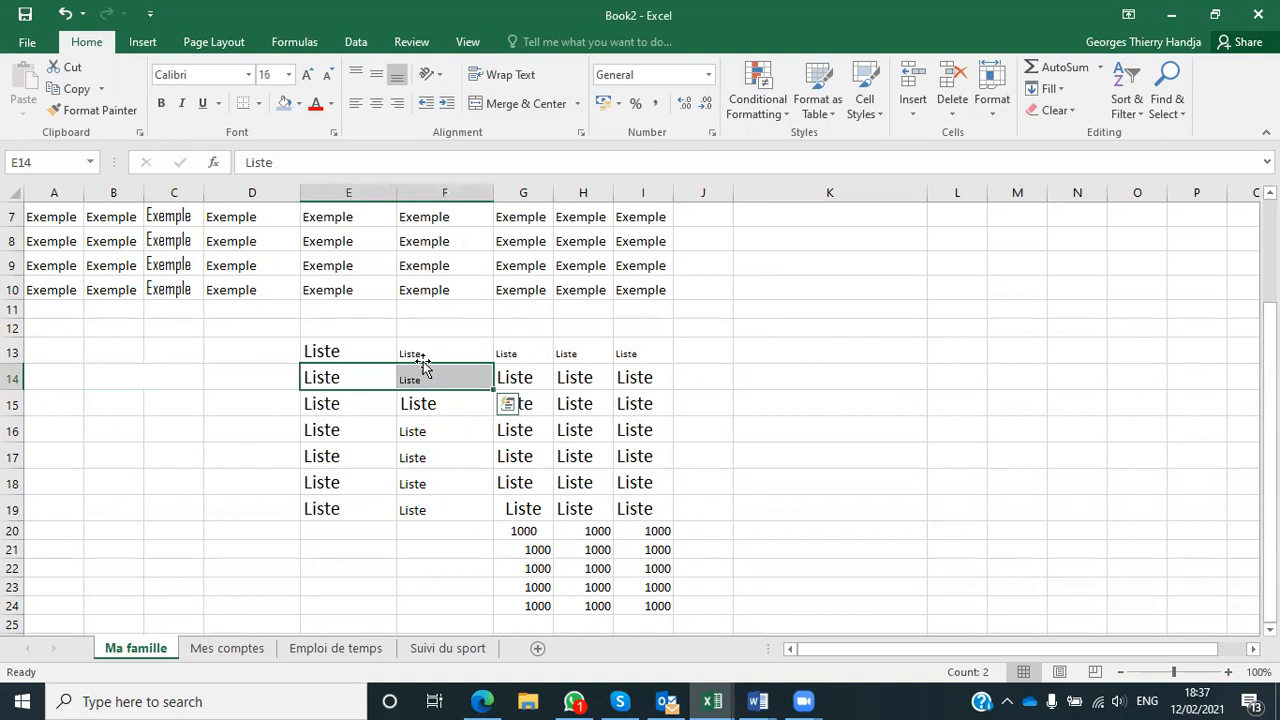
pyautogui.click(514, 104)
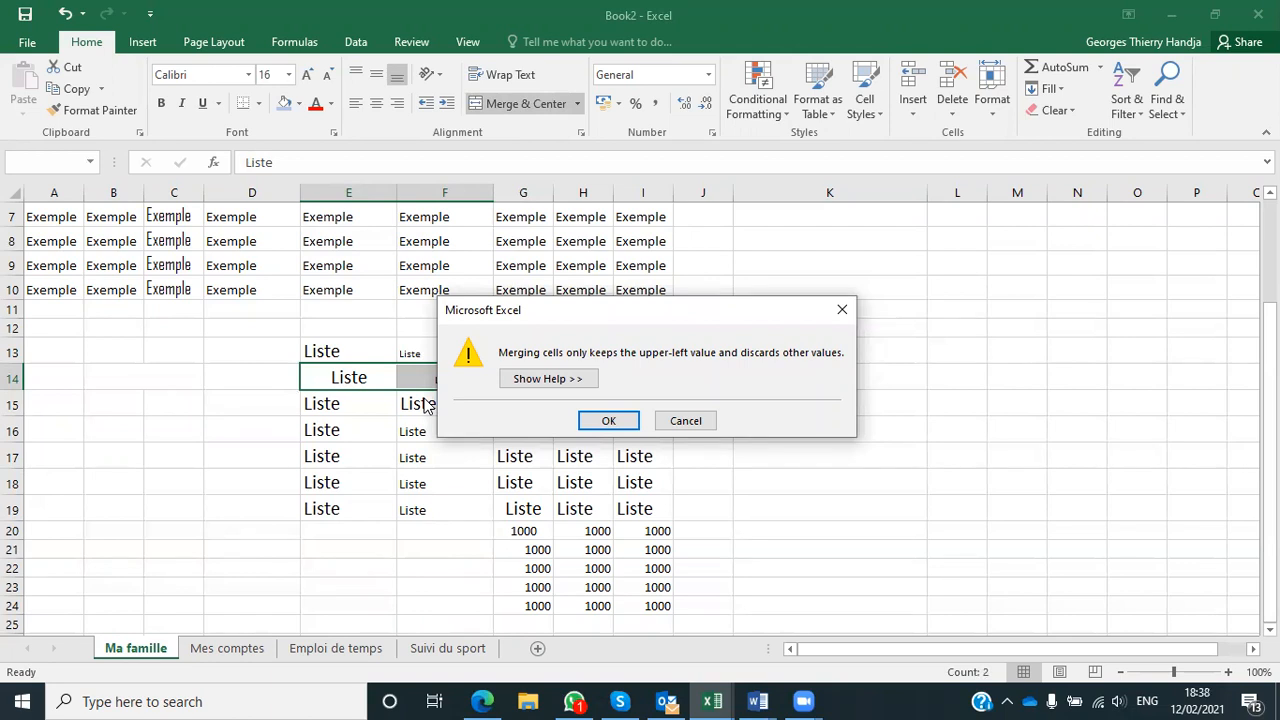
pyautogui.click(600, 424)
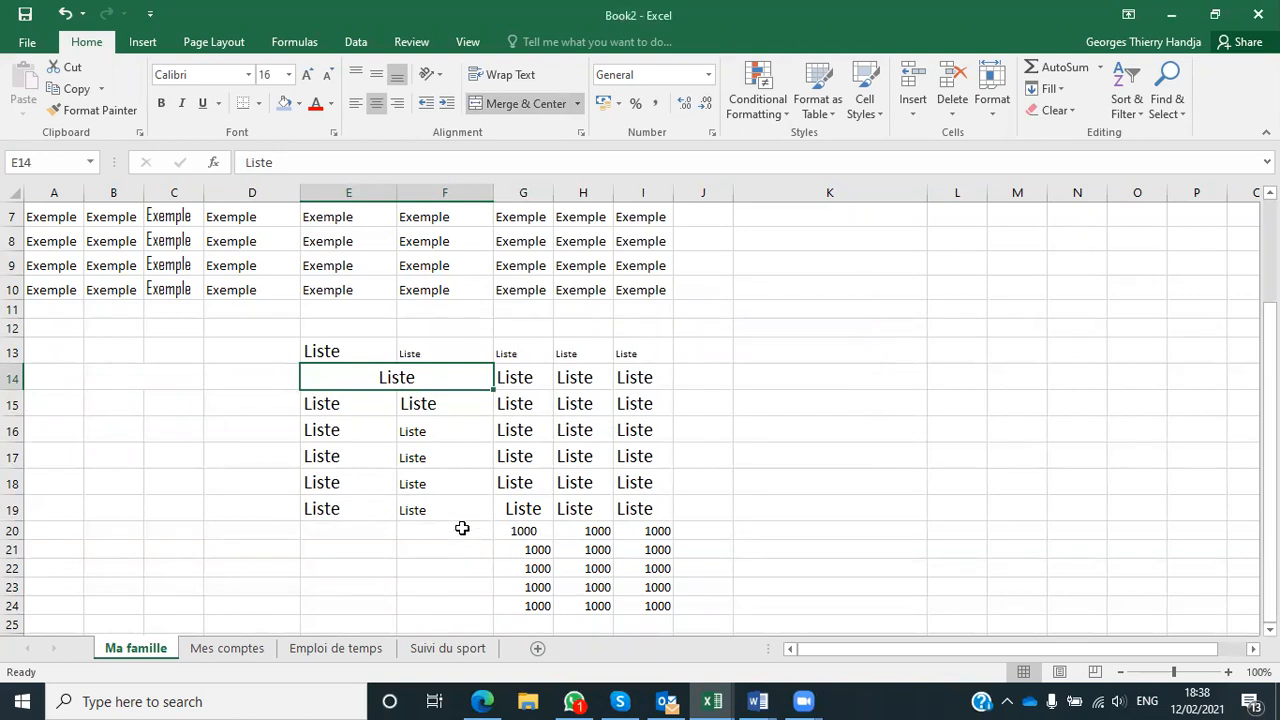
# Replace the content of G19 with 1000, and merge and centre F19:G19, keeping only the upper-left value.
pyautogui.click(520, 508)
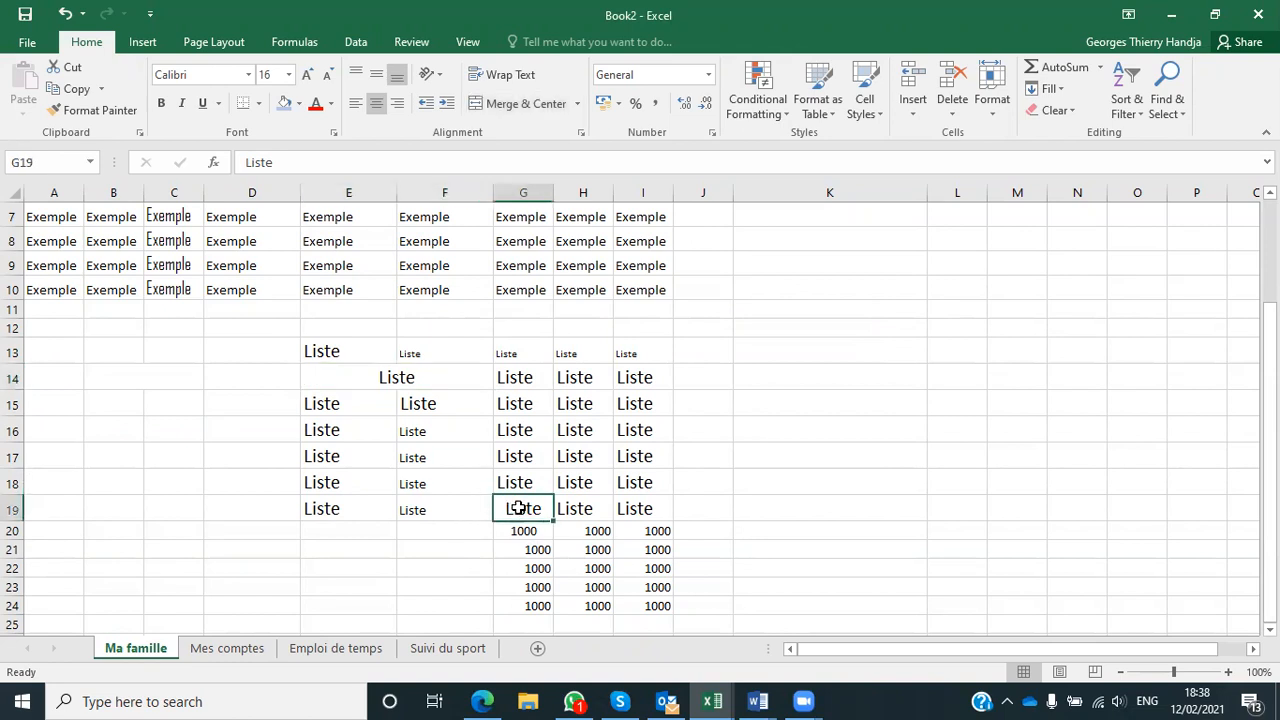
pyautogui.write('1000')
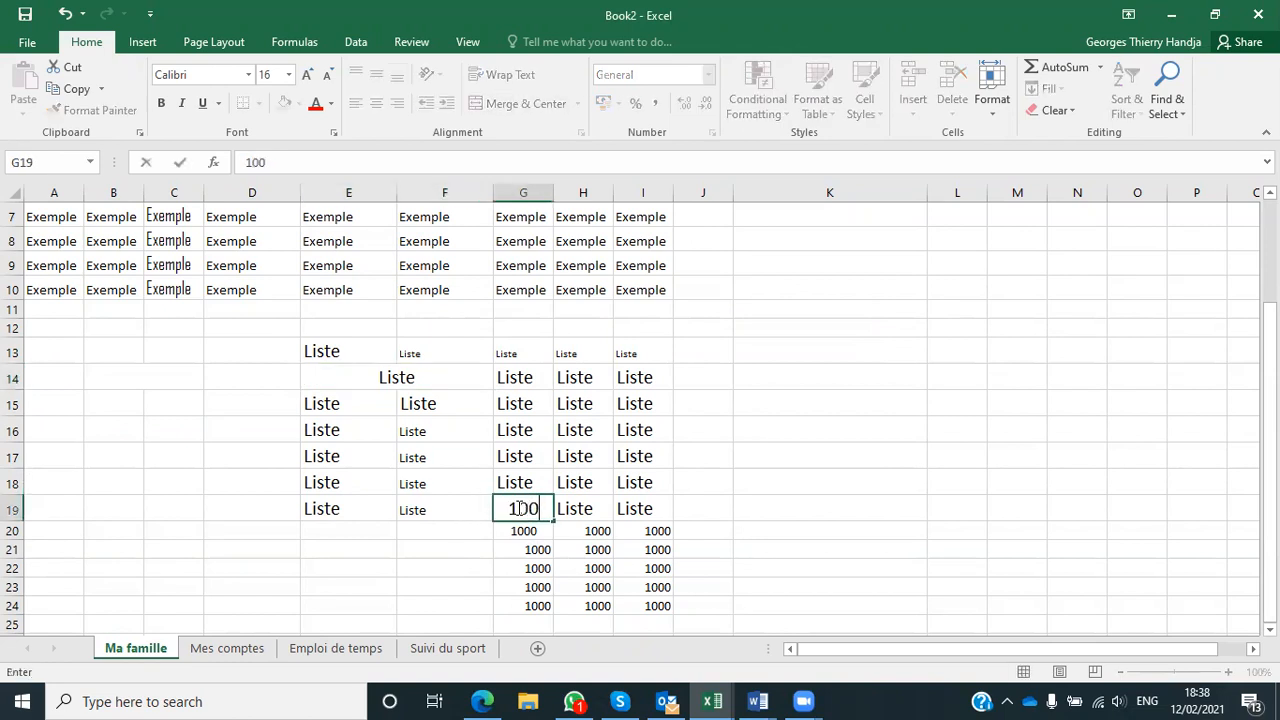
pyautogui.press('Return')
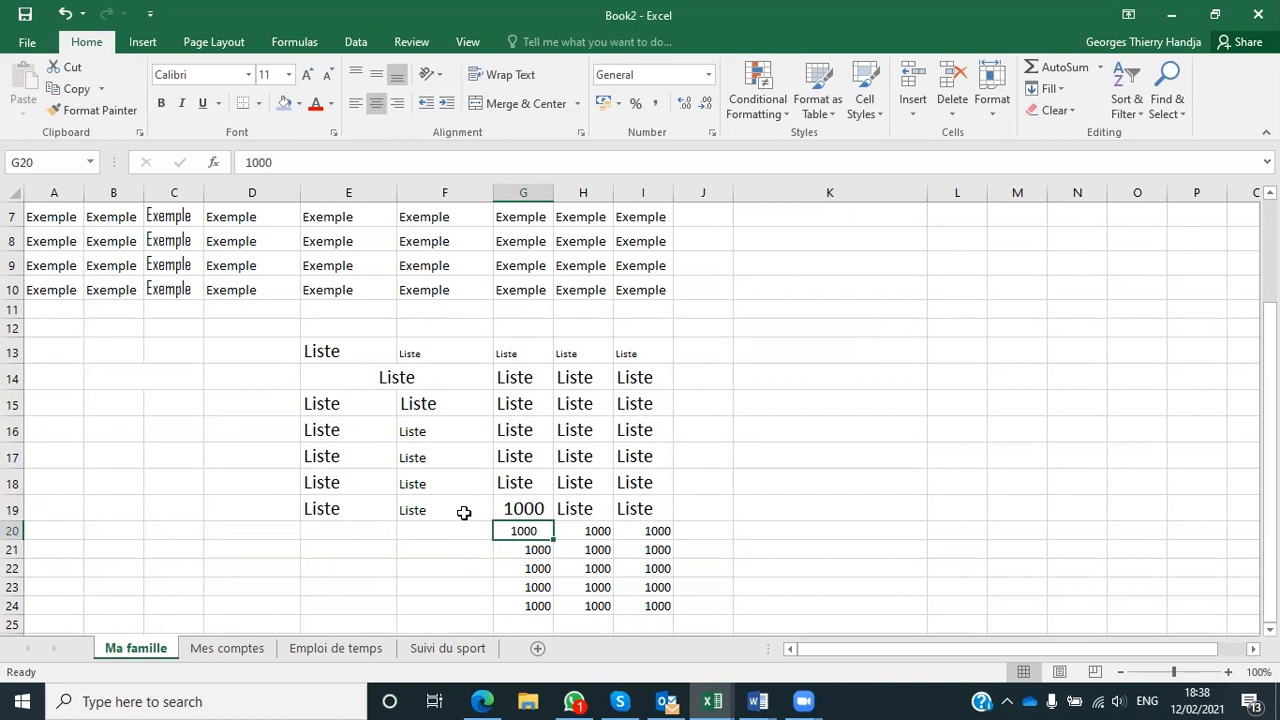
pyautogui.click(466, 513)
pyautogui.moveTo(466, 513); pyautogui.dragTo(500, 511)
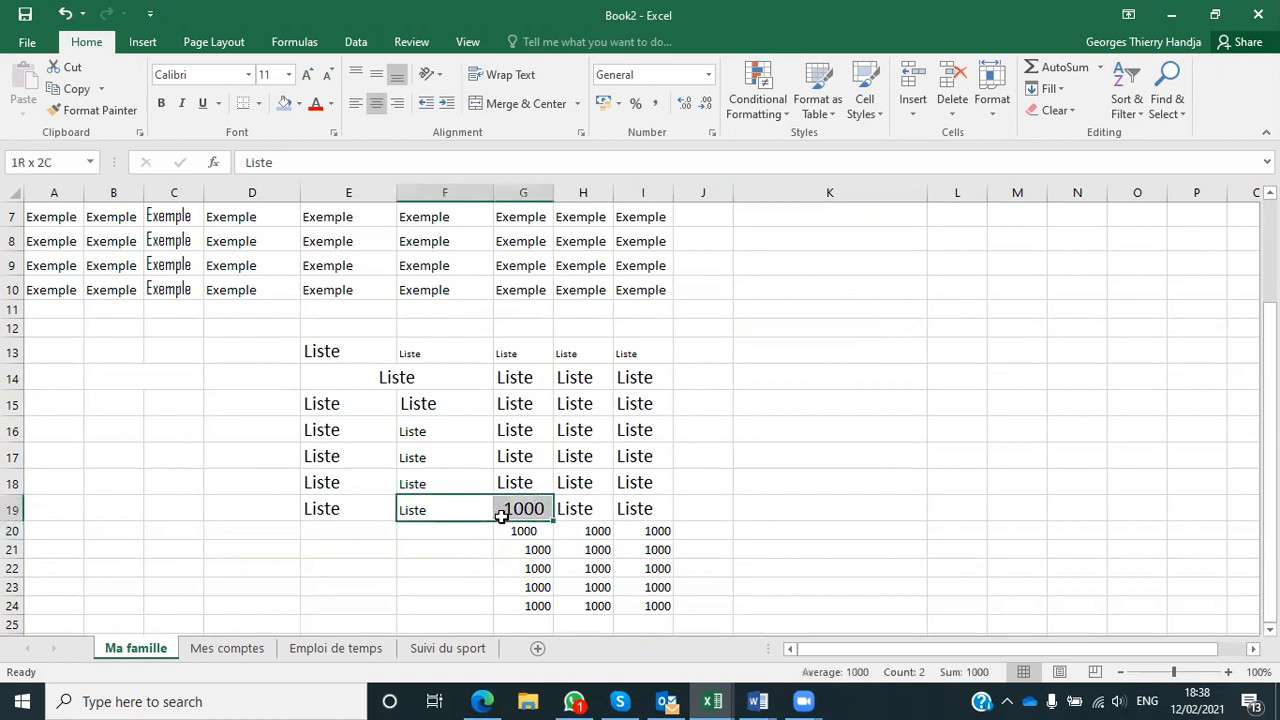
pyautogui.click(505, 104)
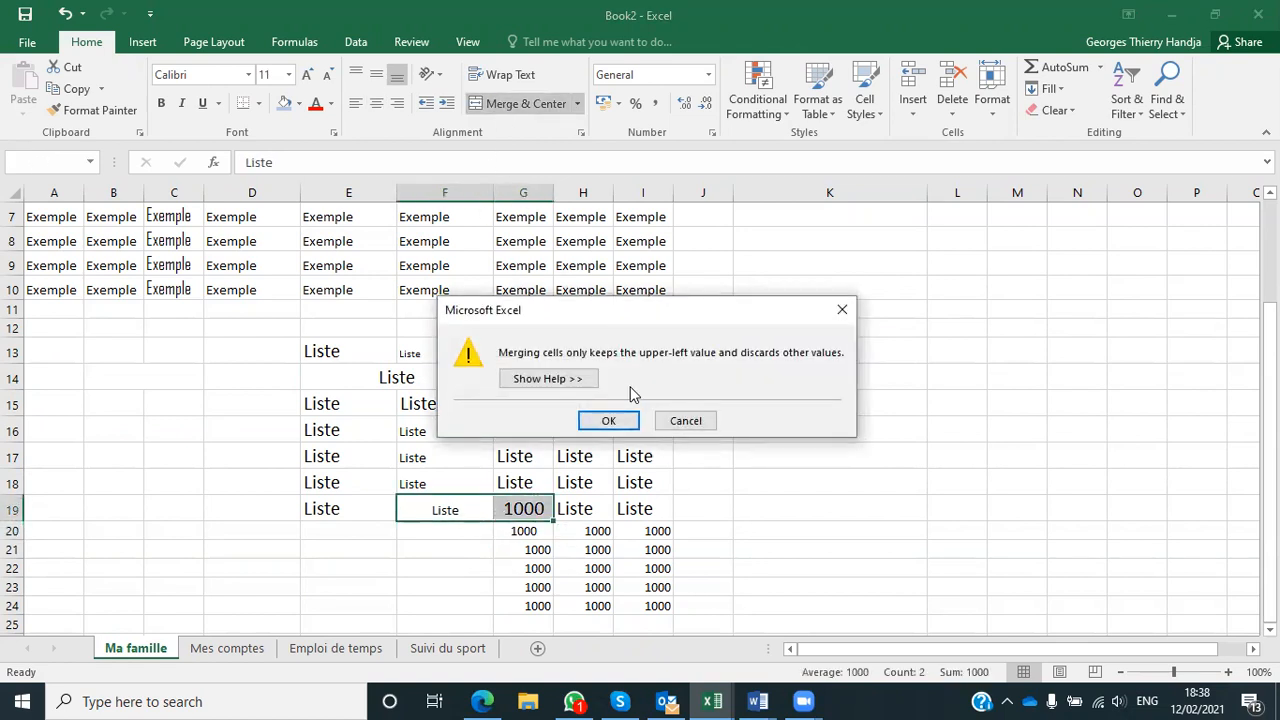
pyautogui.click(612, 421)
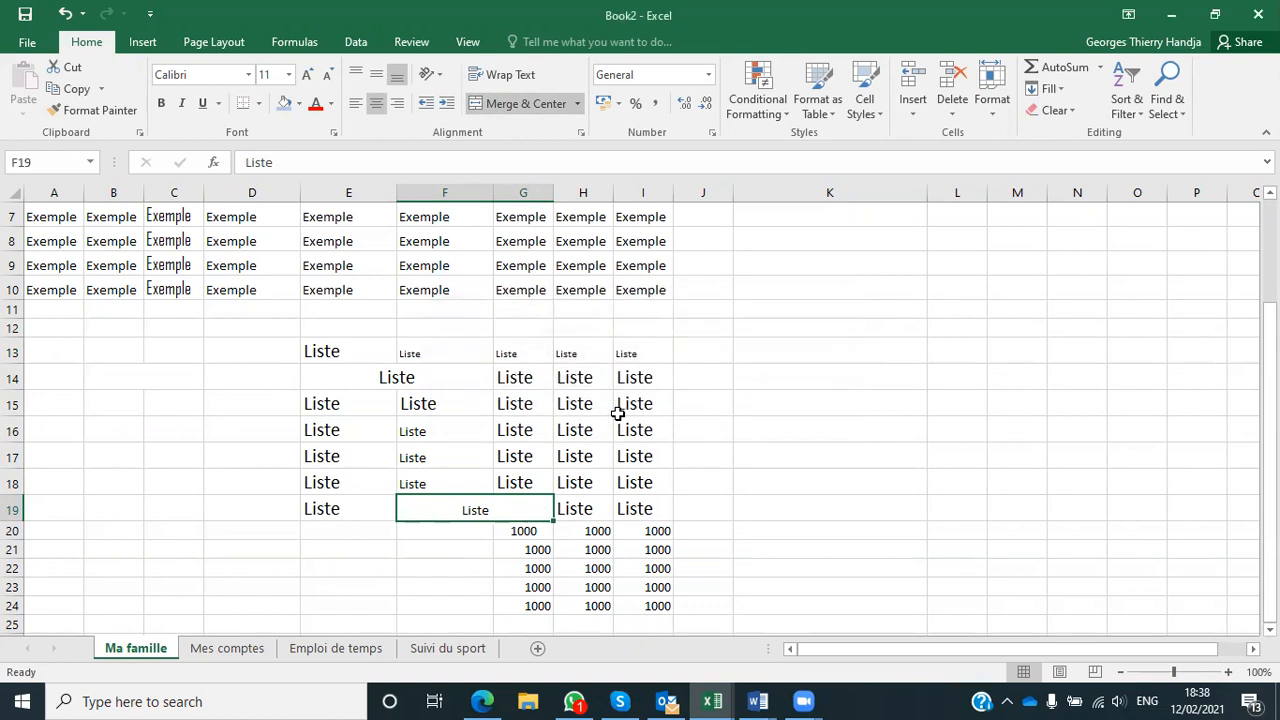
# Enter 1000 in cell D21 and the text "liste" in cell E21.
pyautogui.click(241, 552)
pyautogui.write('100')
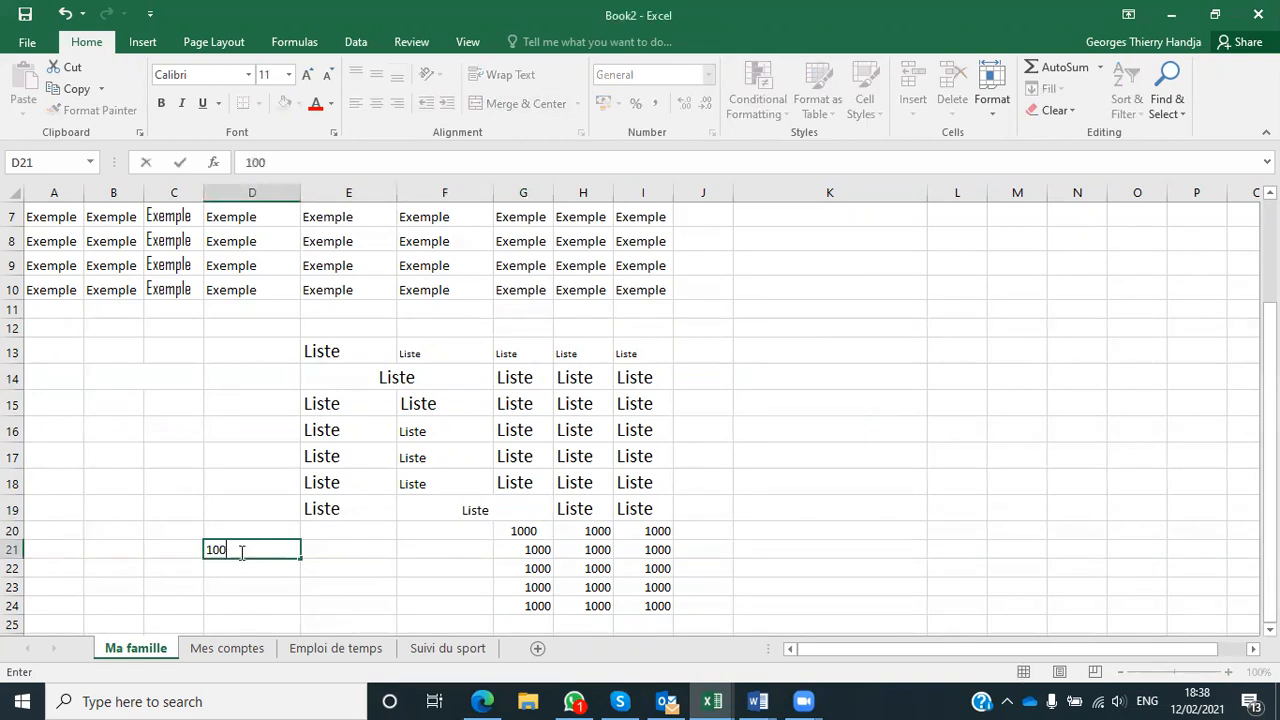
pyautogui.click(346, 551)
pyautogui.write('l')
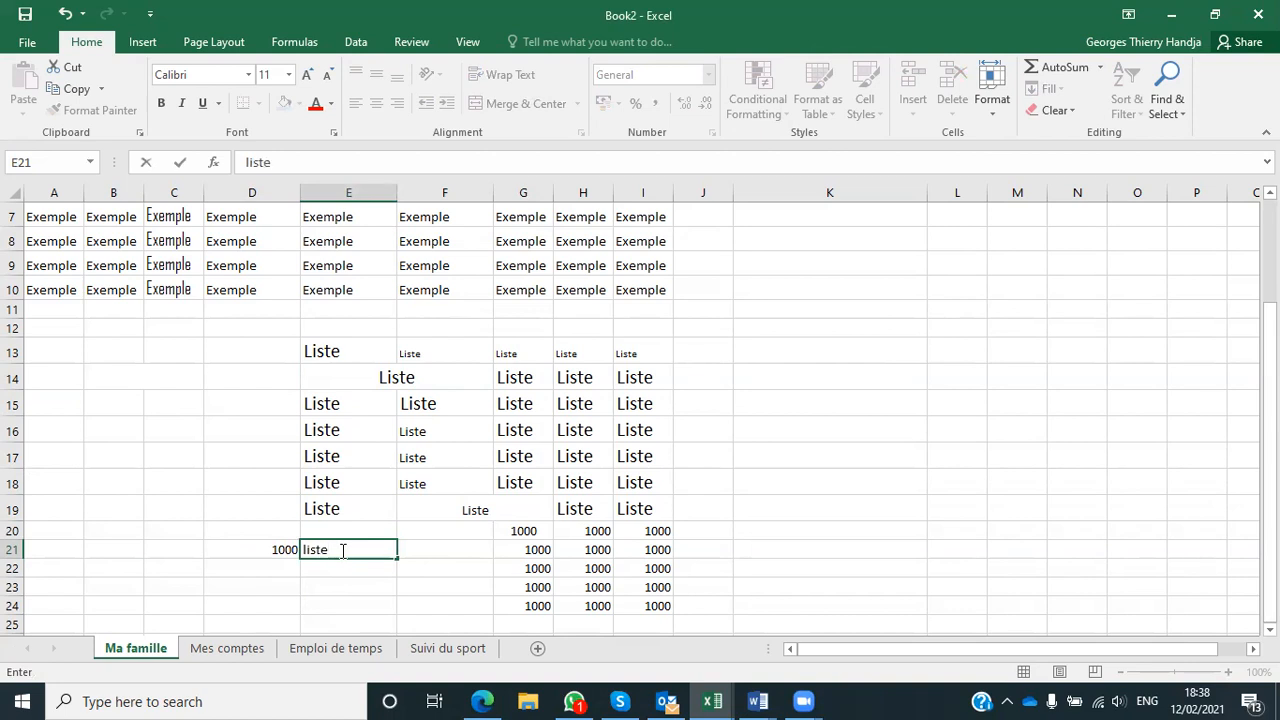
pyautogui.write('iste')
pyautogui.press('Return')
# Merge and centre cells D21:E21, accepting that only the upper-left value is kept.
pyautogui.moveTo(282, 555); pyautogui.dragTo(325, 560)
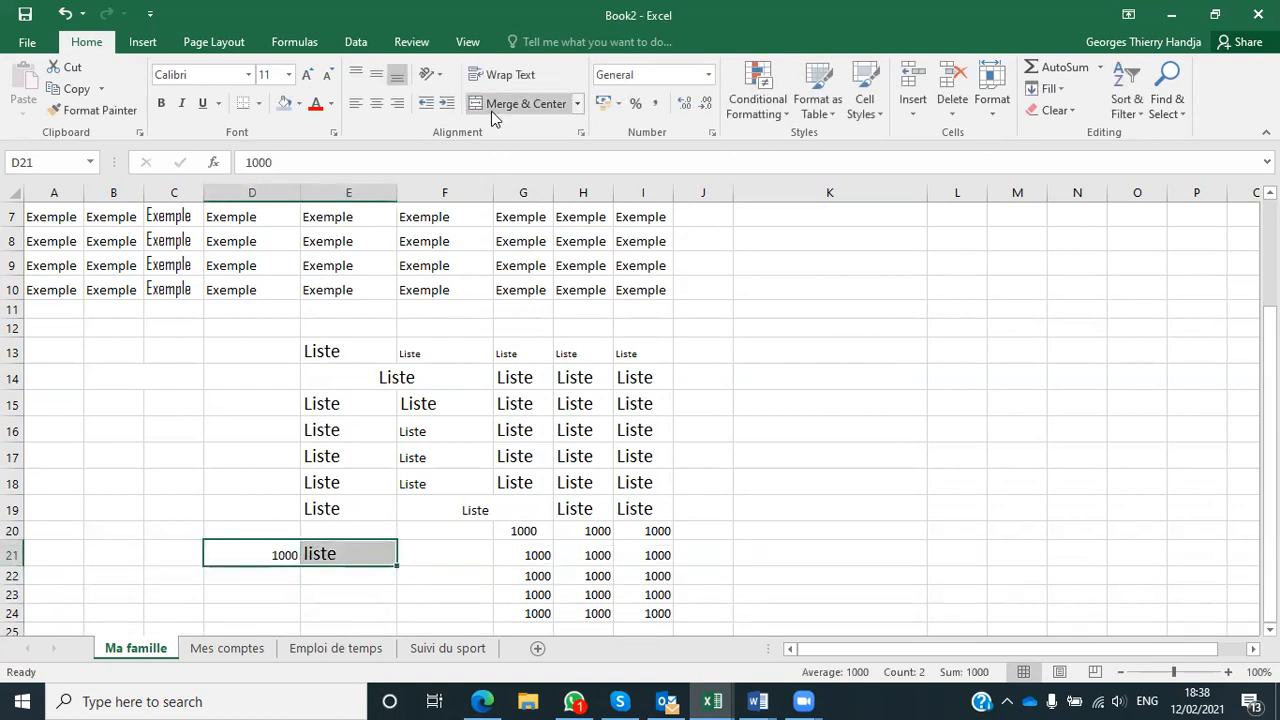
pyautogui.click(527, 103)
pyautogui.click(602, 425)
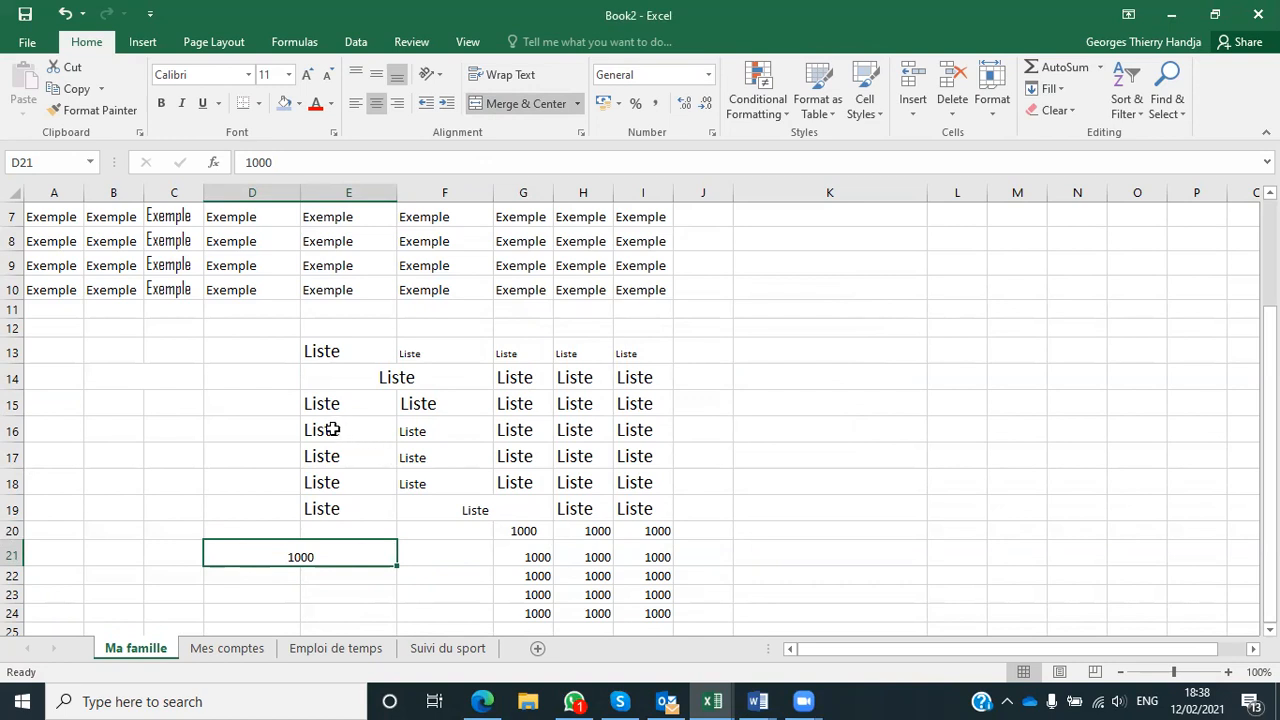
# Merge and centre the filled cells E16:I16, accepting that only the upper-left value is kept.
pyautogui.moveTo(320, 430); pyautogui.dragTo(638, 430)
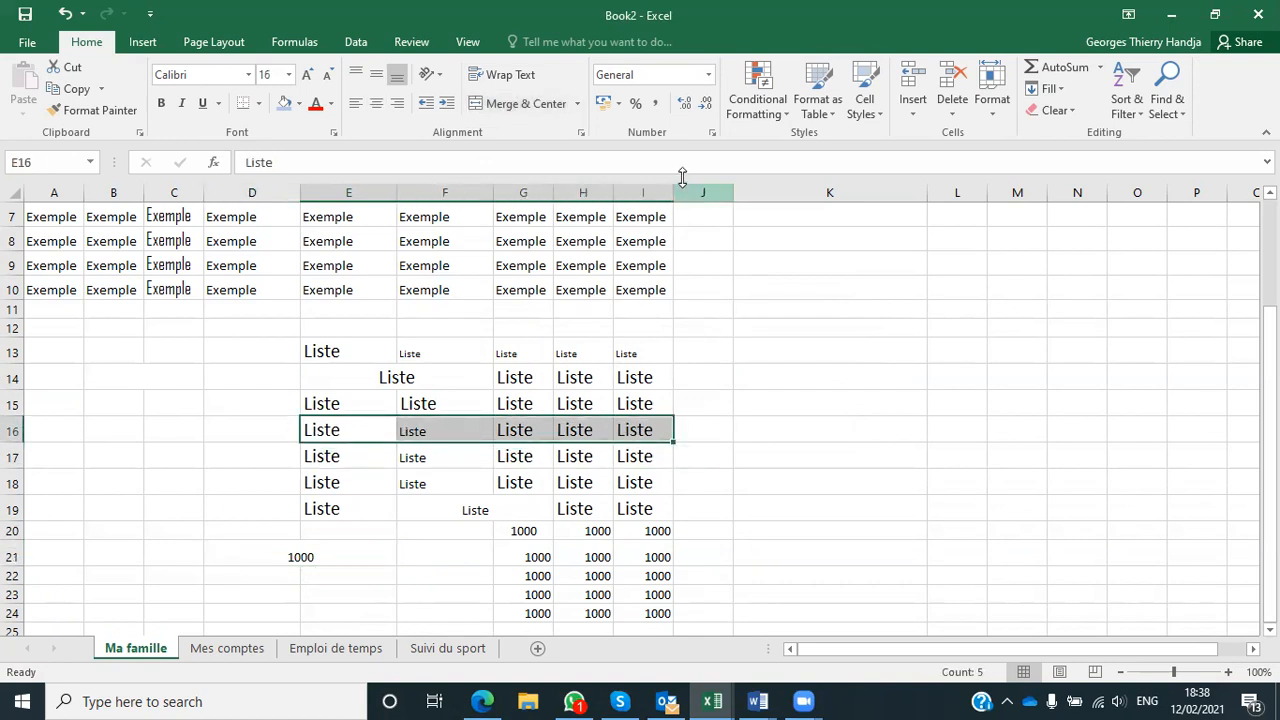
pyautogui.click(520, 104)
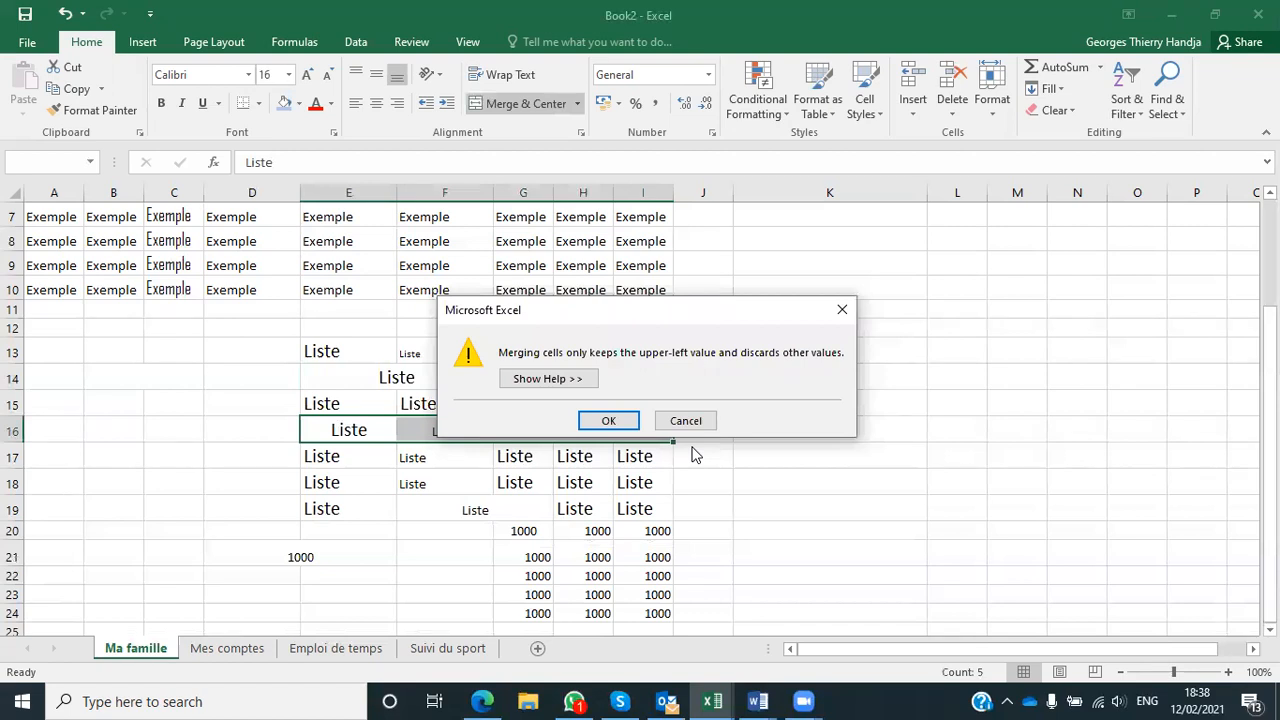
pyautogui.click(621, 424)
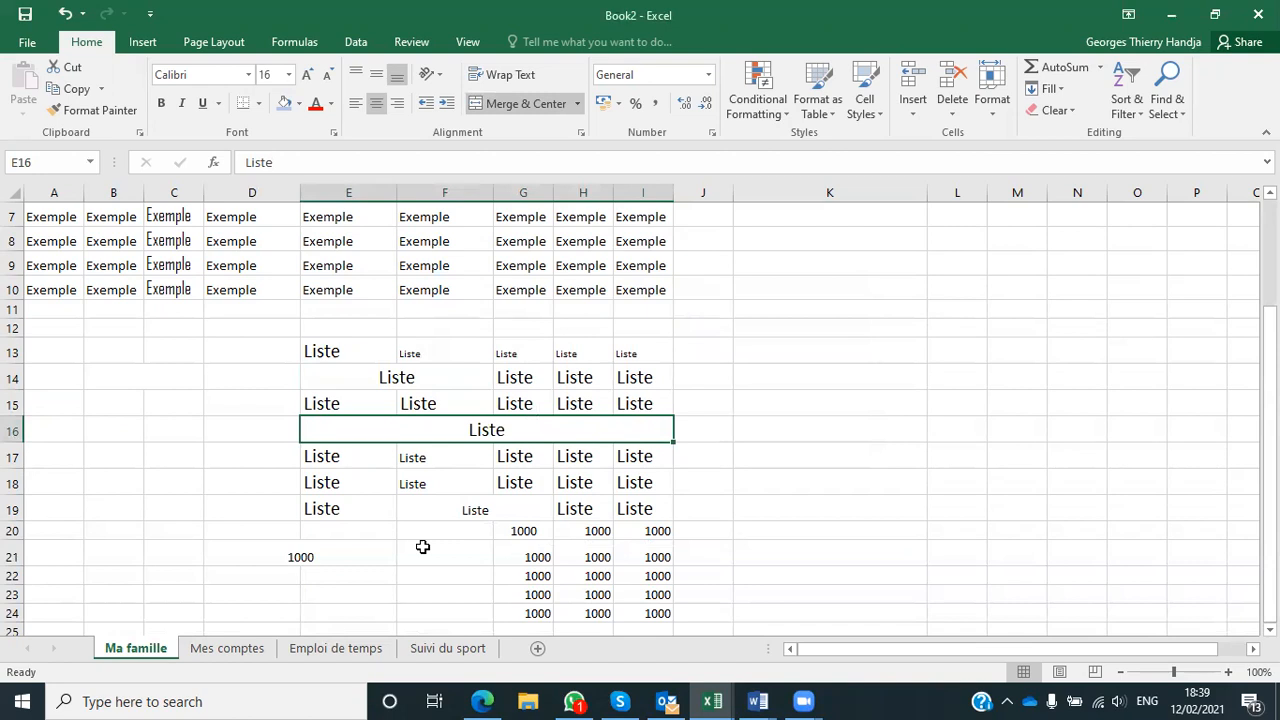
# Try to merge and centre the whole block D19:I24, clearing its existing merges first, and undo the block merge.
pyautogui.scroll(-3, 419, 551)
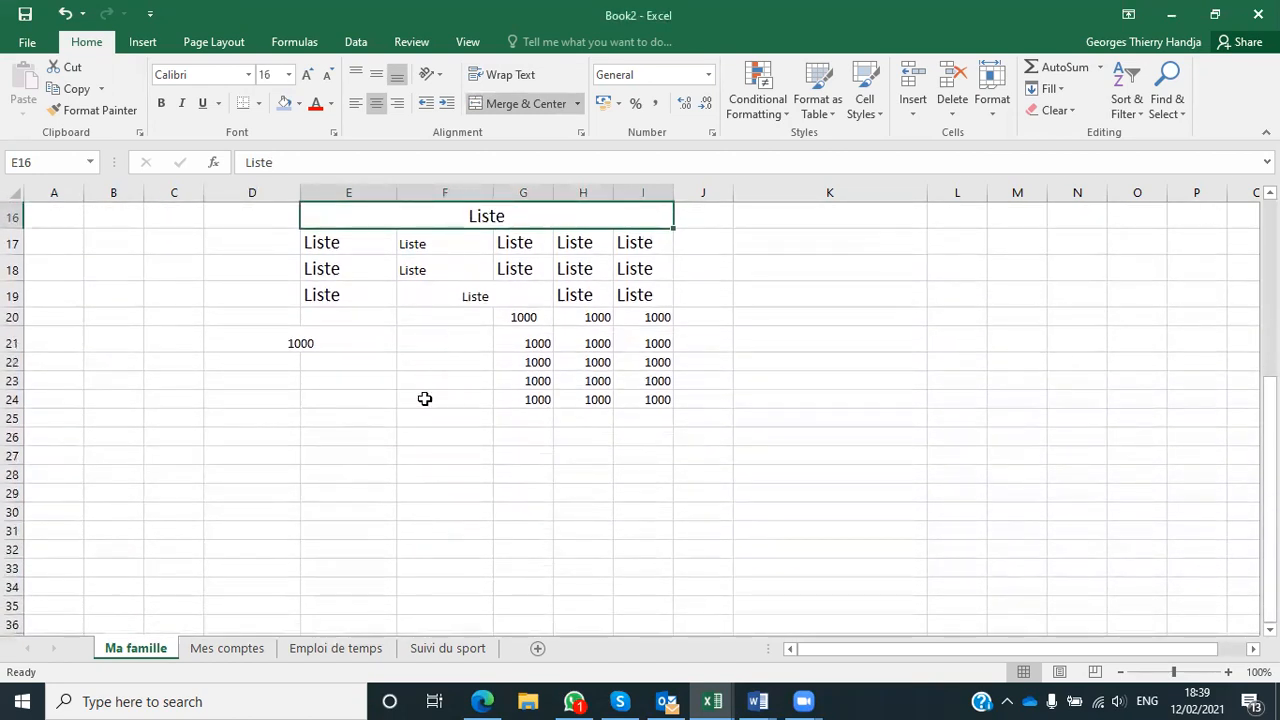
pyautogui.moveTo(334, 294); pyautogui.dragTo(632, 410)
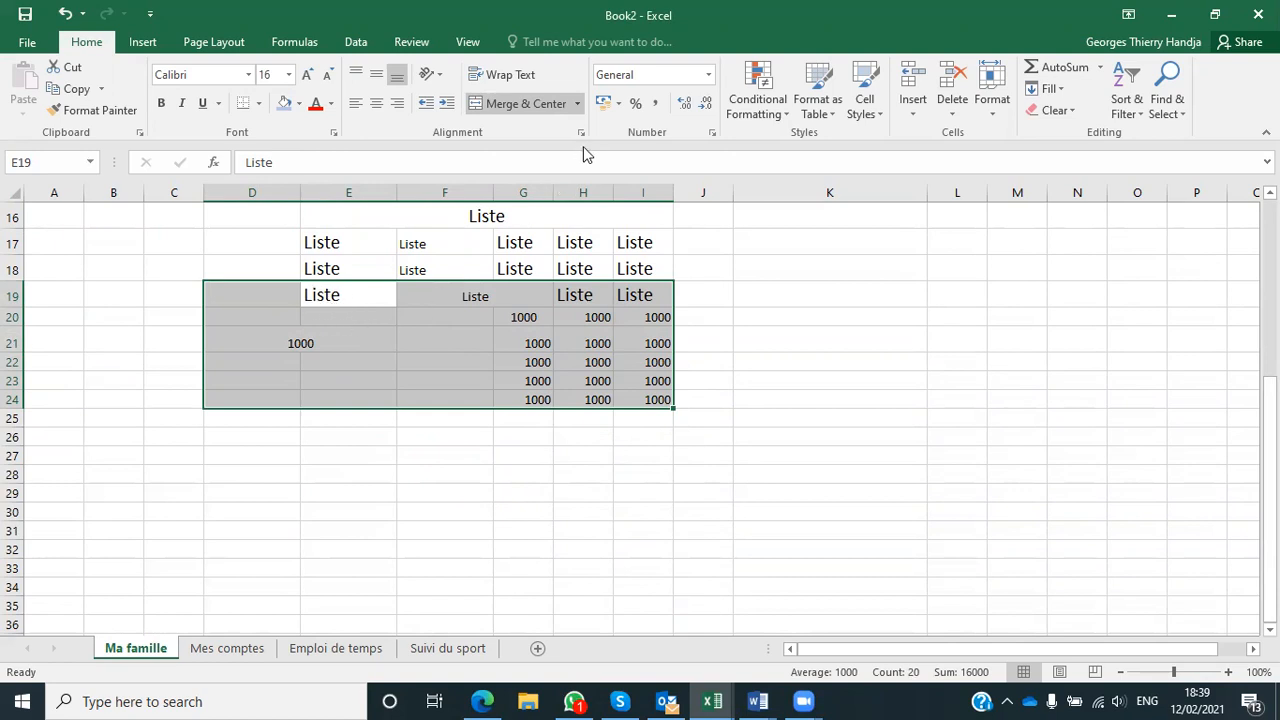
pyautogui.click(540, 105)
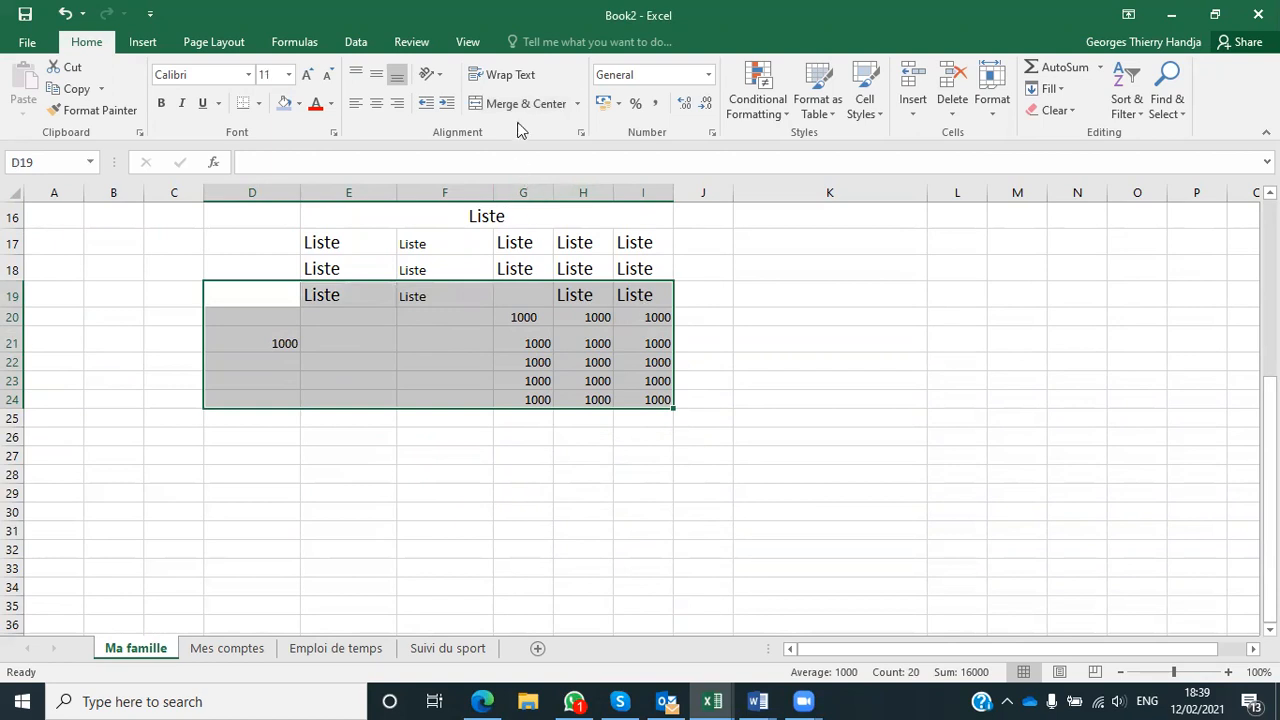
pyautogui.click(520, 112)
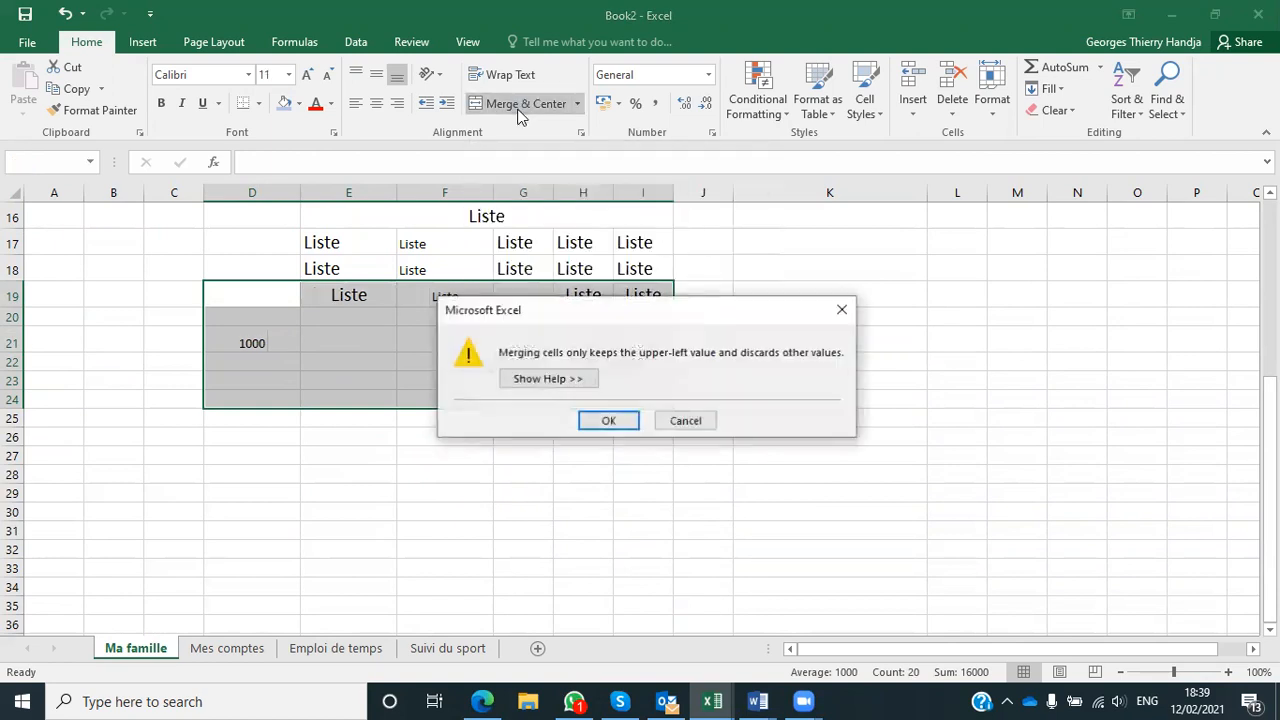
pyautogui.click(604, 420)
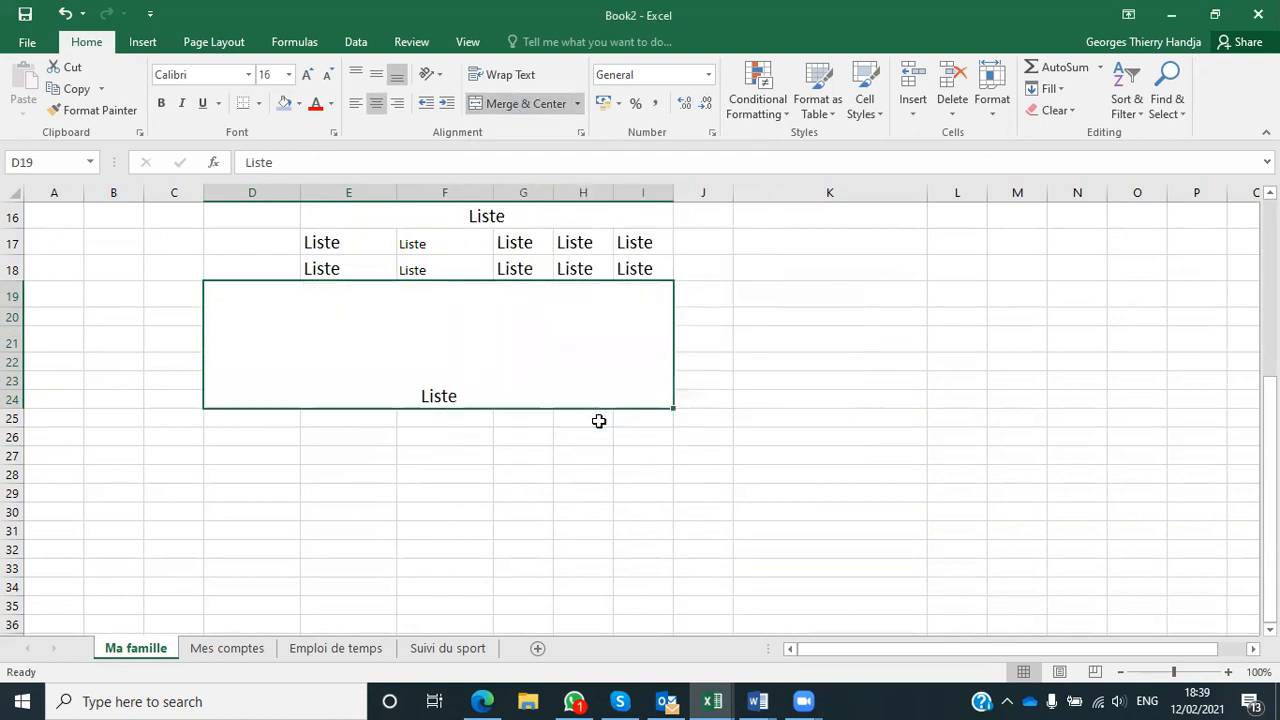
pyautogui.hotkey('ctrl', 'z')
pyautogui.click(545, 495)
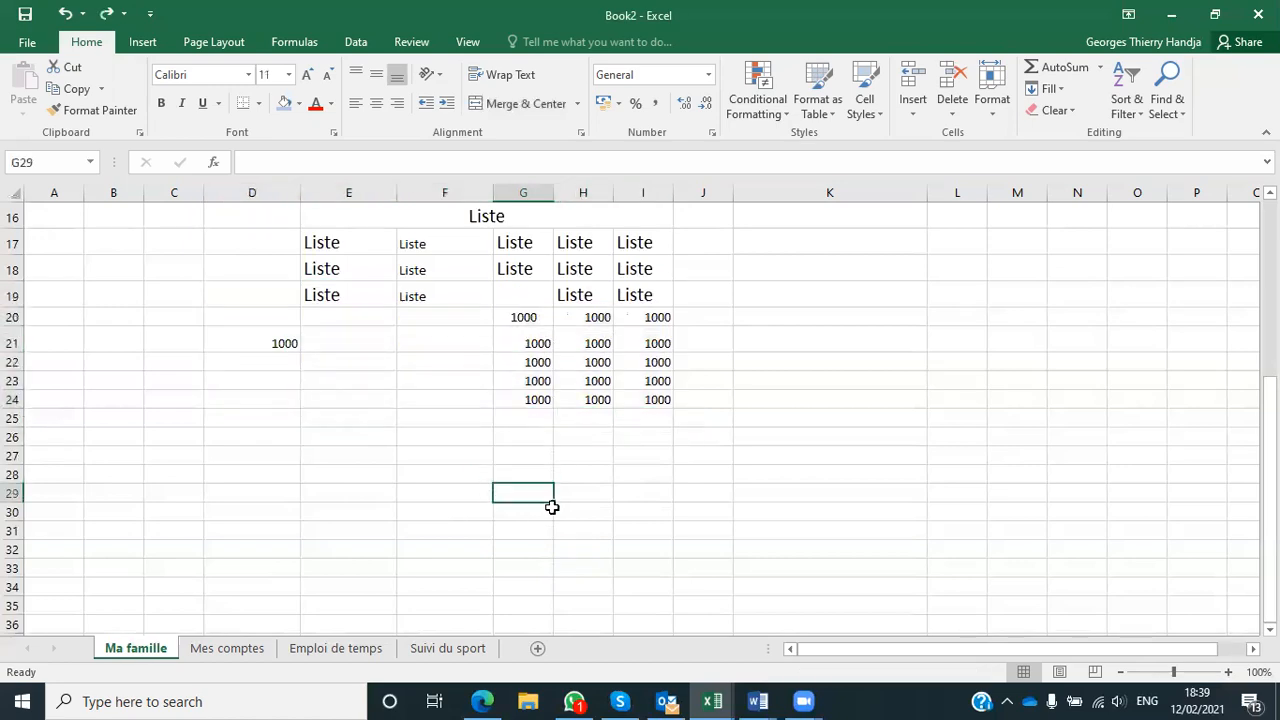
# Switch to the excel-pratique.com lesson in the browser and read the rest of the page, covering cell merging, background colour and text colour.
pyautogui.click(484, 700)
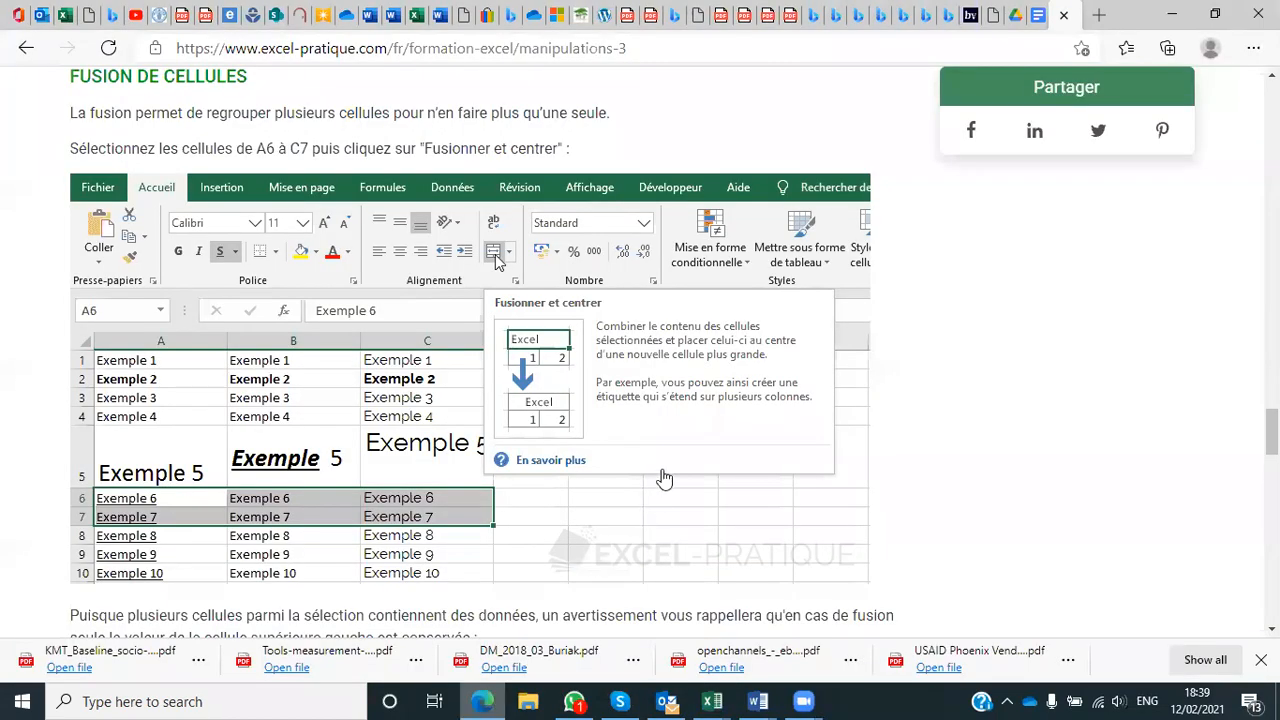
pyautogui.scroll(-5, 663, 471)
pyautogui.scroll(-5, 683, 470)
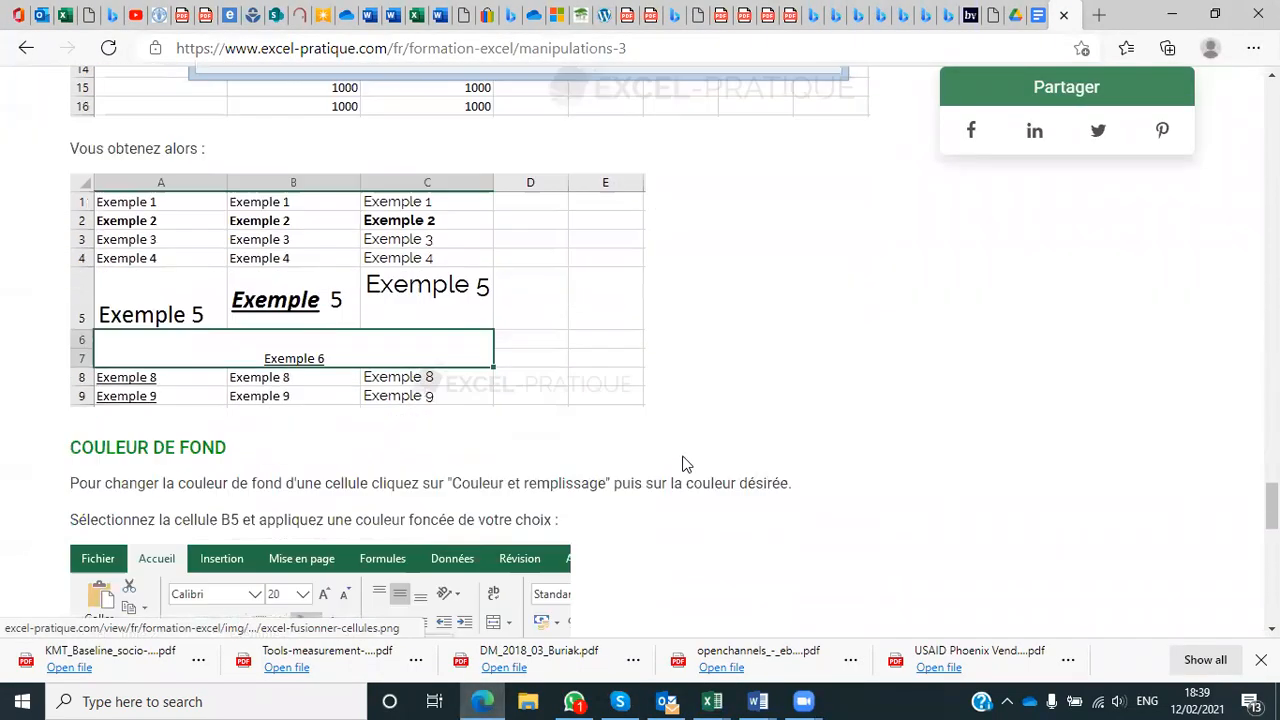
pyautogui.scroll(-1, 678, 447)
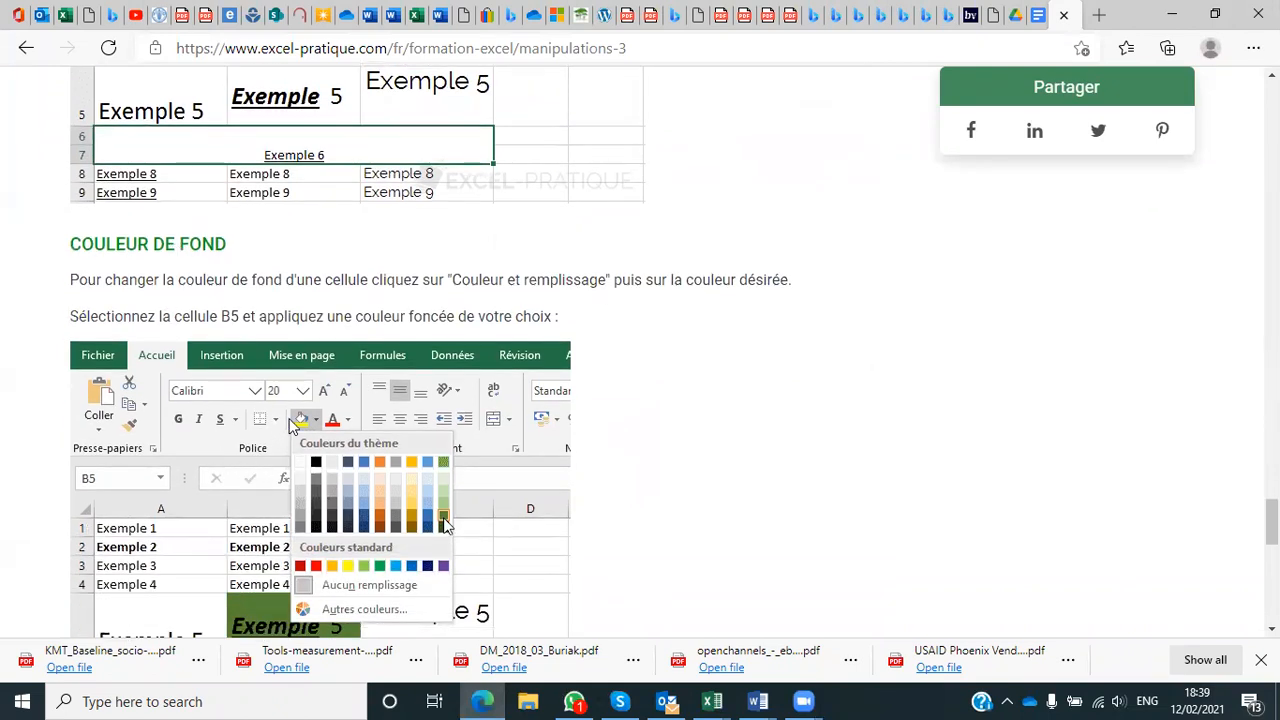
pyautogui.scroll(-4, 700, 515)
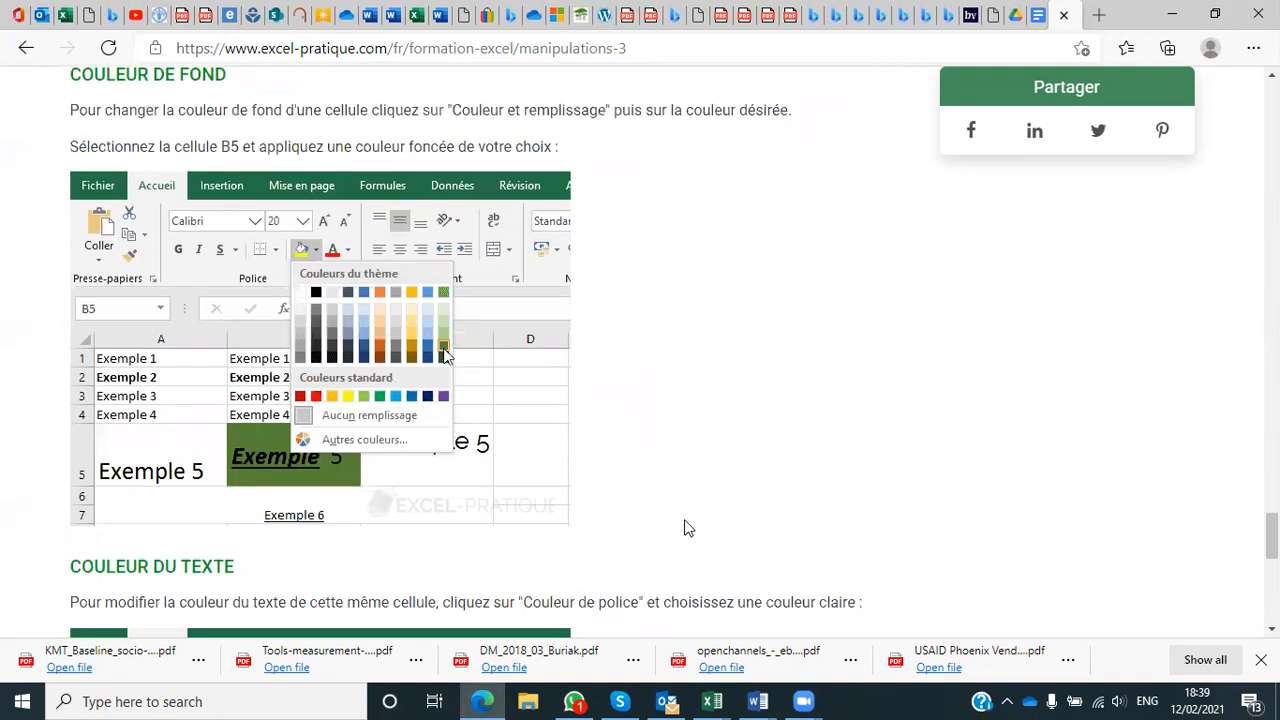
pyautogui.scroll(-3, 735, 514)
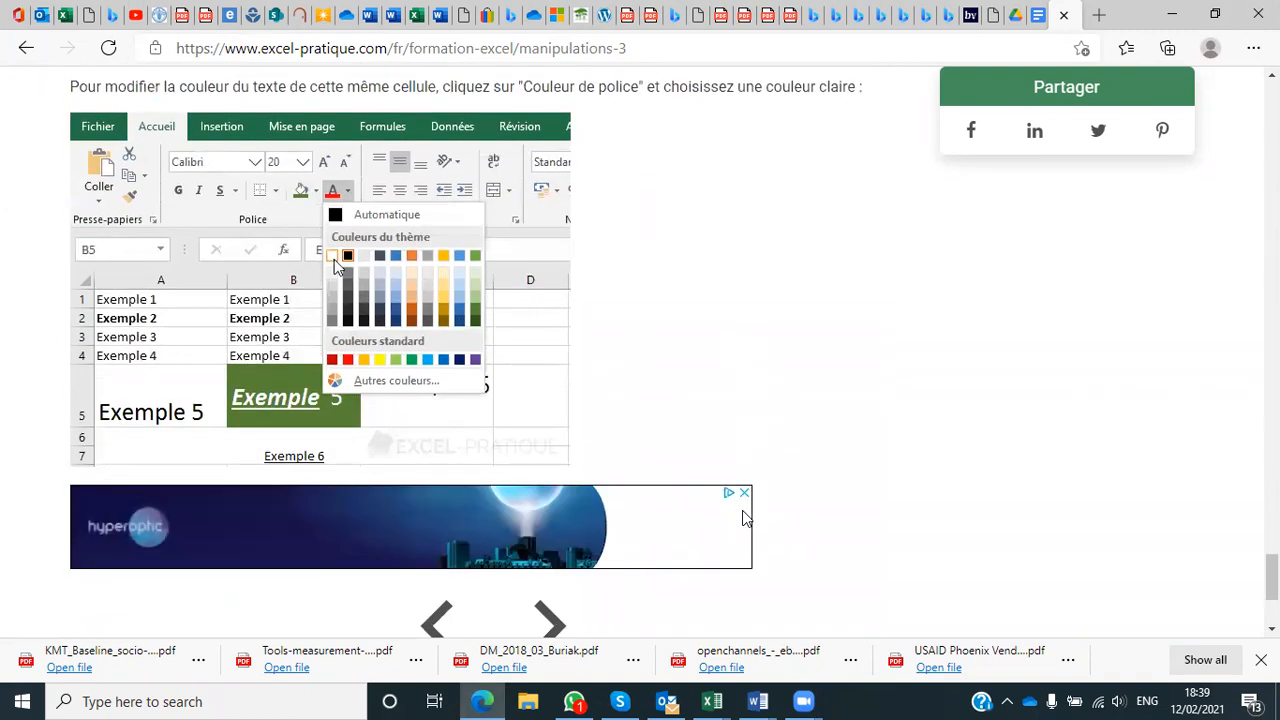
pyautogui.scroll(-2, 742, 518)
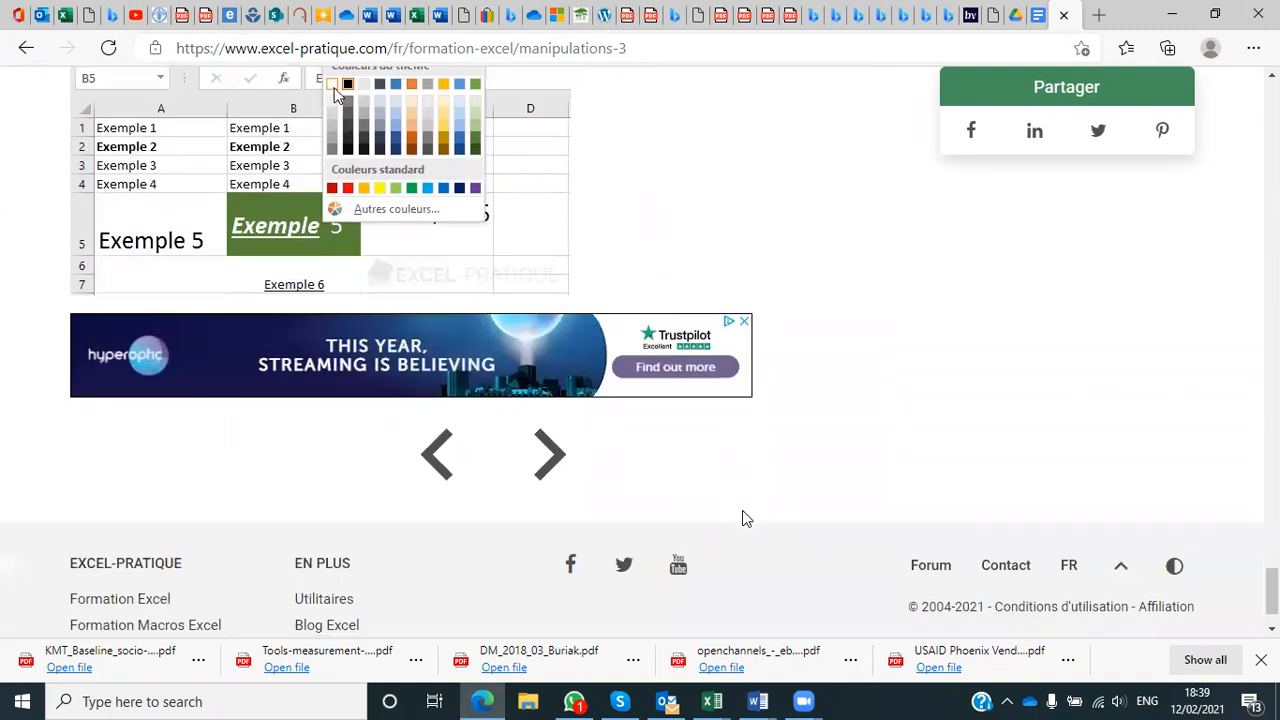
# Open the next lesson page, manipulations de base (4/5), and read the sections on moving and copy-pasting cells.
pyautogui.click(551, 456)
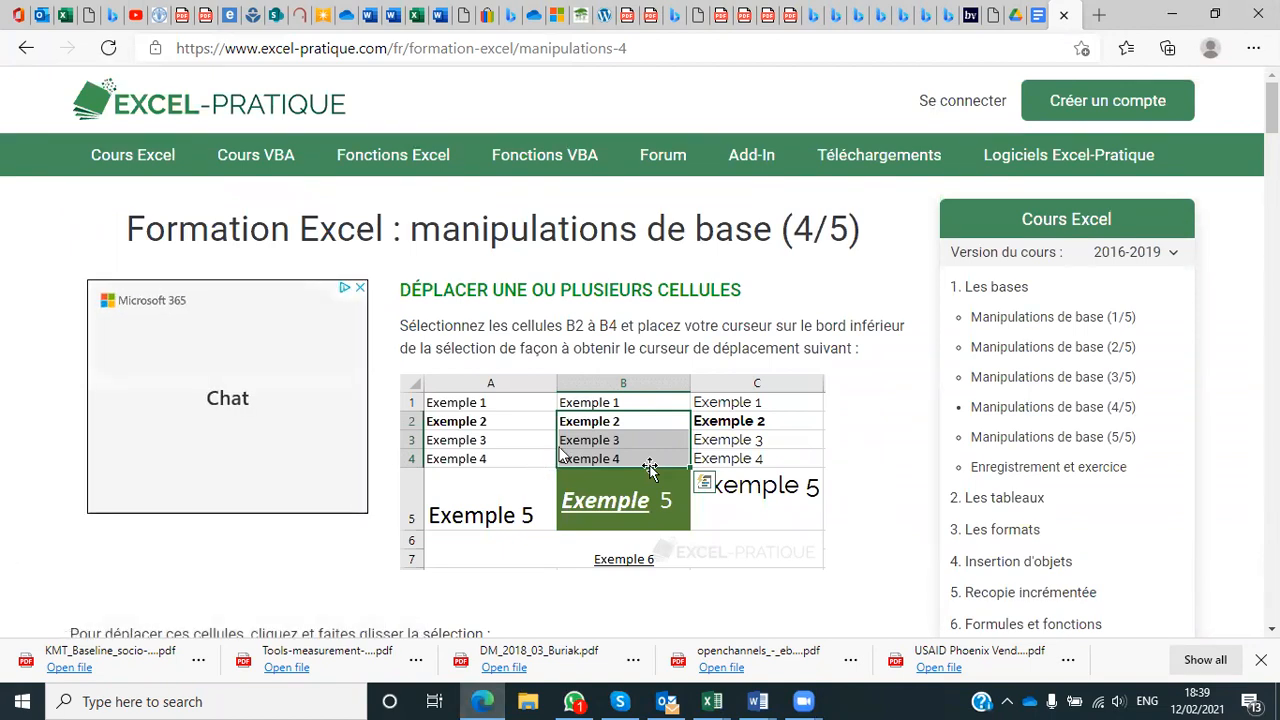
pyautogui.scroll(-3, 572, 452)
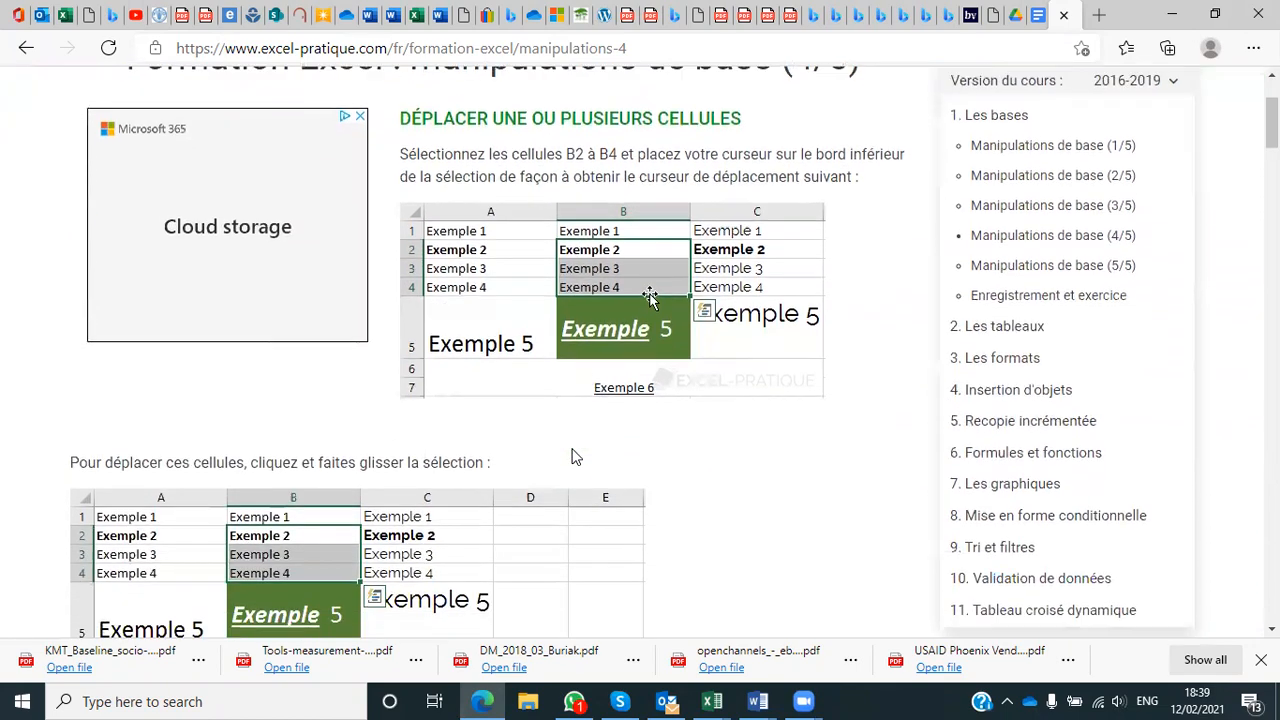
pyautogui.scroll(-2, 572, 457)
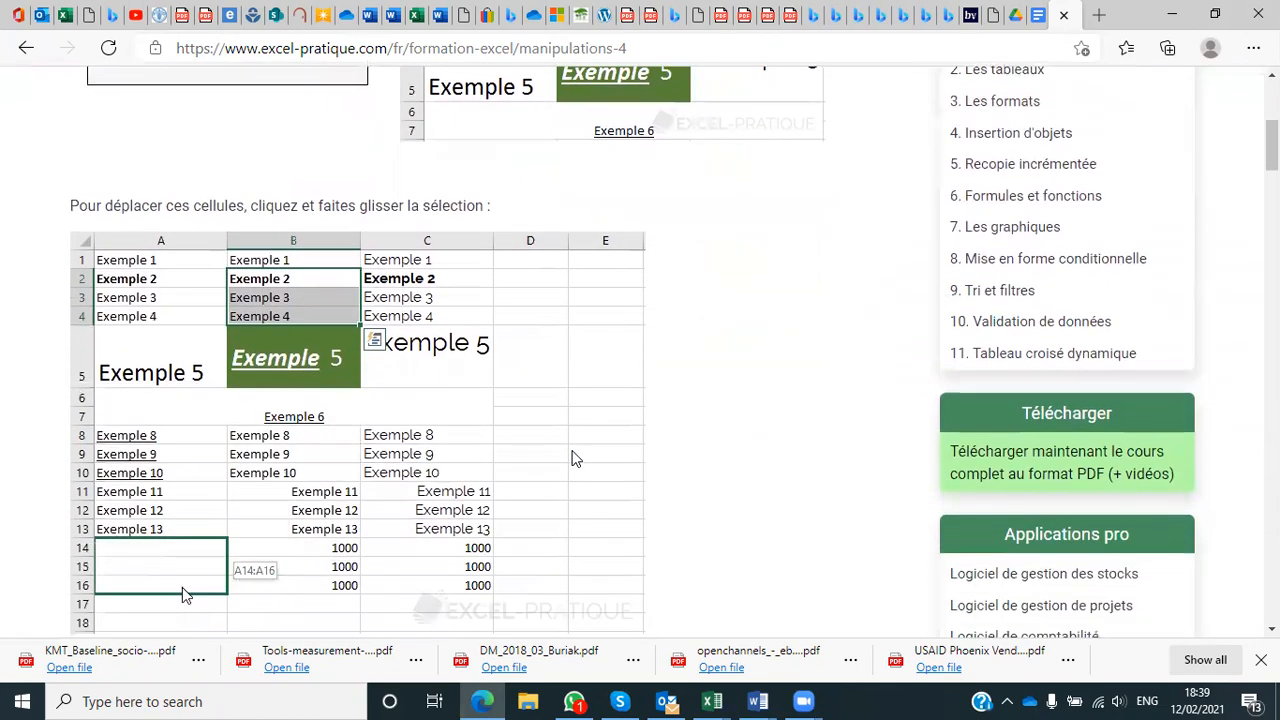
pyautogui.scroll(-2, 574, 458)
pyautogui.scroll(-1, 572, 452)
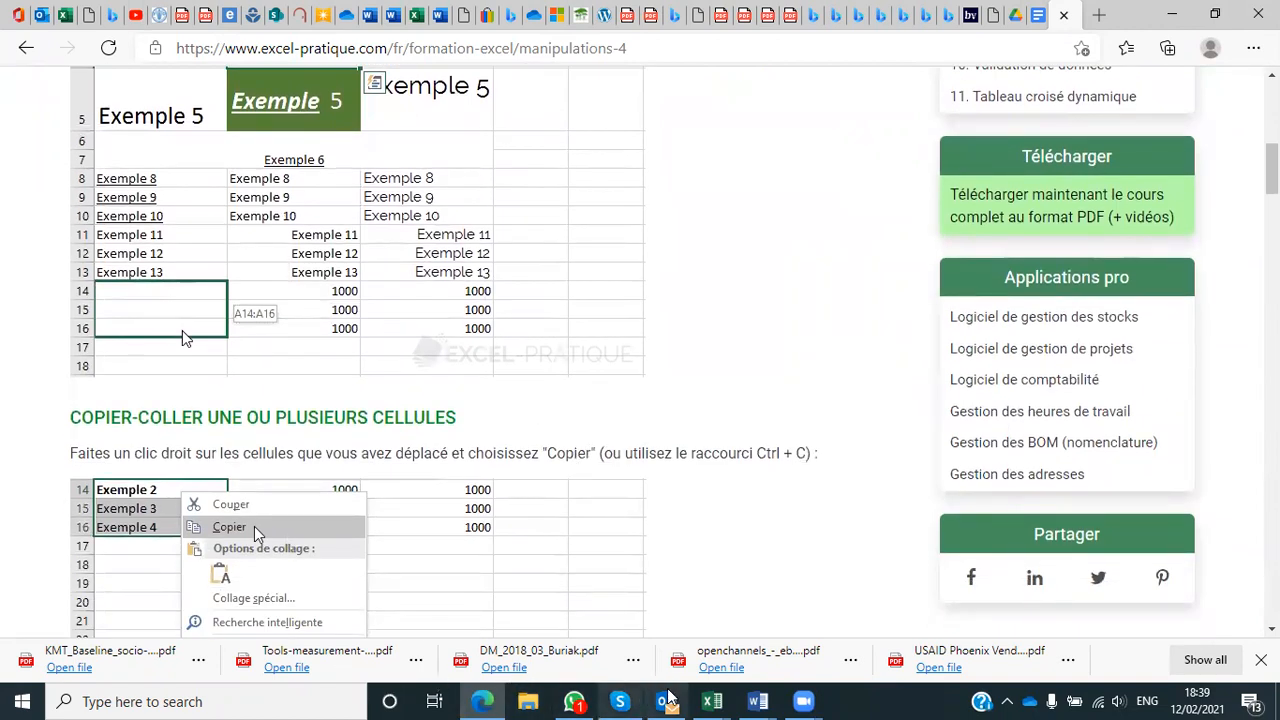
# Switch back to the Book2 workbook in Excel, at the first rows of the Ma famille sheet.
pyautogui.click(712, 701)
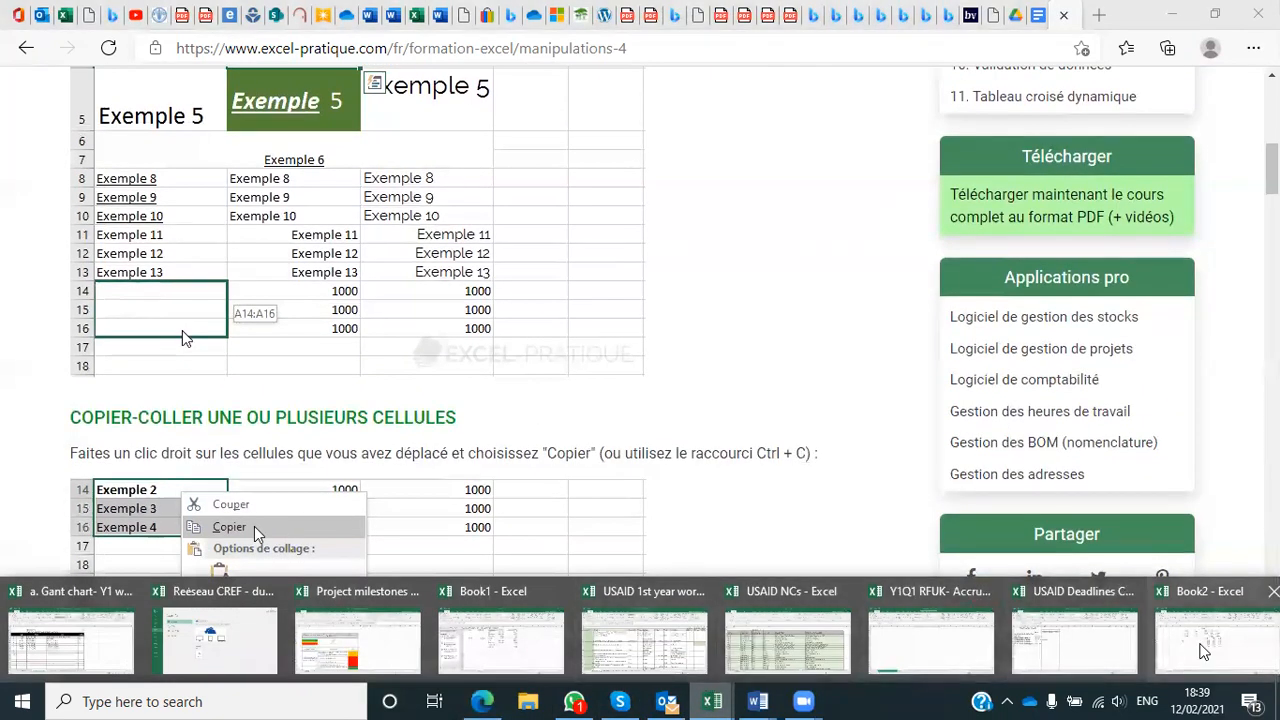
pyautogui.click(1207, 650)
pyautogui.scroll(2, 674, 427)
pyautogui.scroll(3, 674, 427)
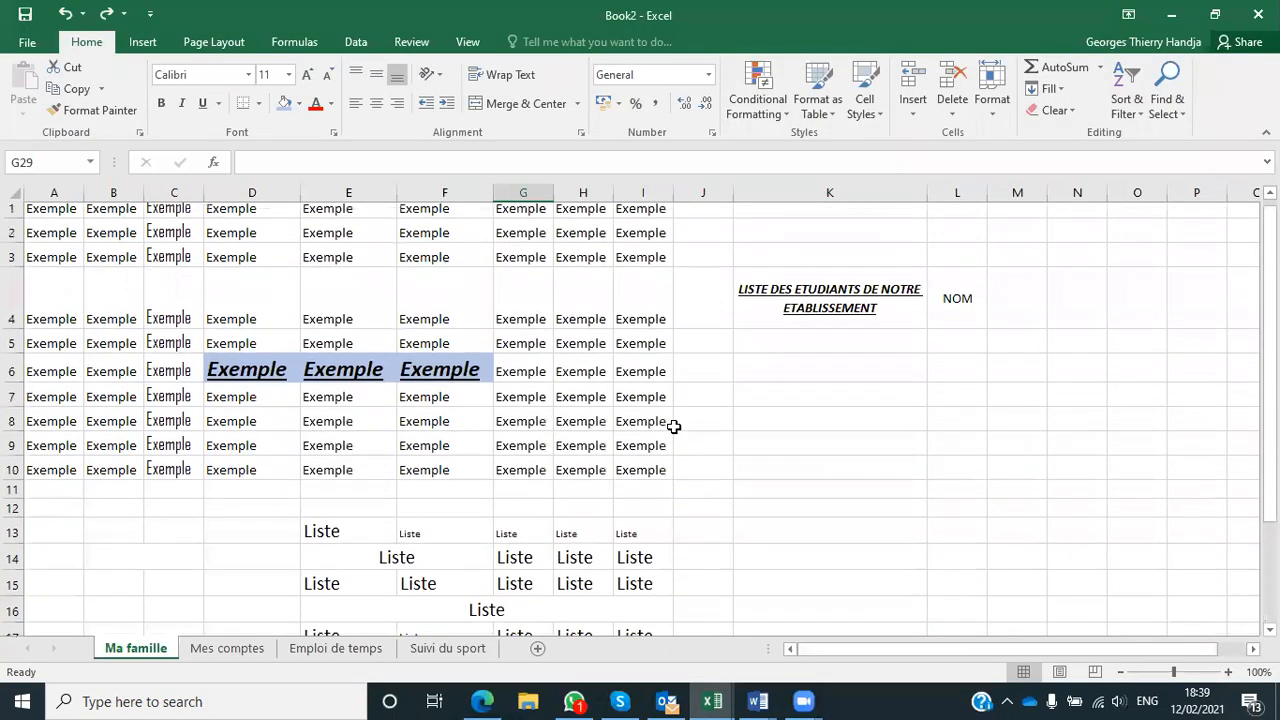
# Cut the highlighted bold cells D6:F6 and paste them at A26.
pyautogui.moveTo(226, 378); pyautogui.dragTo(429, 367)
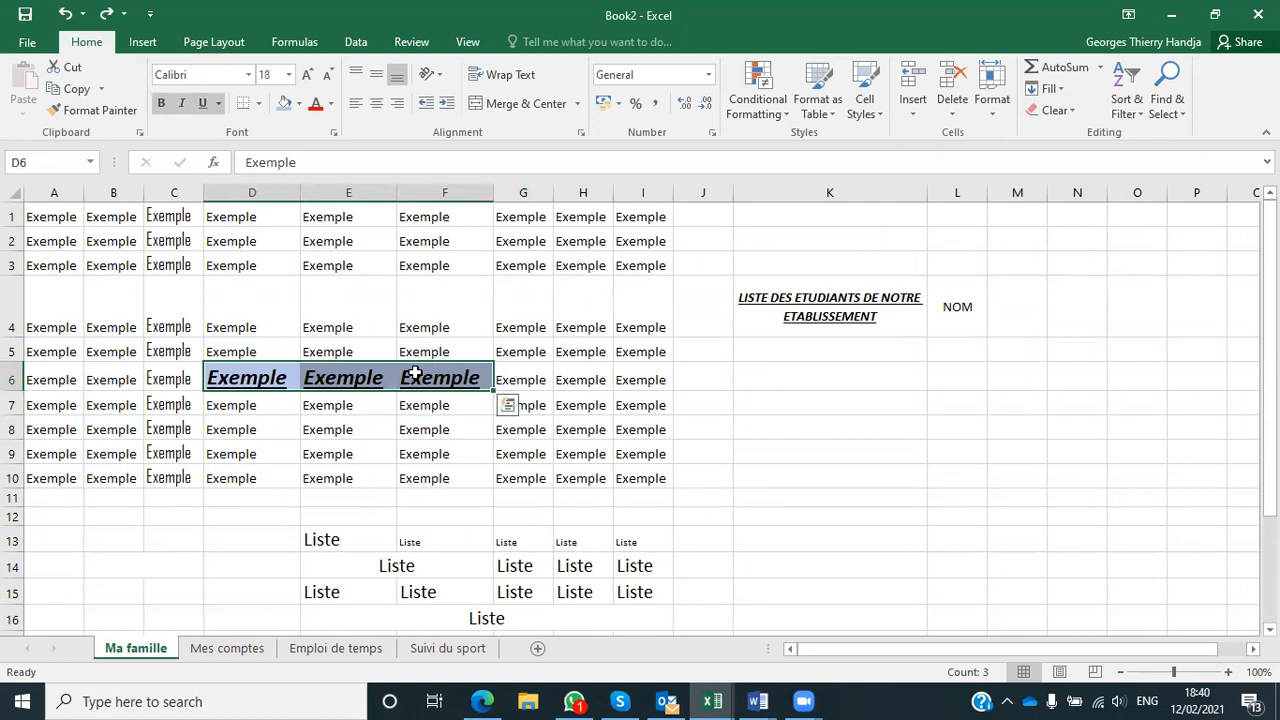
pyautogui.rightClick(417, 380)
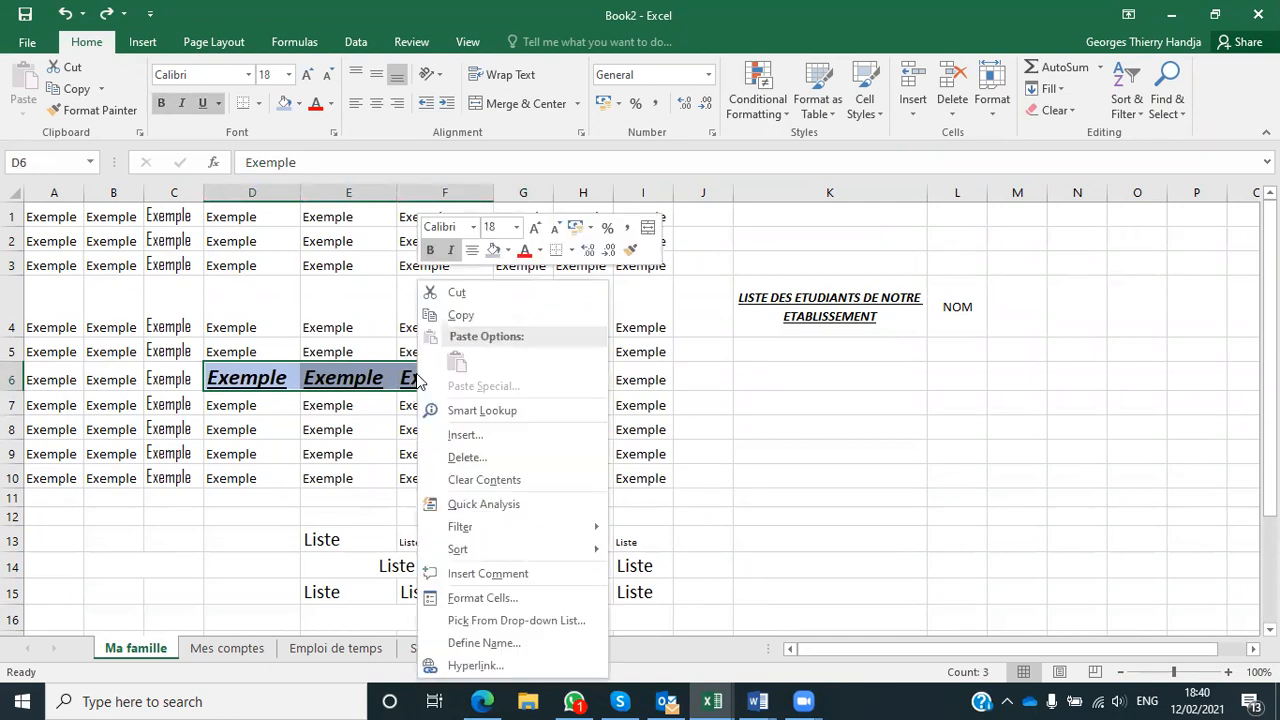
pyautogui.click(478, 296)
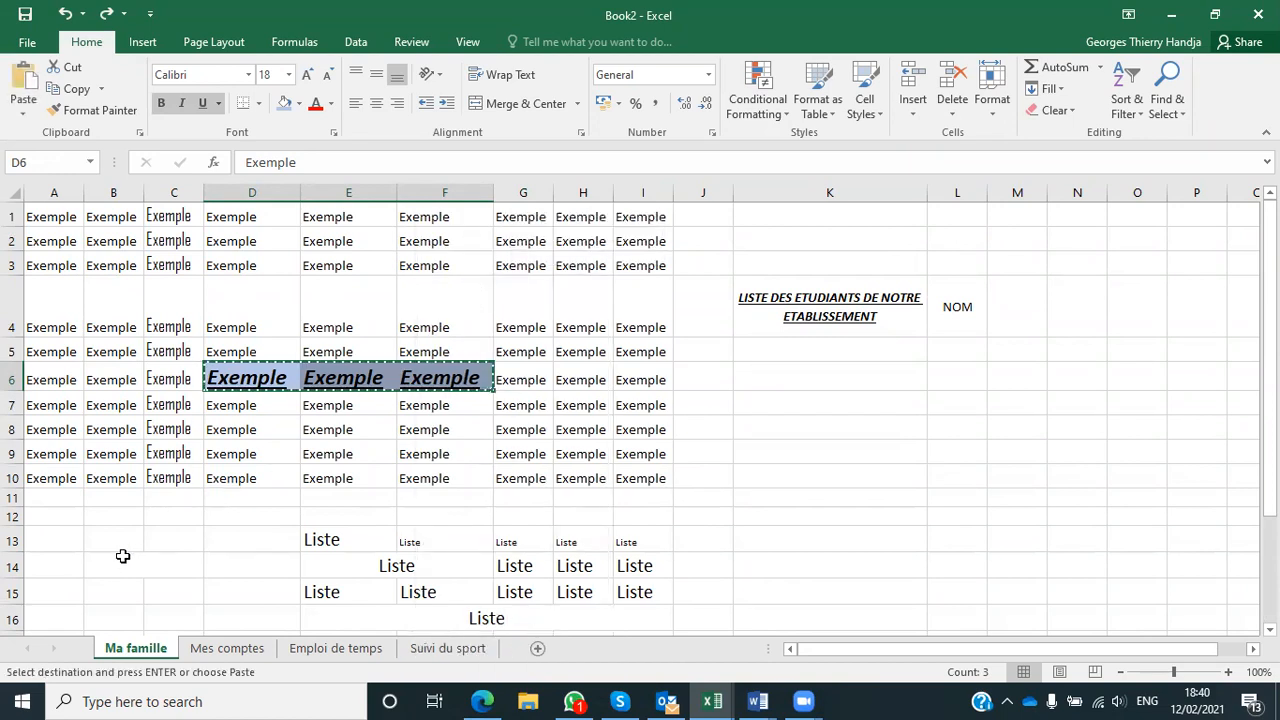
pyautogui.scroll(-1, 122, 556)
pyautogui.scroll(-3, 122, 556)
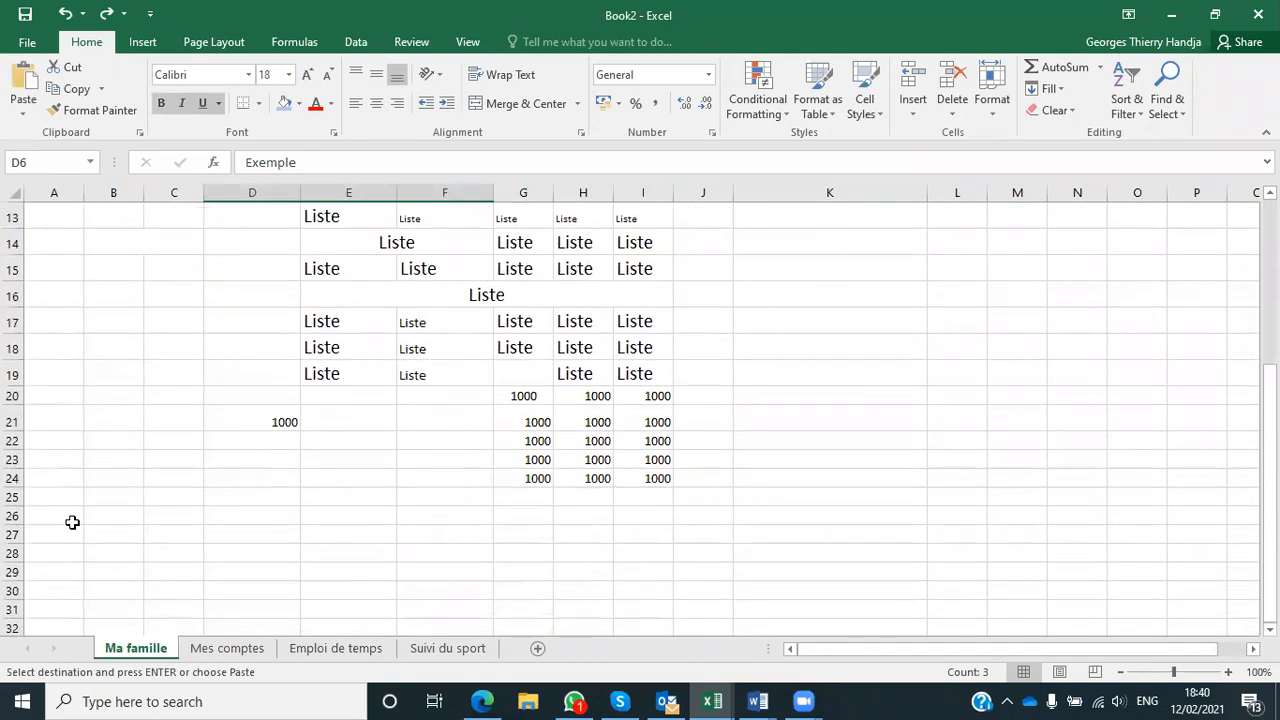
pyautogui.click(74, 515)
pyautogui.rightClick(80, 512)
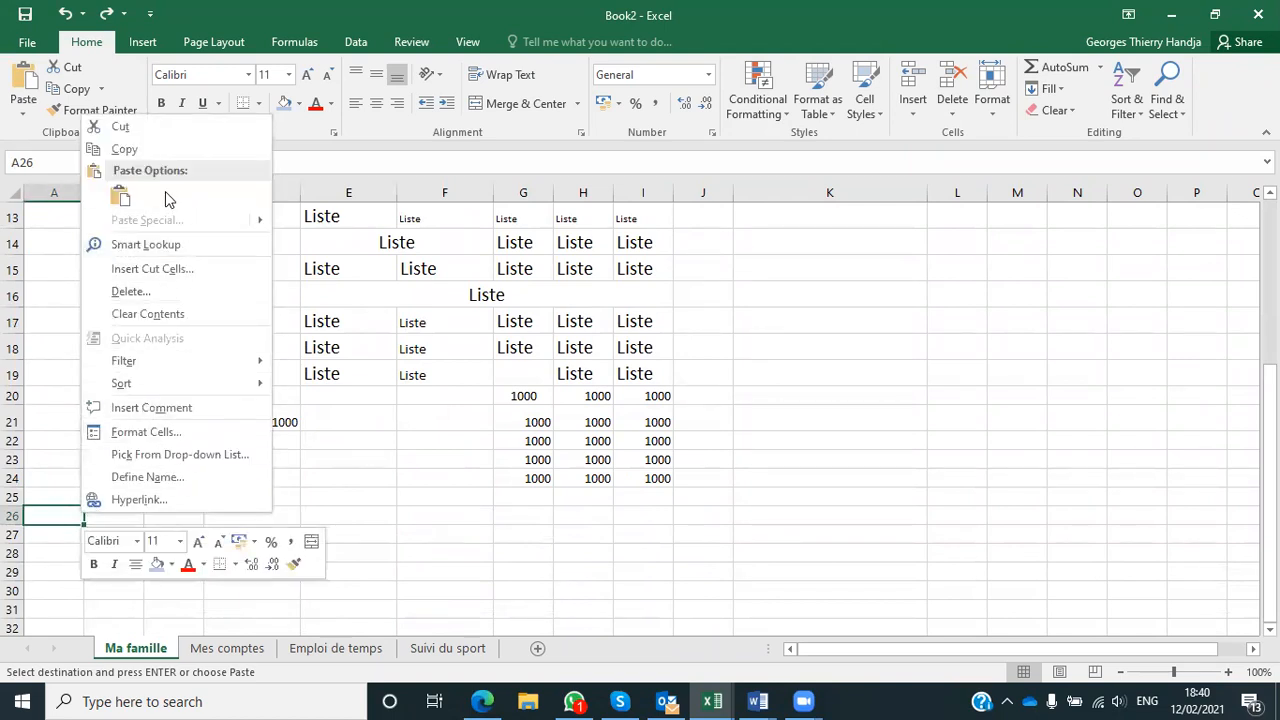
pyautogui.click(120, 196)
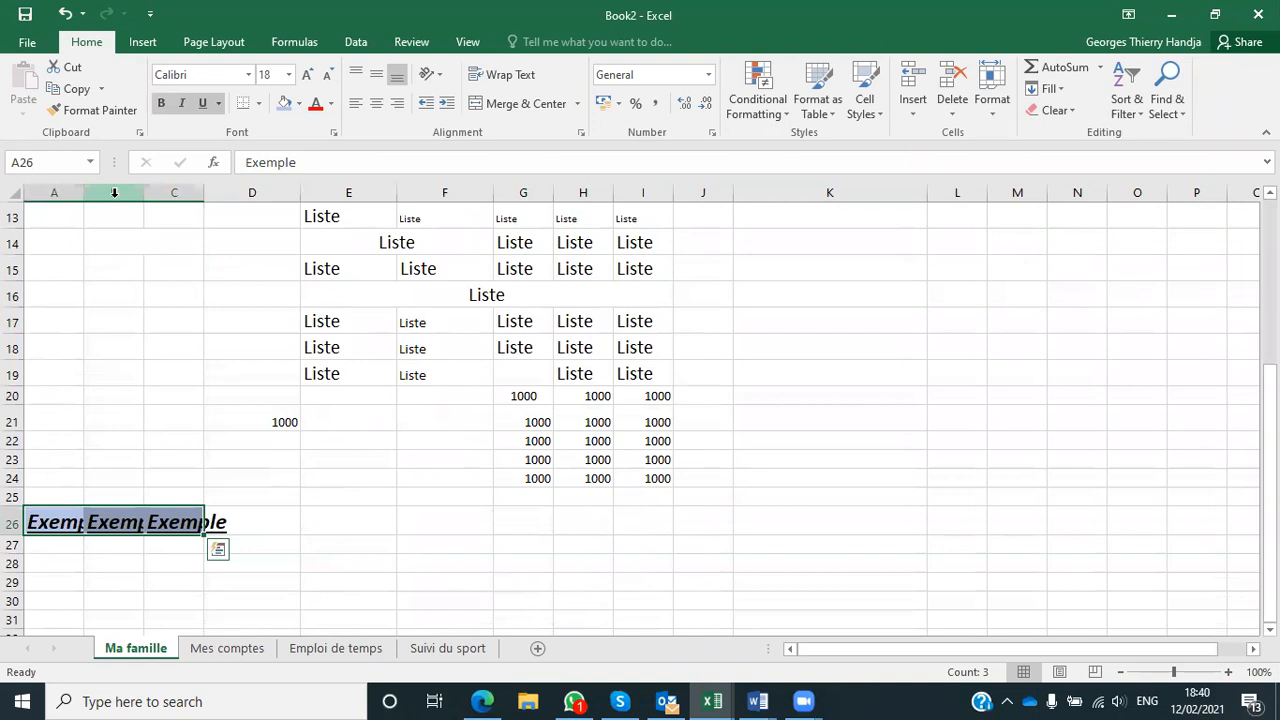
# Widen columns A, B and C so that the large Exemple text in row 26 fits its cells.
pyautogui.click(111, 473)
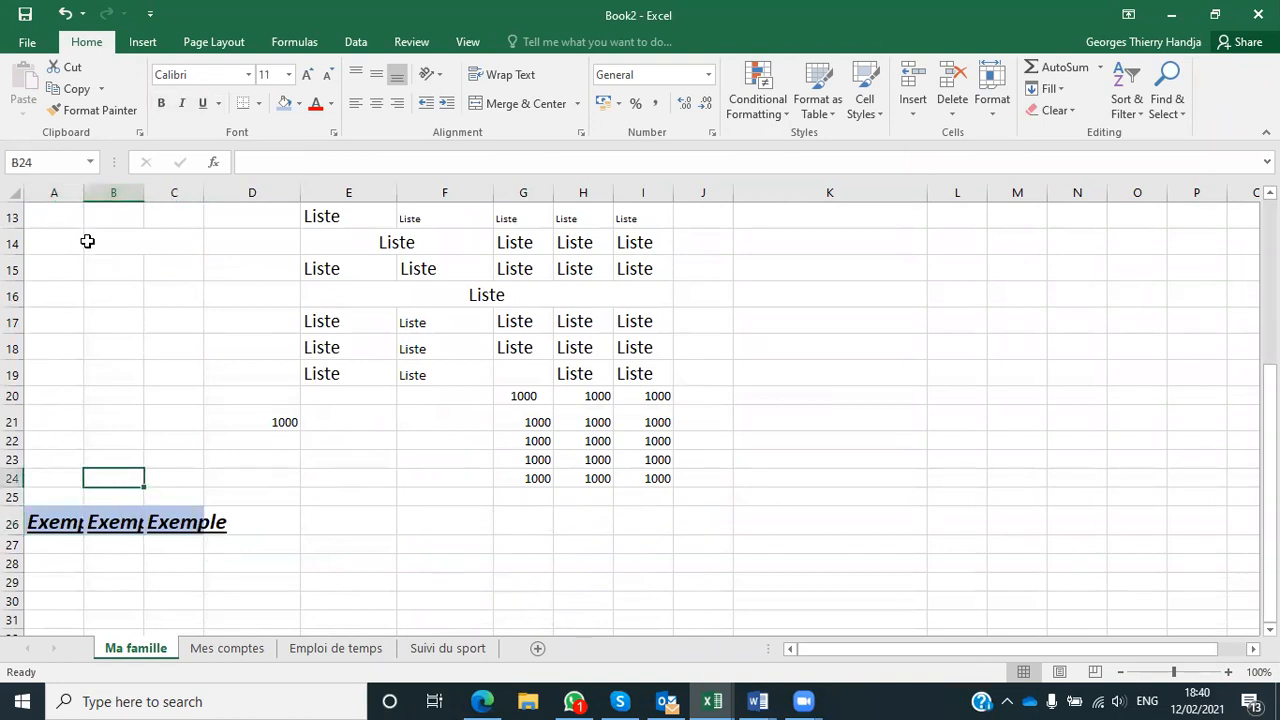
pyautogui.moveTo(84, 192); pyautogui.dragTo(120, 192)
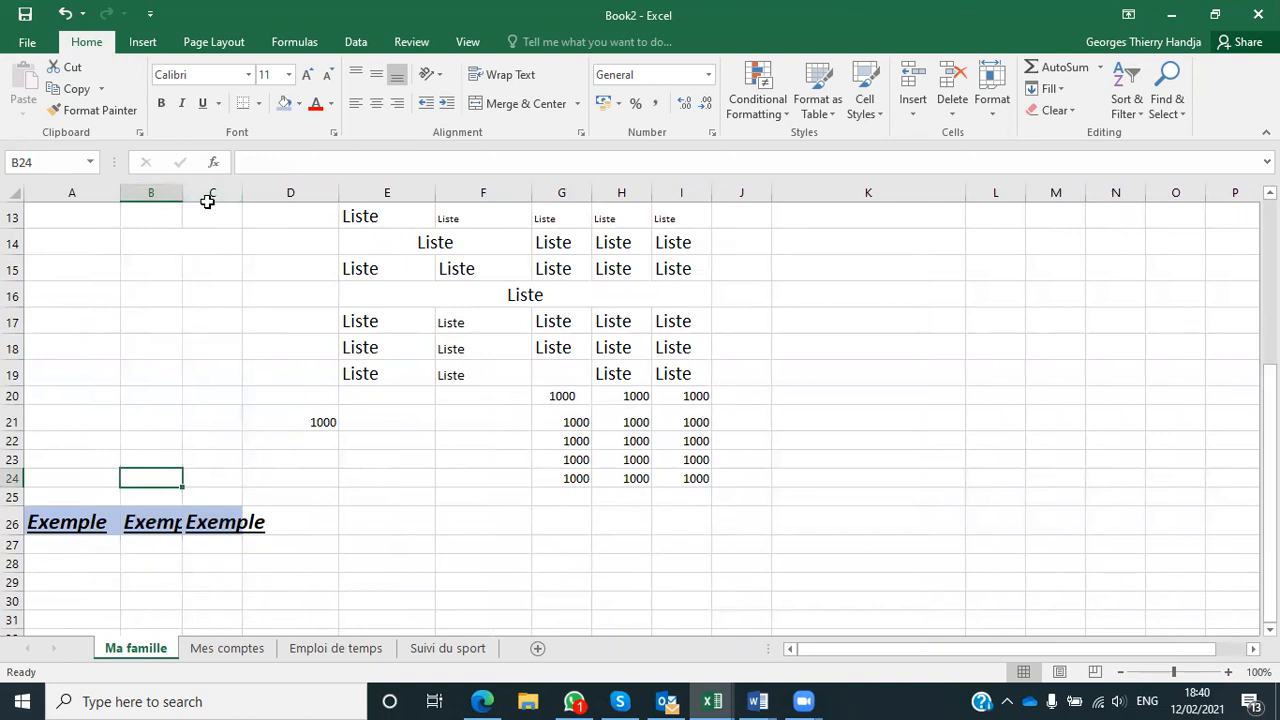
pyautogui.moveTo(180, 189); pyautogui.dragTo(313, 193)
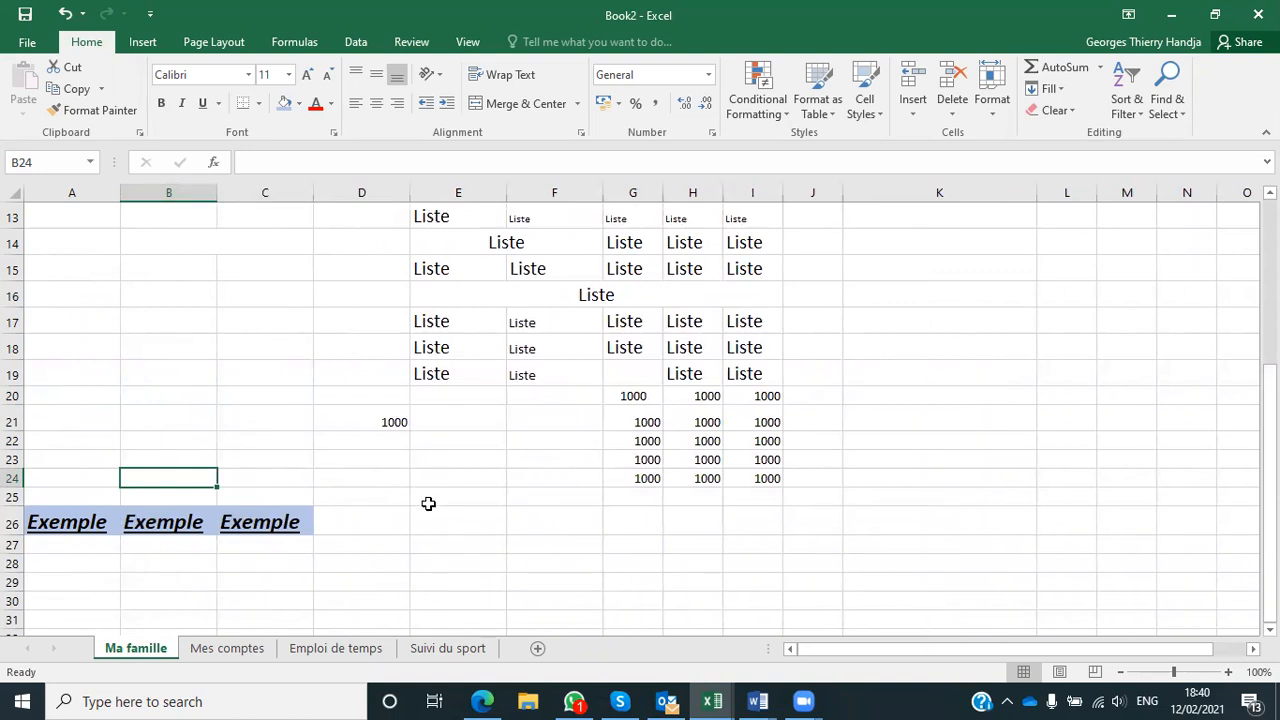
# Undo the column width changes, the move of cells D6:F6 and the unmerging of cells within D19:I24.
pyautogui.hotkey('ctrl', 'c')
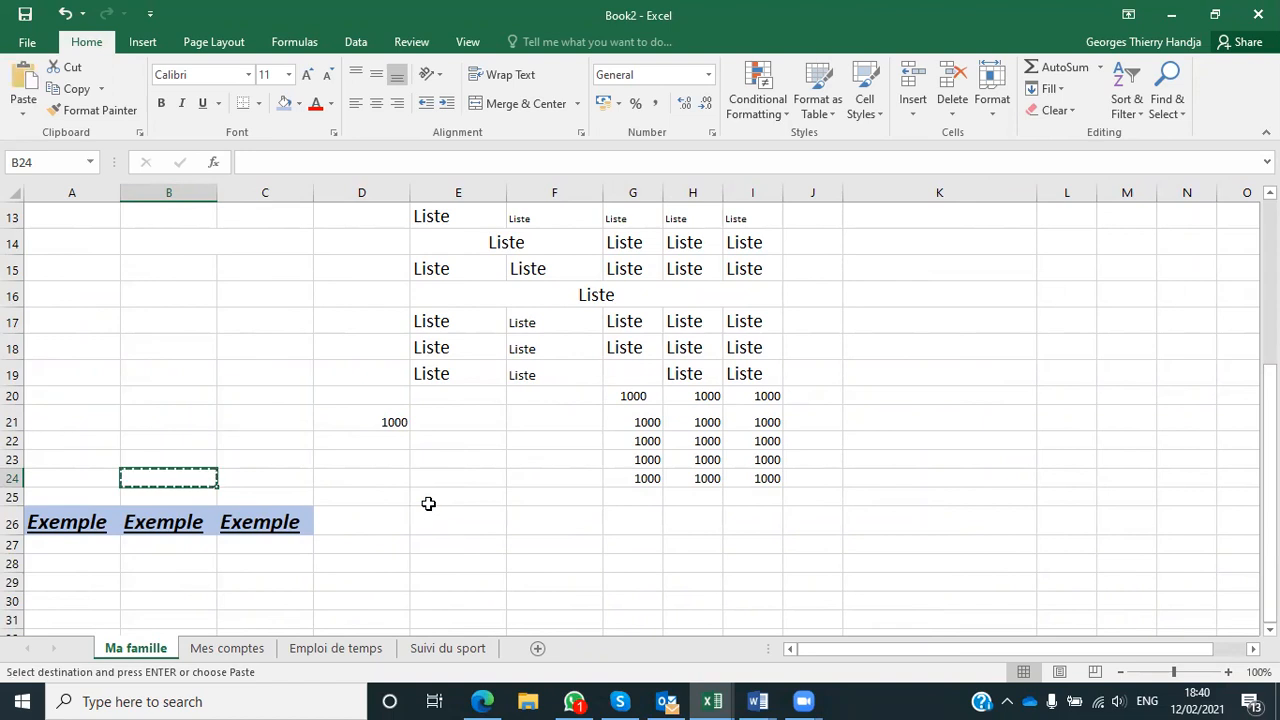
pyautogui.hotkey('ctrl', 'z')
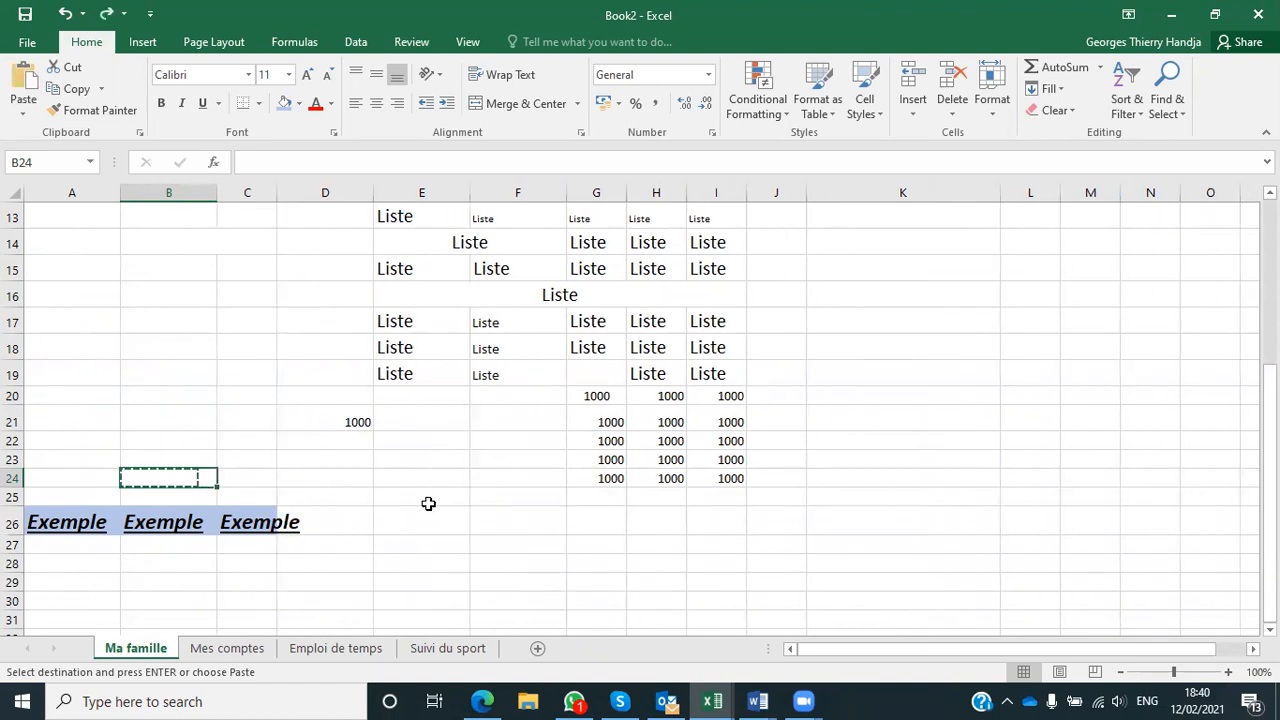
pyautogui.hotkey('ctrl', 'z')
pyautogui.hotkey('ctrl', 'z')
pyautogui.hotkey('ctrl', 'z')
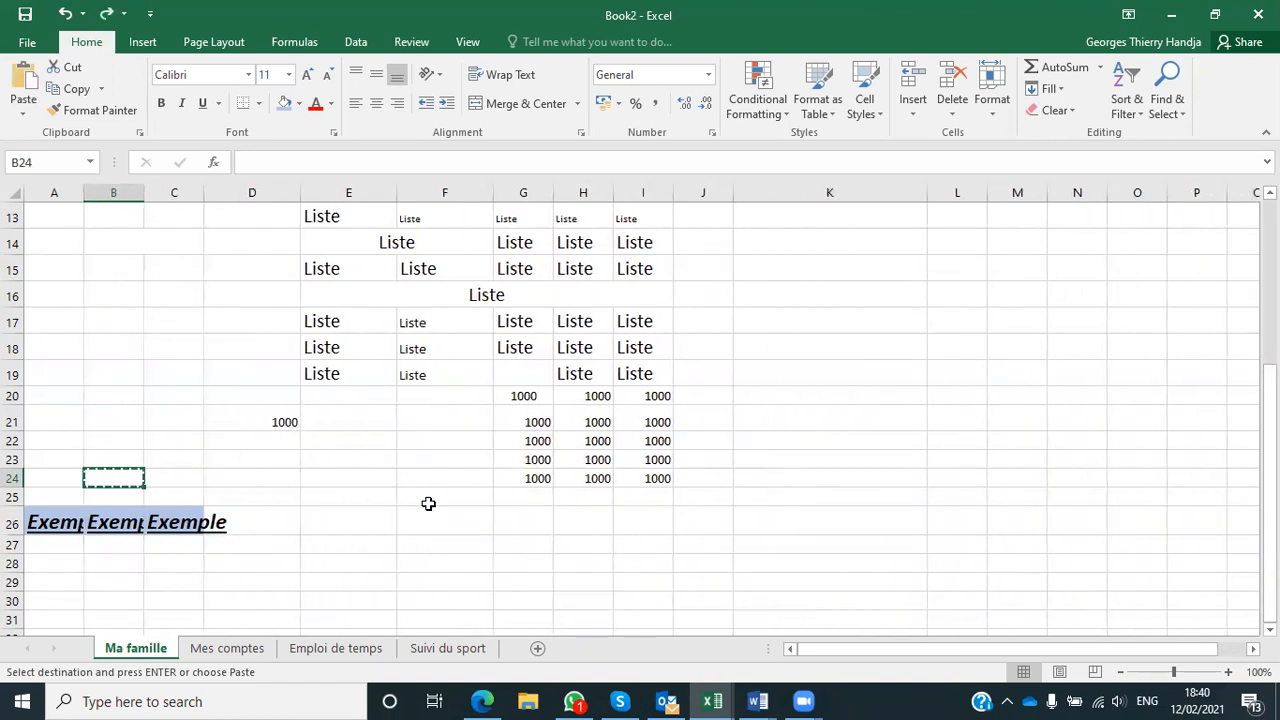
pyautogui.hotkey('ctrl', 'z')
pyautogui.hotkey('ctrl', 'z')
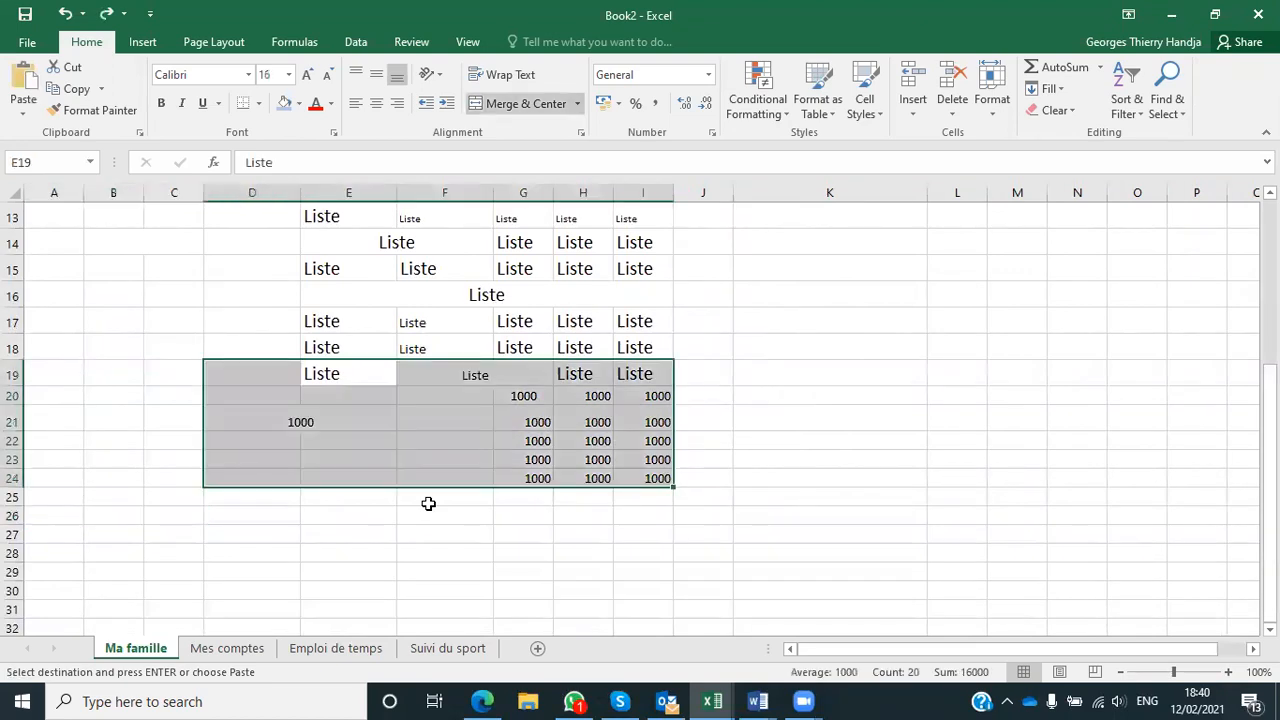
pyautogui.scroll(4, 428, 503)
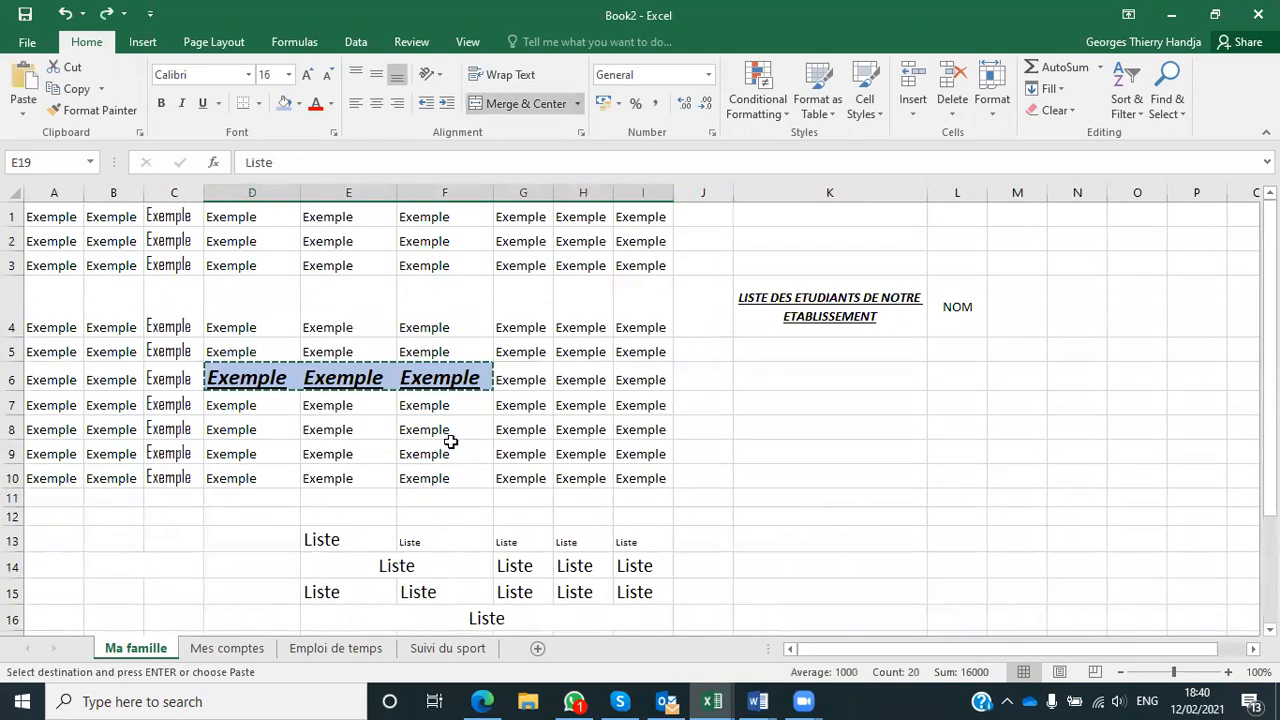
# Move the highlighted bold cells D6:F6 to A26 with cut and paste, and compare the source and destination ranges.
pyautogui.click(751, 511)
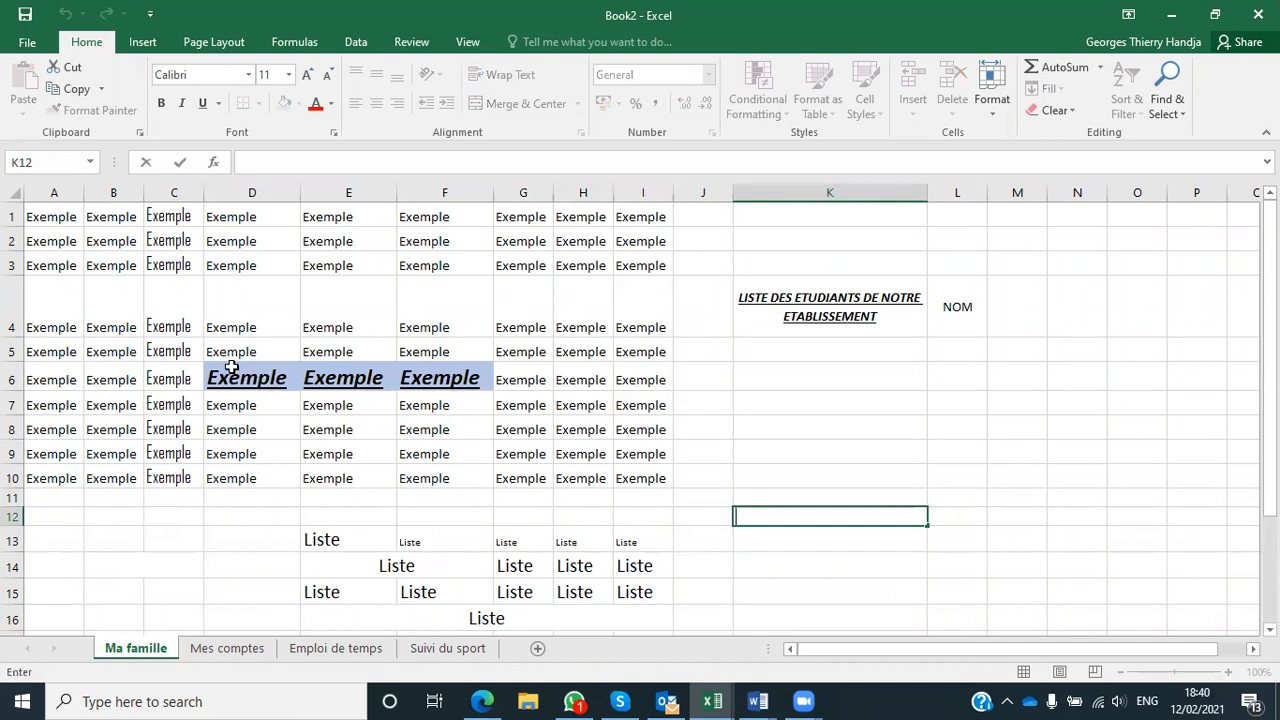
pyautogui.moveTo(215, 368); pyautogui.dragTo(437, 374)
pyautogui.hotkey('ctrl', 'c')
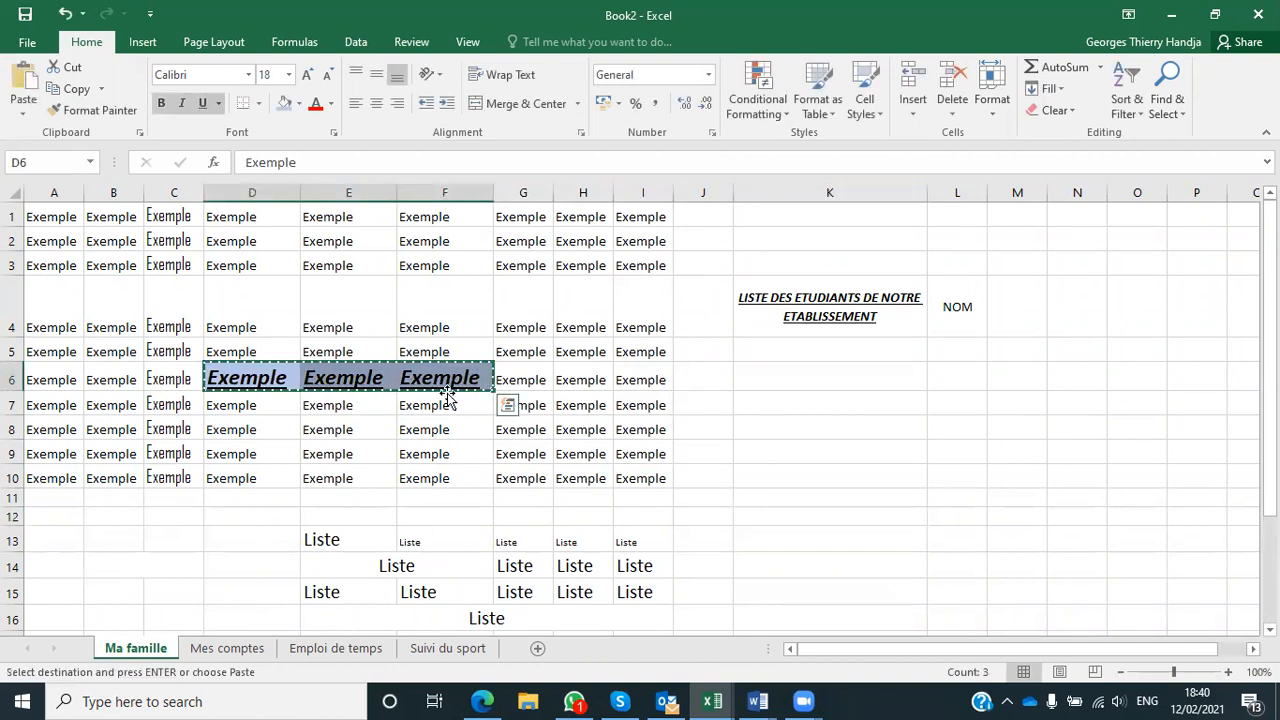
pyautogui.scroll(-3, 203, 560)
pyautogui.scroll(-3, 203, 560)
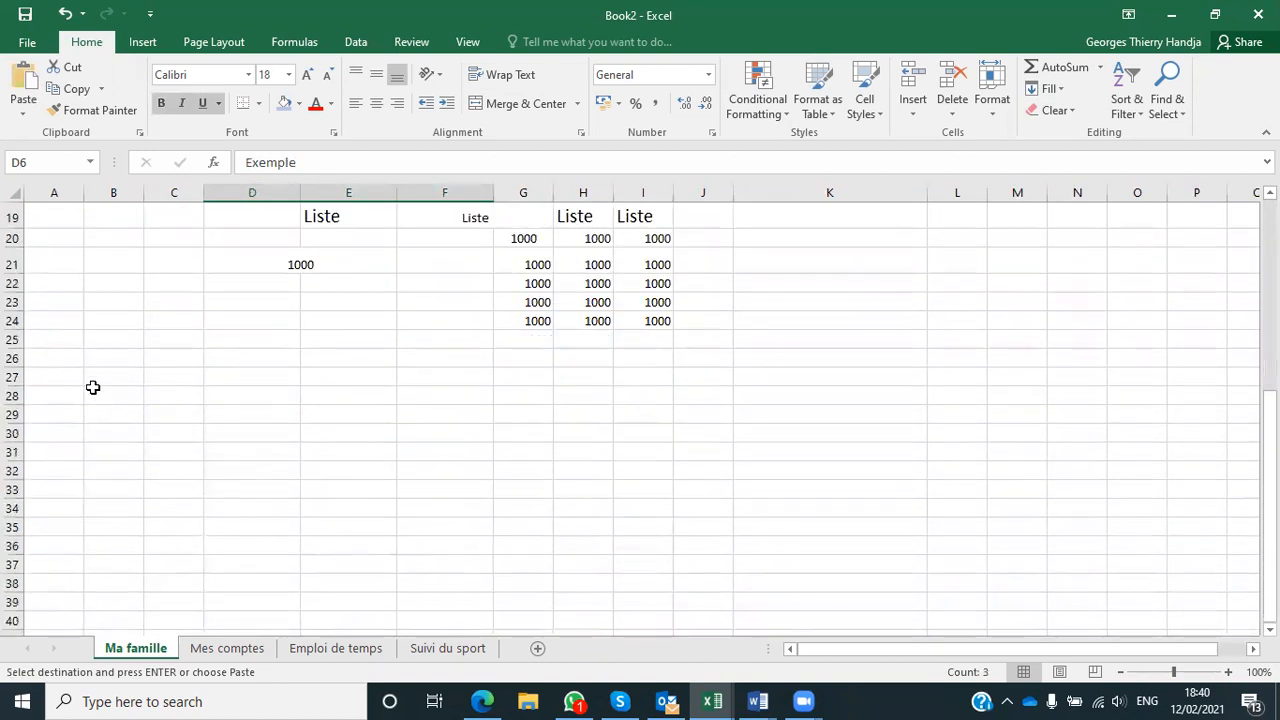
pyautogui.click(66, 359)
pyautogui.press('Return')
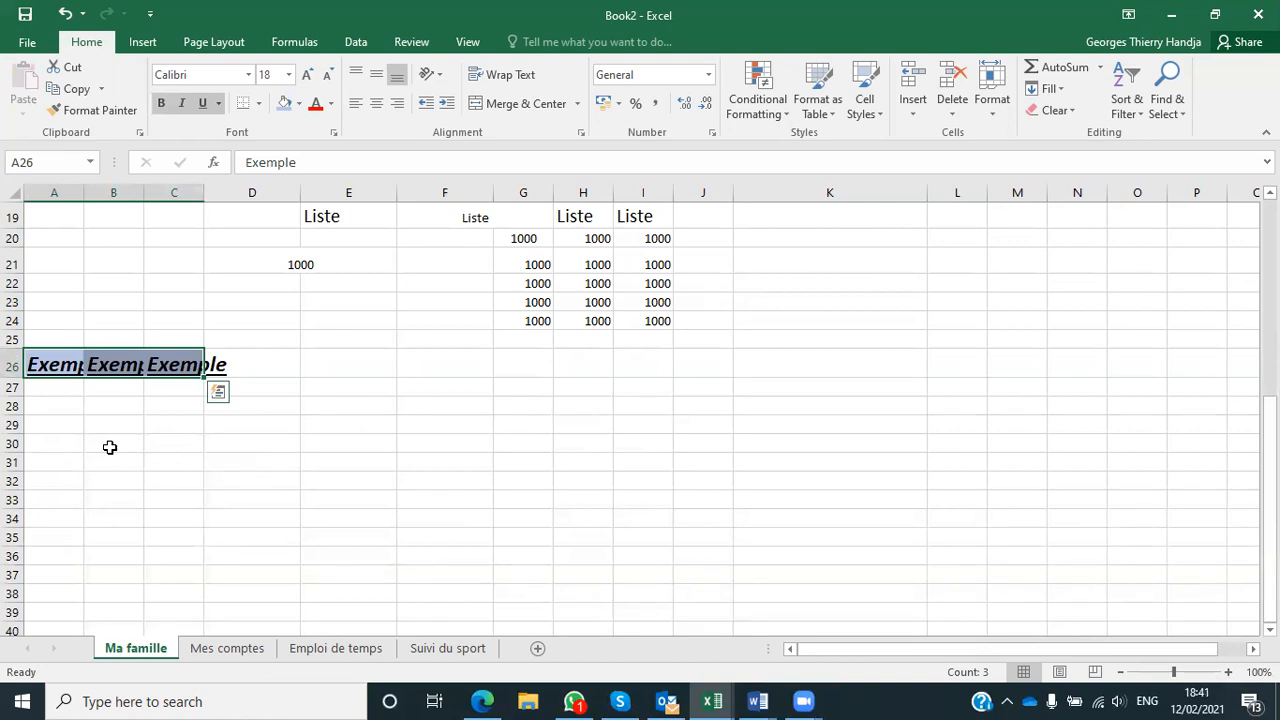
pyautogui.scroll(6, 355, 476)
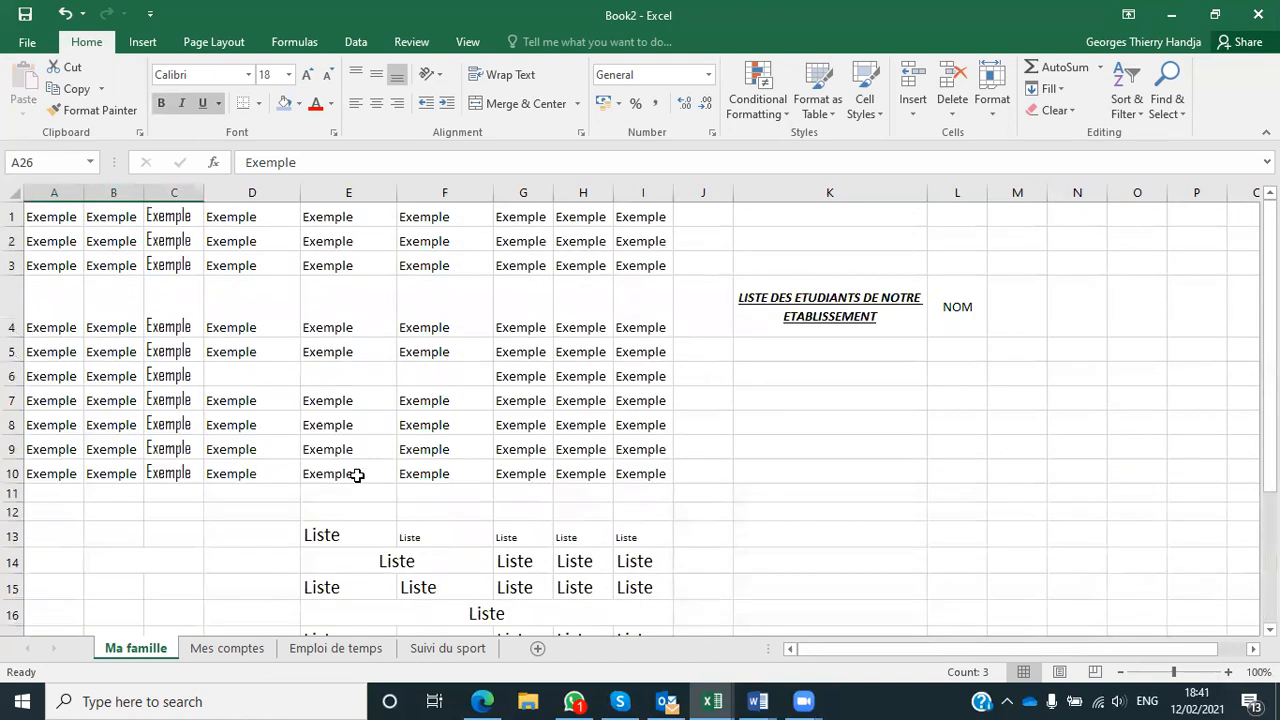
pyautogui.moveTo(267, 371); pyautogui.dragTo(462, 379)
pyautogui.scroll(-7, 357, 531)
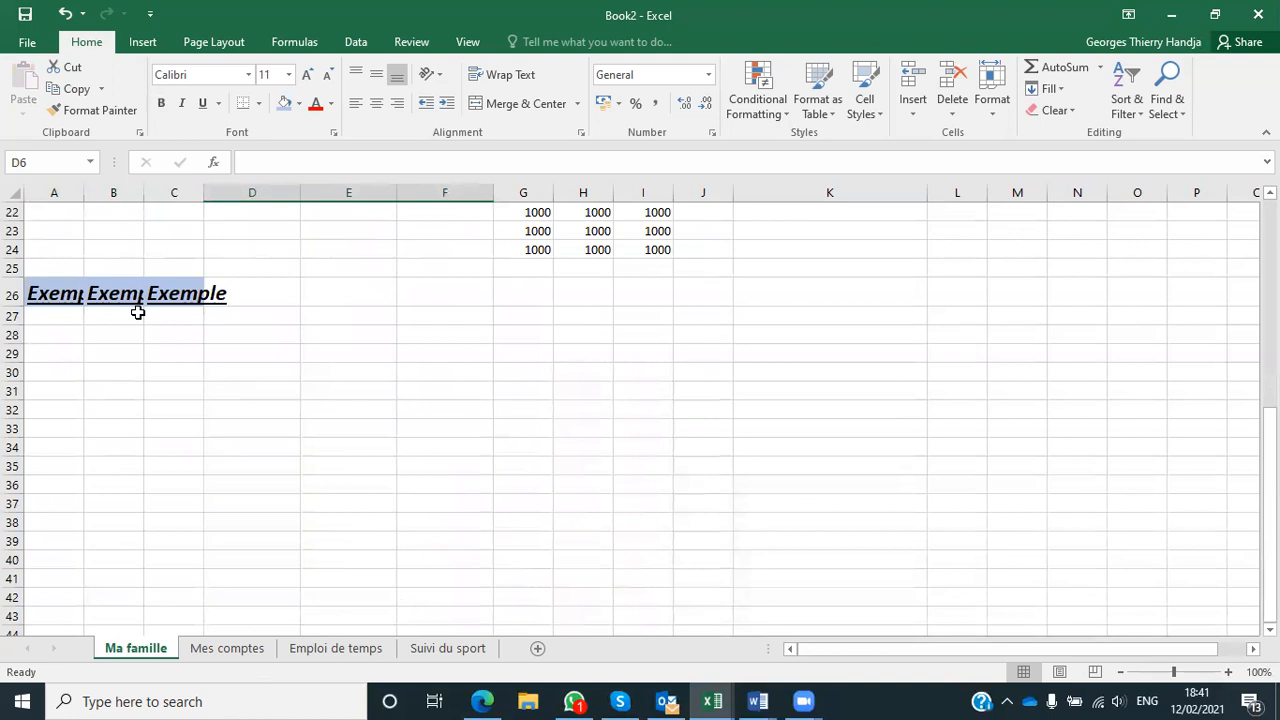
# Switch to the excel-pratique.com lesson in the browser and read the sections on copying cells, paste special and reproducing formatting.
pyautogui.click(482, 701)
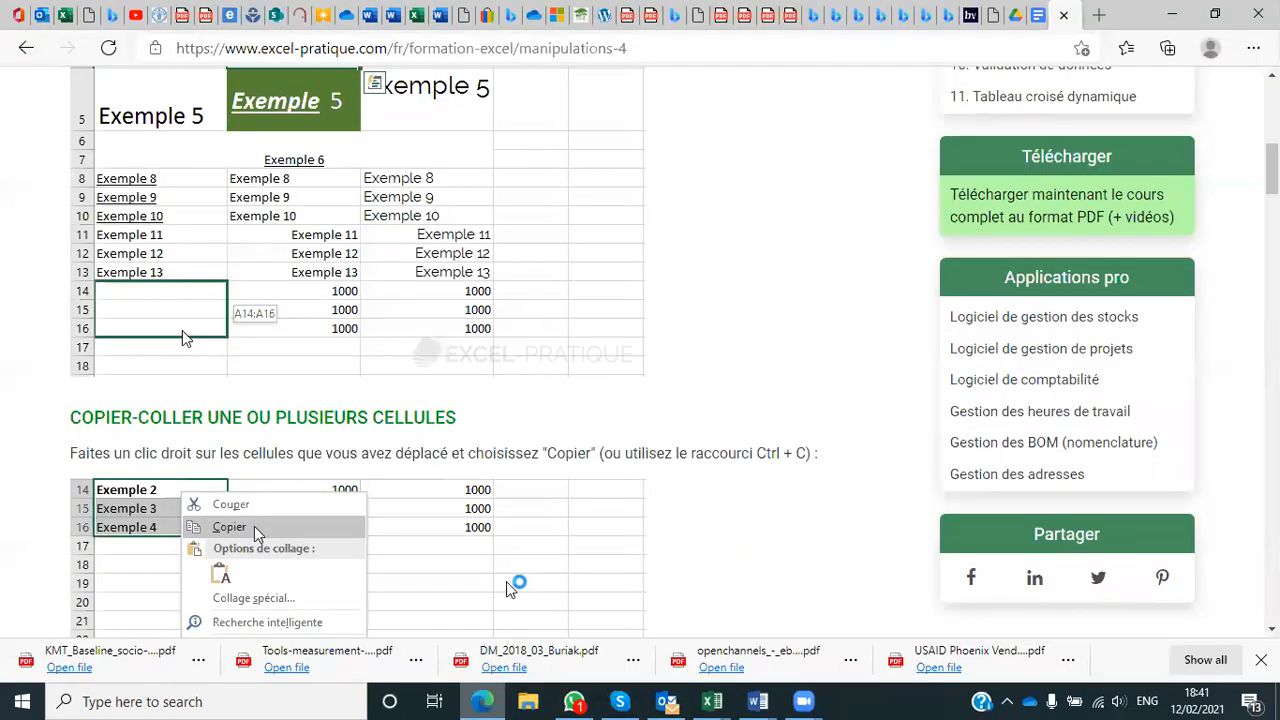
pyautogui.scroll(-2, 520, 550)
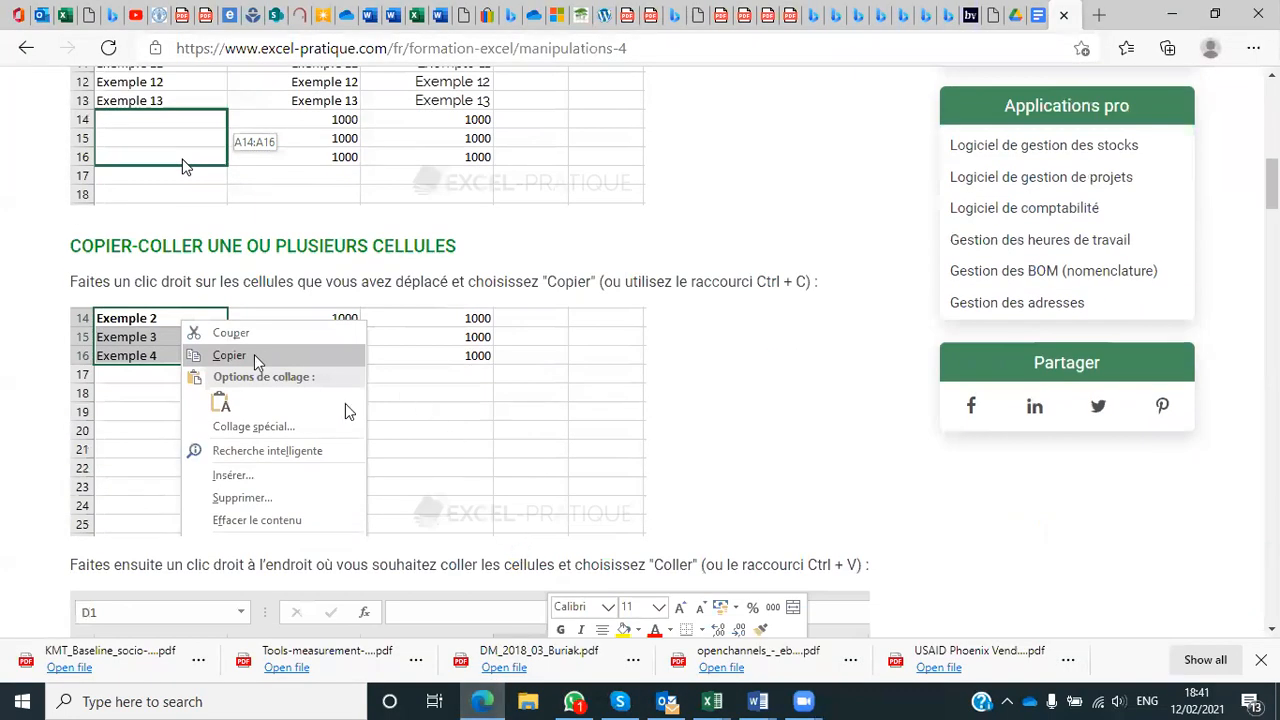
pyautogui.scroll(-3, 425, 490)
pyautogui.scroll(-2, 425, 490)
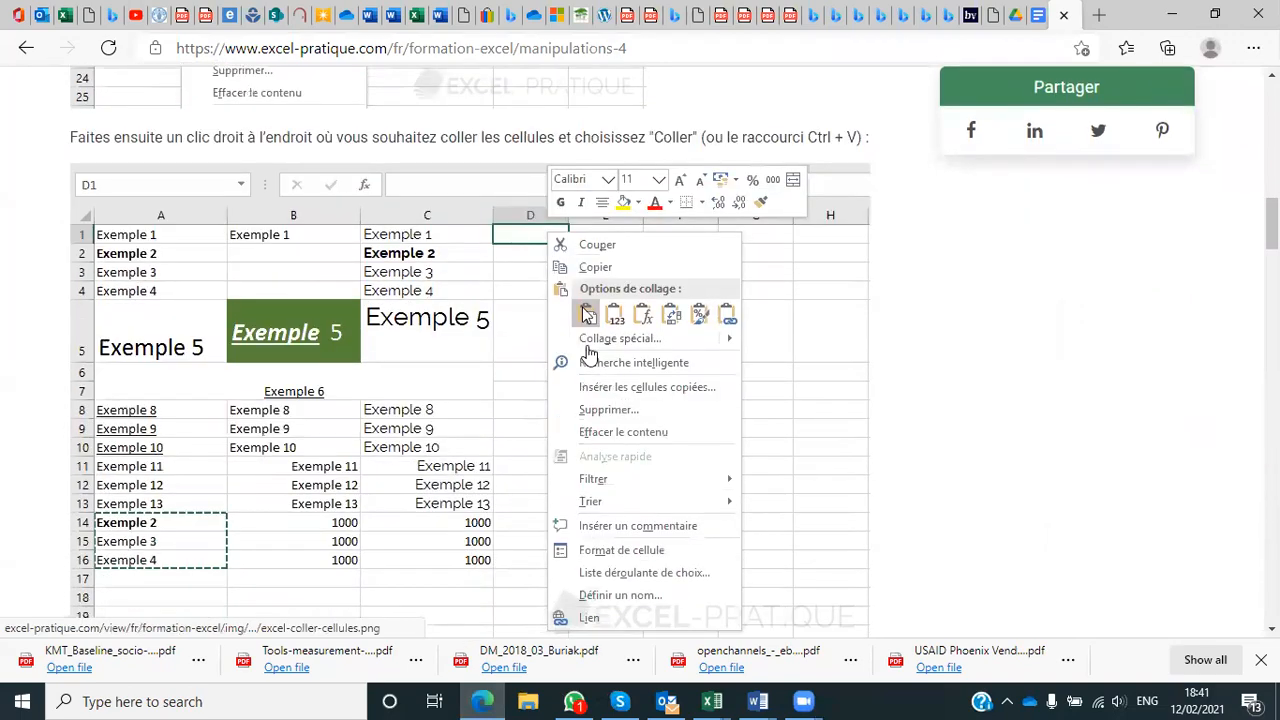
pyautogui.scroll(-3, 555, 520)
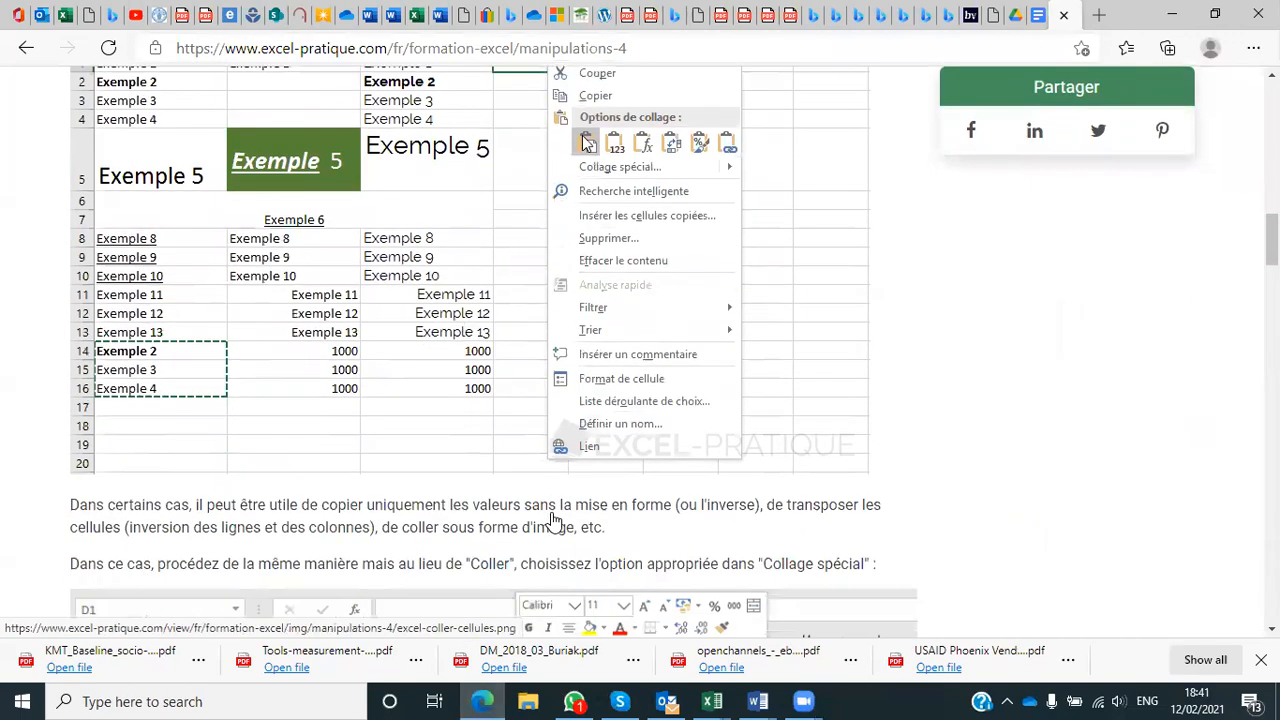
pyautogui.scroll(-3, 552, 512)
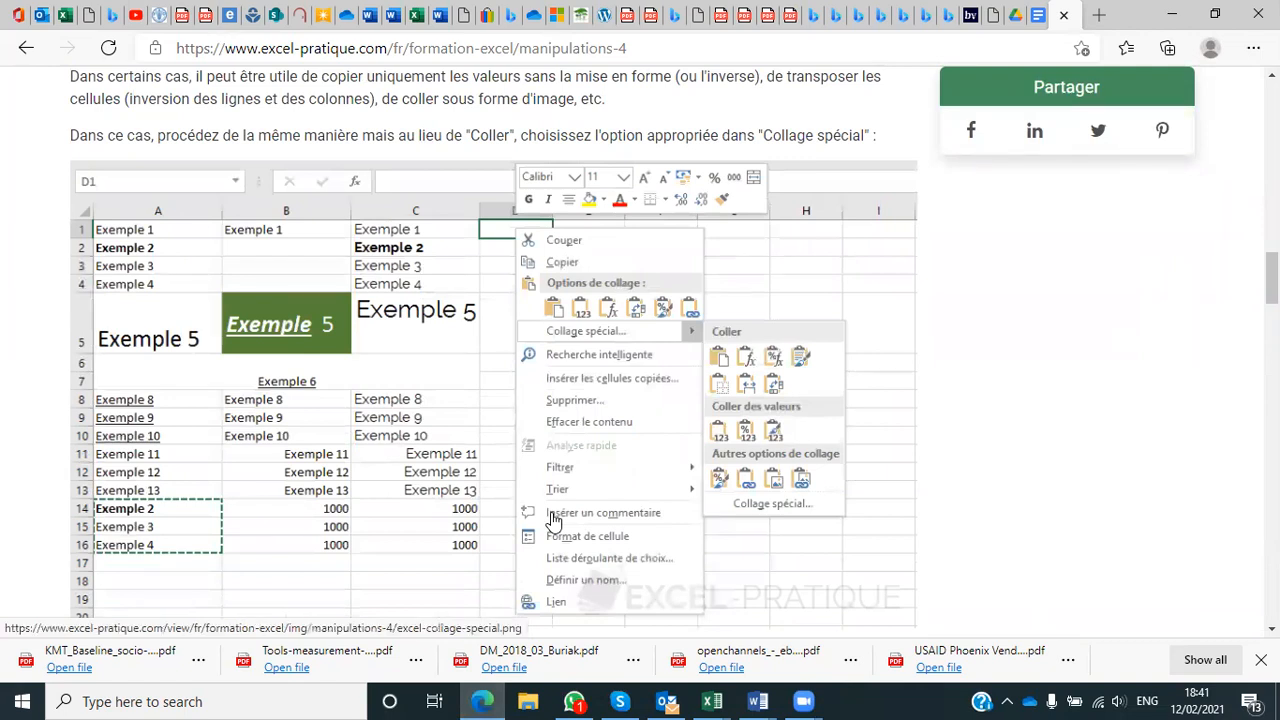
pyautogui.scroll(-2, 553, 520)
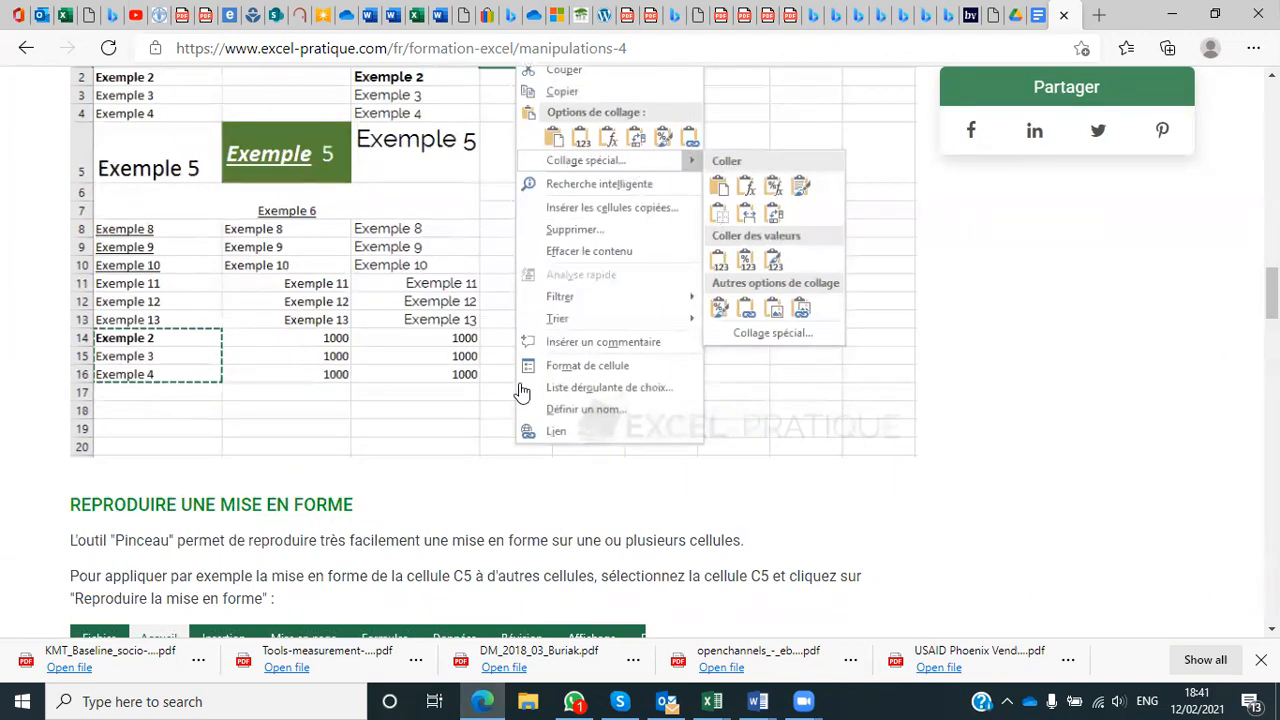
pyautogui.scroll(-2, 520, 396)
pyautogui.scroll(-2, 515, 400)
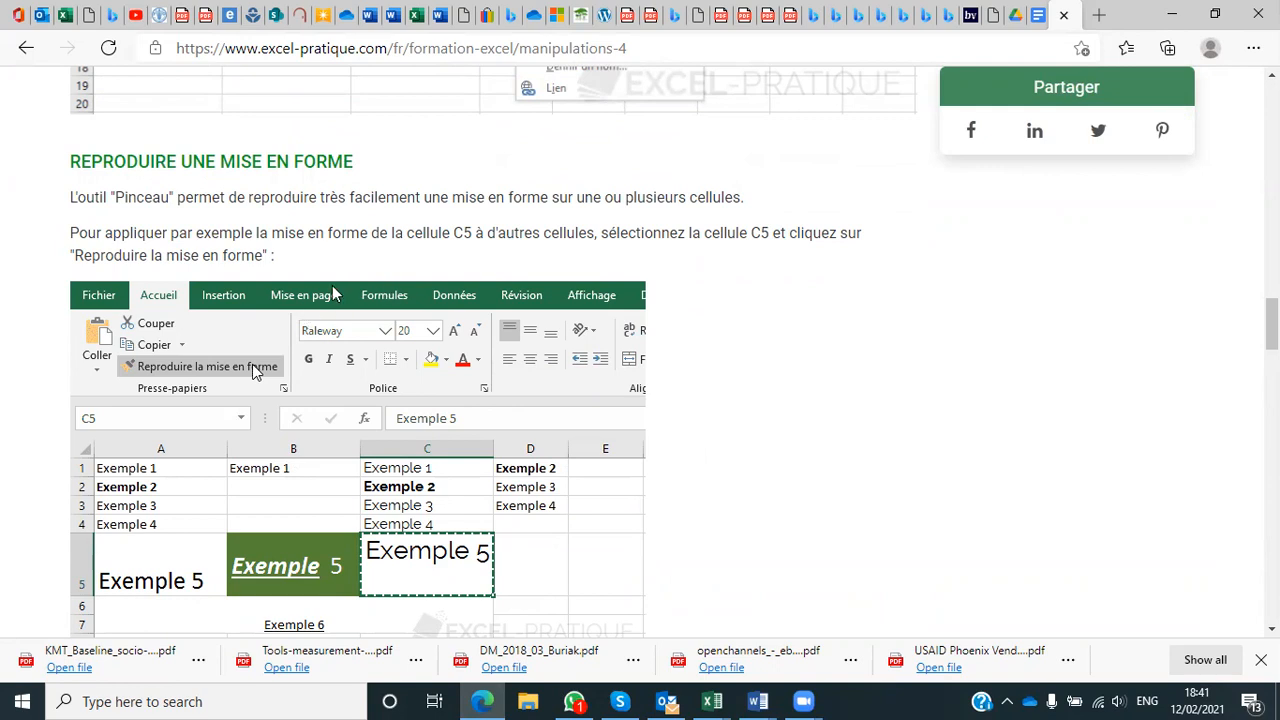
# Switch back to the Book2 workbook in Excel and autofit columns A, B and C to the large Exemple text in row 26.
pyautogui.click(712, 701)
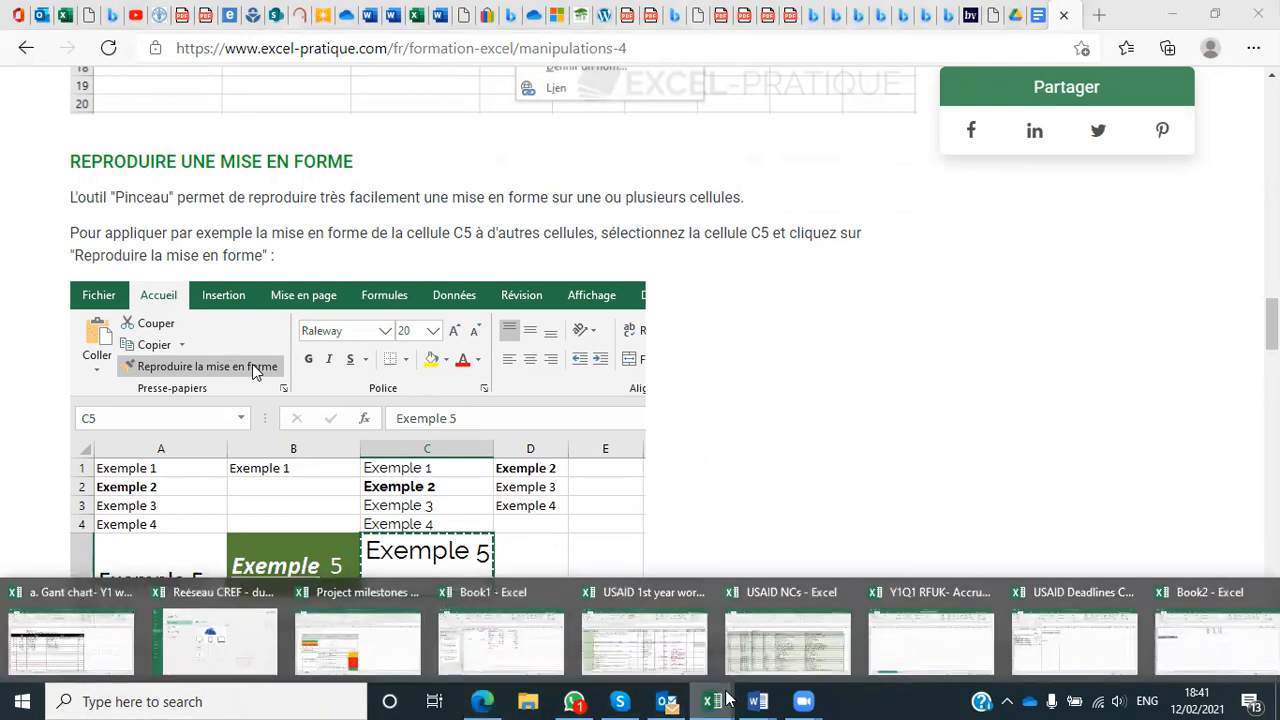
pyautogui.click(1190, 652)
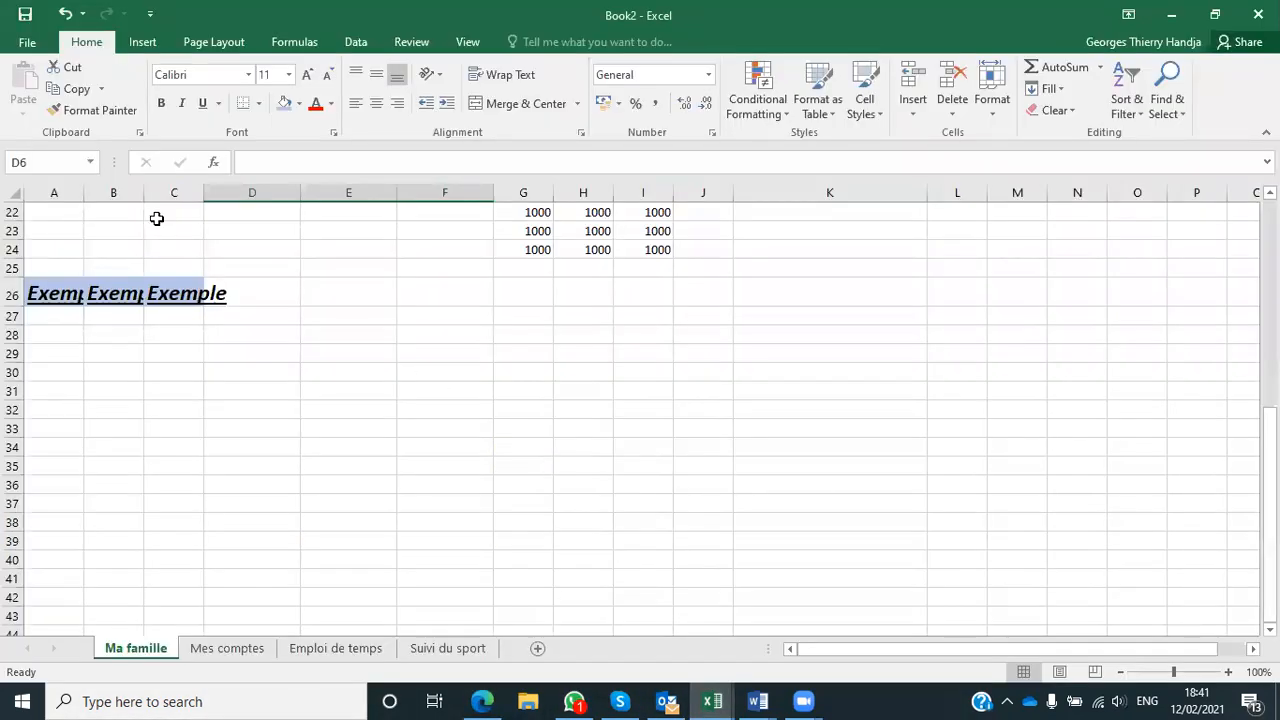
pyautogui.scroll(4, 117, 300)
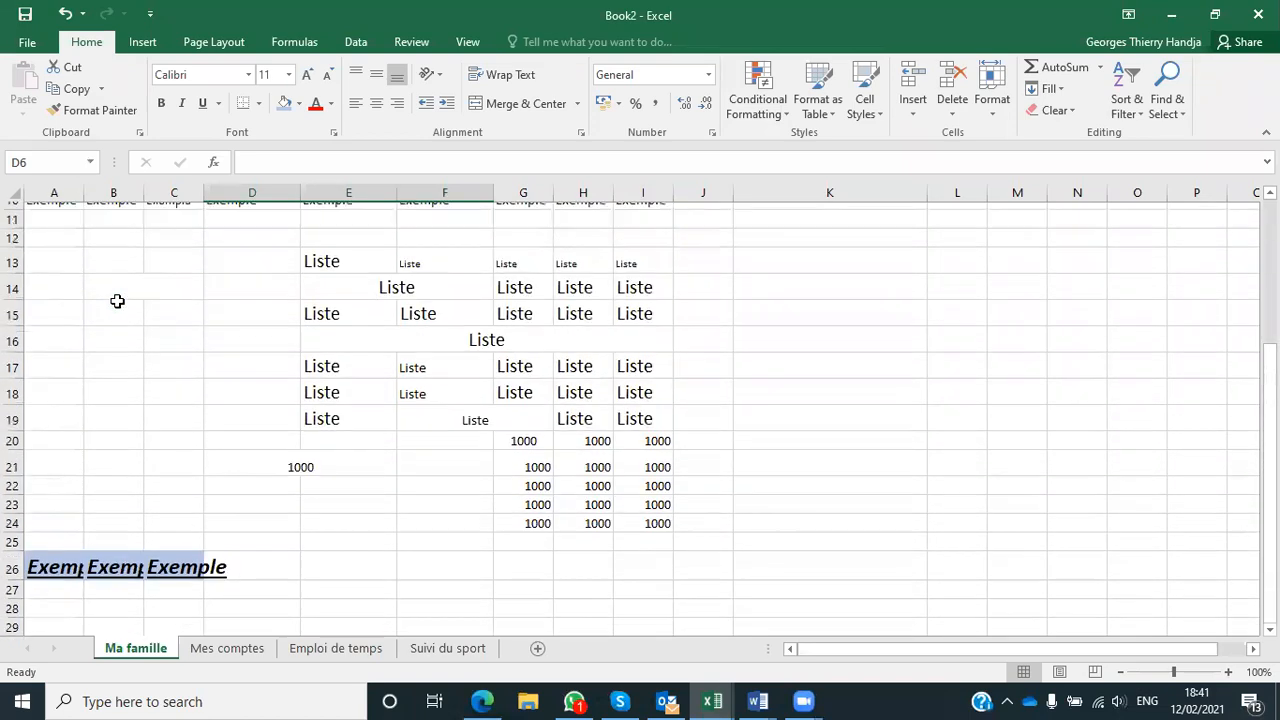
pyautogui.scroll(-1, 106, 465)
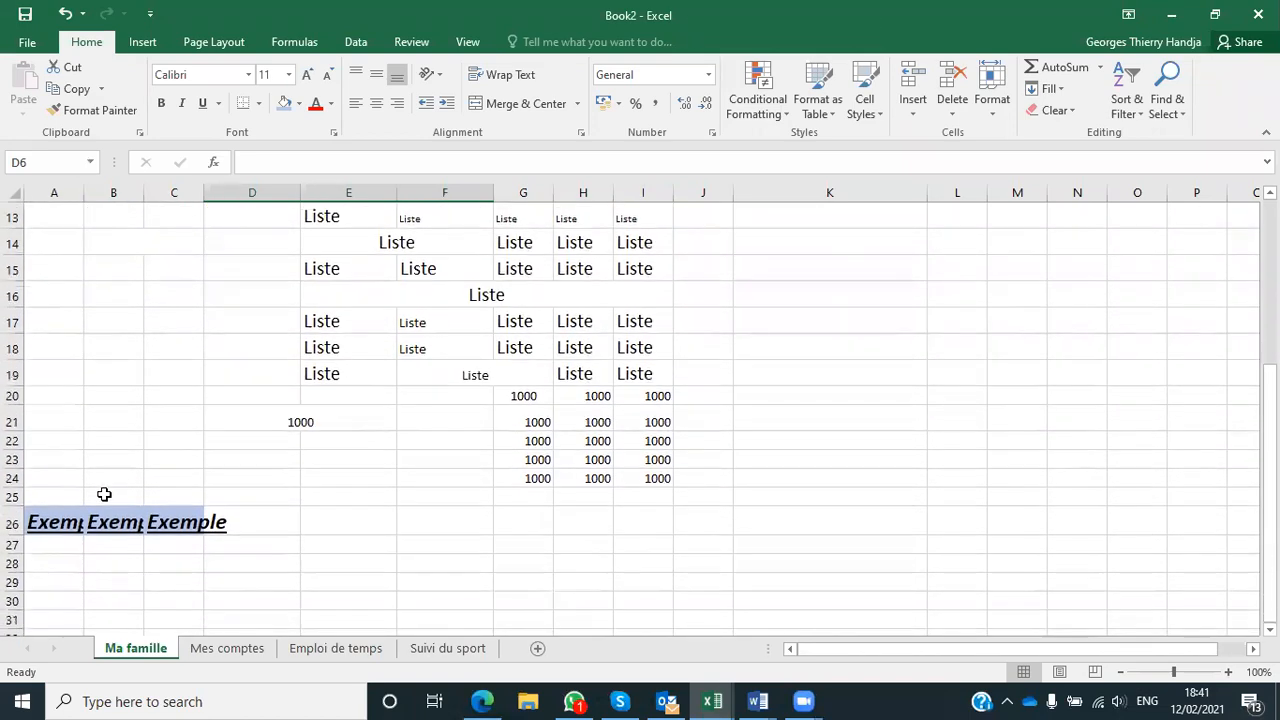
pyautogui.doubleClick(81, 193)
pyautogui.doubleClick(181, 193)
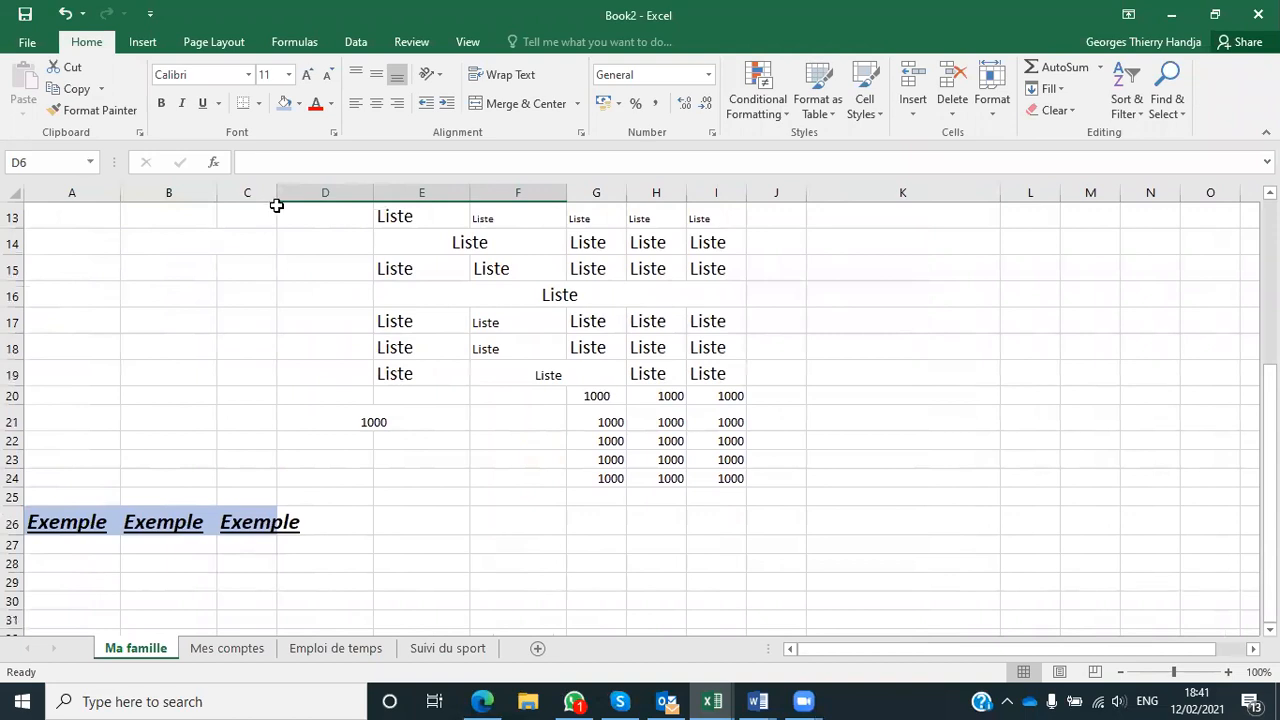
pyautogui.doubleClick(278, 193)
# Fill cell C26 with the gold theme color.
pyautogui.click(271, 520)
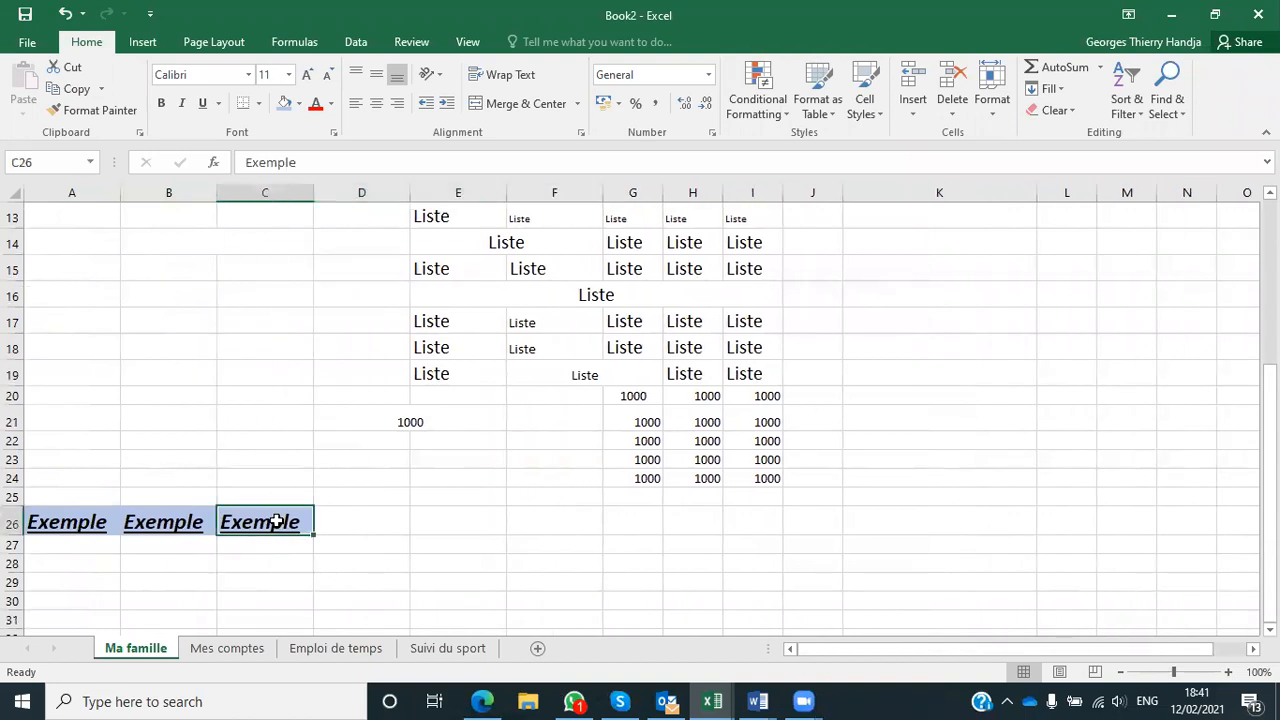
pyautogui.click(297, 106)
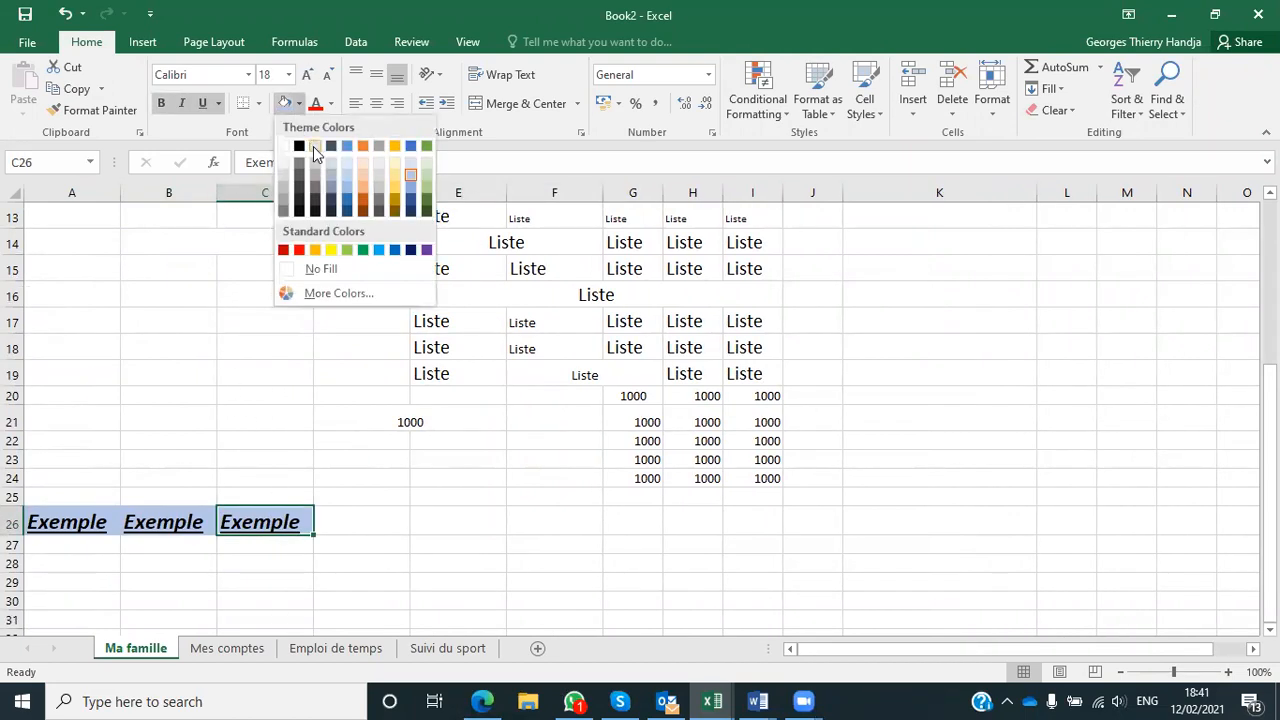
pyautogui.click(396, 147)
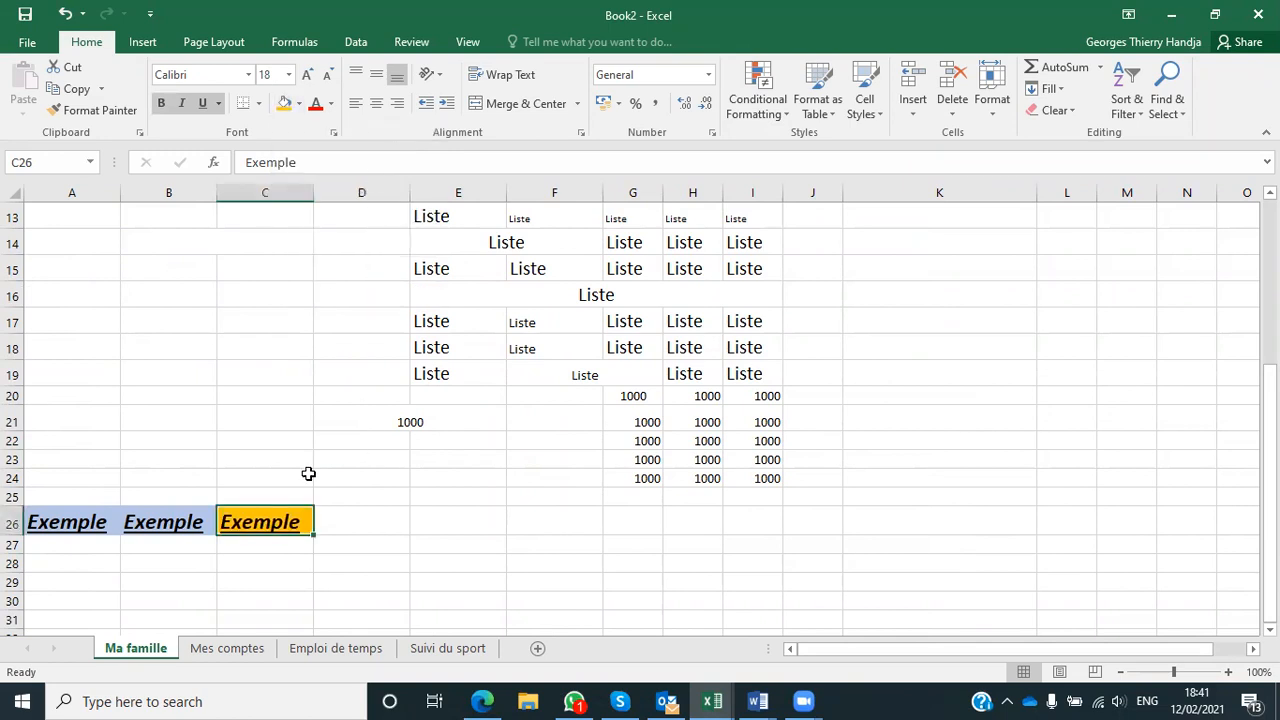
# Copy the formatting of cells A26:C26 onto the Liste cells G15:I15 with Format Painter.
pyautogui.scroll(1, 413, 451)
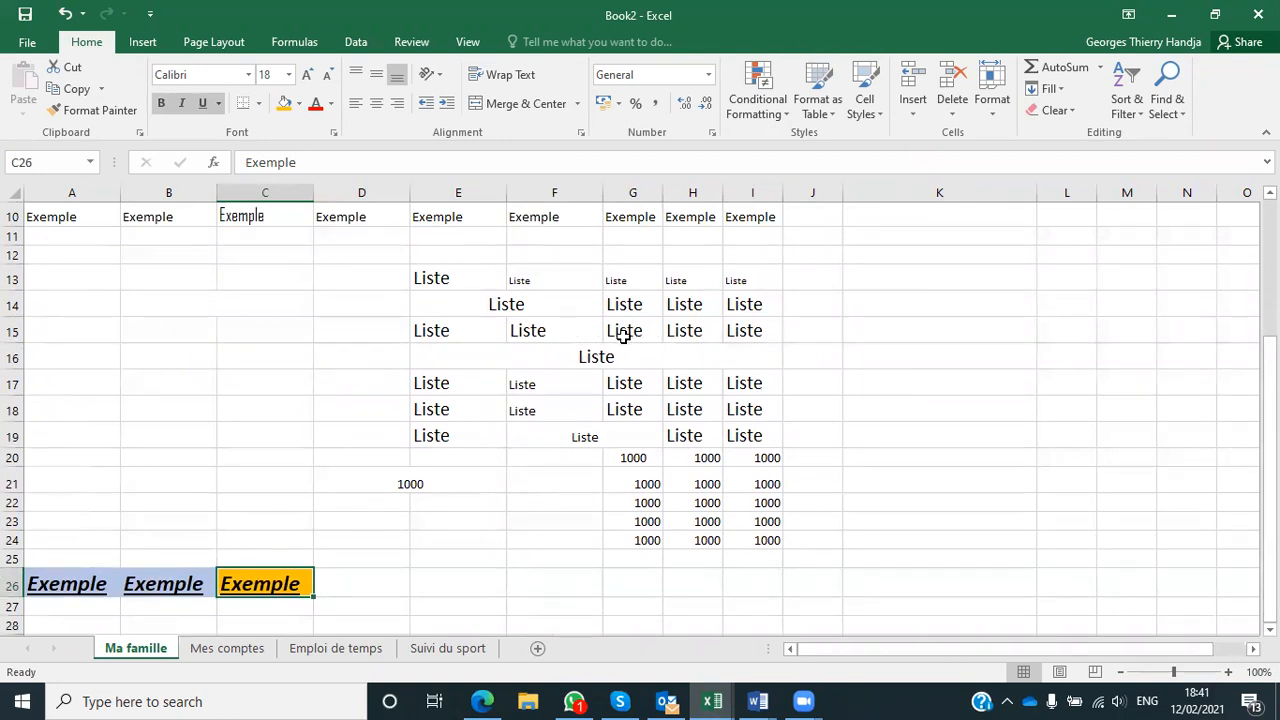
pyautogui.moveTo(650, 331); pyautogui.dragTo(757, 334)
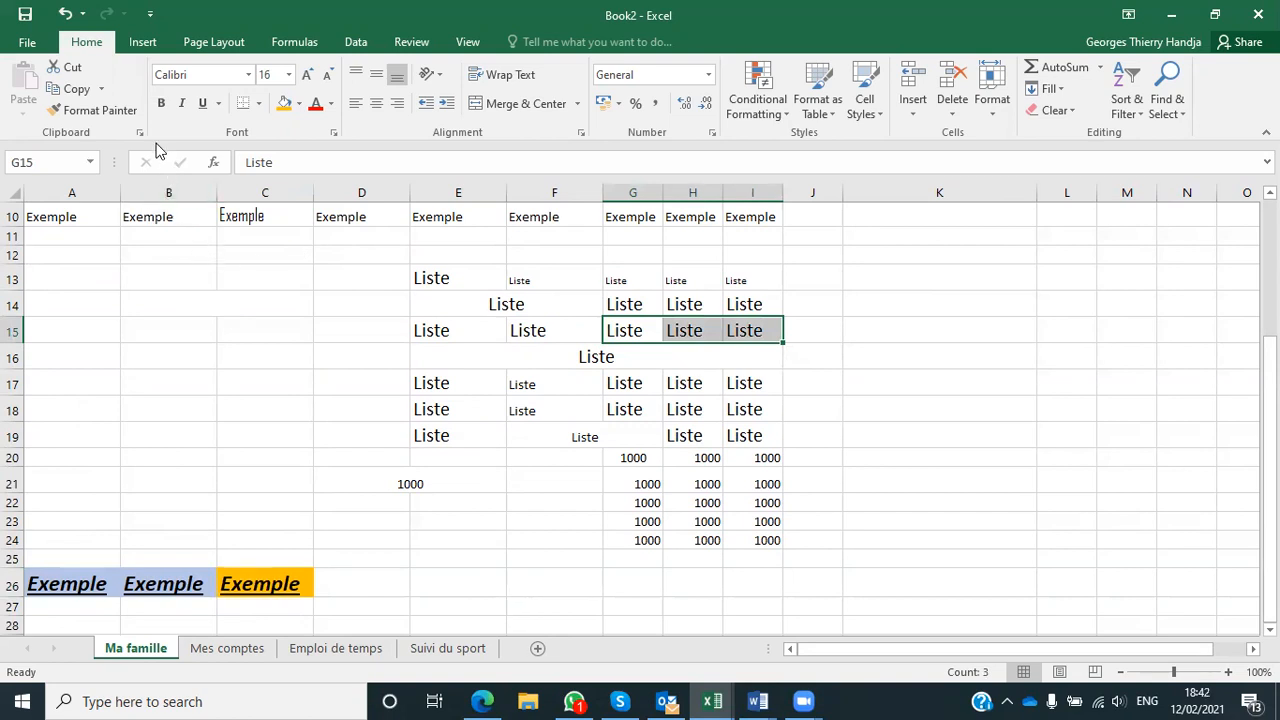
pyautogui.click(107, 113)
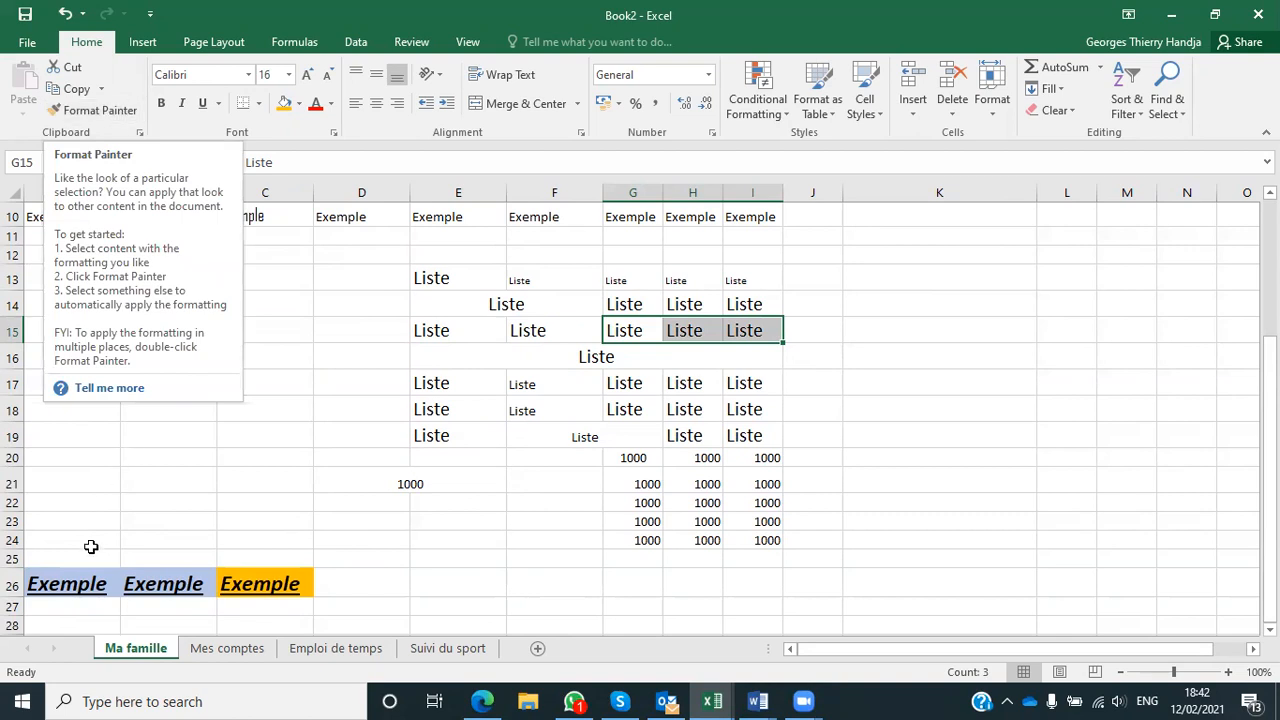
pyautogui.click(106, 572)
pyautogui.moveTo(106, 570); pyautogui.dragTo(265, 582)
pyautogui.click(98, 112)
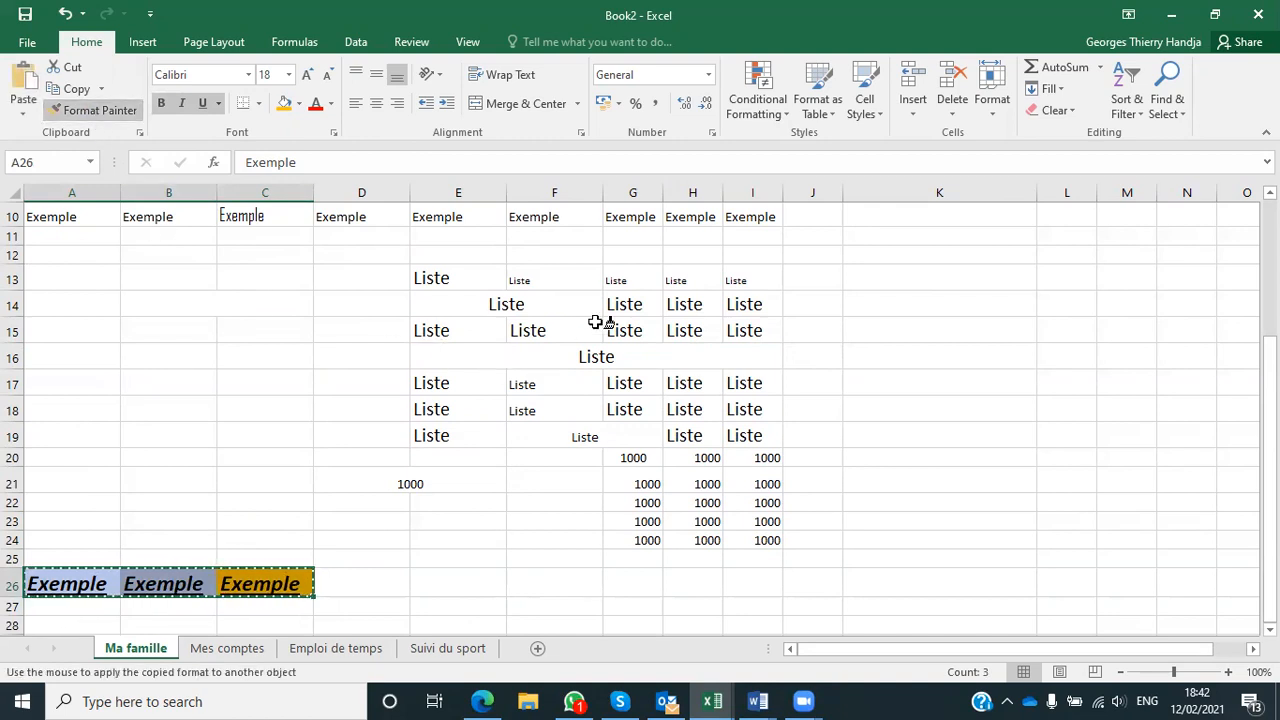
pyautogui.moveTo(615, 331); pyautogui.dragTo(745, 332)
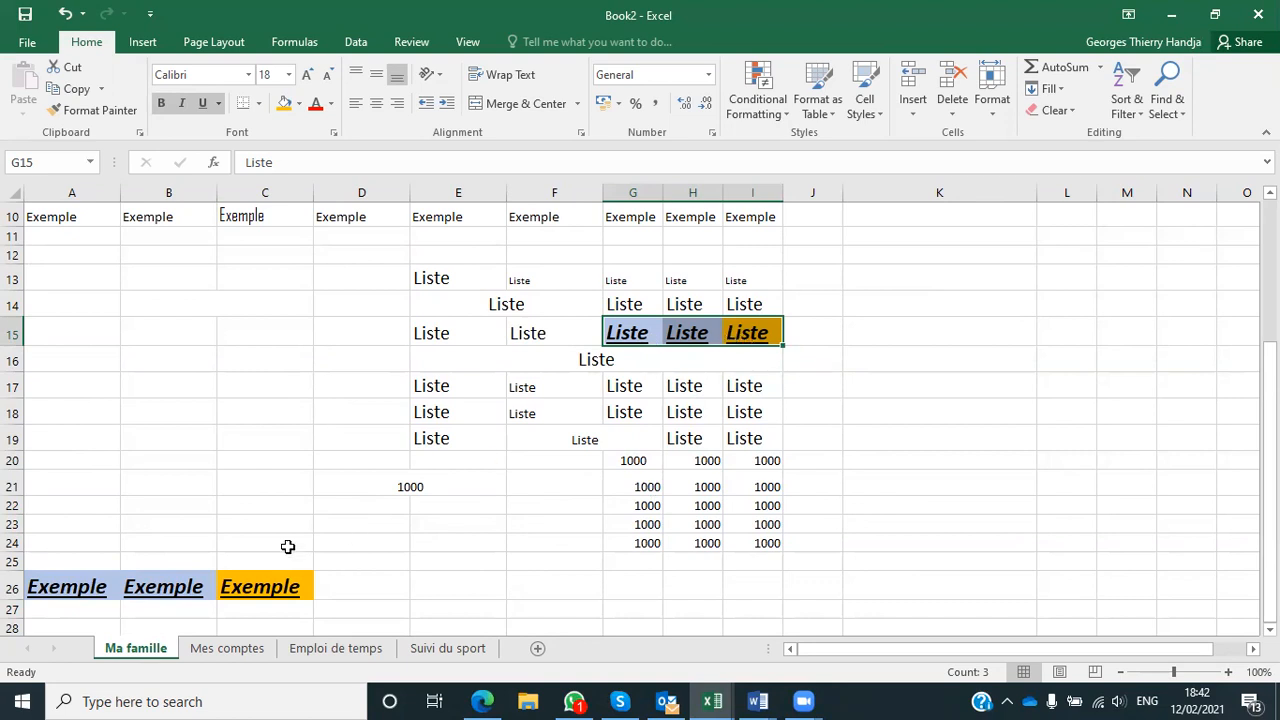
pyautogui.click(876, 332)
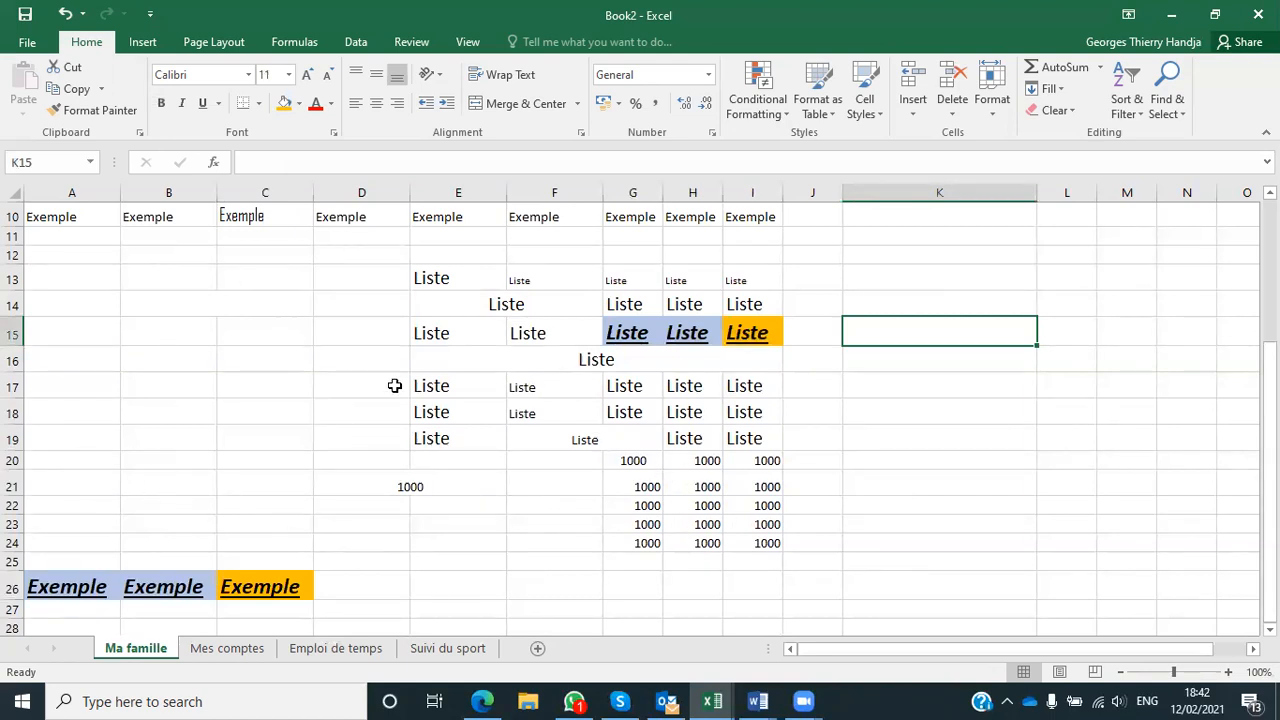
# Apply the formatting of A26:C26 to the number cells G21:I21 with Format Painter.
pyautogui.moveTo(70, 588); pyautogui.dragTo(260, 587)
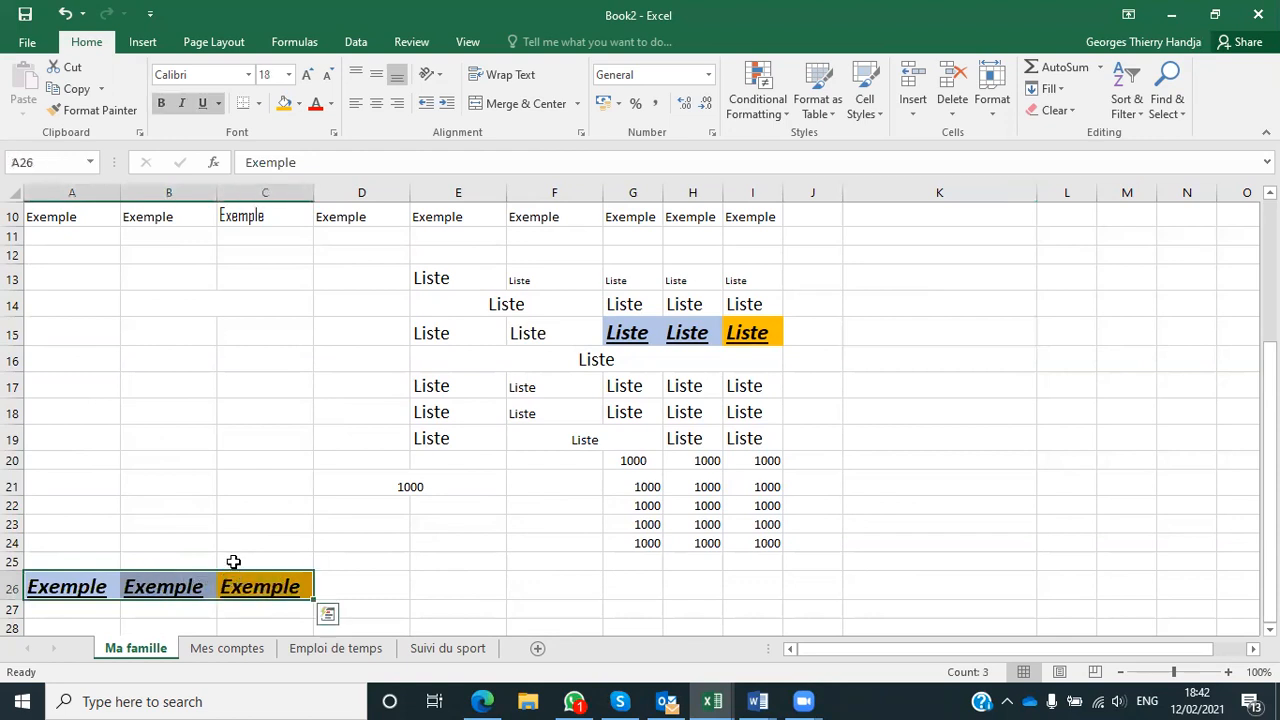
pyautogui.click(100, 110)
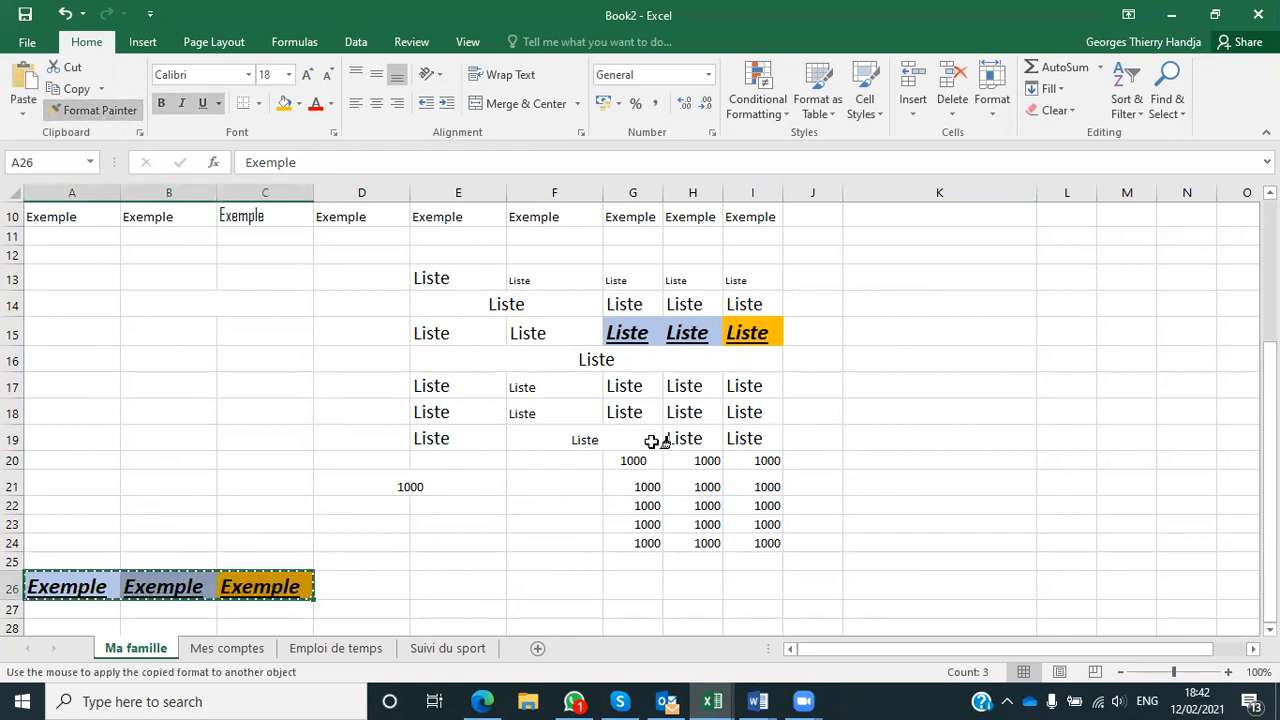
pyautogui.moveTo(651, 489); pyautogui.dragTo(742, 489)
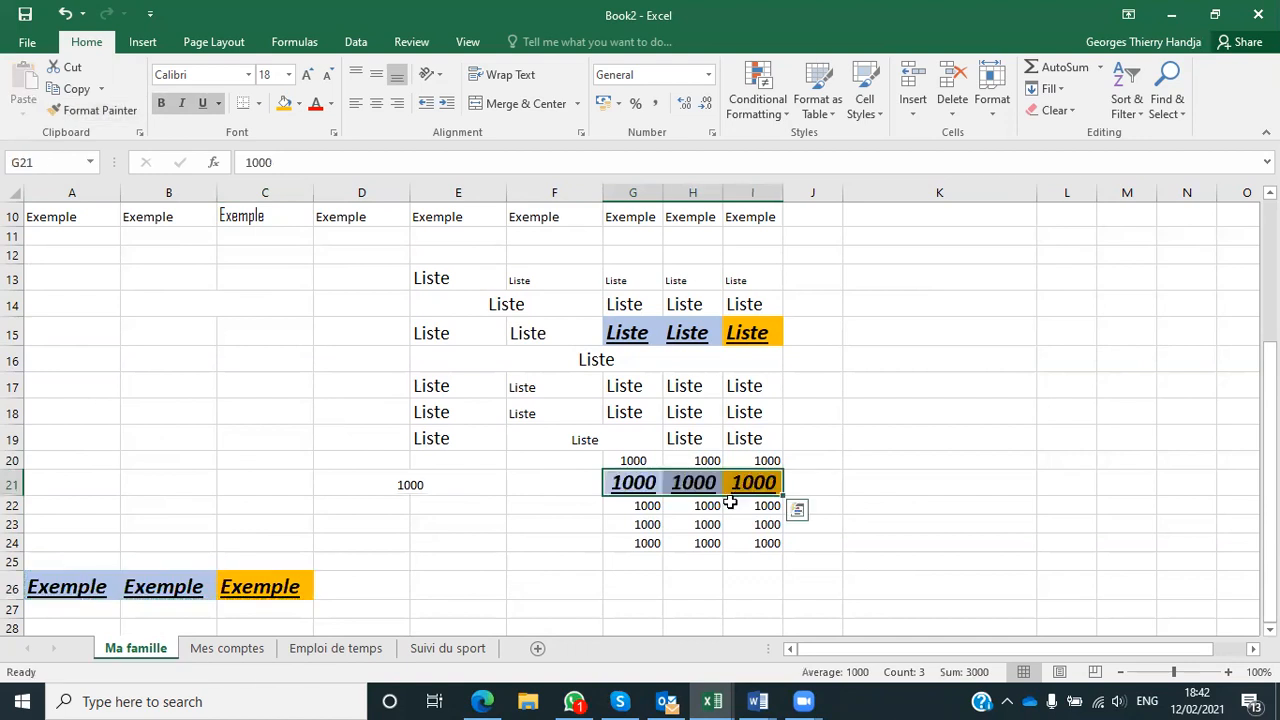
pyautogui.click(614, 593)
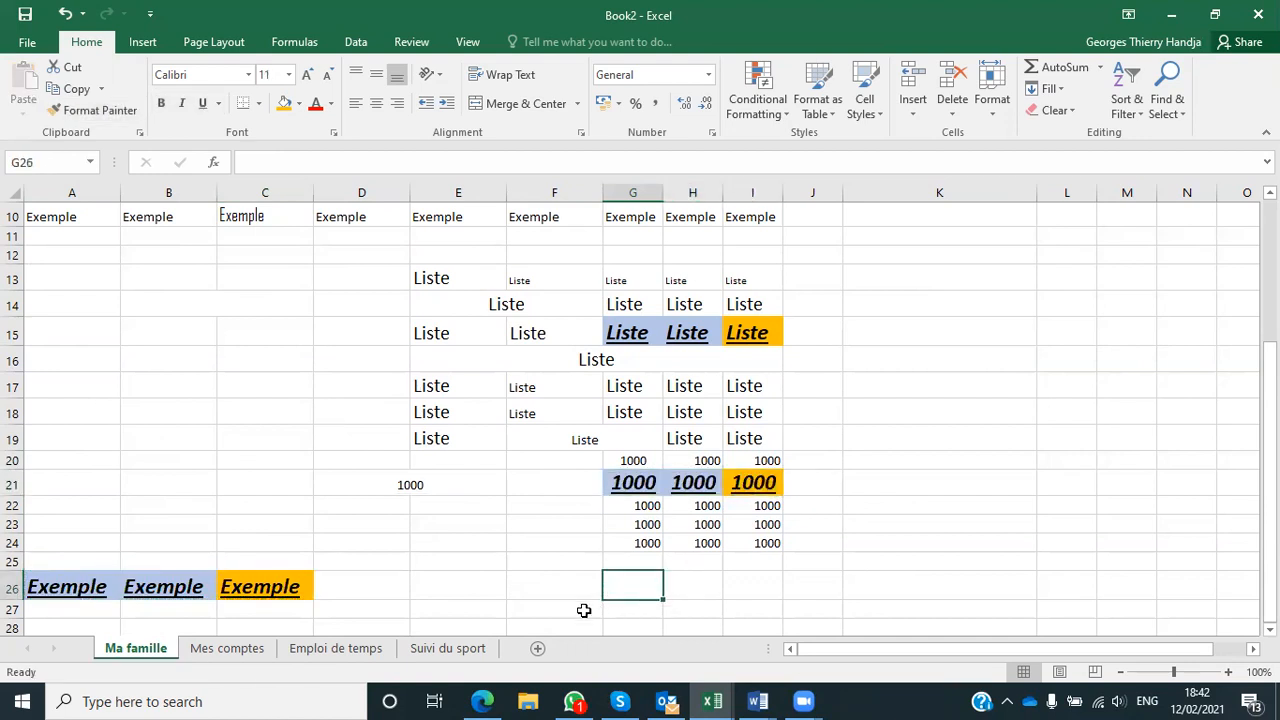
# Switch to the excel-pratique.com lesson in the browser and go to the section on automatic line wrapping (Retour à la ligne automatique).
pyautogui.click(490, 700)
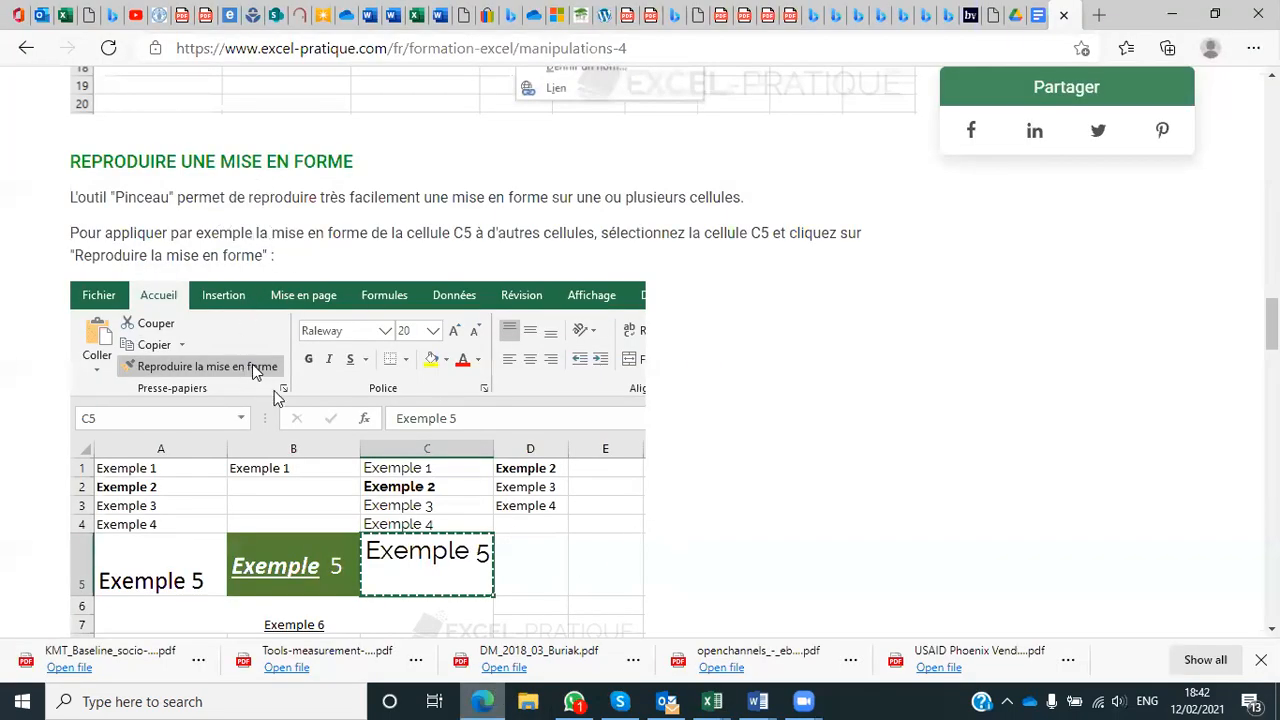
pyautogui.scroll(-3, 274, 390)
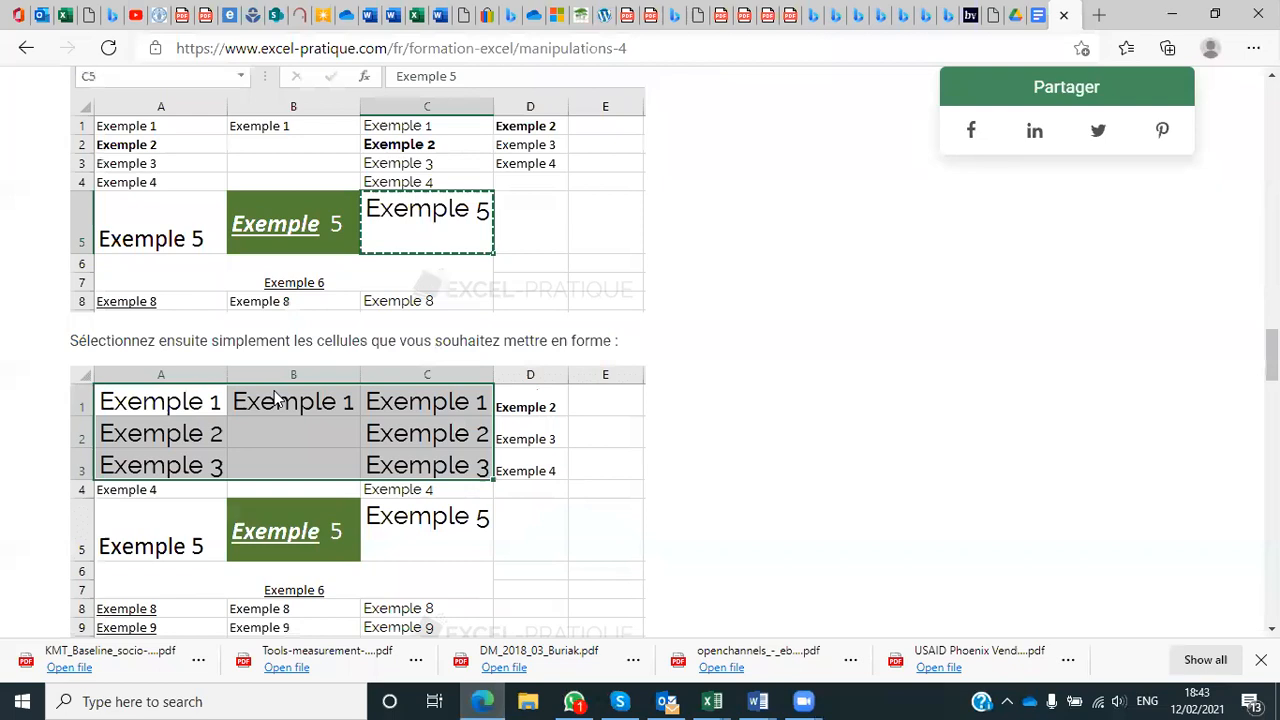
pyautogui.scroll(-5, 274, 394)
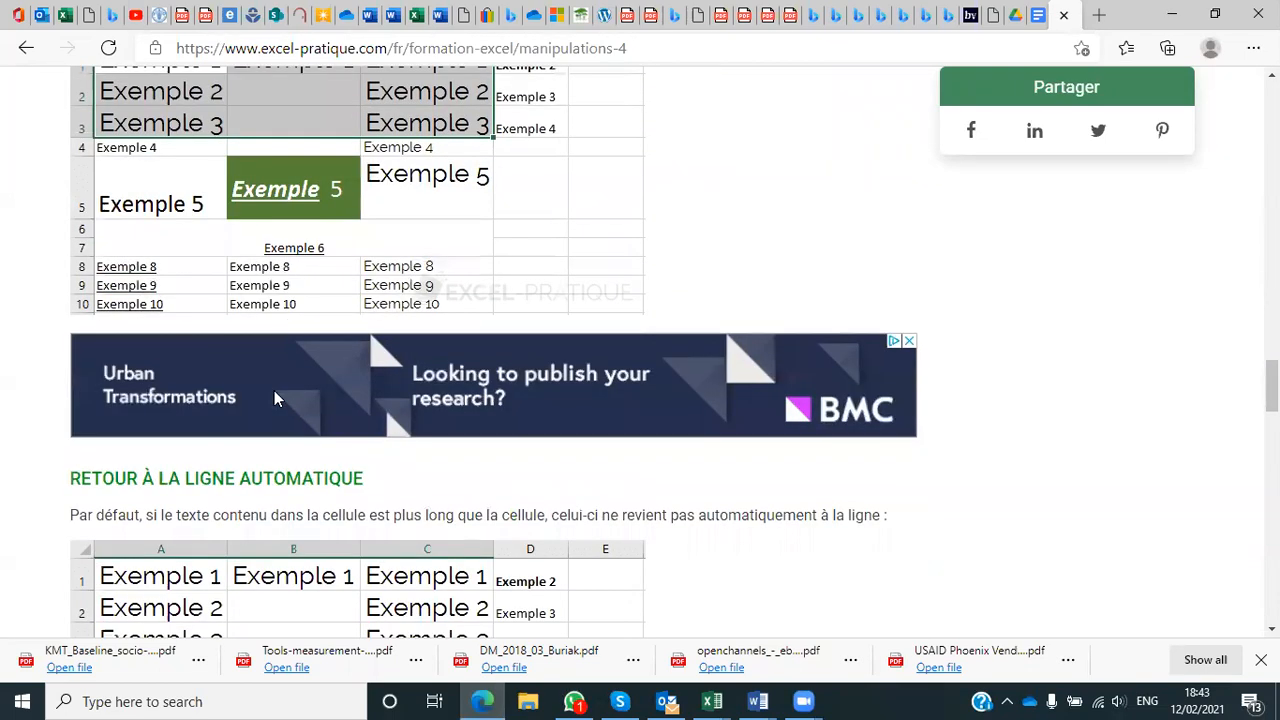
pyautogui.scroll(-2, 277, 397)
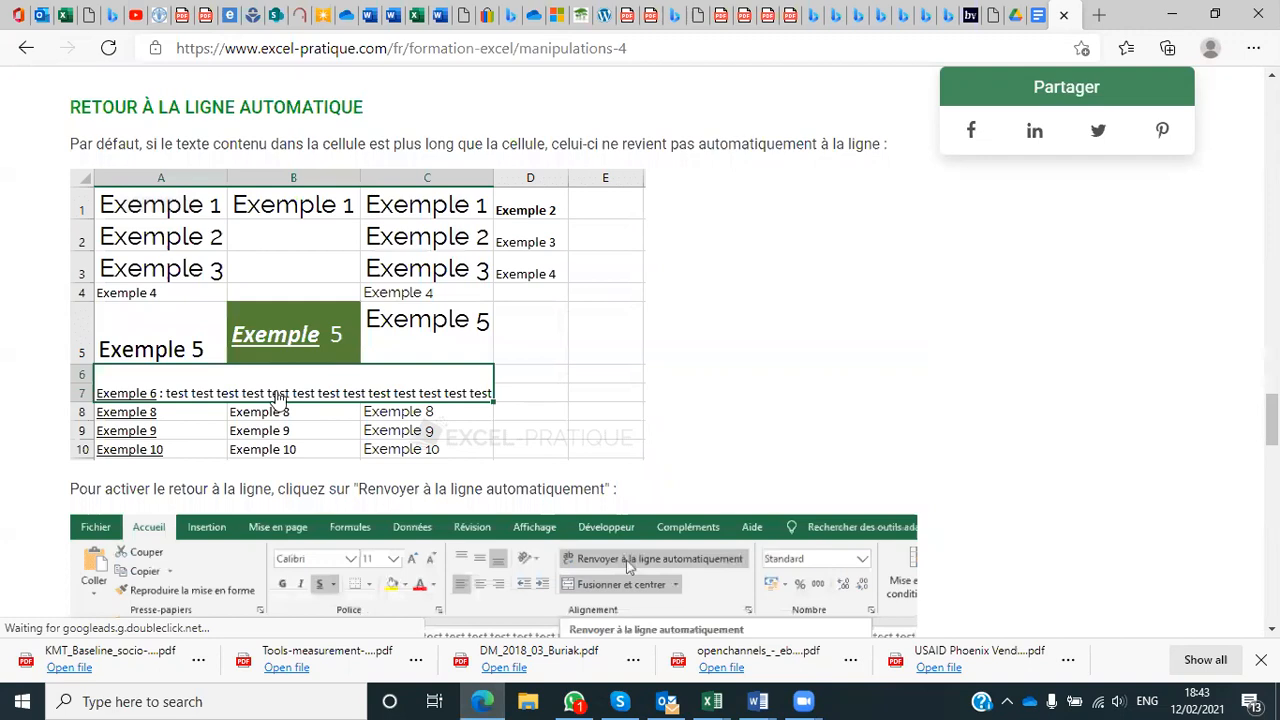
# Read the lesson's instructions for activating automatic line wrapping and return to the Book2 workbook in Excel.
pyautogui.scroll(-3, 277, 397)
pyautogui.scroll(-2, 277, 397)
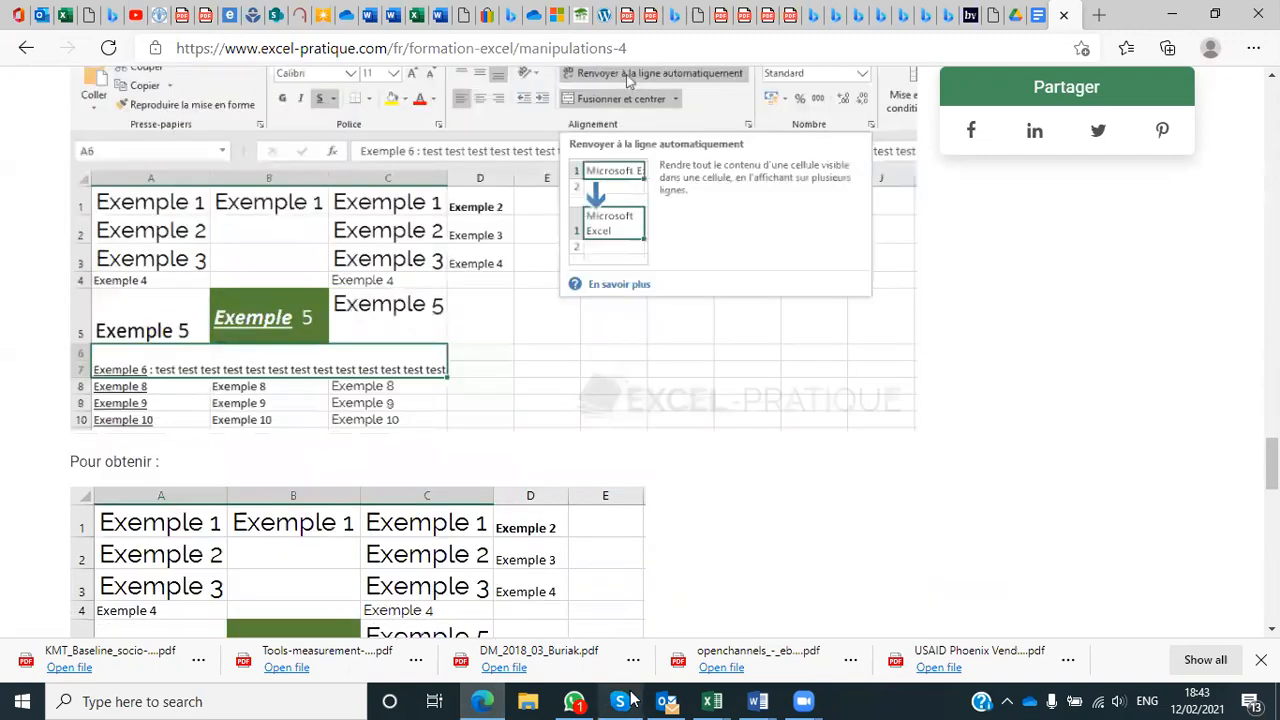
pyautogui.moveTo(712, 701)
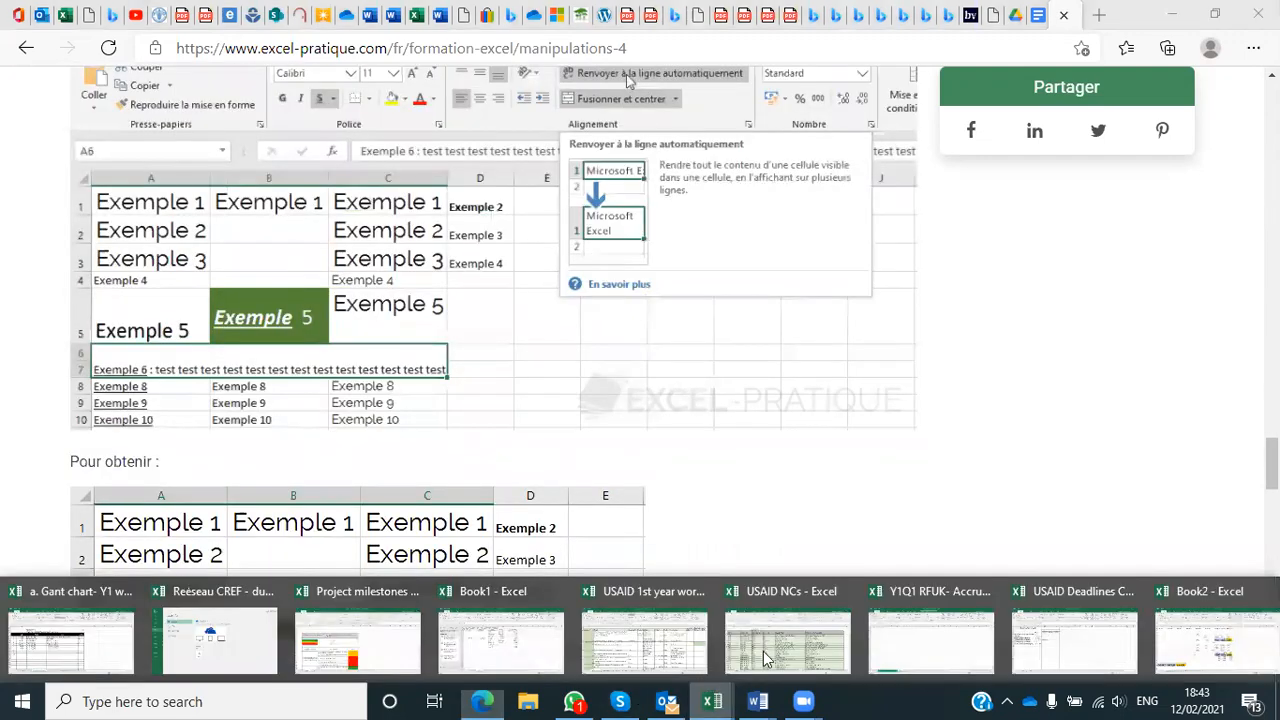
pyautogui.click(1226, 656)
pyautogui.scroll(3, 507, 473)
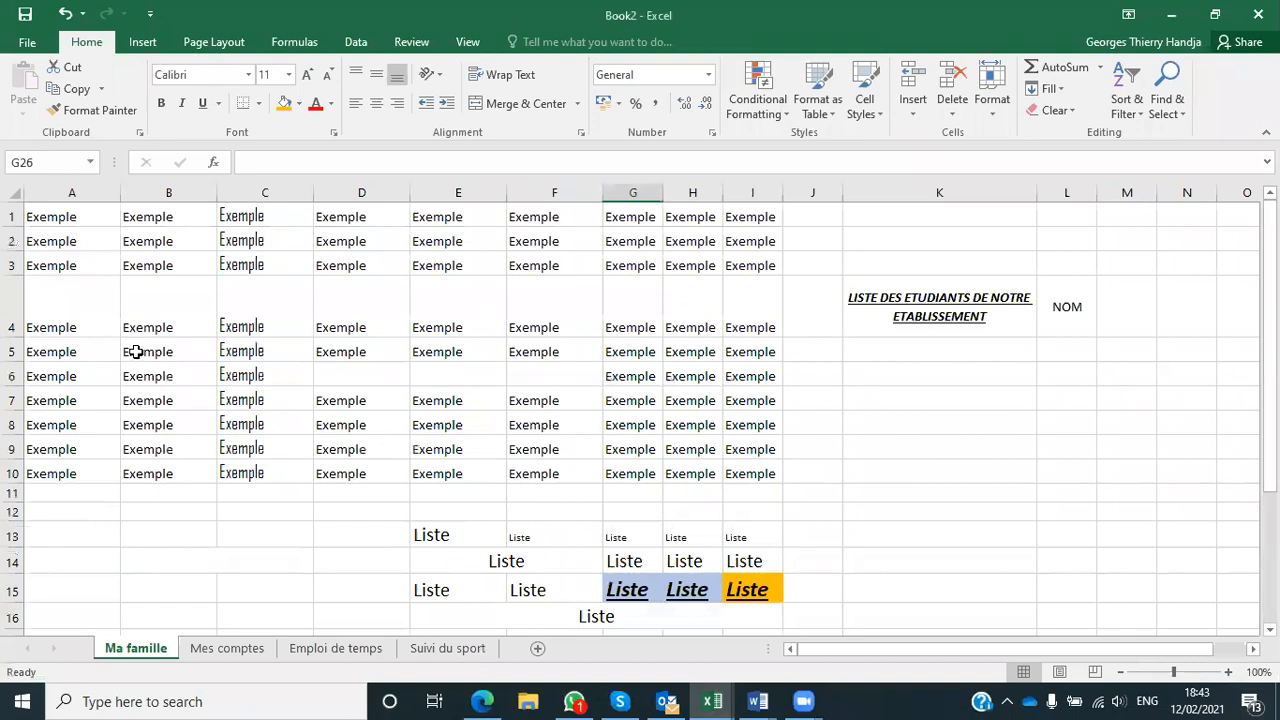
# Set the font color of the Exemple cells A1:I3 to a darker orange theme color.
pyautogui.moveTo(44, 220)
pyautogui.mouseDown()
pyautogui.moveTo(263, 237)
pyautogui.moveTo(634, 237)
pyautogui.moveTo(712, 243)
pyautogui.moveTo(760, 266)
pyautogui.mouseUp()
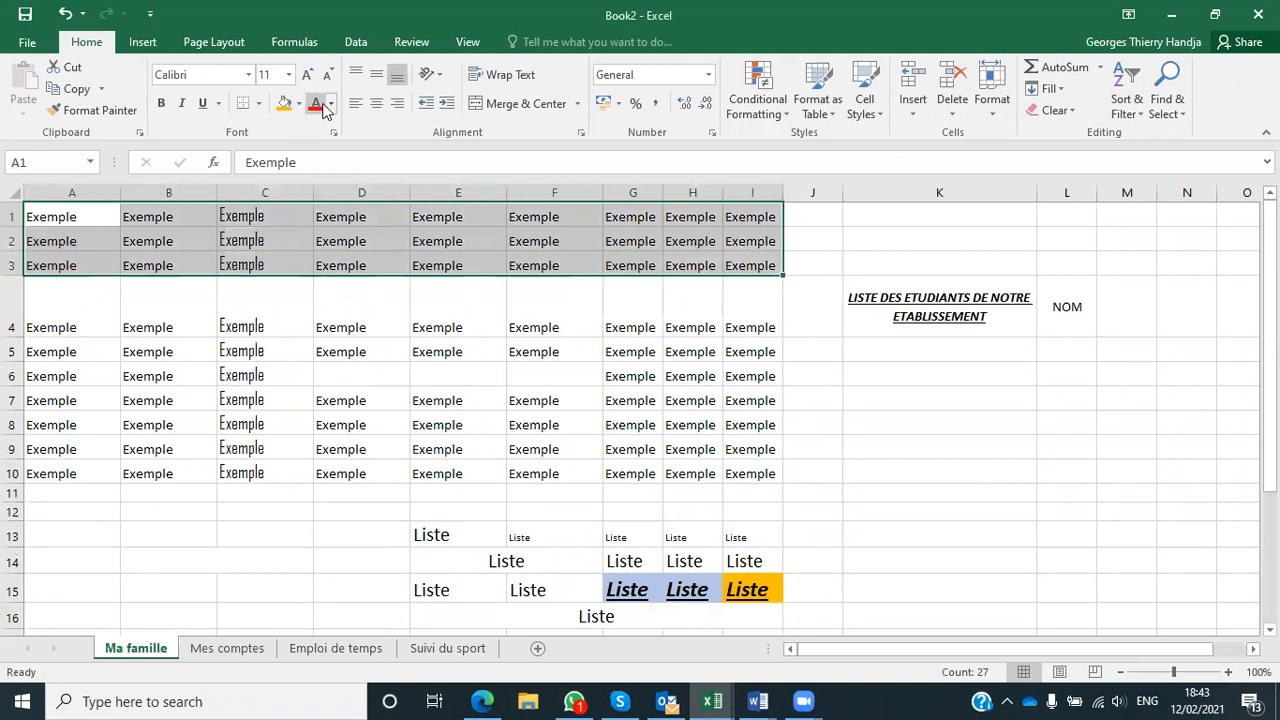
pyautogui.click(330, 104)
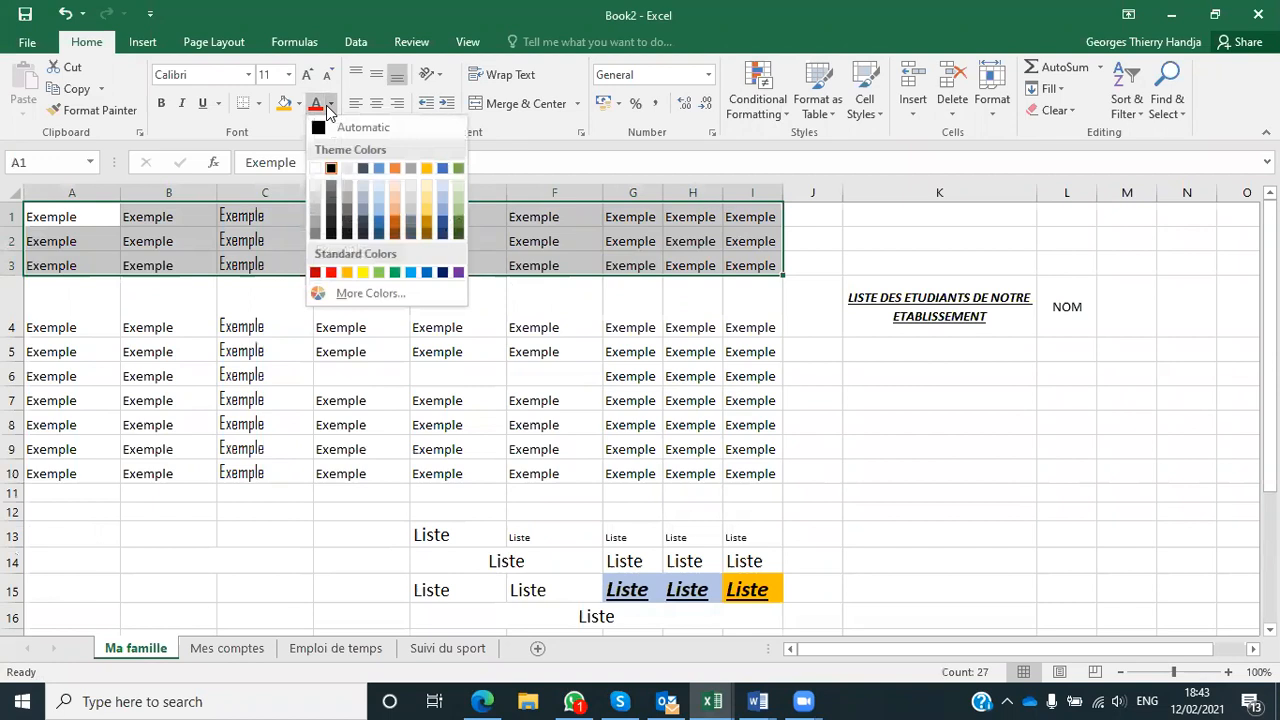
pyautogui.click(366, 218)
pyautogui.click(330, 104)
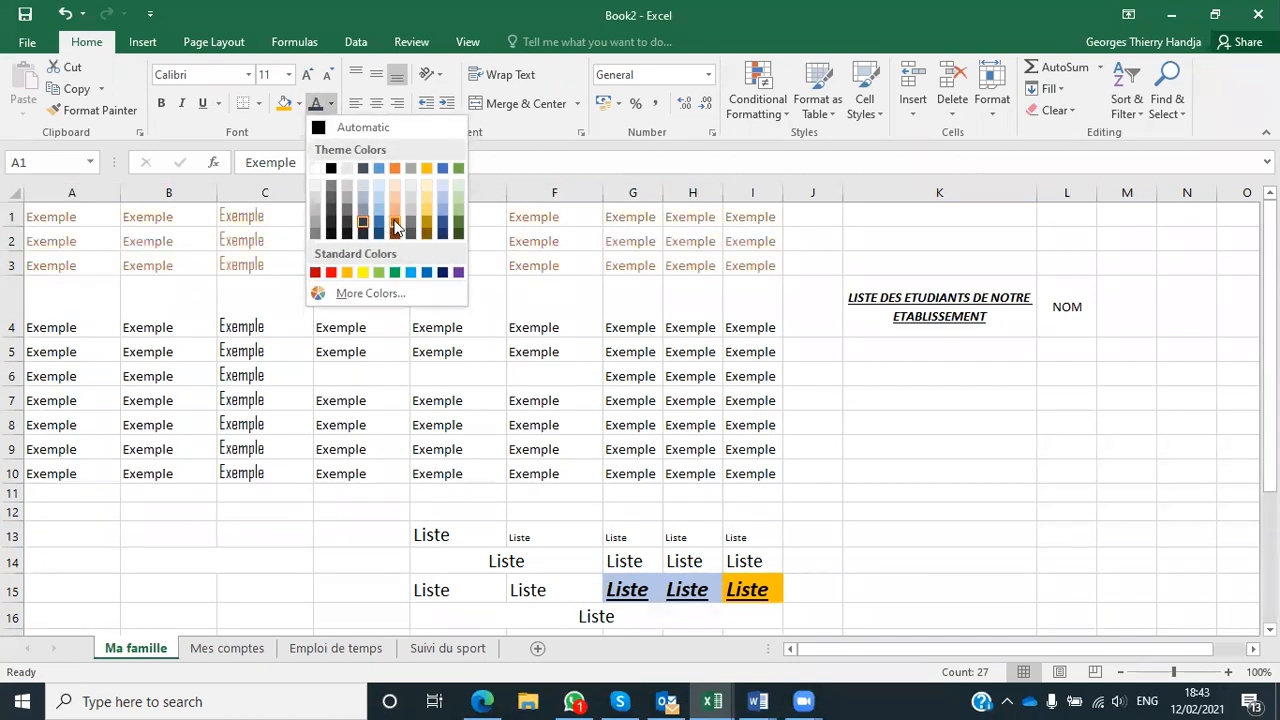
pyautogui.click(395, 221)
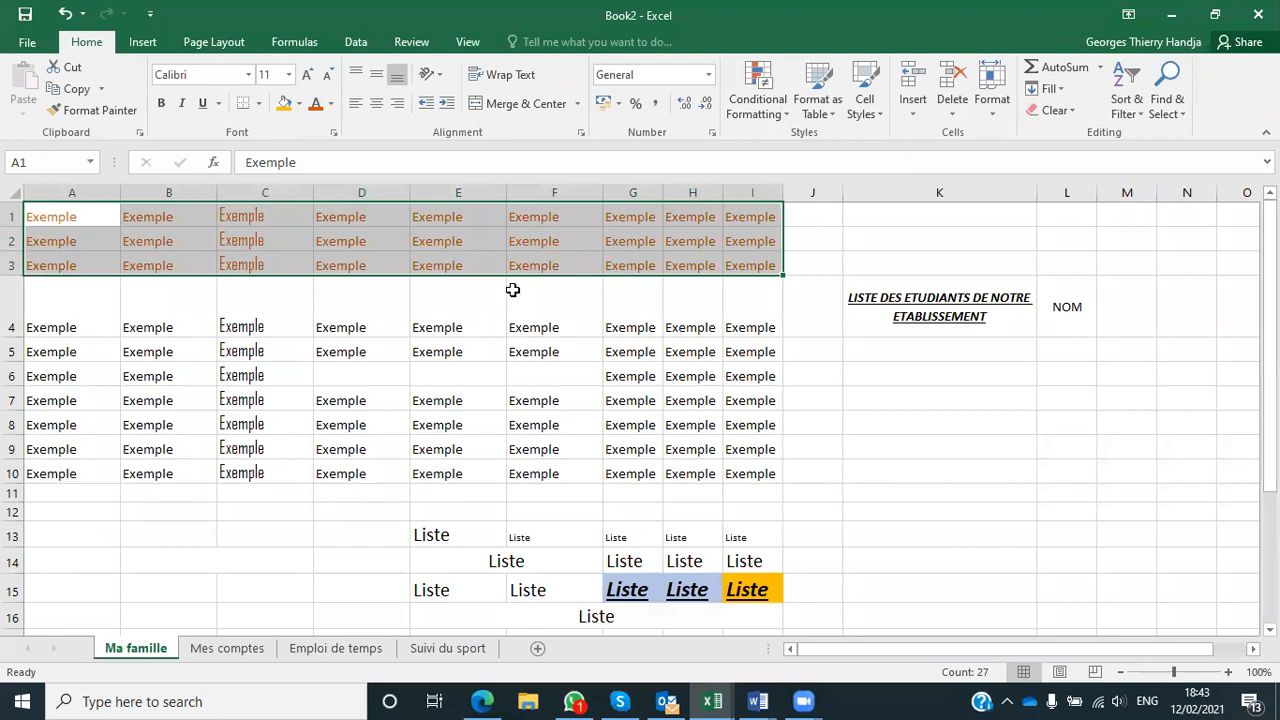
# Fill the Exemple cells A1:I3 with the lightest gray theme color.
pyautogui.click(300, 104)
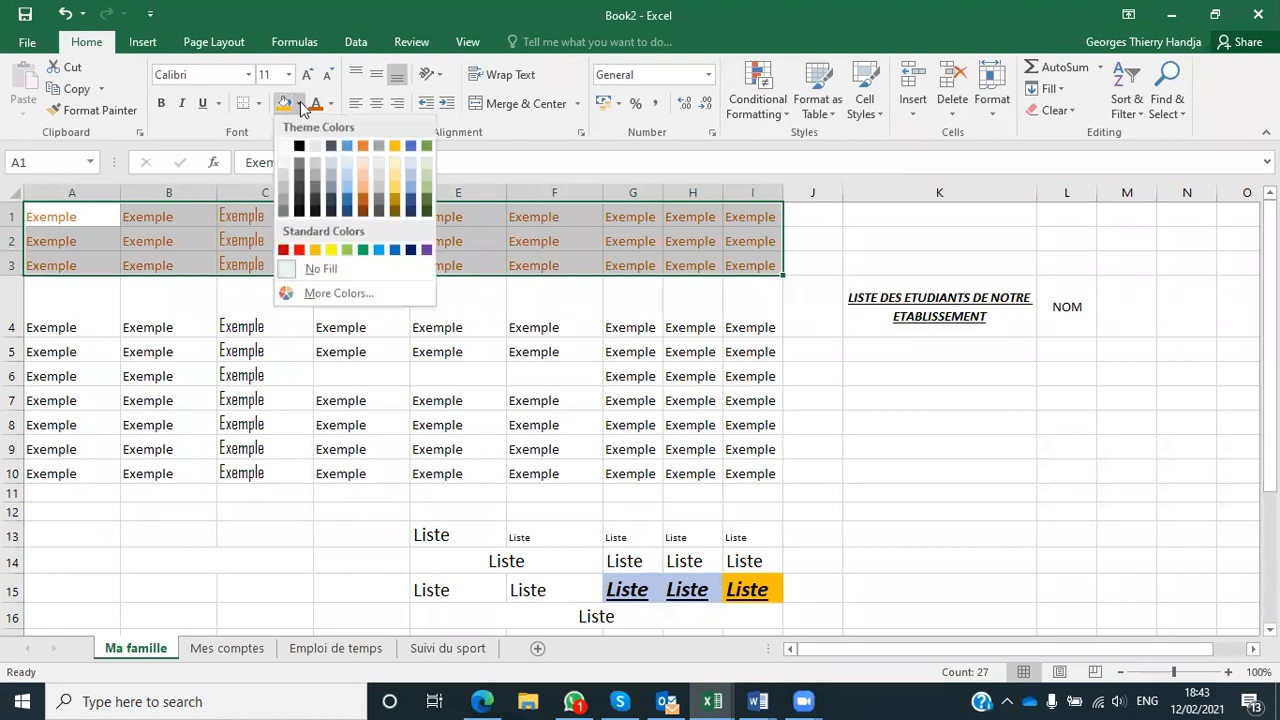
pyautogui.click(285, 165)
pyautogui.click(417, 283)
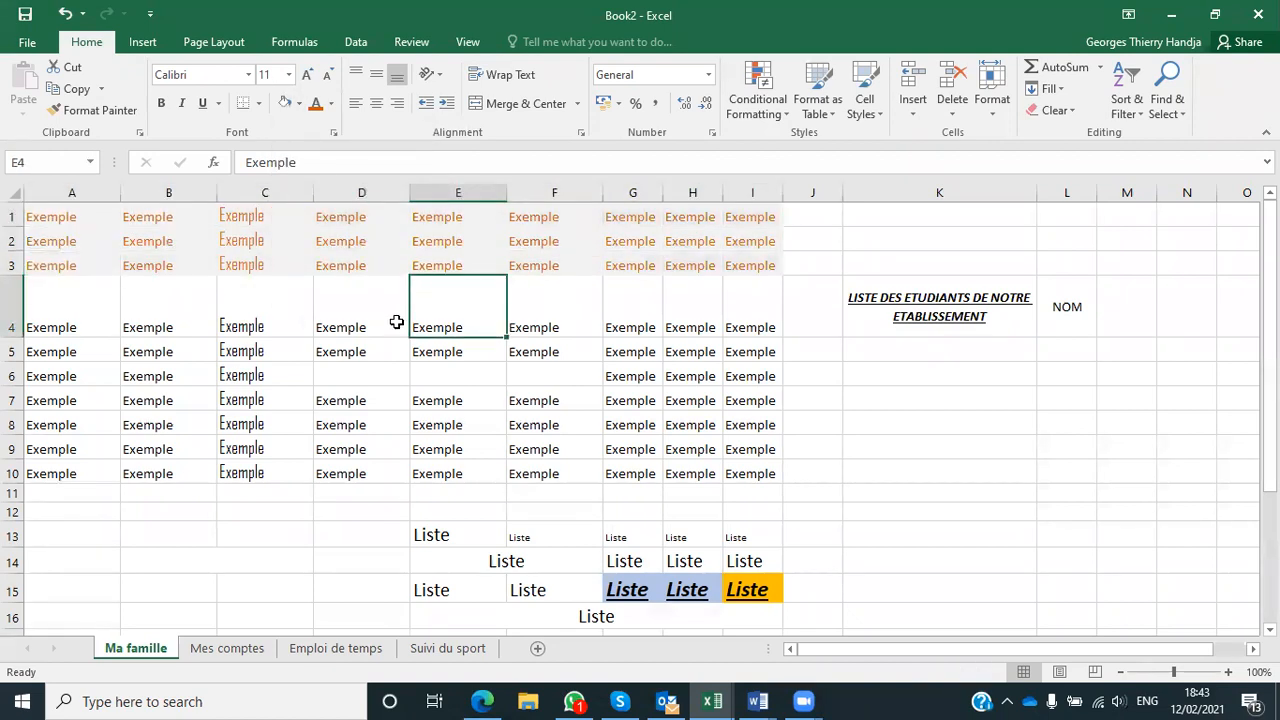
# Copy the formatting of cells A1:I3 onto the Exemple cells A4:I6 with Format Painter.
pyautogui.moveTo(42, 214); pyautogui.dragTo(750, 251)
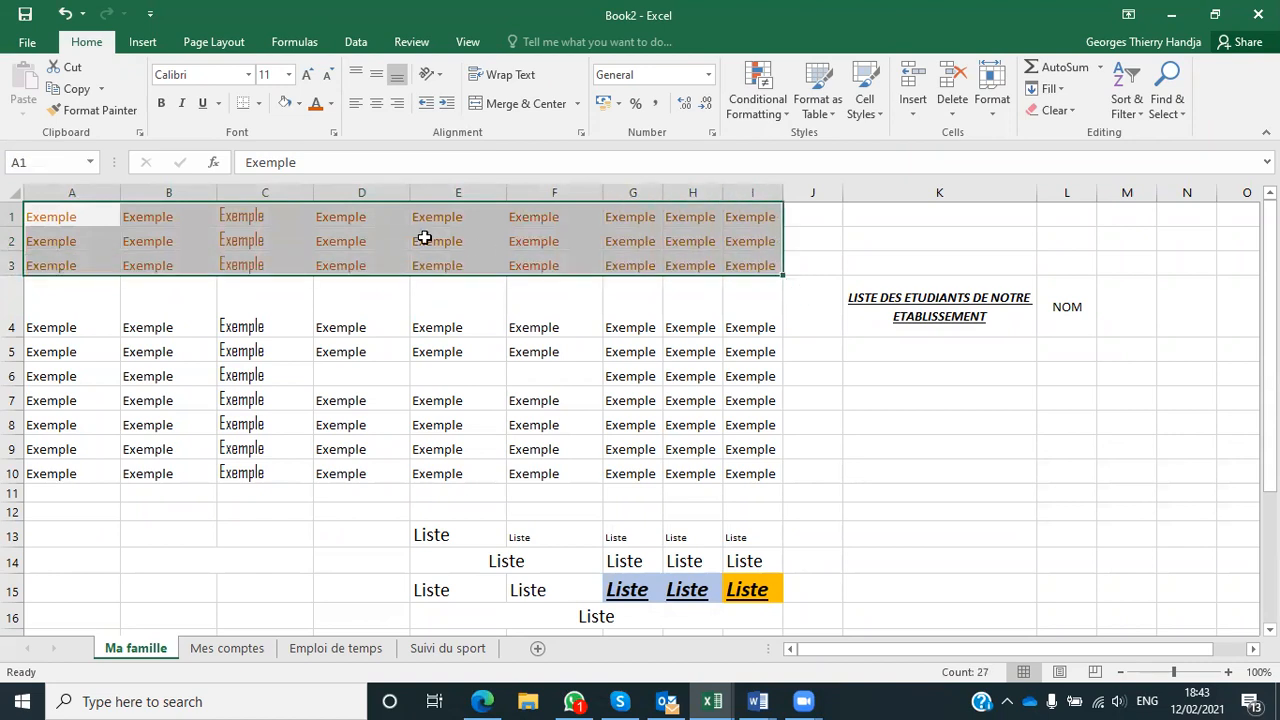
pyautogui.click(96, 110)
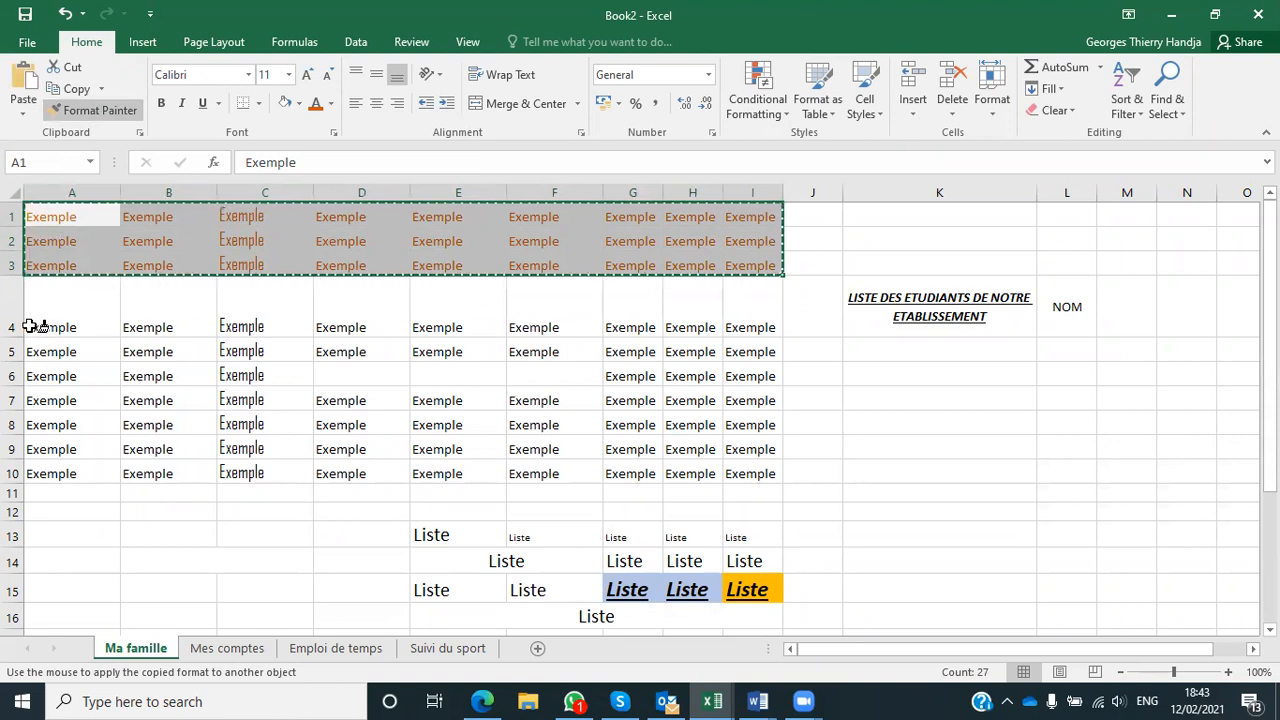
pyautogui.moveTo(35, 326)
pyautogui.mouseDown()
pyautogui.moveTo(130, 402)
pyautogui.moveTo(217, 397)
pyautogui.moveTo(283, 363)
pyautogui.moveTo(340, 354)
pyautogui.moveTo(350, 367)
pyautogui.moveTo(511, 386)
pyautogui.moveTo(770, 380)
pyautogui.mouseUp()
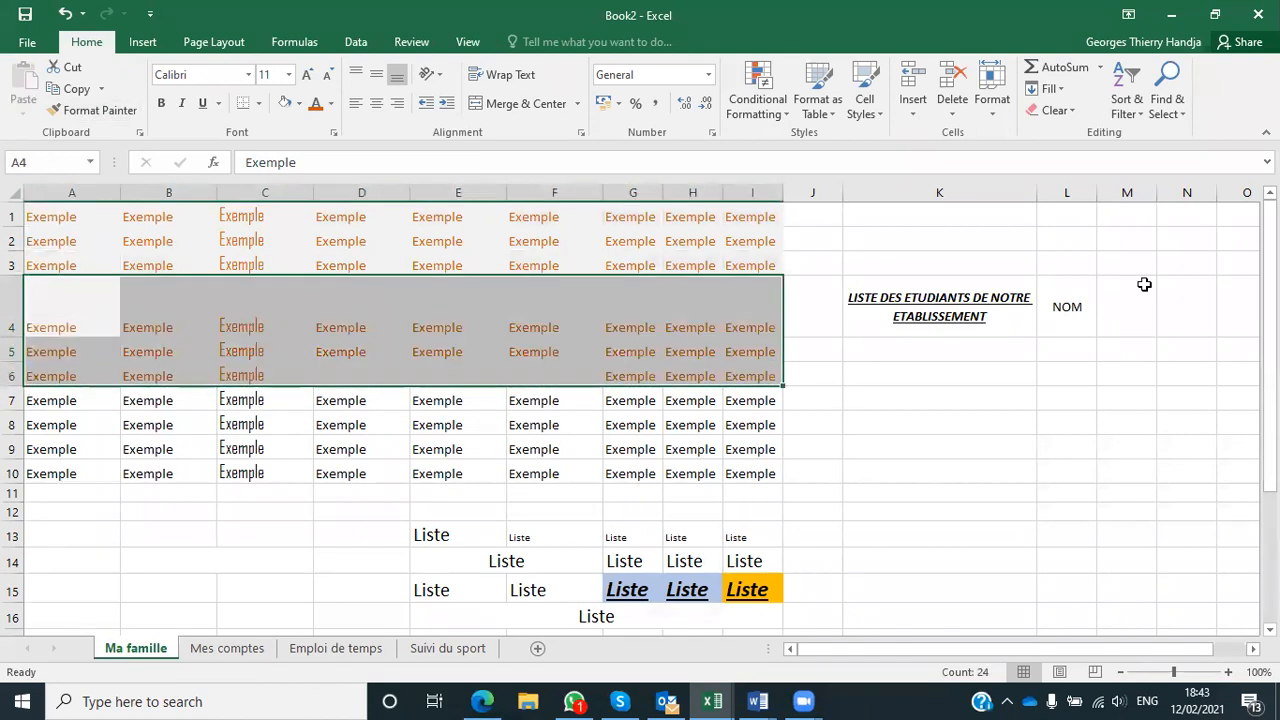
pyautogui.click(861, 471)
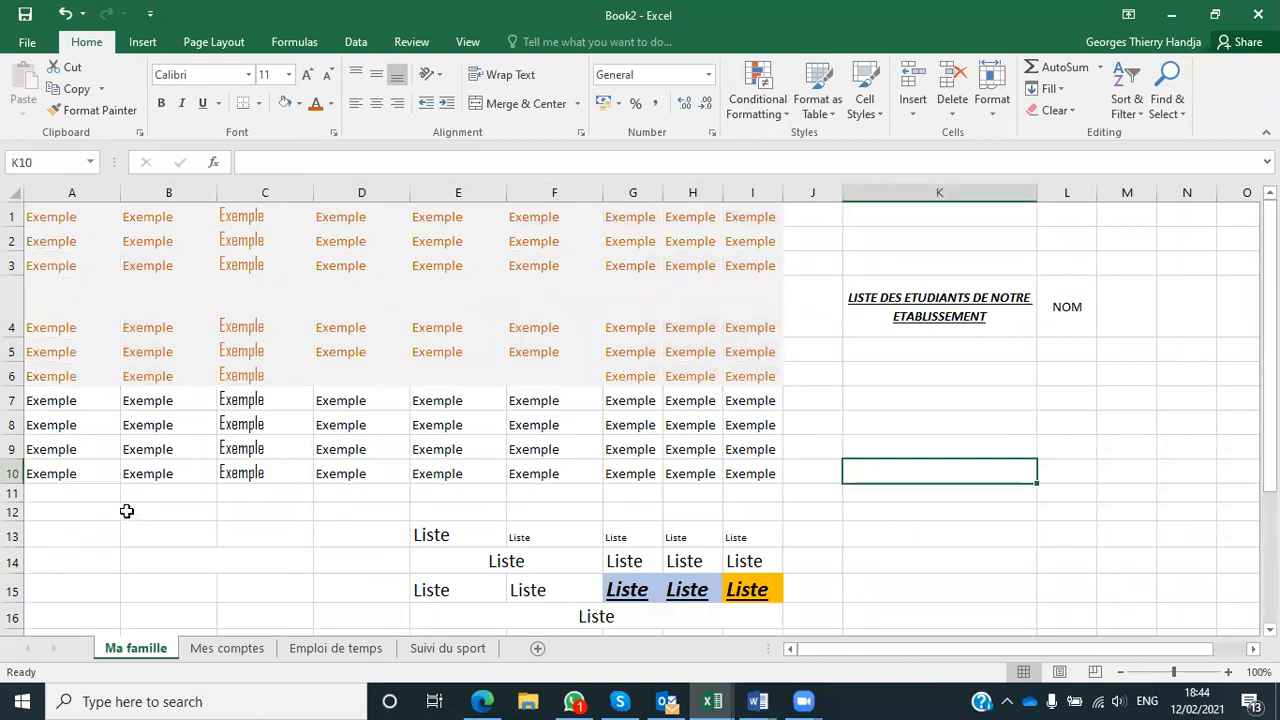
# Copy the formatting of the orange Exemple cells starting at A4 onto the Liste cells E13:I15 with Format Painter.
pyautogui.moveTo(368, 522); pyautogui.dragTo(752, 617)
pyautogui.click(690, 537)
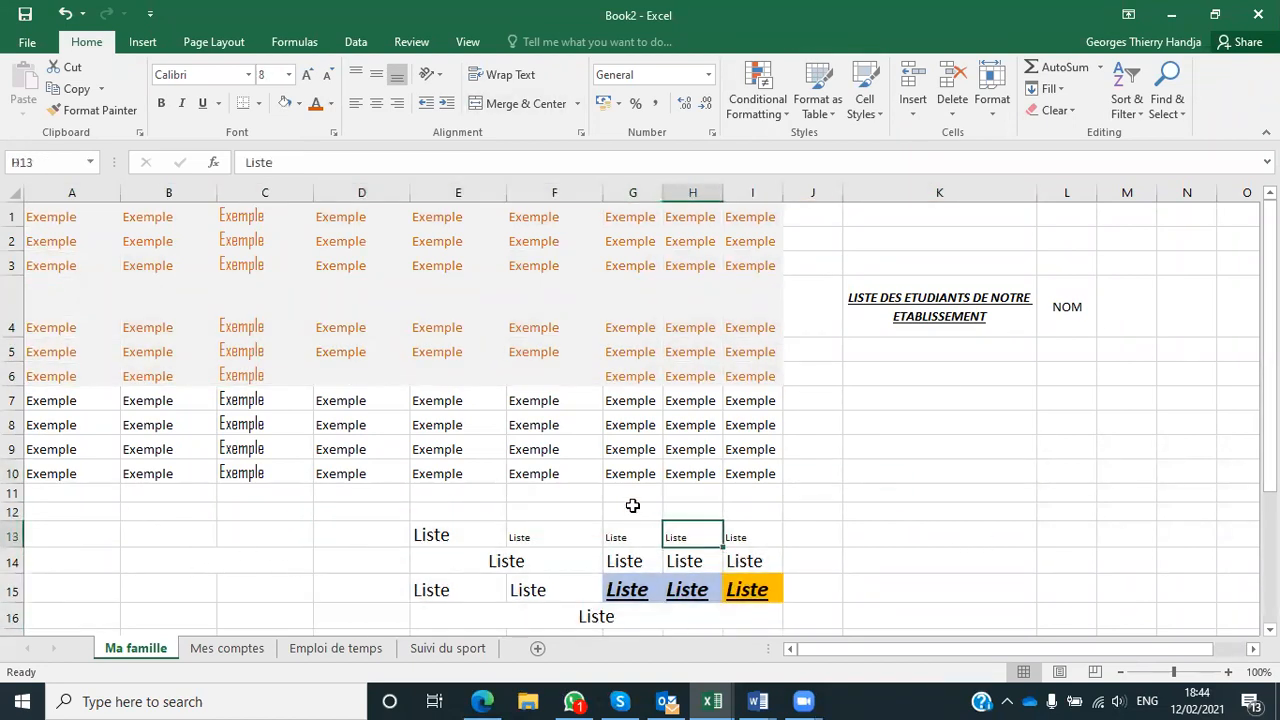
pyautogui.moveTo(60, 330)
pyautogui.mouseDown()
pyautogui.moveTo(366, 400)
pyautogui.moveTo(545, 355)
pyautogui.mouseUp()
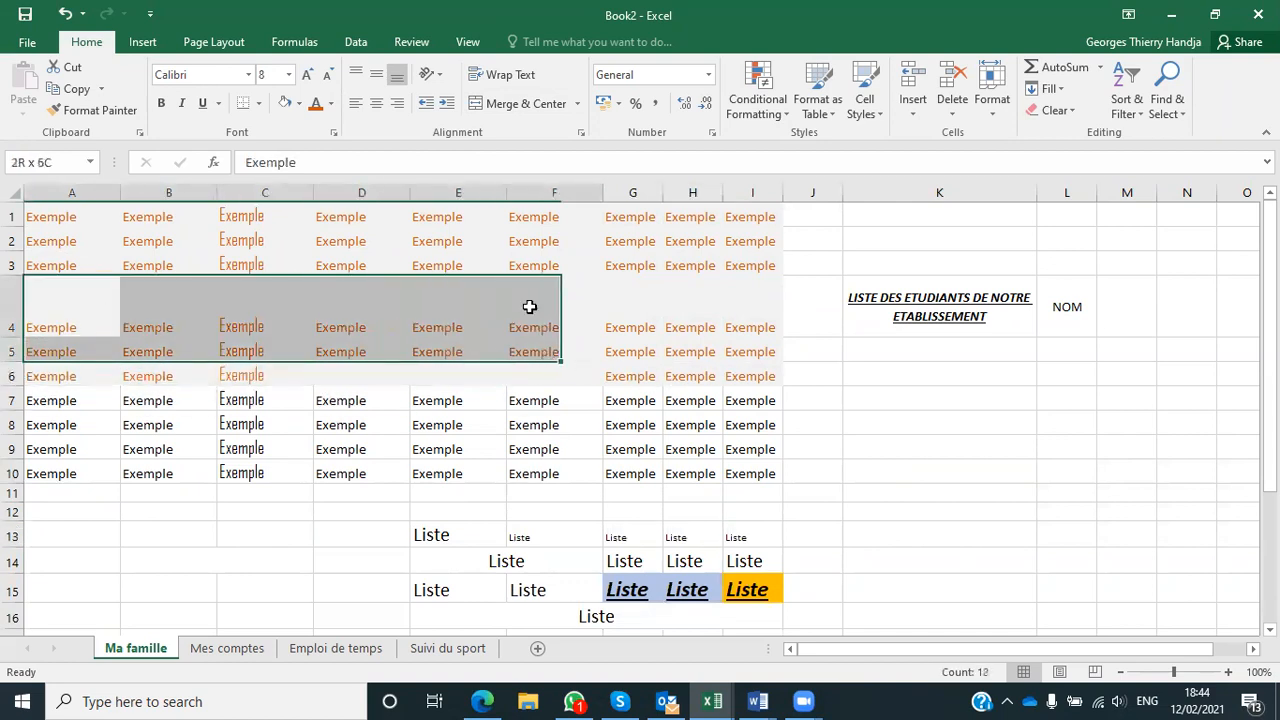
pyautogui.click(128, 112)
pyautogui.moveTo(604, 576)
pyautogui.mouseDown()
pyautogui.moveTo(737, 586)
pyautogui.moveTo(737, 600)
pyautogui.mouseUp()
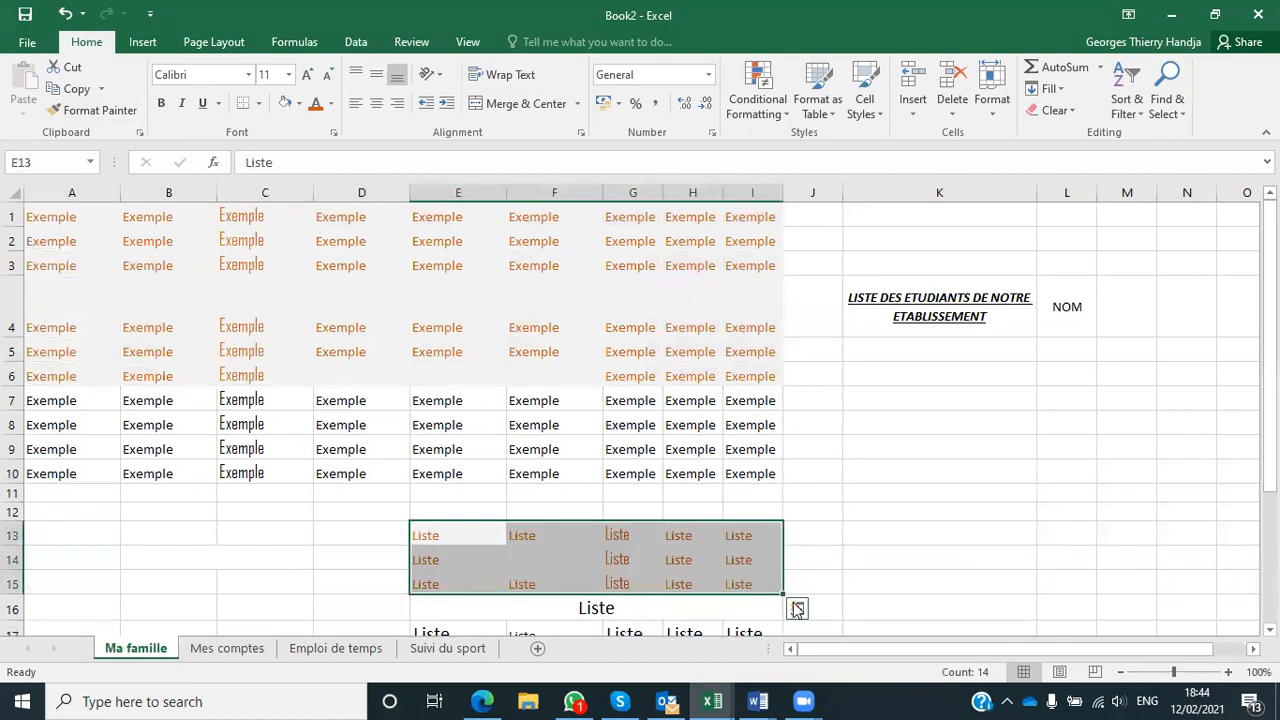
pyautogui.click(966, 607)
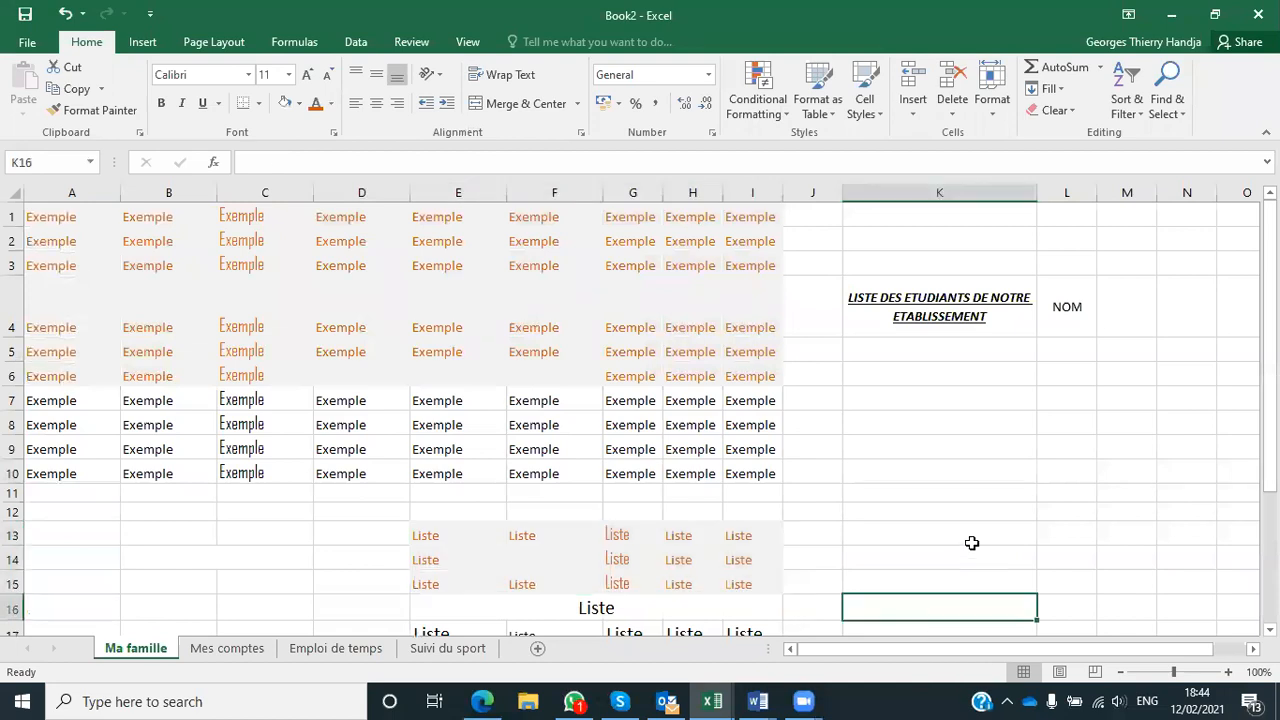
# Switch to the excel-pratique.com lesson in the browser and read the wrapped-text result, the Format de cellule note and the start of the line break section.
pyautogui.scroll(-2, 971, 543)
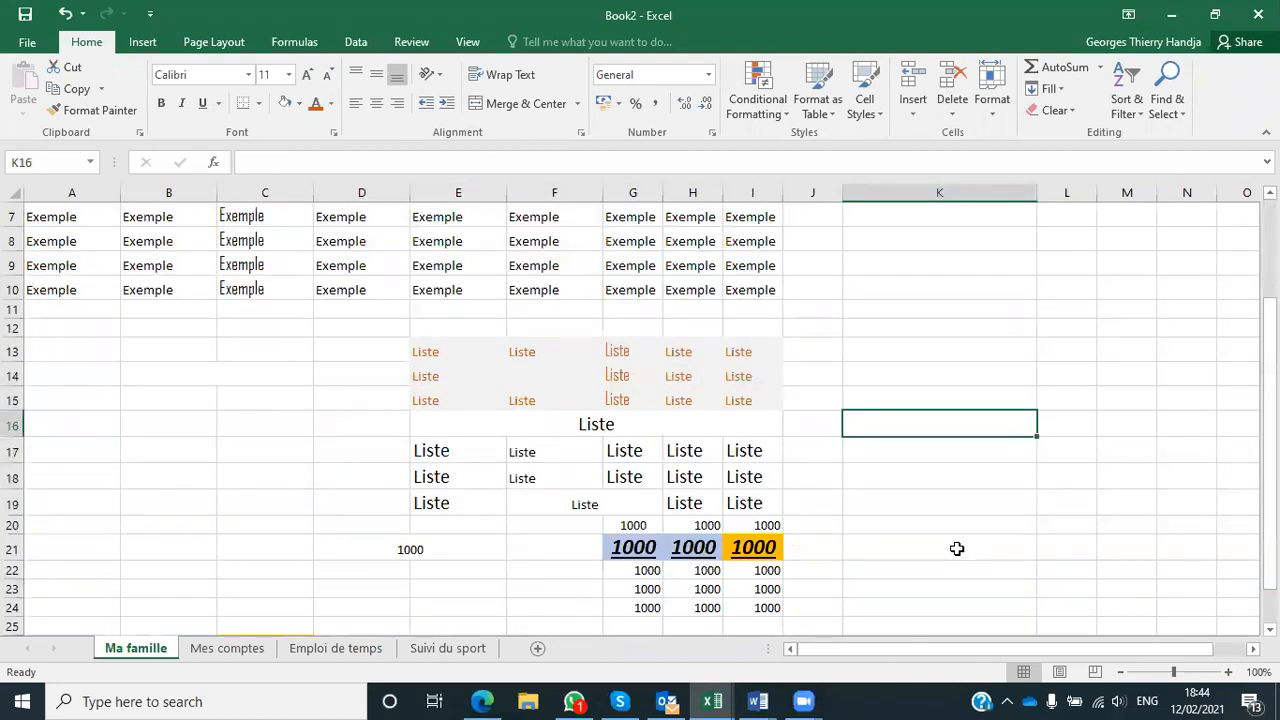
pyautogui.click(483, 700)
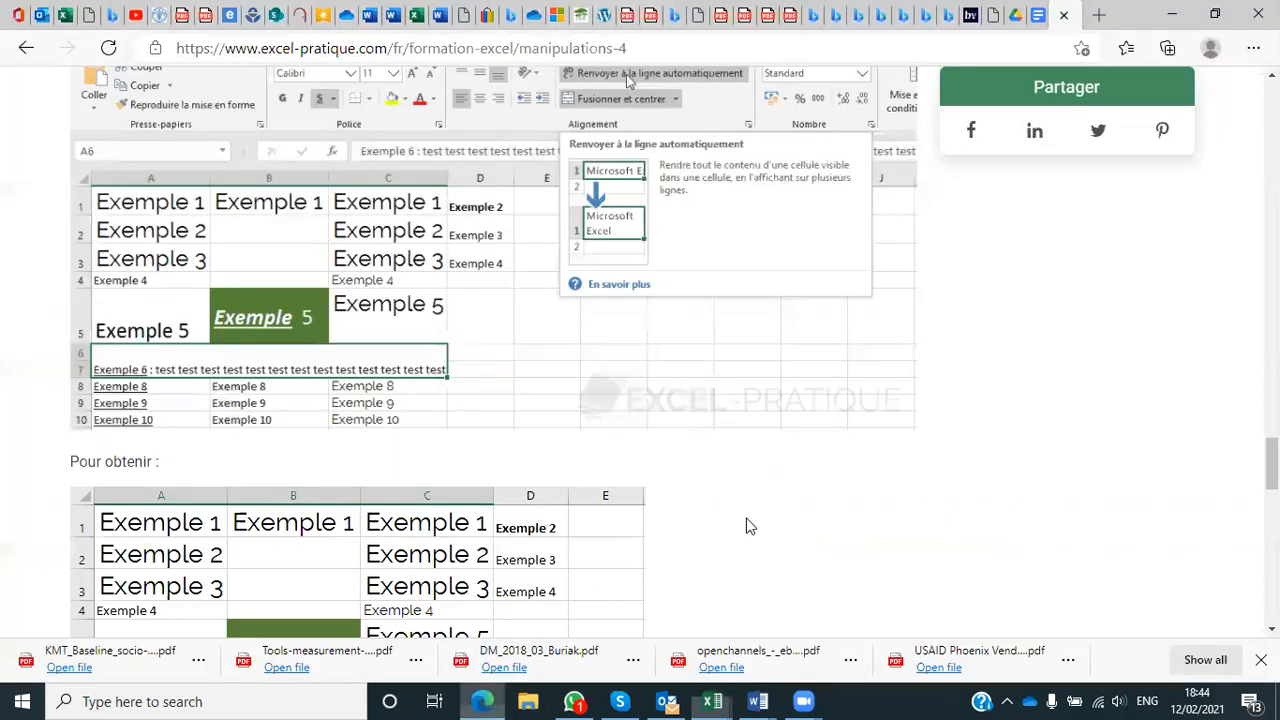
pyautogui.scroll(-5, 750, 526)
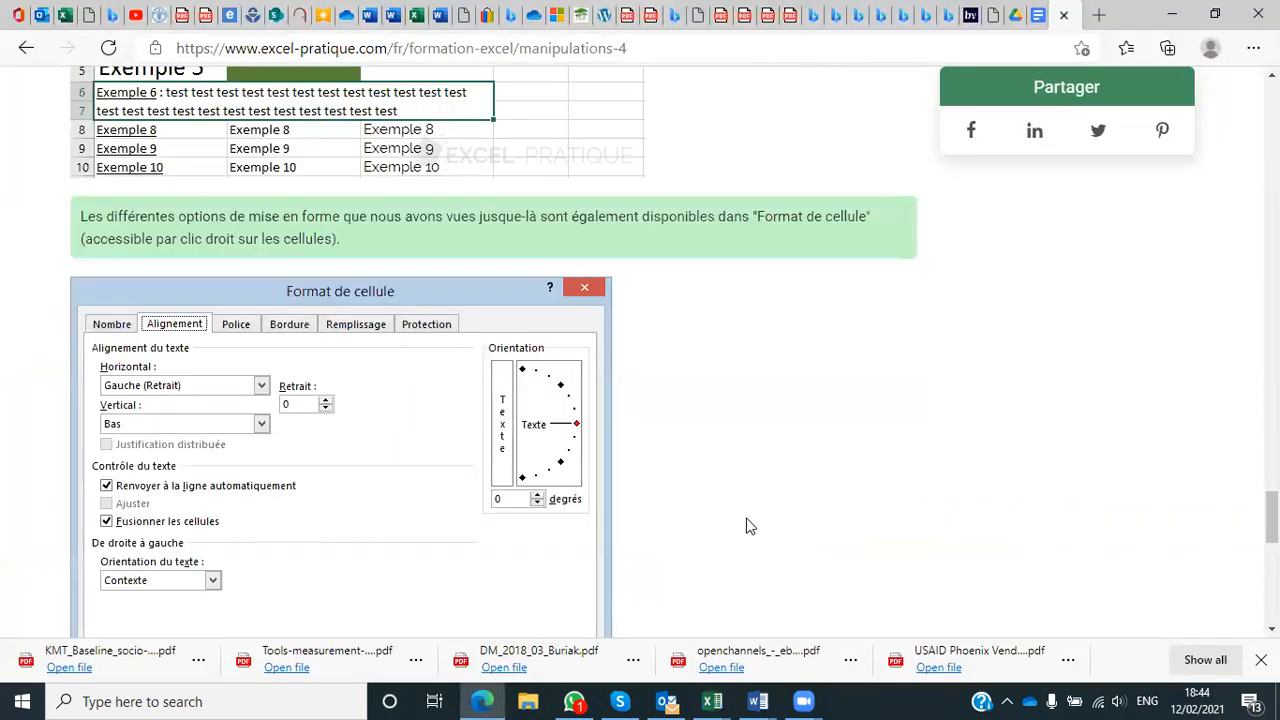
pyautogui.scroll(2, 750, 526)
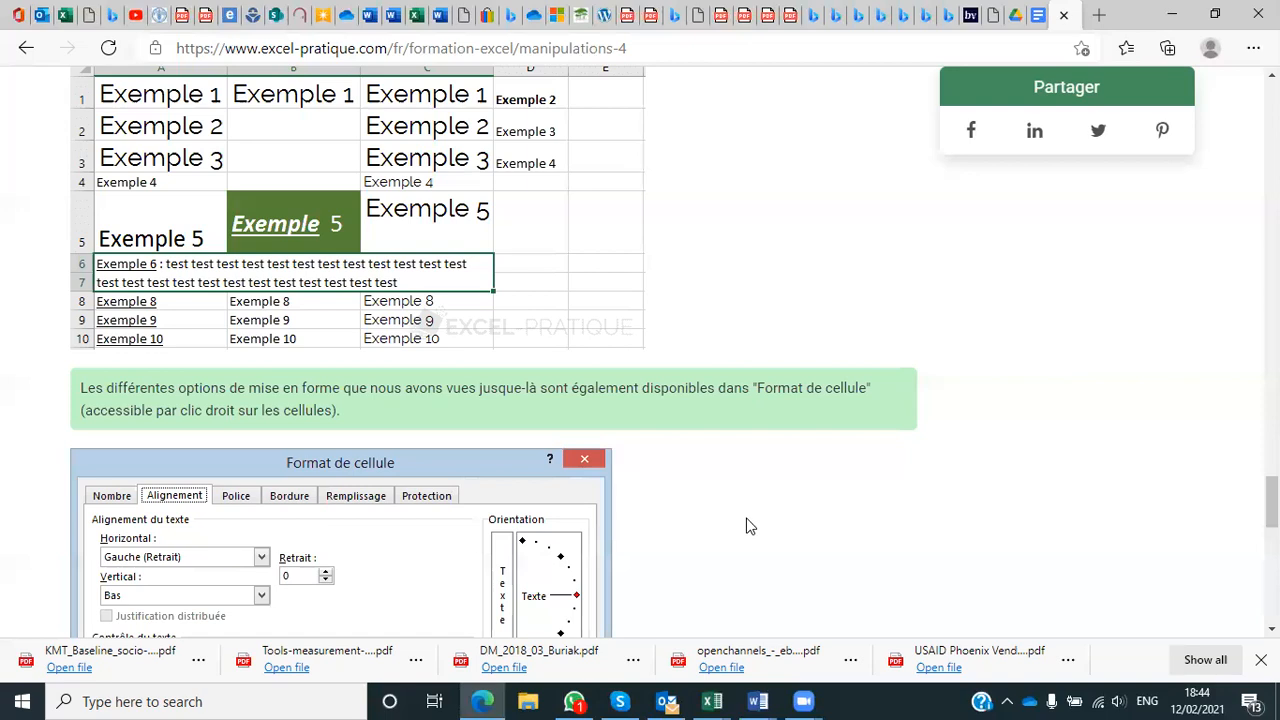
pyautogui.scroll(1, 750, 526)
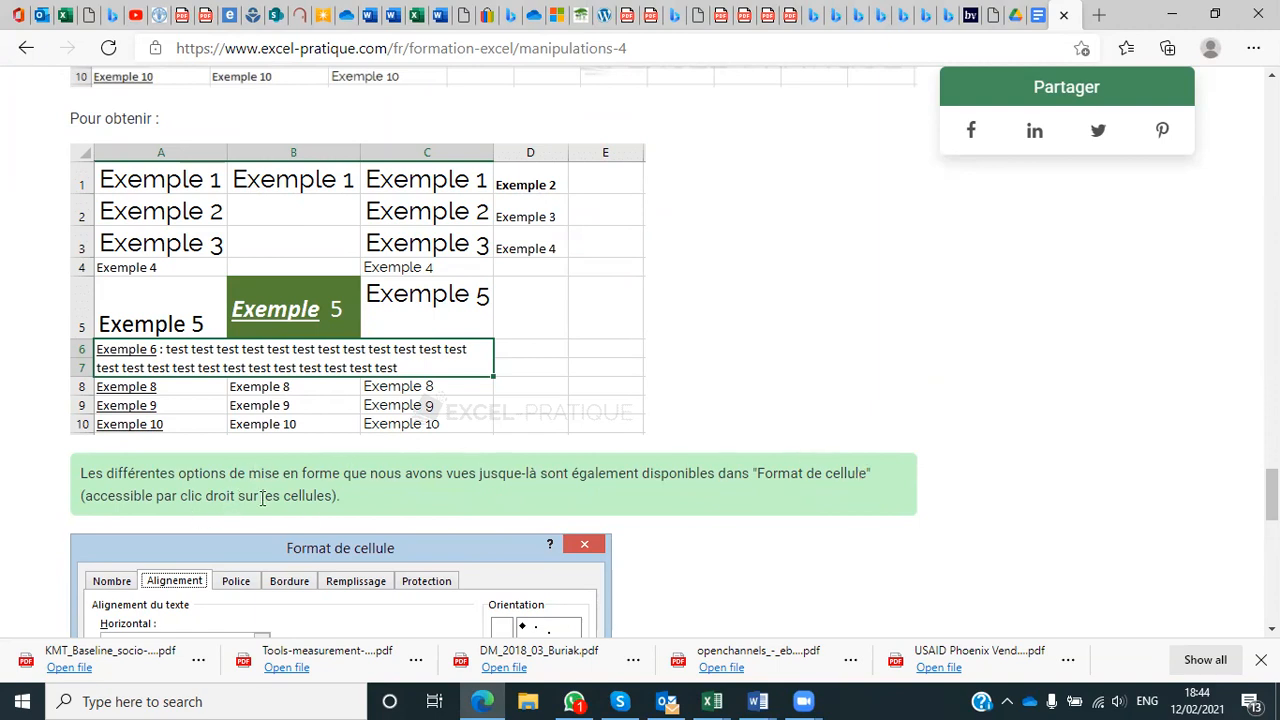
pyautogui.scroll(-2, 330, 510)
pyautogui.scroll(-2, 347, 499)
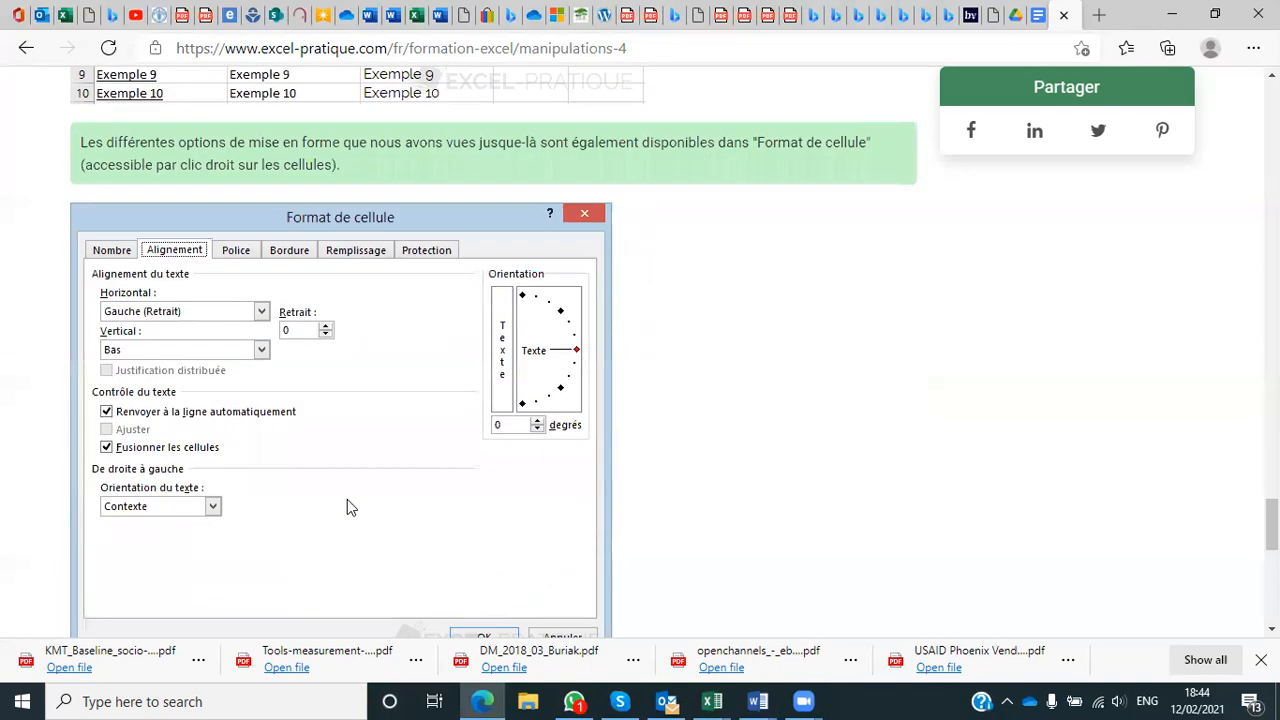
pyautogui.scroll(-3, 358, 491)
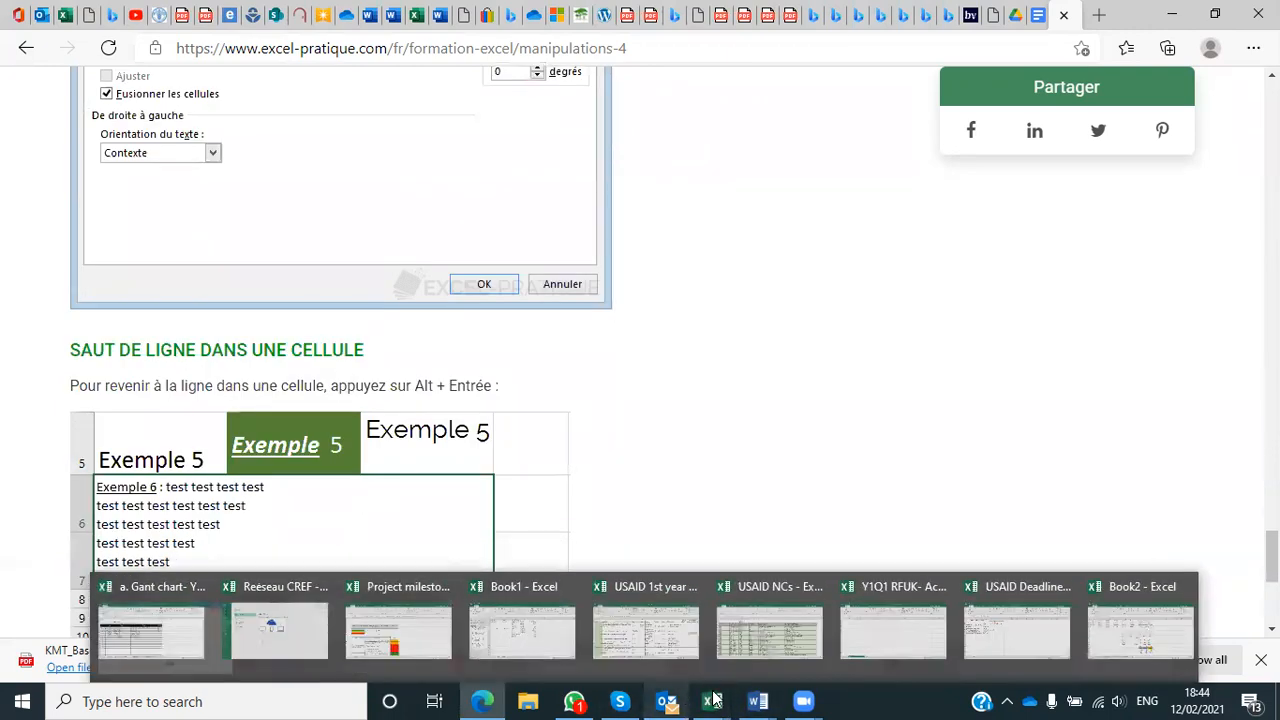
# Return to Book2 in Excel, open Format Cells for the Exemple cells F7:I10 and review the alignment and font settings.
pyautogui.click(1203, 660)
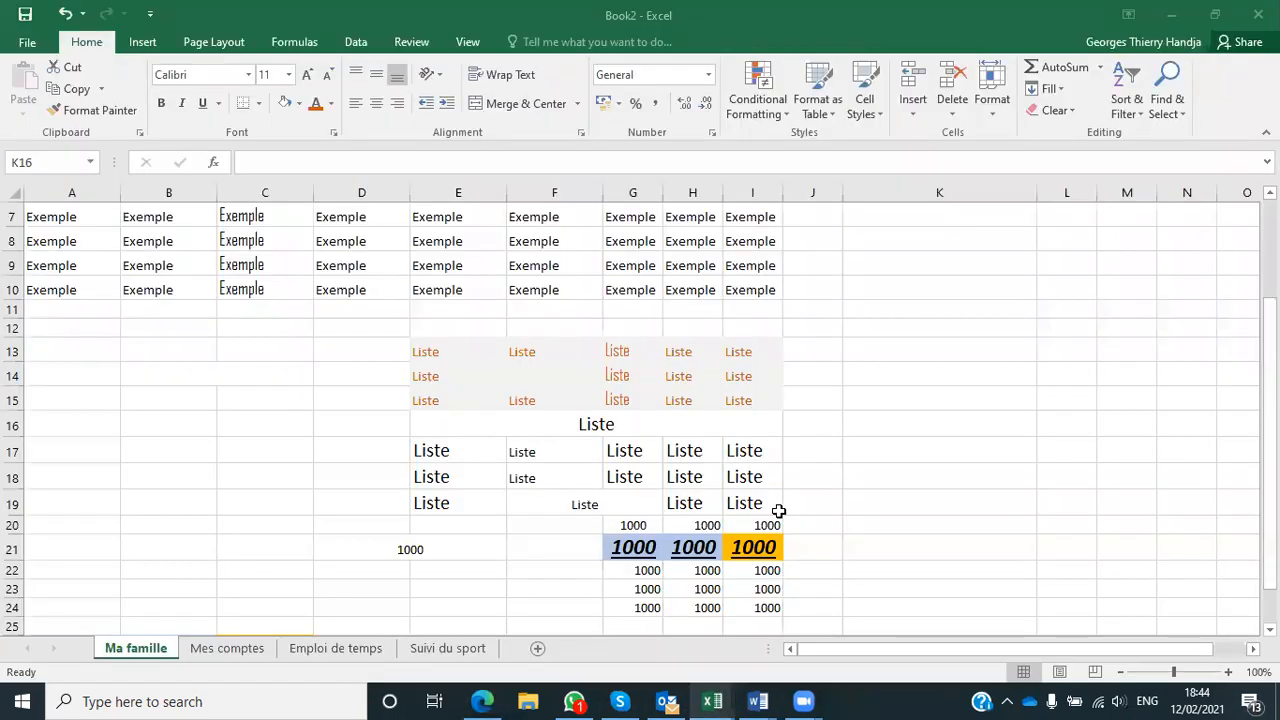
pyautogui.scroll(2, 777, 511)
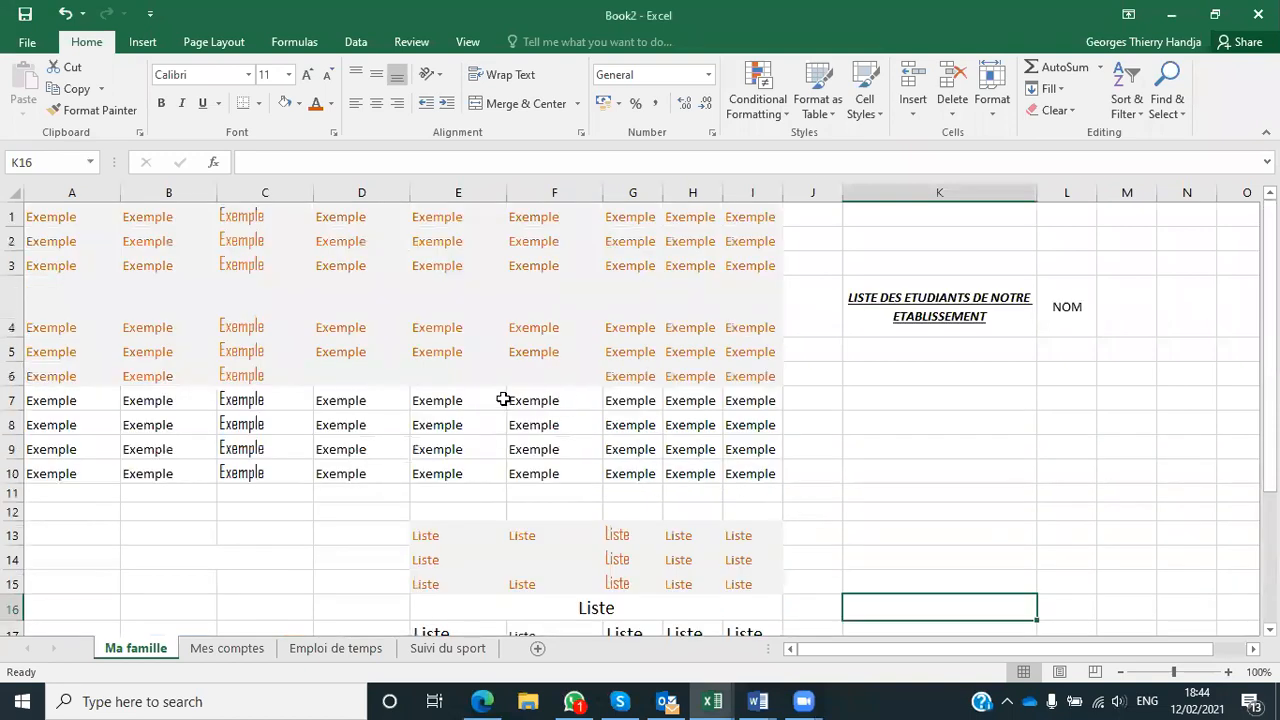
pyautogui.moveTo(518, 400); pyautogui.dragTo(763, 470)
pyautogui.rightClick(743, 442)
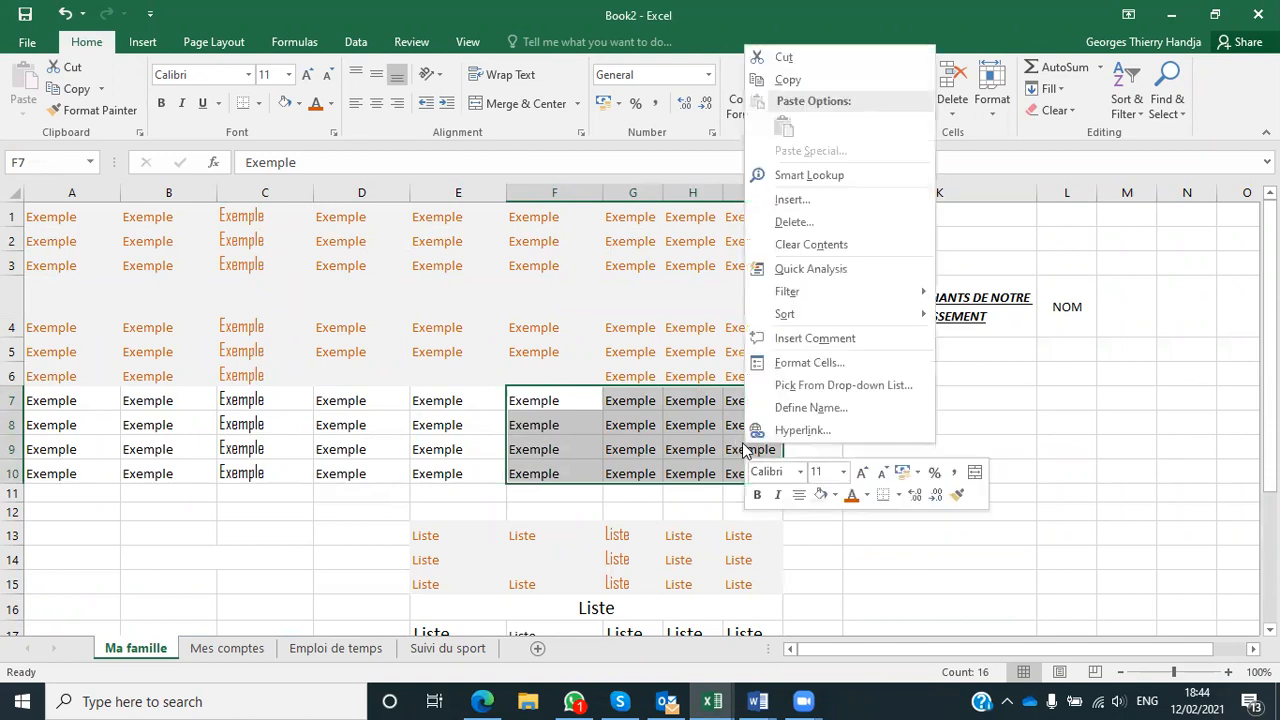
pyautogui.click(811, 364)
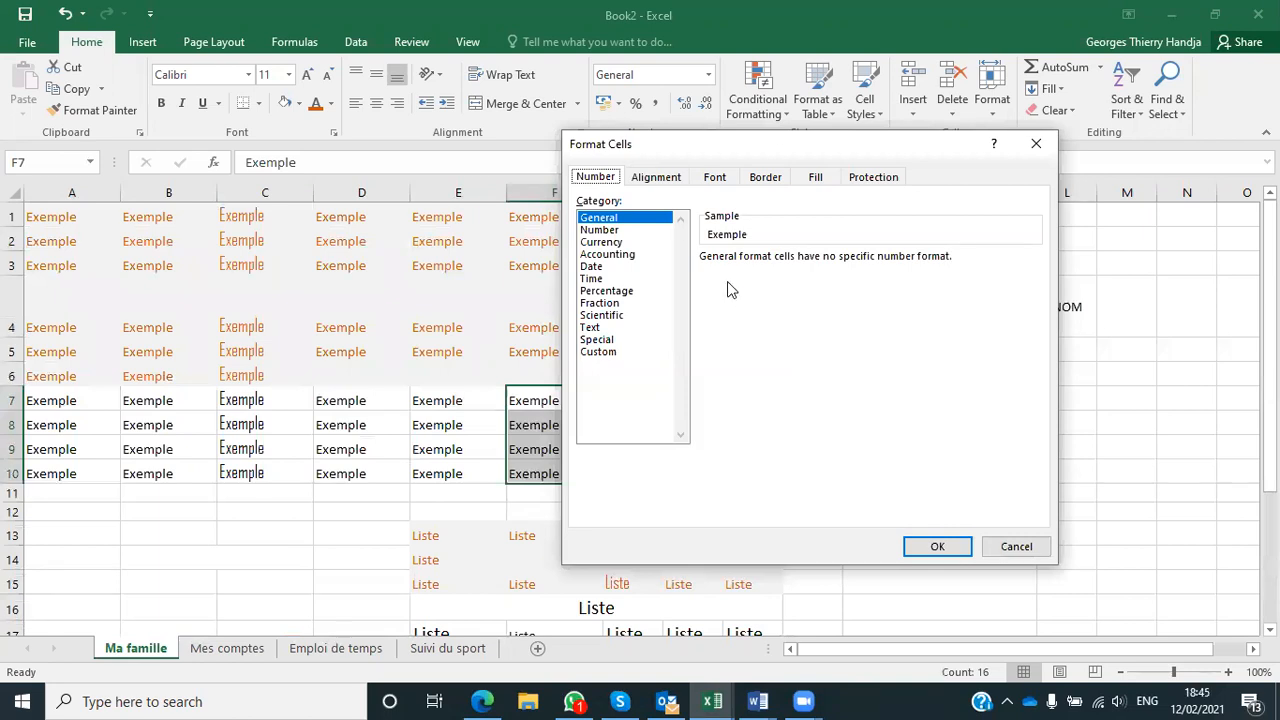
pyautogui.click(640, 179)
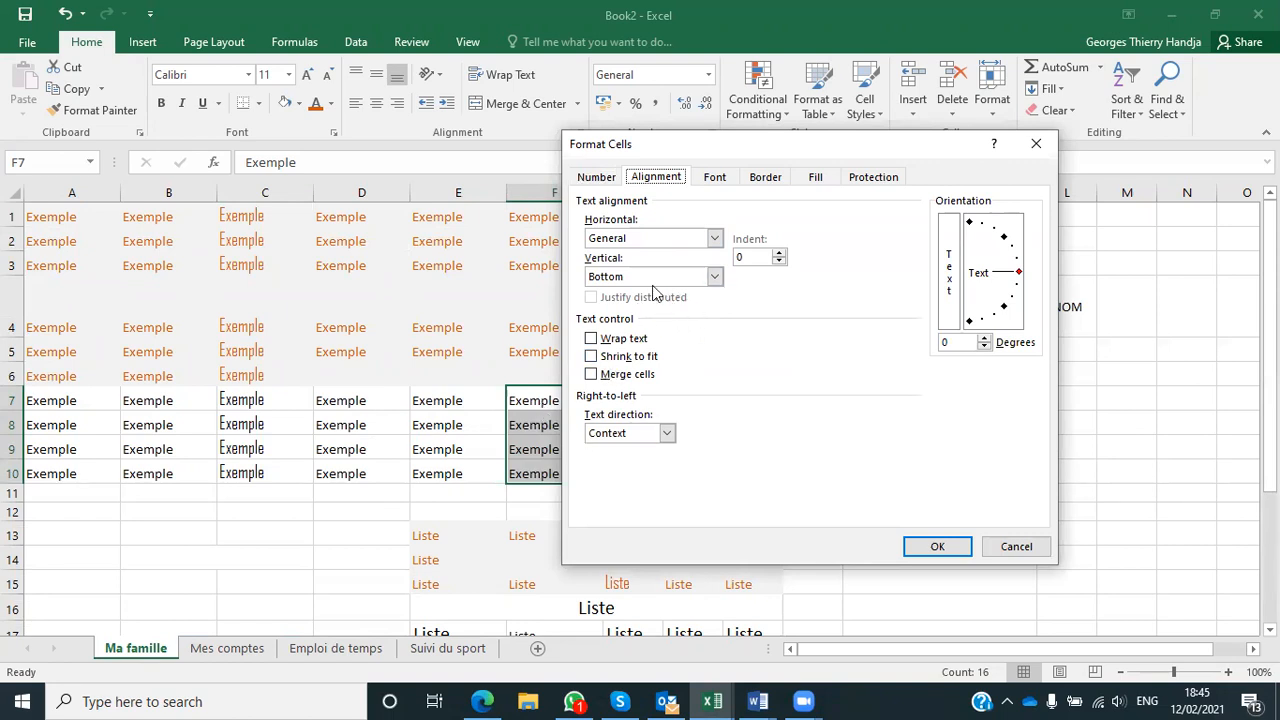
pyautogui.click(718, 180)
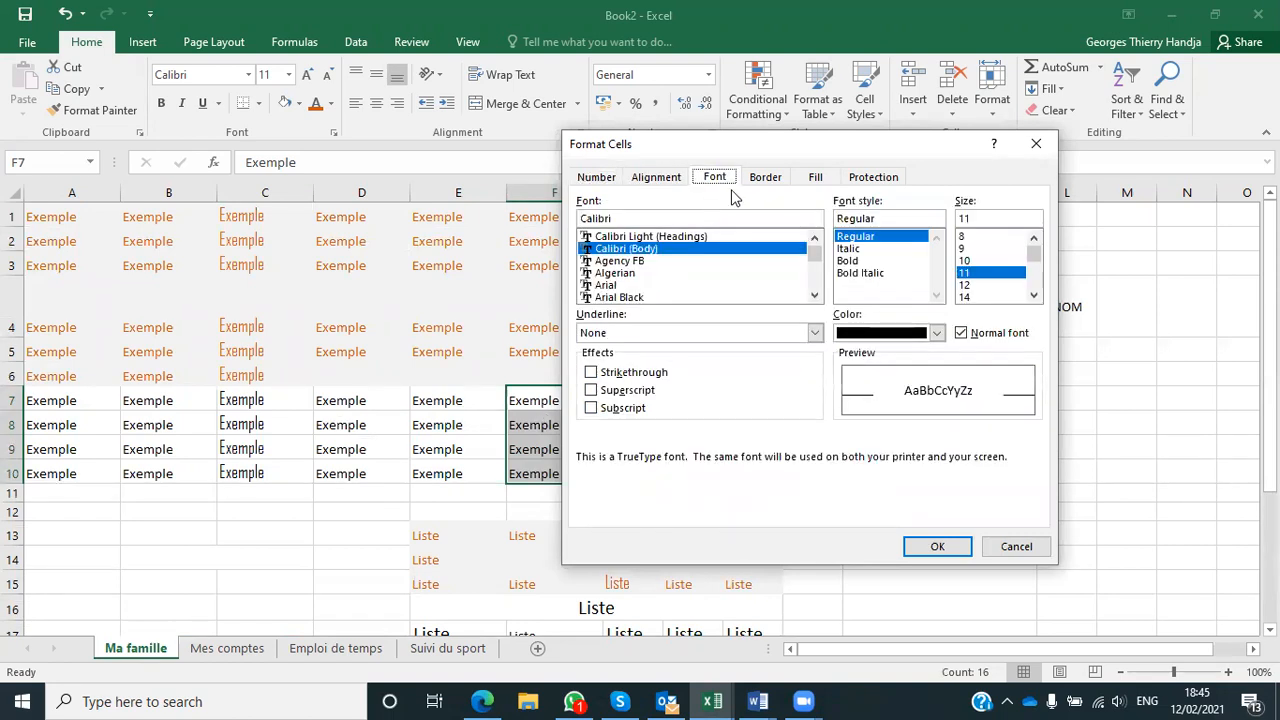
# Set a thin dash-dot-dot border line around the outer edges of the Exemple cells F7:I10.
pyautogui.click(768, 182)
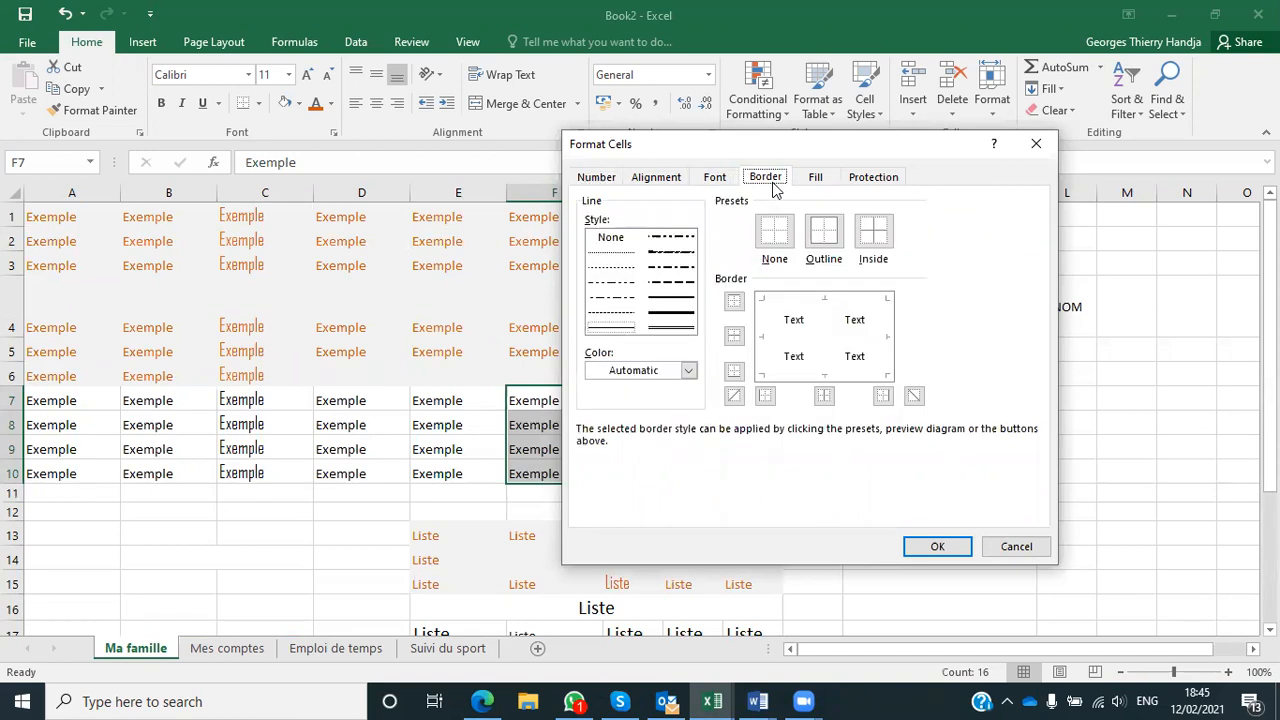
pyautogui.click(624, 287)
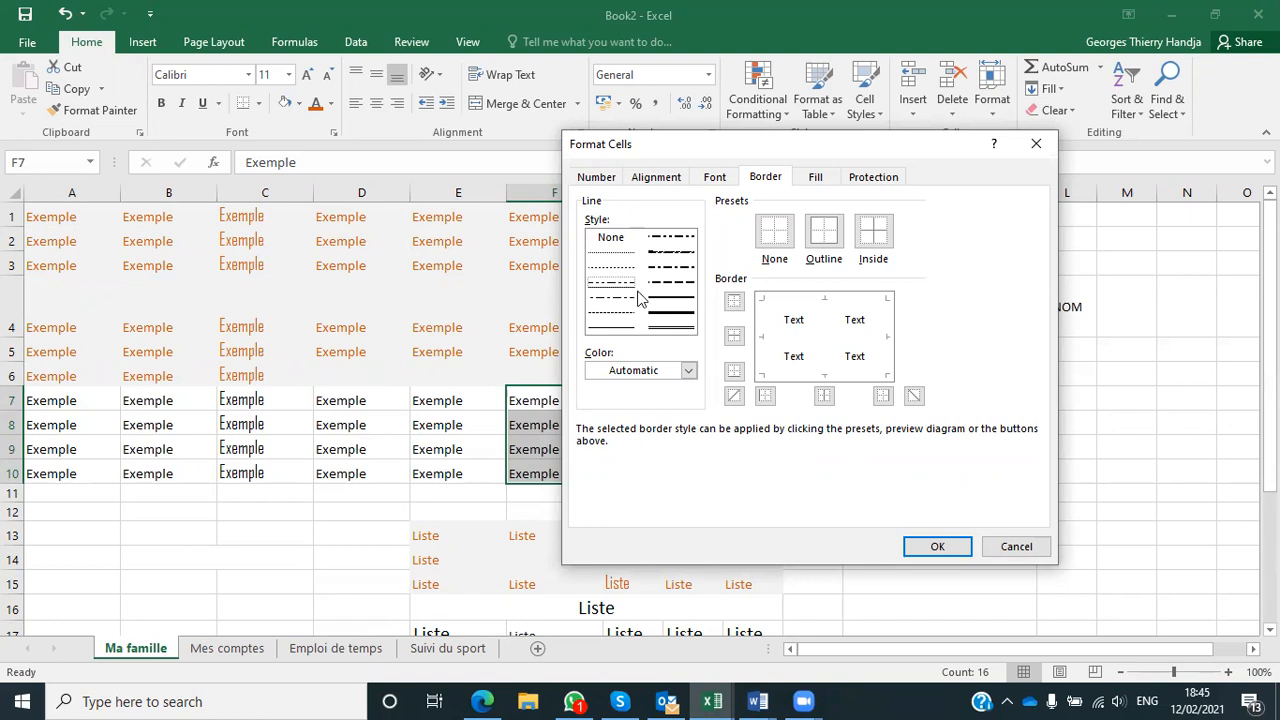
pyautogui.click(784, 303)
pyautogui.click(766, 350)
pyautogui.click(886, 355)
pyautogui.click(836, 375)
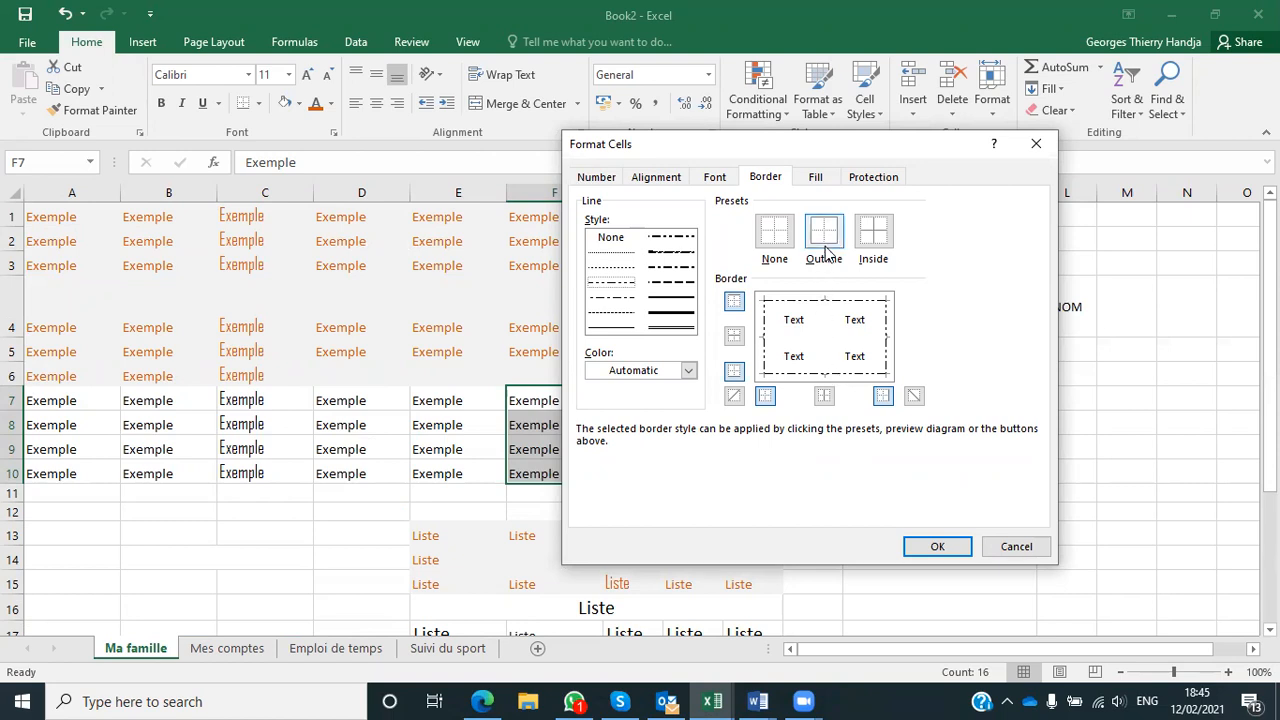
# Add inner vertical and horizontal borders in the same line style, keep the left edge, and apply the borders to F7:I10.
pyautogui.click(818, 340)
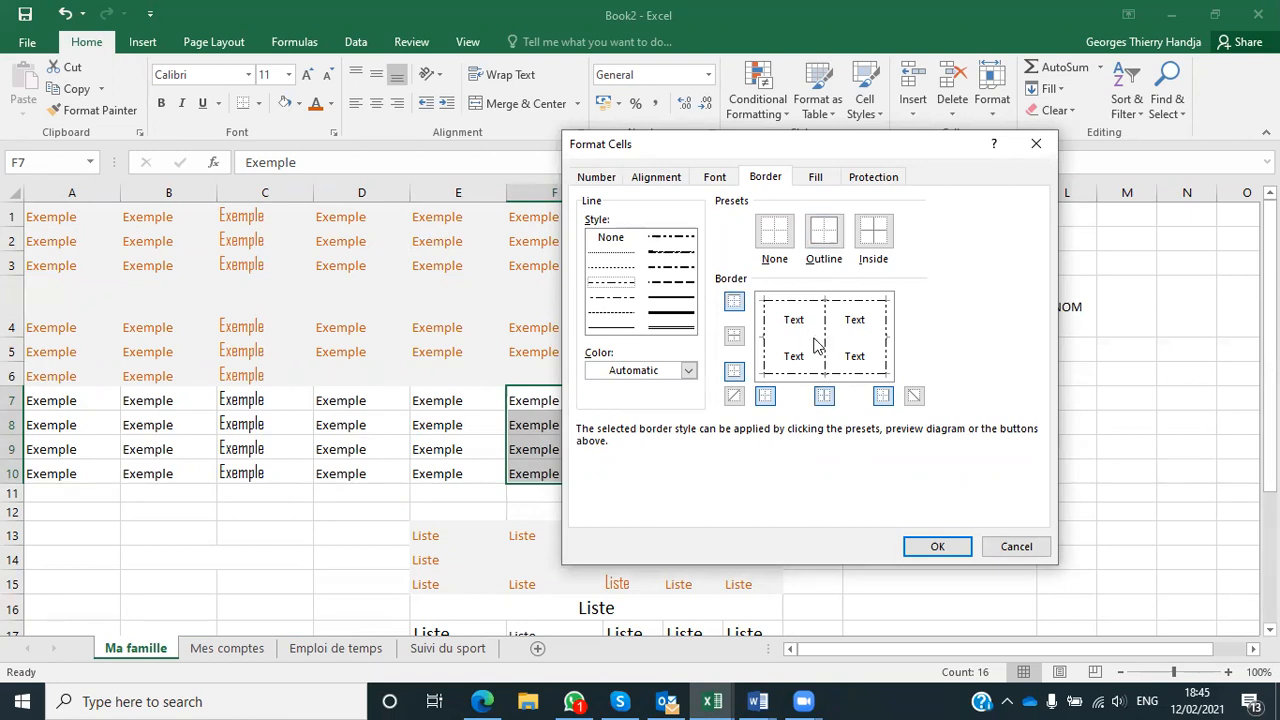
pyautogui.click(772, 345)
pyautogui.click(796, 338)
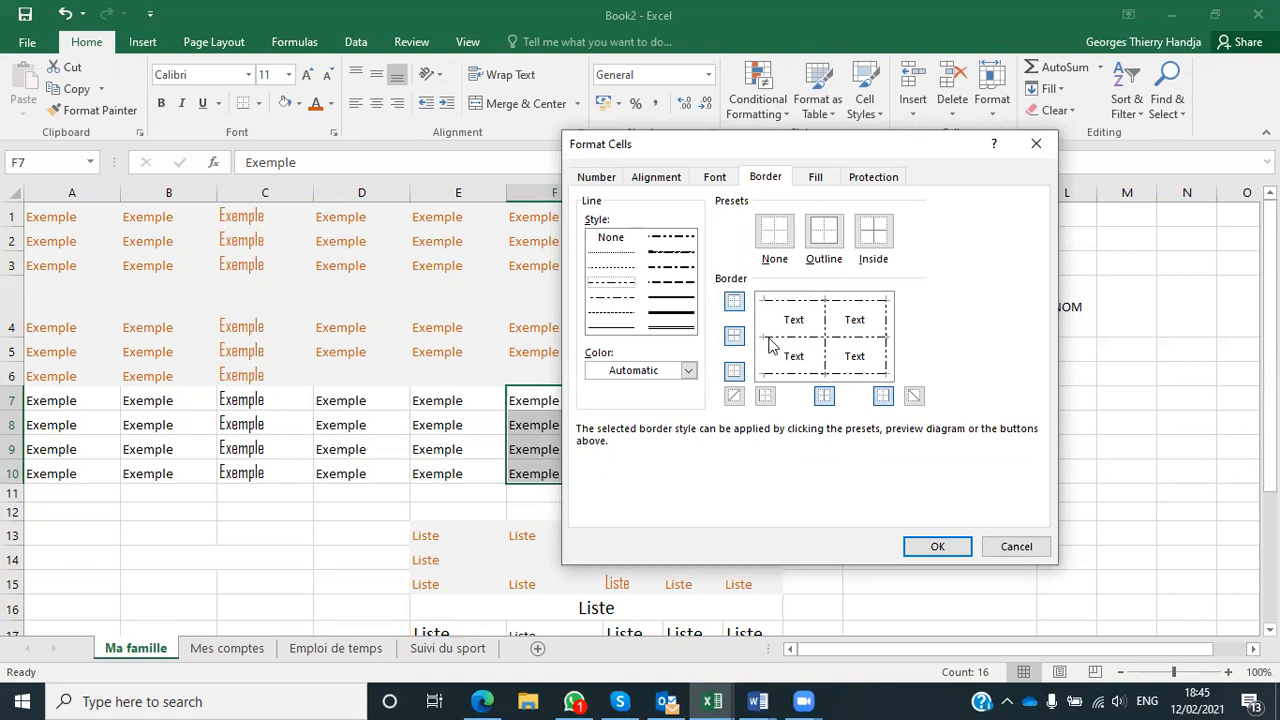
pyautogui.click(765, 396)
pyautogui.click(937, 543)
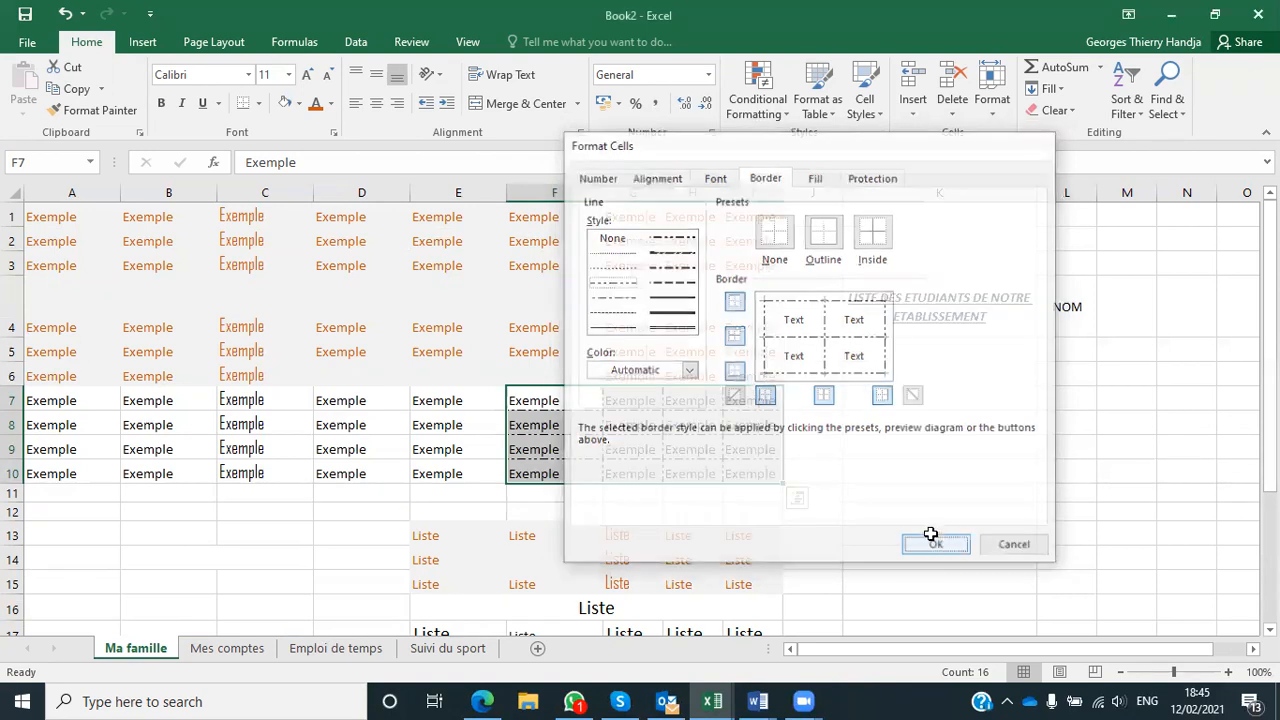
pyautogui.click(732, 432)
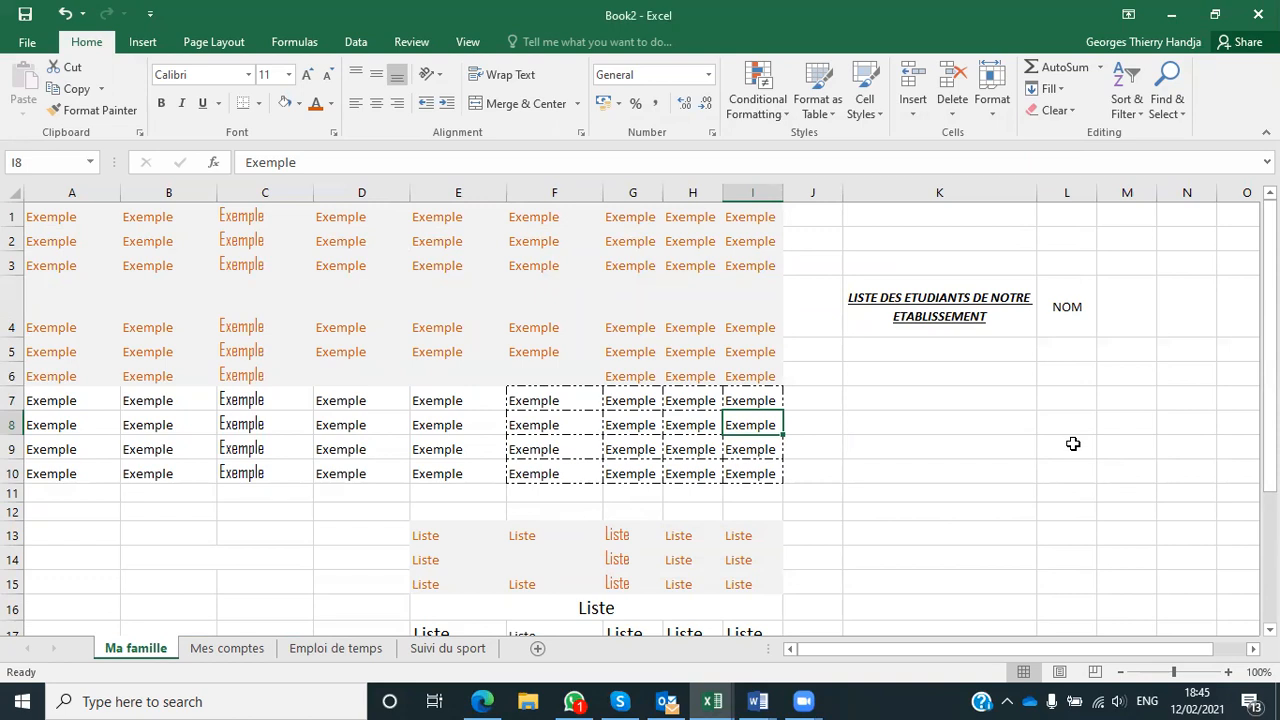
# Switch to the browser, review the cell line break section, and read the row insertion section of the next lesson, Manipulations de base (5/5).
pyautogui.click(484, 701)
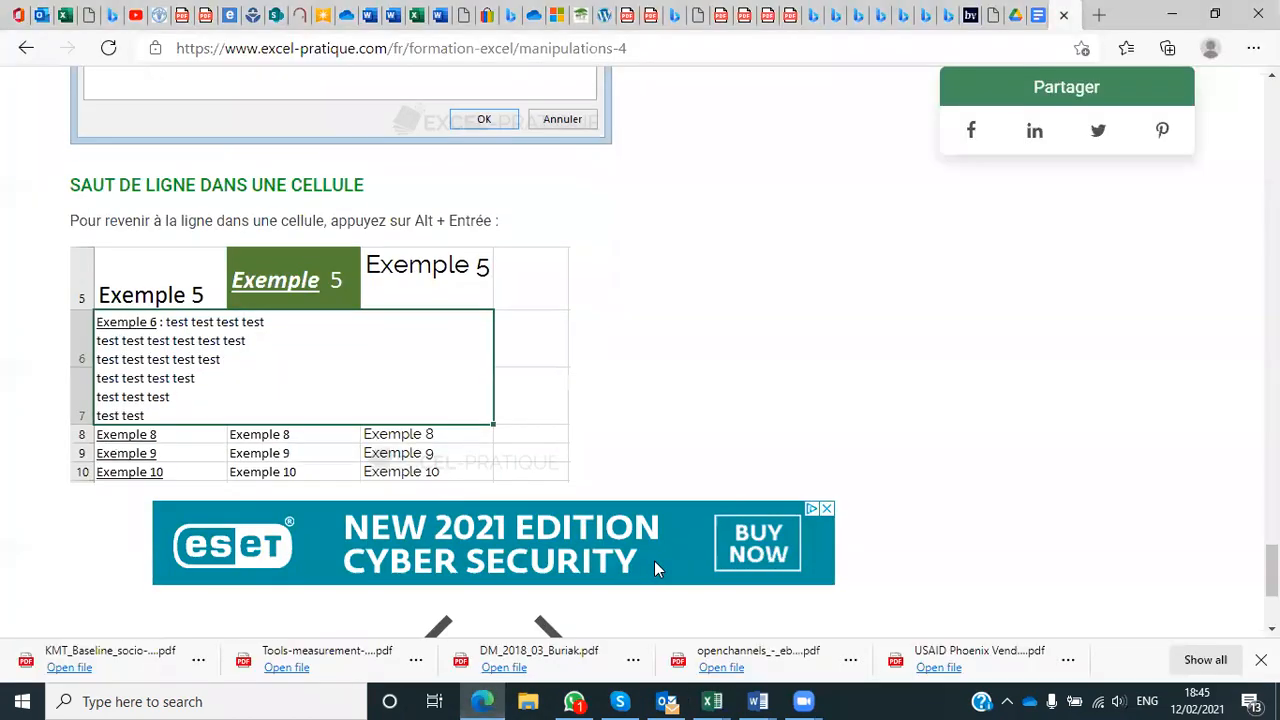
pyautogui.scroll(-1, 656, 567)
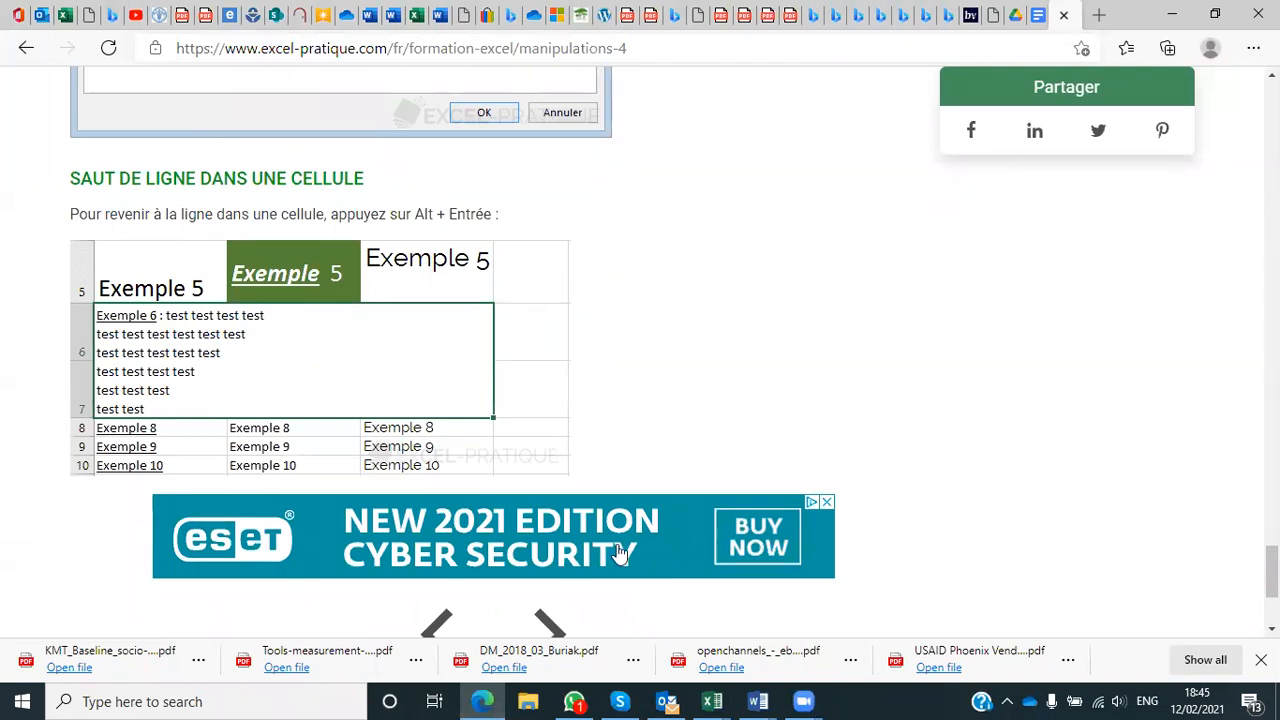
pyautogui.scroll(-3, 630, 488)
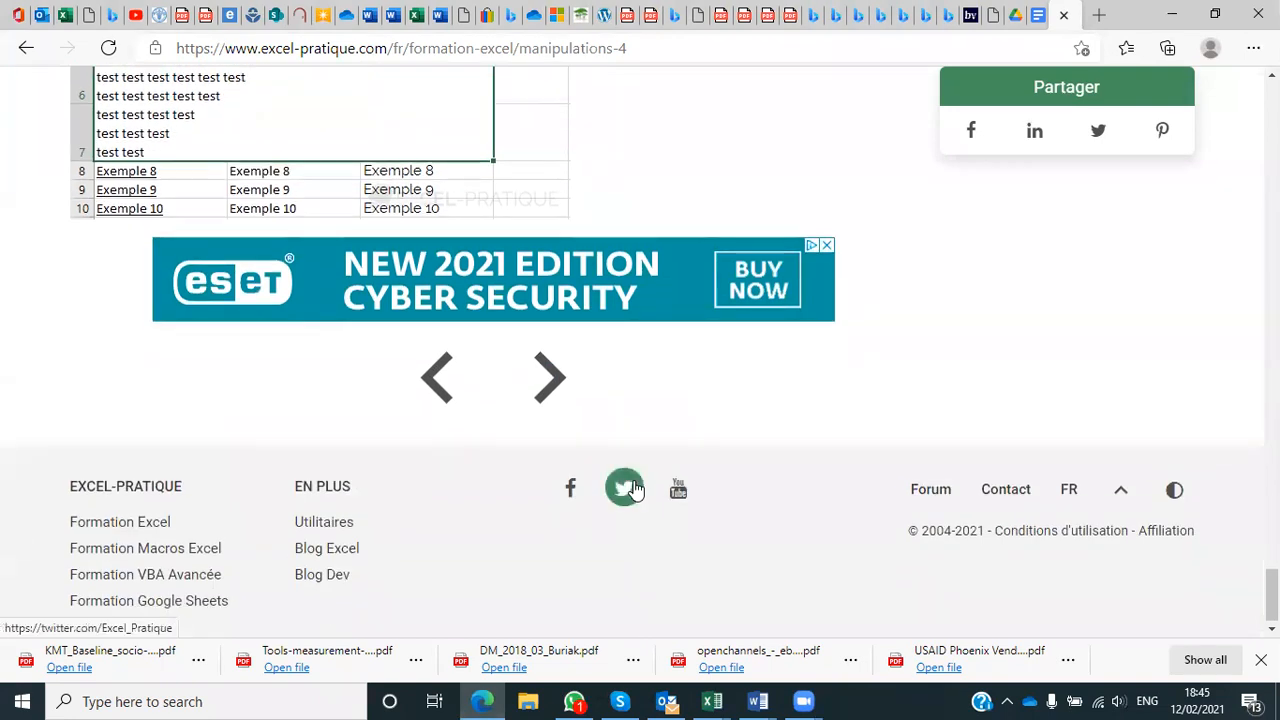
pyautogui.click(543, 393)
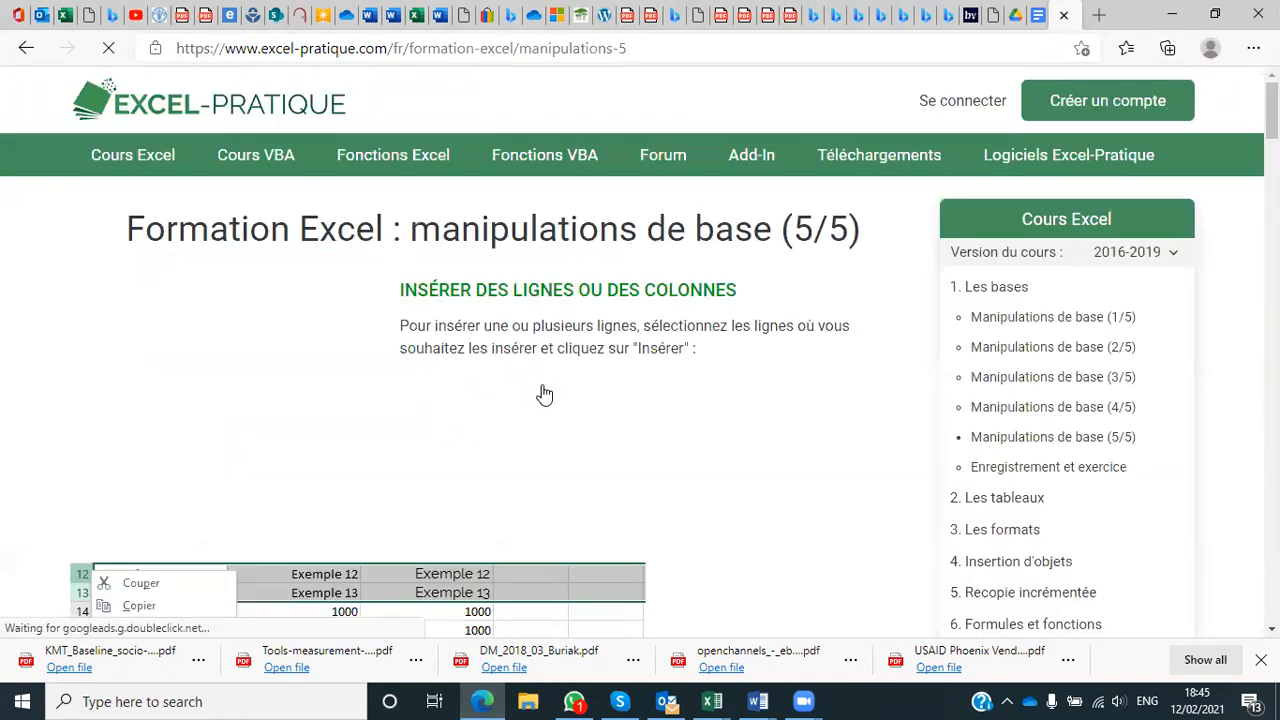
pyautogui.scroll(-4, 543, 393)
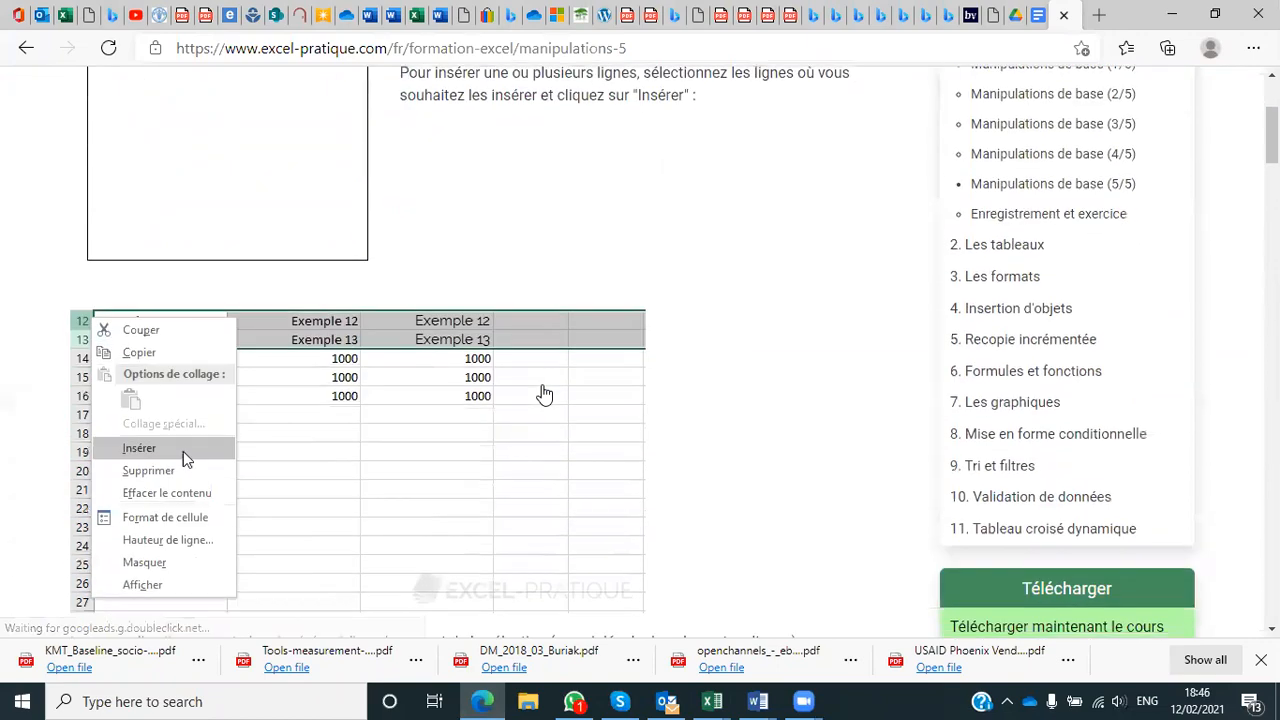
pyautogui.scroll(-3, 543, 393)
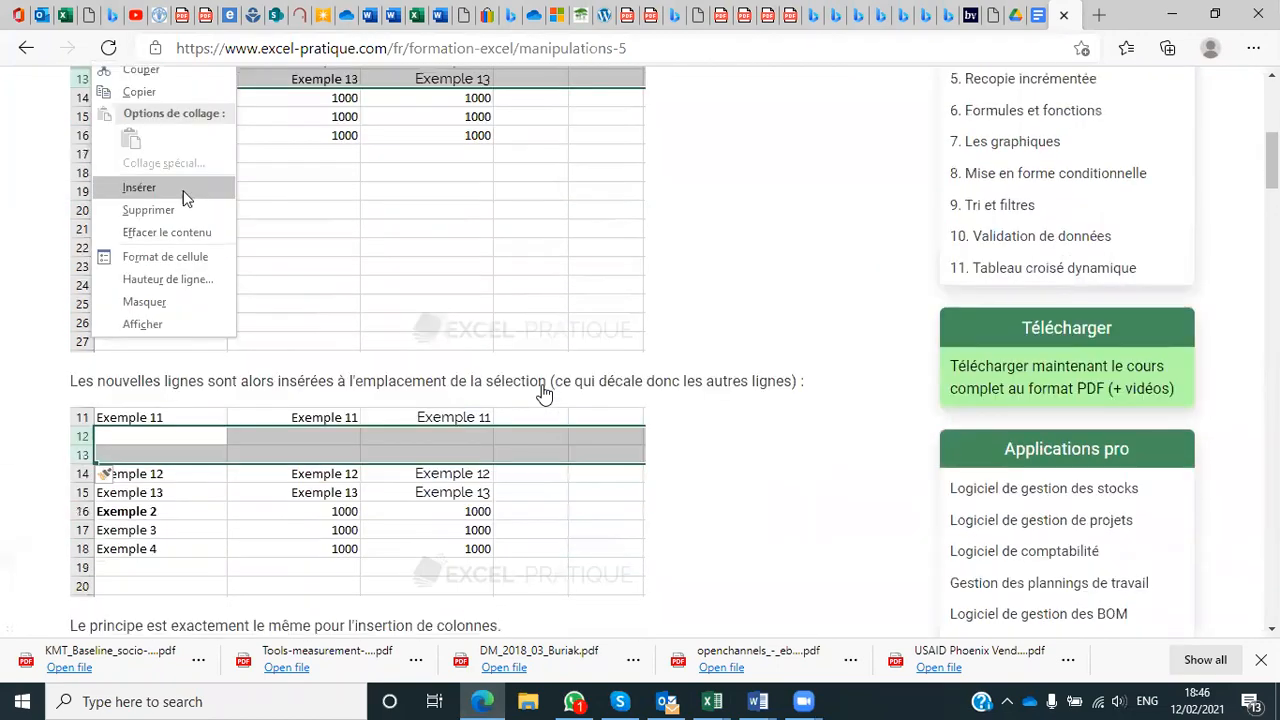
# Return to Book2 in Excel and insert two blank rows above row 4 of the Ma famille sheet.
pyautogui.click(711, 701)
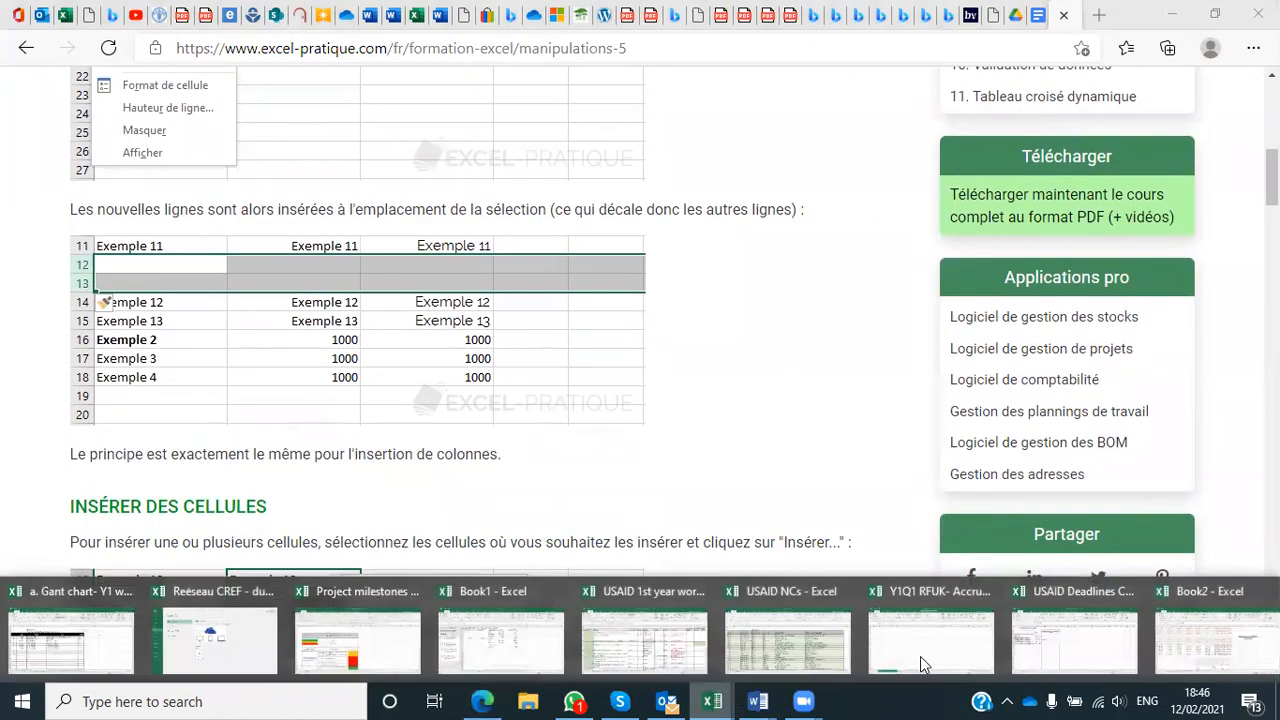
pyautogui.click(1234, 646)
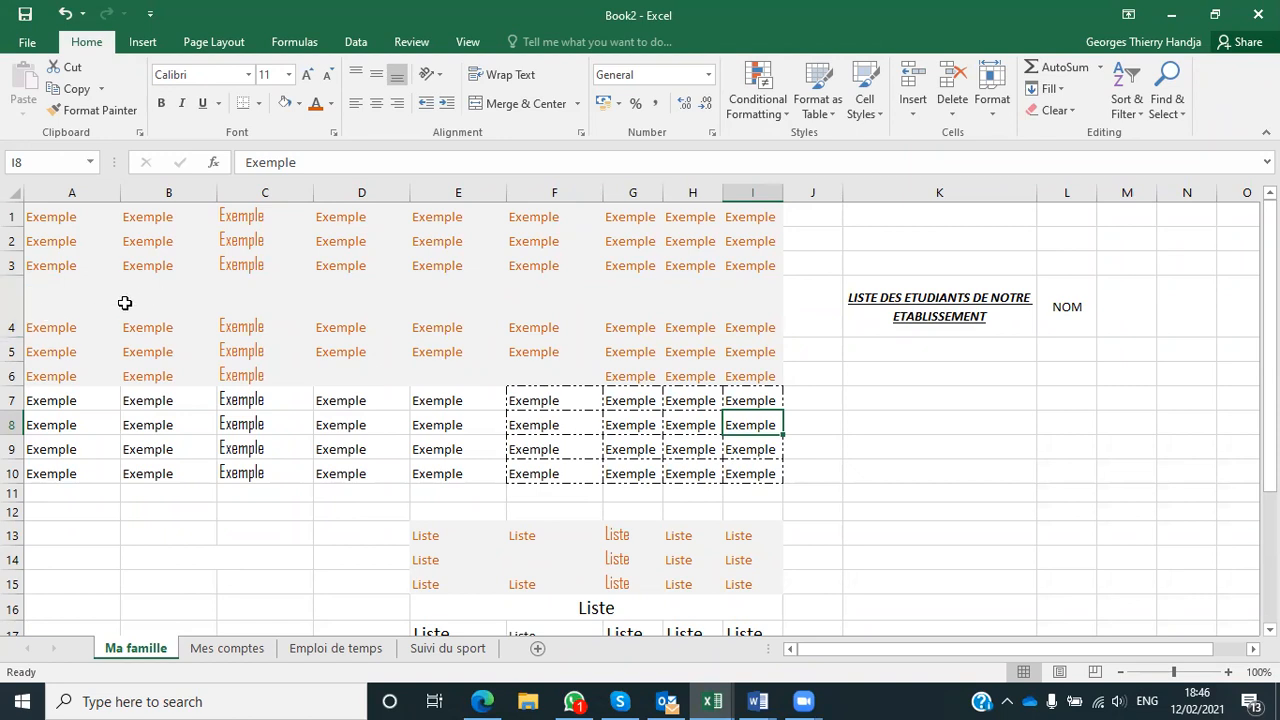
pyautogui.rightClick(15, 297)
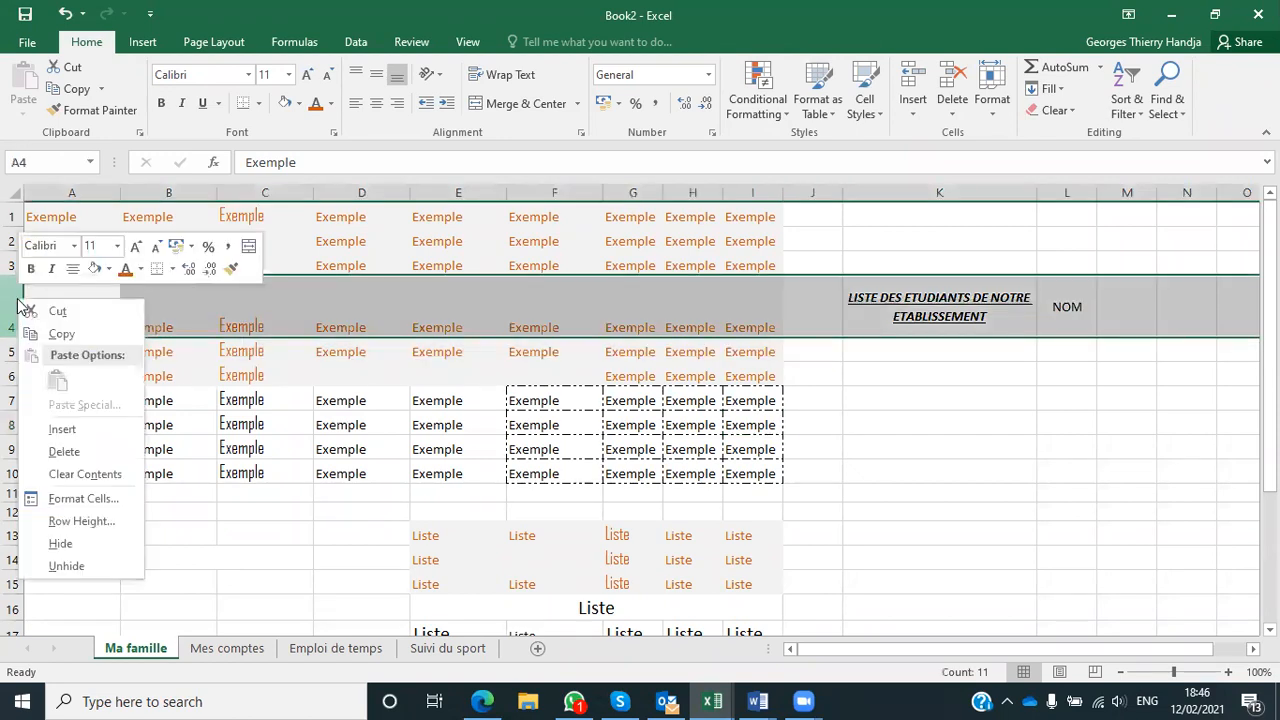
pyautogui.click(61, 429)
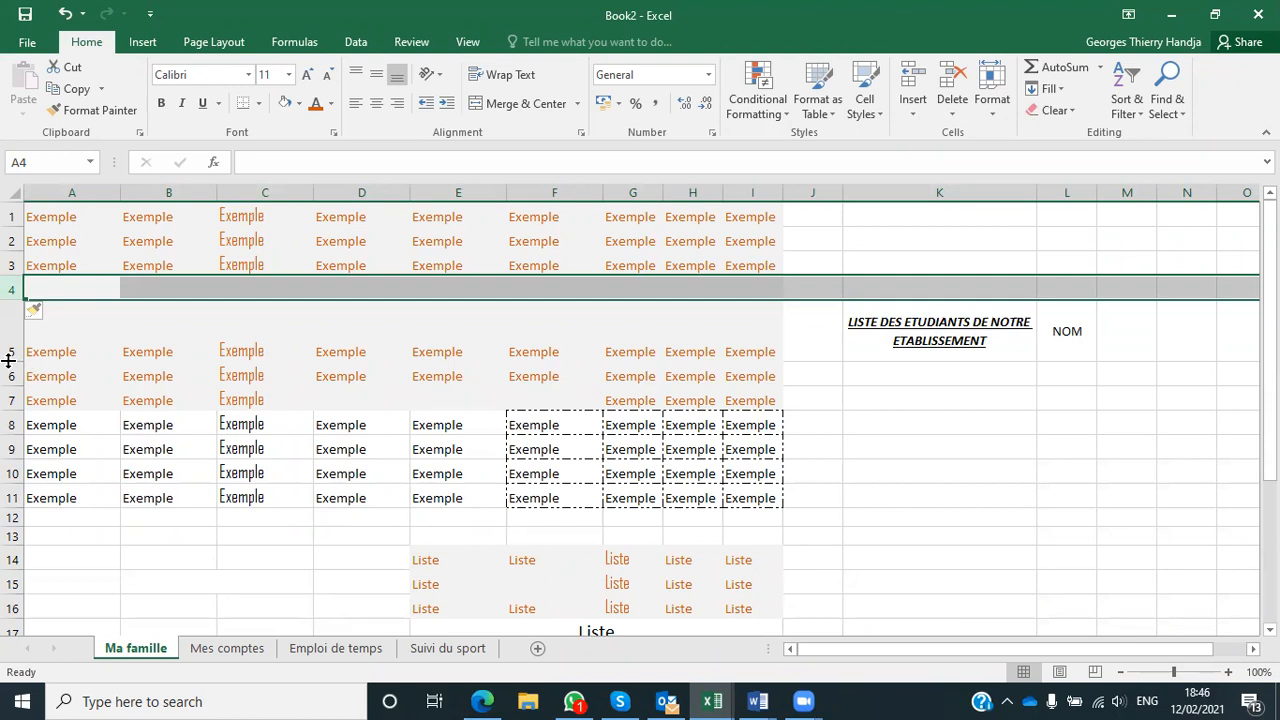
pyautogui.rightClick(14, 289)
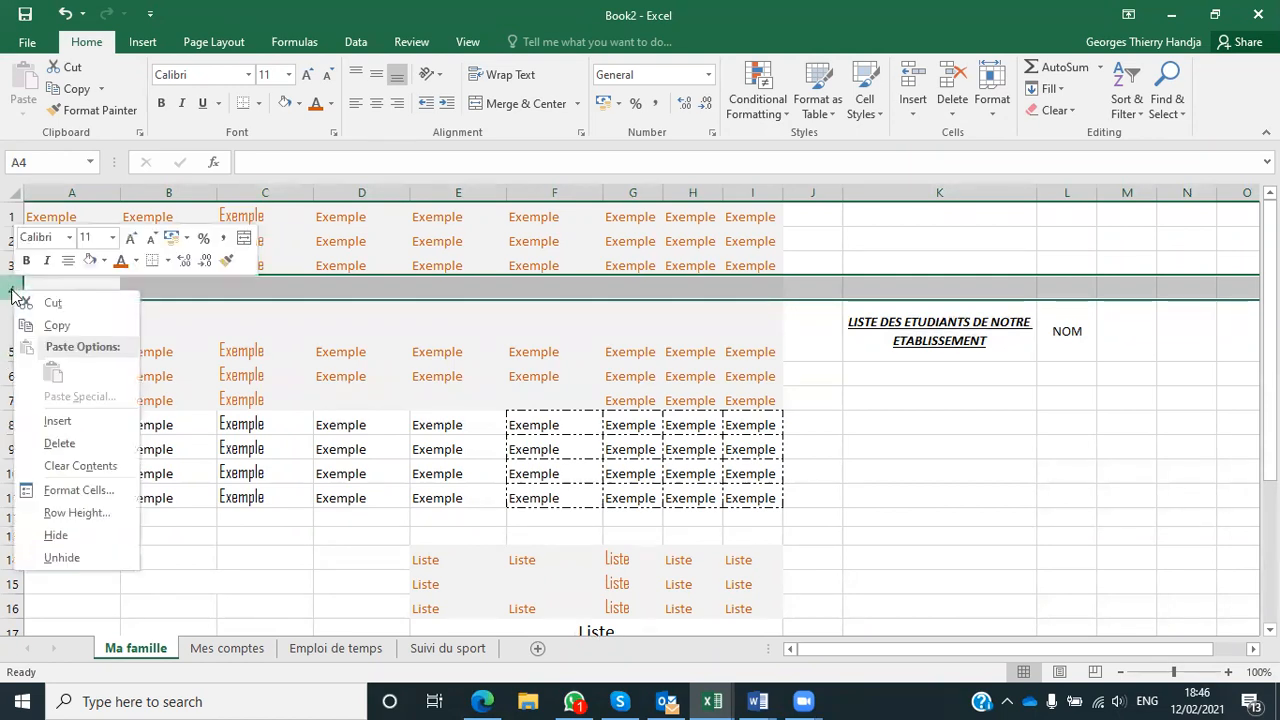
pyautogui.click(100, 421)
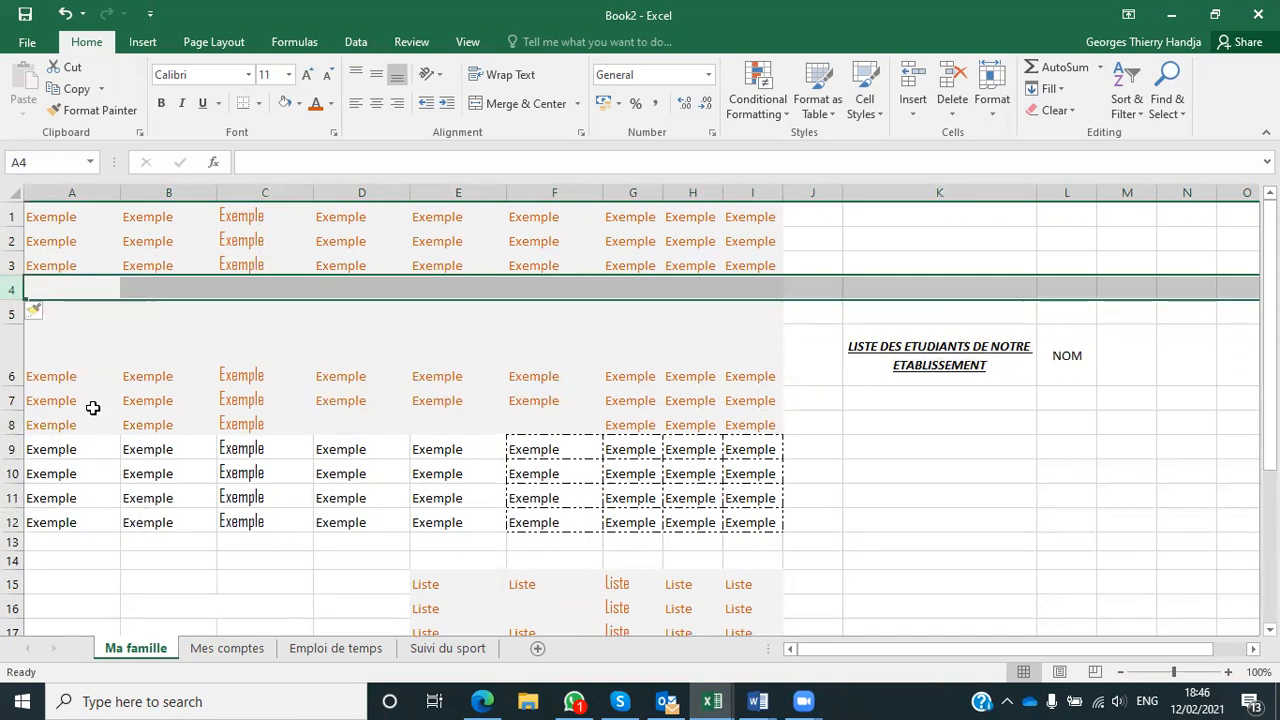
# Insert a blank row above row 10 and another above row 13.
pyautogui.rightClick(13, 471)
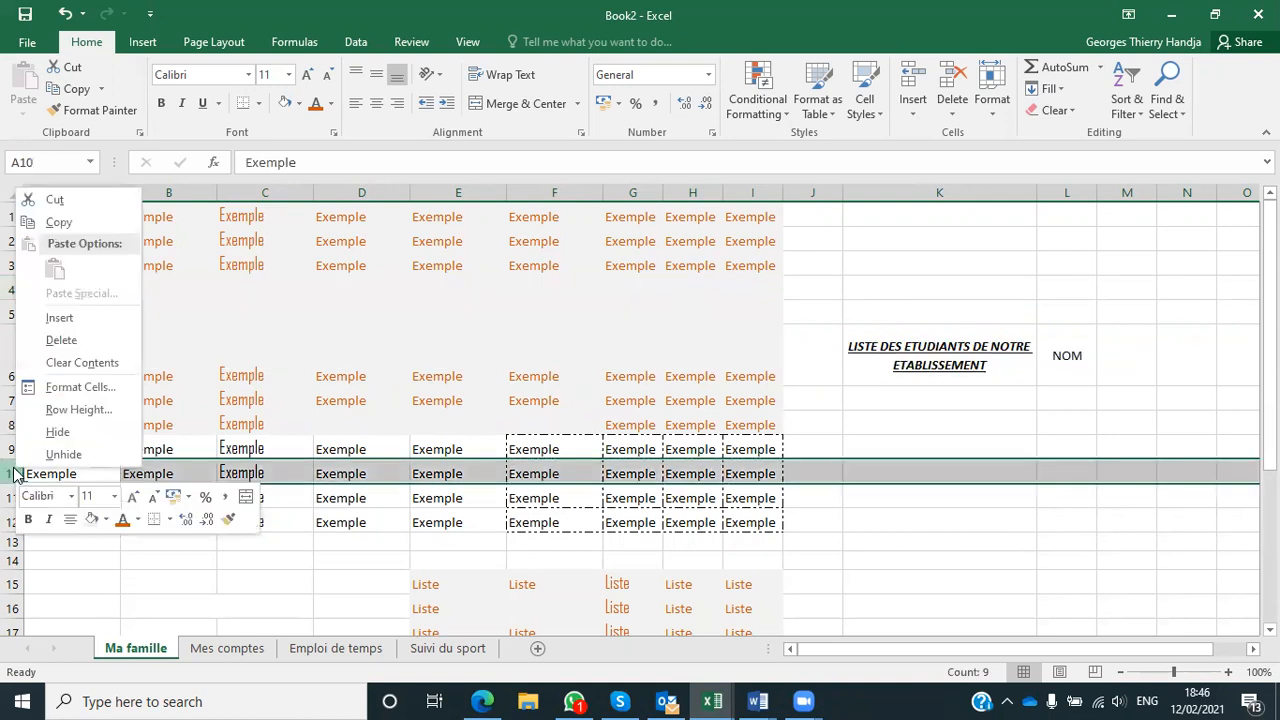
pyautogui.click(59, 319)
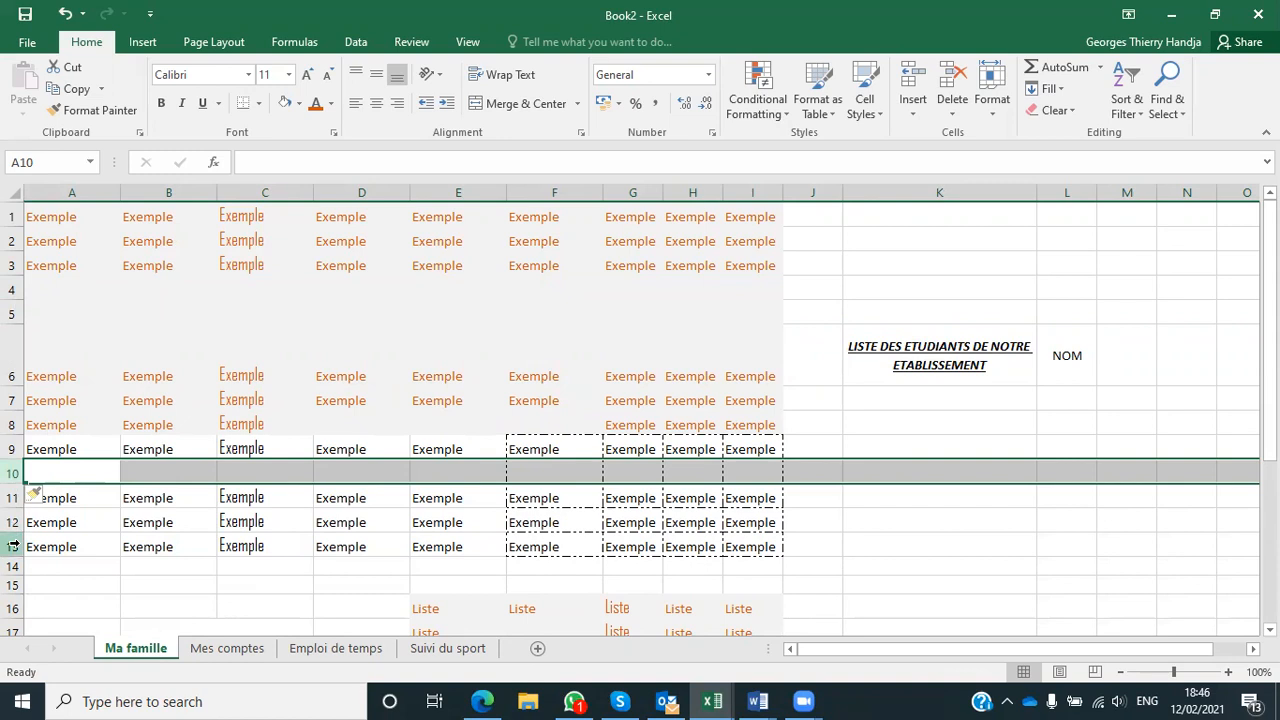
pyautogui.rightClick(13, 546)
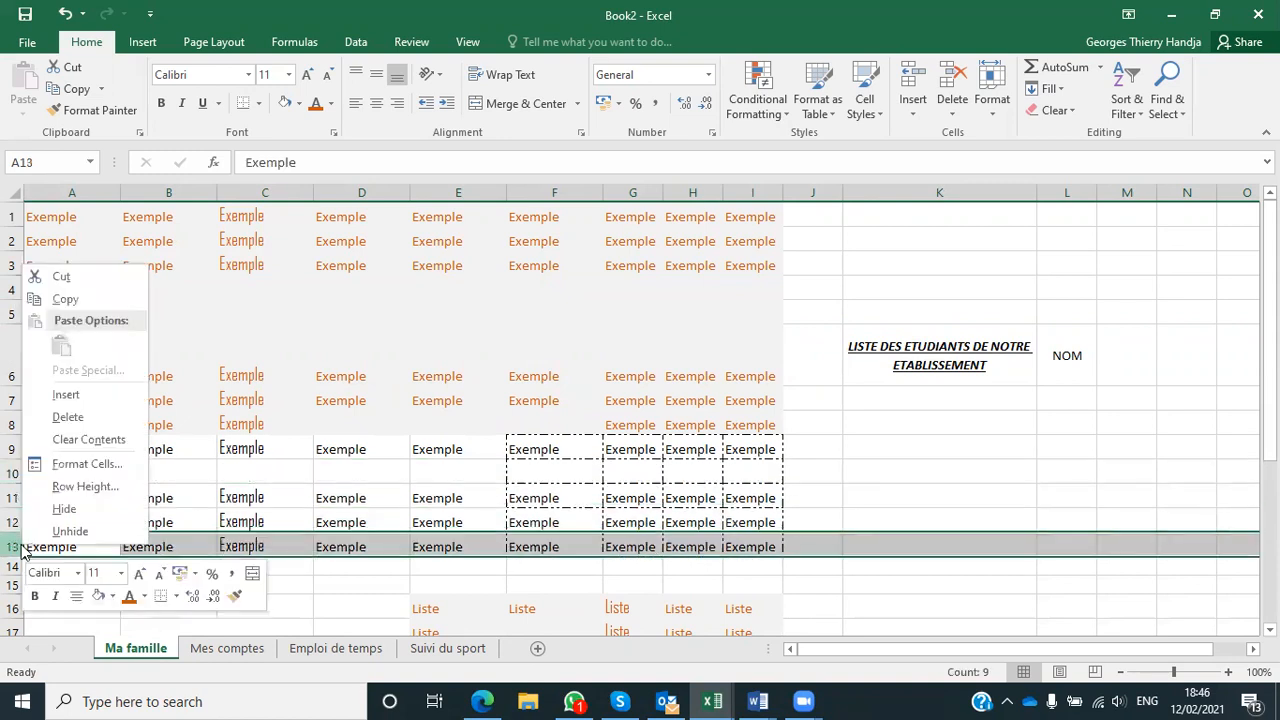
pyautogui.click(66, 395)
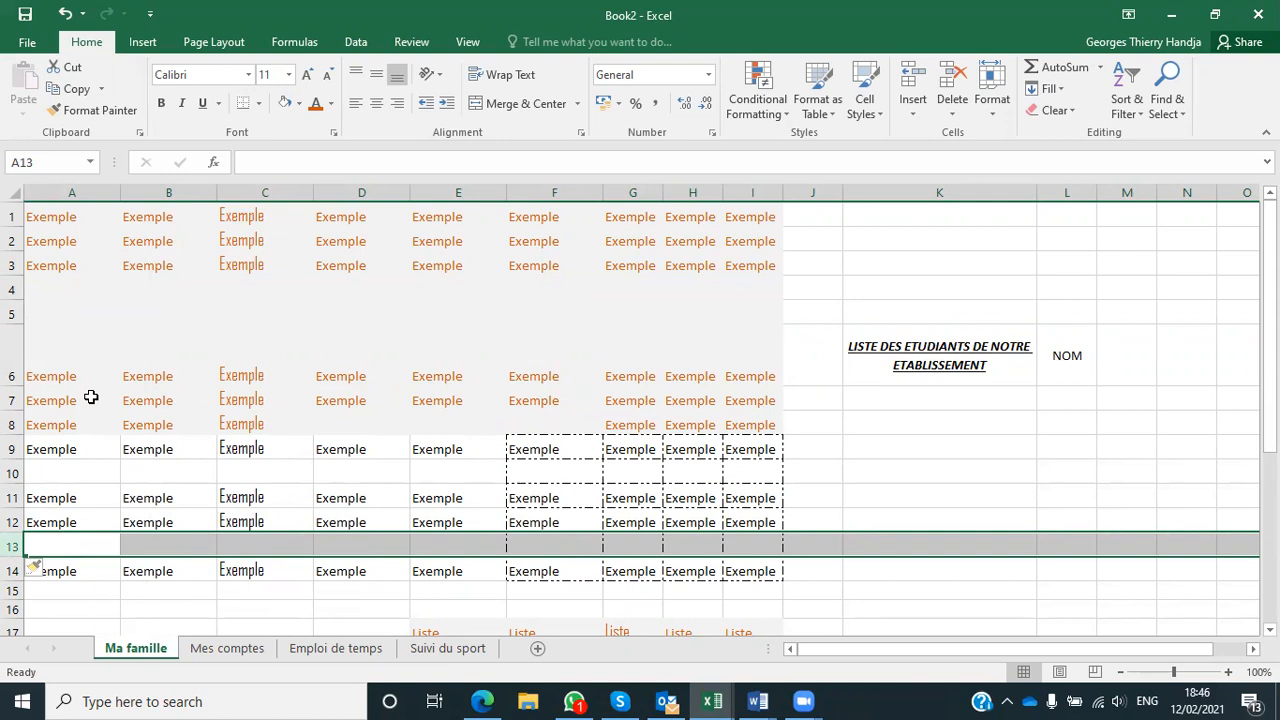
# Insert a blank column before column D.
pyautogui.click(361, 191)
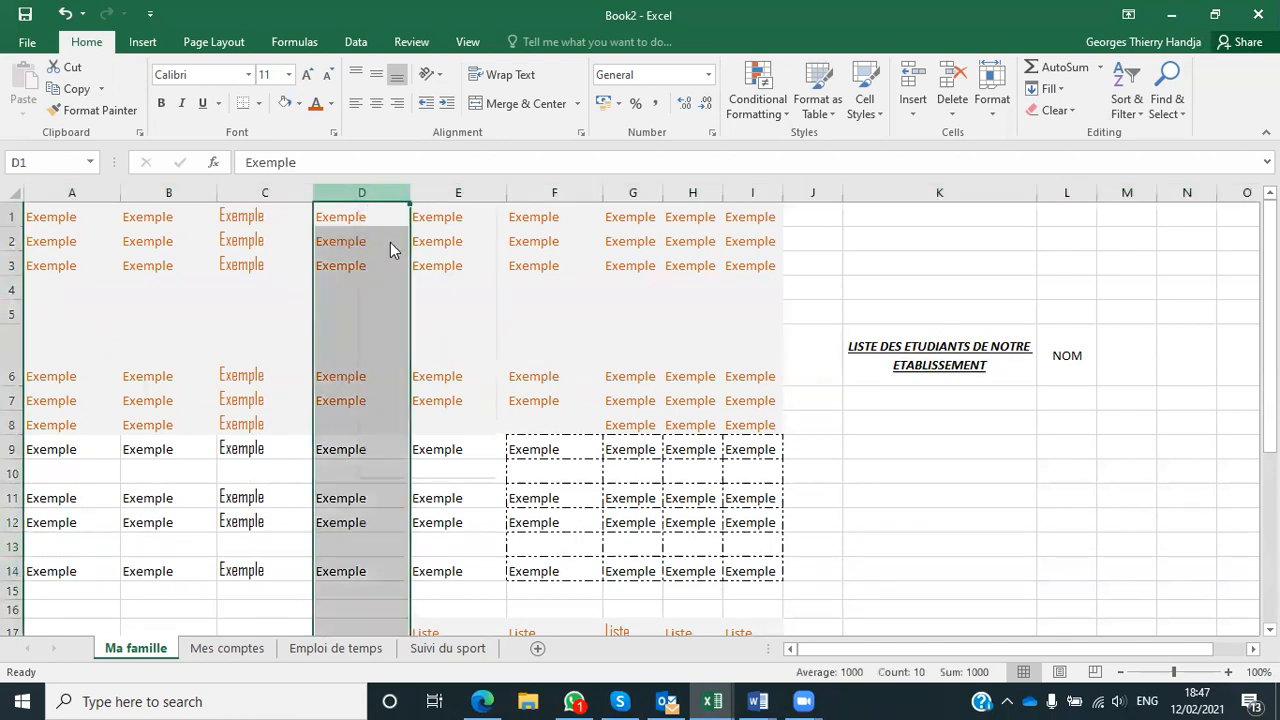
pyautogui.rightClick(362, 193)
pyautogui.click(420, 325)
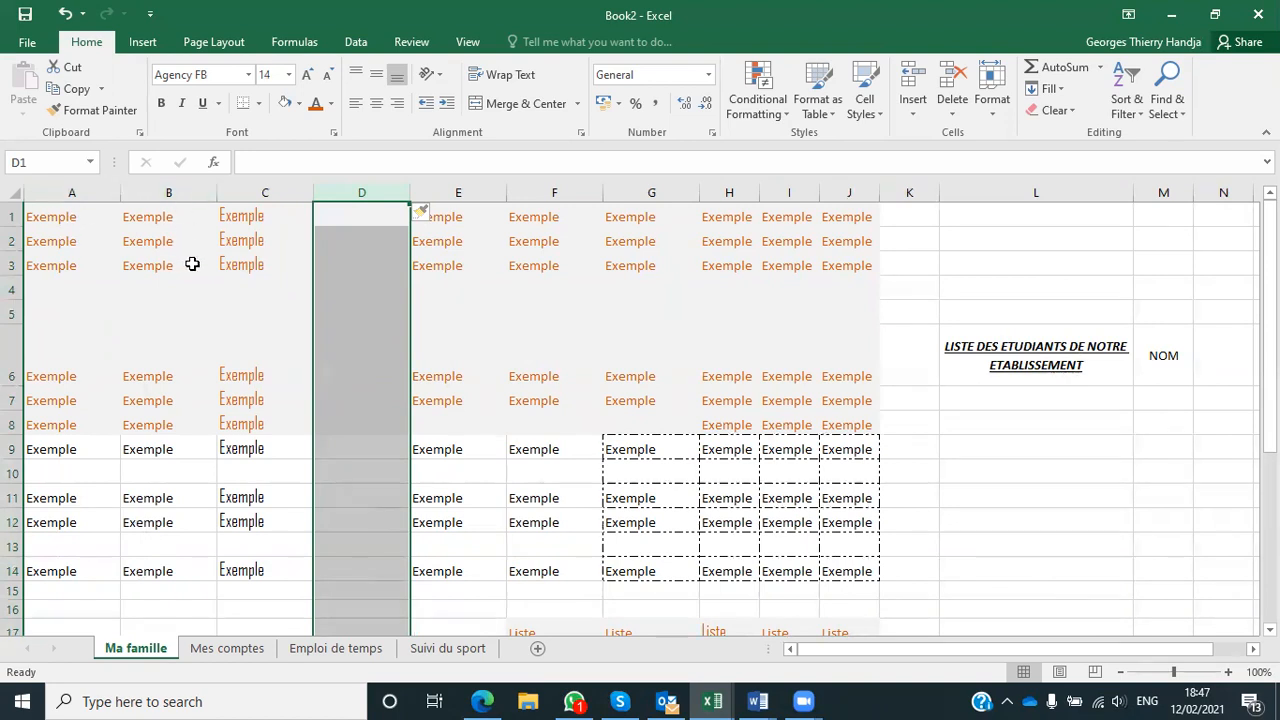
# Insert a blank column between columns A and B, and select cell B5 in it.
pyautogui.click(70, 192)
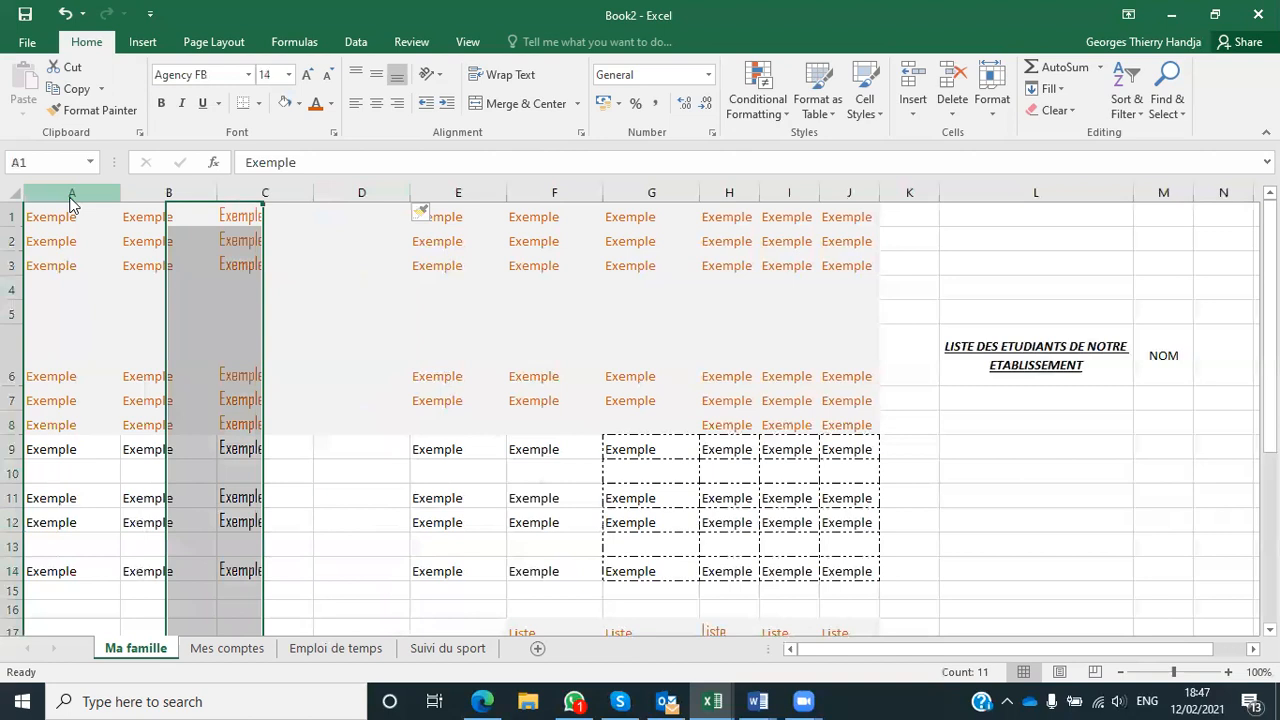
pyautogui.rightClick(71, 200)
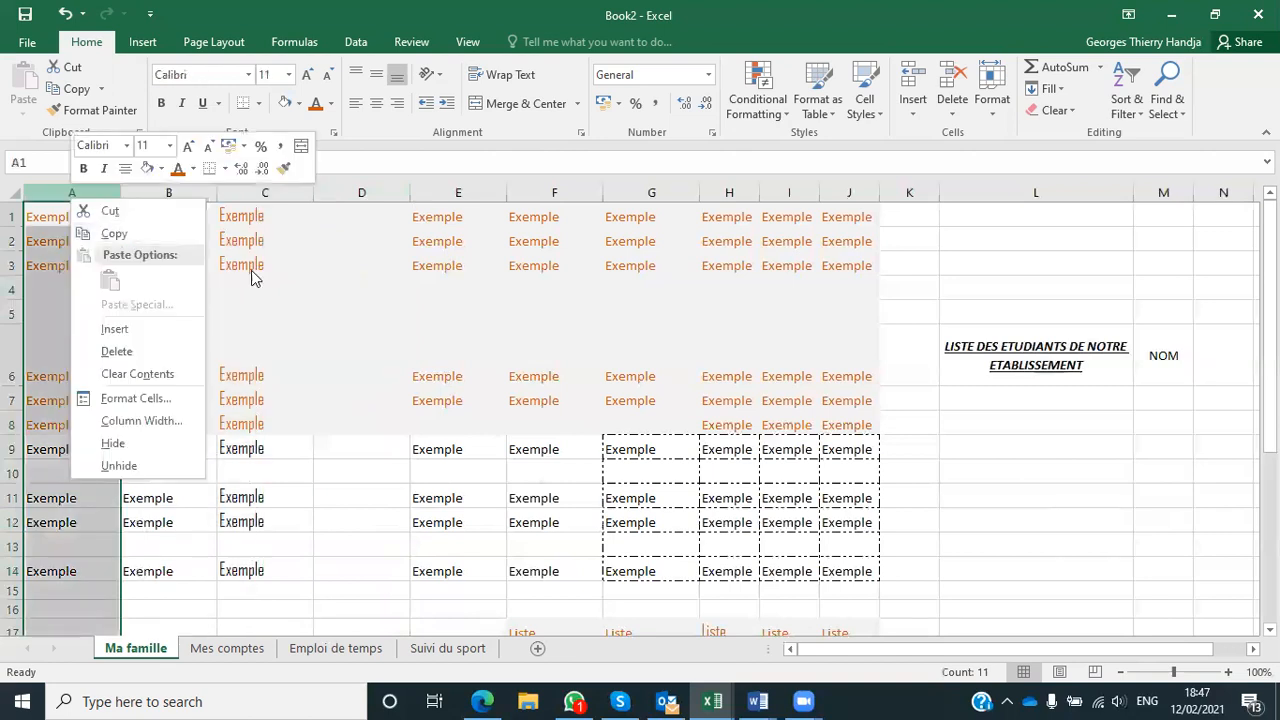
pyautogui.rightClick(177, 191)
pyautogui.click(224, 324)
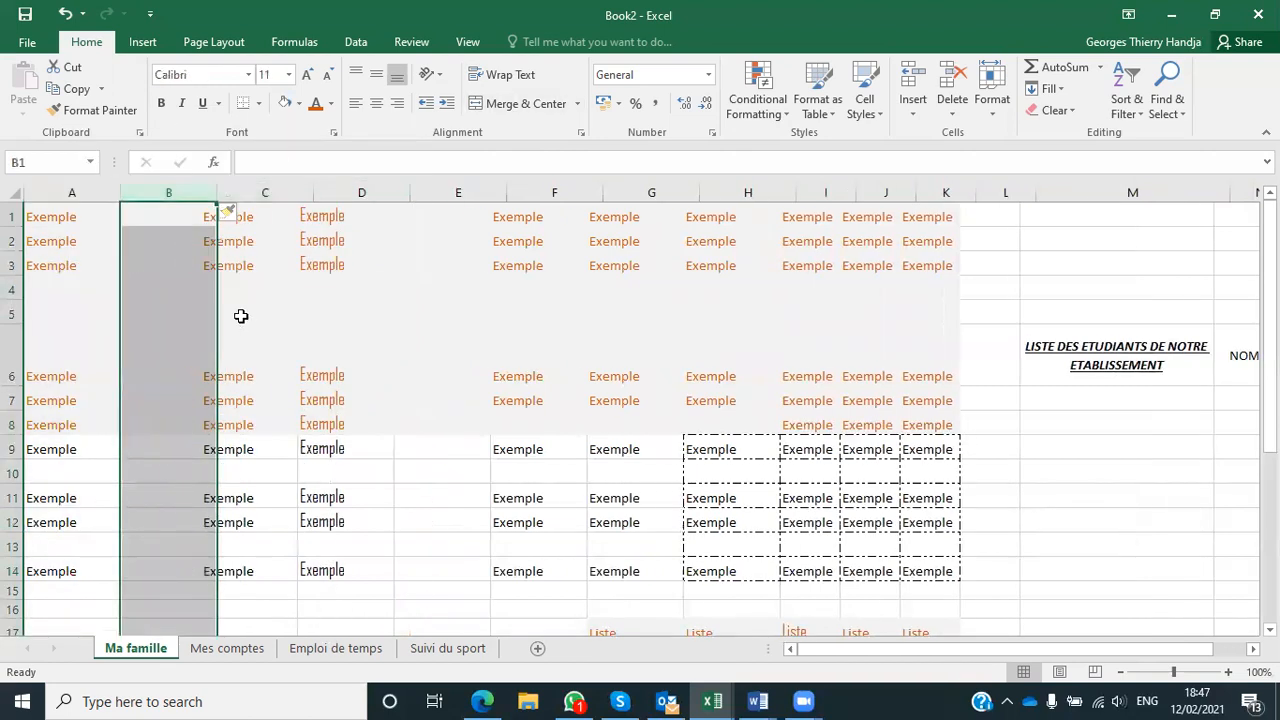
pyautogui.moveTo(166, 245); pyautogui.dragTo(168, 265)
pyautogui.click(179, 313)
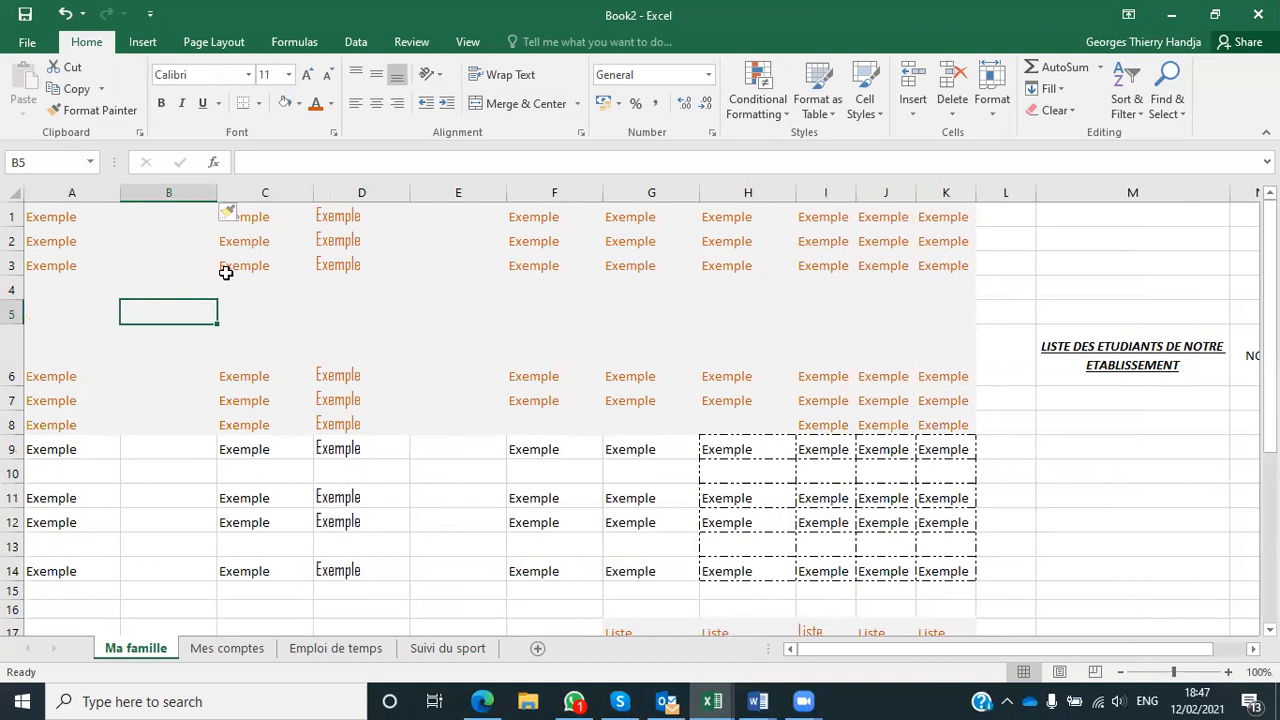
# Switch to the excel-pratique.com lesson and read the section on inserting cells and shifting the existing ones.
pyautogui.click(481, 699)
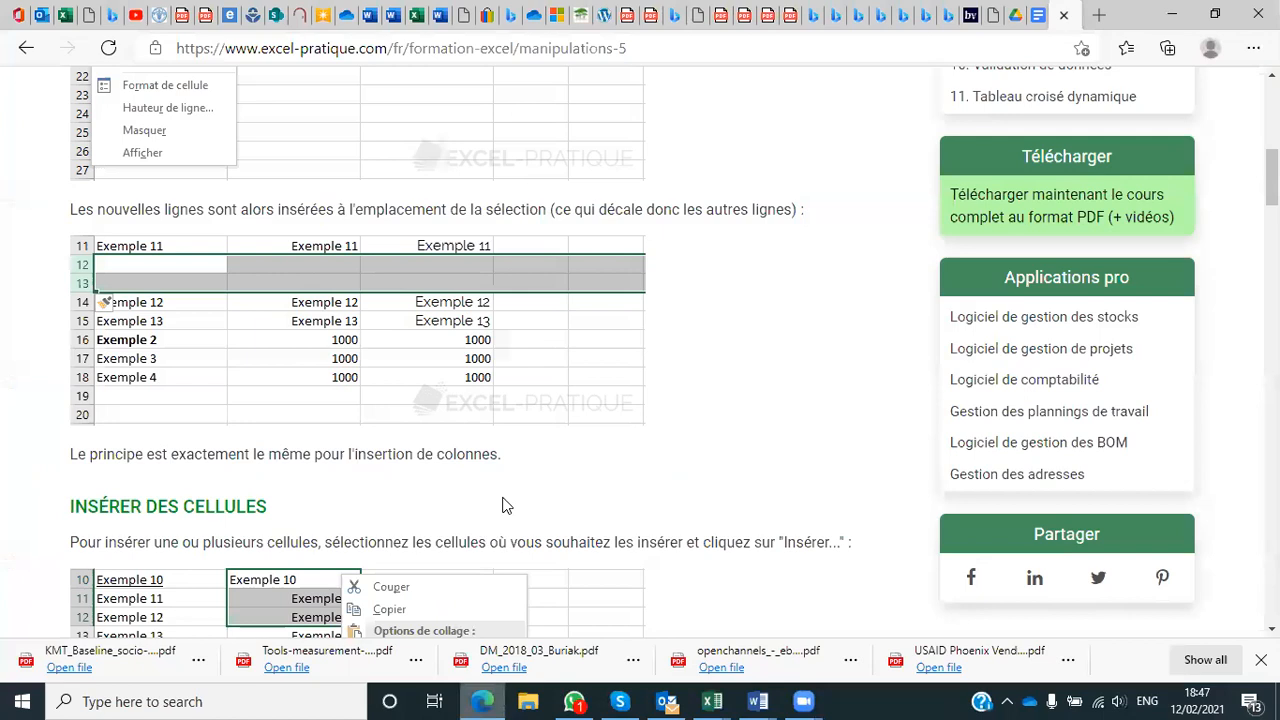
pyautogui.scroll(-4, 503, 505)
pyautogui.scroll(-2, 505, 505)
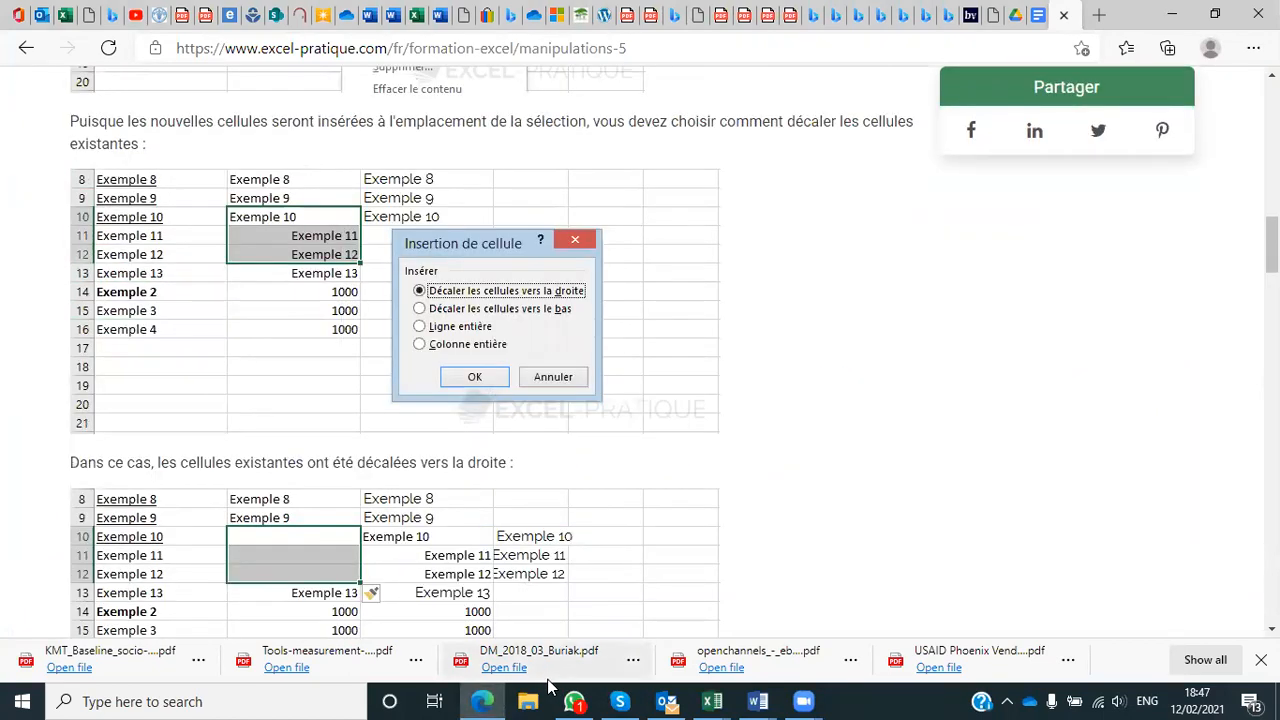
# Switch back to the Excel workbook, try inserting a cell at D6 with the existing cells shifted right, and undo it.
pyautogui.click(489, 700)
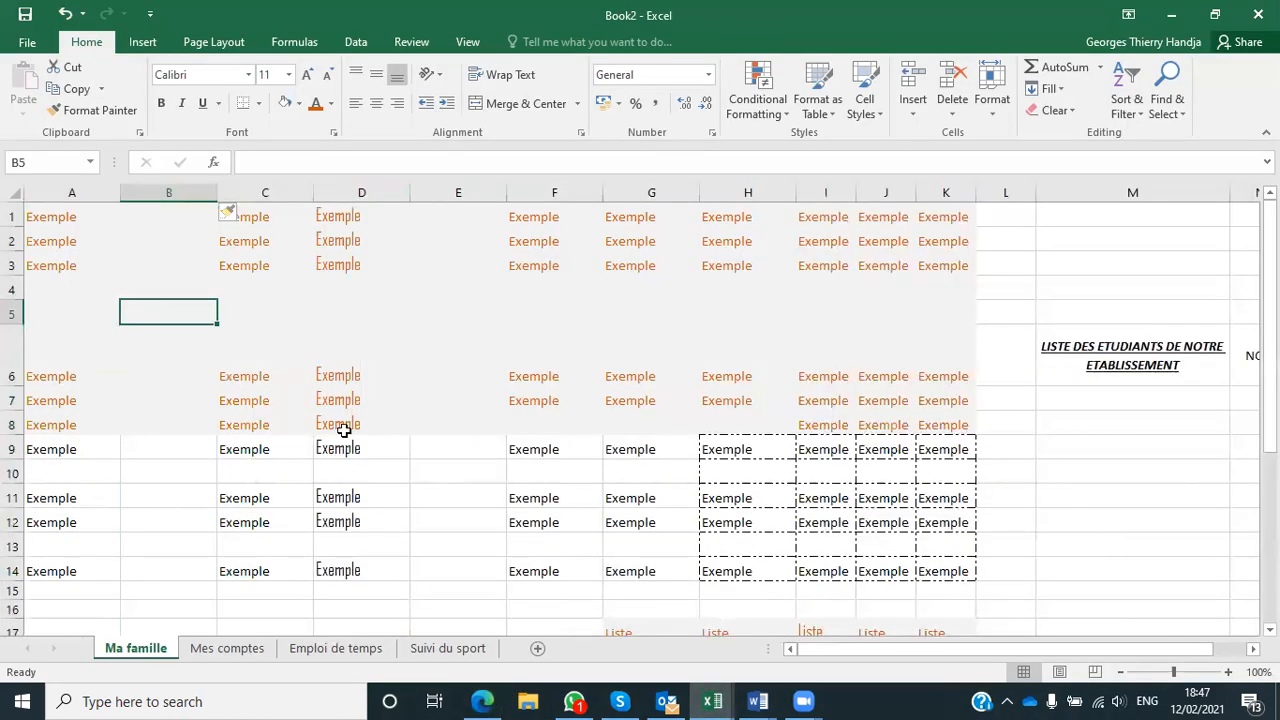
pyautogui.click(386, 378)
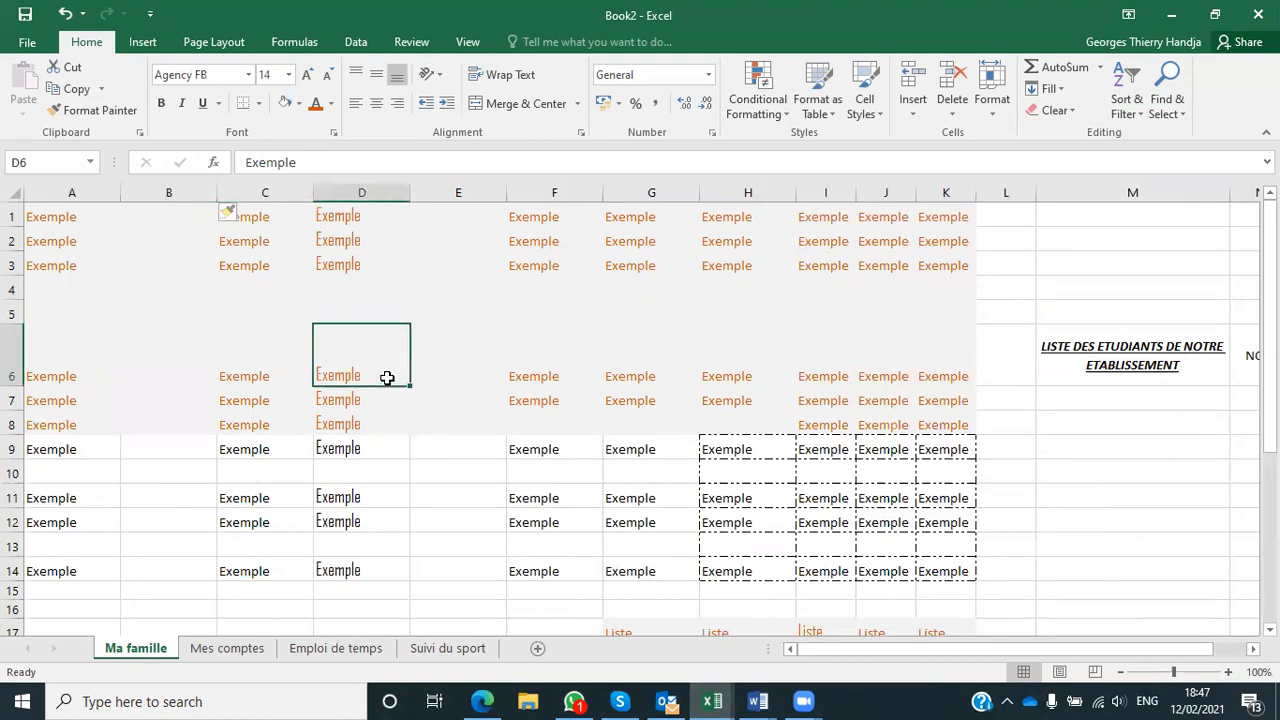
pyautogui.rightClick(390, 381)
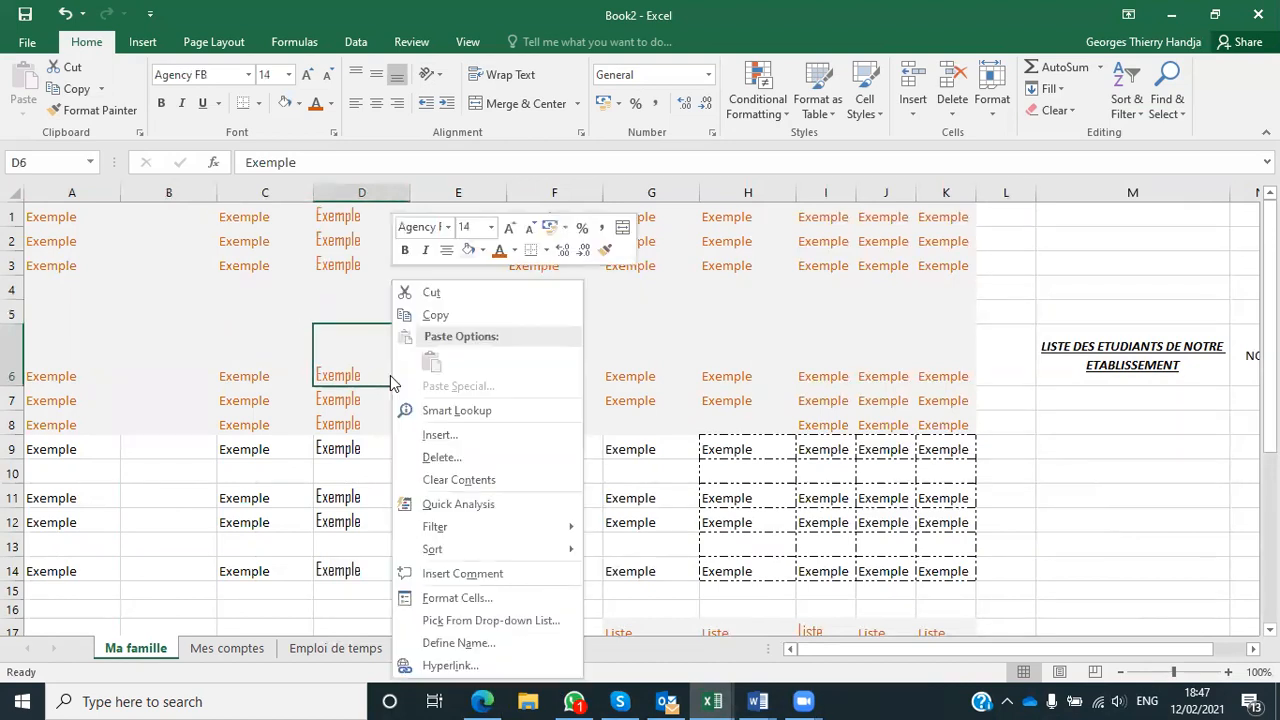
pyautogui.click(448, 443)
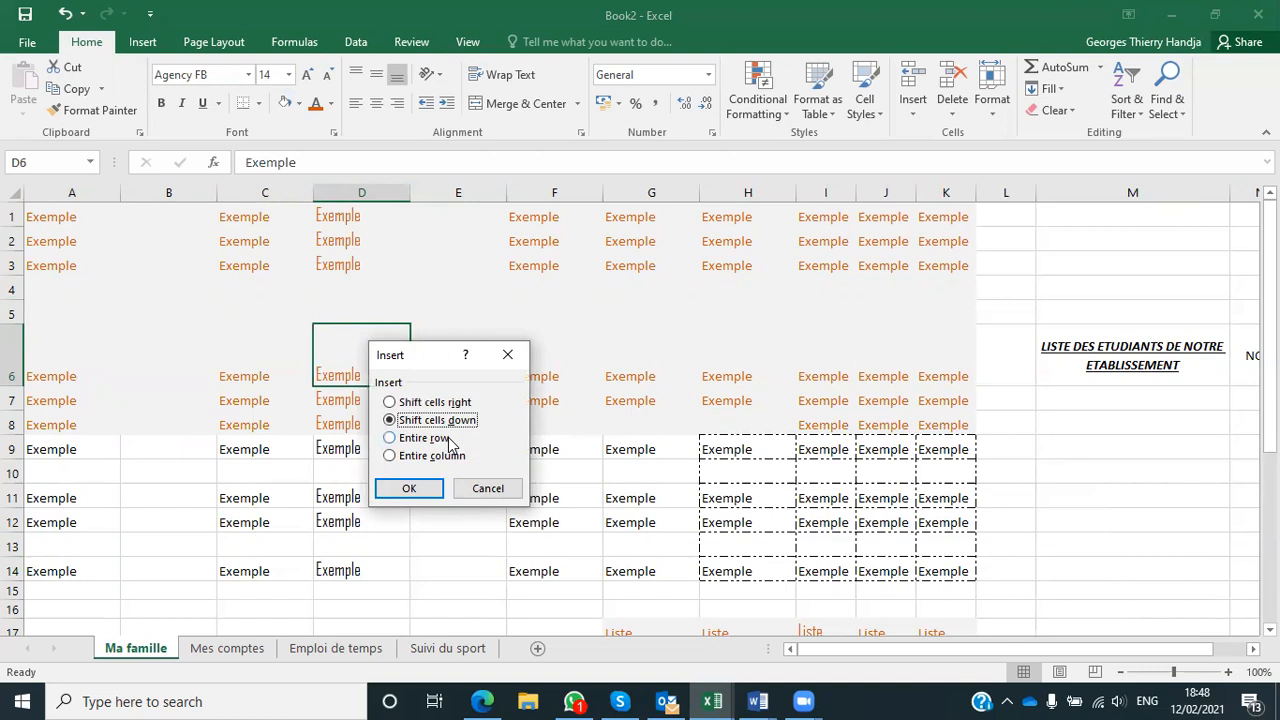
pyautogui.click(390, 403)
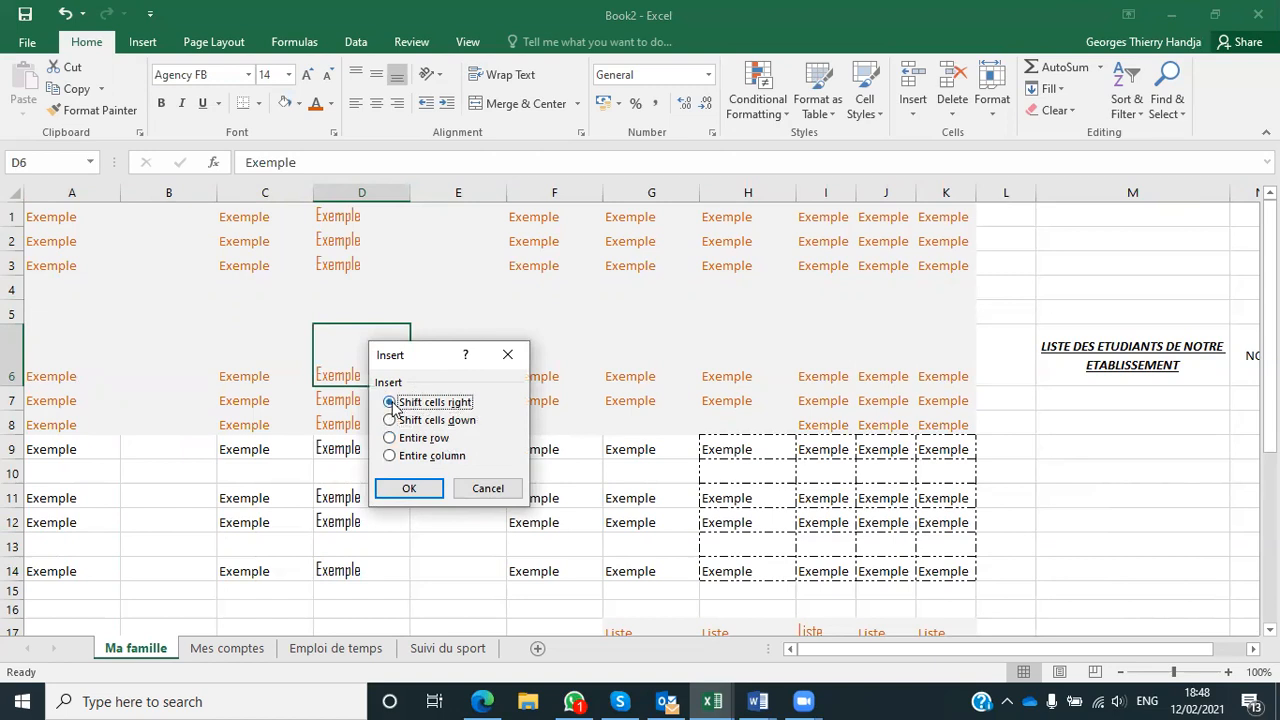
pyautogui.click(409, 490)
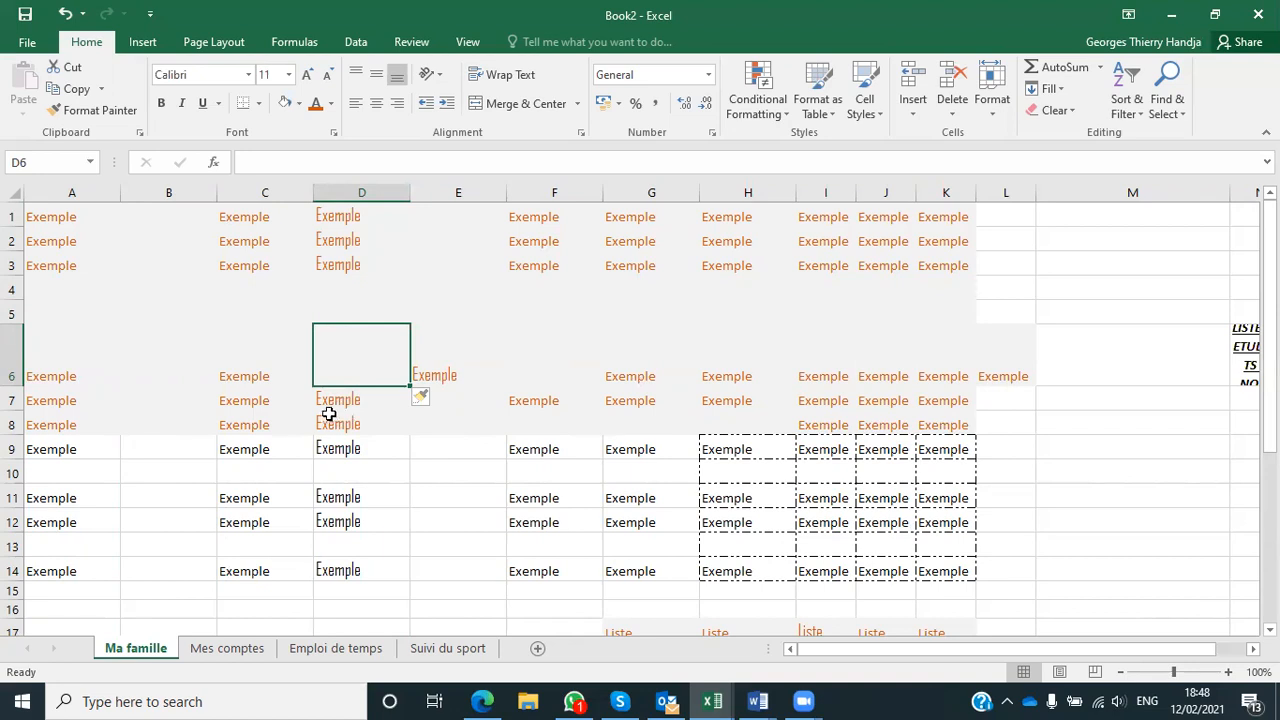
pyautogui.hotkey('ctrl', 'z')
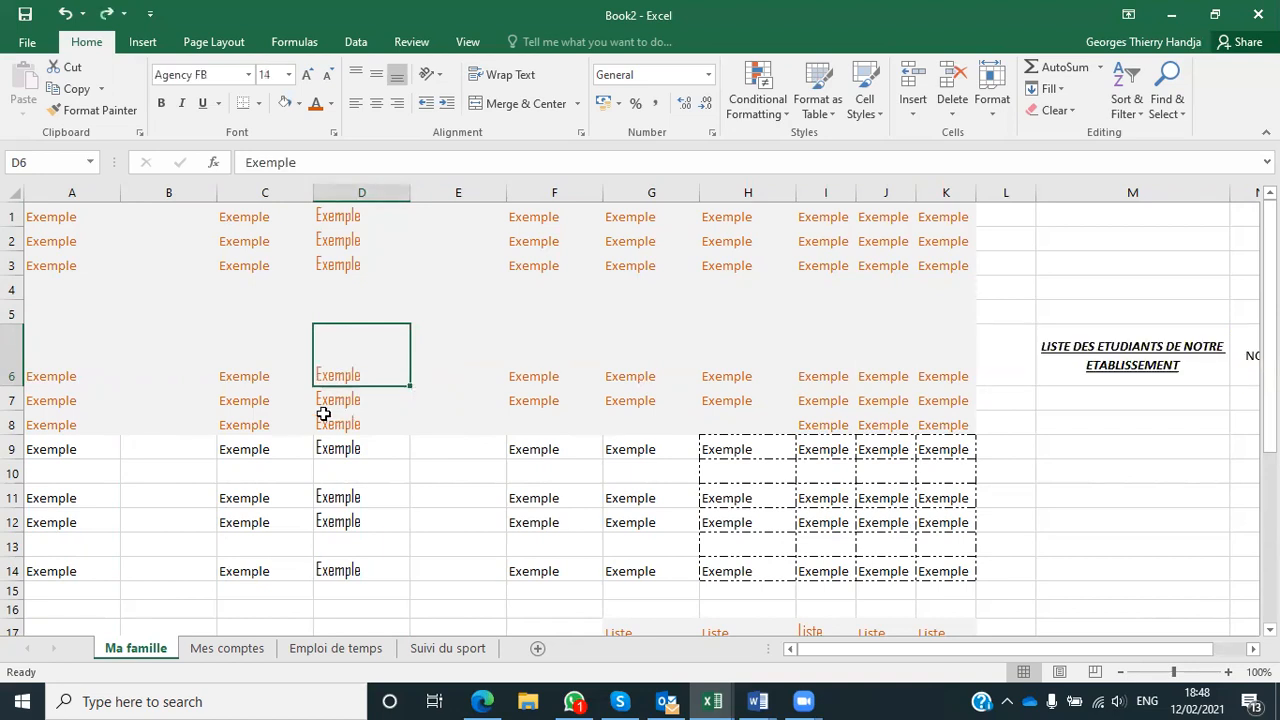
# Try inserting a cell at D6 with the existing cells shifted down, accepting the unmerging of cells, and undo it.
pyautogui.rightClick(370, 352)
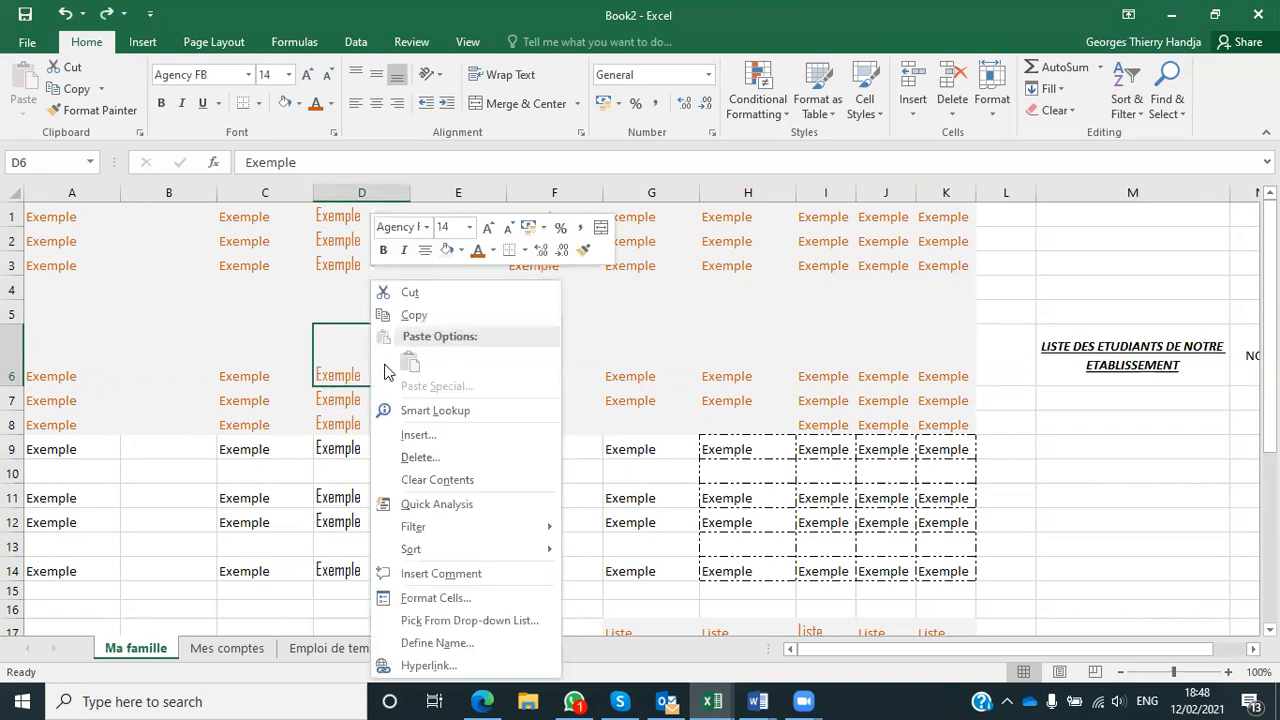
pyautogui.click(336, 357)
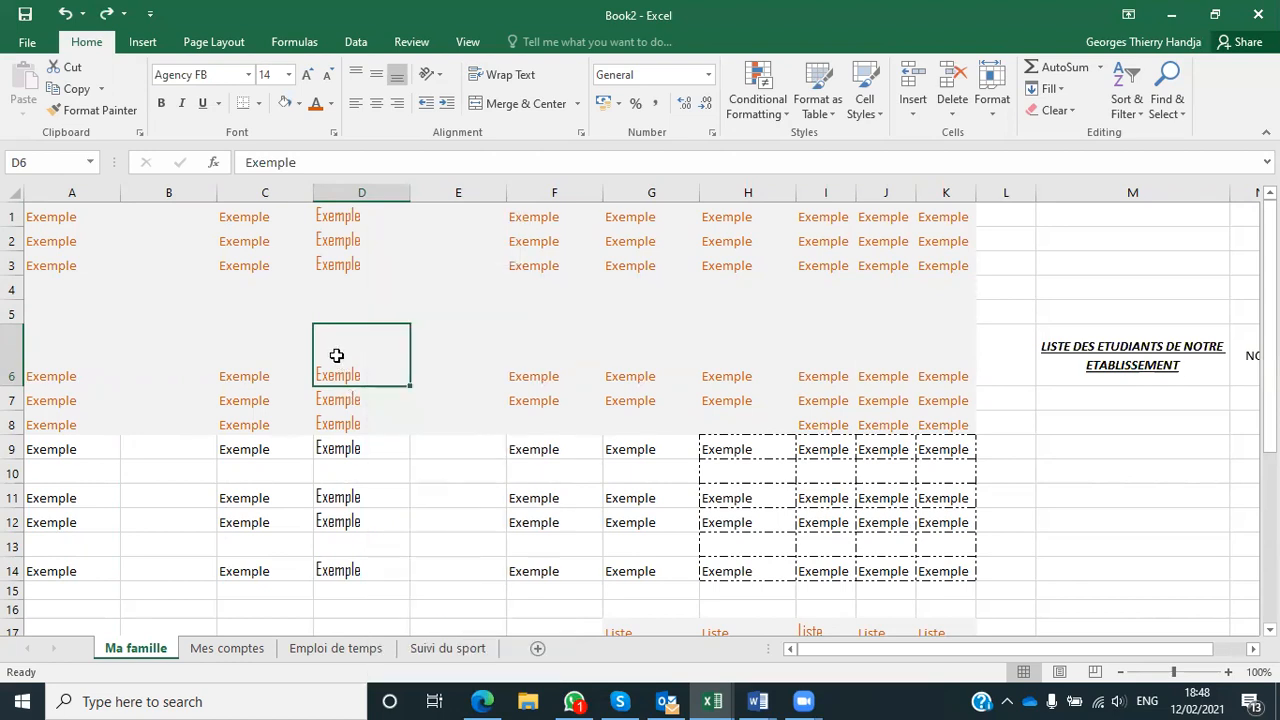
pyautogui.rightClick(336, 356)
pyautogui.click(403, 441)
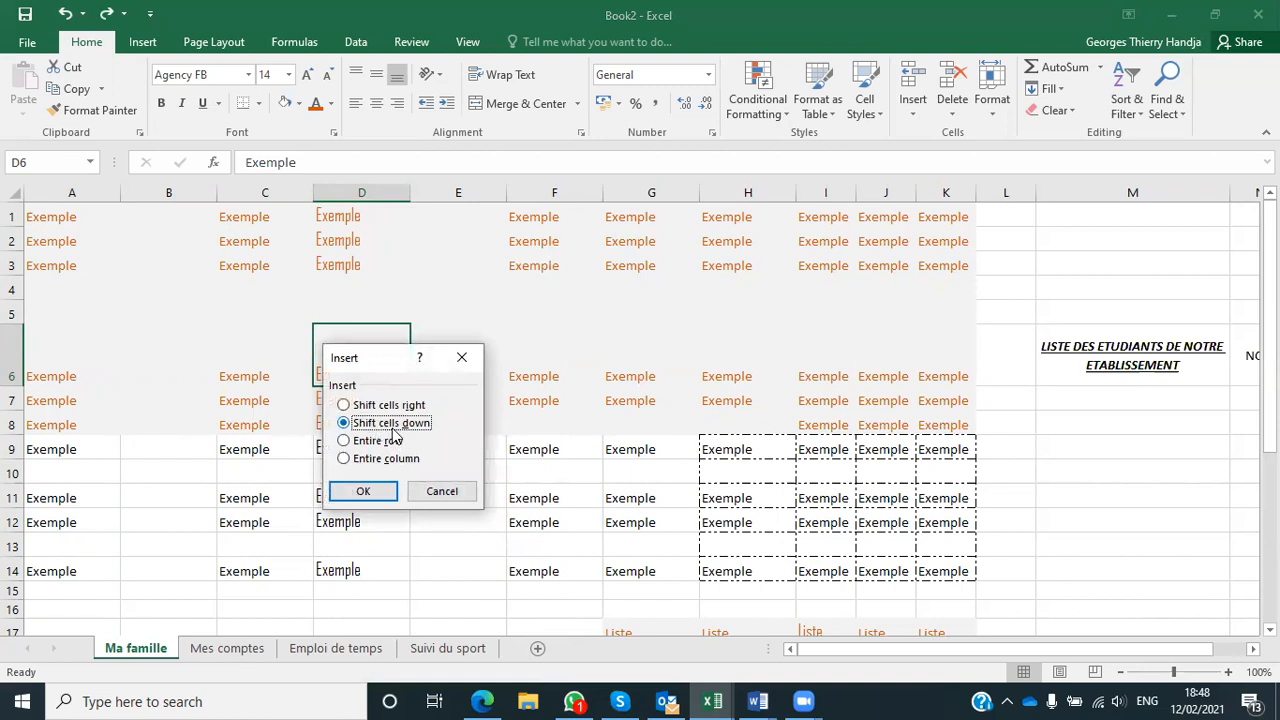
pyautogui.click(378, 490)
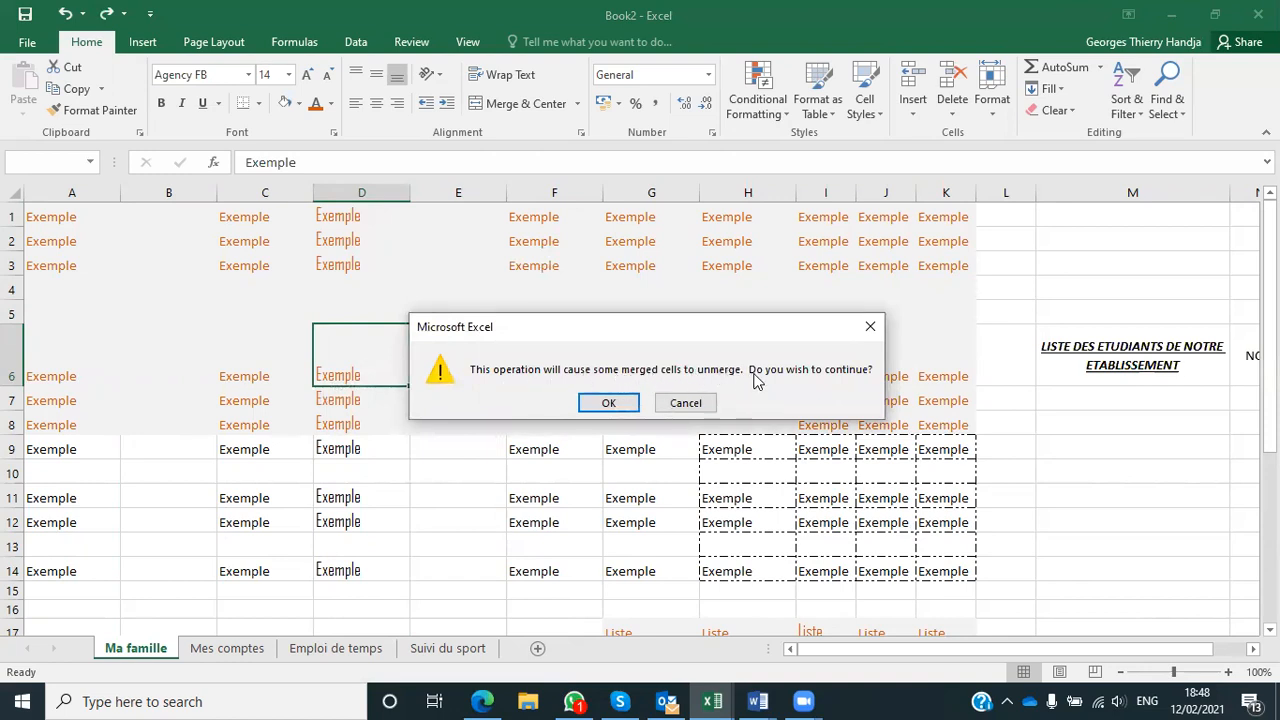
pyautogui.click(610, 402)
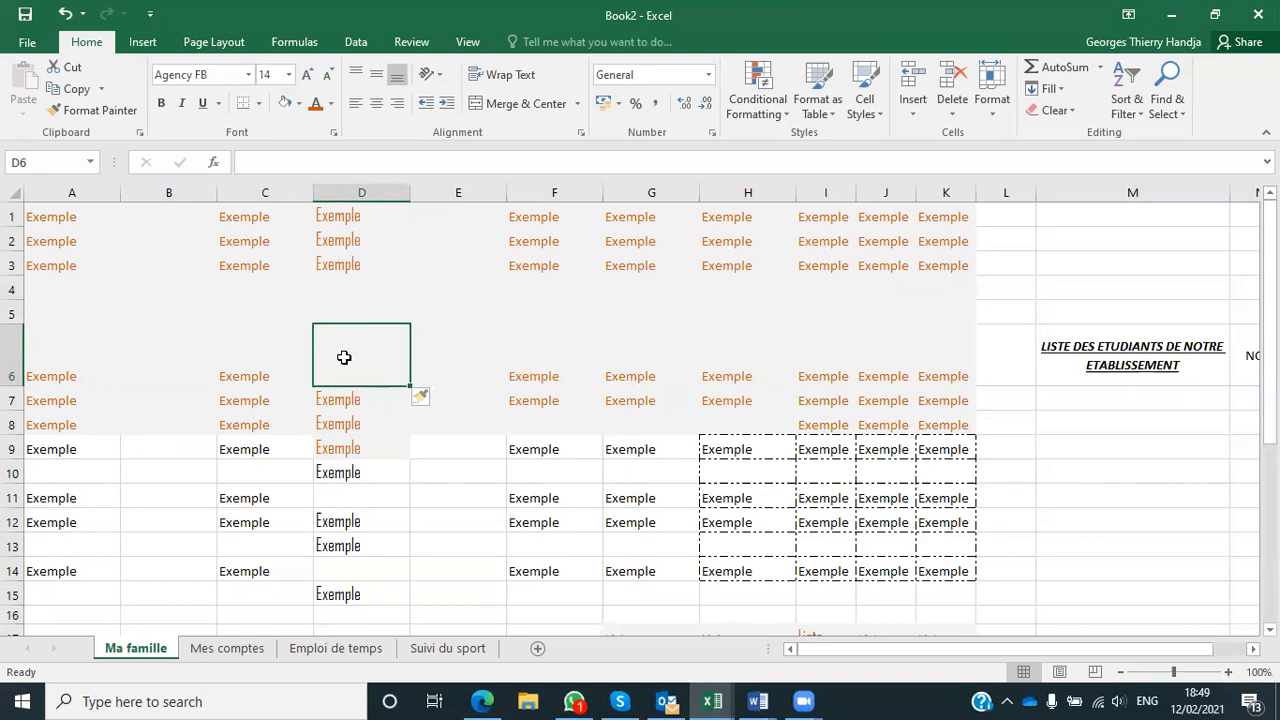
pyautogui.hotkey('ctrl', 'z')
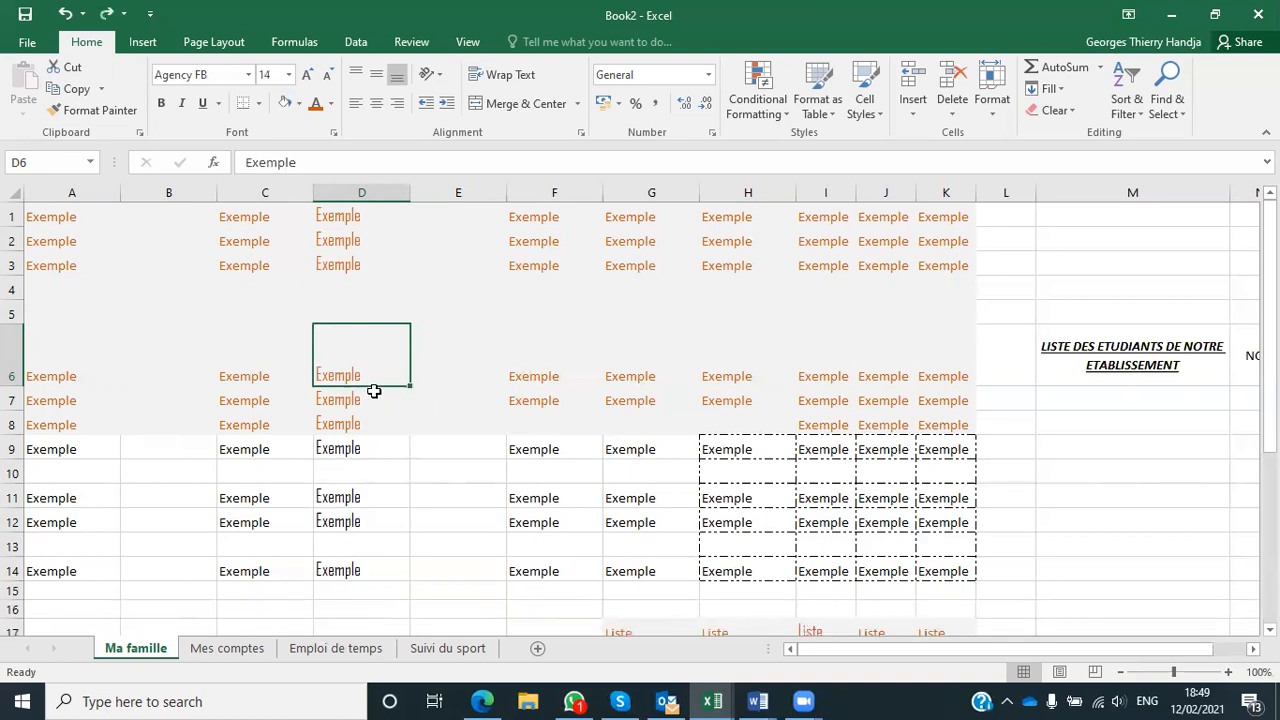
# Try inserting an entire row at cell D6, and undo the insertion.
pyautogui.rightClick(371, 364)
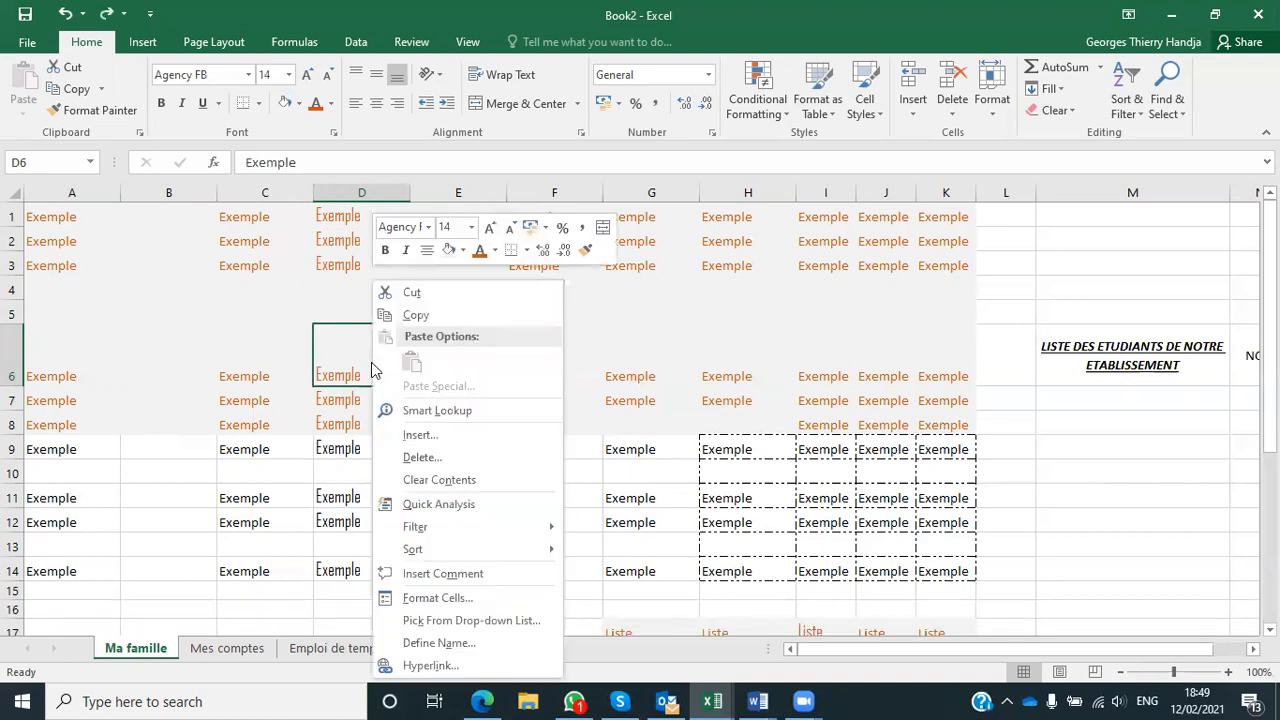
pyautogui.click(433, 436)
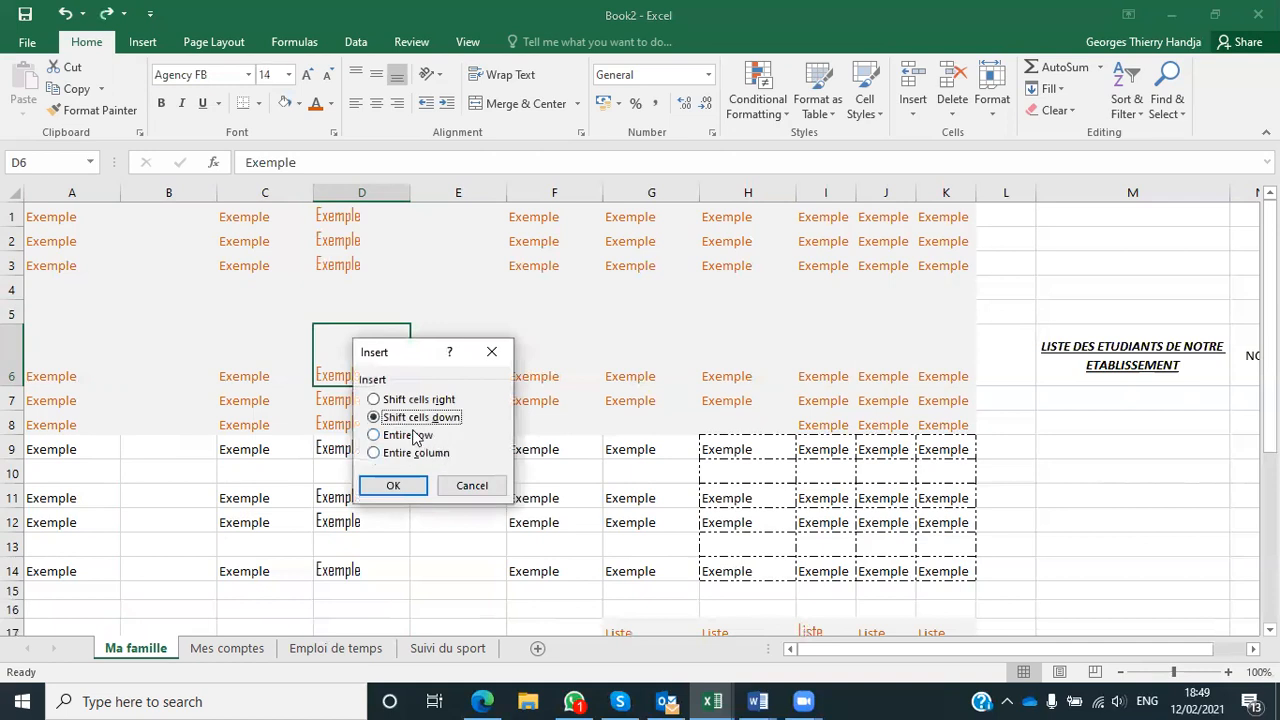
pyautogui.click(411, 434)
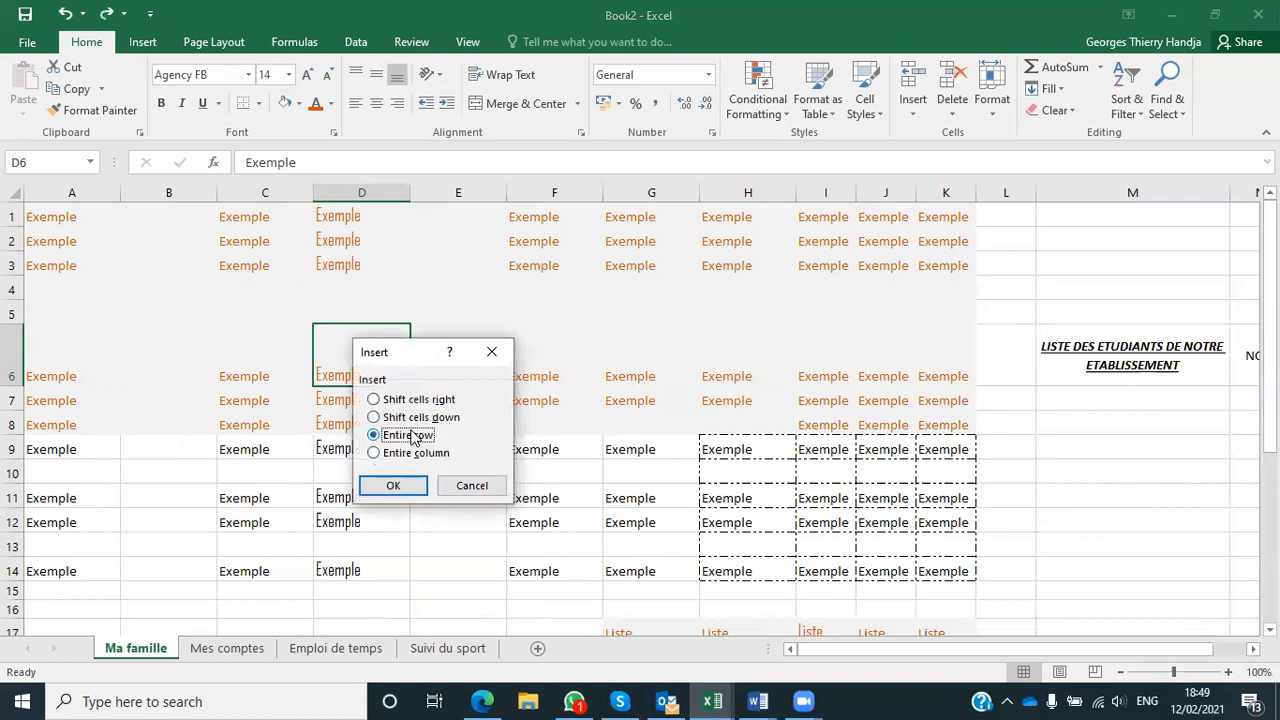
pyautogui.click(396, 486)
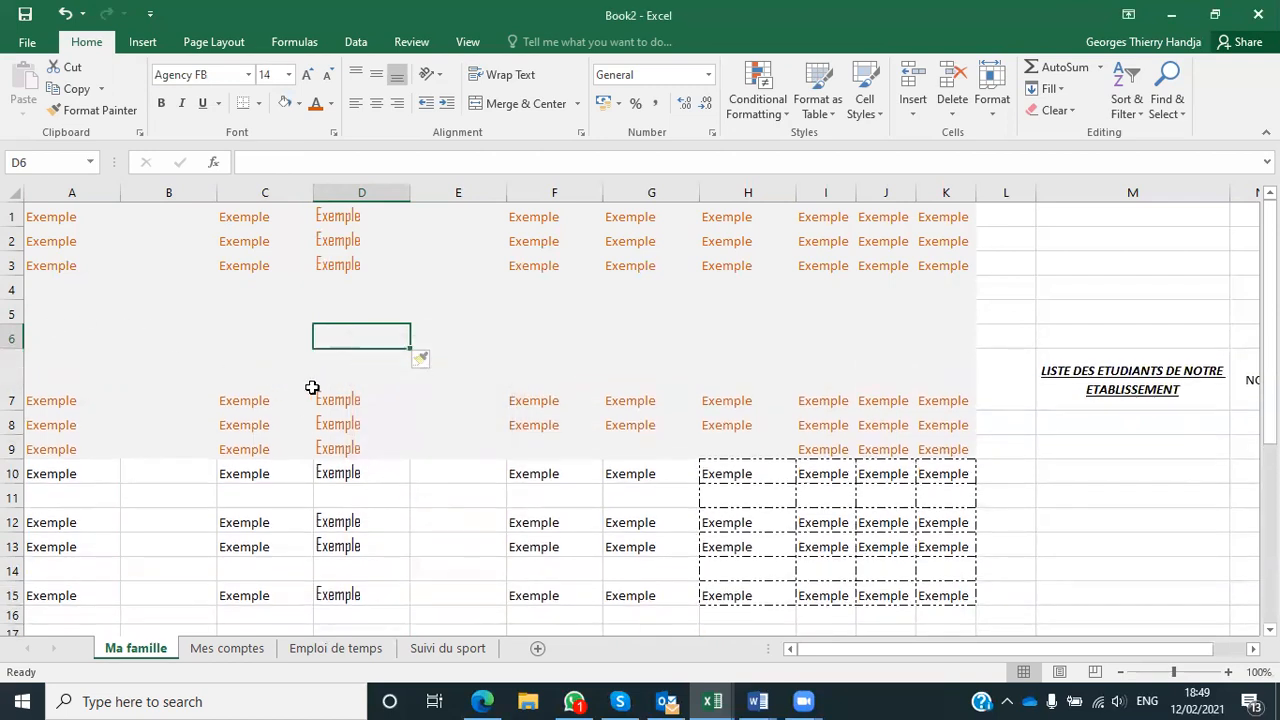
pyautogui.hotkey('ctrl', 'z')
# Insert an entire column at cell D6 using the cell insertion options.
pyautogui.rightClick(360, 368)
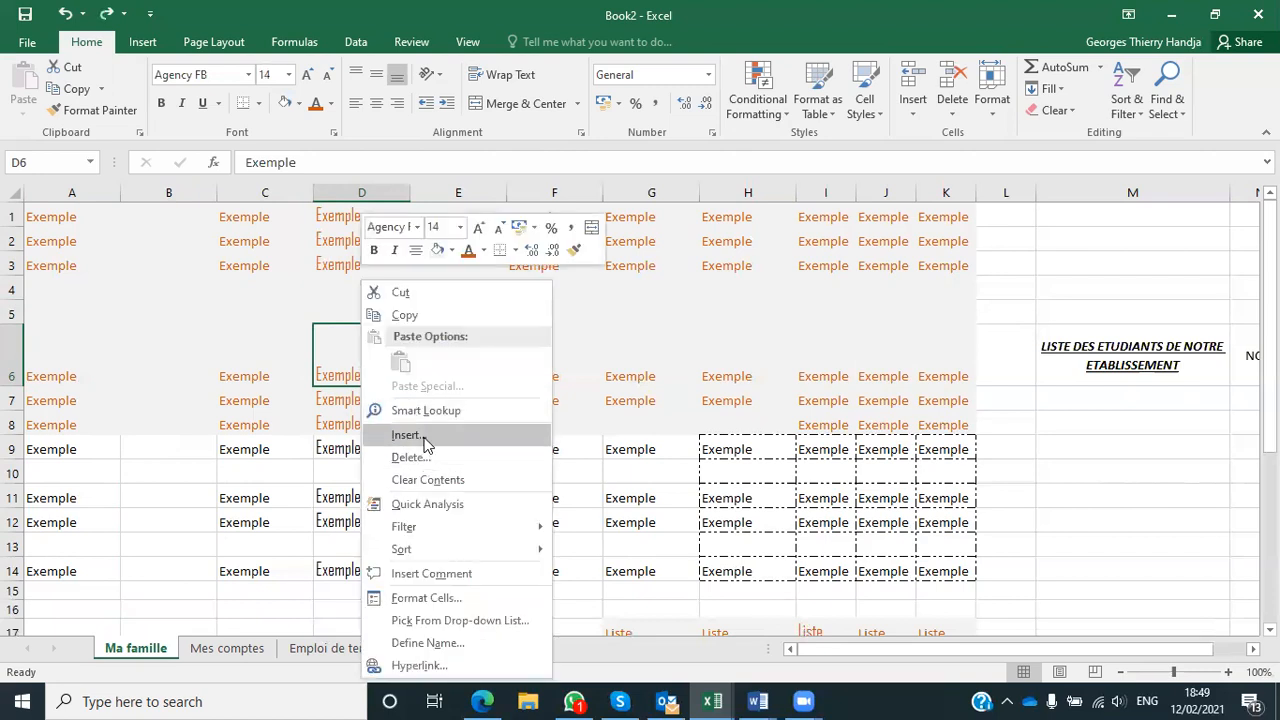
pyautogui.click(420, 436)
pyautogui.click(408, 456)
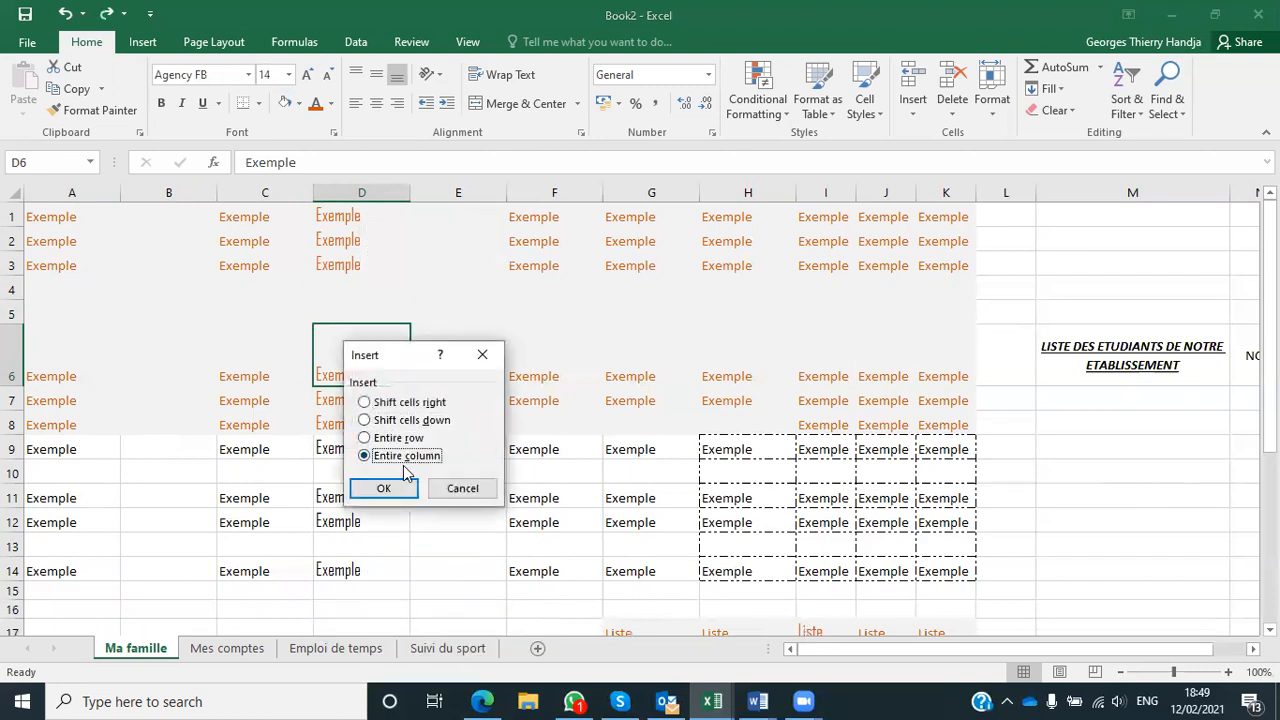
pyautogui.click(383, 488)
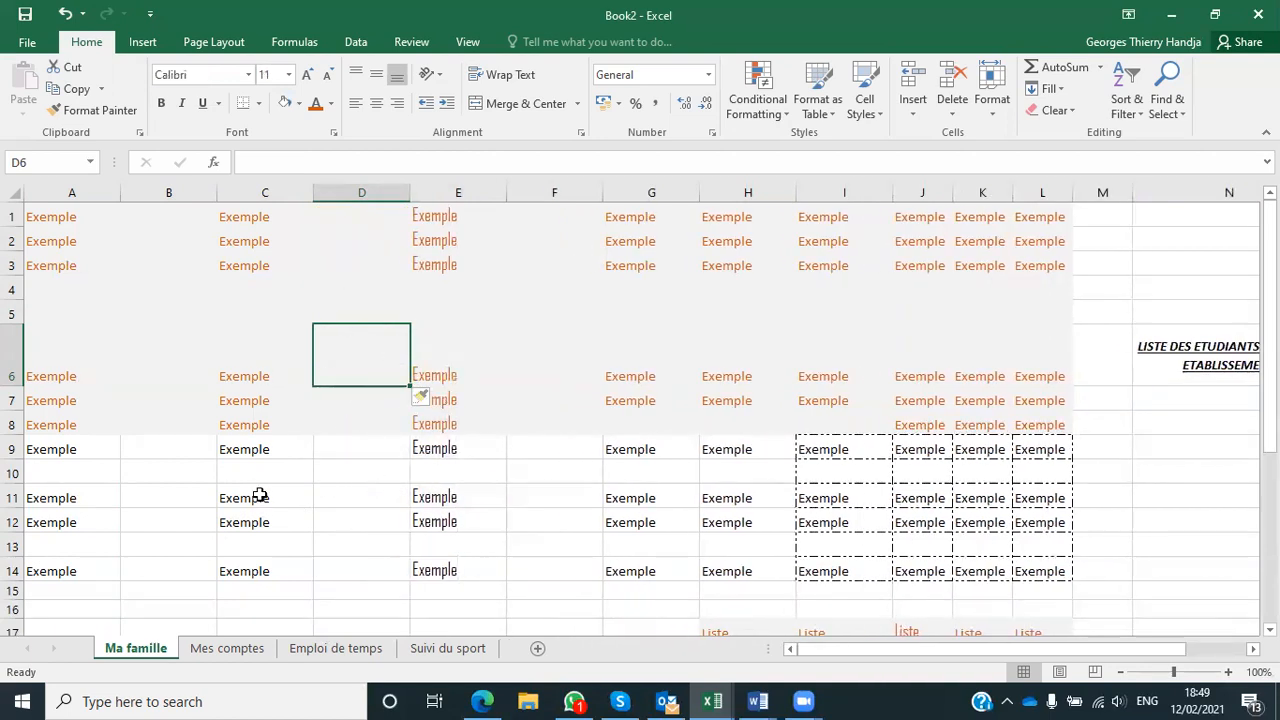
# Switch to the excel-pratique.com lesson in the browser and read the sections on adding and copying a sheet.
pyautogui.click(472, 698)
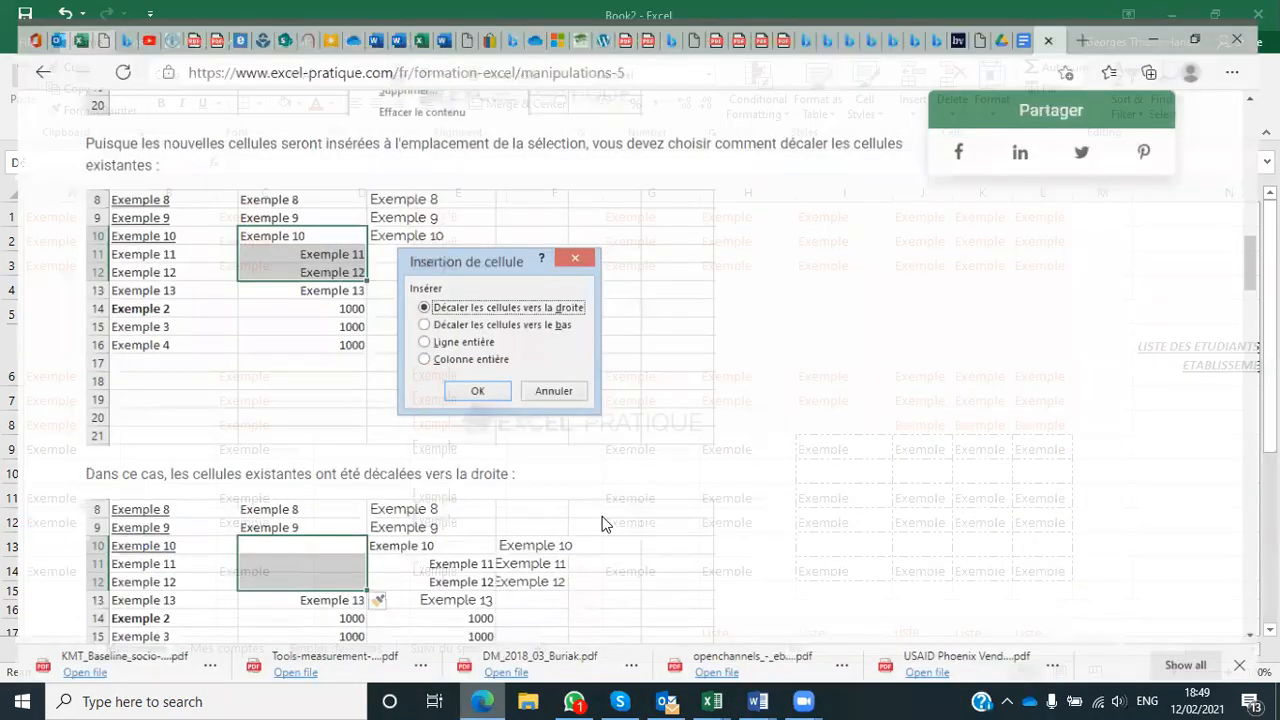
pyautogui.scroll(-5, 602, 516)
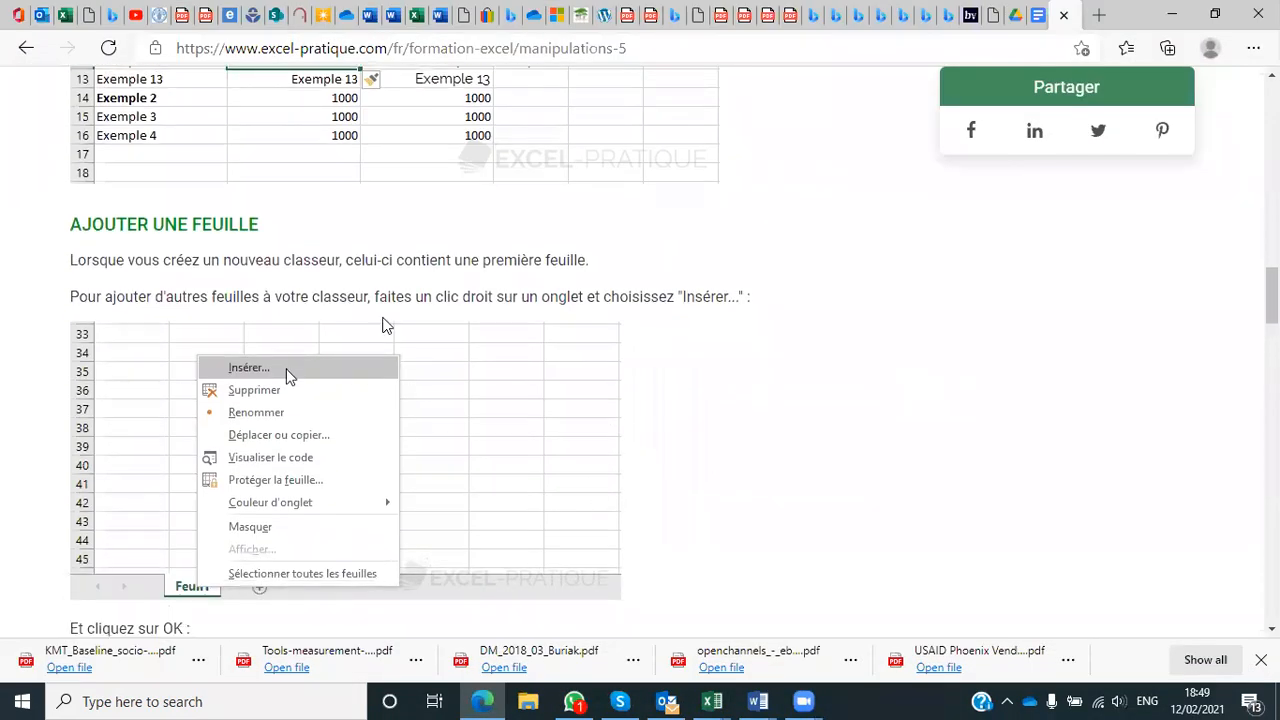
pyautogui.scroll(-3, 275, 325)
pyautogui.scroll(-3, 285, 330)
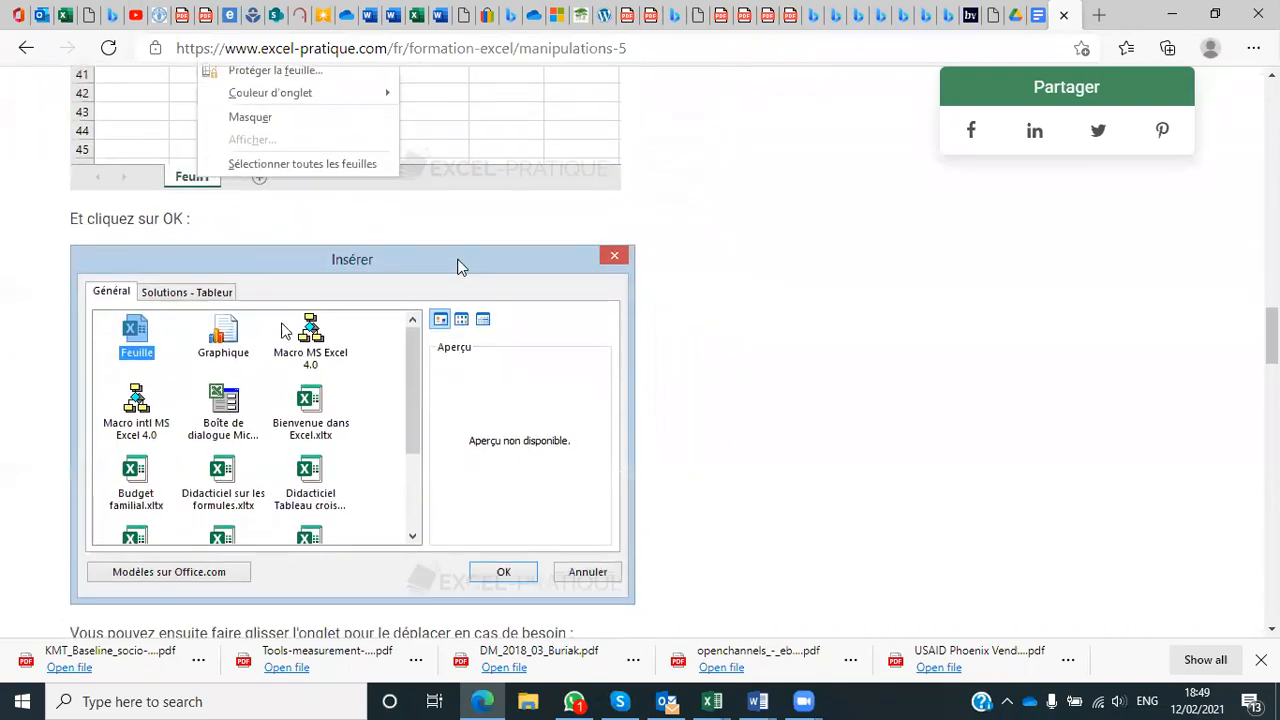
pyautogui.scroll(-5, 282, 330)
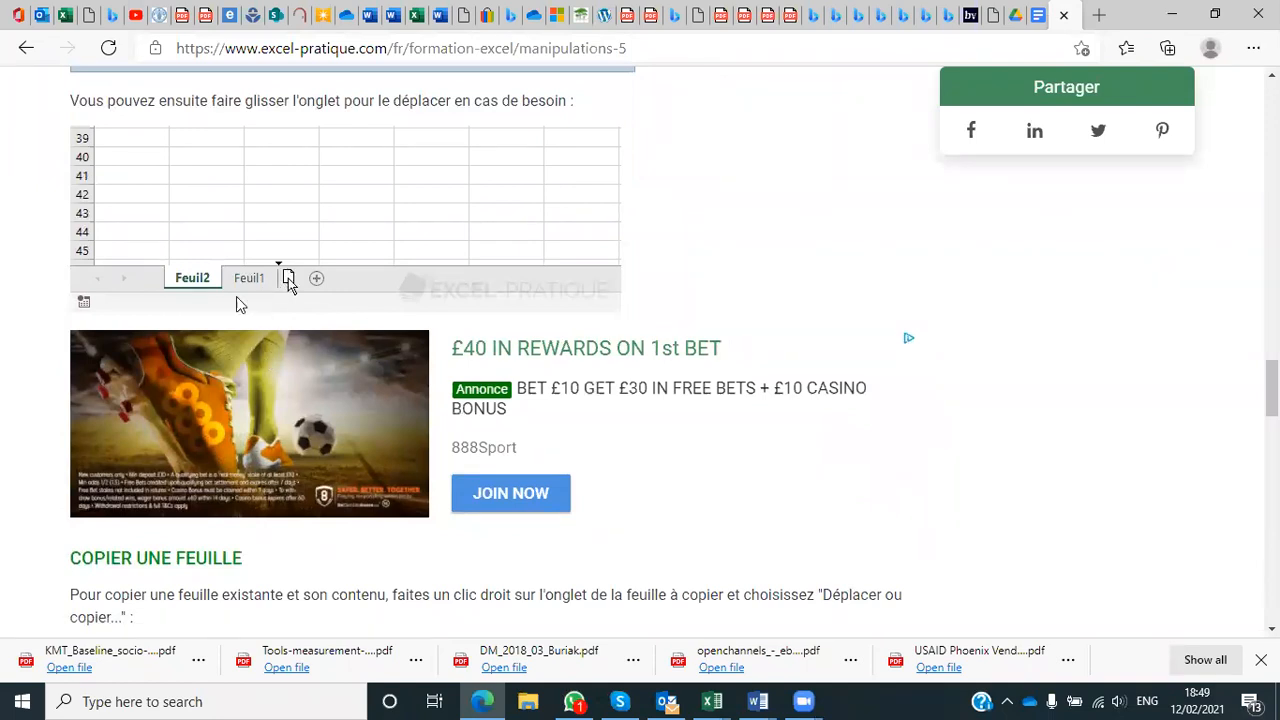
pyautogui.scroll(-5, 160, 404)
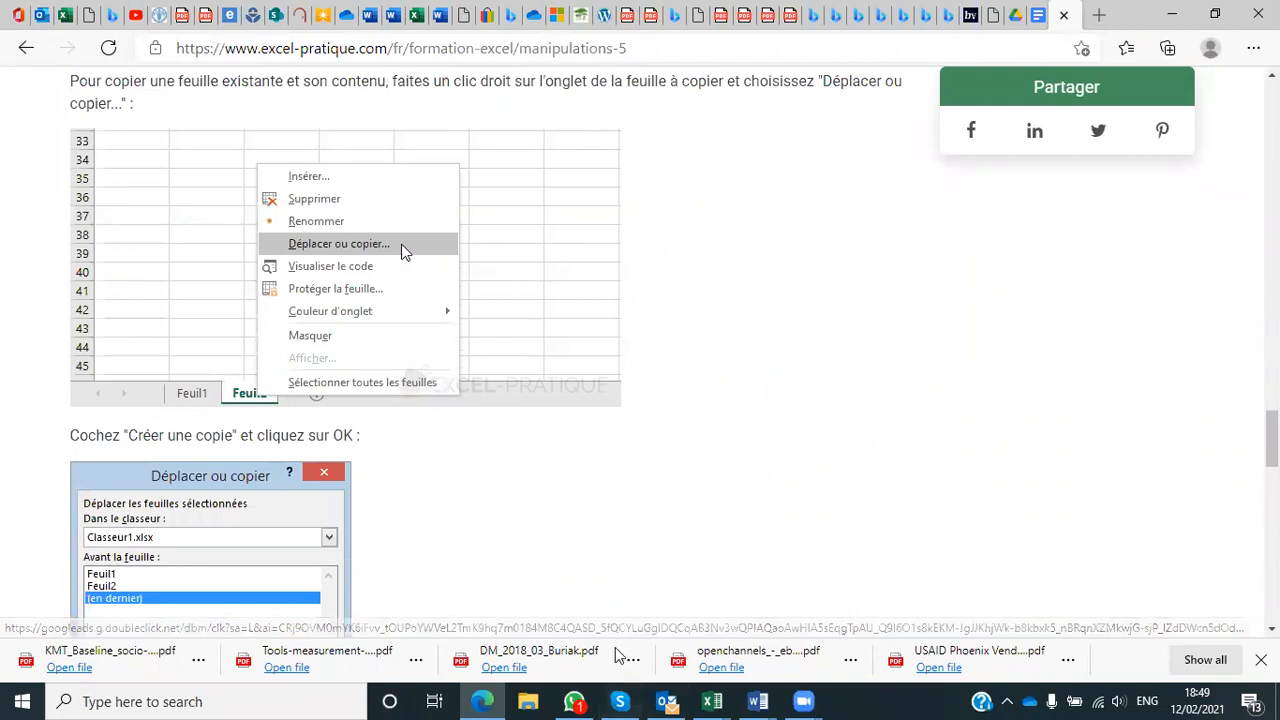
# Return to the Book2 workbook, create a copy of the Ma famille sheet before the original, and compare the two sheets.
pyautogui.click(726, 700)
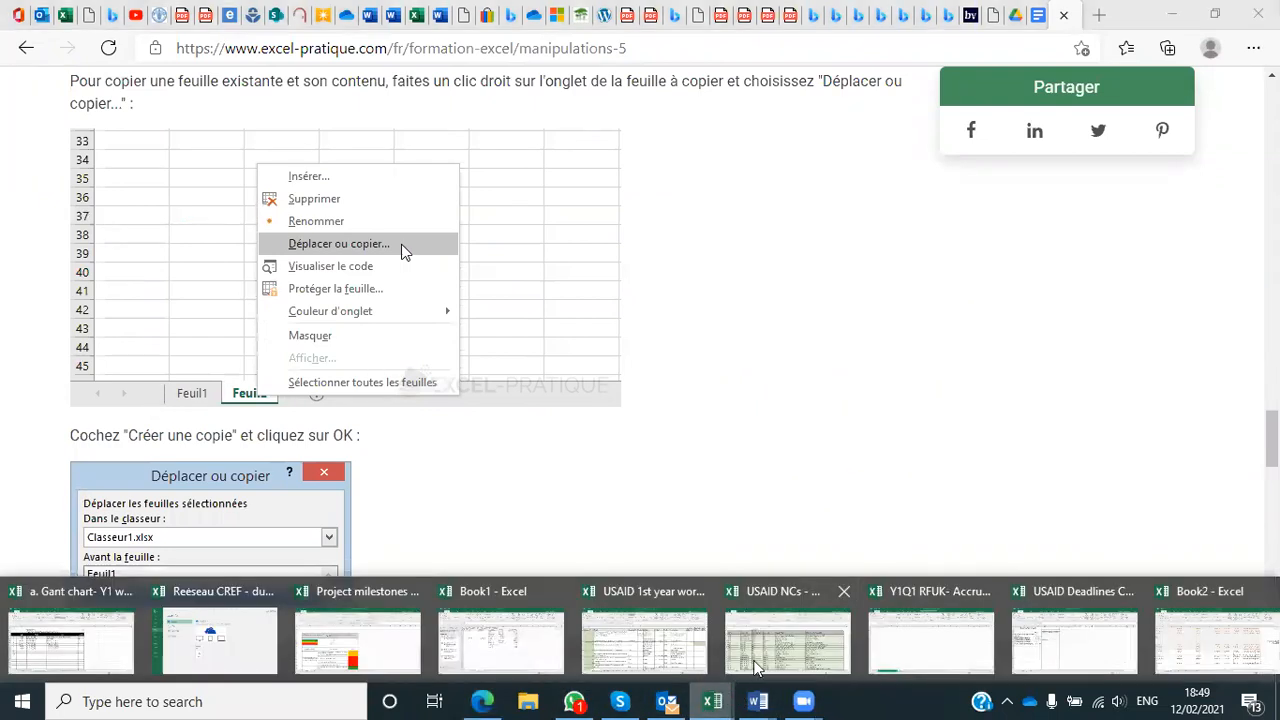
pyautogui.click(1240, 650)
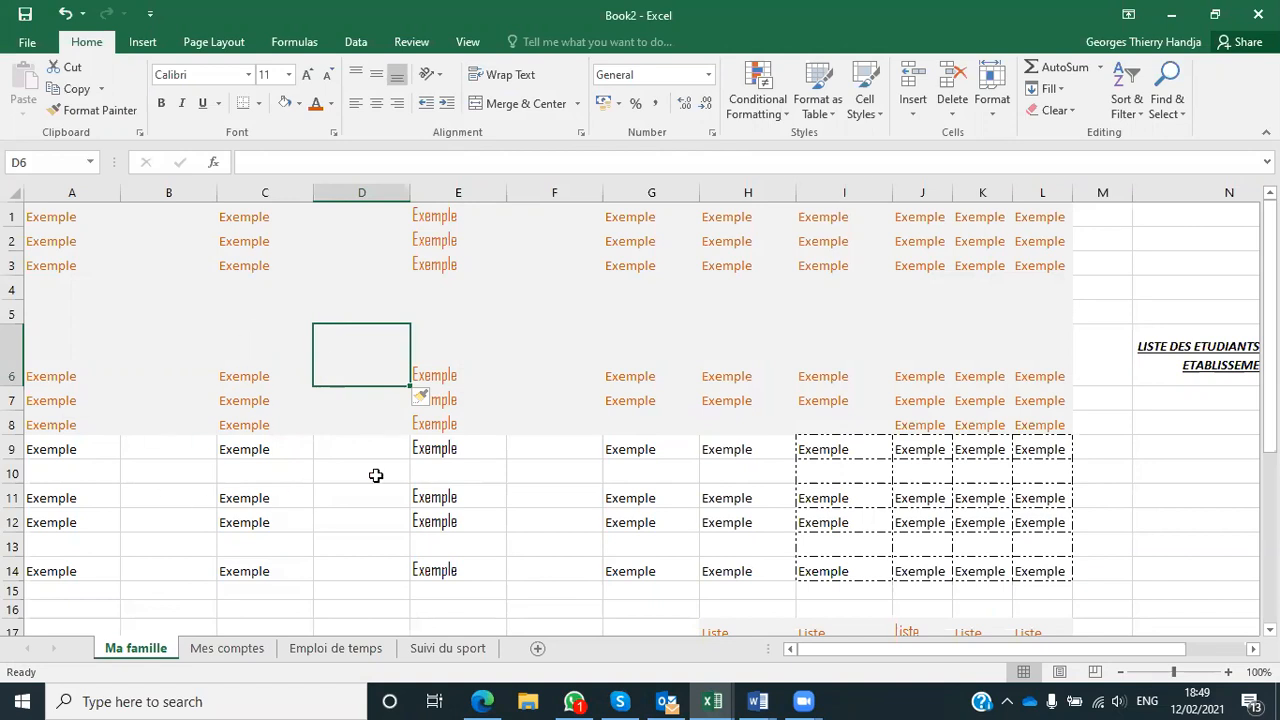
pyautogui.rightClick(127, 650)
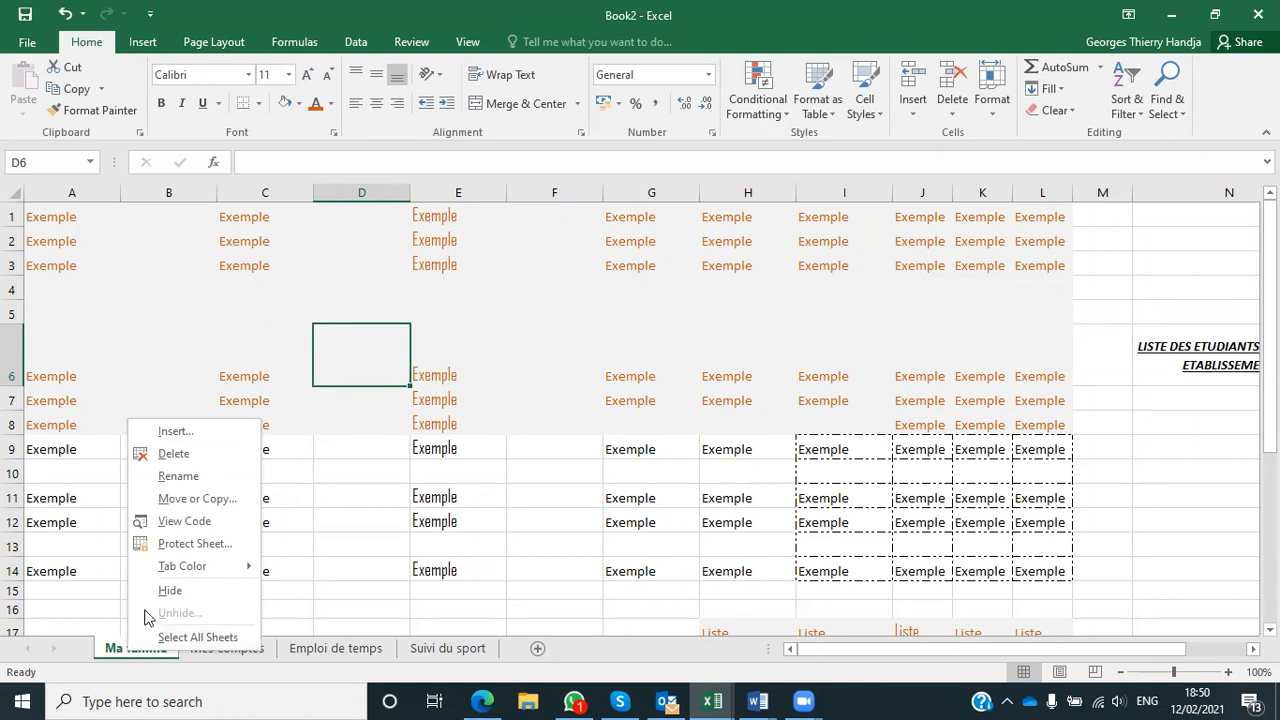
pyautogui.click(113, 650)
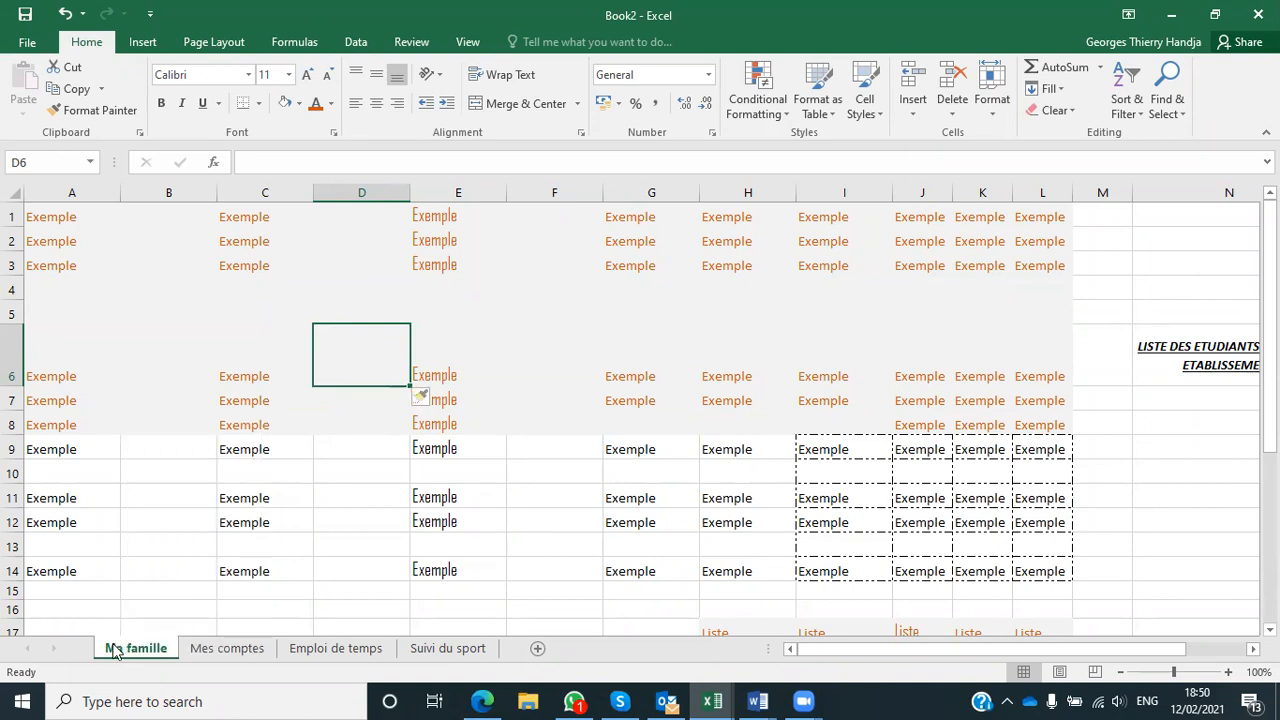
pyautogui.rightClick(113, 650)
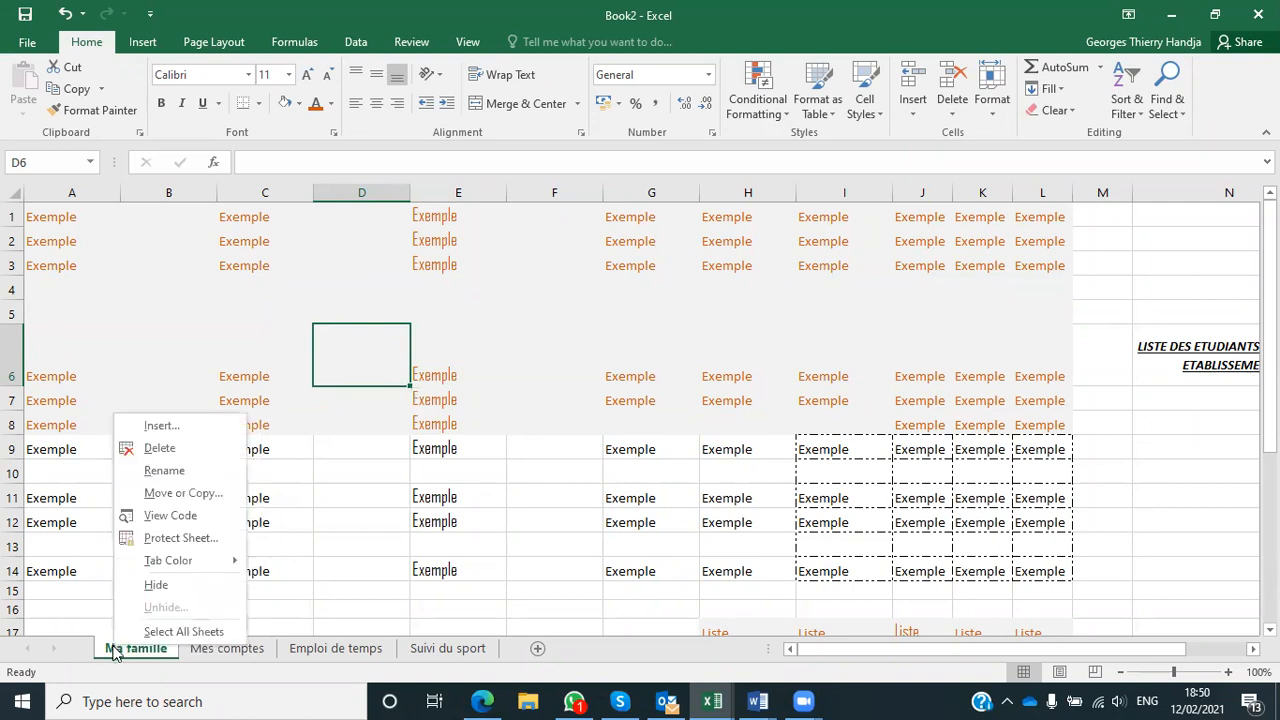
pyautogui.click(178, 494)
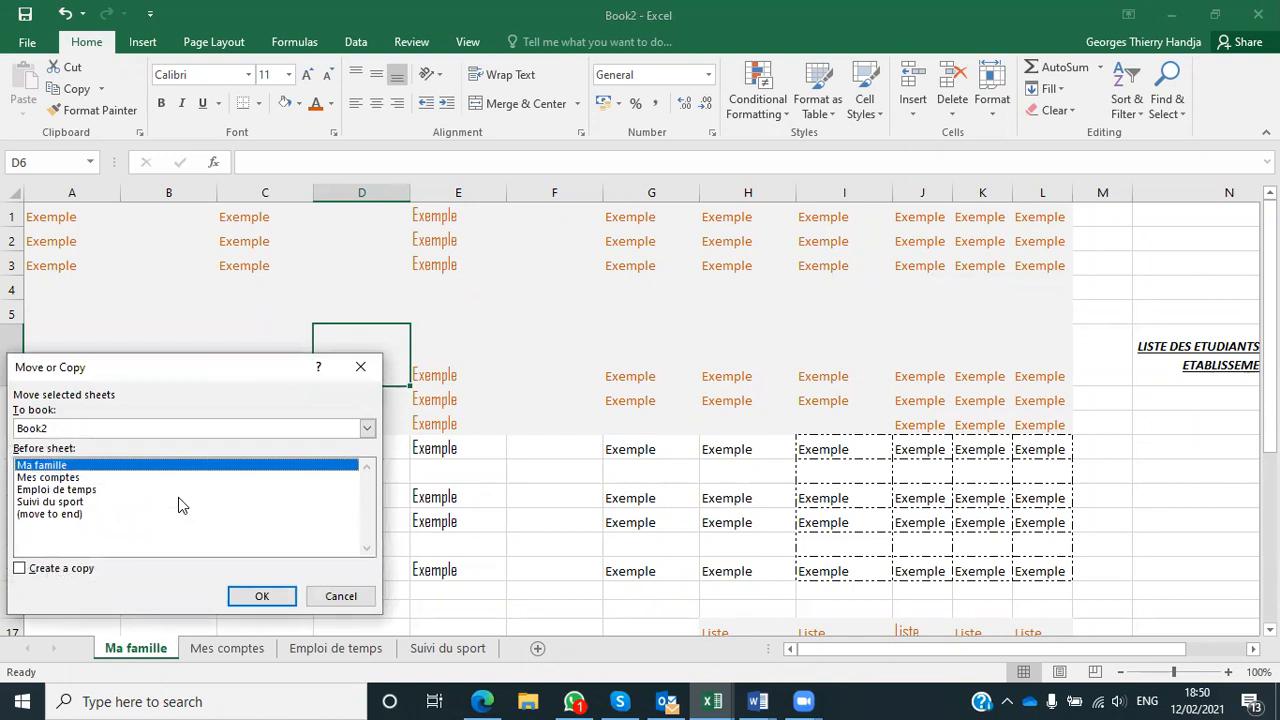
pyautogui.click(20, 569)
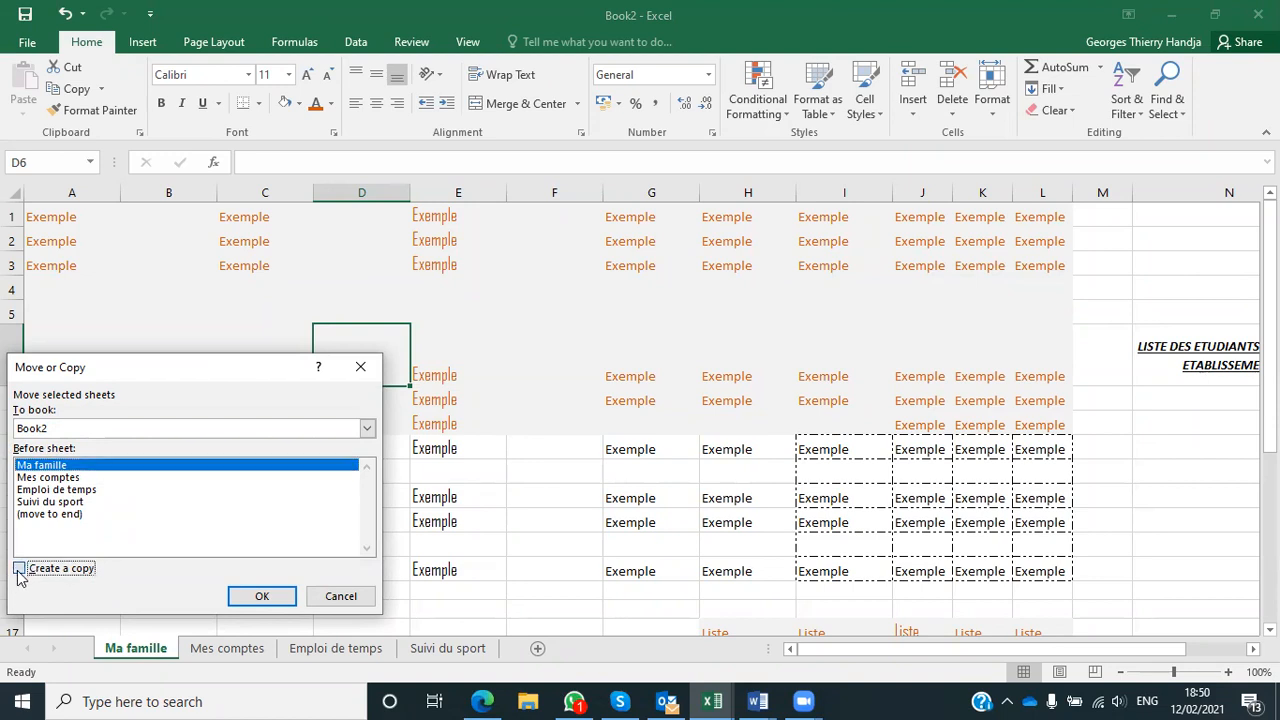
pyautogui.click(254, 597)
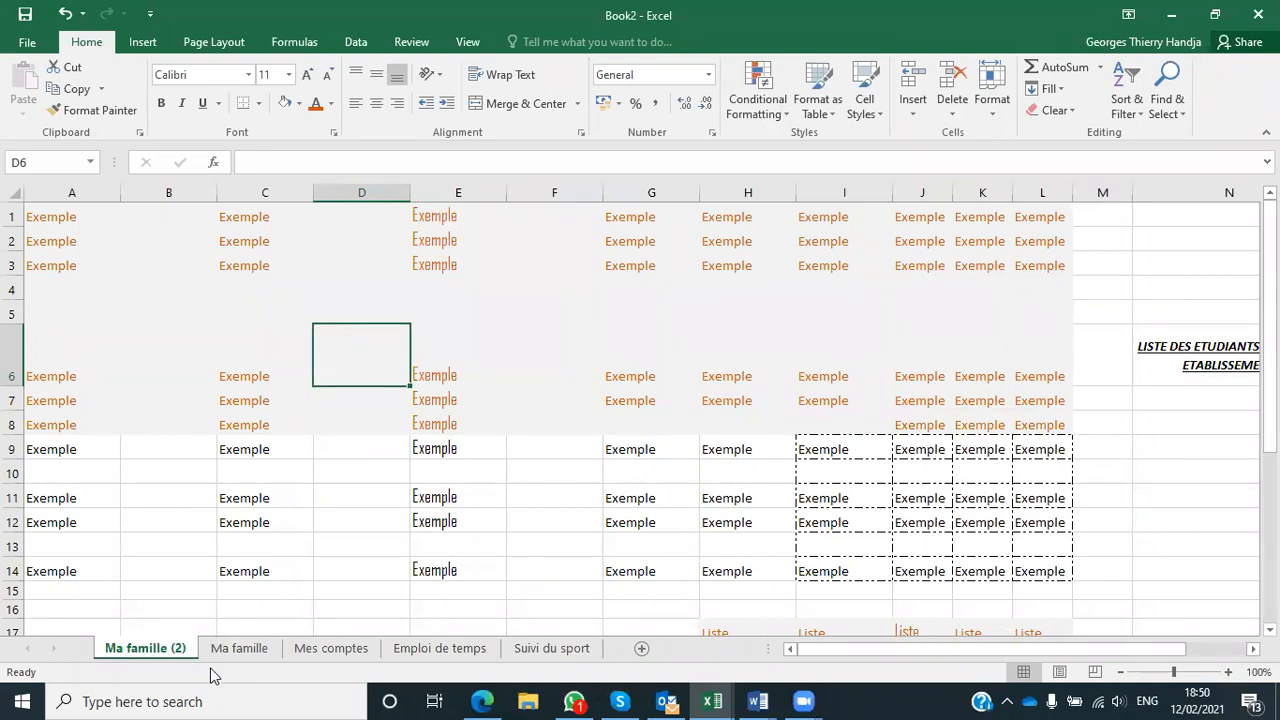
pyautogui.click(240, 650)
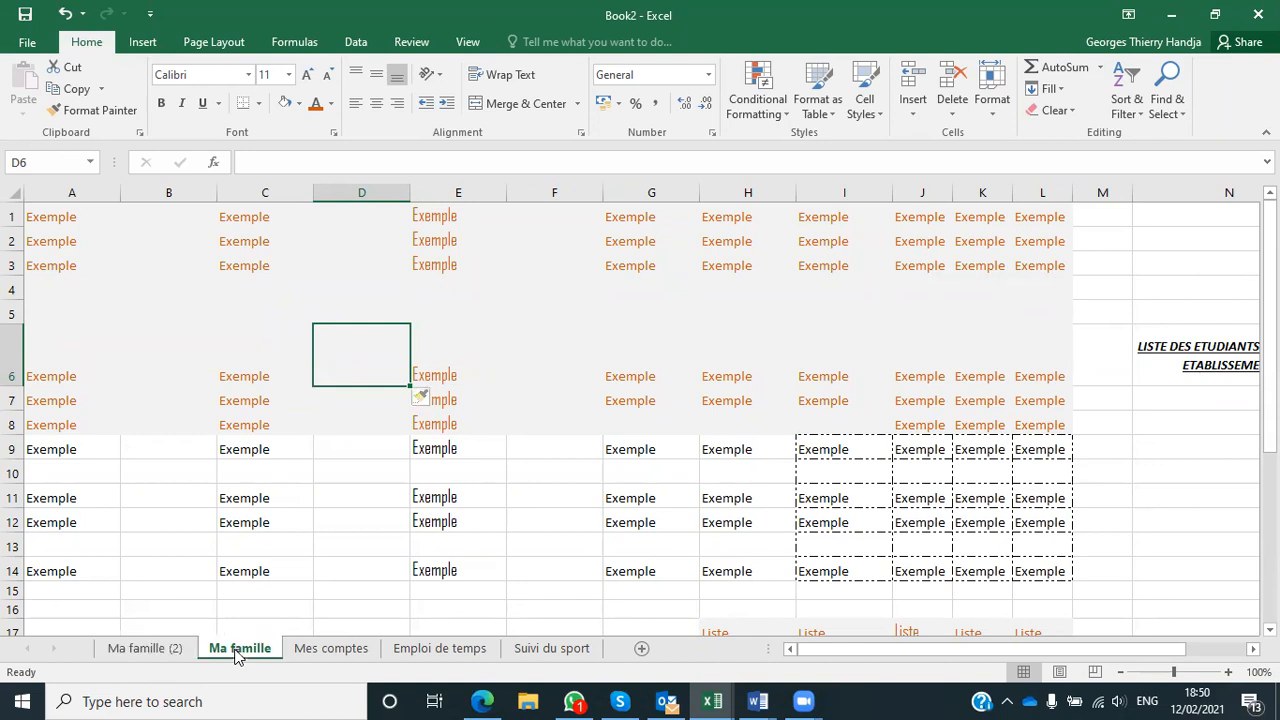
pyautogui.click(138, 650)
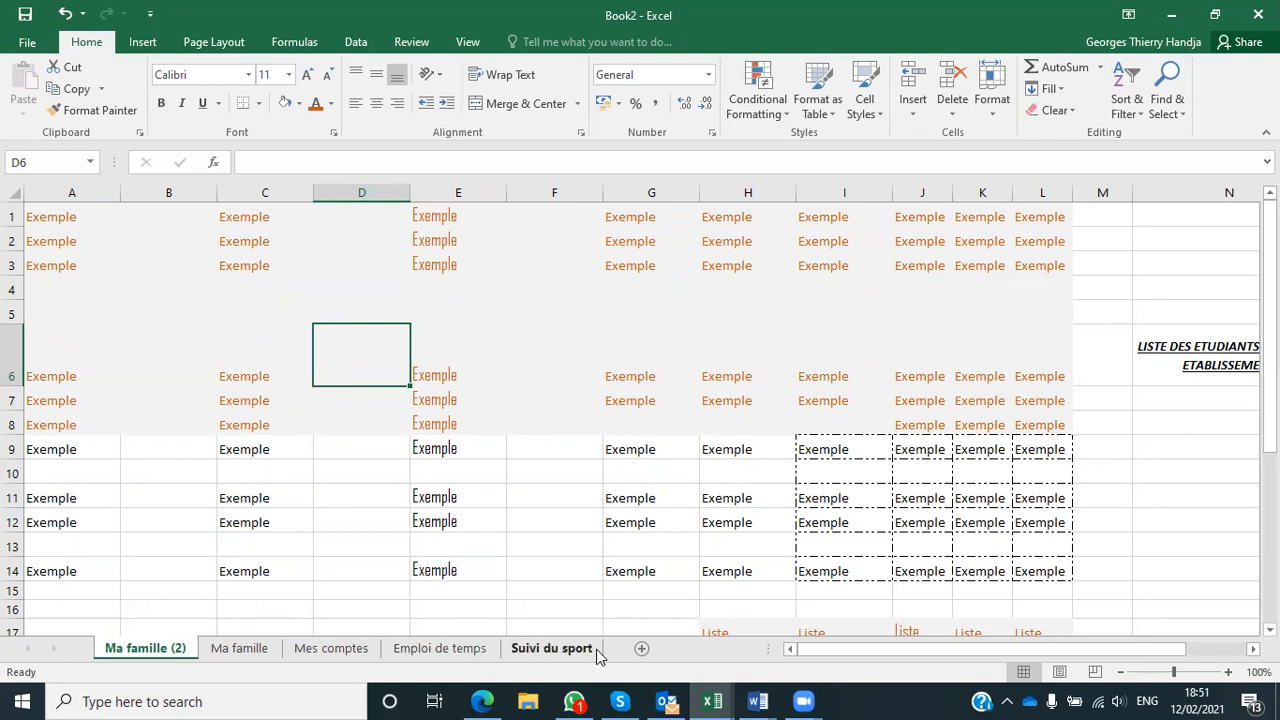
# Switch to the excel-pratique.com lesson in the browser and read the end of the sheet-copying section and the Sélections section.
pyautogui.click(486, 698)
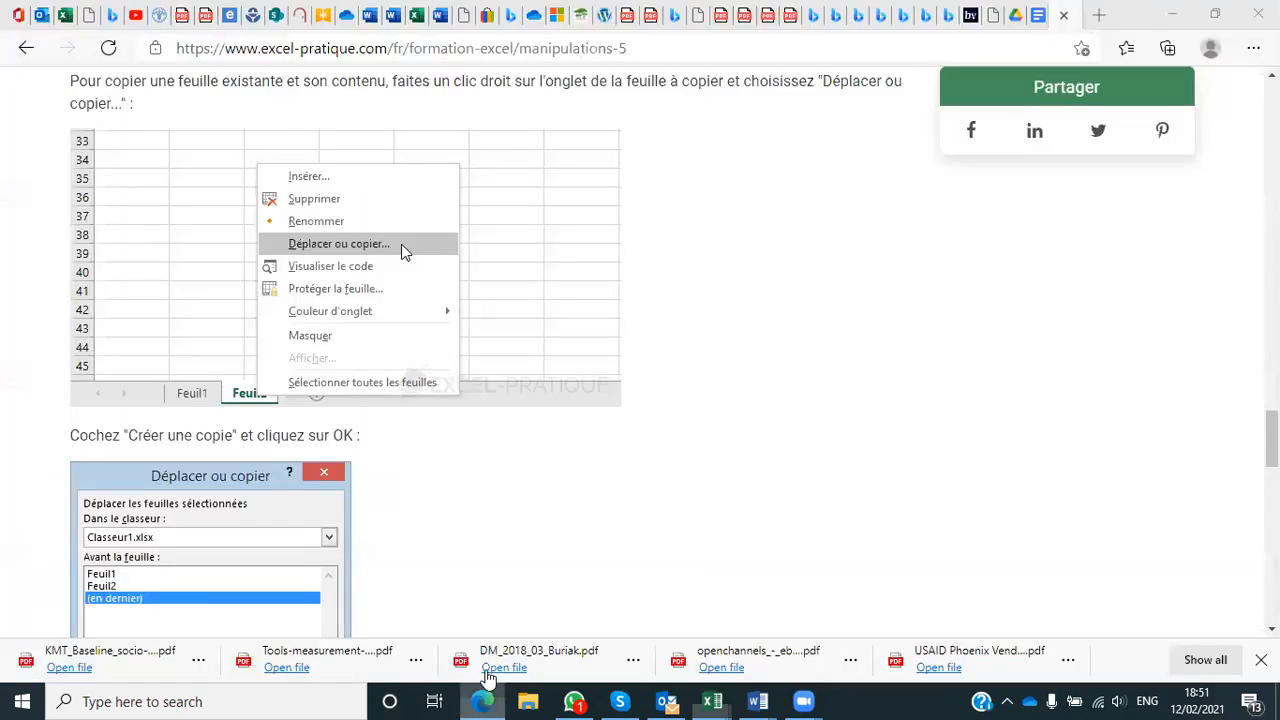
pyautogui.scroll(-4, 447, 541)
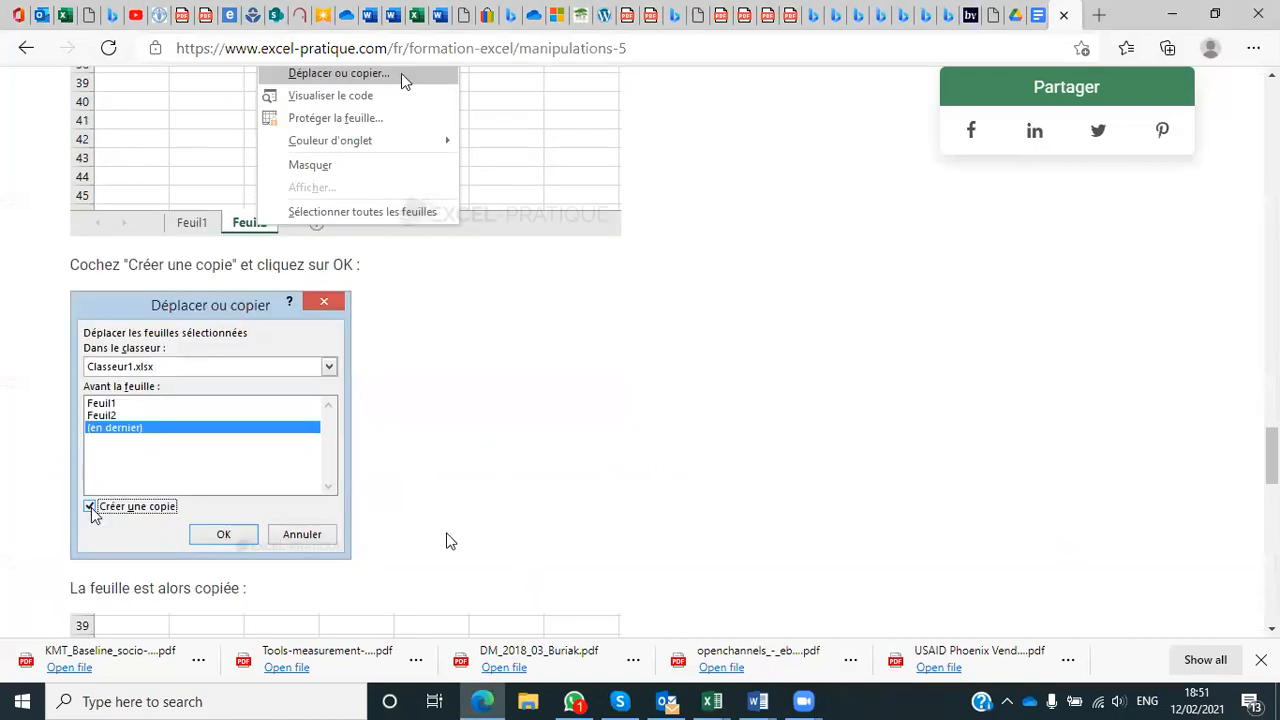
pyautogui.scroll(-3, 447, 541)
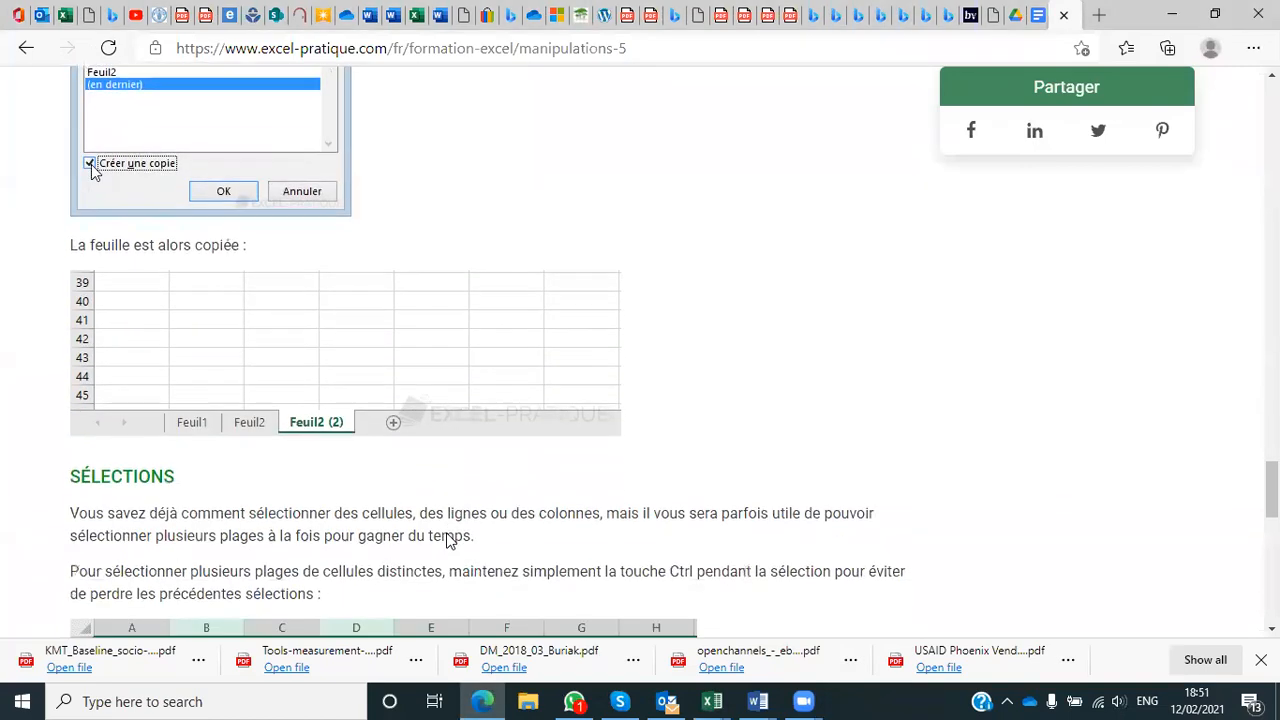
pyautogui.scroll(-1, 447, 541)
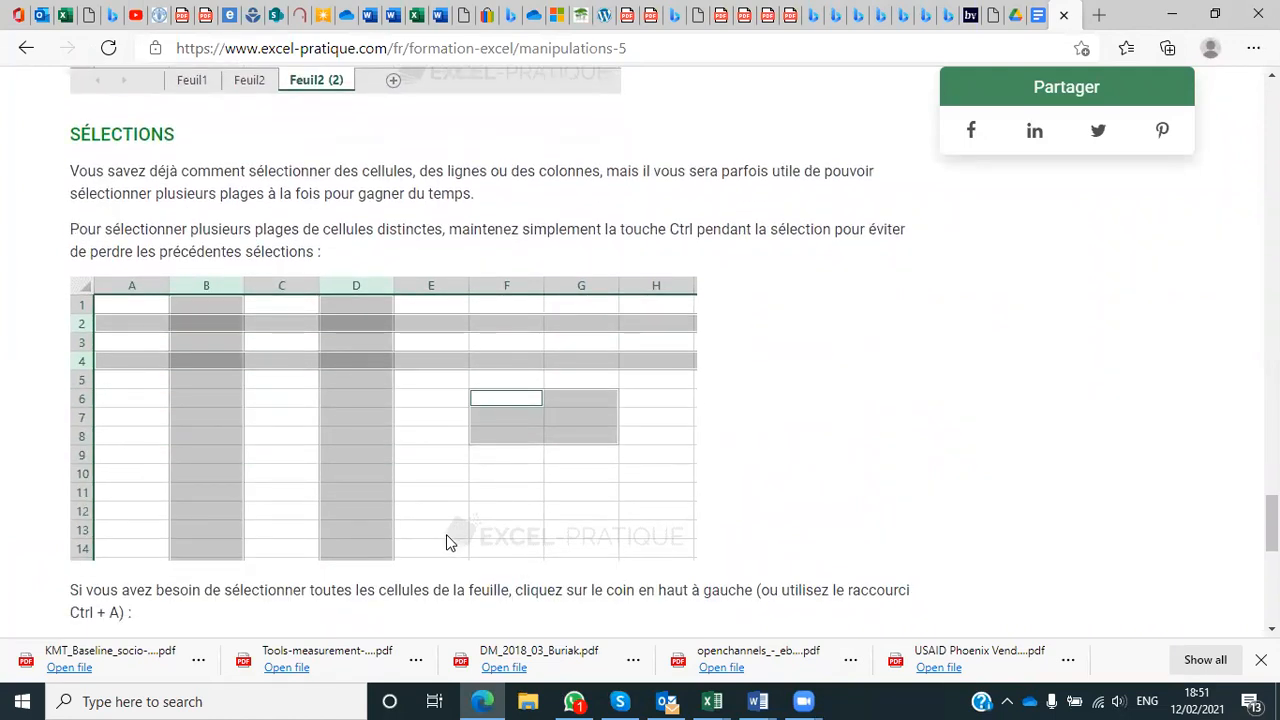
pyautogui.scroll(-3, 446, 534)
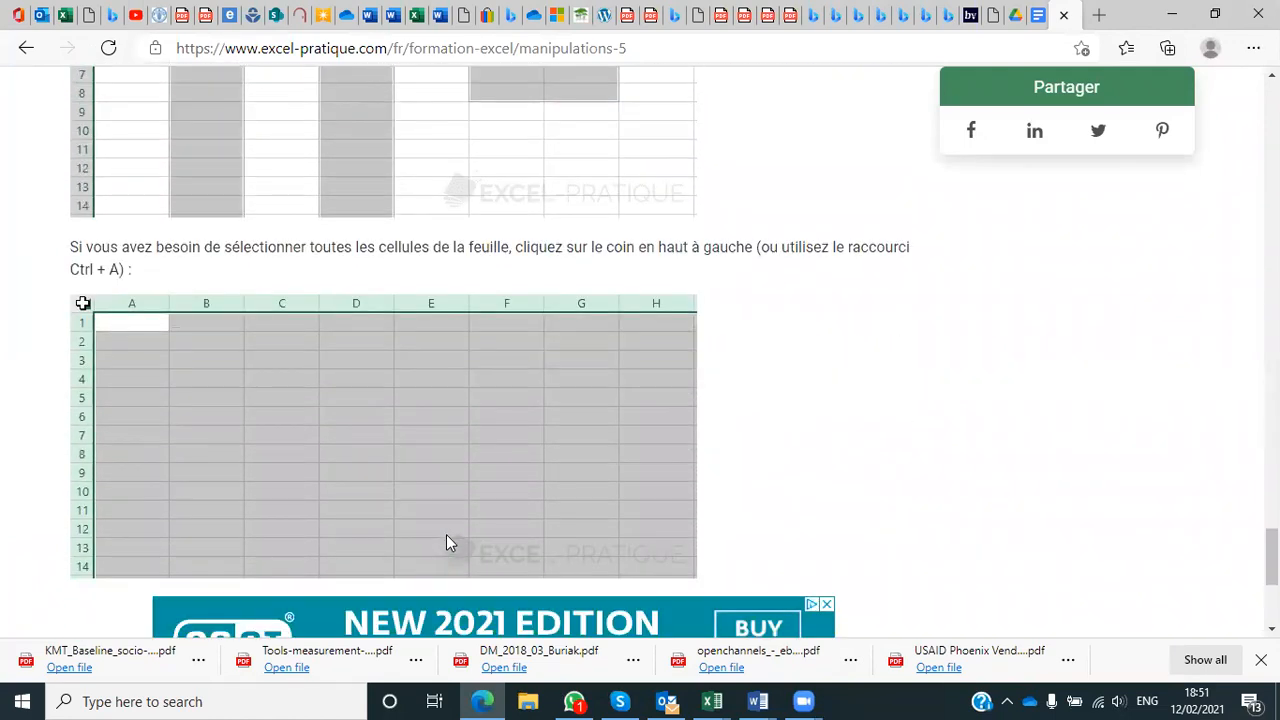
pyautogui.scroll(-2, 446, 534)
pyautogui.scroll(1, 449, 543)
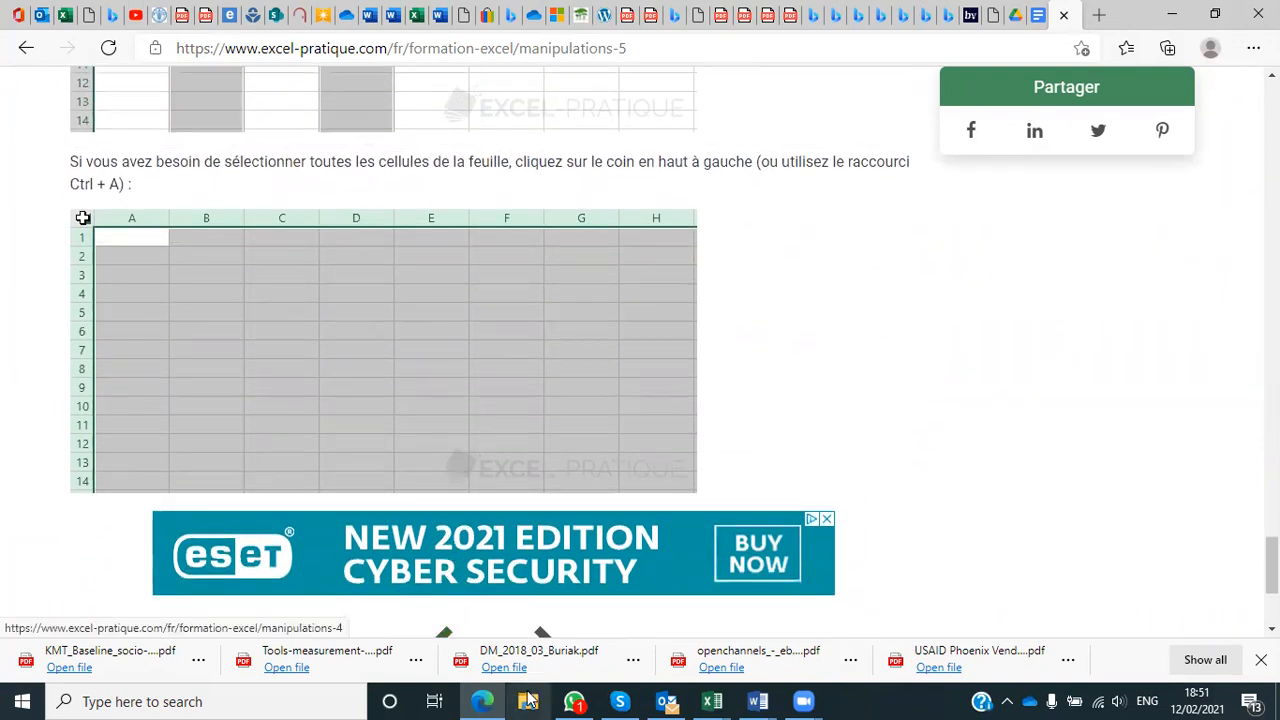
# Return to the Book2 workbook, select the range E6:H12 on the Ma famille (2) sheet, and deselect it.
pyautogui.click(716, 701)
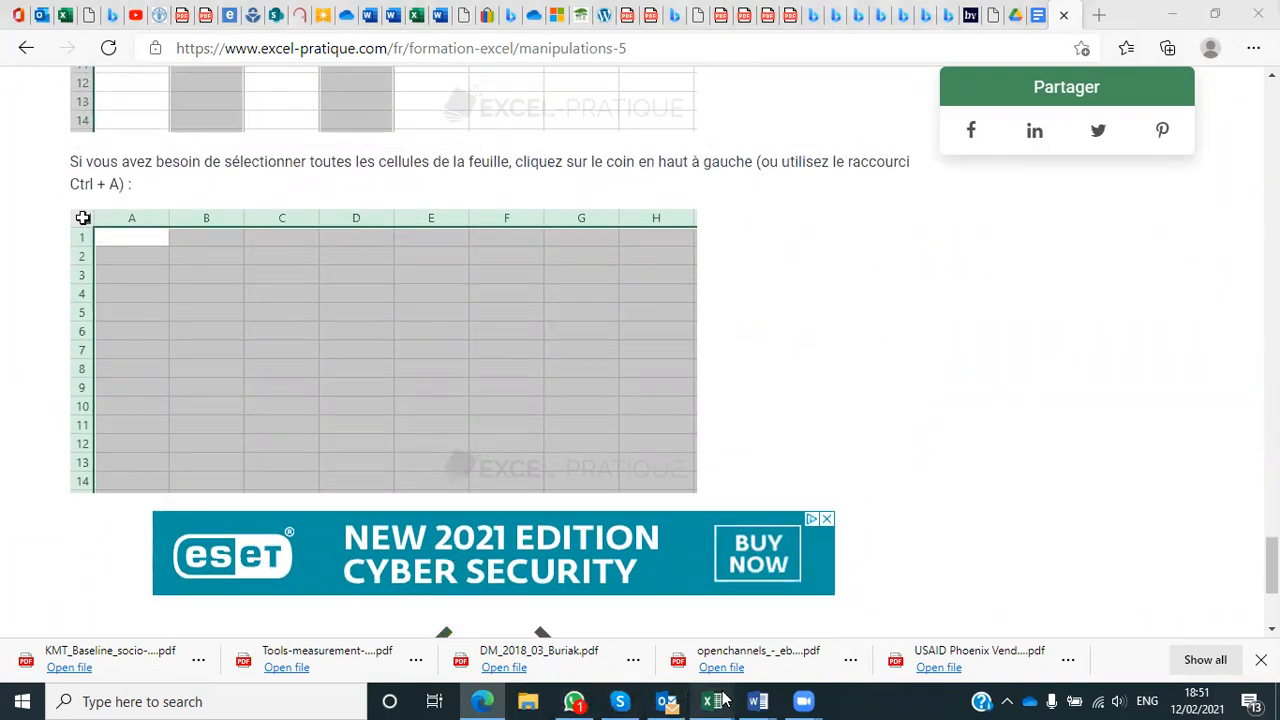
pyautogui.click(1224, 636)
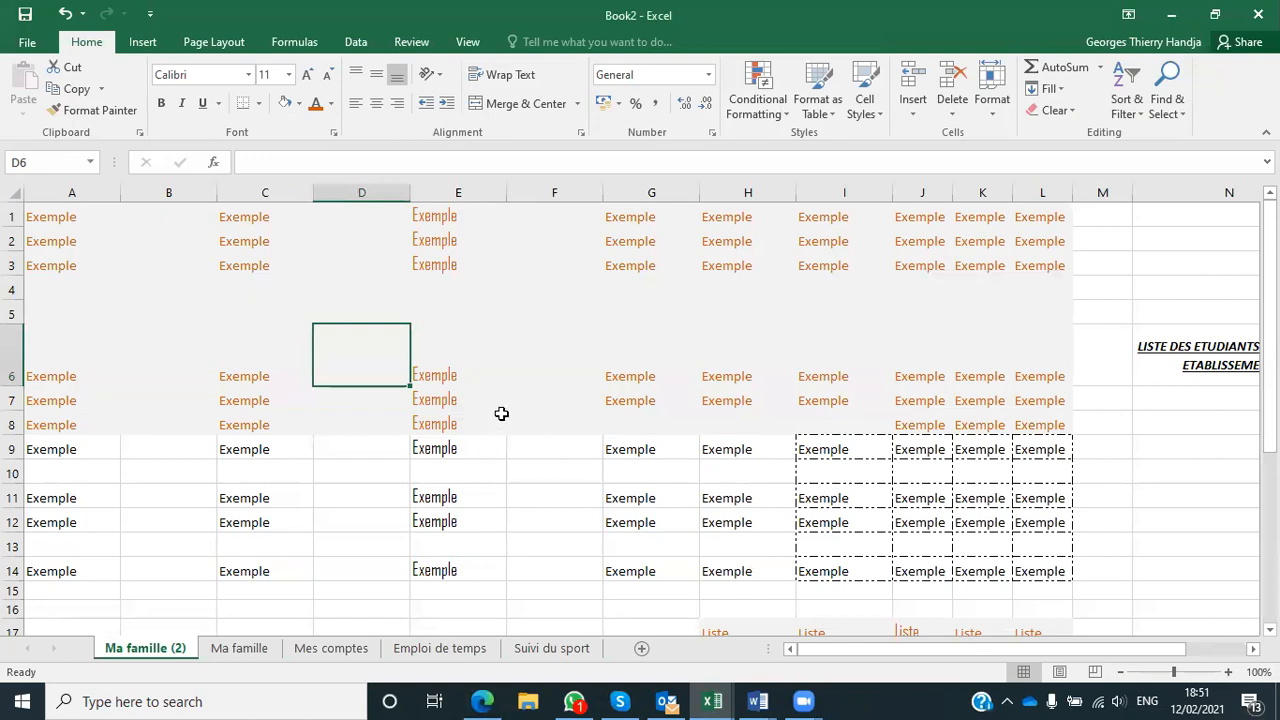
pyautogui.moveTo(443, 371); pyautogui.dragTo(720, 527)
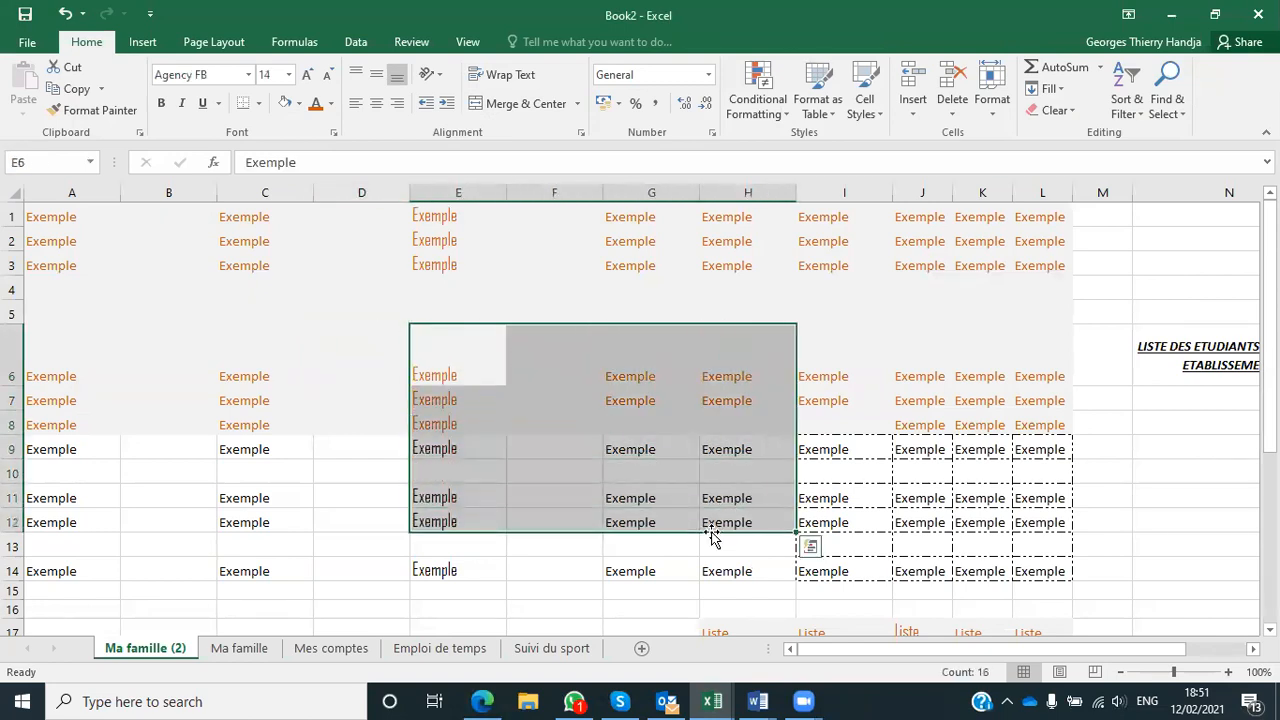
pyautogui.click(838, 373)
# Select the whole data region around cell D6, and do the same for the region around cell G6.
pyautogui.click(335, 370)
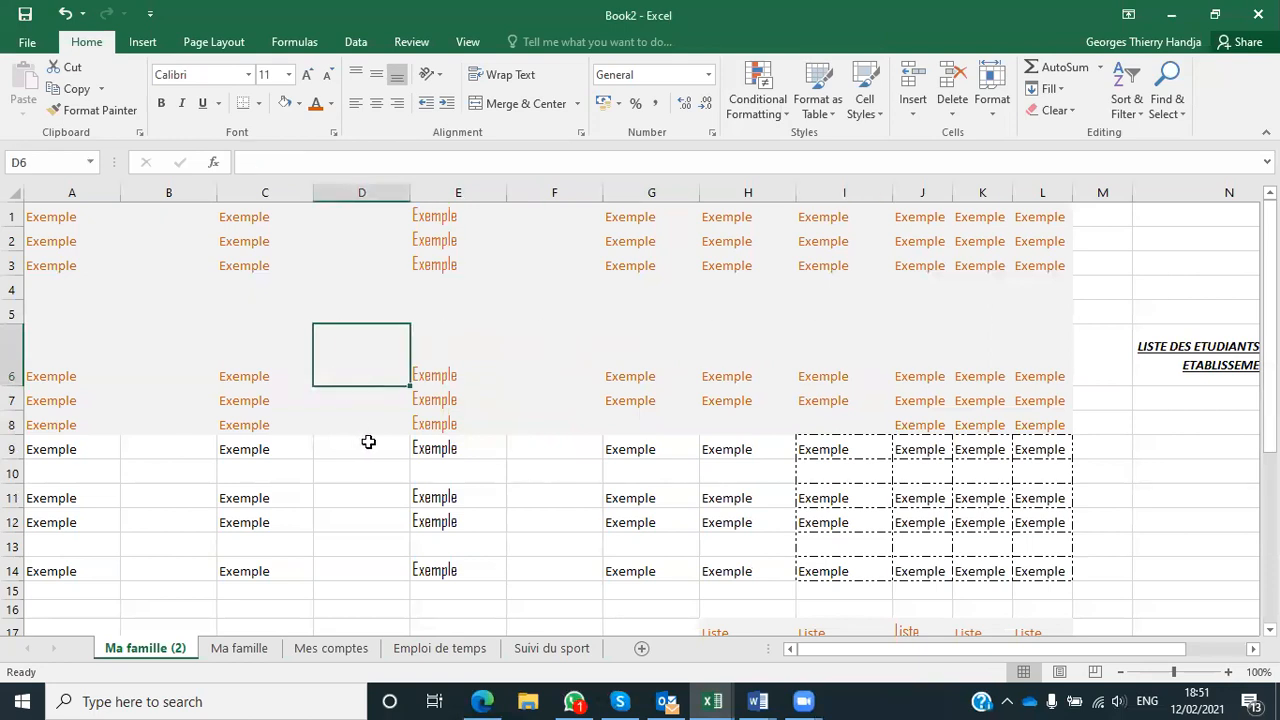
pyautogui.hotkey('ctrl', 'a')
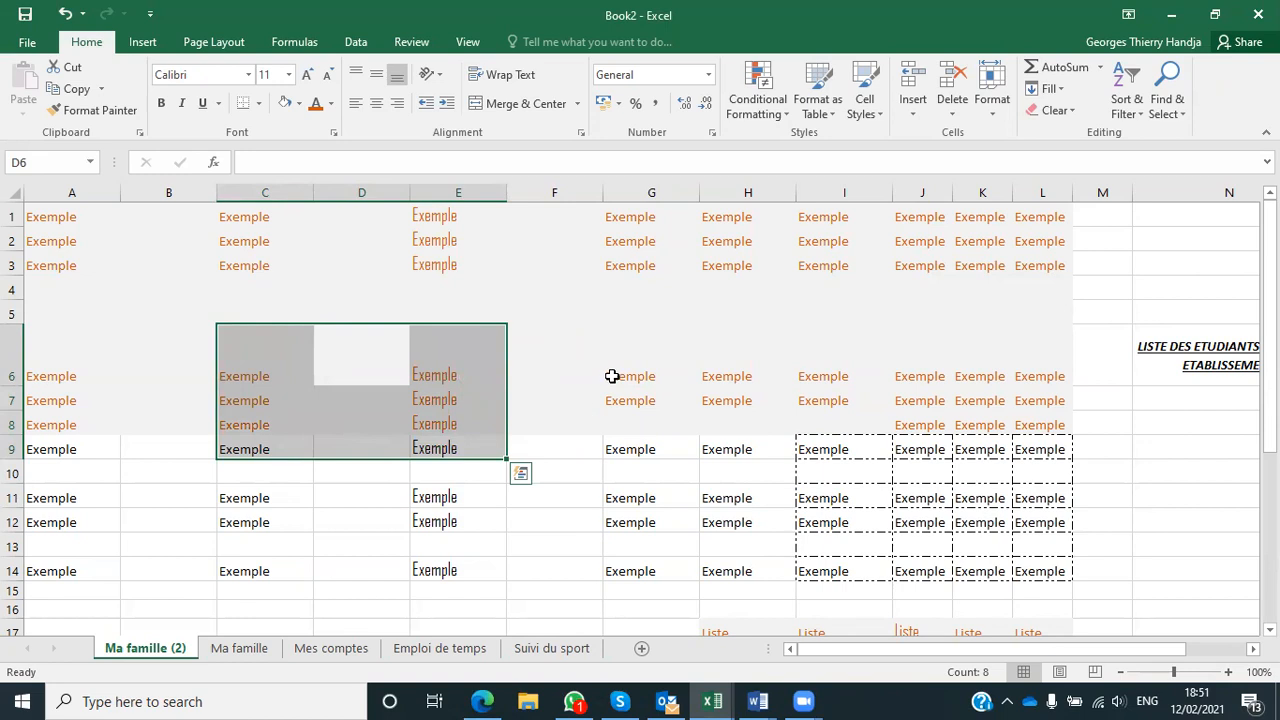
pyautogui.click(630, 374)
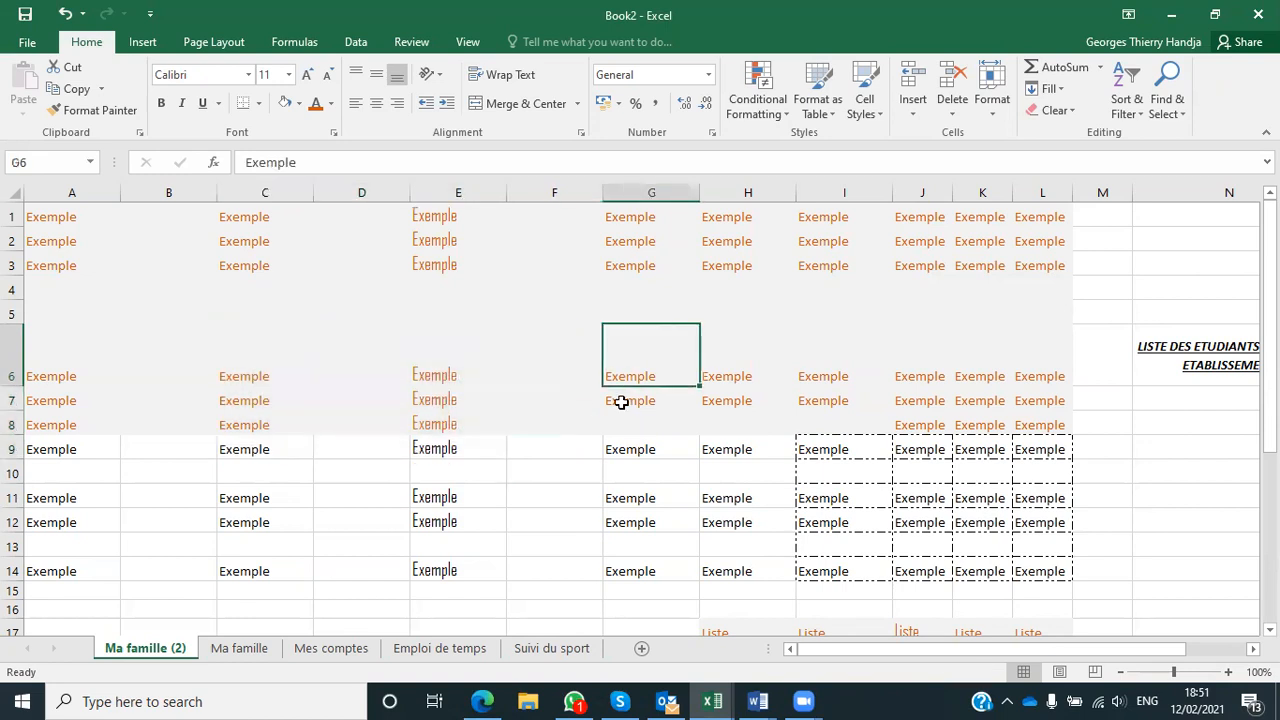
pyautogui.hotkey('ctrl', 'a')
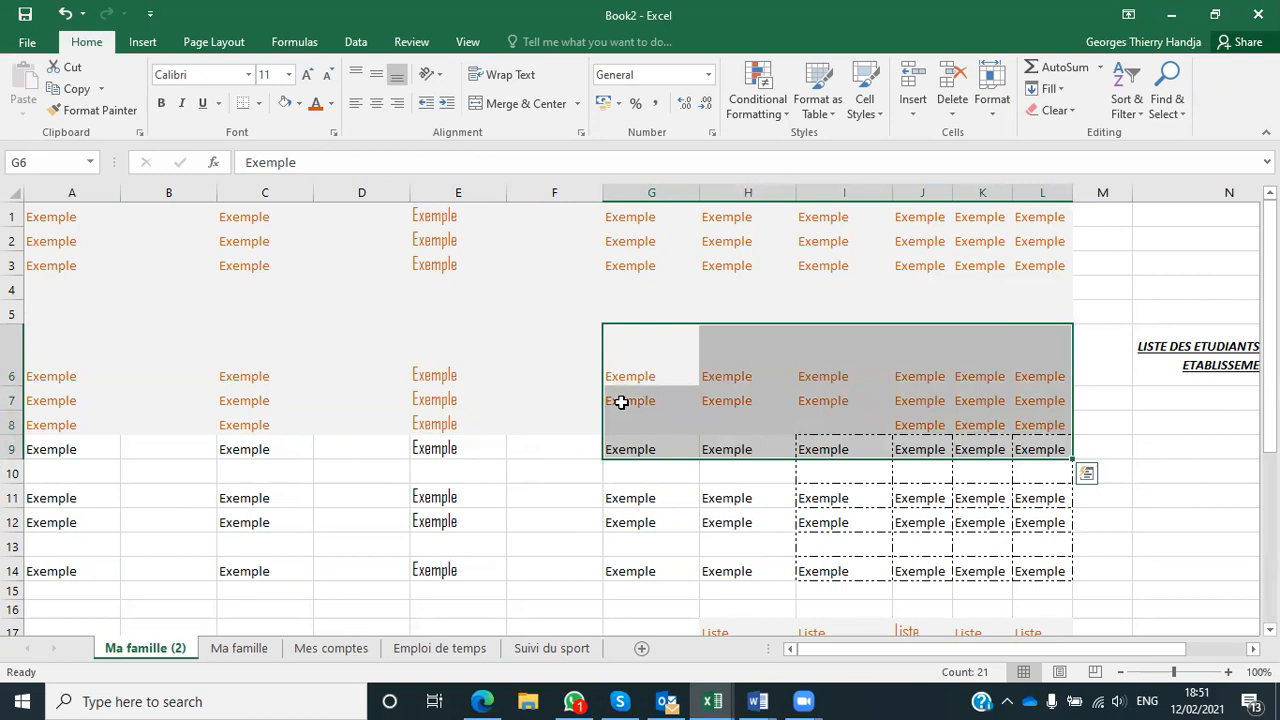
# Select cells C11:C12 from C11, and extend a new selection from G11 to cover G11:L12.
pyautogui.click(257, 501)
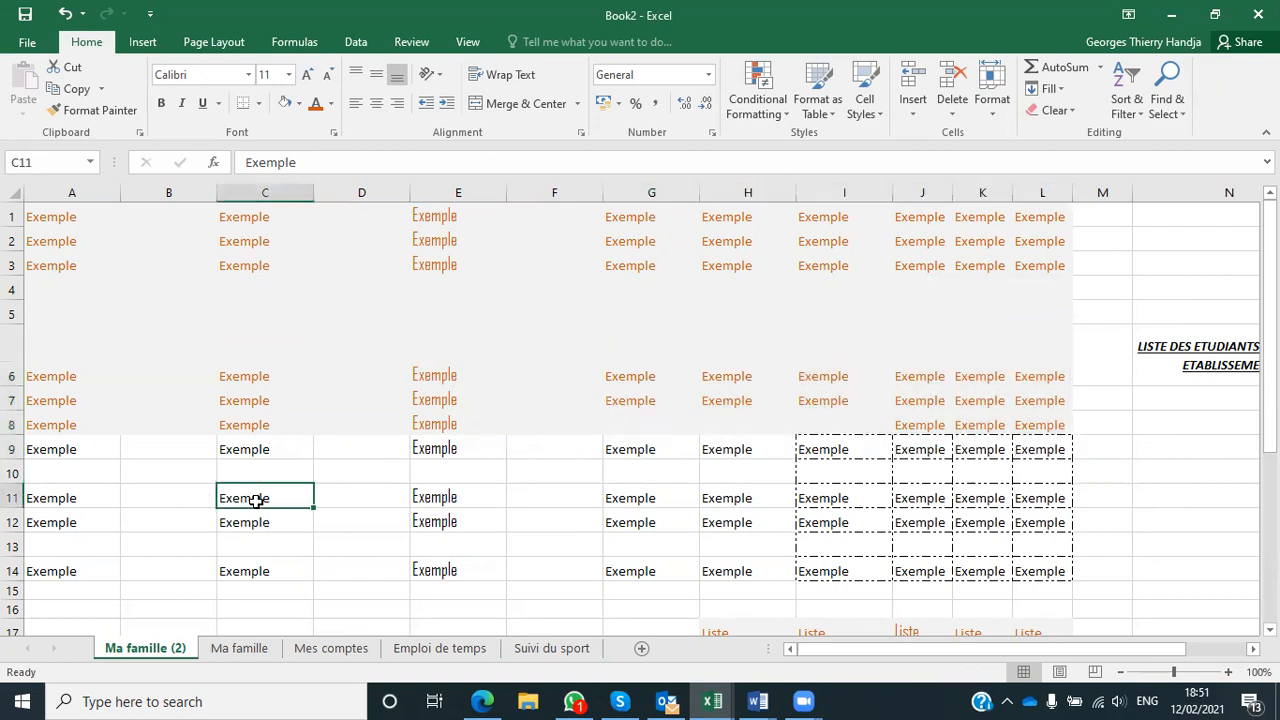
pyautogui.hotkey('shift', 'Down')
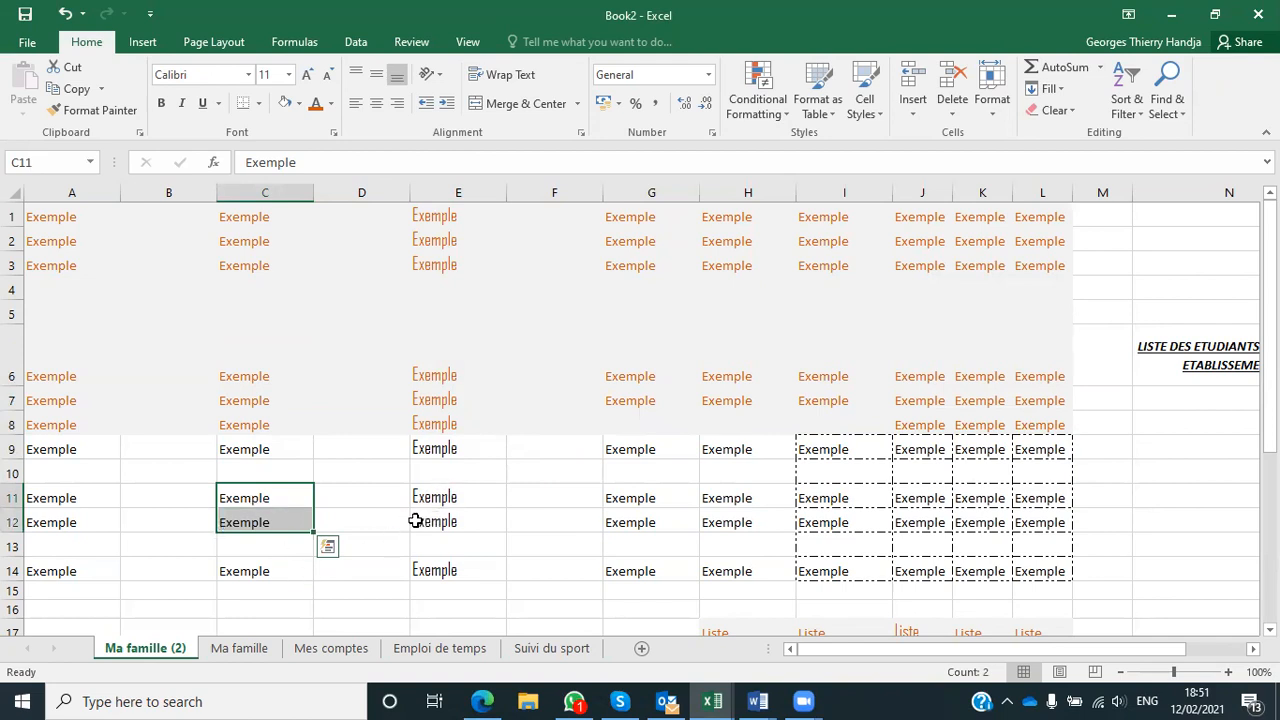
pyautogui.click(642, 500)
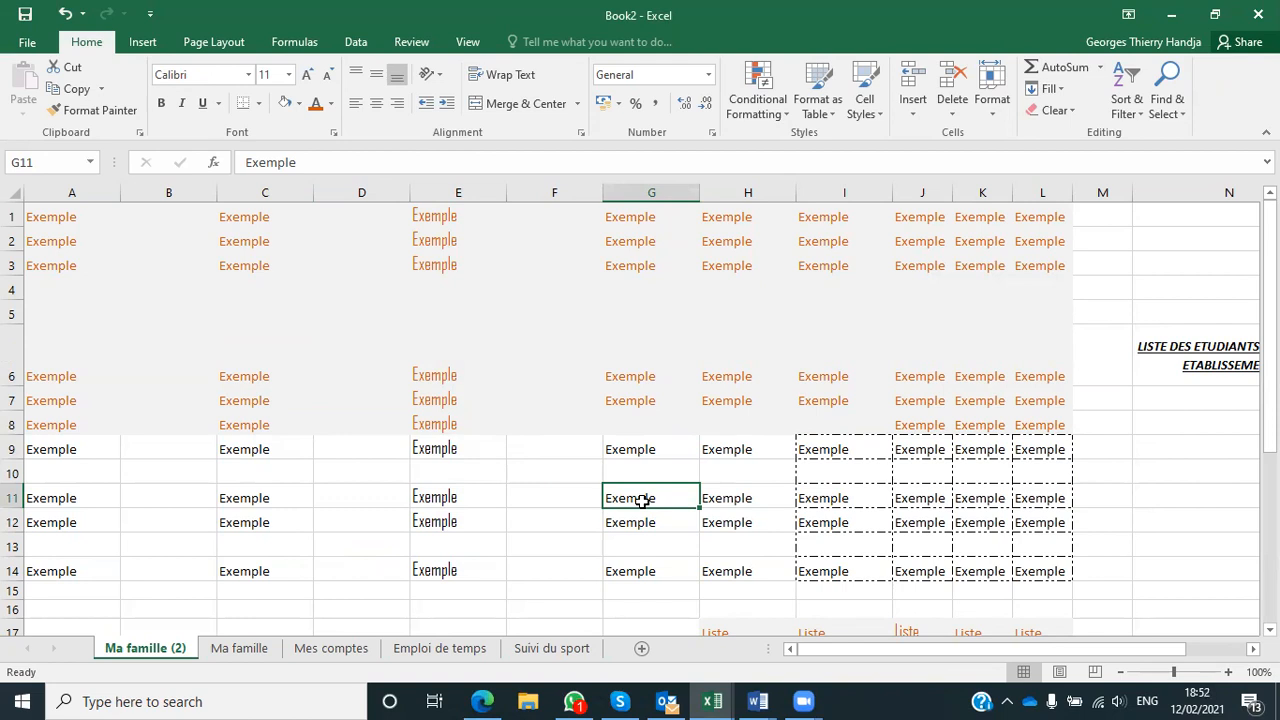
pyautogui.hotkey('ctrl', 'shift', 'Right')
pyautogui.hotkey('shift', 'Down')
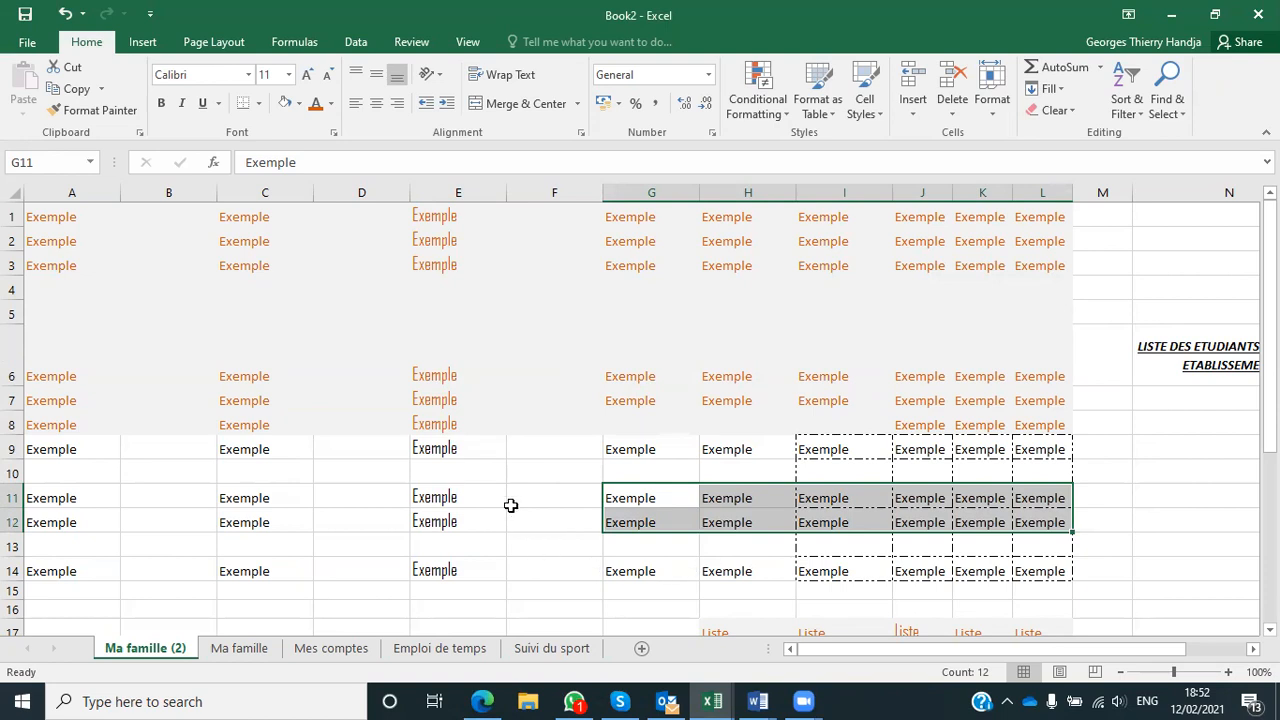
# Extend the selection from cell E6 down to E9.
pyautogui.click(430, 378)
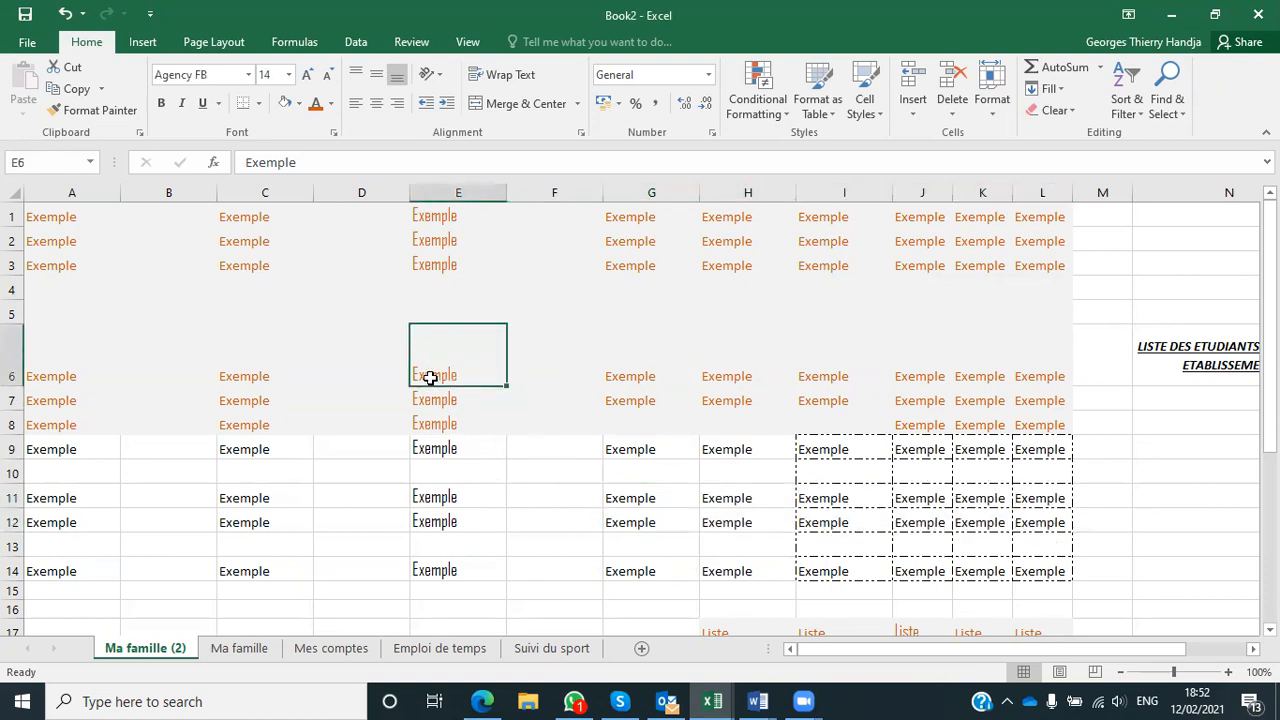
pyautogui.hotkey('shift', 'Down')
pyautogui.hotkey('shift', 'Down')
pyautogui.hotkey('shift', 'Down')
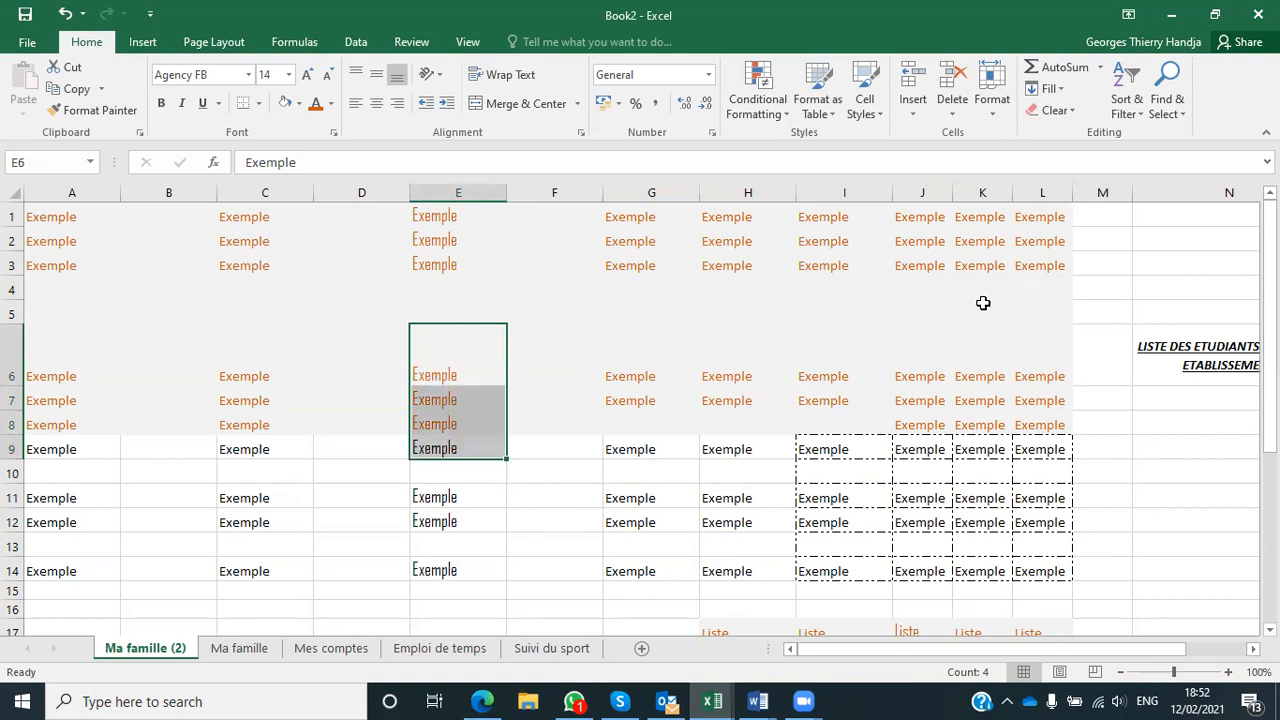
# Select all cells of the sheet starting from the empty cell C19, and clear the selection by choosing cell N13.
pyautogui.scroll(-3, 704, 385)
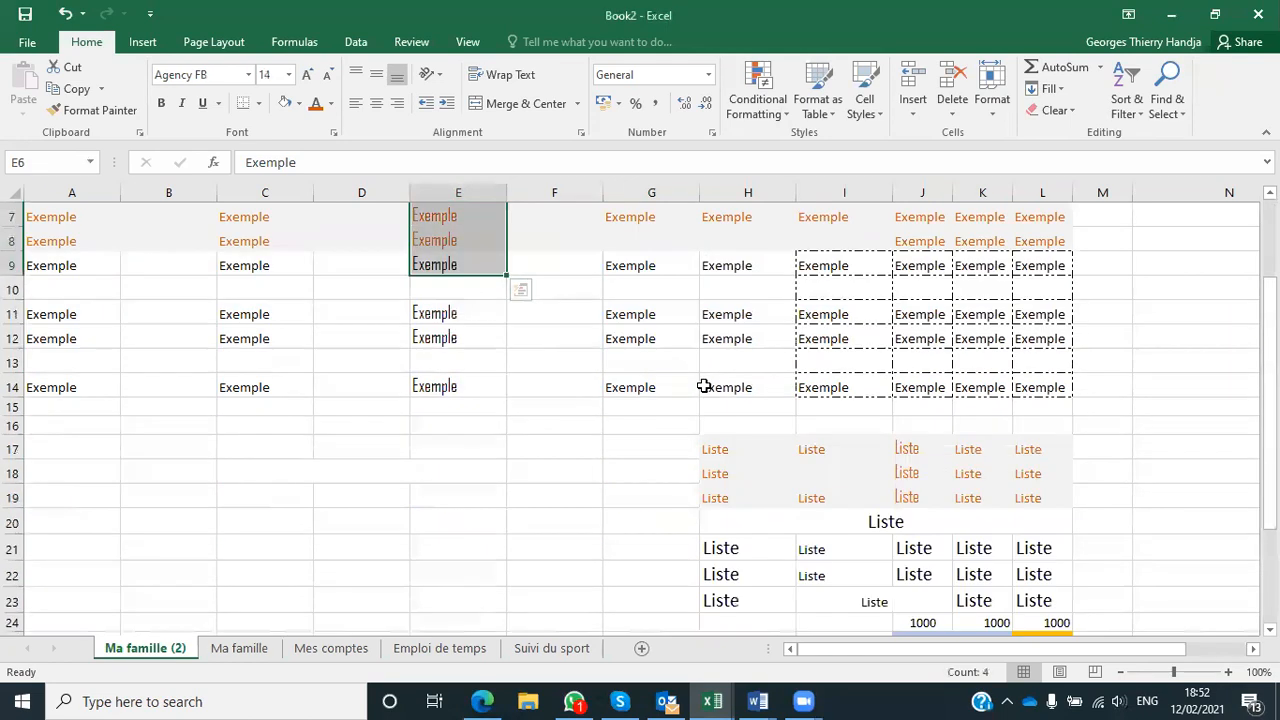
pyautogui.scroll(-1, 704, 385)
pyautogui.scroll(2, 703, 383)
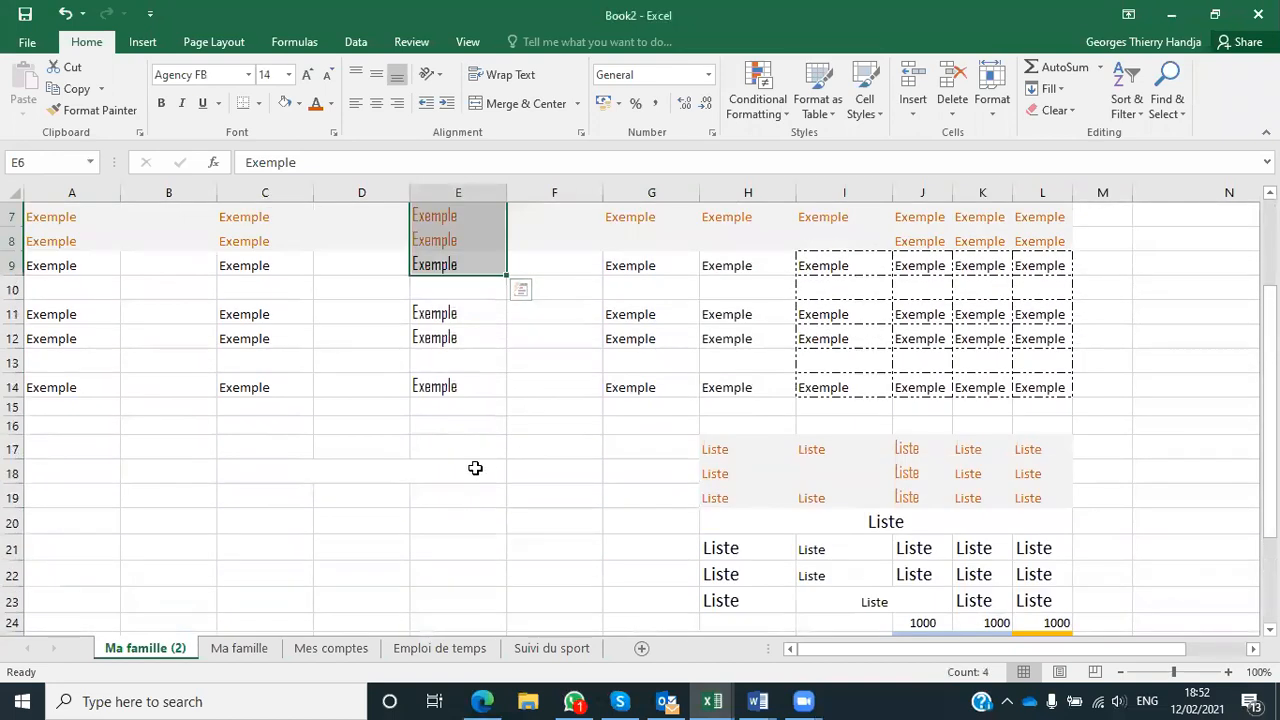
pyautogui.click(281, 493)
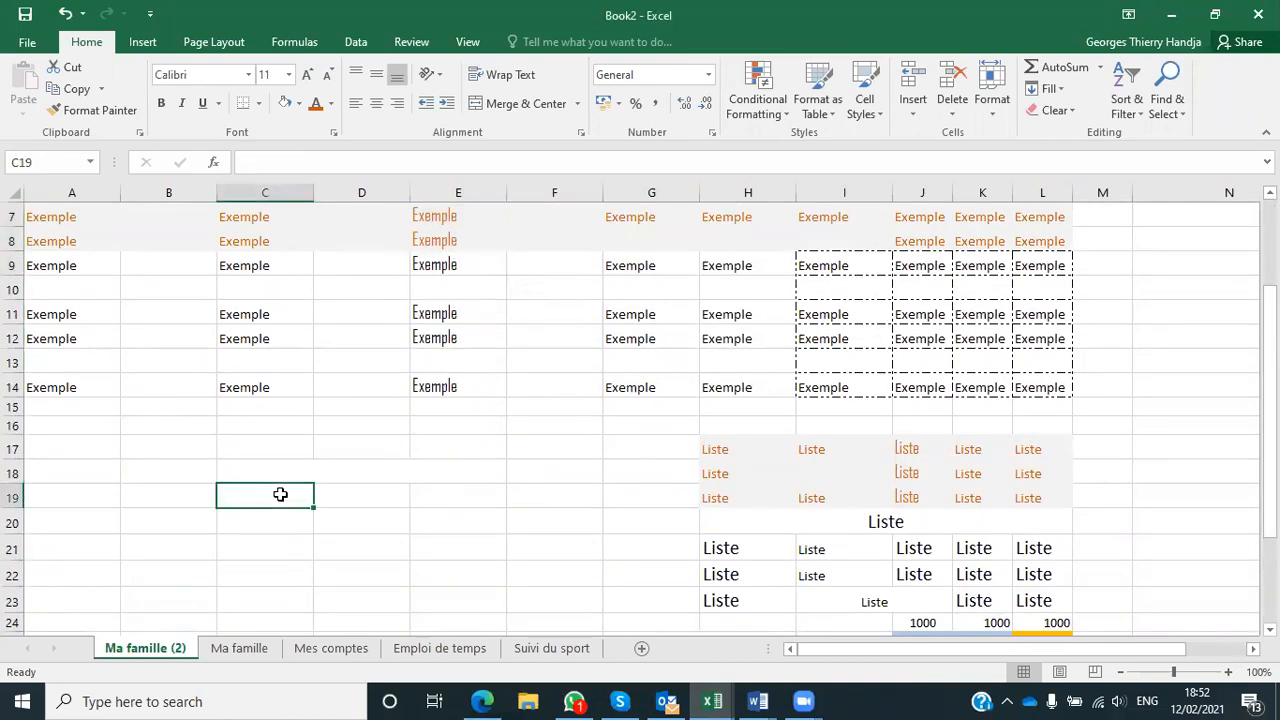
pyautogui.hotkey('ctrl', 'a')
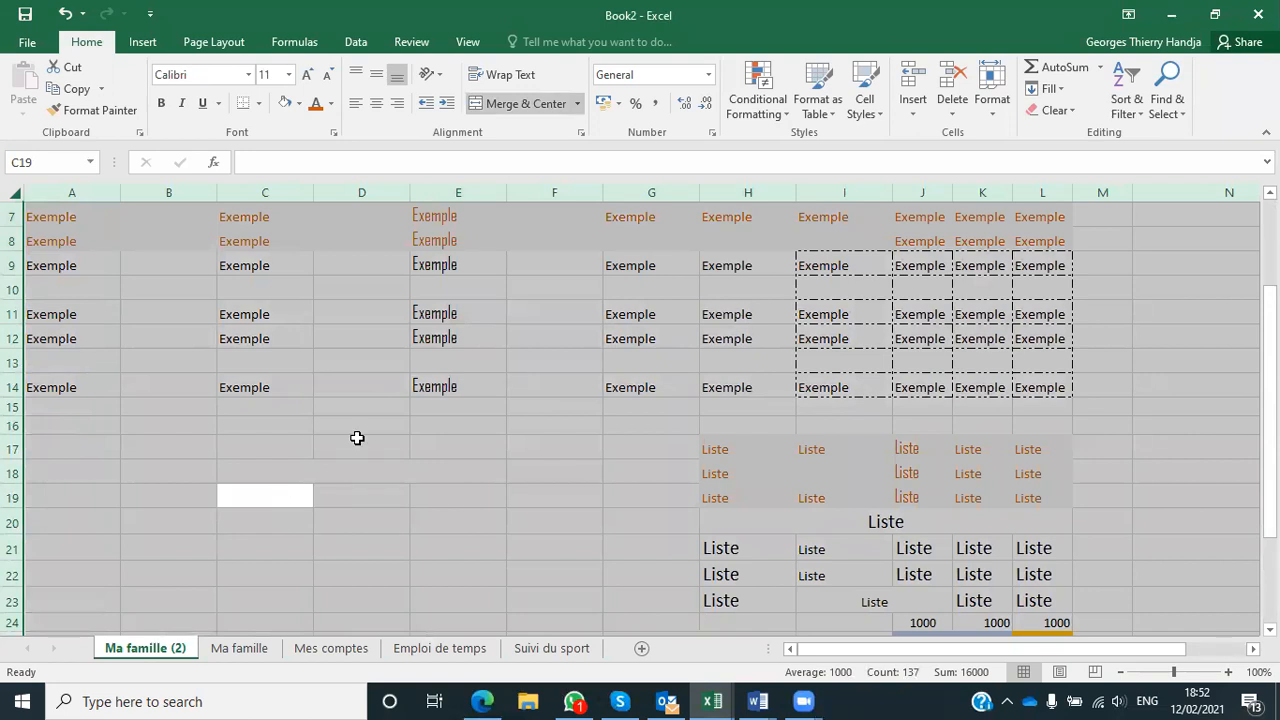
pyautogui.click(1148, 361)
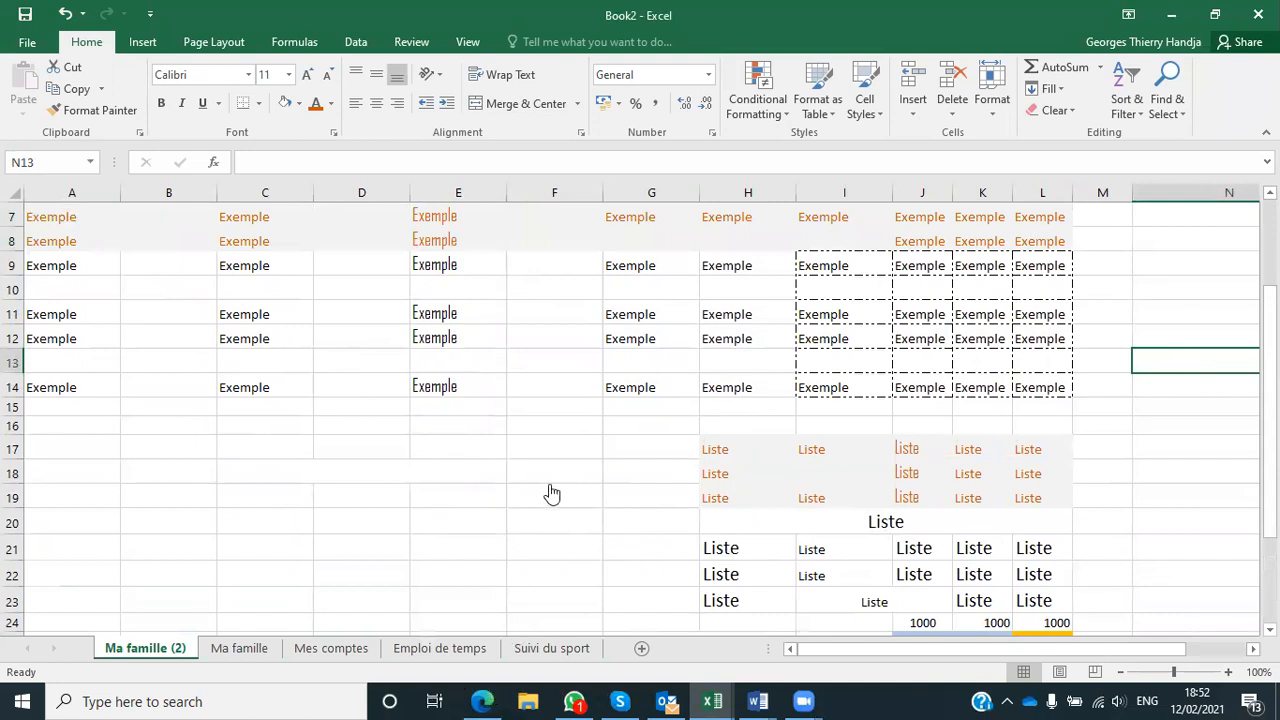
# Go to the next excel-pratique.com lesson in the browser and read its sections on saving a workbook and the first exercise.
pyautogui.hotkey('alt', 'Tab')
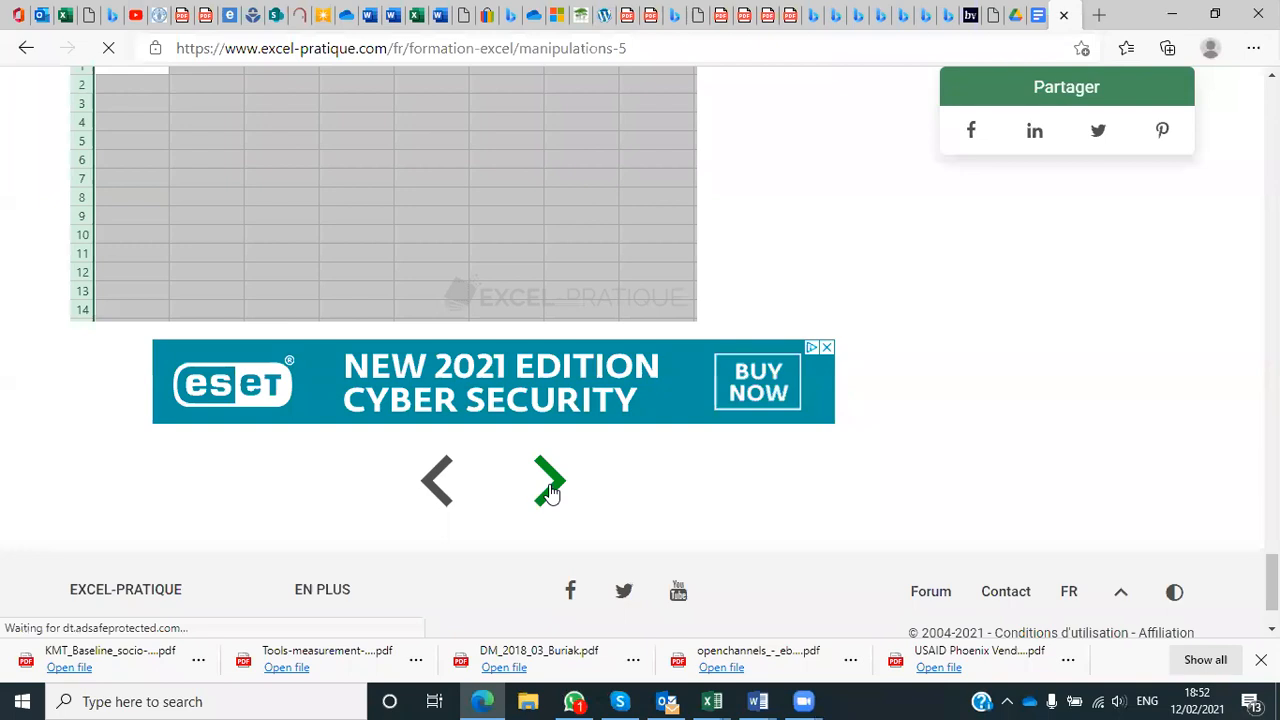
pyautogui.click(550, 484)
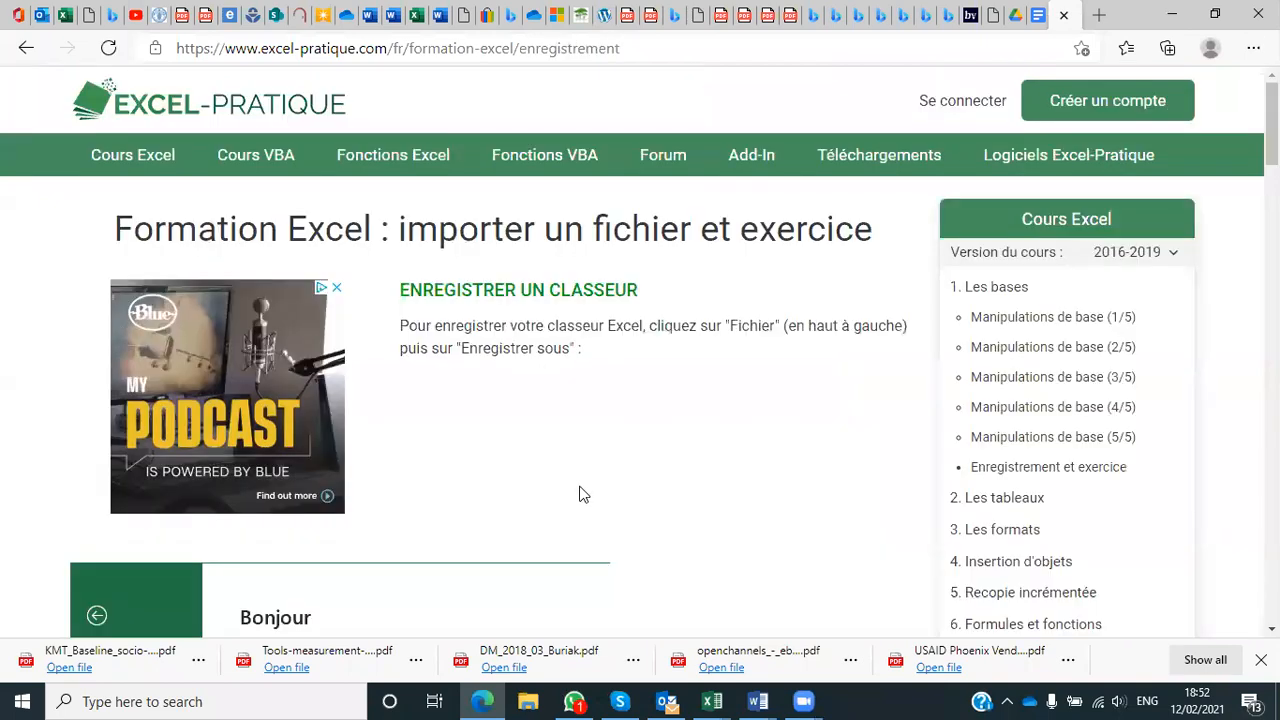
pyautogui.scroll(-8, 581, 494)
pyautogui.scroll(-6, 583, 497)
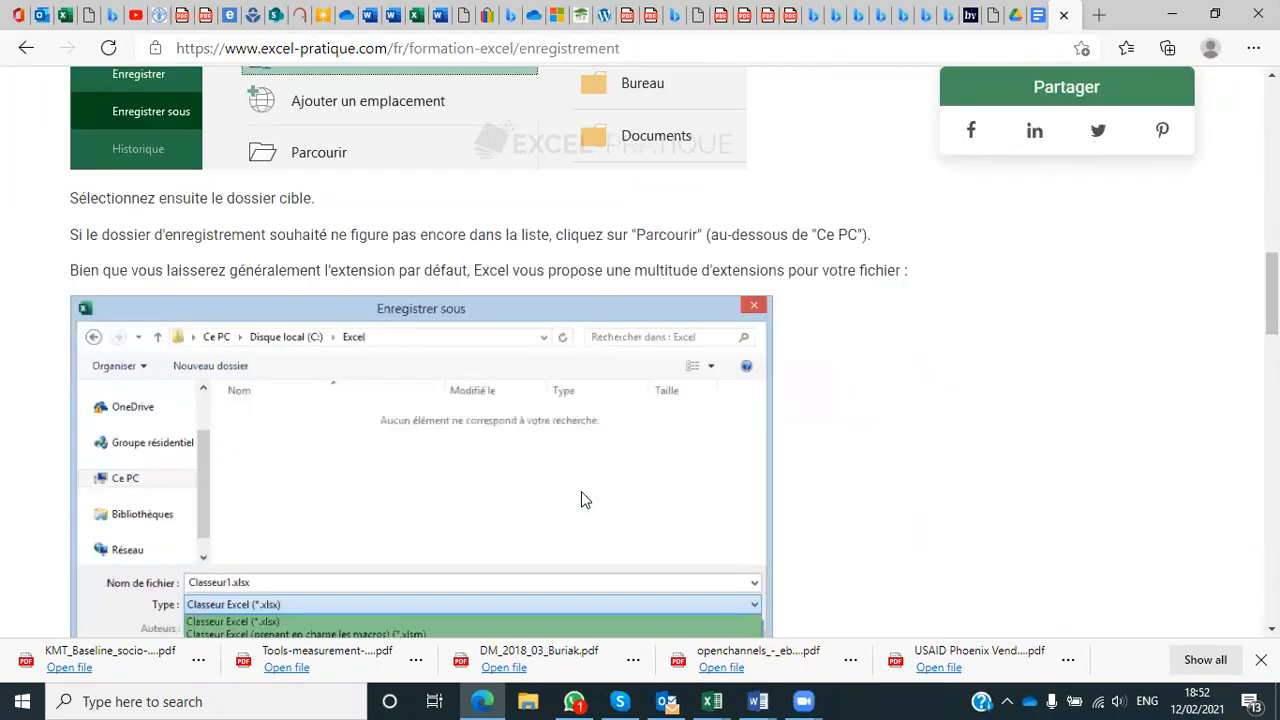
pyautogui.scroll(-6, 585, 499)
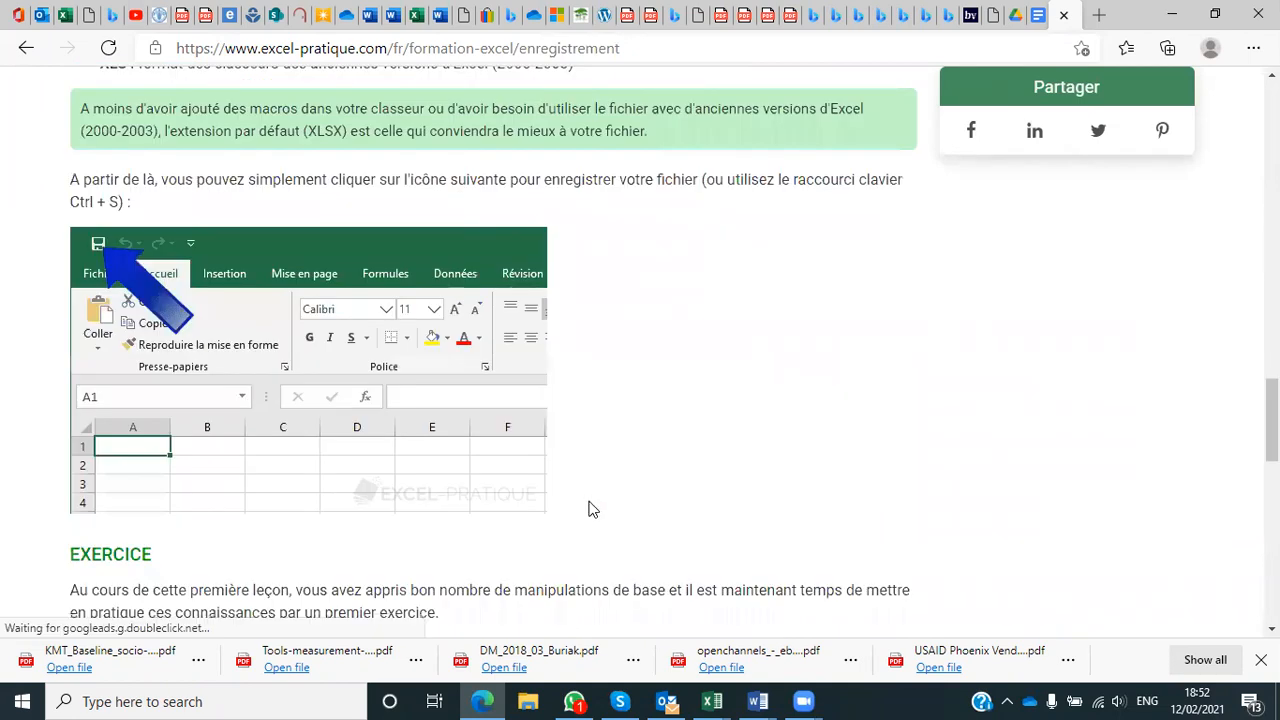
pyautogui.scroll(-5, 589, 507)
pyautogui.scroll(-1, 589, 509)
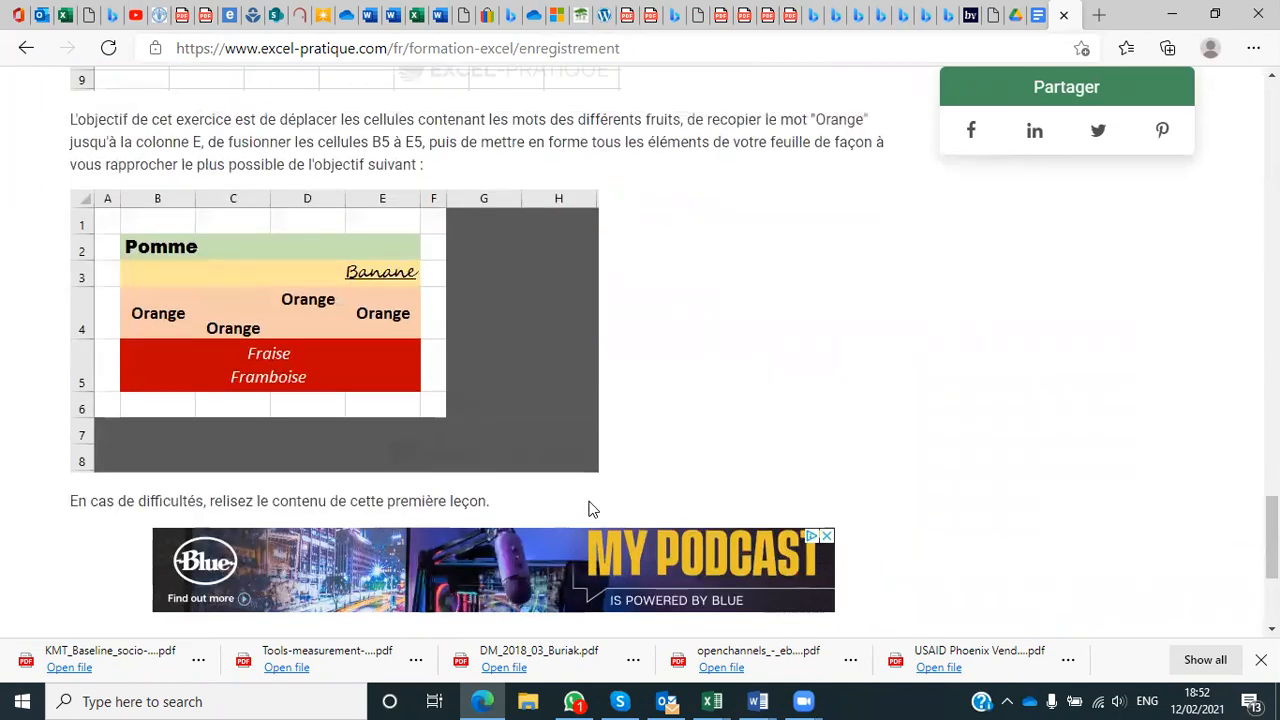
pyautogui.scroll(3, 589, 510)
pyautogui.scroll(2, 589, 509)
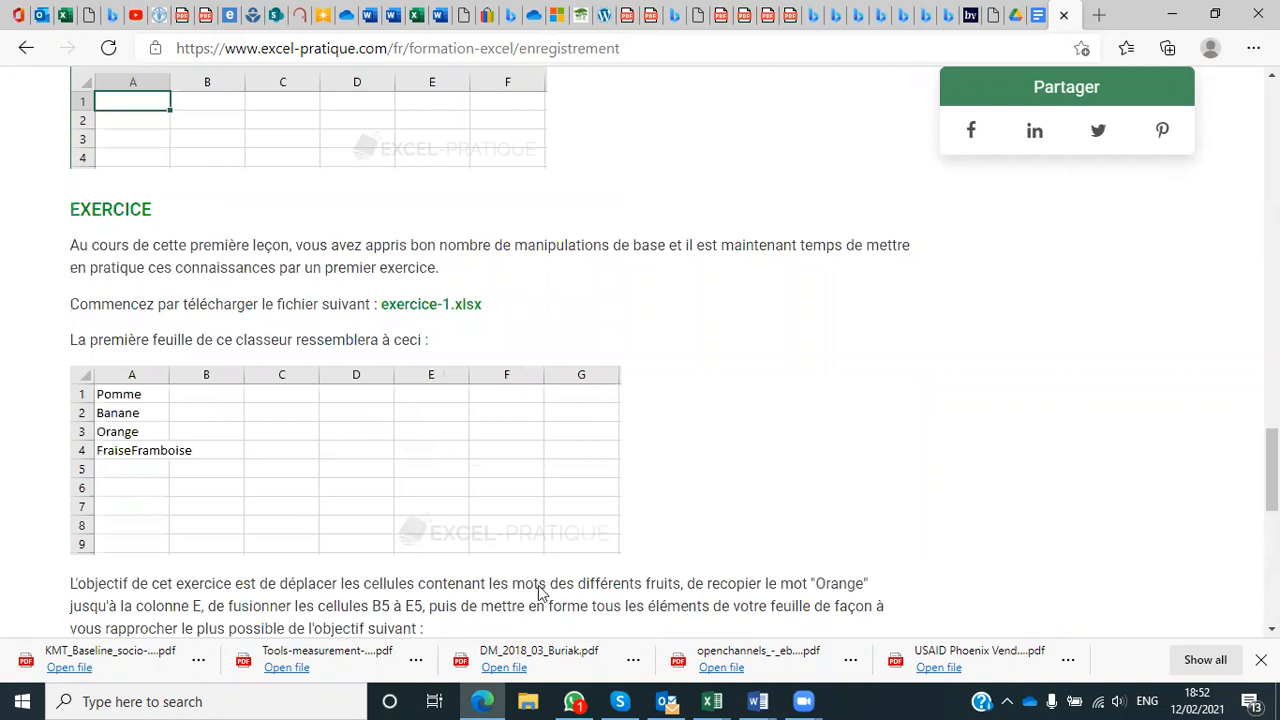
pyautogui.scroll(-1, 543, 594)
# Switch to the Book2 workbook in Excel, browse for a save location with Save As, and return to the sheet without saving.
pyautogui.click(712, 701)
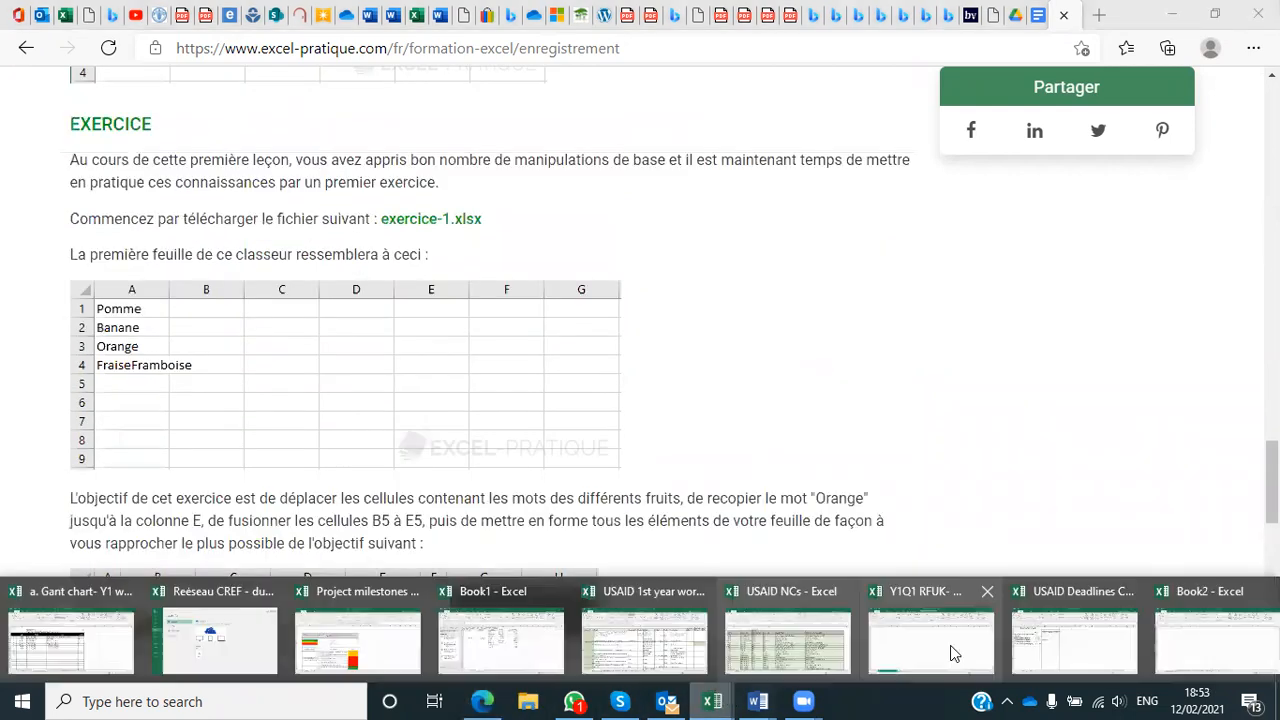
pyautogui.click(1210, 640)
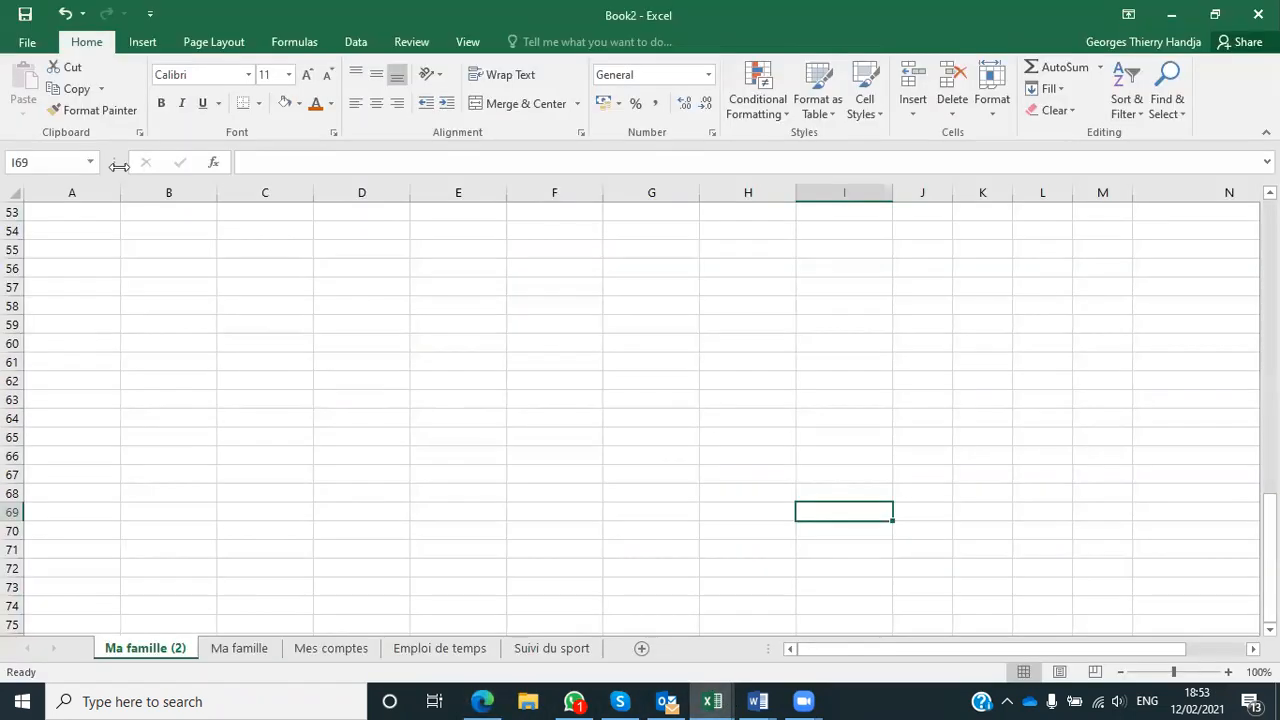
pyautogui.click(27, 48)
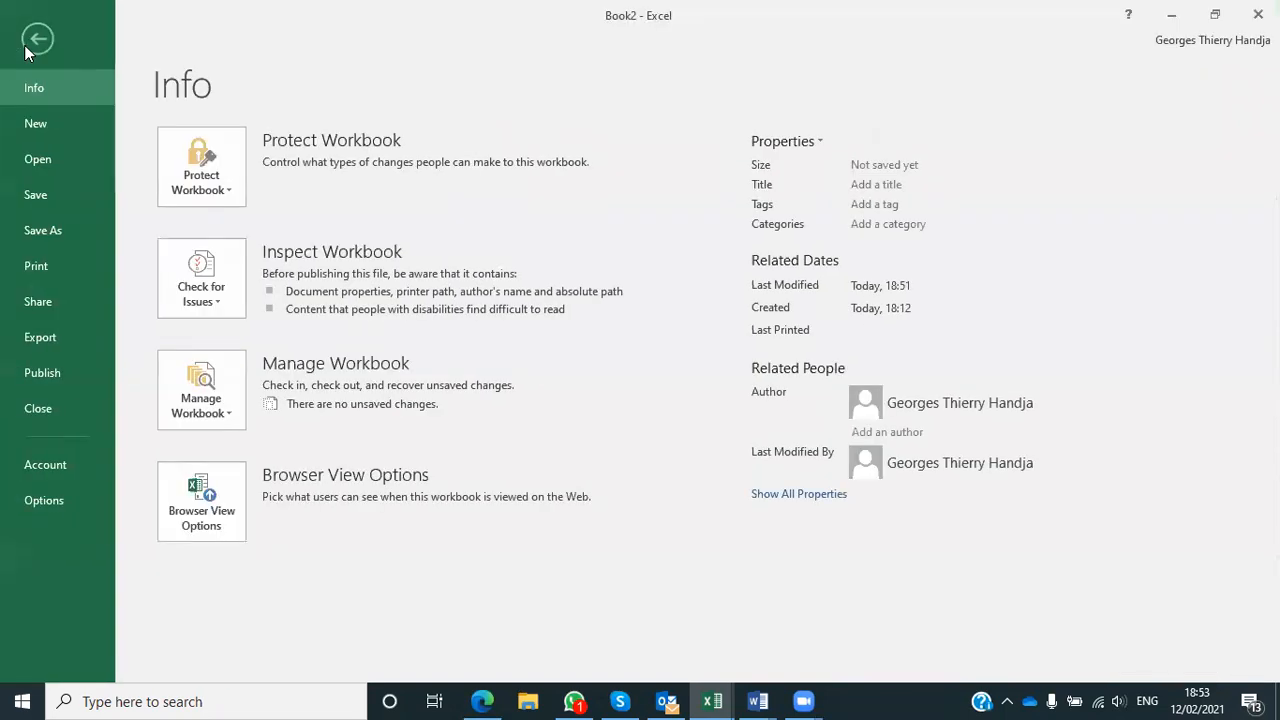
pyautogui.click(51, 233)
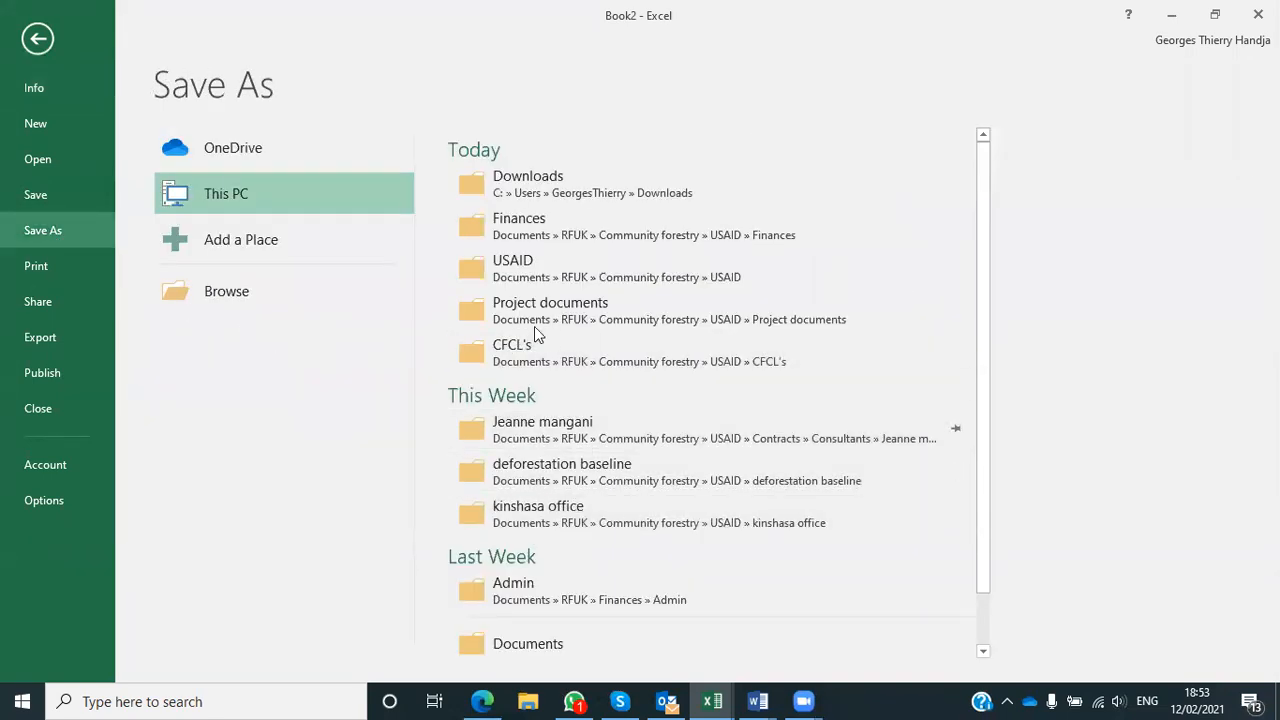
pyautogui.click(255, 293)
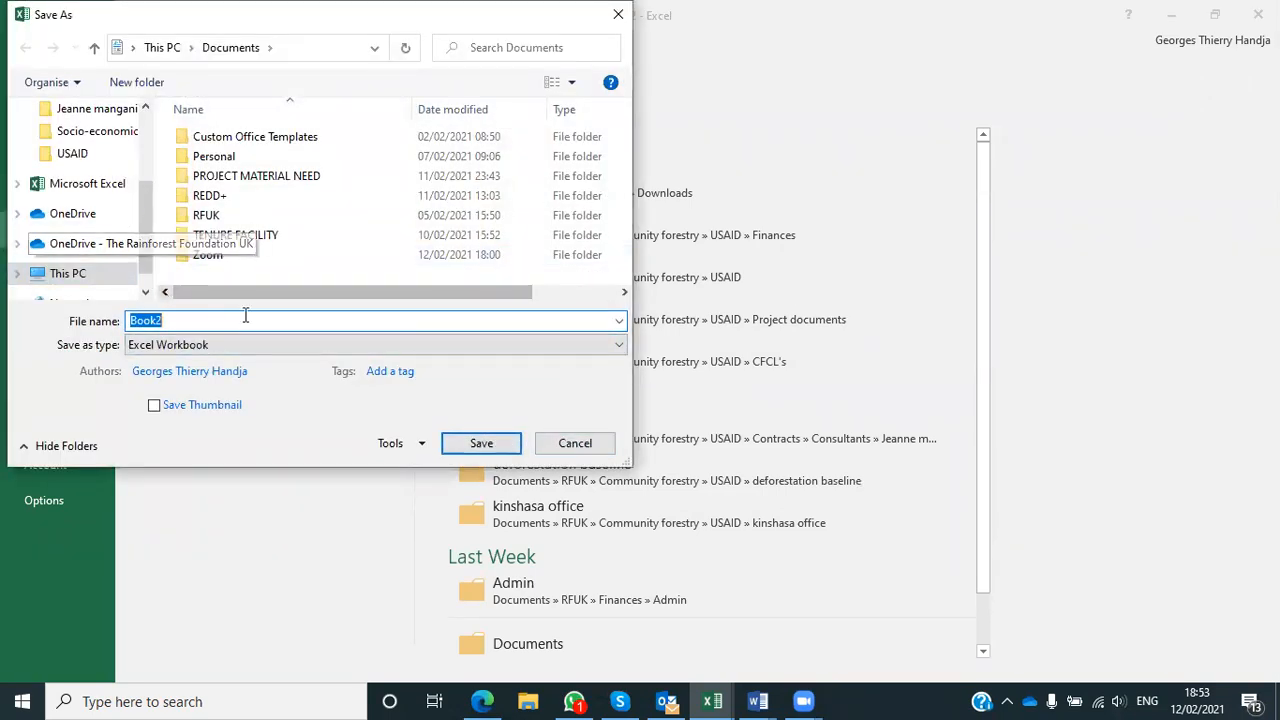
pyautogui.click(589, 448)
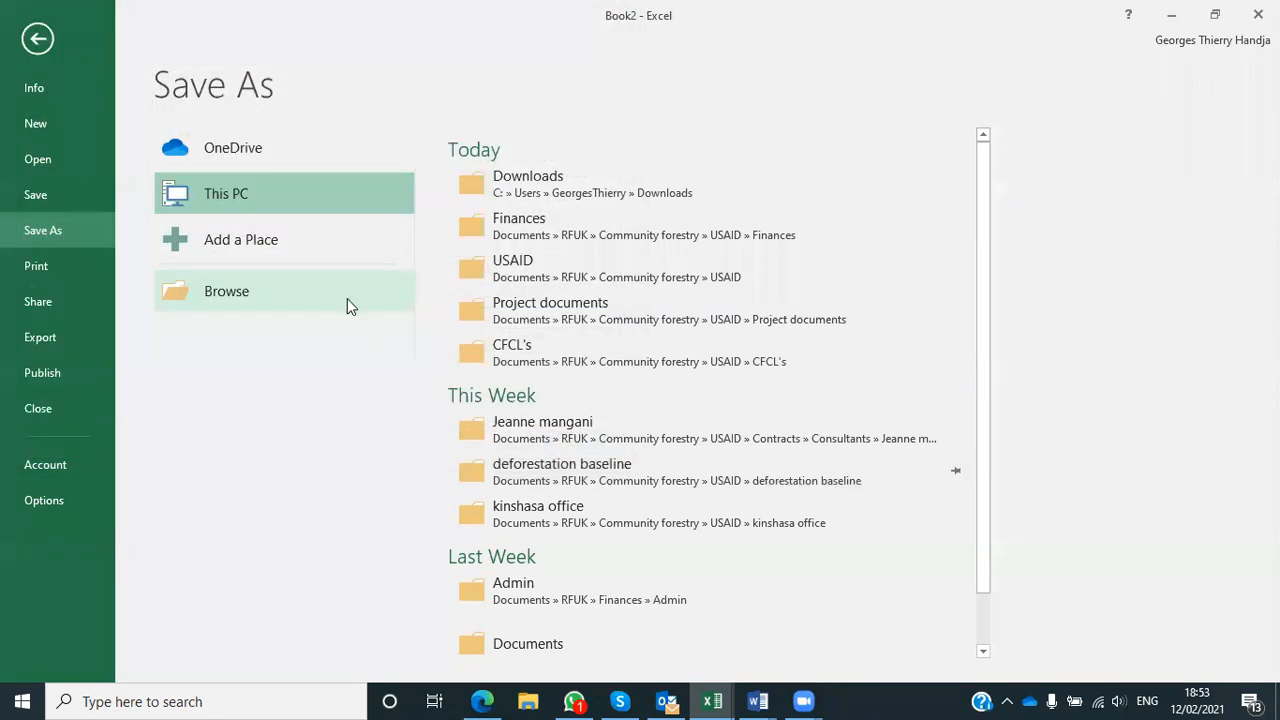
pyautogui.click(38, 40)
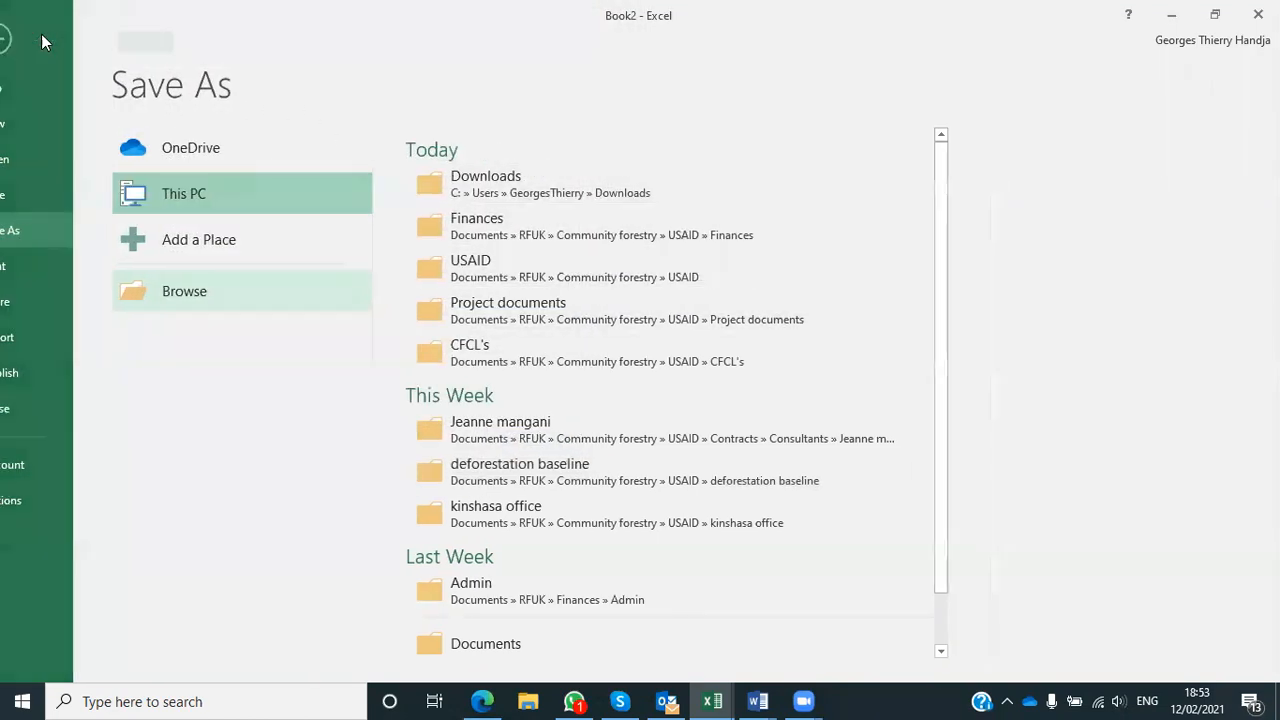
pyautogui.scroll(17, 438, 534)
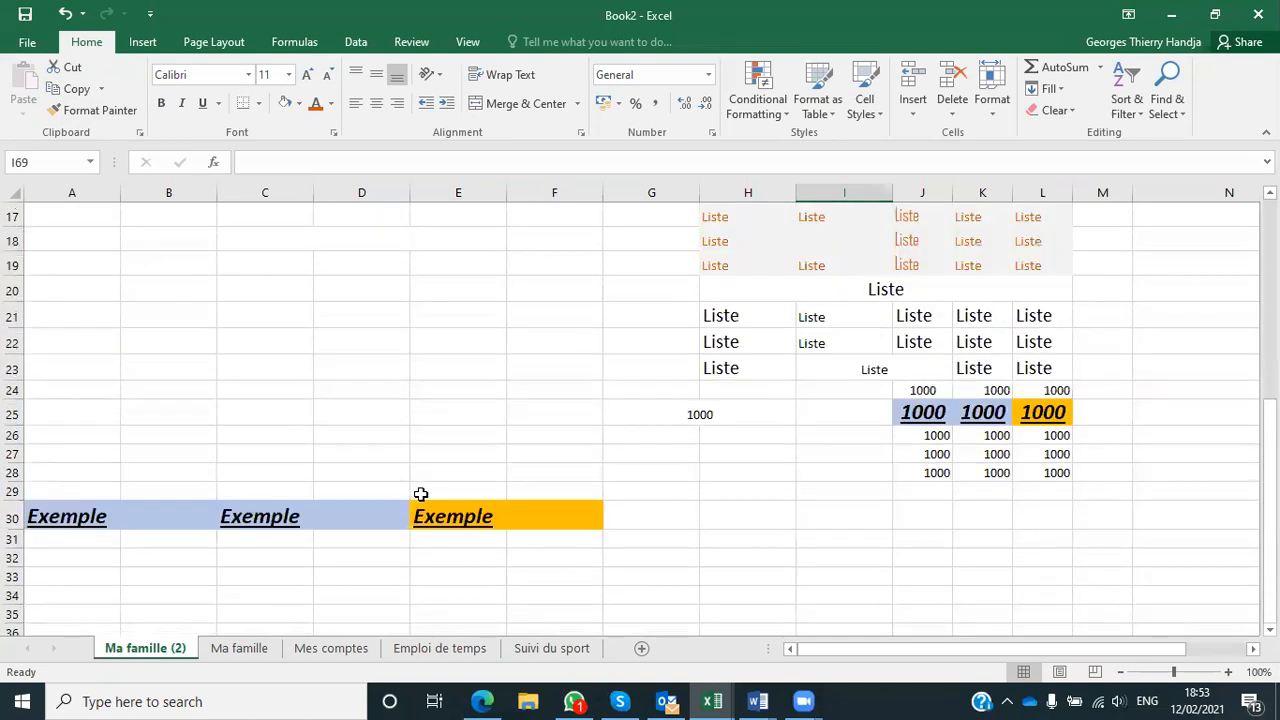
# Switch back to the lesson page in Edge, download exercice-1.xlsx, and read the exercise objective.
pyautogui.click(482, 701)
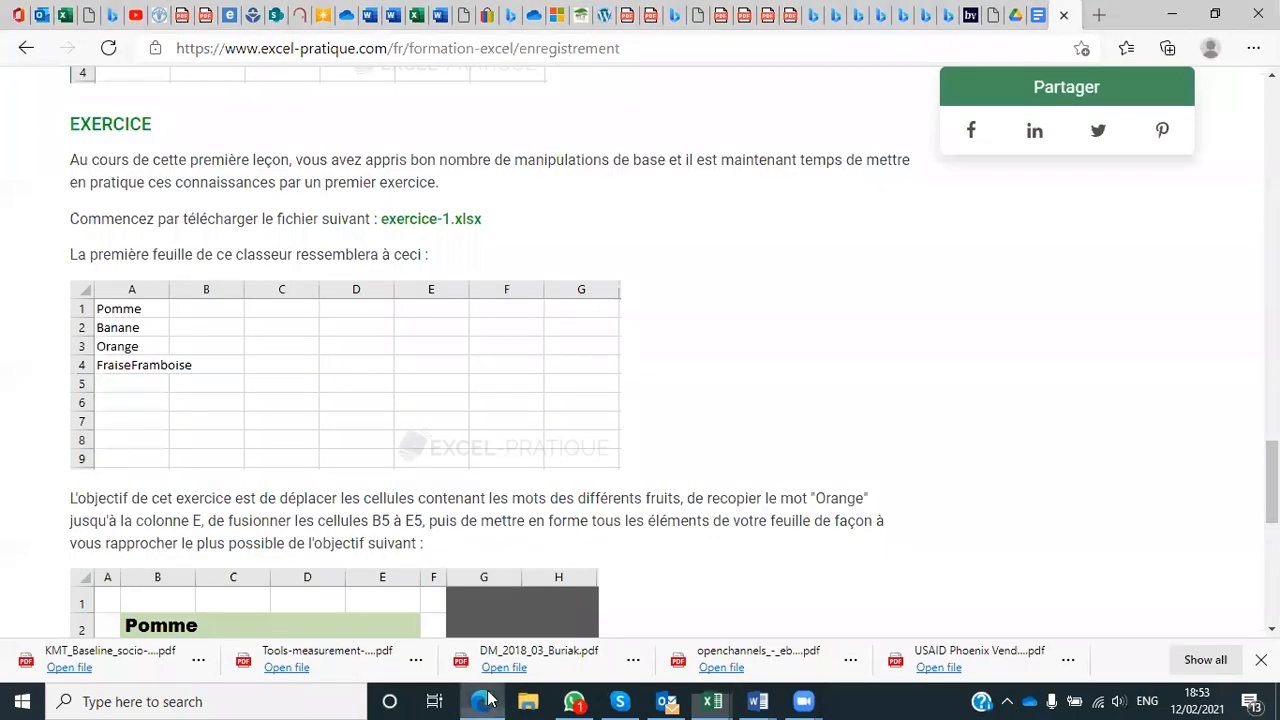
pyautogui.scroll(1, 713, 477)
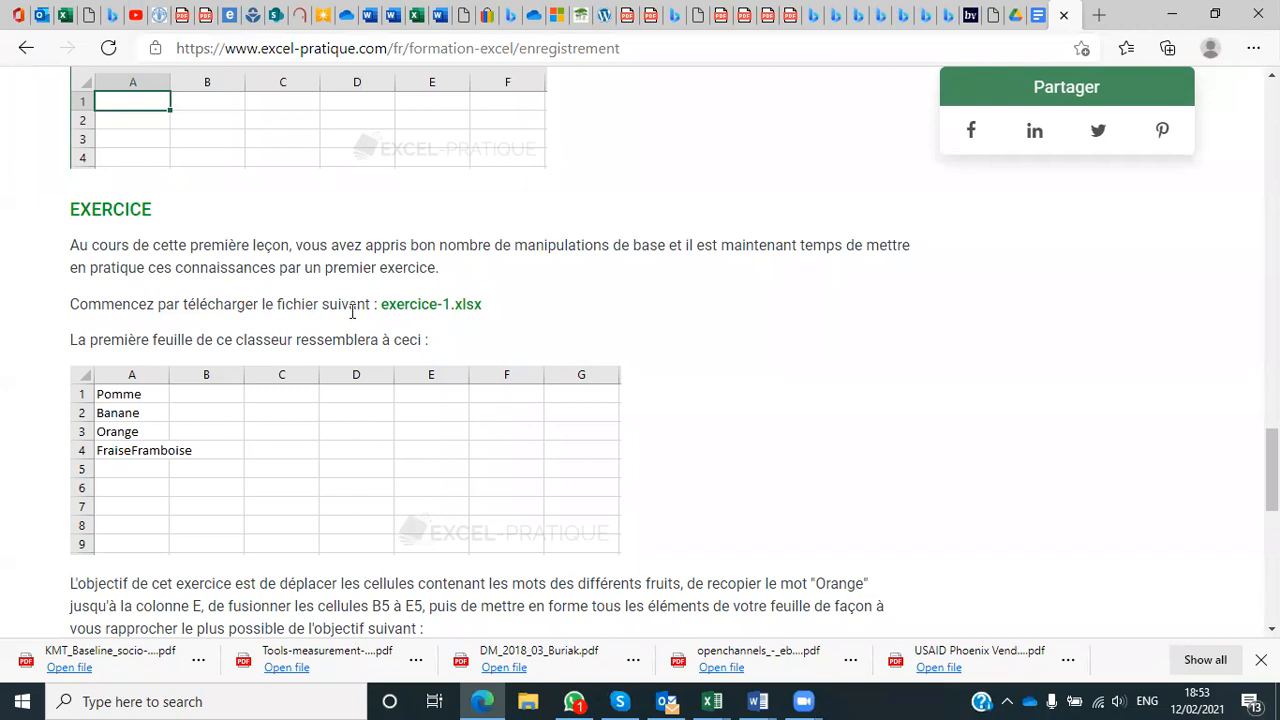
pyautogui.click(425, 306)
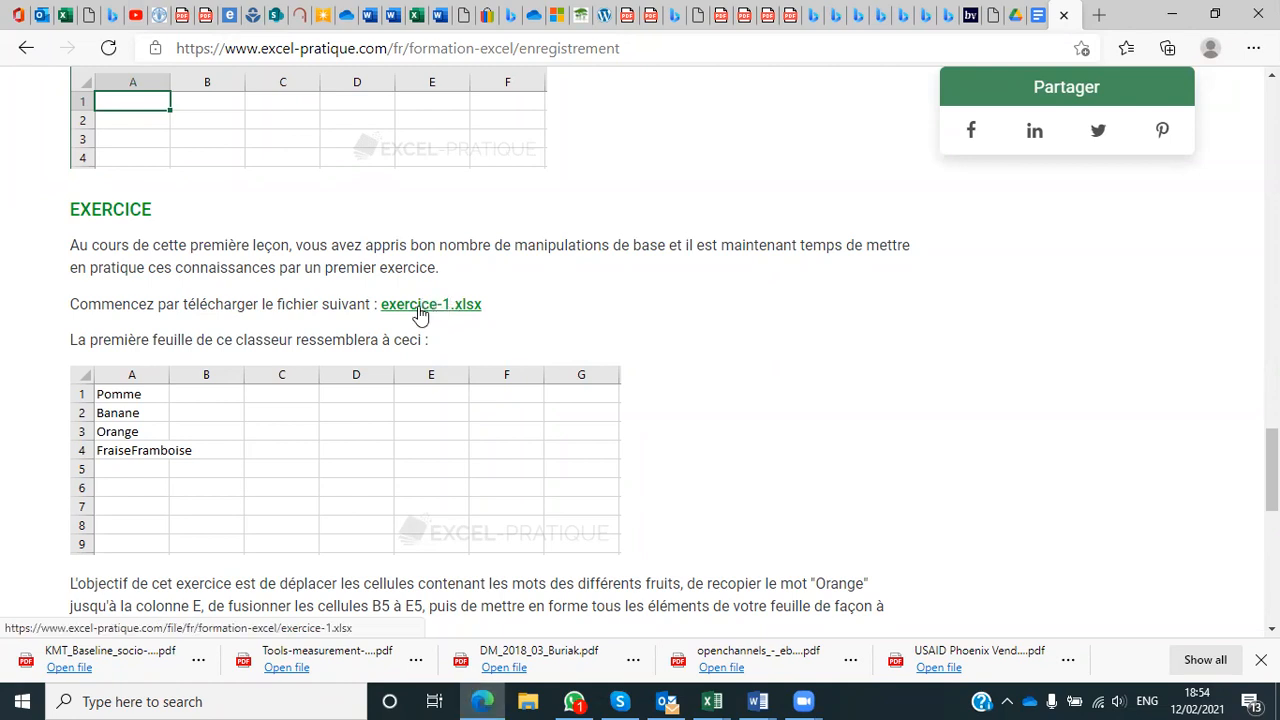
pyautogui.click(420, 314)
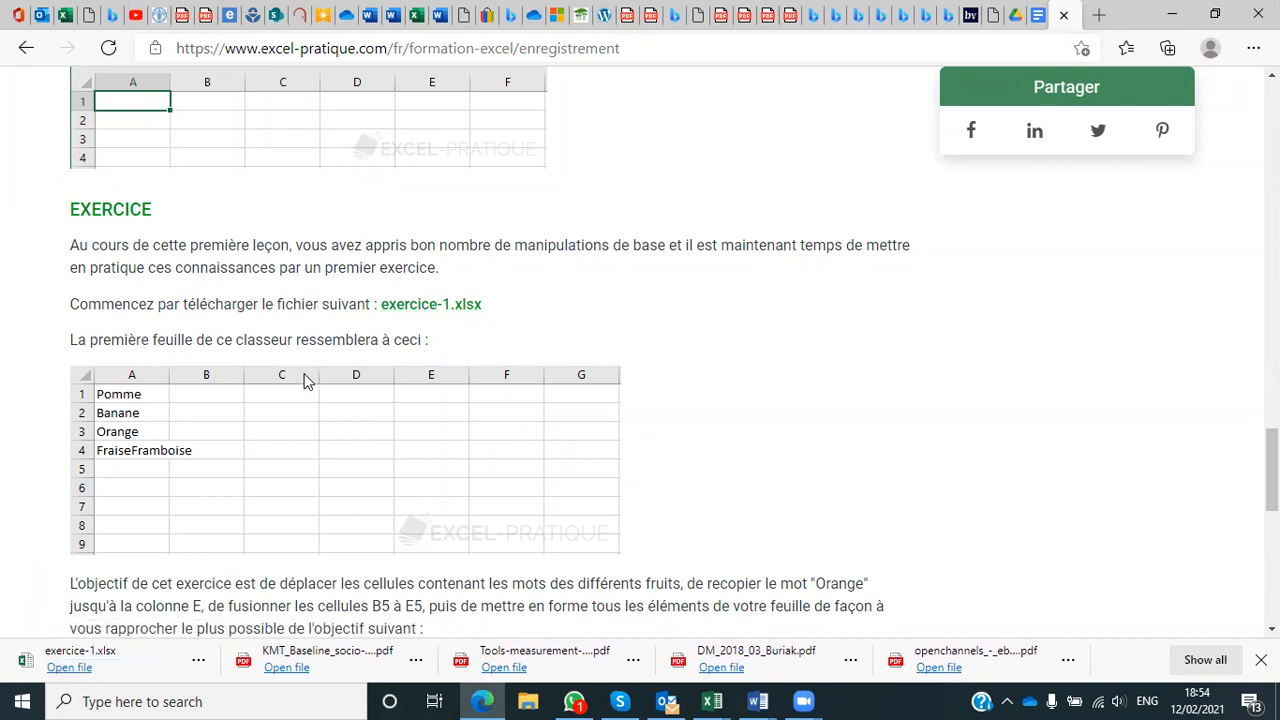
pyautogui.scroll(-2, 219, 381)
pyautogui.scroll(-1, 144, 302)
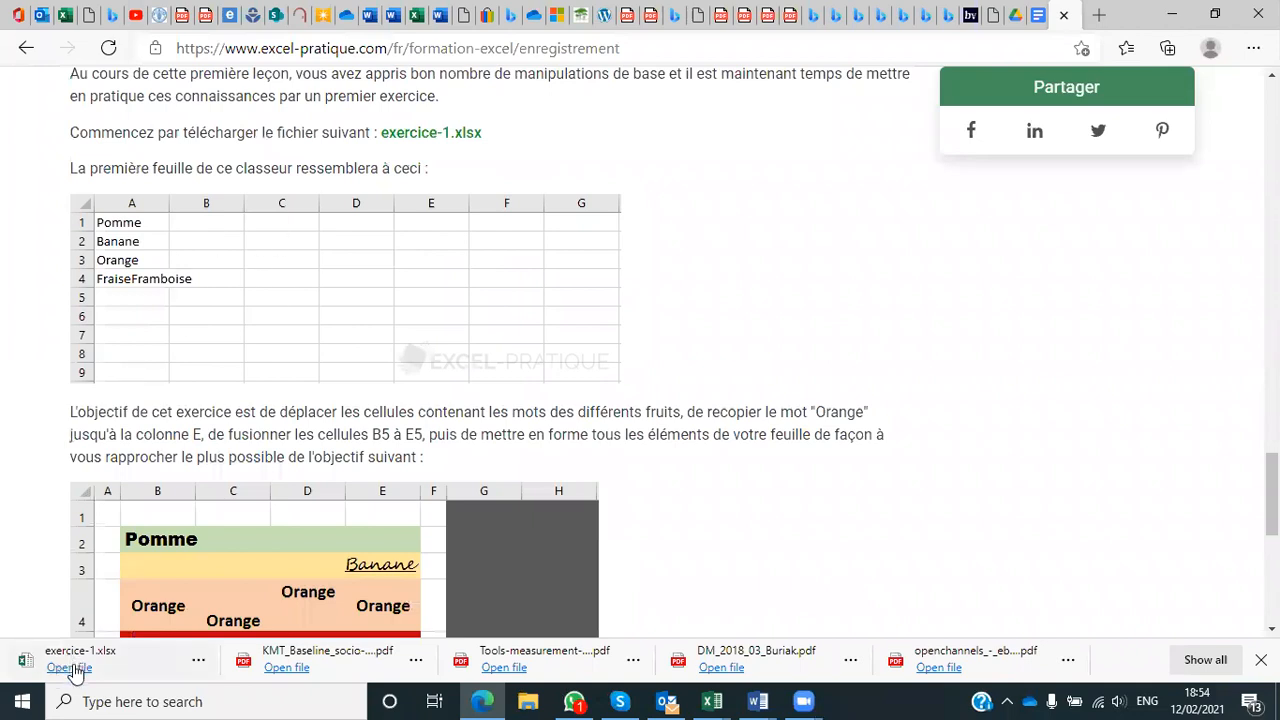
# Show the downloaded exercice-1.xlsx in its folder and copy the file.
pyautogui.click(198, 660)
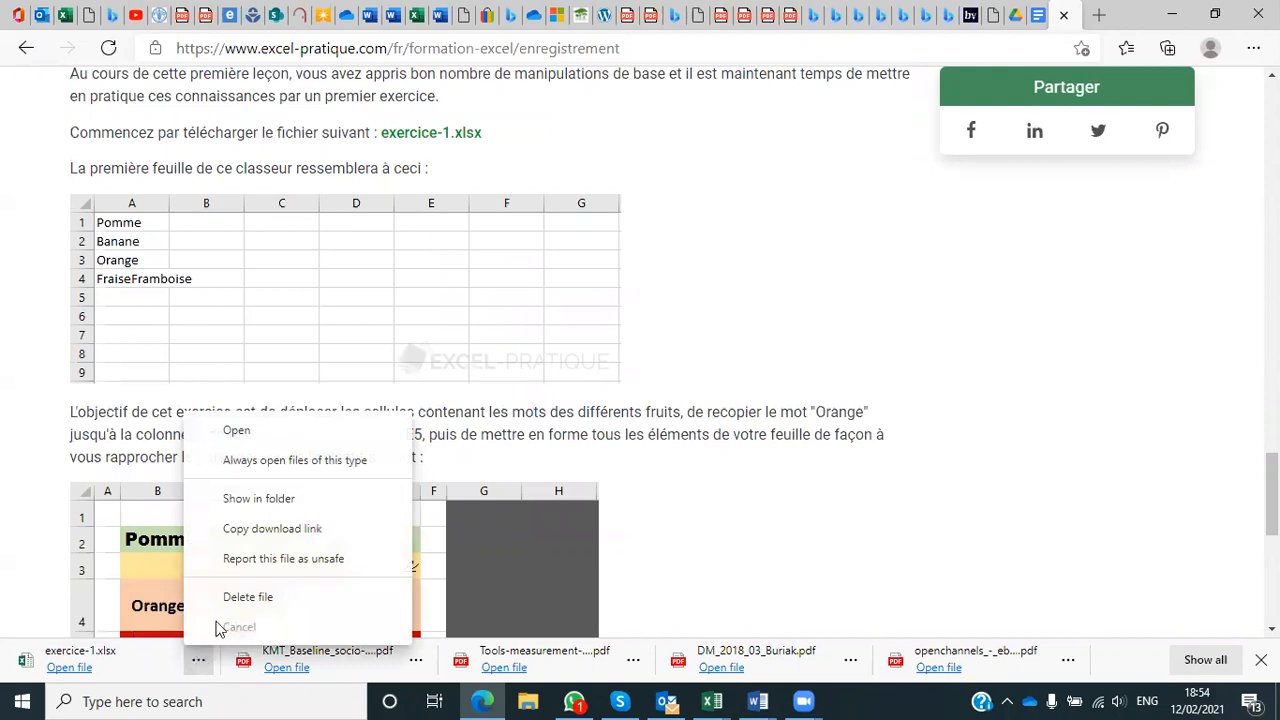
pyautogui.click(283, 503)
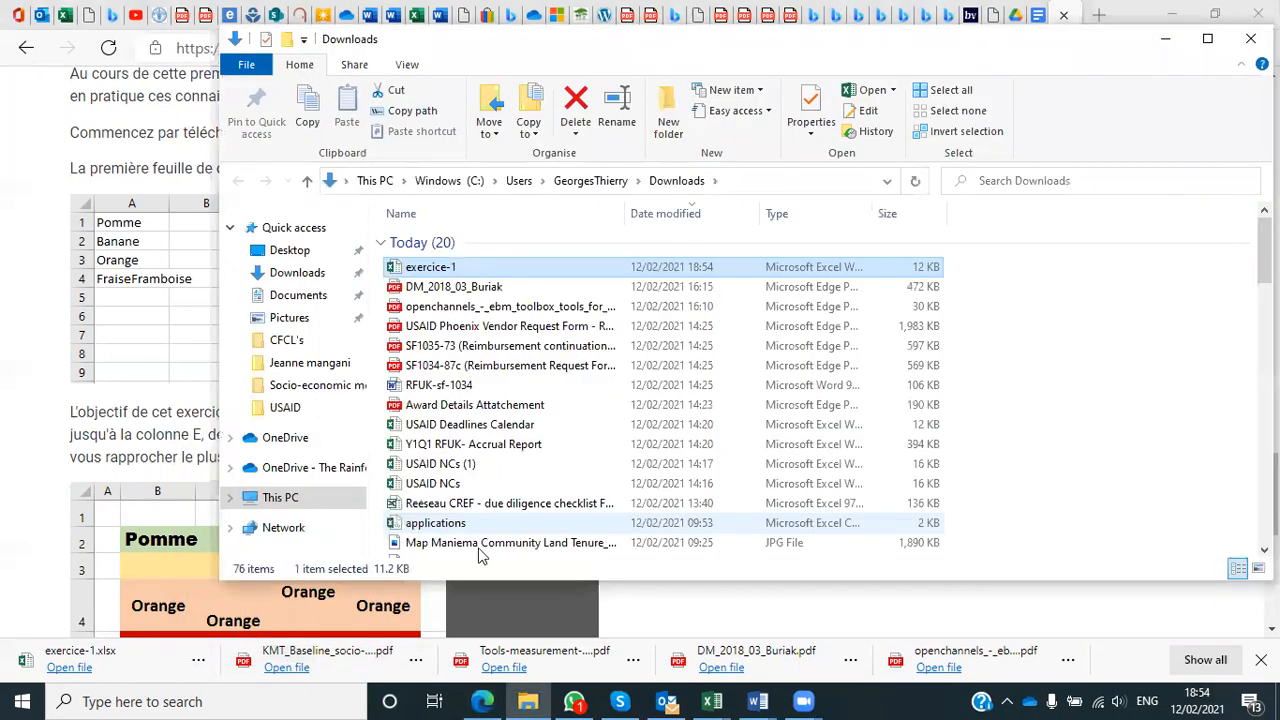
pyautogui.rightClick(484, 269)
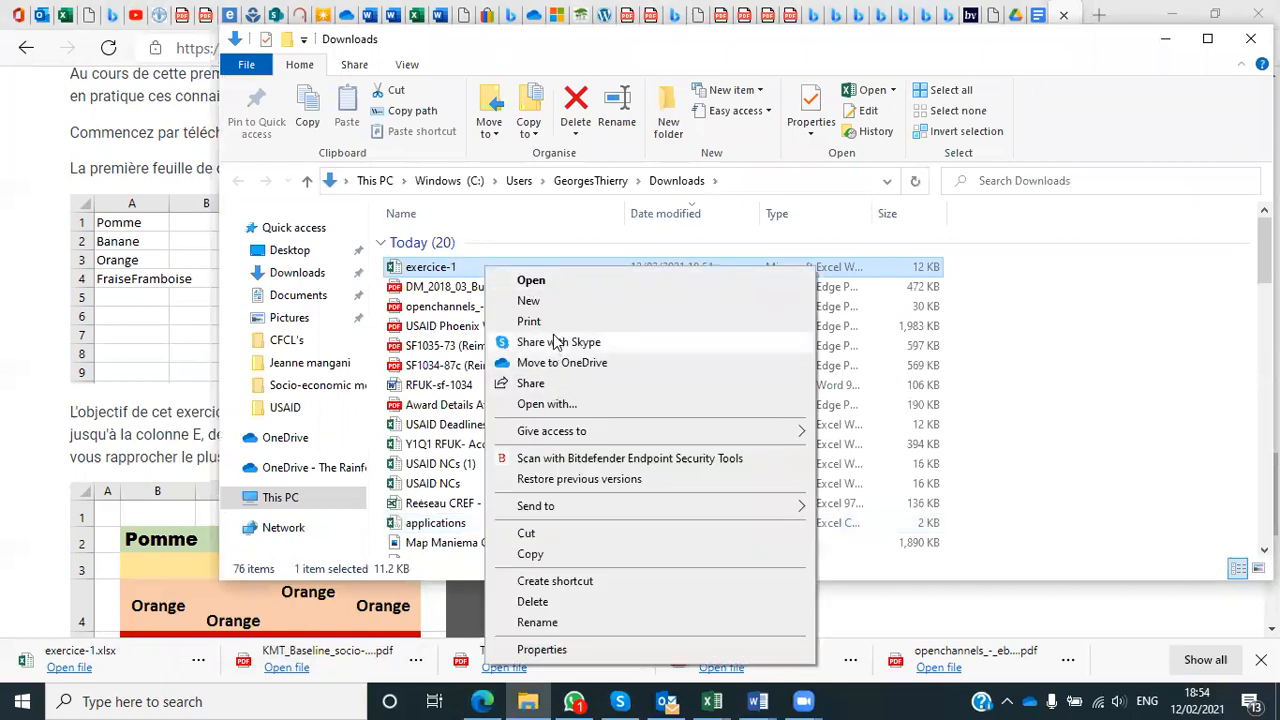
pyautogui.click(573, 556)
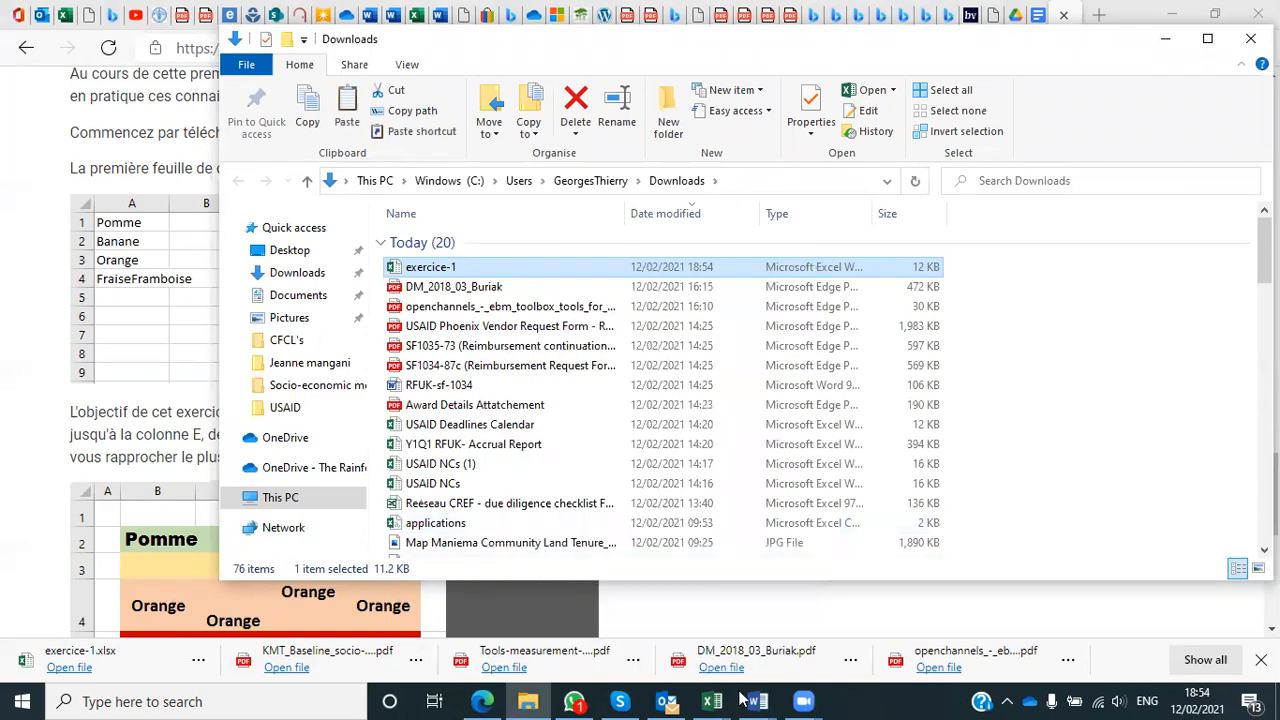
# Try to paste the file into the Multiple.Invest Trainings chat in WhatsApp, and copy exercice-1 from the Downloads folder again.
pyautogui.moveTo(645, 700)
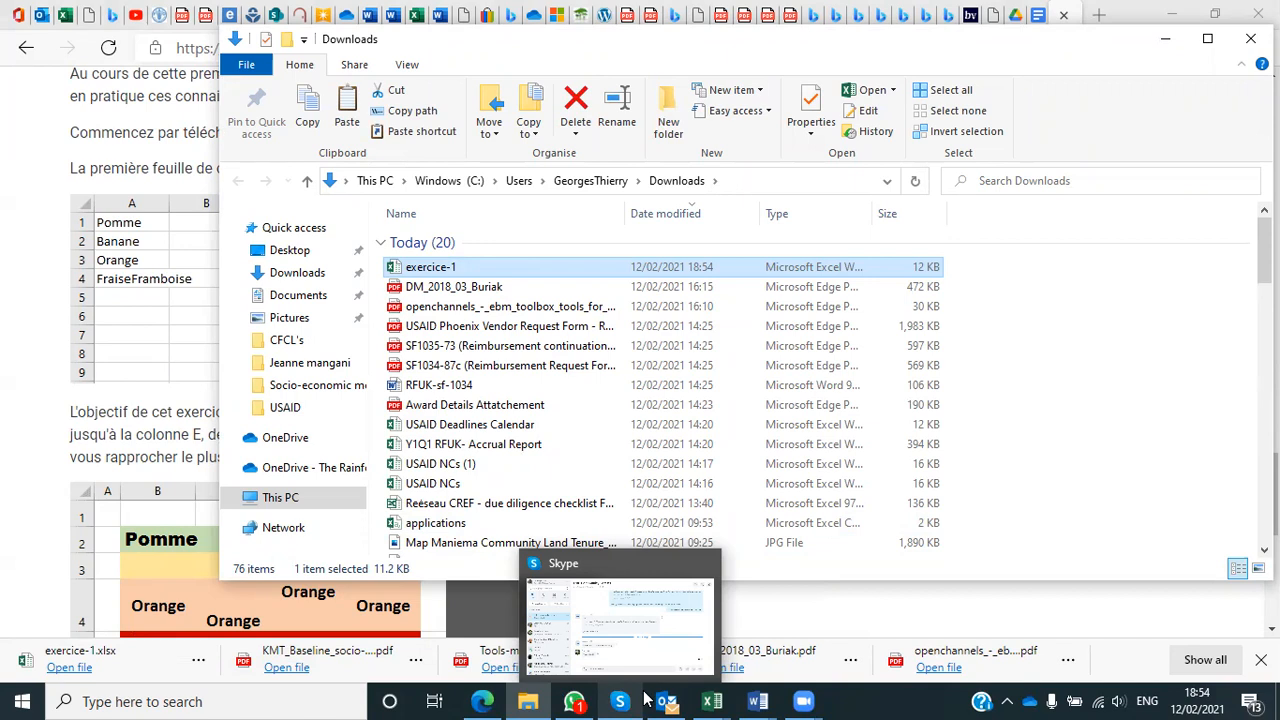
pyautogui.click(585, 700)
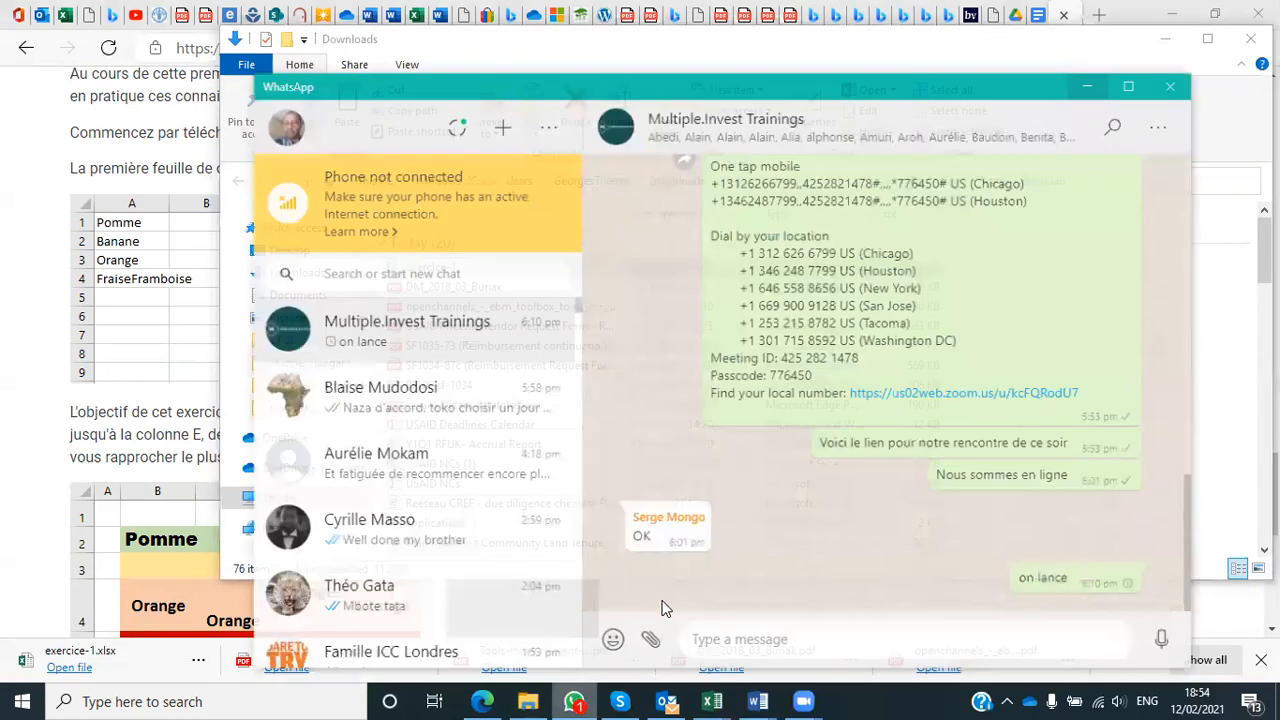
pyautogui.rightClick(720, 645)
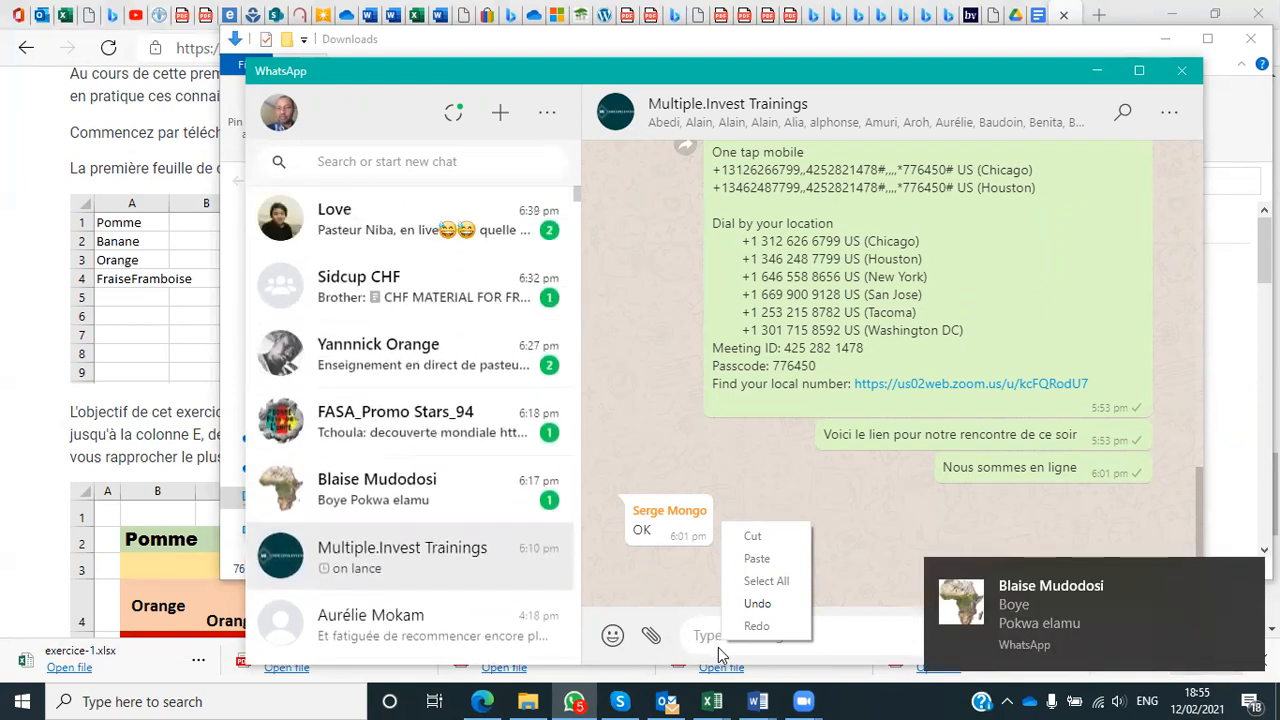
pyautogui.click(529, 698)
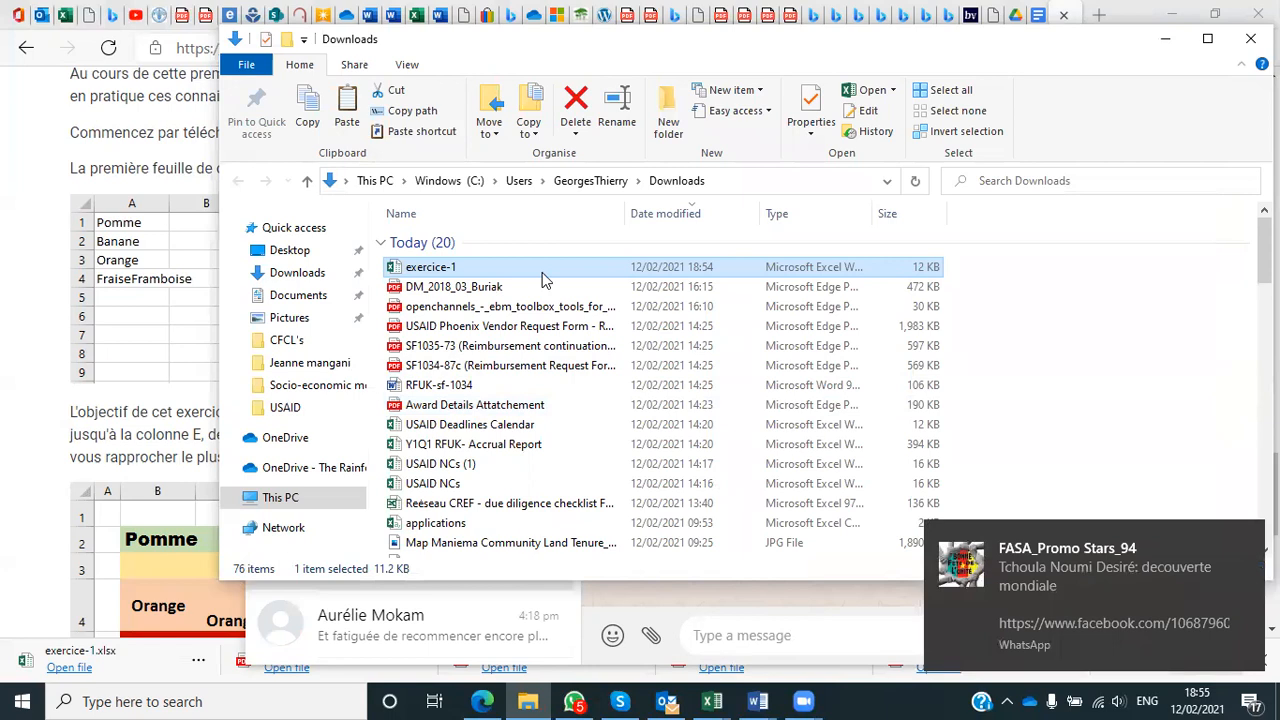
pyautogui.rightClick(542, 272)
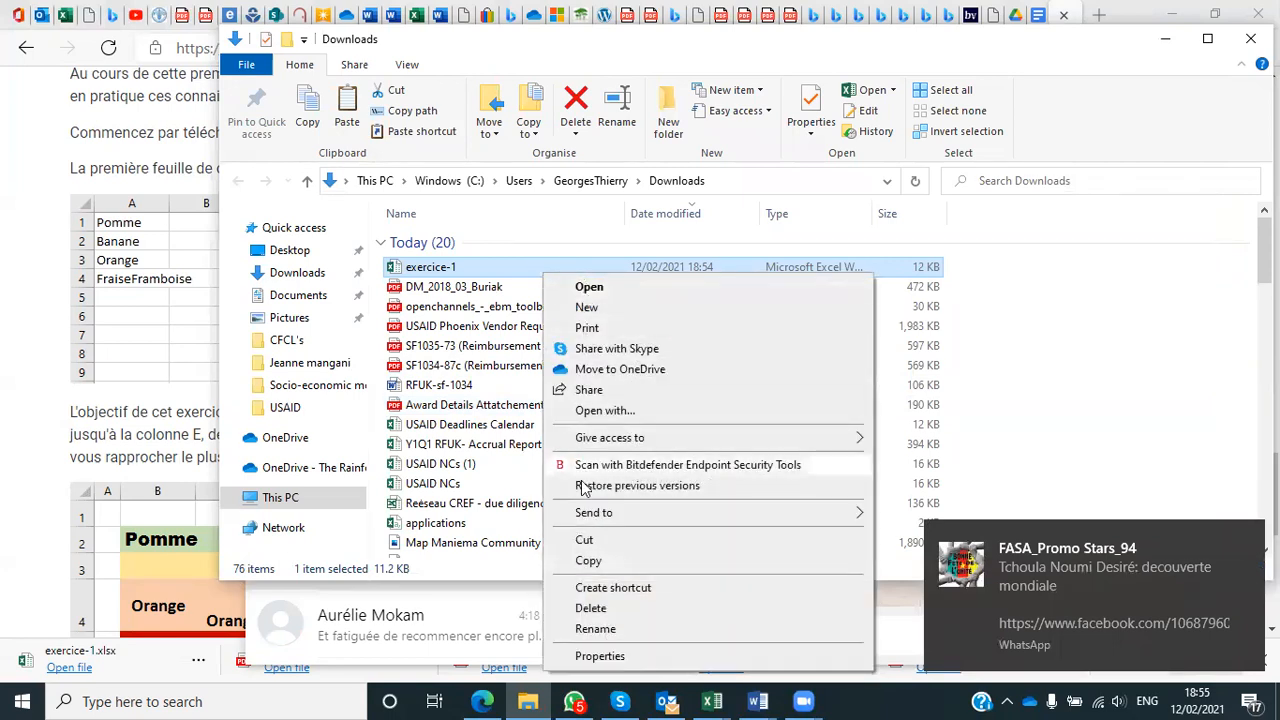
pyautogui.click(606, 562)
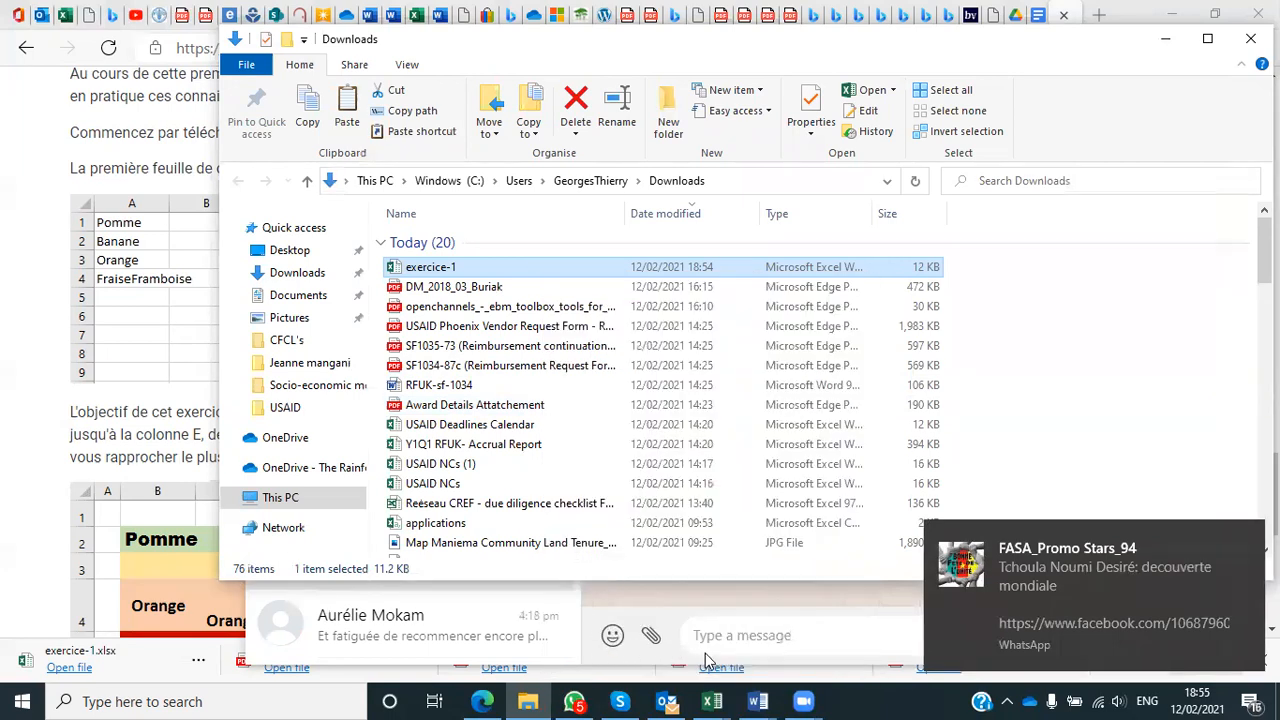
# Send exercice-1.xlsx as a document attachment to the Multiple.Invest Trainings chat in WhatsApp, and minimize the WhatsApp and Downloads windows.
pyautogui.click(650, 636)
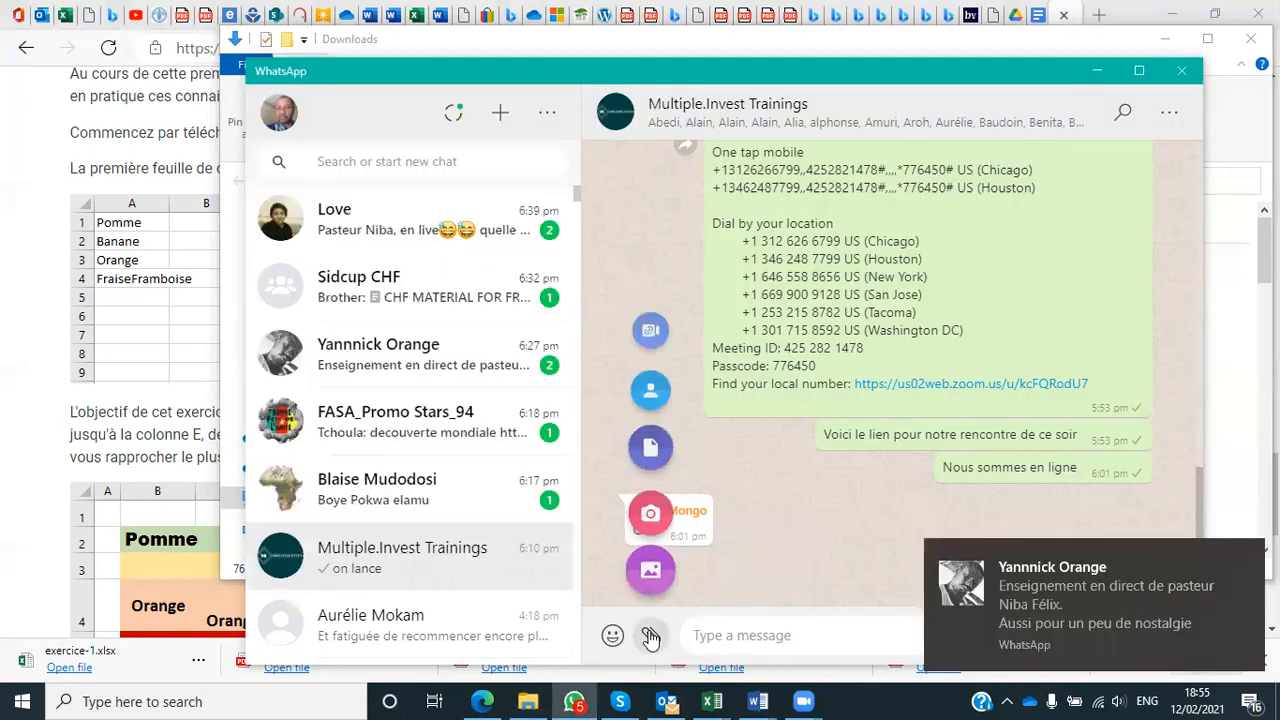
pyautogui.click(651, 445)
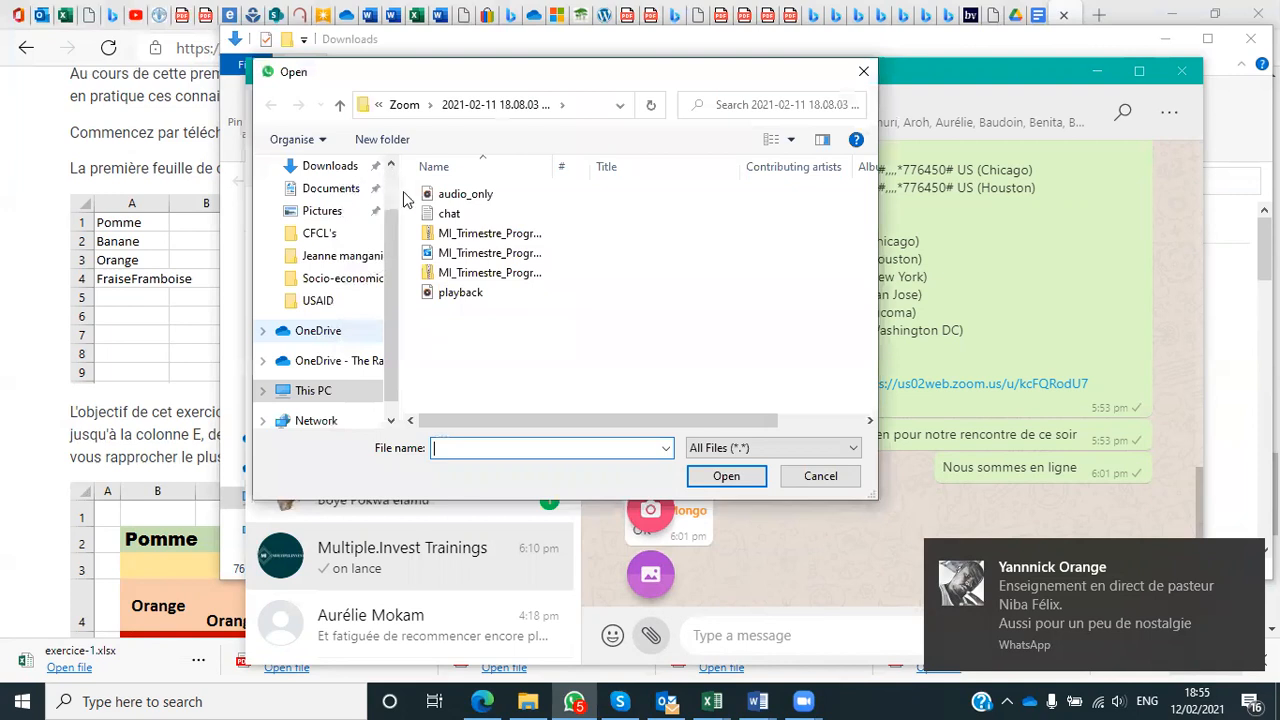
pyautogui.click(728, 477)
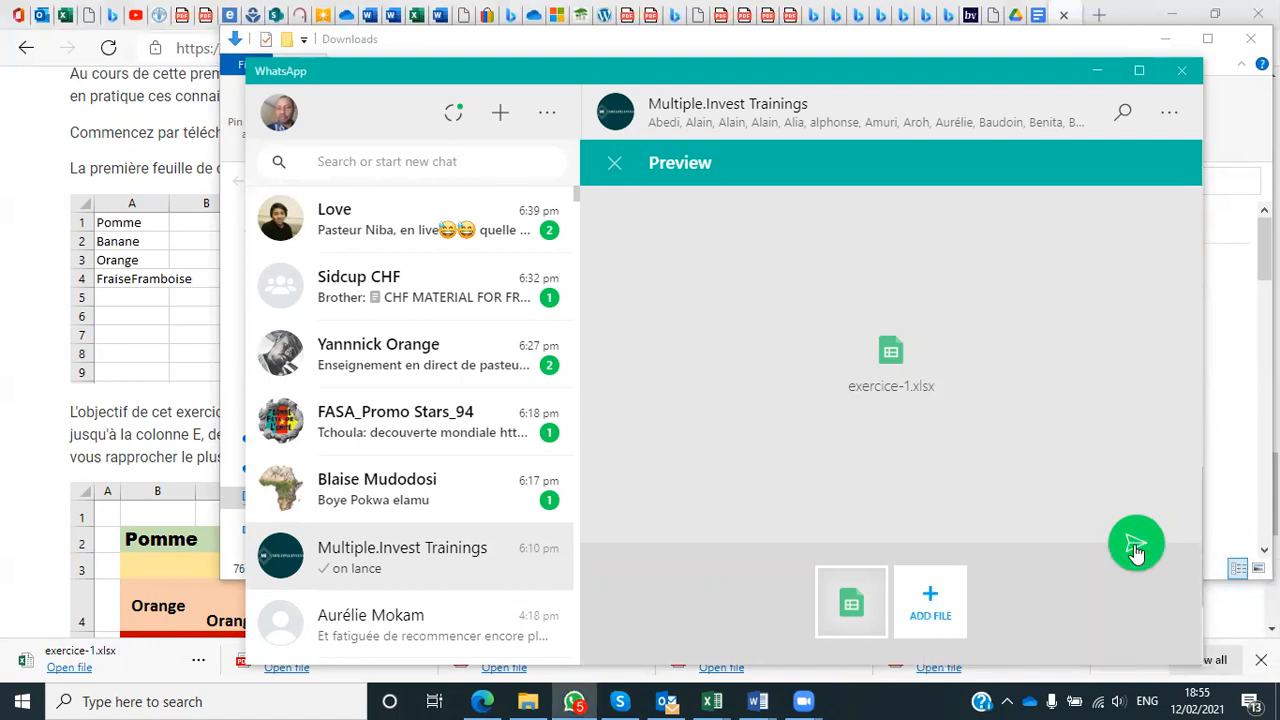
pyautogui.click(1136, 546)
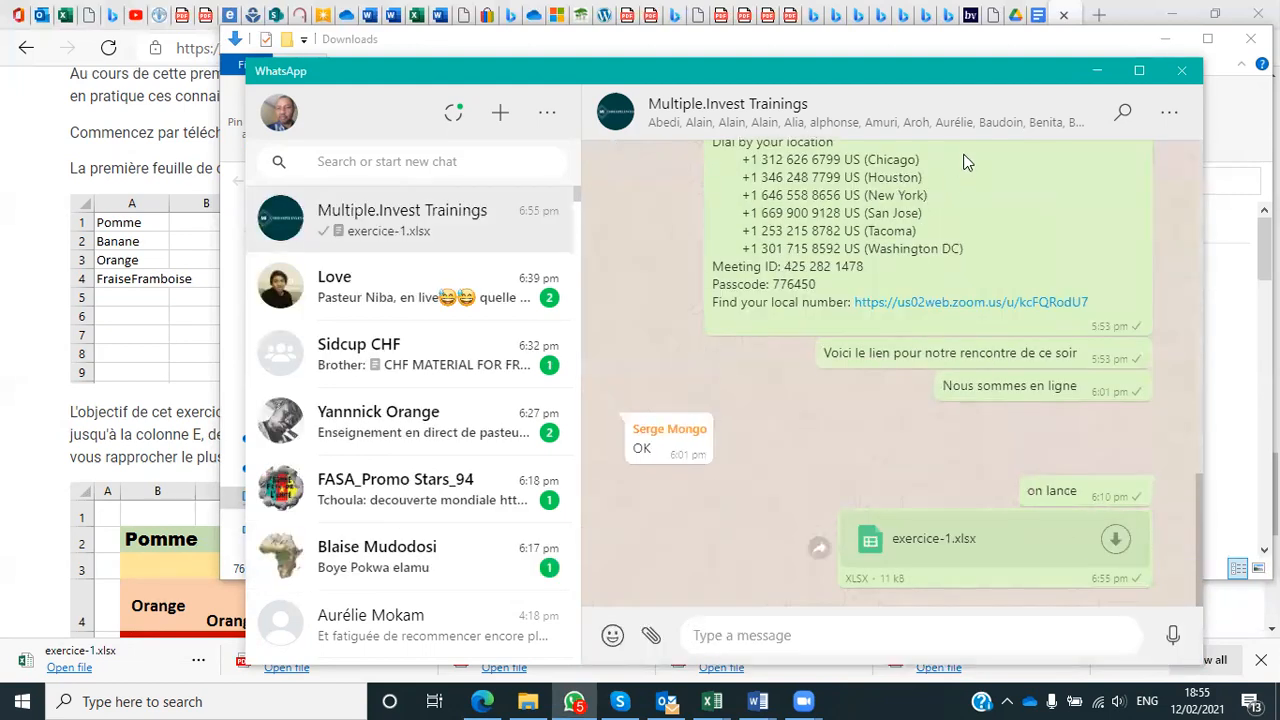
pyautogui.click(1094, 74)
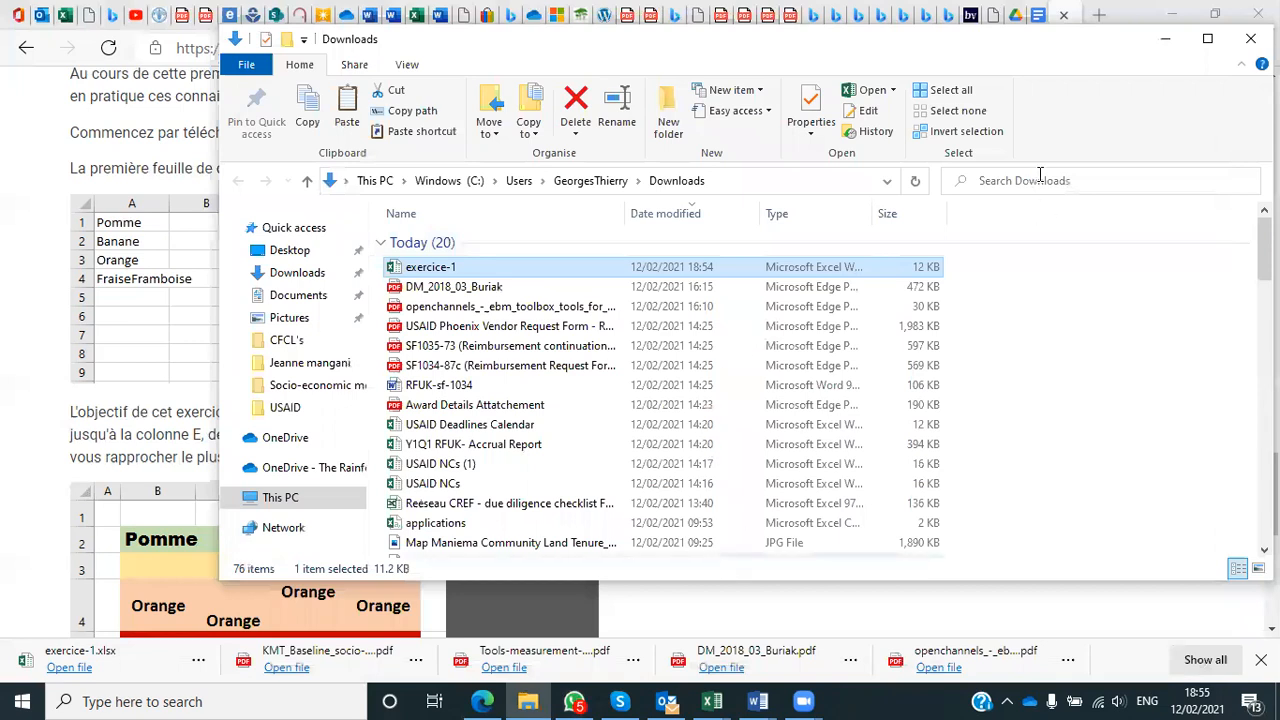
pyautogui.click(1165, 39)
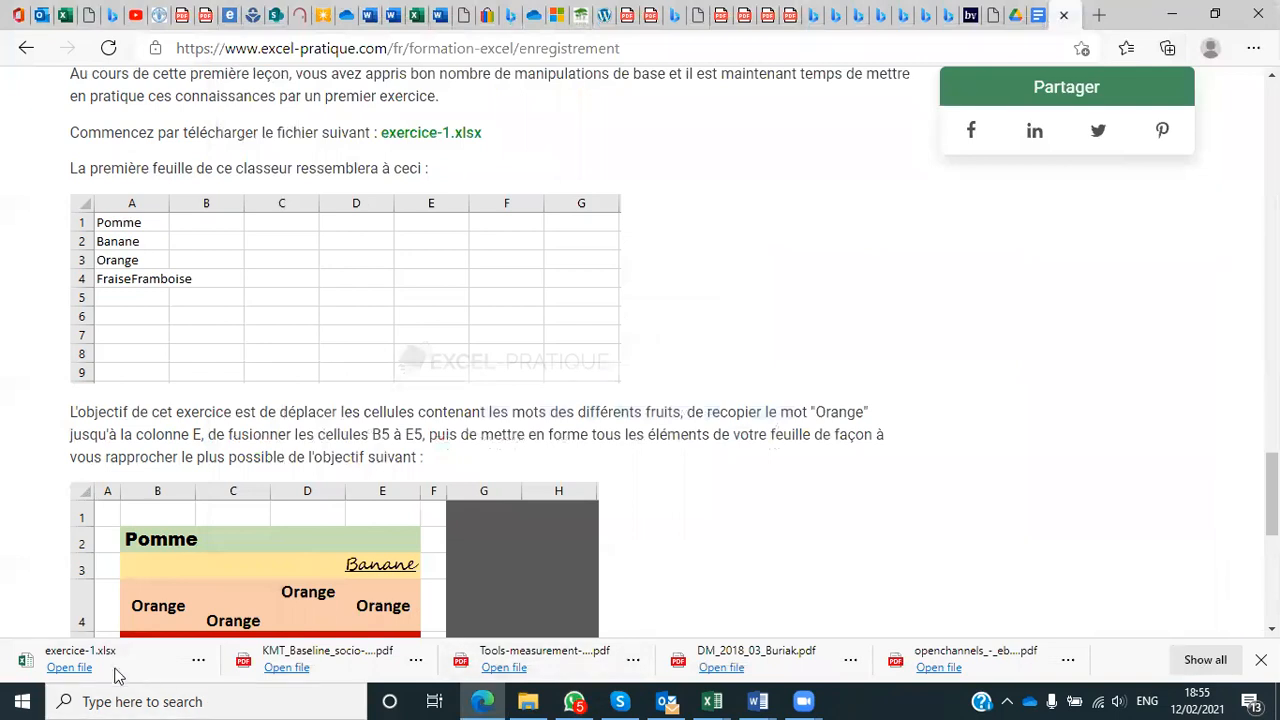
# Open the downloaded exercice-1.xlsx in Excel, show its Objectif sheet, and enable editing.
pyautogui.click(70, 667)
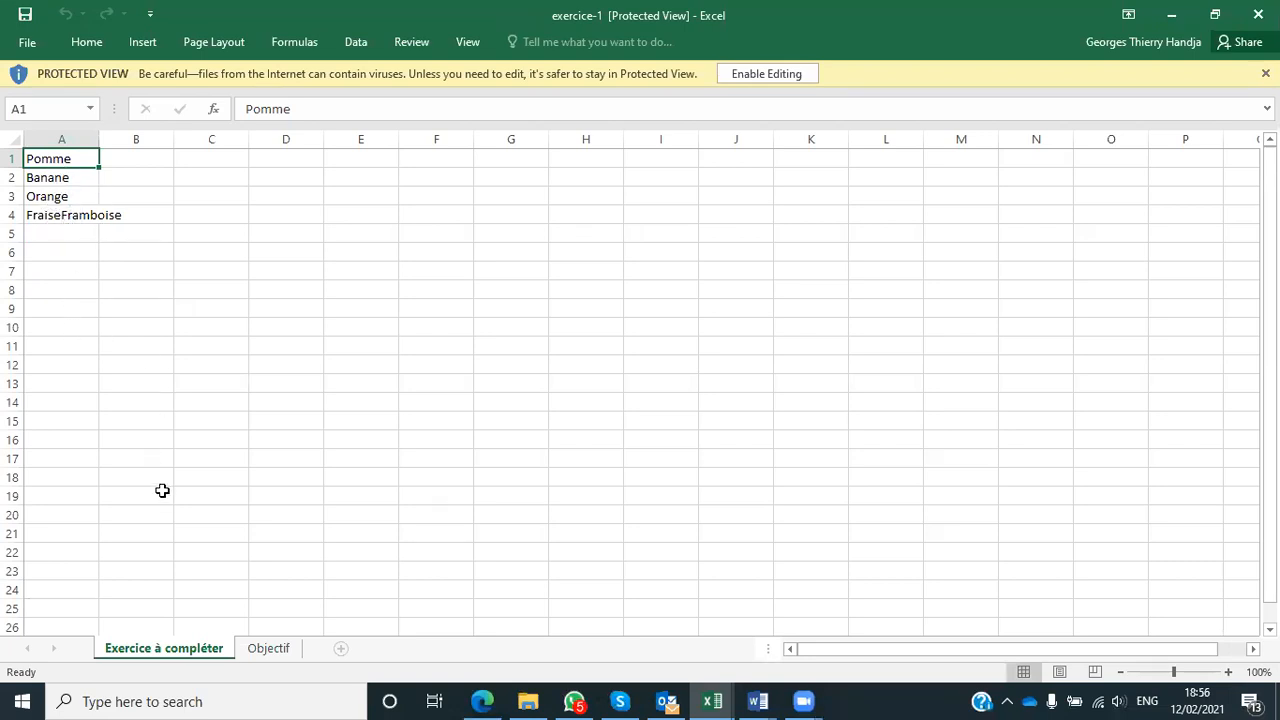
pyautogui.click(266, 650)
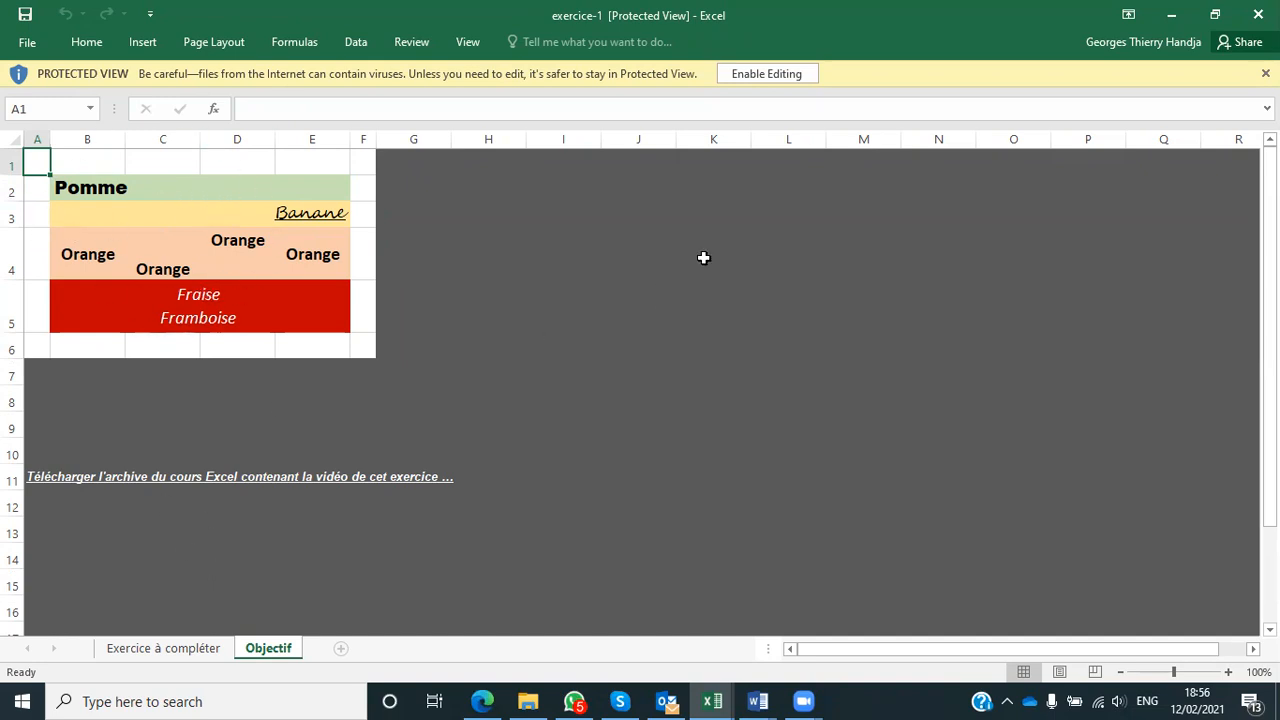
pyautogui.click(766, 74)
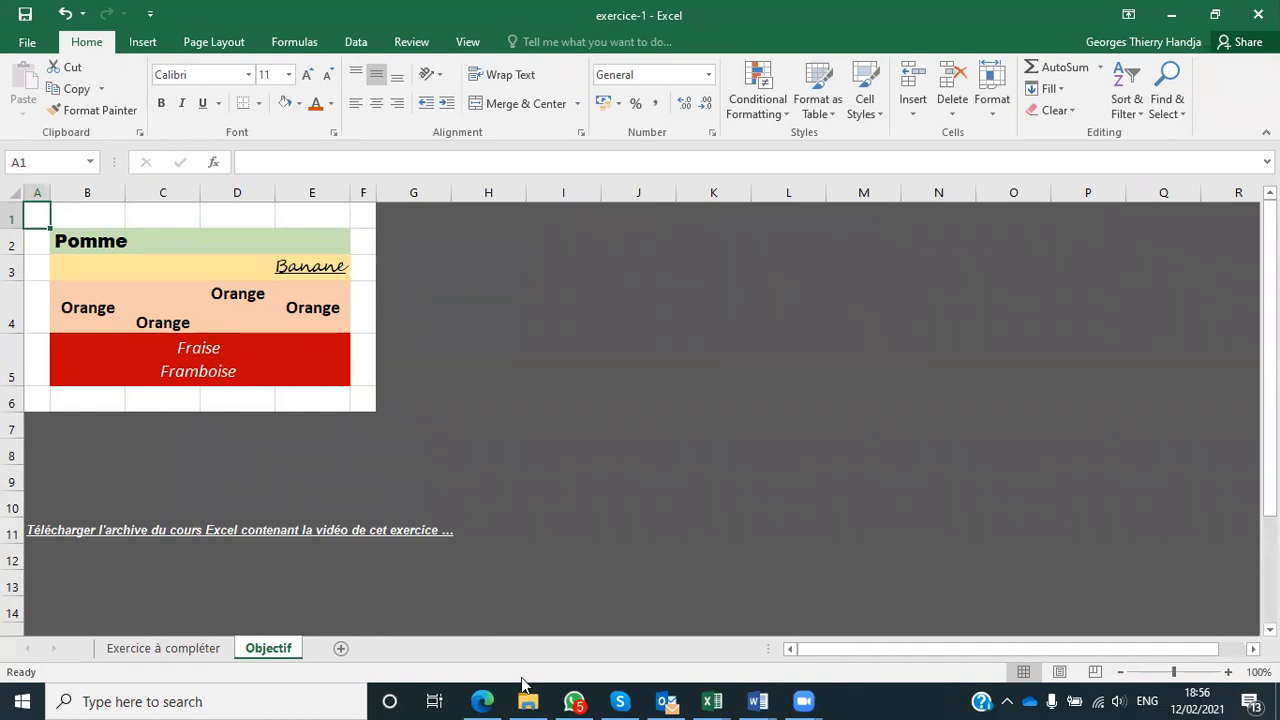
# Switch from WhatsApp to the exercice-1 workbook in Excel to view the Exercice à compléter sheet.
pyautogui.click(910, 59)
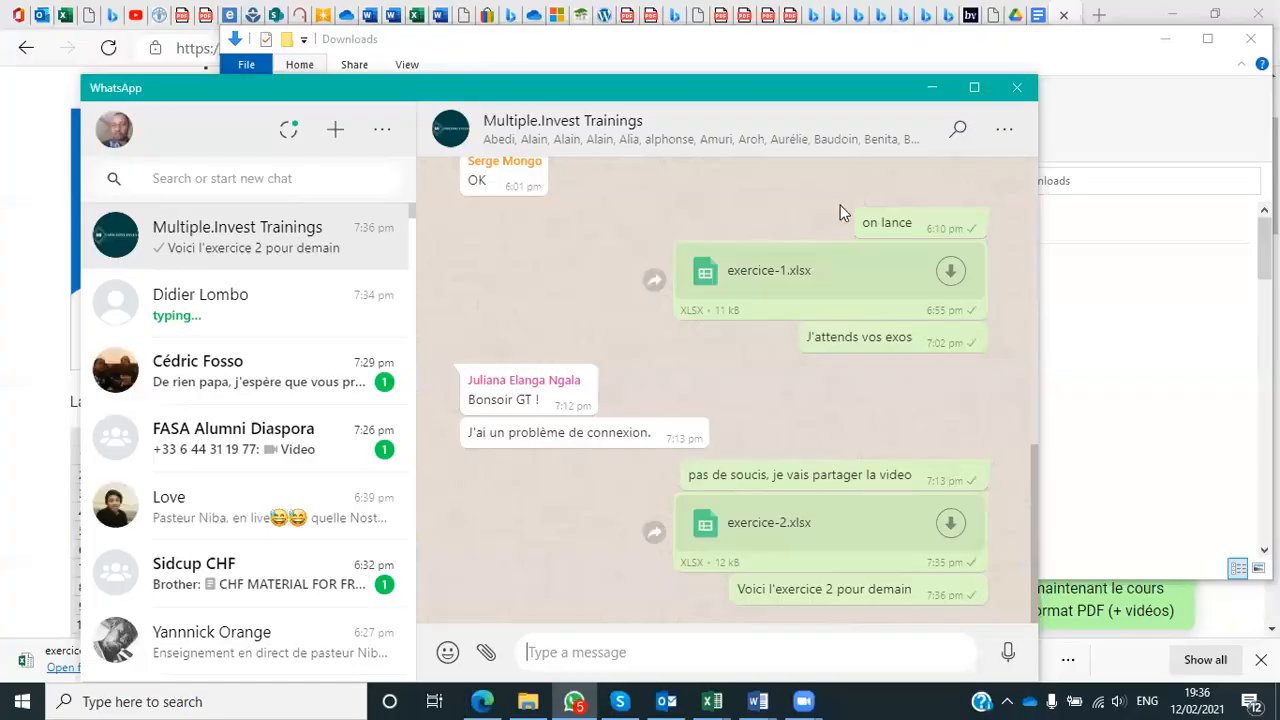
pyautogui.moveTo(708, 700)
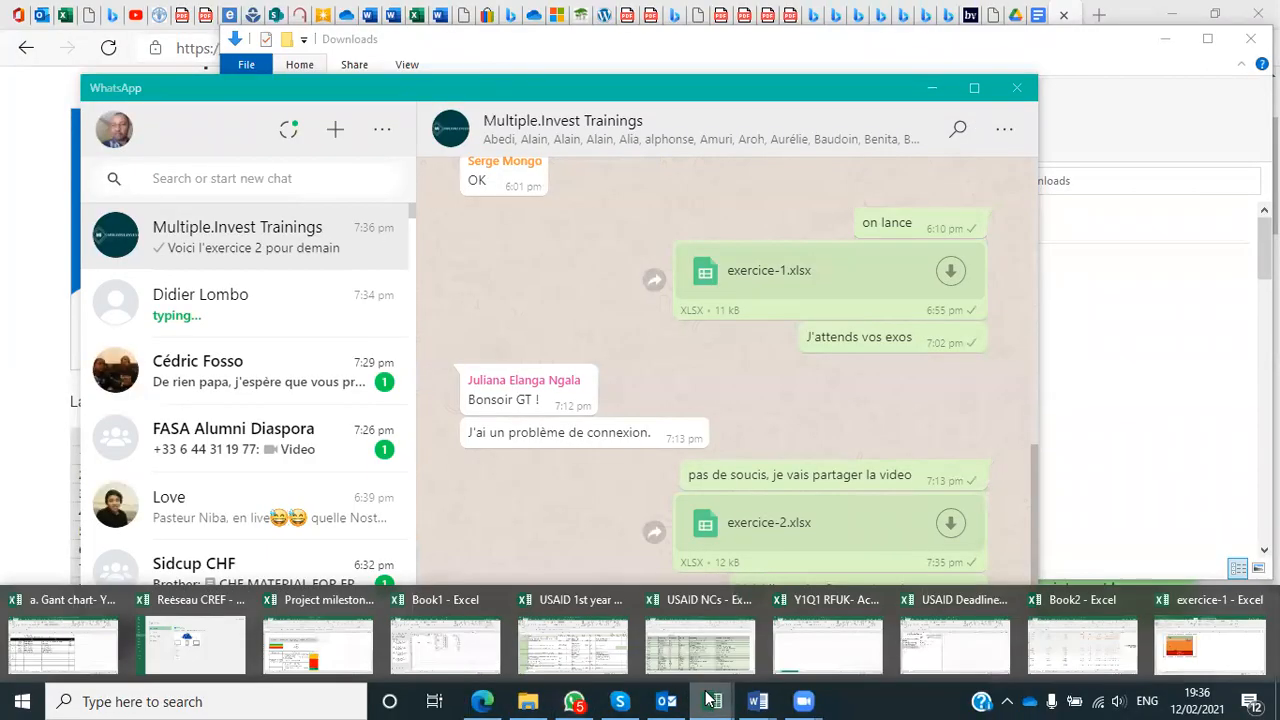
pyautogui.click(1205, 640)
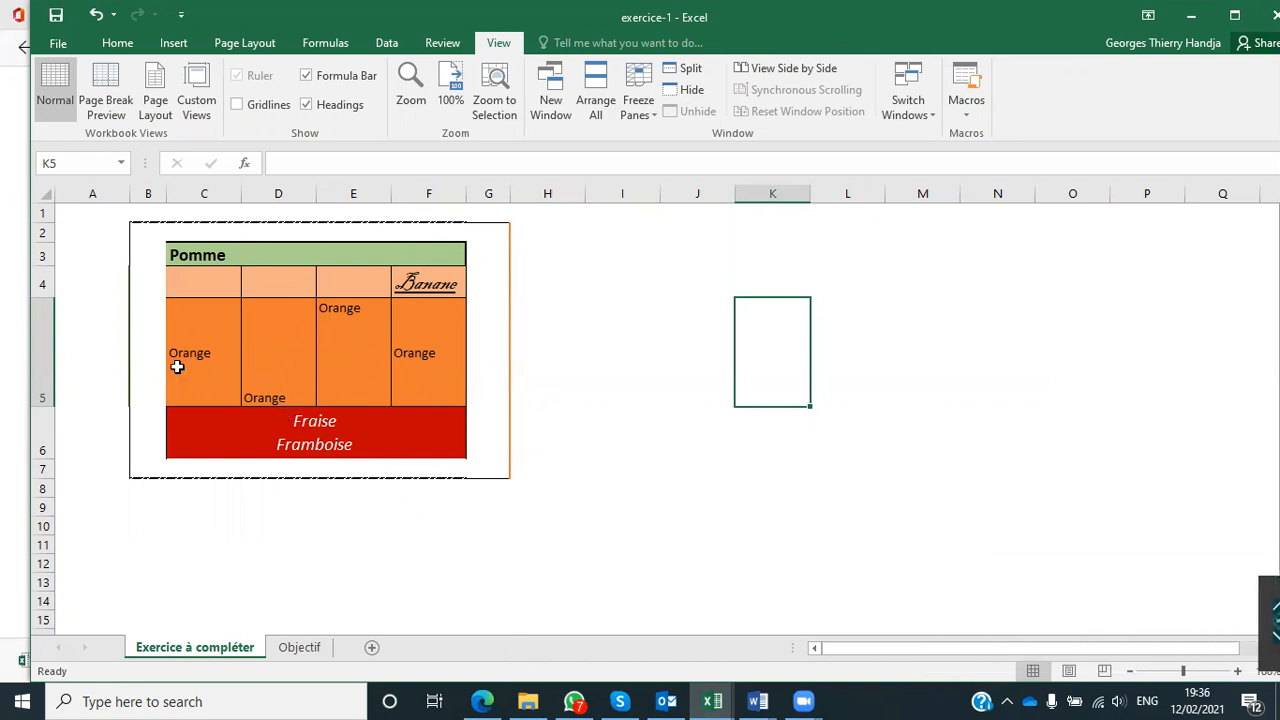
# Compare the Objectif sheet of exercice-1 with the Exercice à compléter sheet.
pyautogui.click(315, 645)
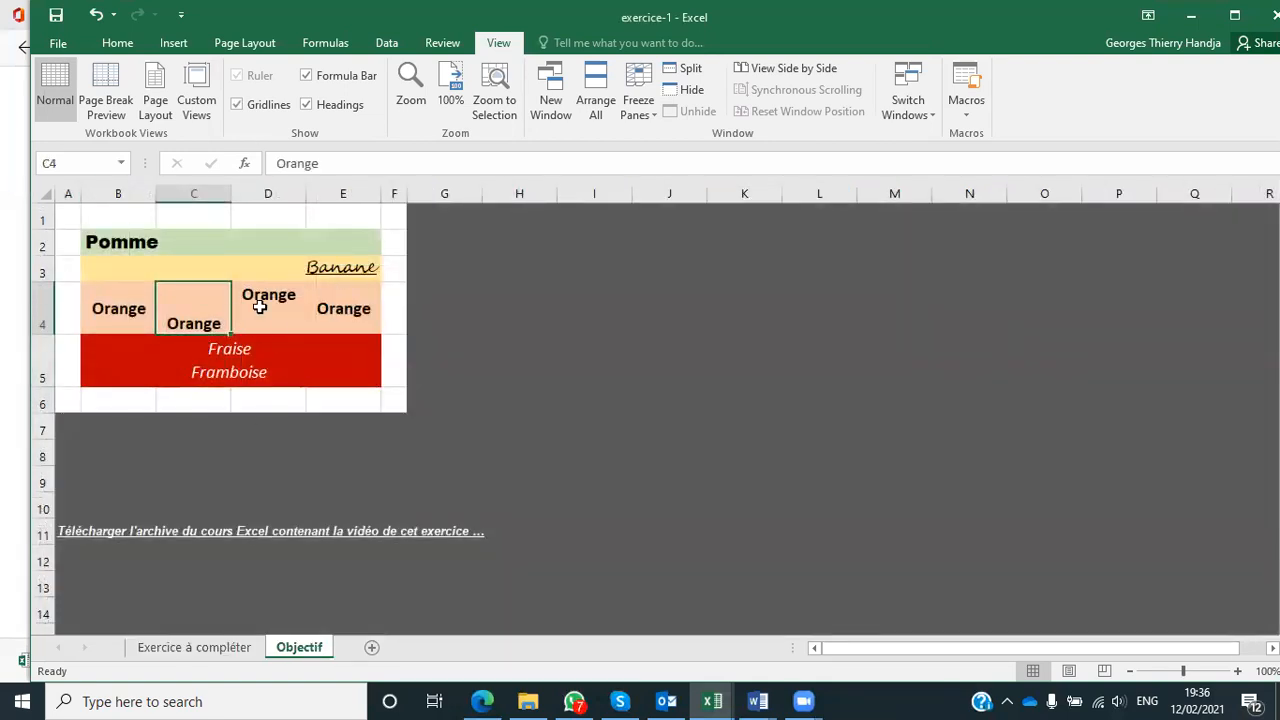
pyautogui.click(180, 647)
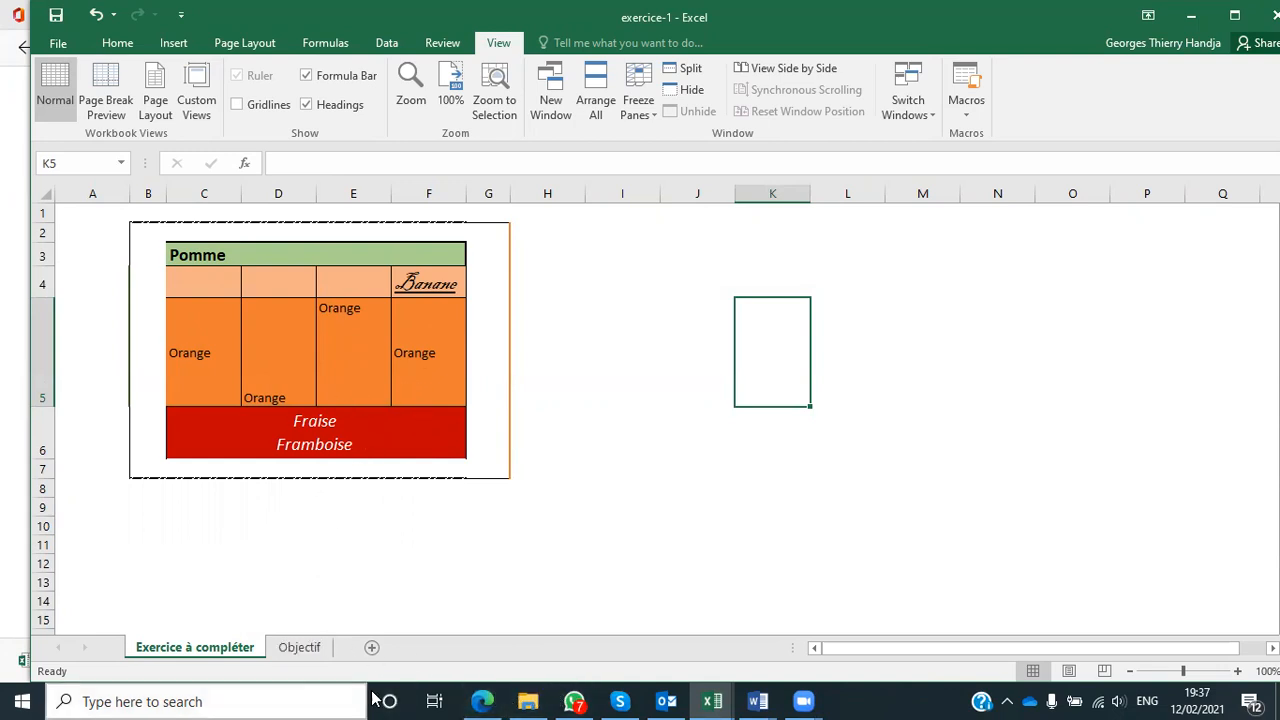
# Switch to the Edge browser, open the downloaded exercice-2.xlsx in Excel, and enable editing.
pyautogui.click(483, 701)
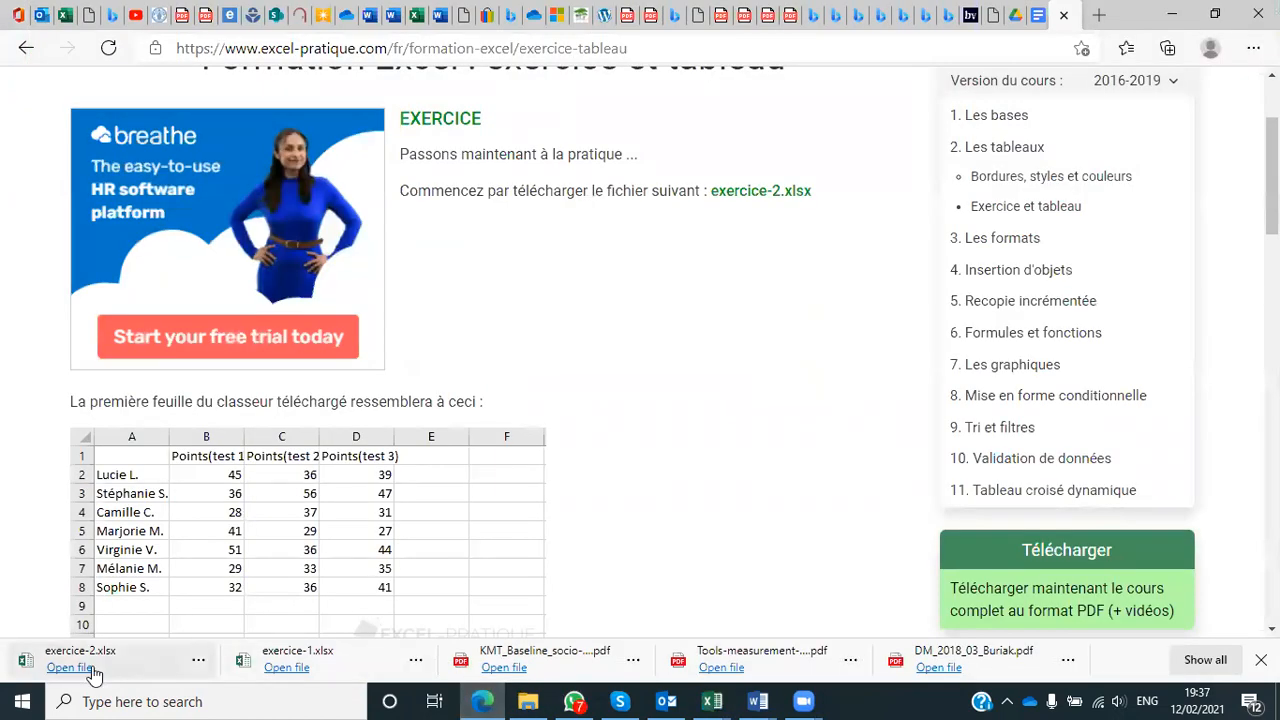
pyautogui.click(67, 669)
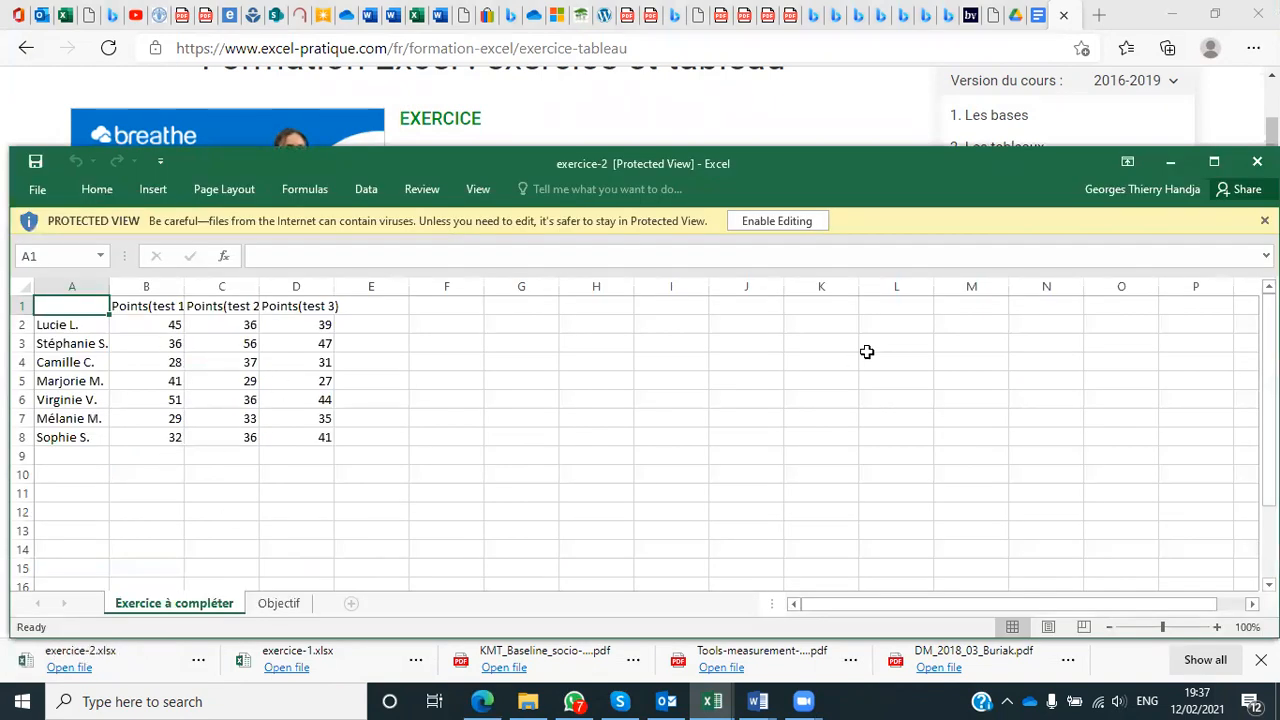
pyautogui.click(777, 221)
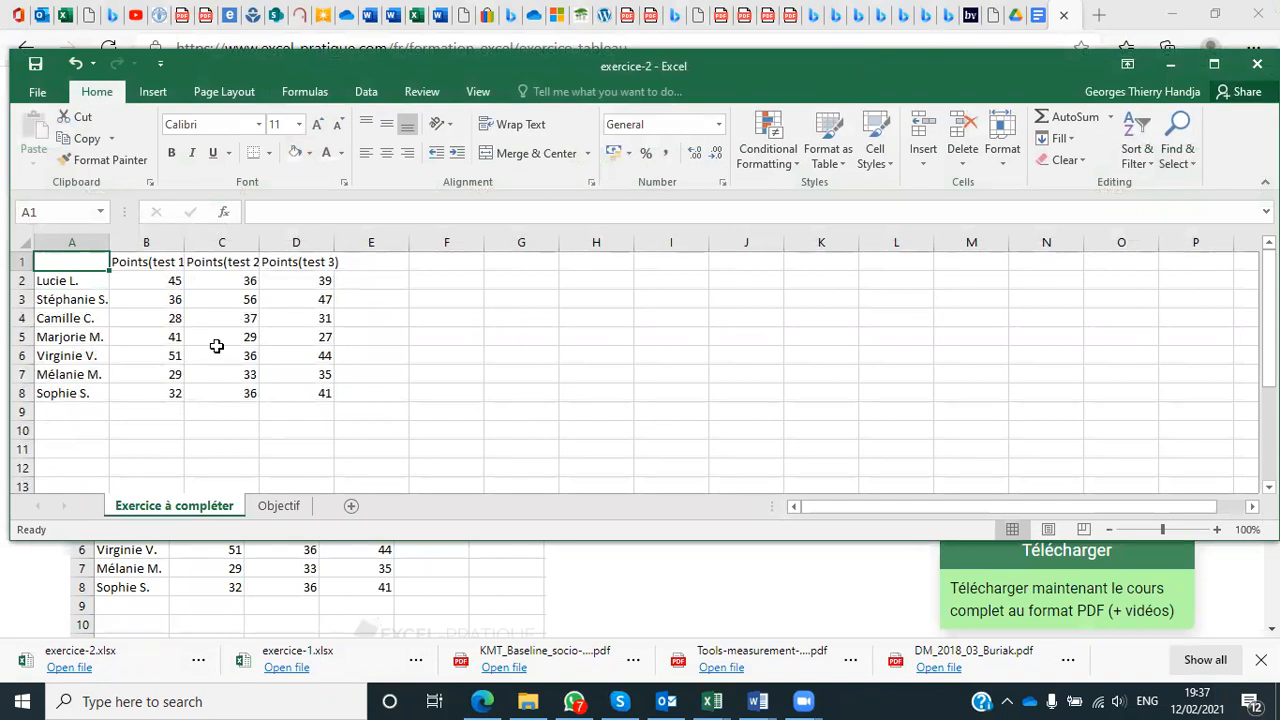
# Show the Objectif sheet of exercice-2 and examine the formatted points table from its header to its last row.
pyautogui.click(279, 505)
pyautogui.scroll(-1, 440, 357)
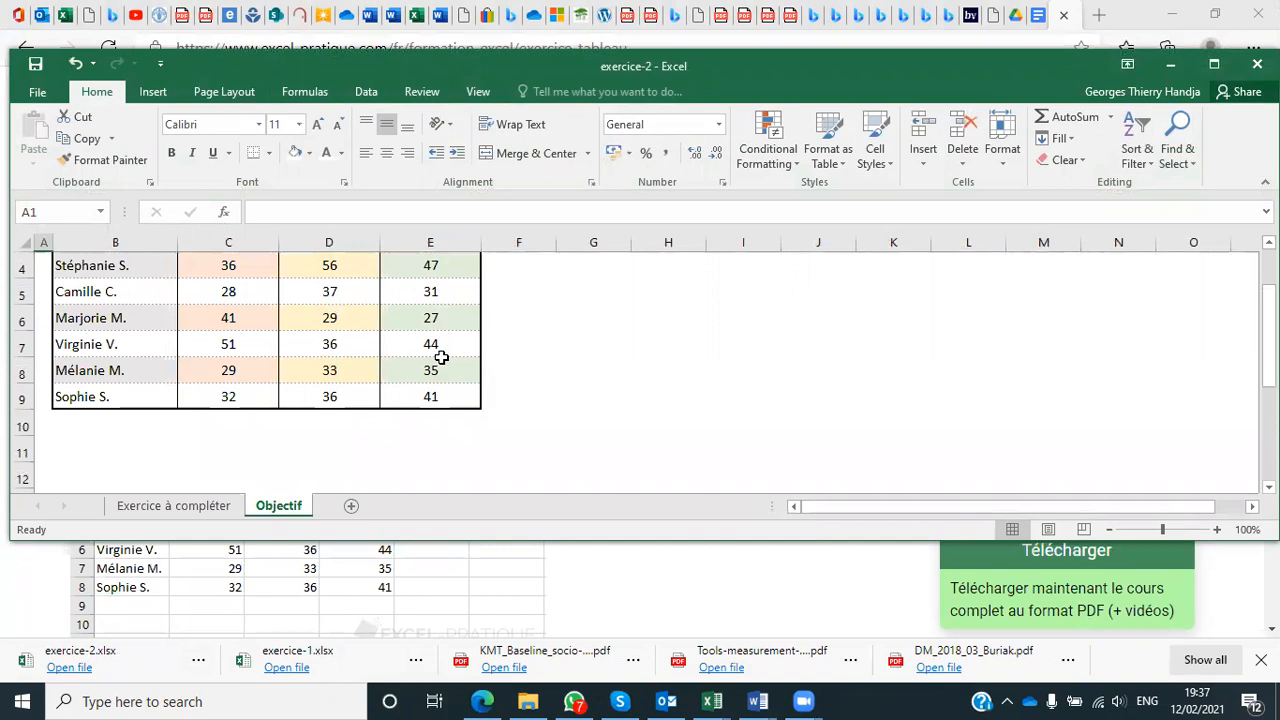
pyautogui.scroll(1, 441, 357)
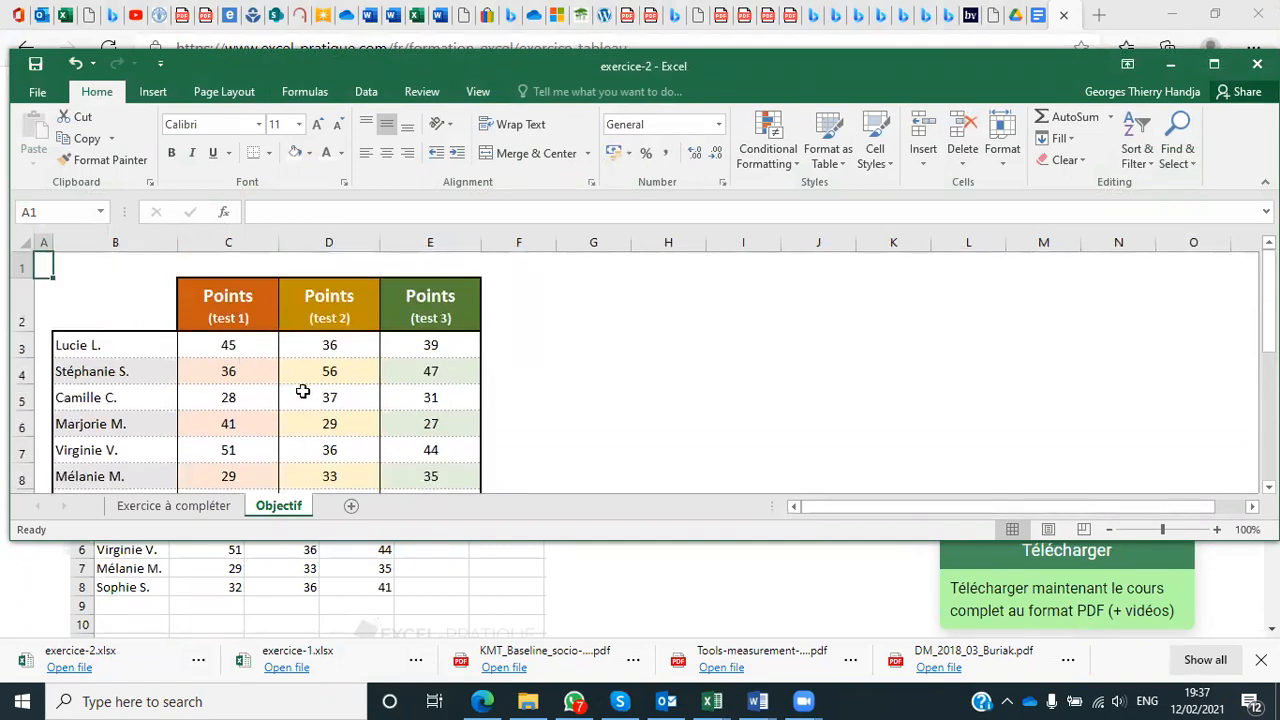
pyautogui.scroll(-1, 305, 392)
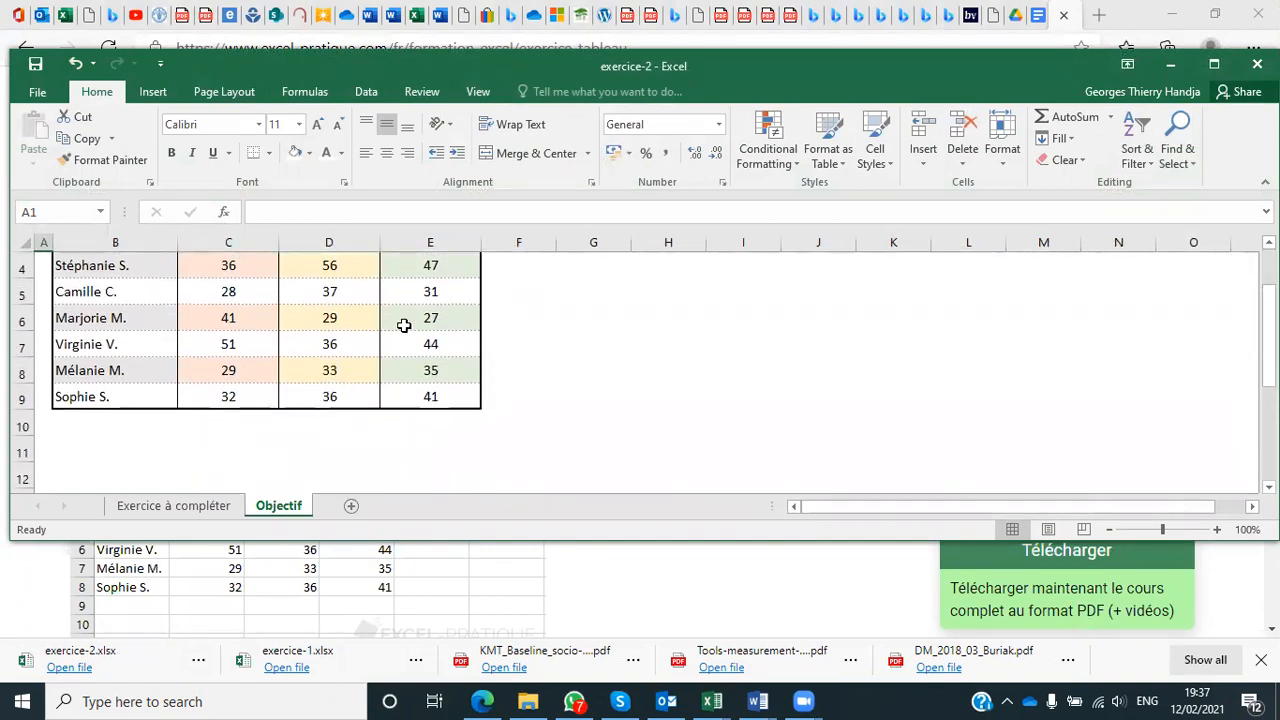